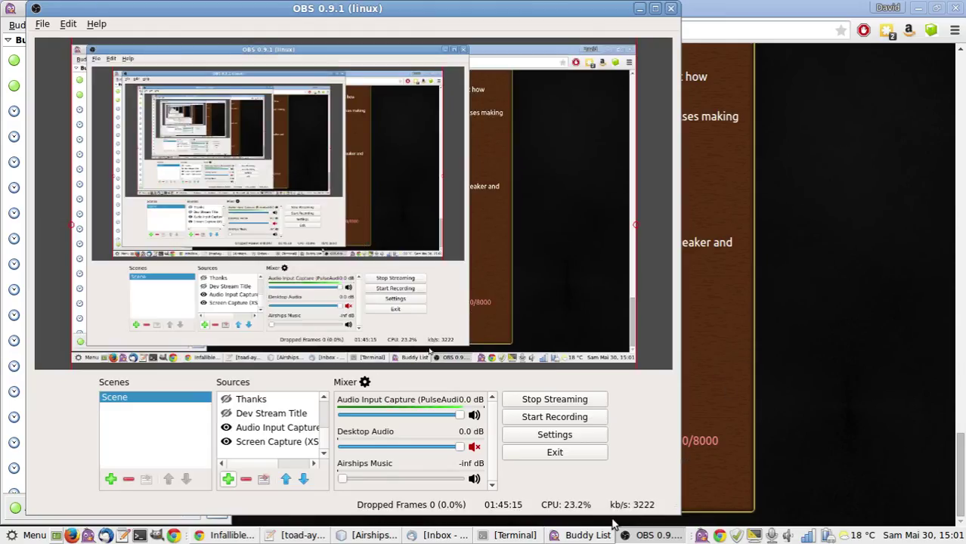
# Switch to NetBeans and launch the Airships project with Run Project.
pyautogui.hotkey('alt', 'Tab')
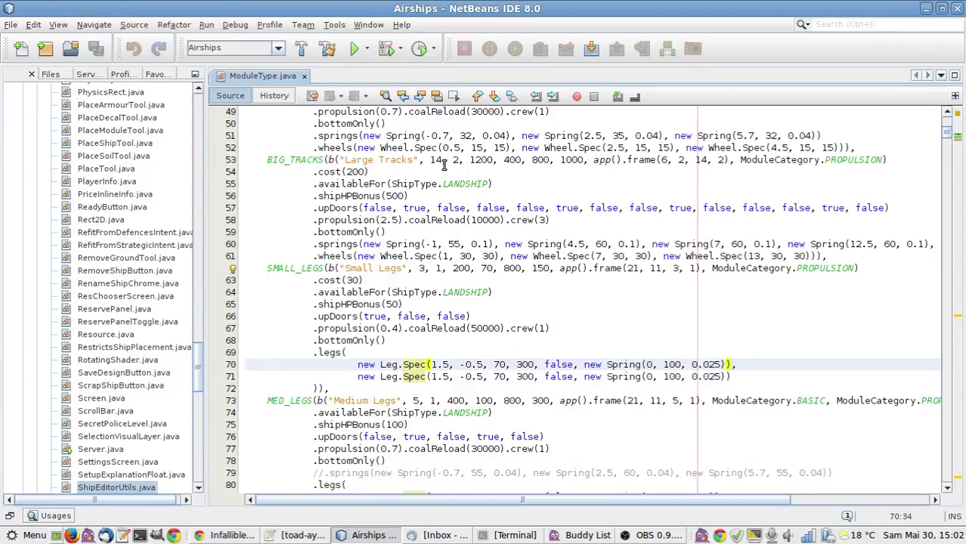
pyautogui.click(354, 51)
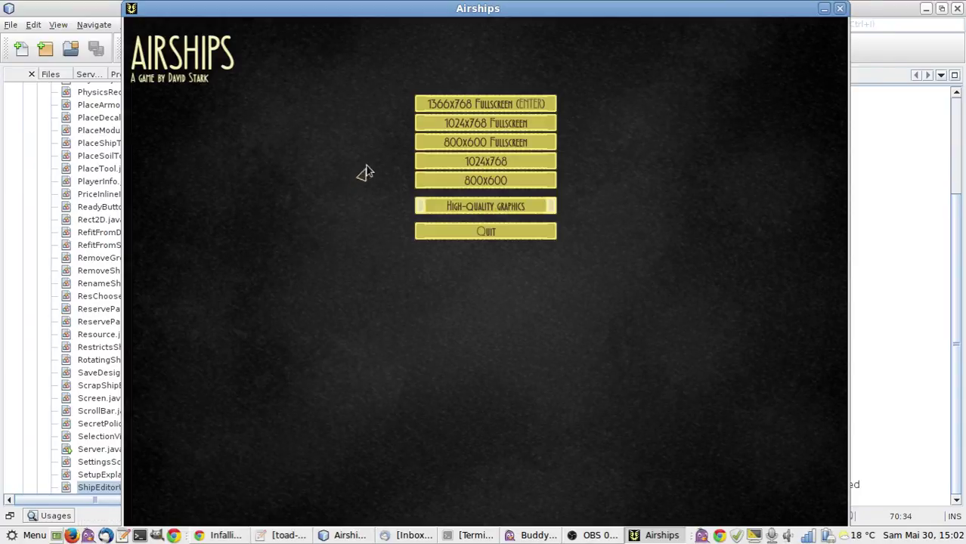
# Start the game at 1366x768 fullscreen and place the Quicksand landship on the left side.
pyautogui.click(440, 104)
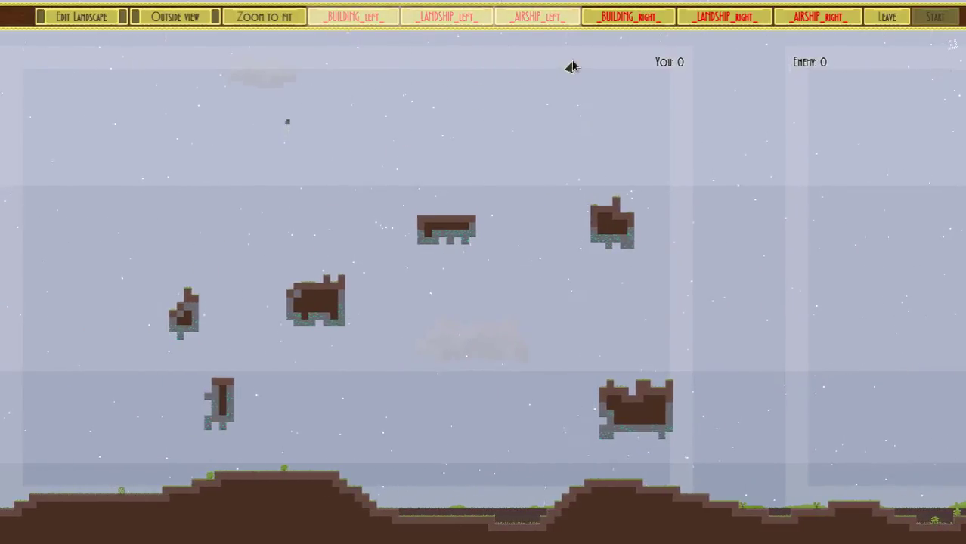
pyautogui.click(472, 23)
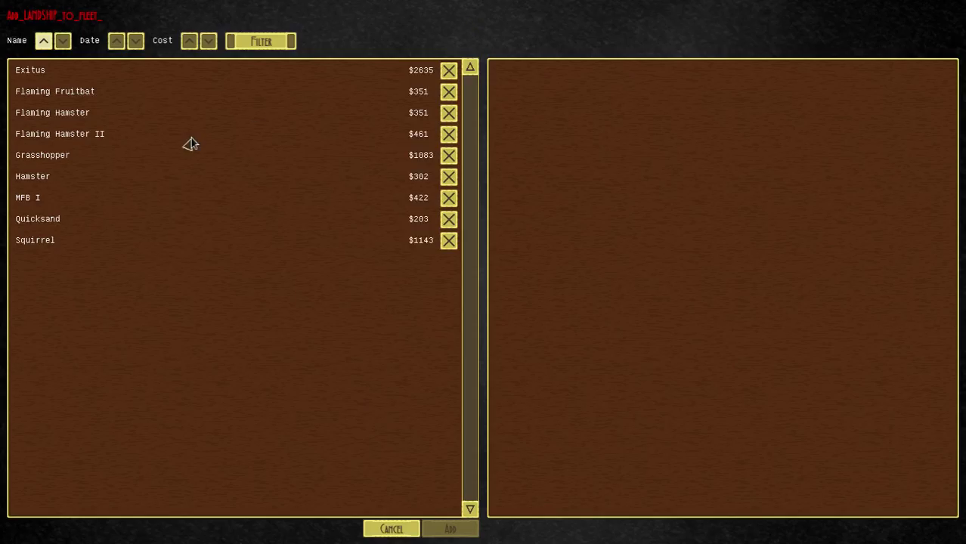
pyautogui.click(105, 218)
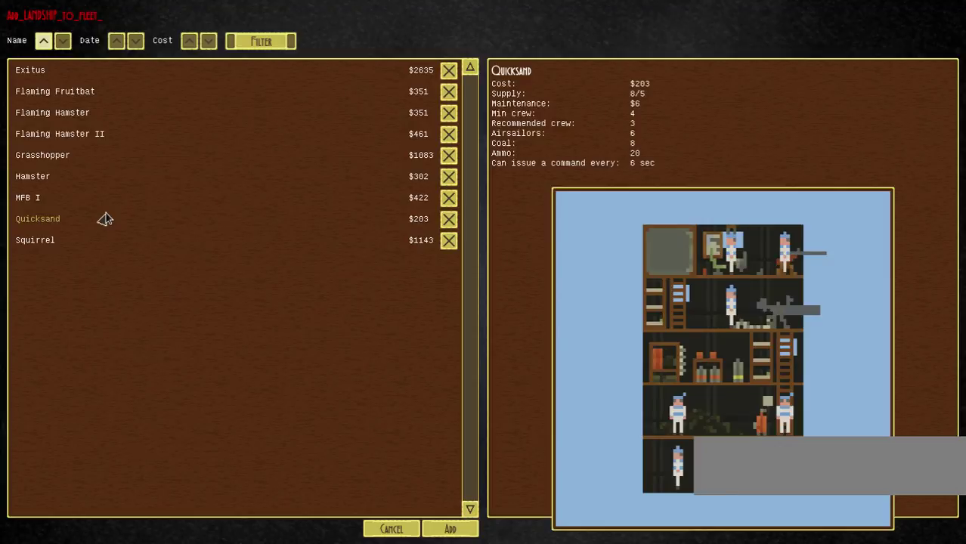
pyautogui.click(107, 219)
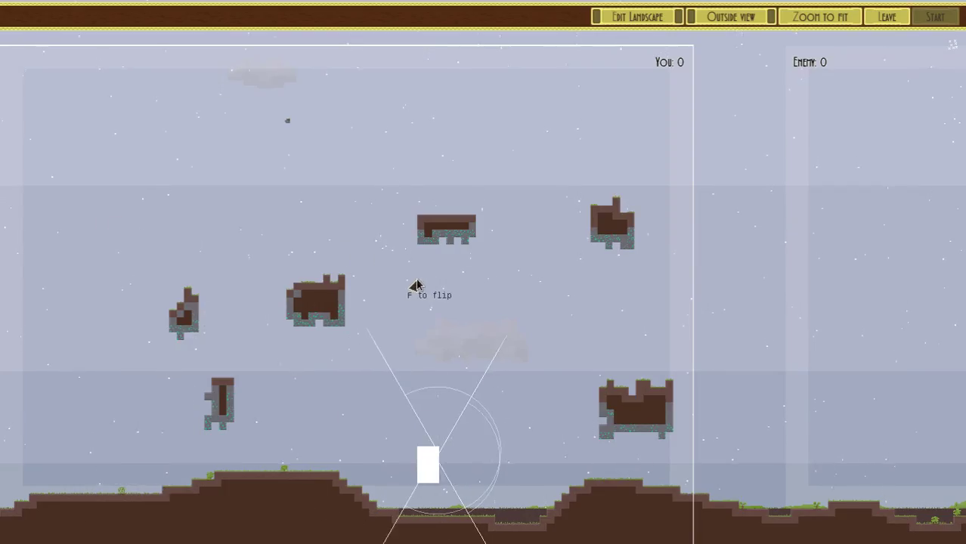
pyautogui.click(416, 286)
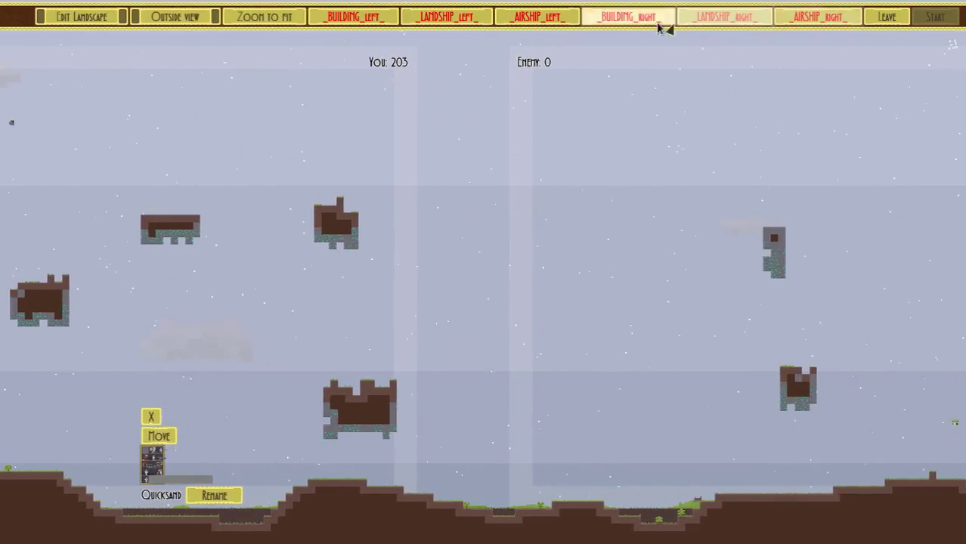
# Place an enemy flak building on the right-hand ground and start the battle.
pyautogui.click(655, 22)
pyautogui.press('Return')
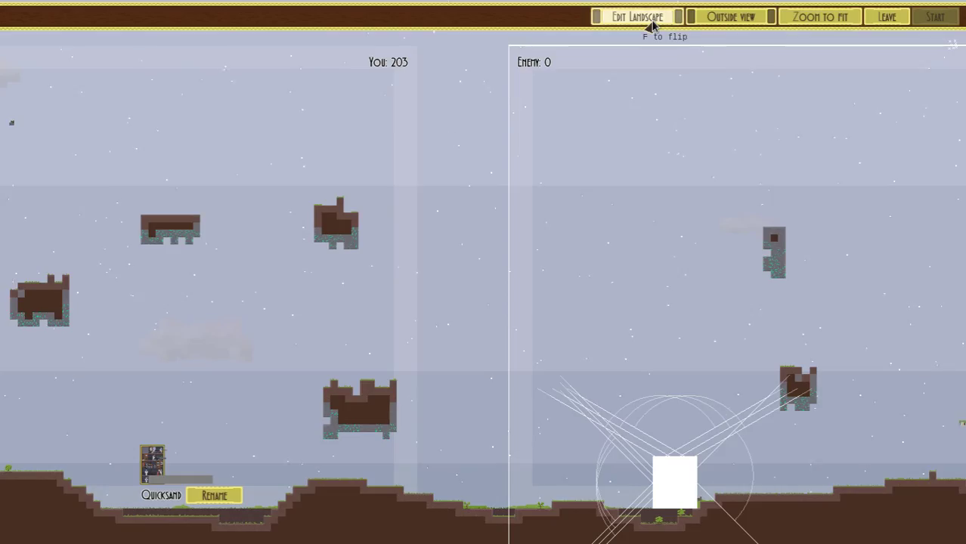
pyautogui.click(643, 141)
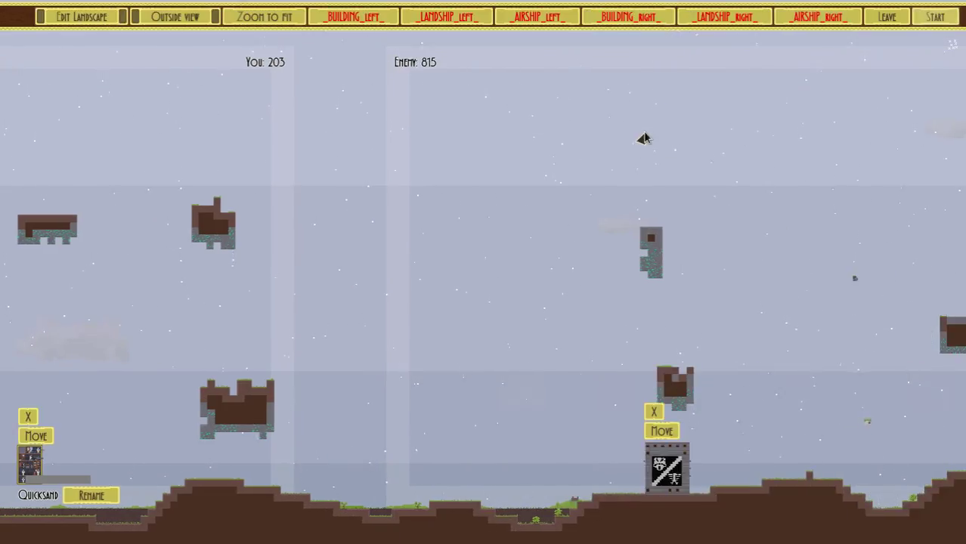
pyautogui.press('Return')
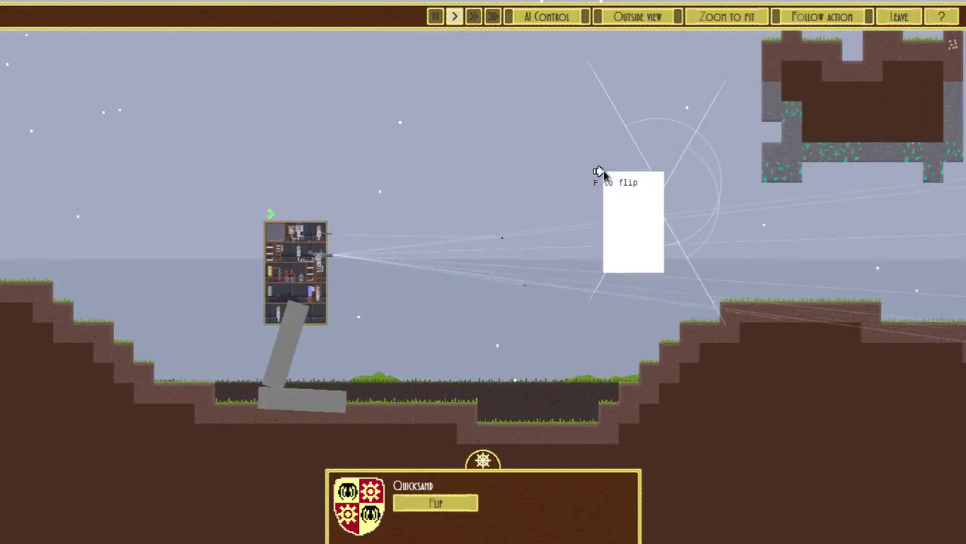
pyautogui.click(598, 172)
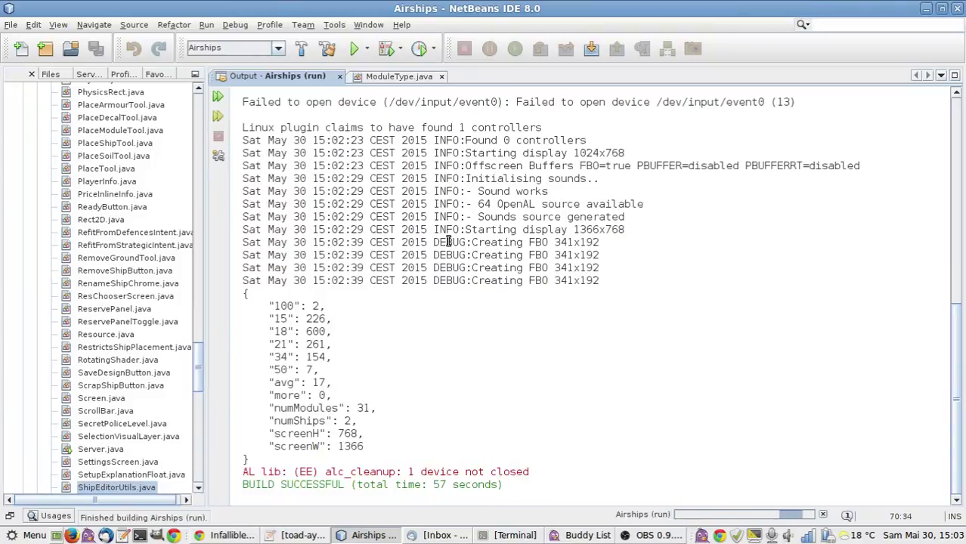
# Check the twitch.tv/ai channel in a new Chrome tab, close it, and switch to Pluma.
pyautogui.click(654, 535)
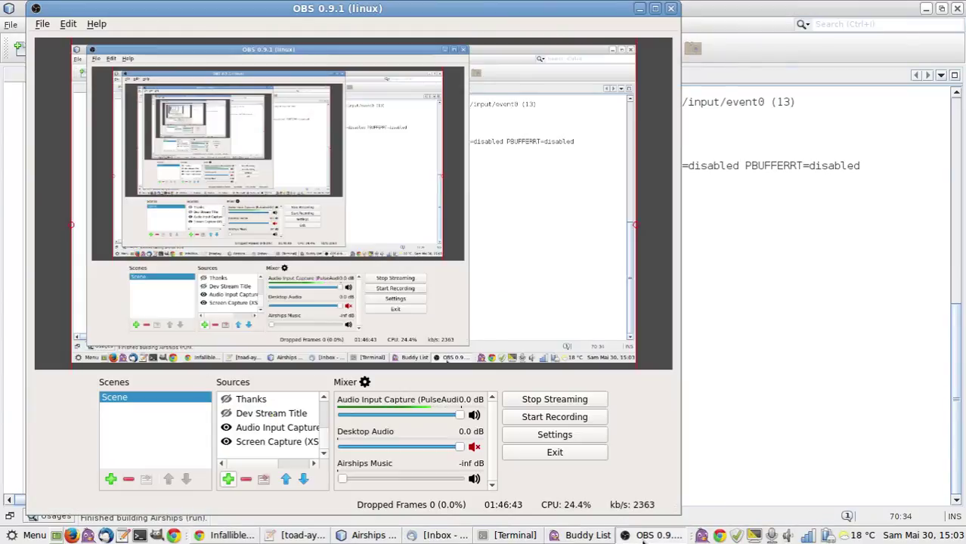
pyautogui.click(654, 535)
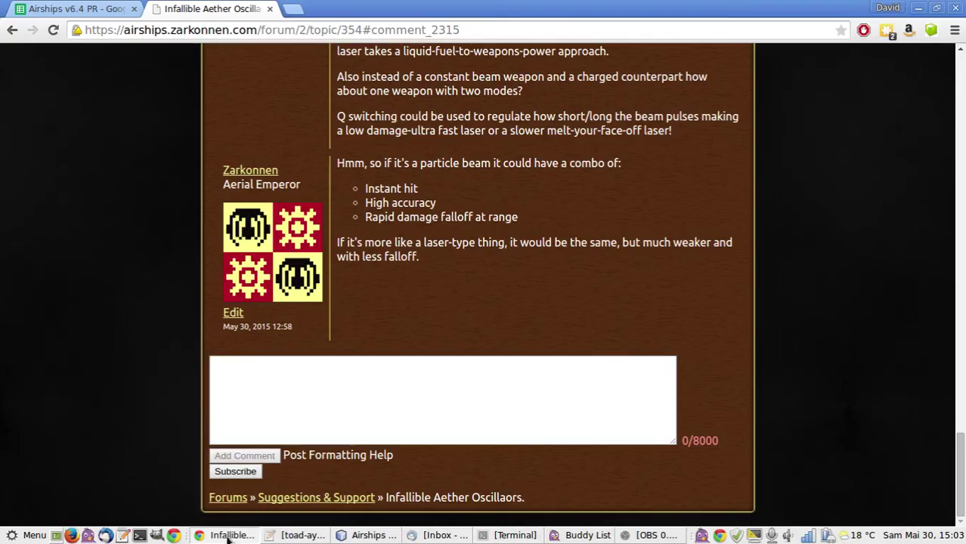
pyautogui.click(231, 535)
pyautogui.hotkey('ctrl', 't')
pyautogui.write('twit')
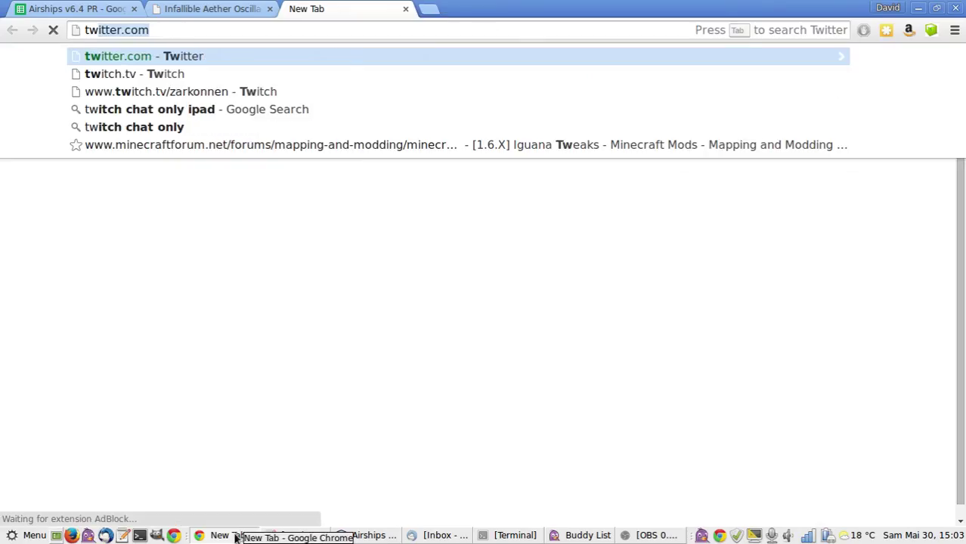
pyautogui.write('ch.tv/ai')
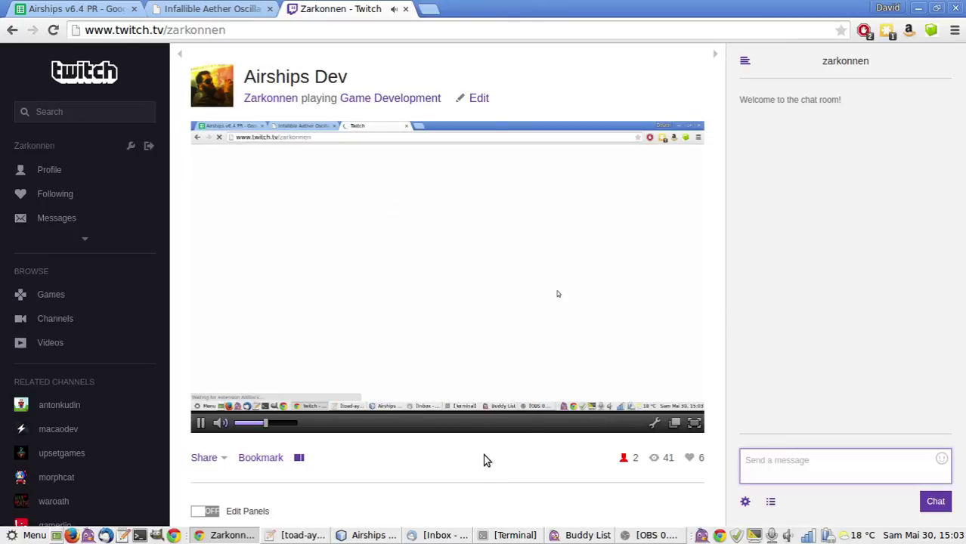
pyautogui.hotkey('ctrl', 'w')
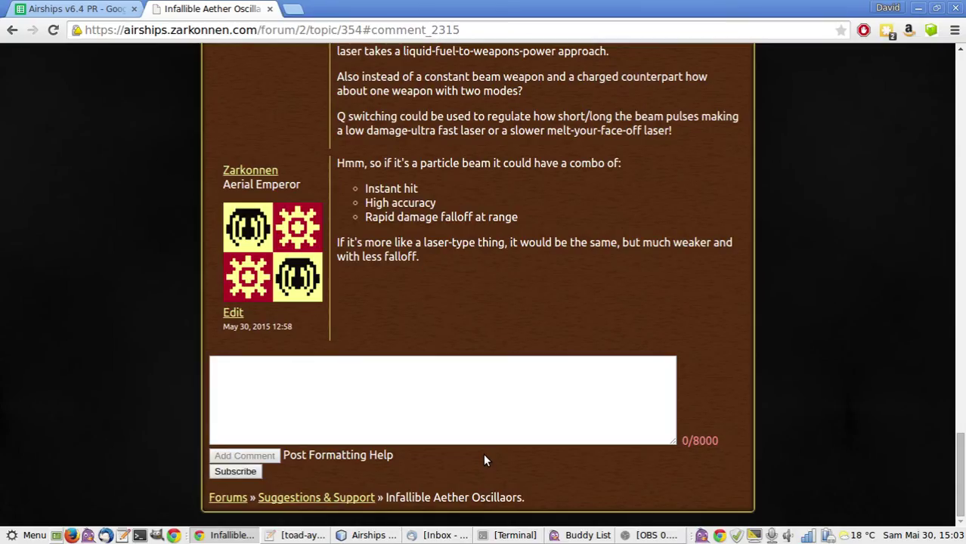
pyautogui.scroll(7, 486, 460)
pyautogui.hotkey('alt', 'Tab')
pyautogui.hotkey('alt', 'Tab')
pyautogui.hotkey('alt', 'Tab')
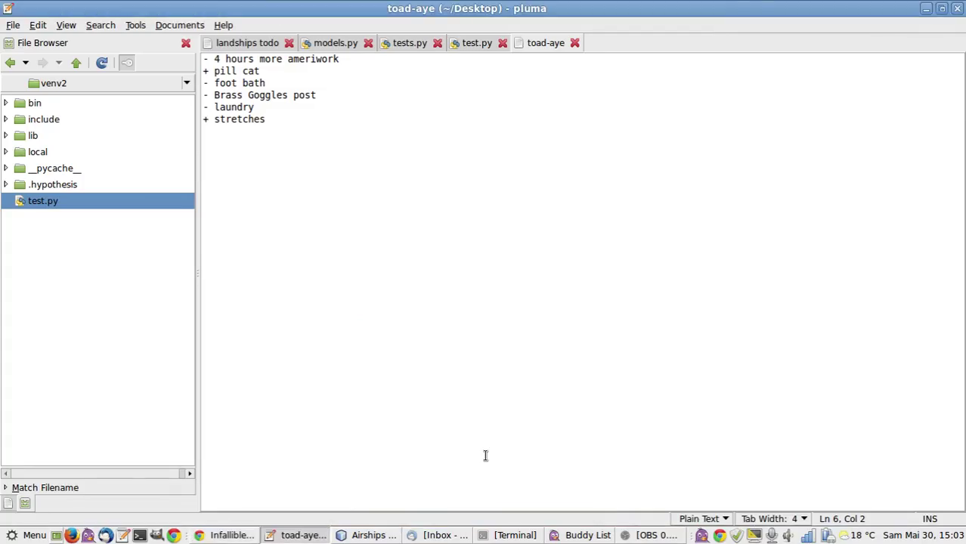
# Open the landships todo and review the flippedness, fix AI, and real wheels/legs/trax items.
pyautogui.click(258, 47)
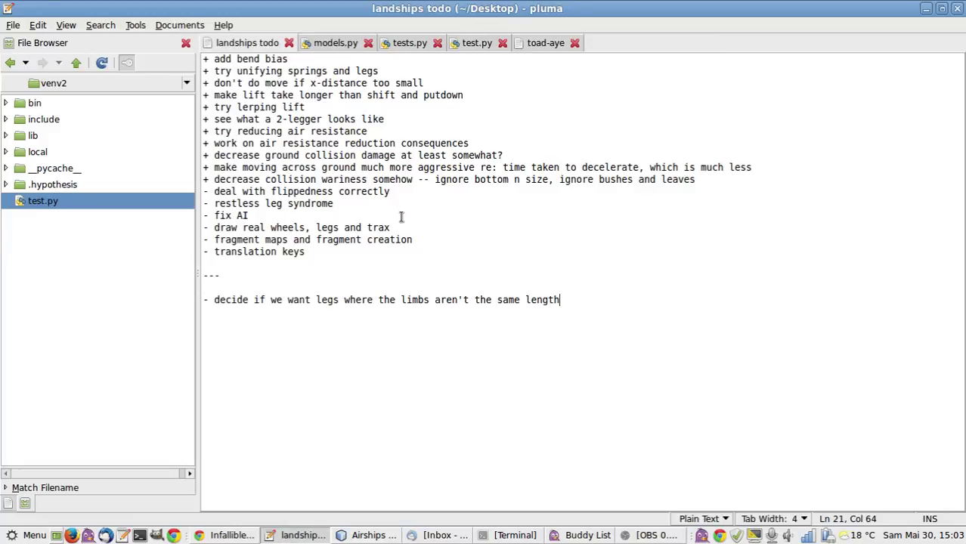
pyautogui.click(338, 194)
pyautogui.press('Down')
pyautogui.press('Down')
pyautogui.press('Down')
pyautogui.click(288, 227)
# Show the hand-drawn 70px Leg Sketch overlay on the OBS stream.
pyautogui.hotkey('alt', 'Tab')
pyautogui.hotkey('alt', 'Tab')
pyautogui.hotkey('alt', 'Tab')
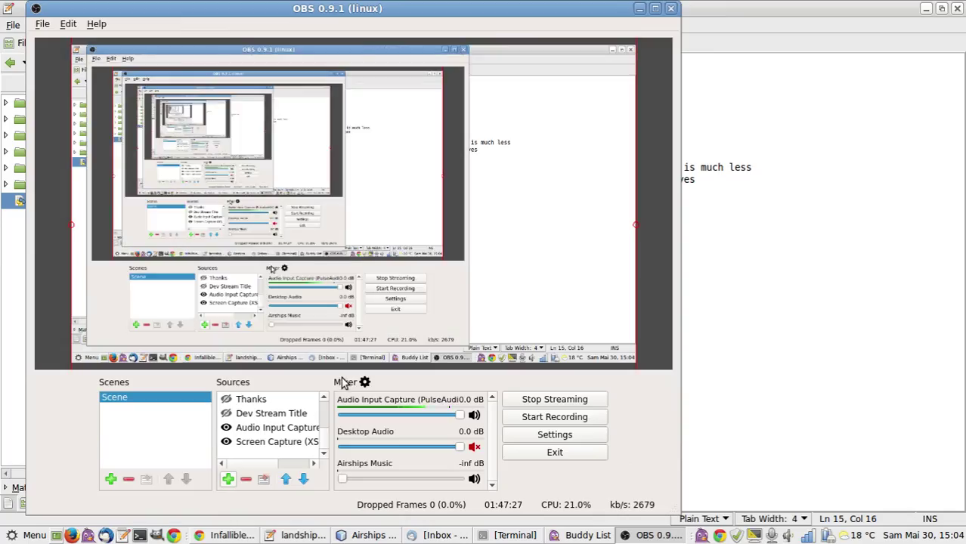
pyautogui.scroll(2, 280, 432)
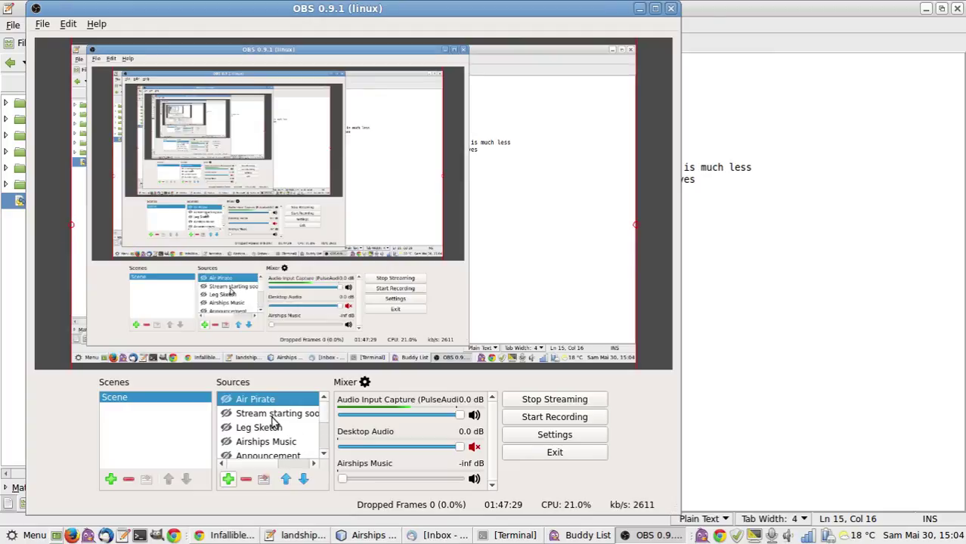
pyautogui.click(226, 428)
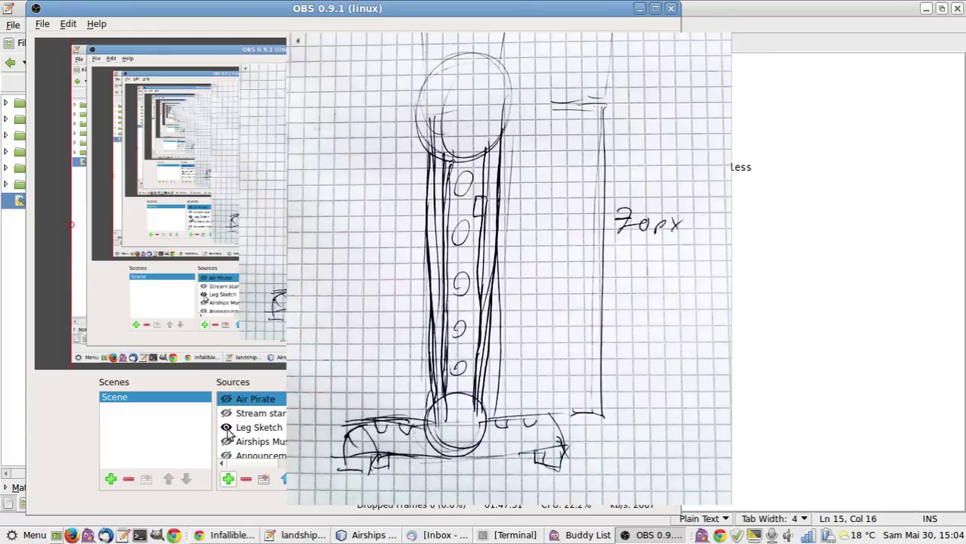
pyautogui.scroll(-1, 231, 446)
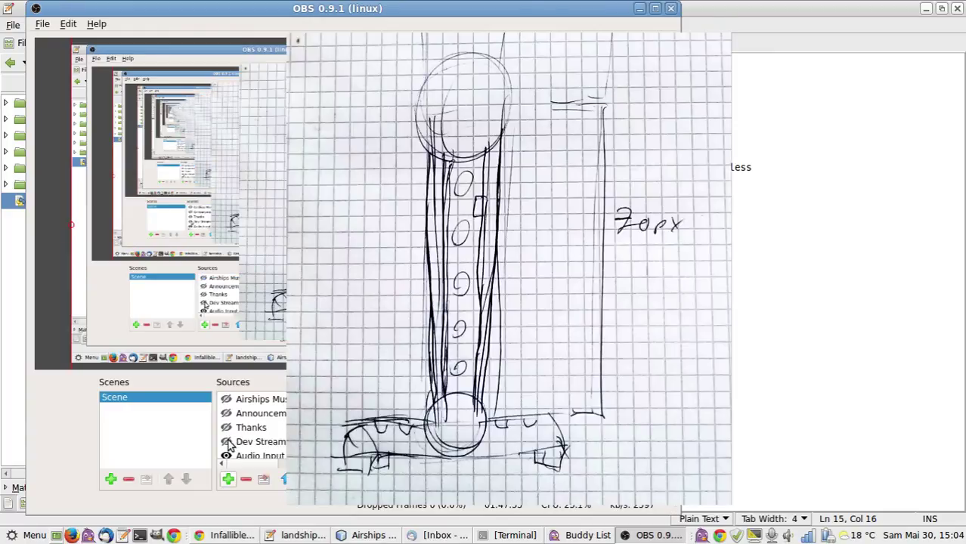
pyautogui.click(226, 442)
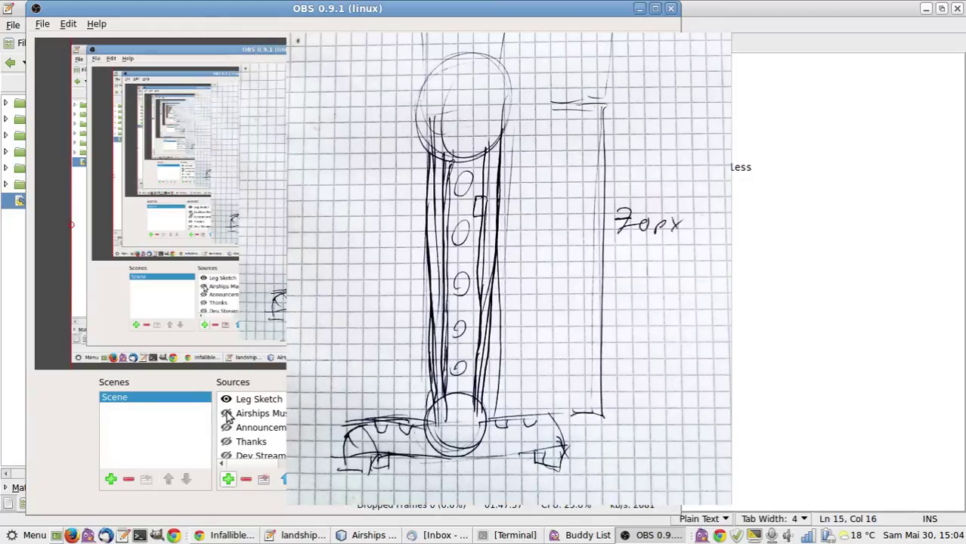
# Hide the leg sketch again and return to the NetBeans Airships output.
pyautogui.scroll(2, 257, 427)
pyautogui.click(226, 427)
pyautogui.hotkey('alt', 'Tab')
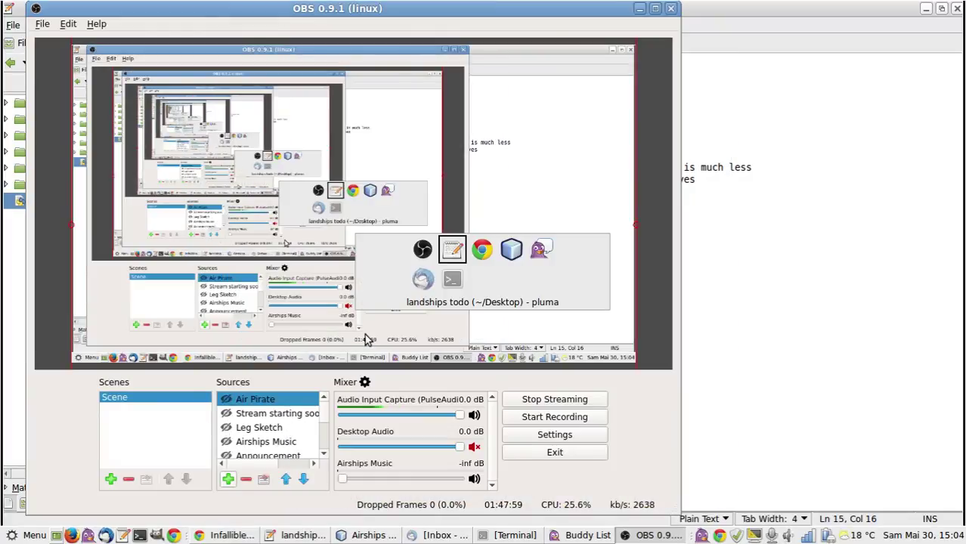
pyautogui.hotkey('alt', 'Tab')
pyautogui.hotkey('alt', 'shift', 'Tab')
pyautogui.hotkey('alt', 'shift', 'Tab')
pyautogui.hotkey('alt', 'Tab')
pyautogui.hotkey('alt', 'Tab')
pyautogui.hotkey('alt', 'Tab')
# Launch GIMP and create a new image 1024 pixels wide and 1024 pixels high.
pyautogui.click(157, 535)
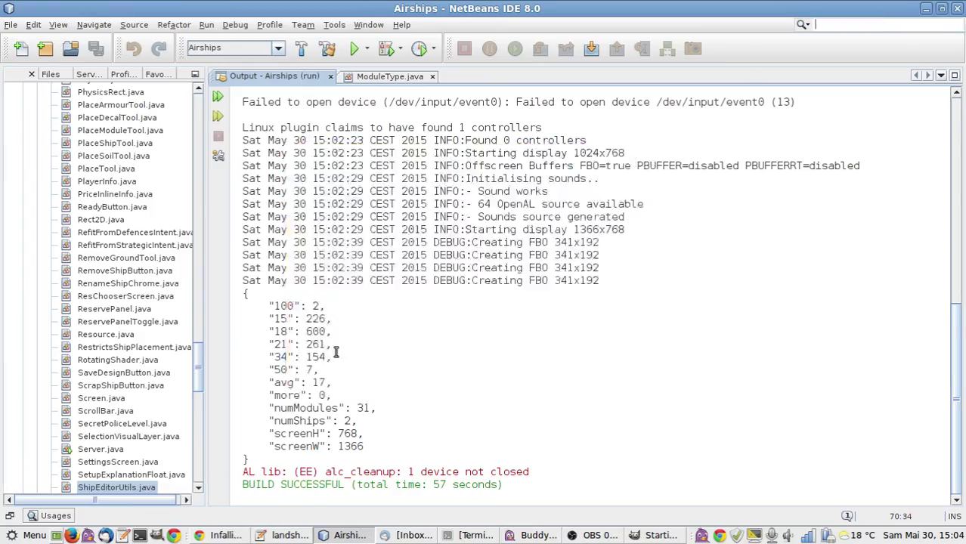
pyautogui.hotkey('ctrl', 'n')
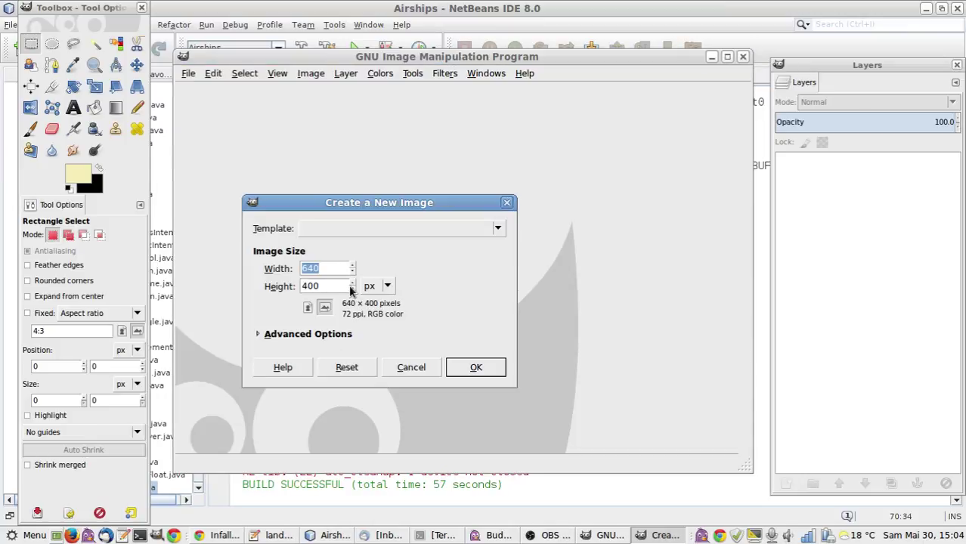
pyautogui.write('1024')
pyautogui.press('Tab')
pyautogui.write('1024')
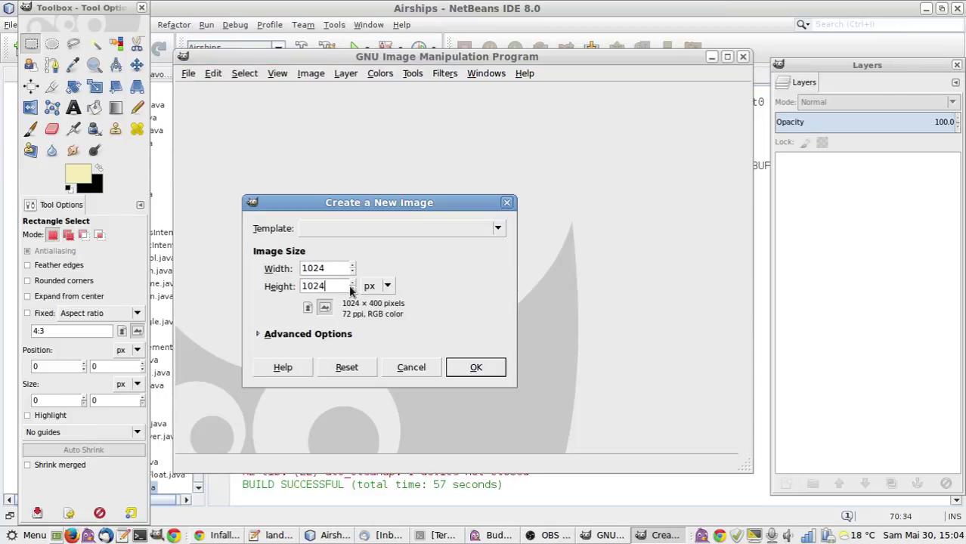
pyautogui.click(475, 368)
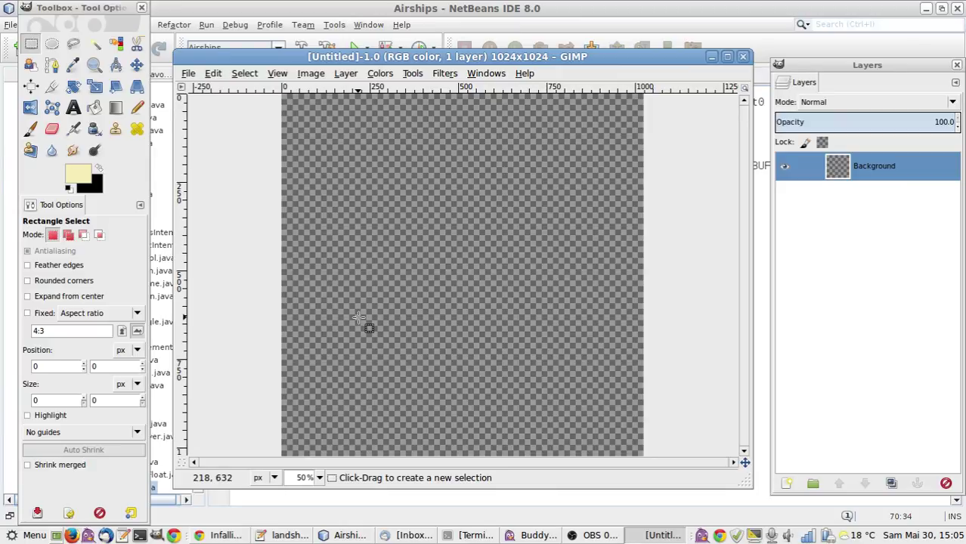
# Save the blank image as wheels_and_legs.xcf in the Projects/Airships/art folder.
pyautogui.hotkey('ctrl', 's')
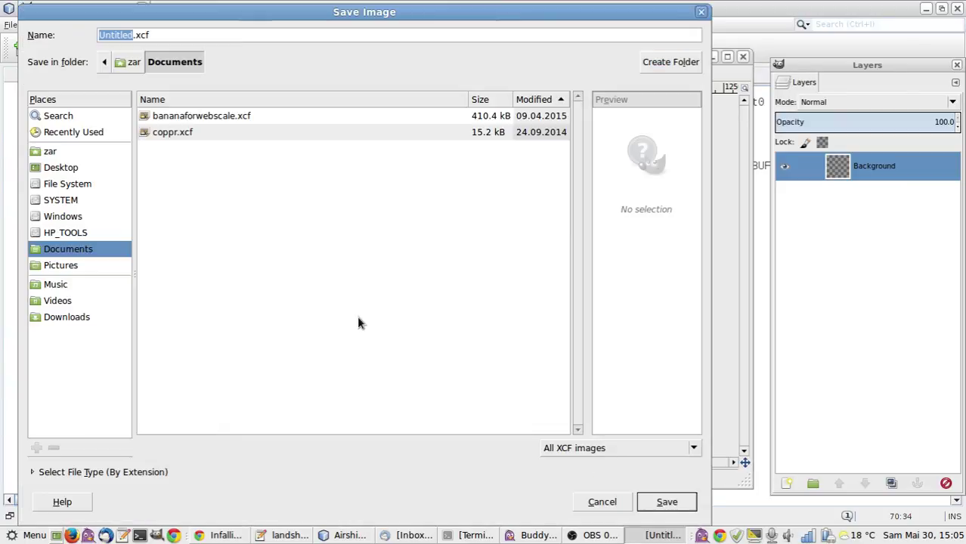
pyautogui.click(99, 167)
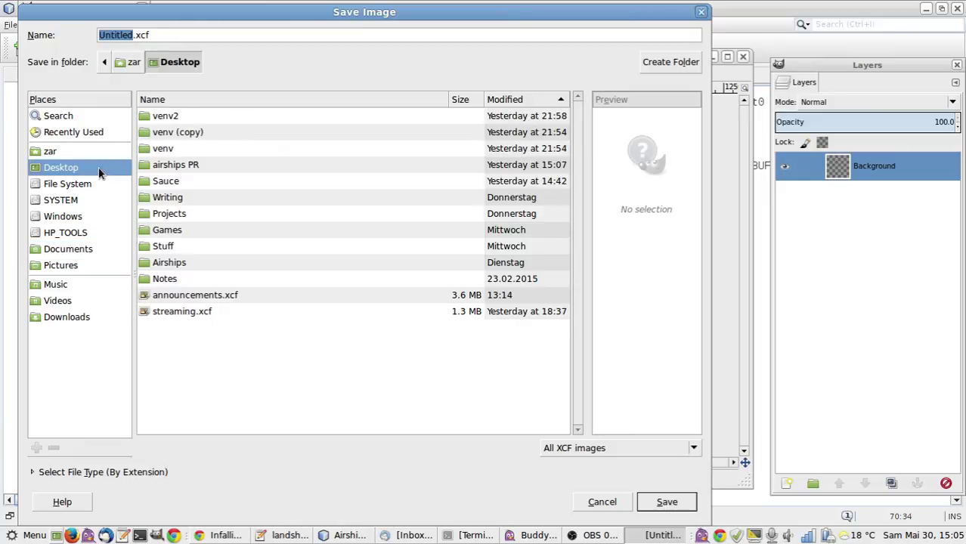
pyautogui.click(199, 147)
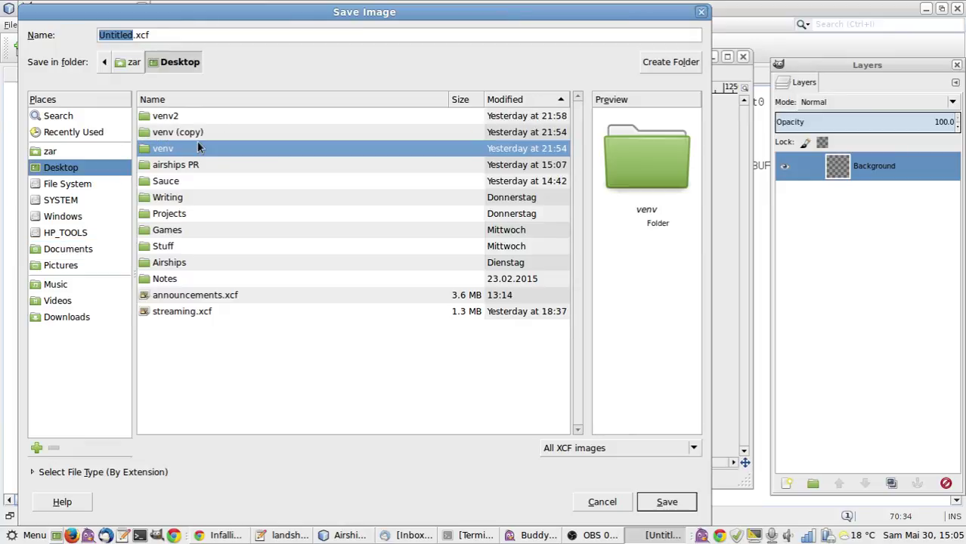
pyautogui.doubleClick(183, 214)
pyautogui.press('Down')
pyautogui.press('Return')
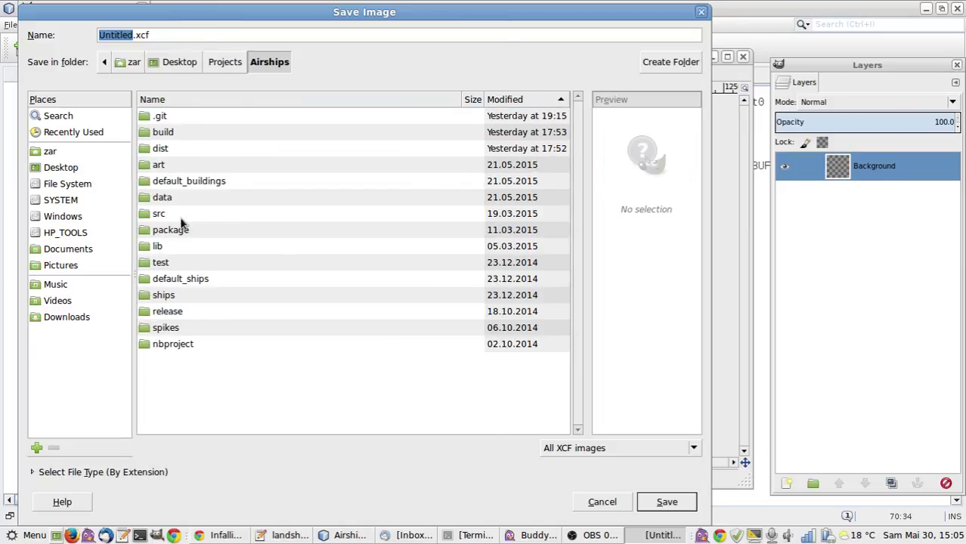
pyautogui.press('Down')
pyautogui.press('Down')
pyautogui.press('Down')
pyautogui.press('Down')
pyautogui.press('Return')
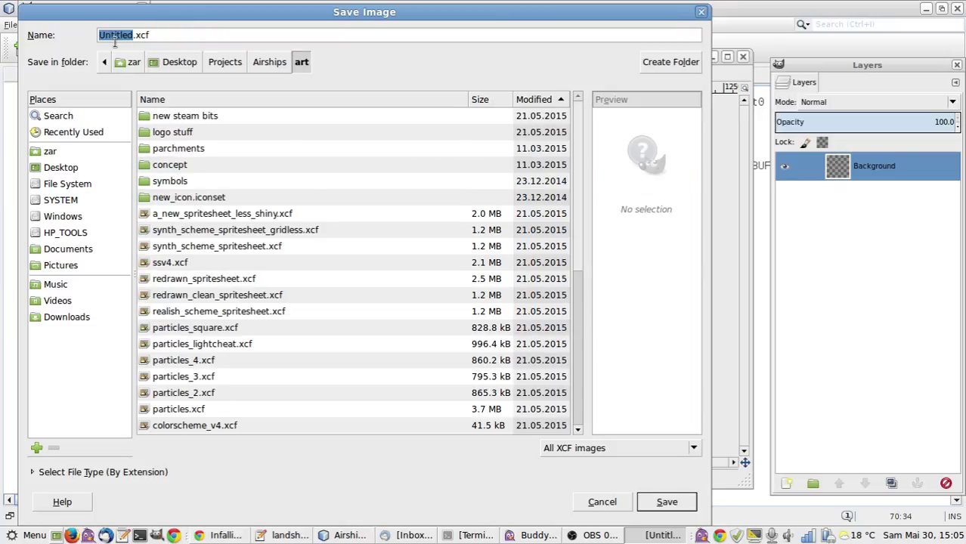
pyautogui.write('wheels_')
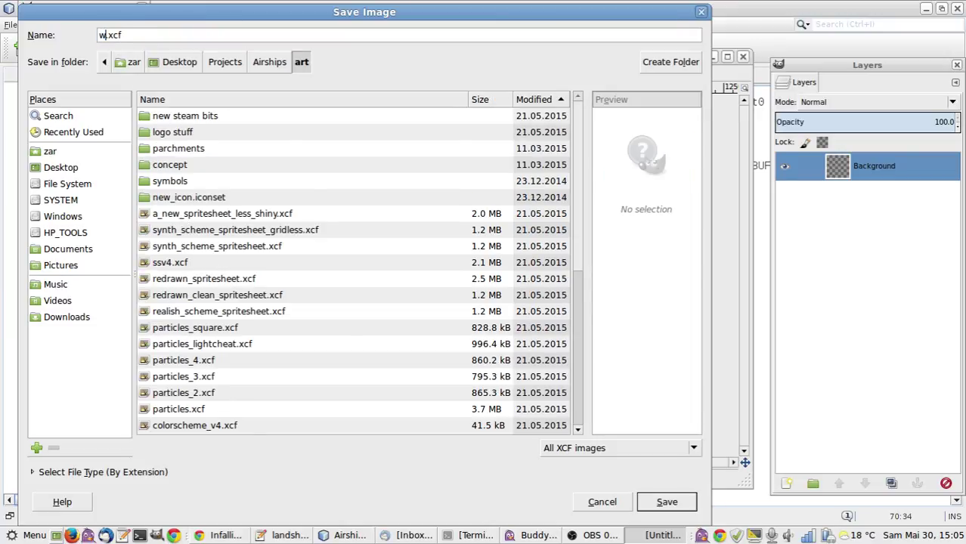
pyautogui.write('and_legs')
pyautogui.press('Return')
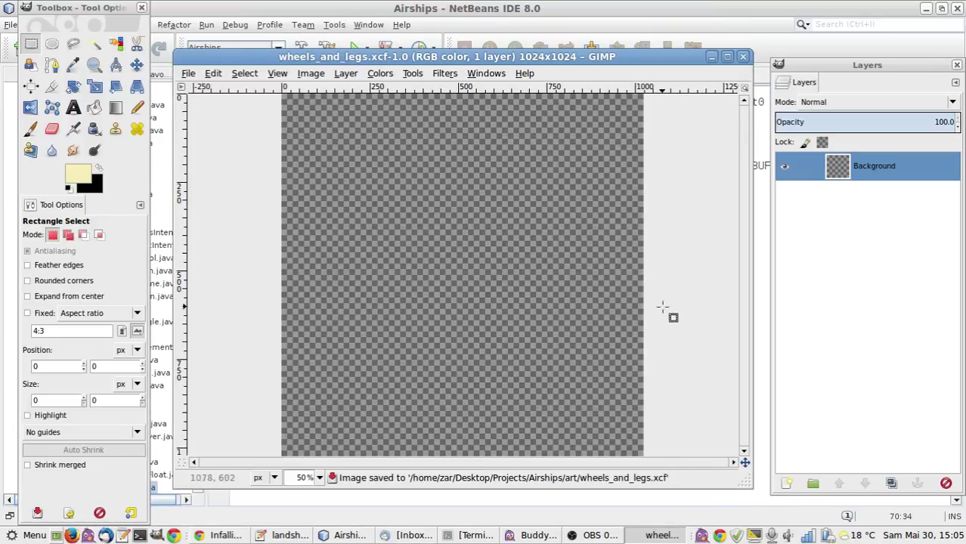
# Open colorscheme_v4.xcf and position its window near the top of the screen.
pyautogui.hotkey('ctrl', 'o')
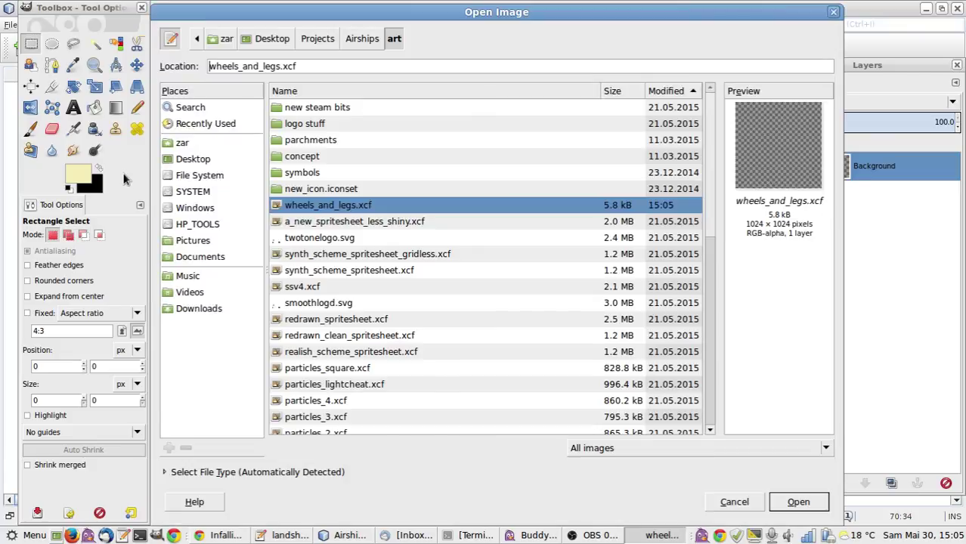
pyautogui.scroll(-3, 322, 279)
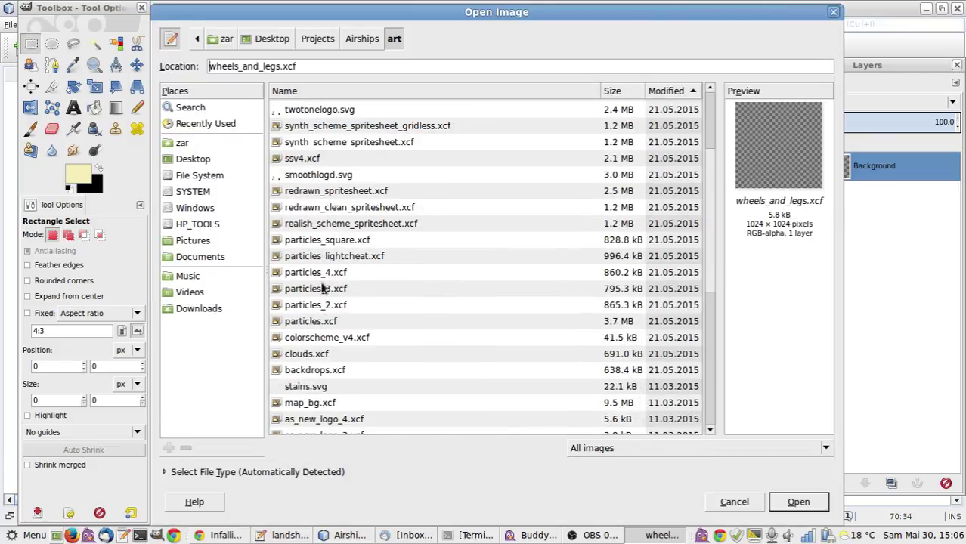
pyautogui.click(327, 339)
pyautogui.doubleClick(327, 338)
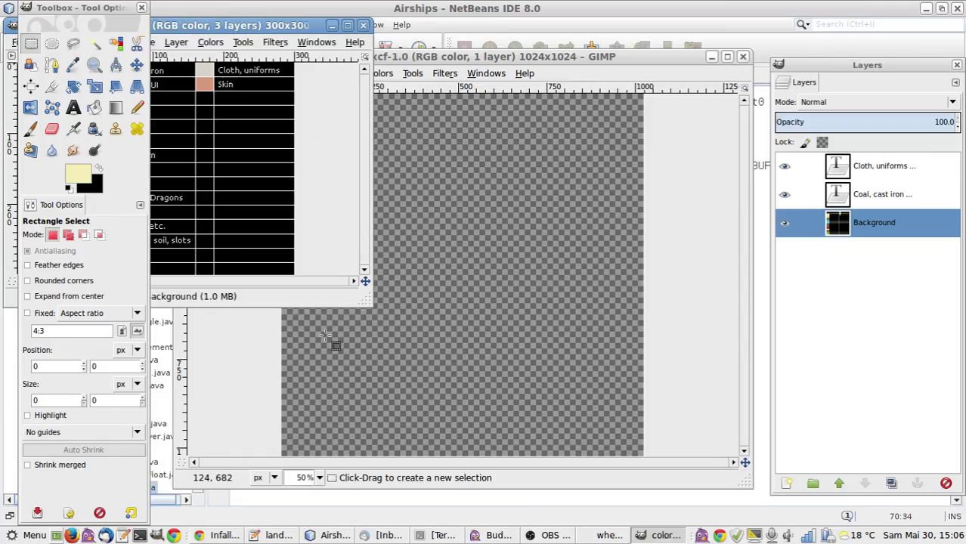
pyautogui.click(380, 48)
pyautogui.moveTo(379, 48); pyautogui.dragTo(430, 56)
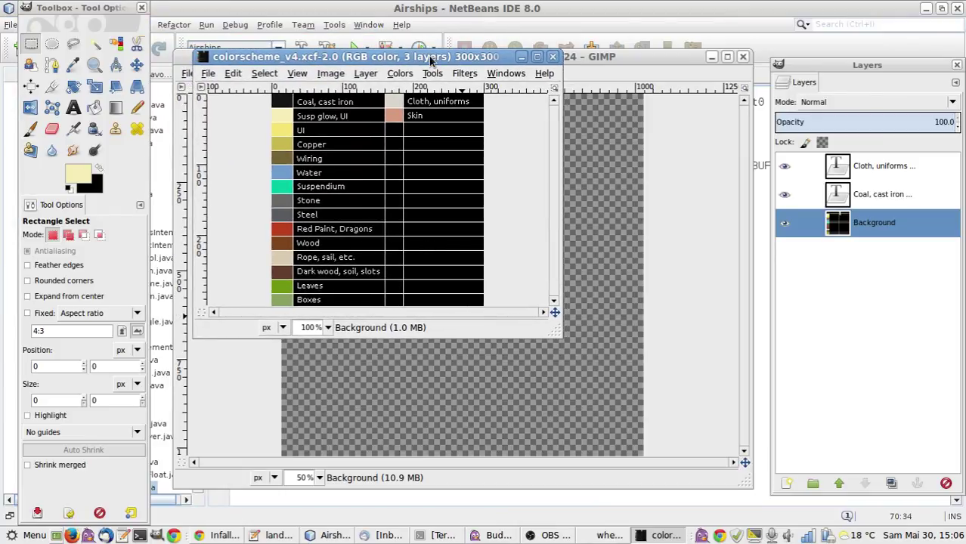
pyautogui.moveTo(432, 60); pyautogui.dragTo(448, 7)
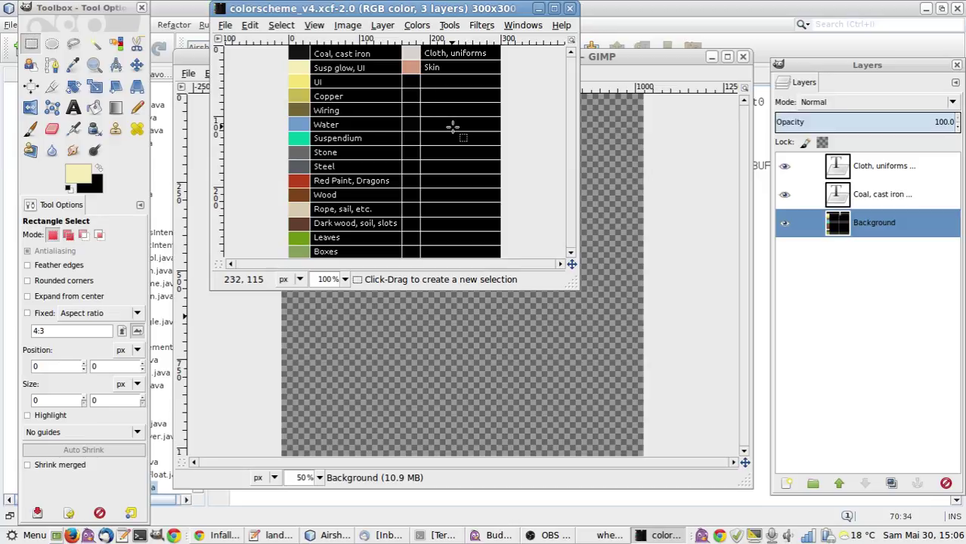
# Raise the wheels_and_legs image at 200% zoom, then return to the Airships code in NetBeans.
pyautogui.click(594, 60)
pyautogui.press('2')
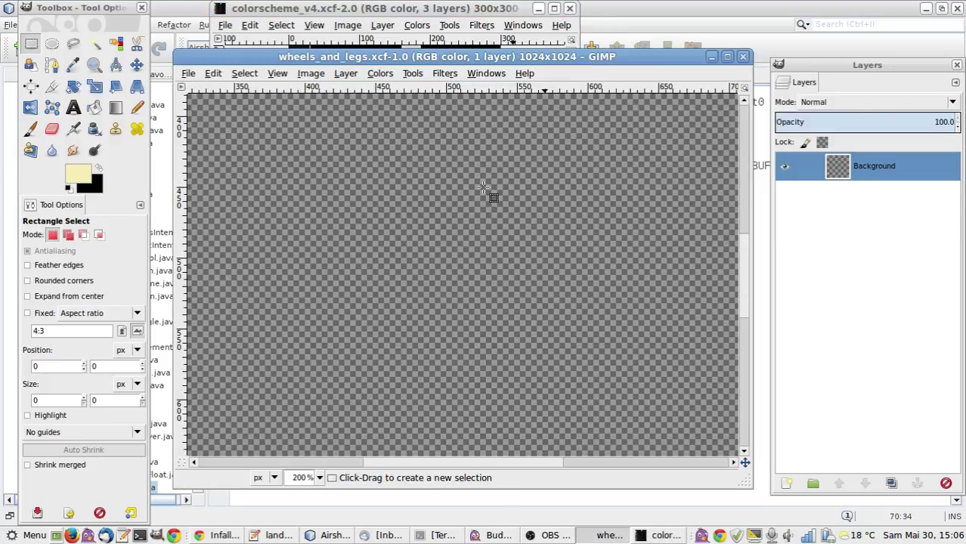
pyautogui.moveTo(370, 461); pyautogui.dragTo(219, 461)
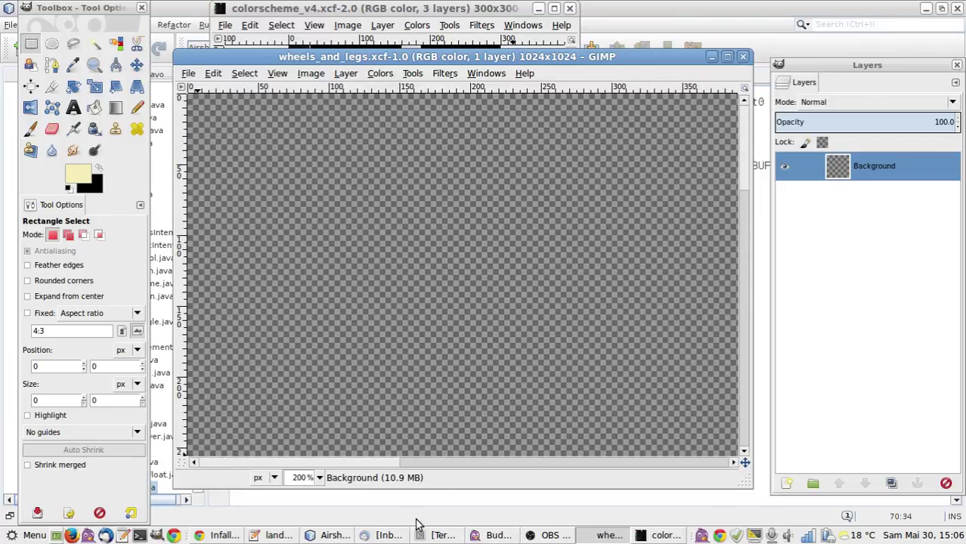
pyautogui.click(332, 536)
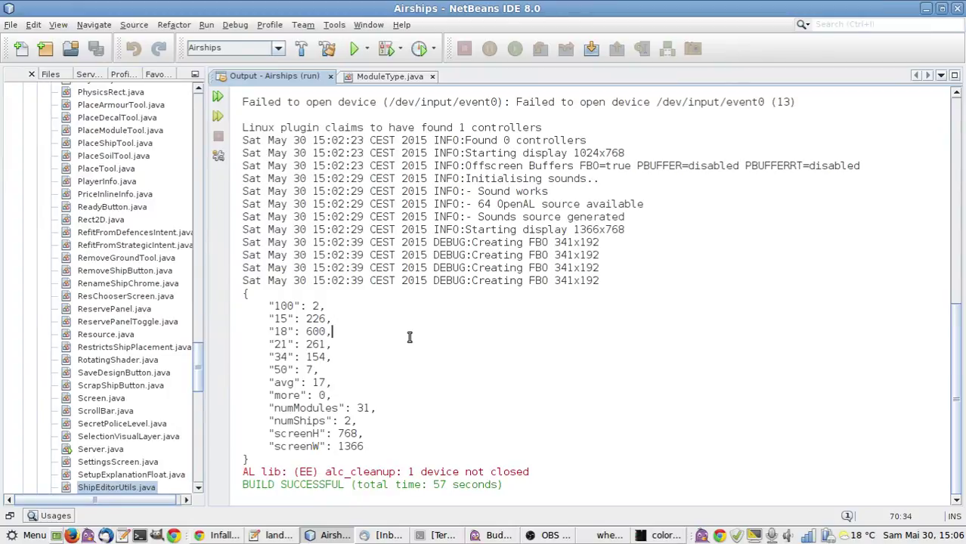
# Close the Output panel, inspect Leg.Spec's constructor in Leg.java, then go back to GIMP.
pyautogui.hotkey('ctrl', 'w')
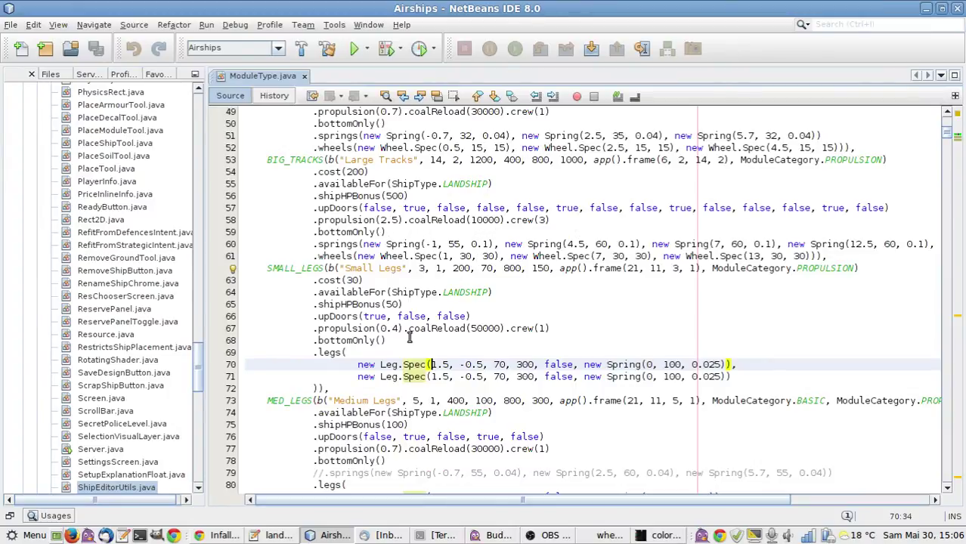
pyautogui.click(498, 364)
pyautogui.keyDown('ctrl'); pyautogui.click(416, 365); pyautogui.keyUp('ctrl')
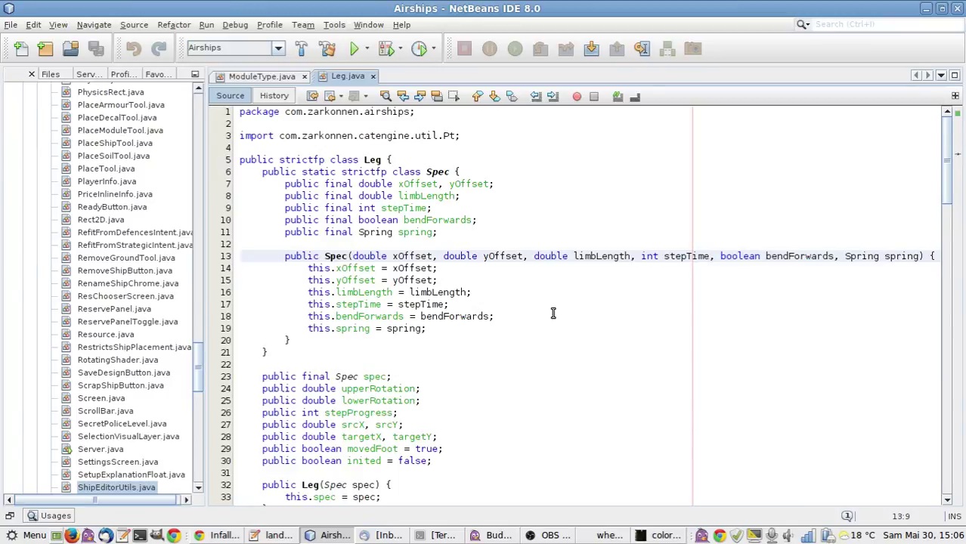
pyautogui.scroll(-9, 498, 349)
pyautogui.scroll(-6, 490, 359)
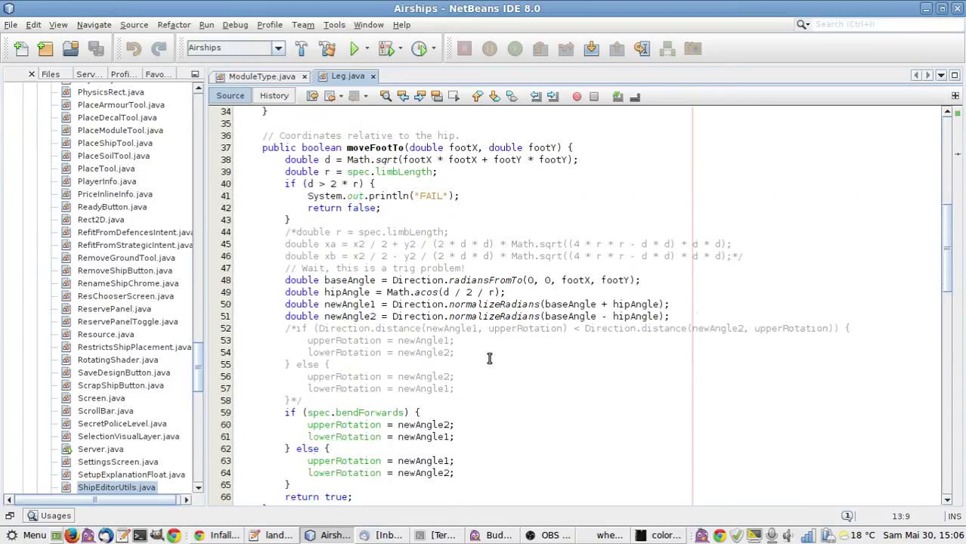
pyautogui.scroll(6, 490, 359)
pyautogui.press('Up')
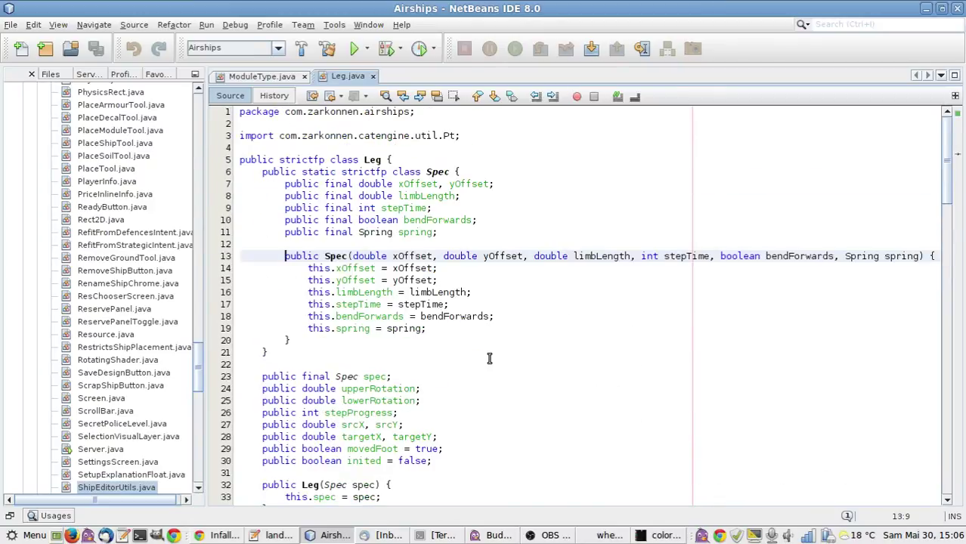
pyautogui.hotkey('ctrl', 'w')
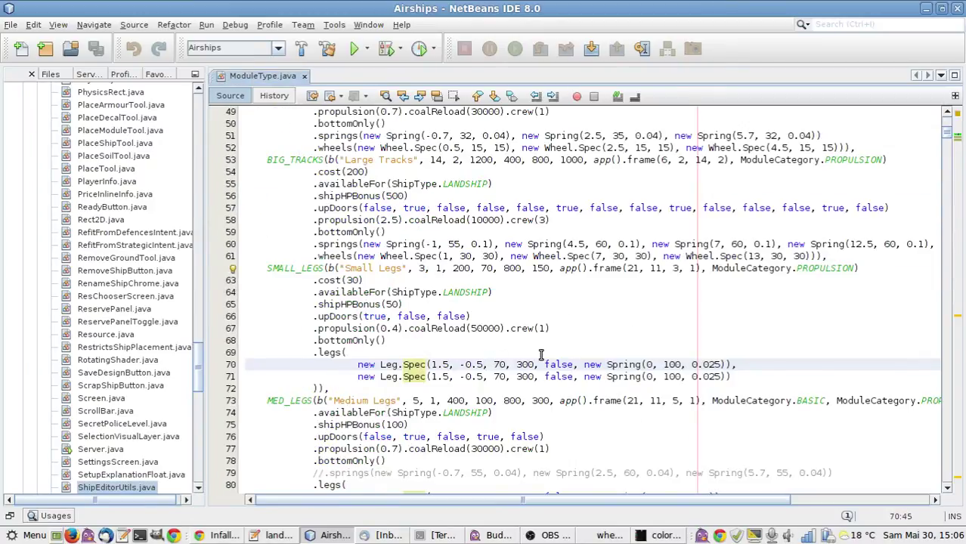
pyautogui.hotkey('alt', 'Tab')
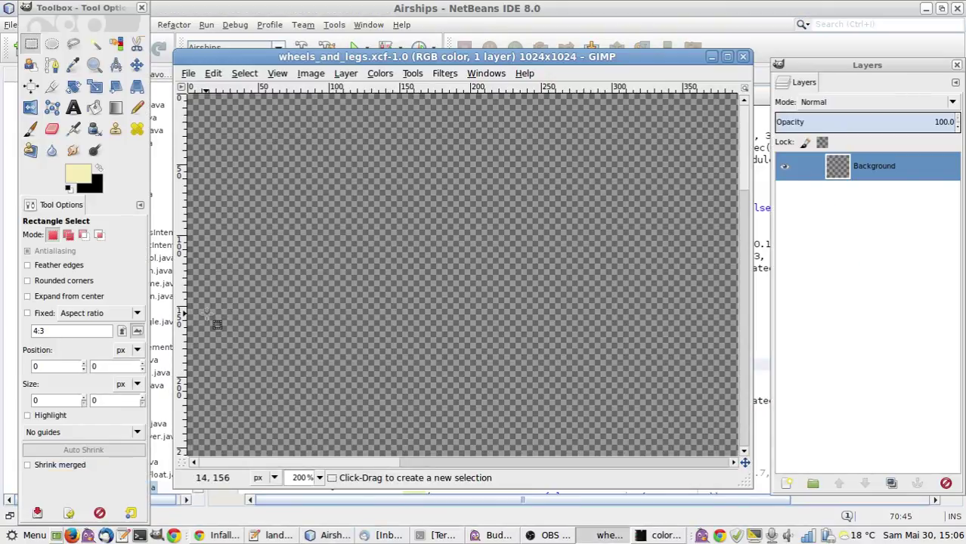
# Pick the Coal black from colorscheme_v4 and fill the Background layer with it.
pyautogui.hotkey('alt', 'Tab')
pyautogui.hotkey('alt', 'Tab')
pyautogui.hotkey('alt', 'Tab')
pyautogui.hotkey('alt', 'Tab')
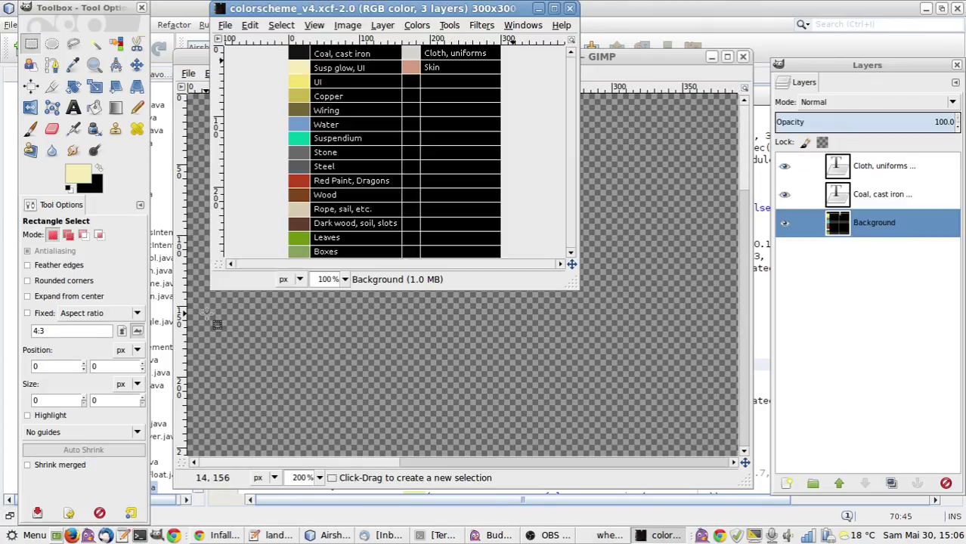
pyautogui.press('o')
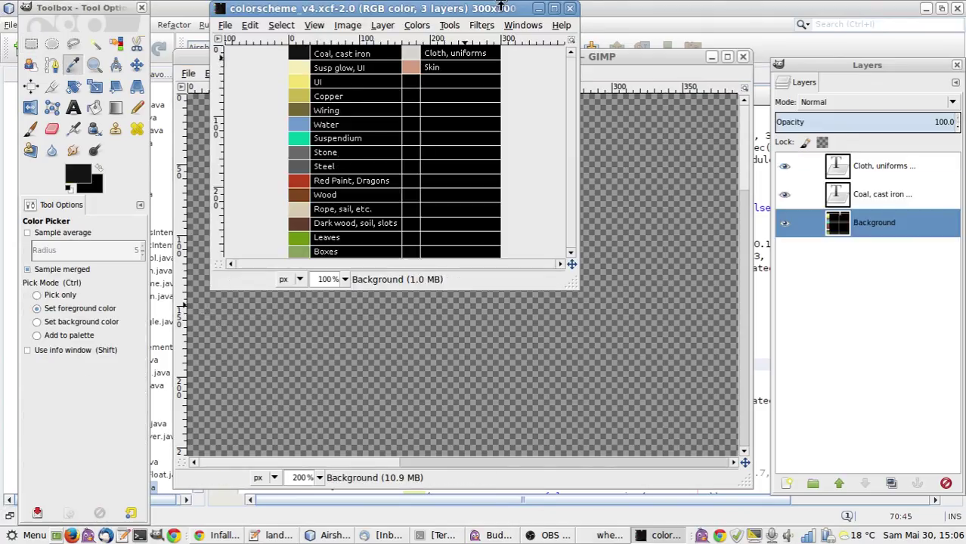
pyautogui.press('r')
pyautogui.click(616, 53)
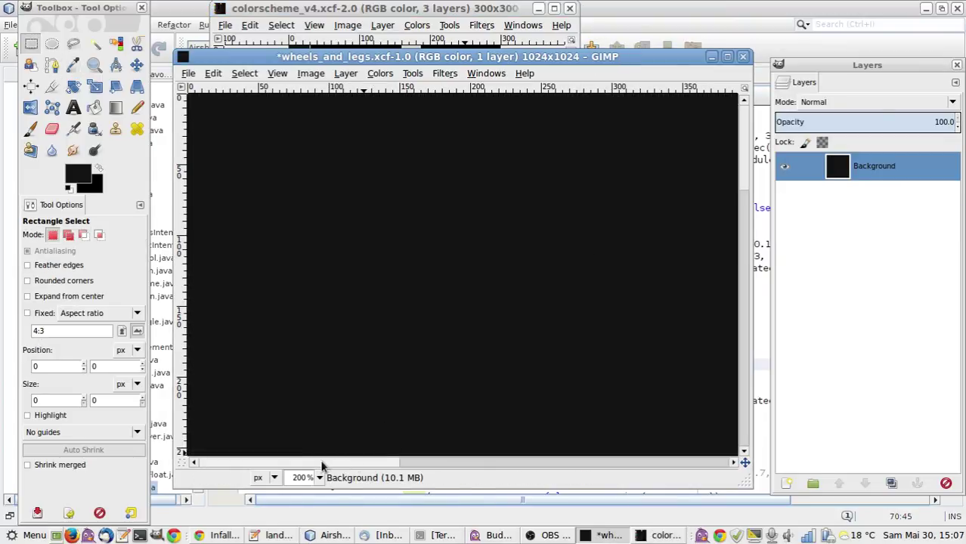
# Add a new transparent layer named "areas" above the Background.
pyautogui.click(787, 483)
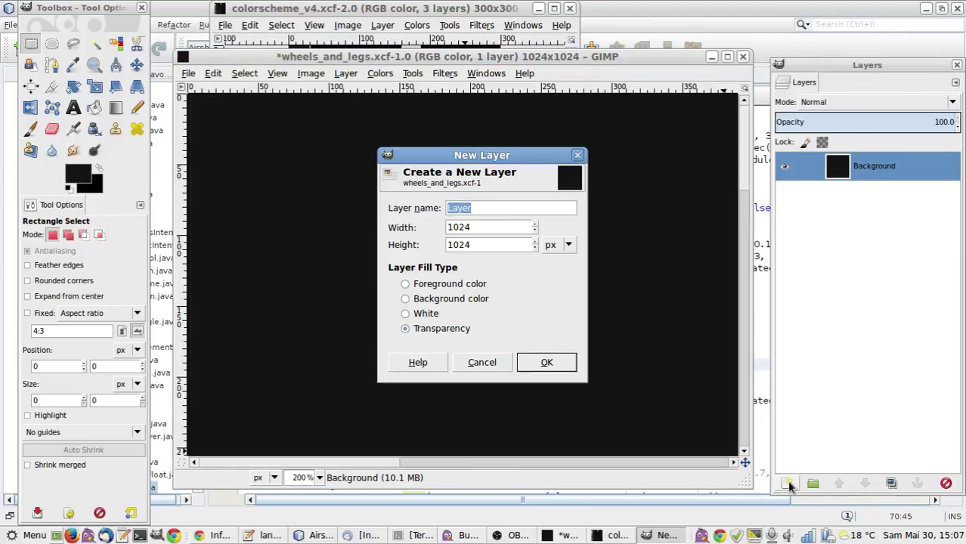
pyautogui.write('areas')
pyautogui.press('Return')
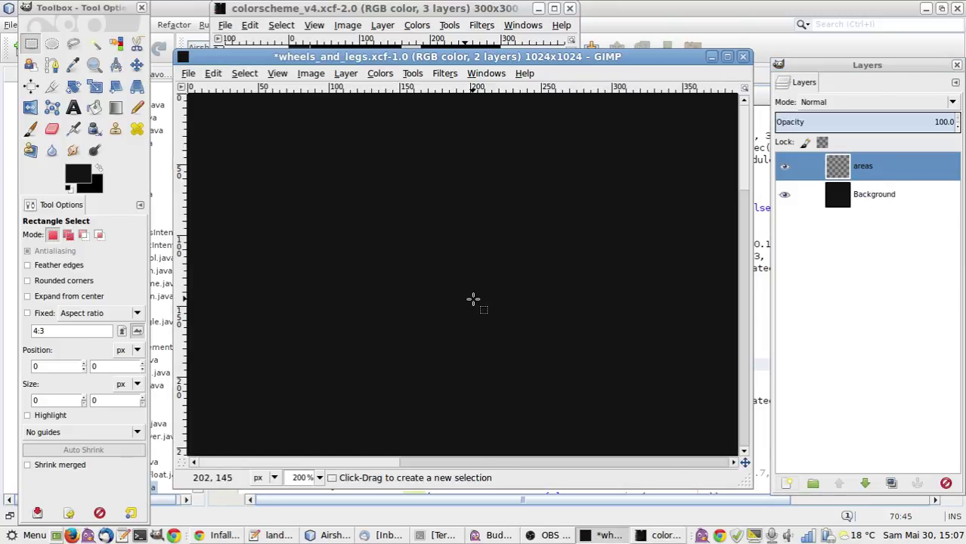
pyautogui.hotkey('alt', 'Tab')
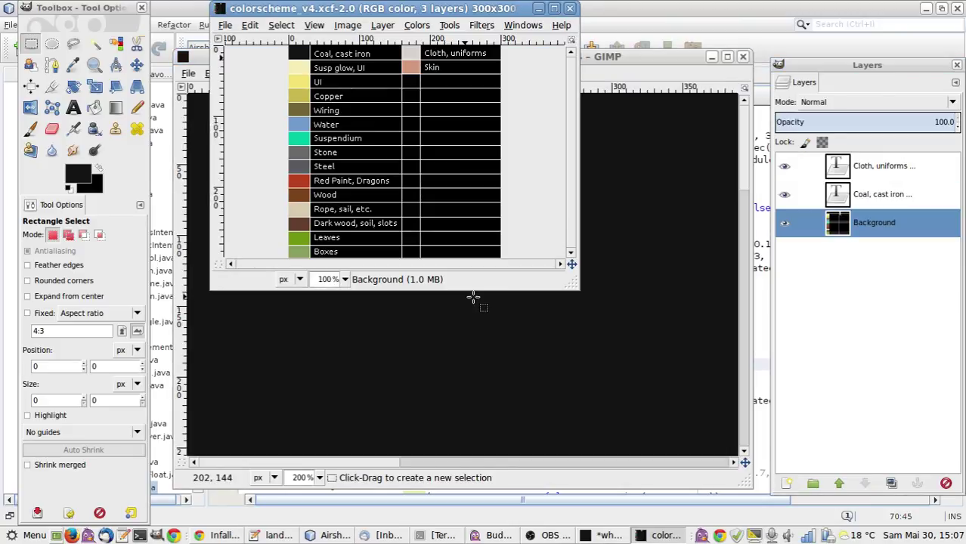
pyautogui.hotkey('alt', 'Tab')
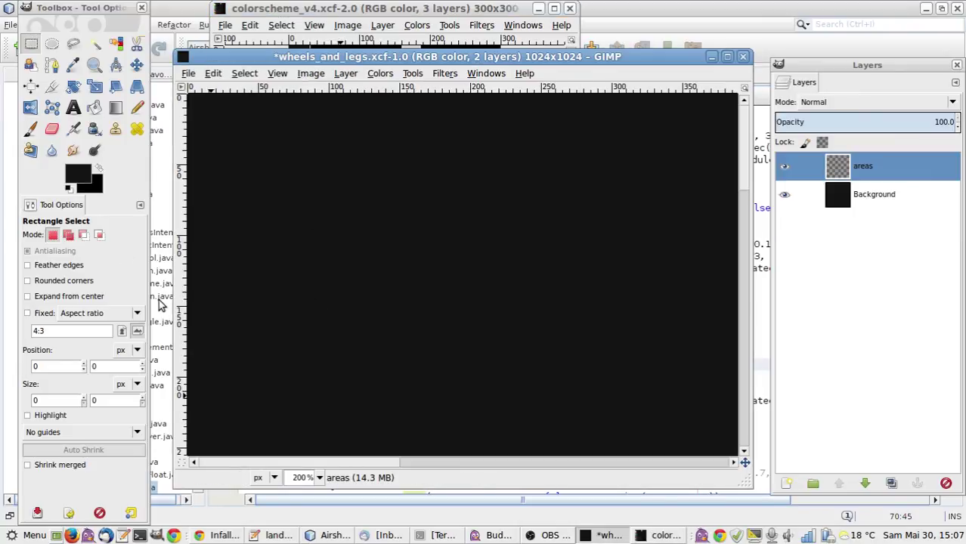
# Make white the foreground colour and select a 140×20 px rectangle at position 1,1.
pyautogui.click(67, 190)
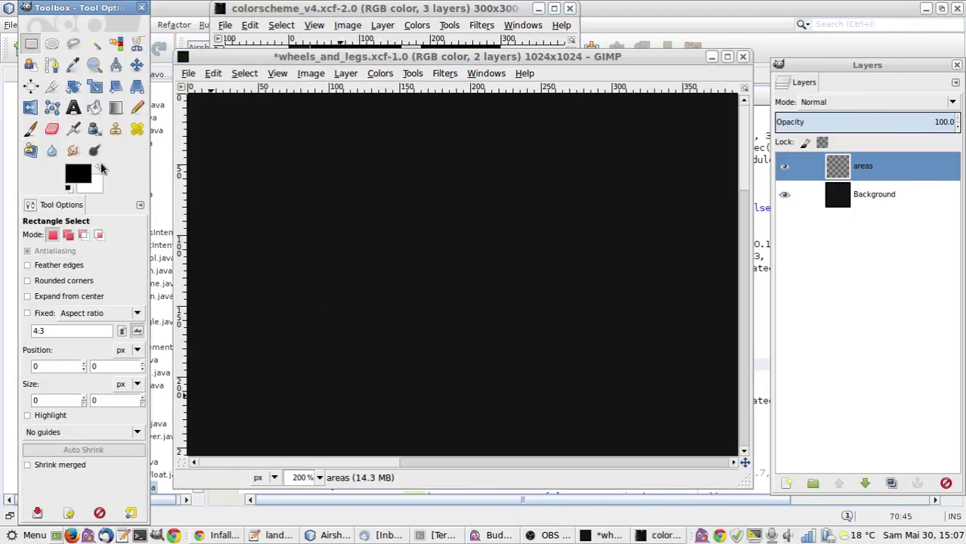
pyautogui.click(101, 167)
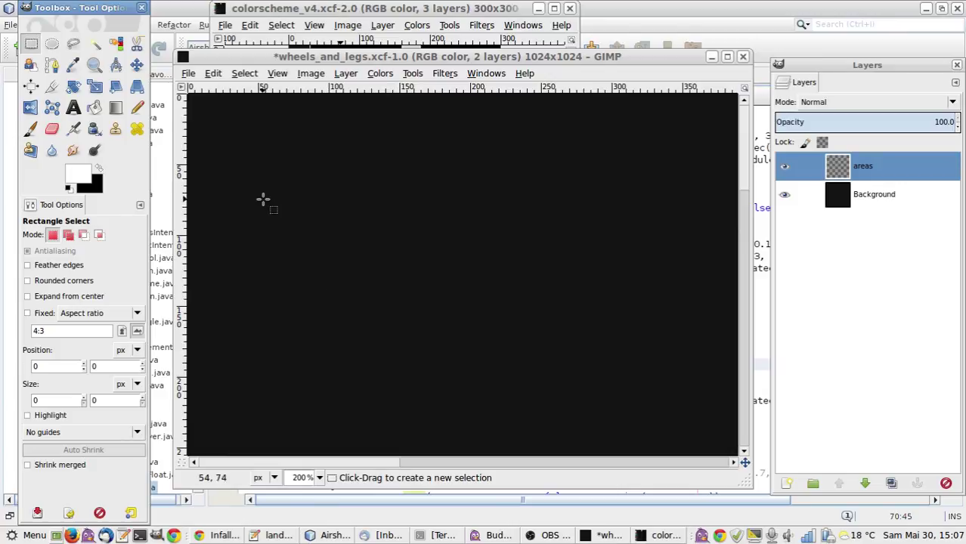
pyautogui.moveTo(193, 102); pyautogui.dragTo(497, 190)
pyautogui.doubleClick(70, 367)
pyautogui.write('1')
pyautogui.press('Tab')
pyautogui.write('1')
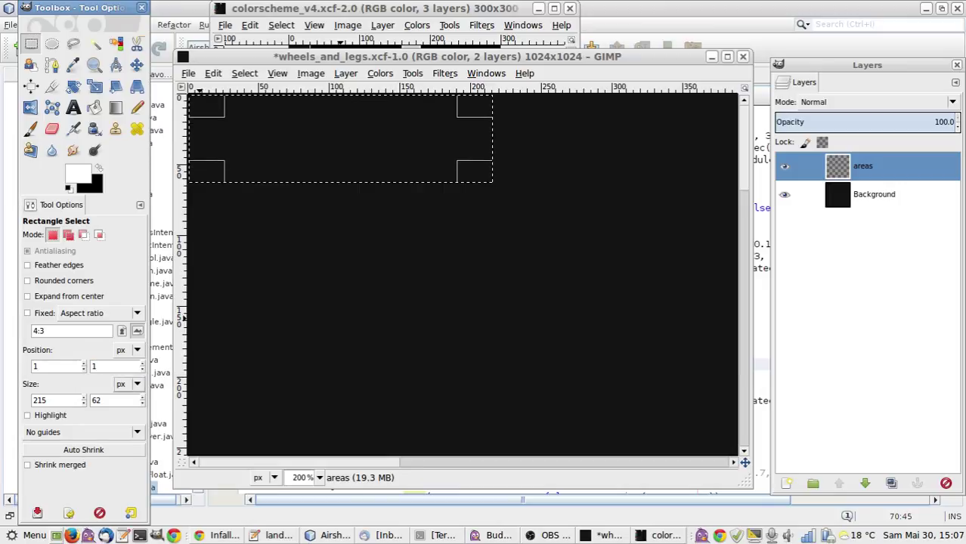
pyautogui.press('Tab')
pyautogui.write('140')
pyautogui.click(103, 399)
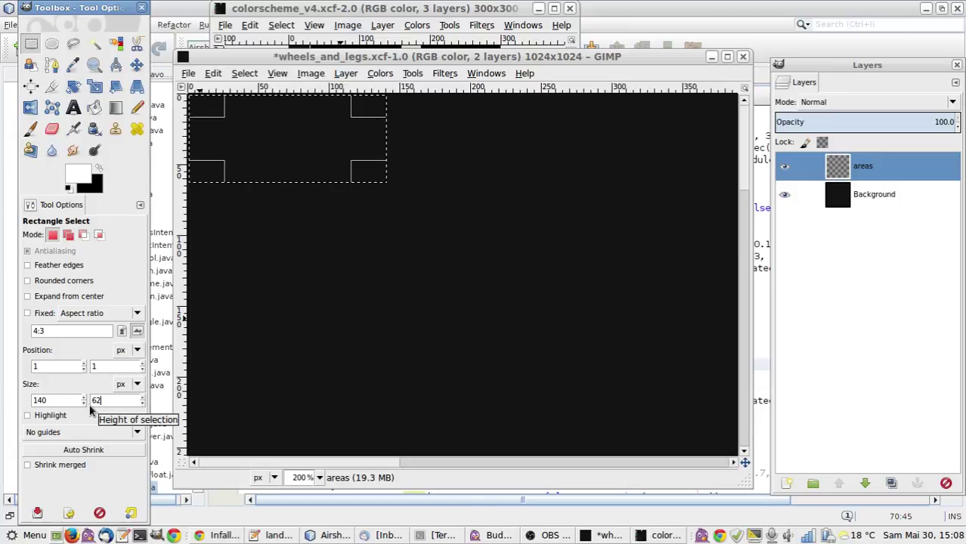
pyautogui.doubleClick(103, 399)
pyautogui.press('BackSpace')
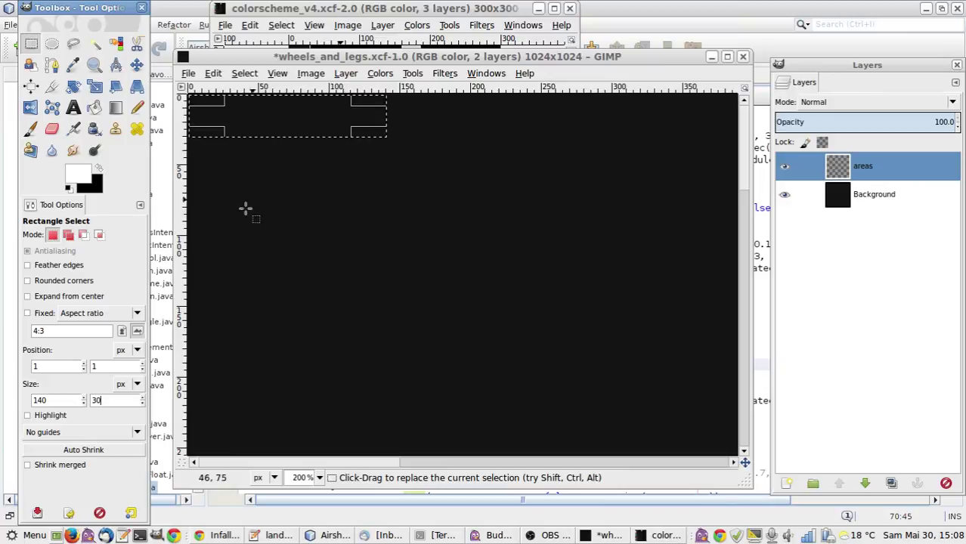
pyautogui.write('30')
pyautogui.press('BackSpace')
pyautogui.press('BackSpace')
pyautogui.write('20')
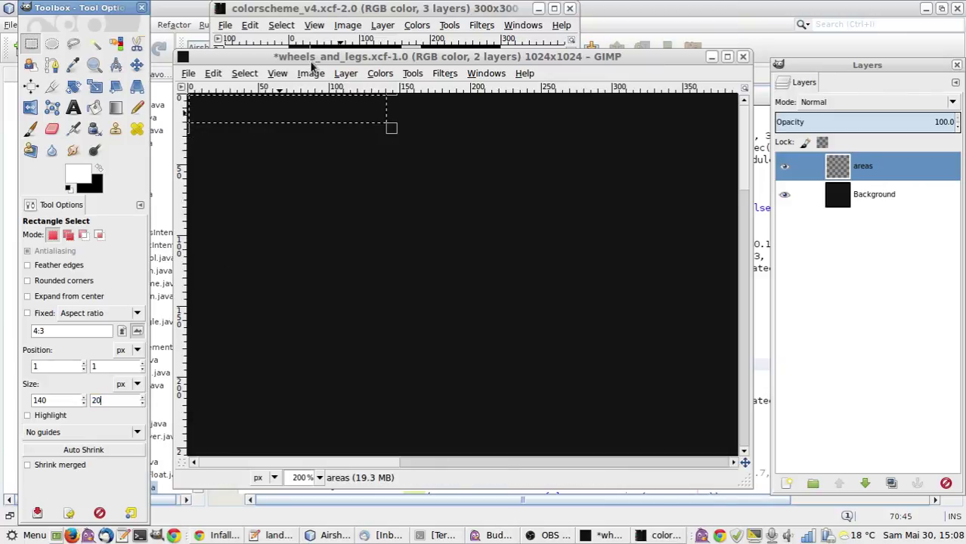
# Fill the selection with white, deselect, and zoom in to 800%.
pyautogui.moveTo(320, 64); pyautogui.dragTo(356, 63)
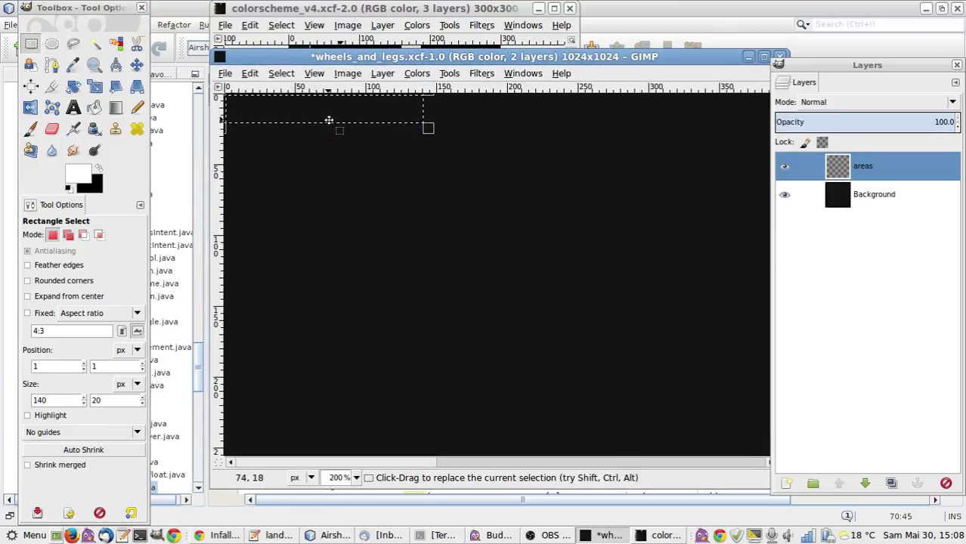
pyautogui.hotkey('ctrl', ',')
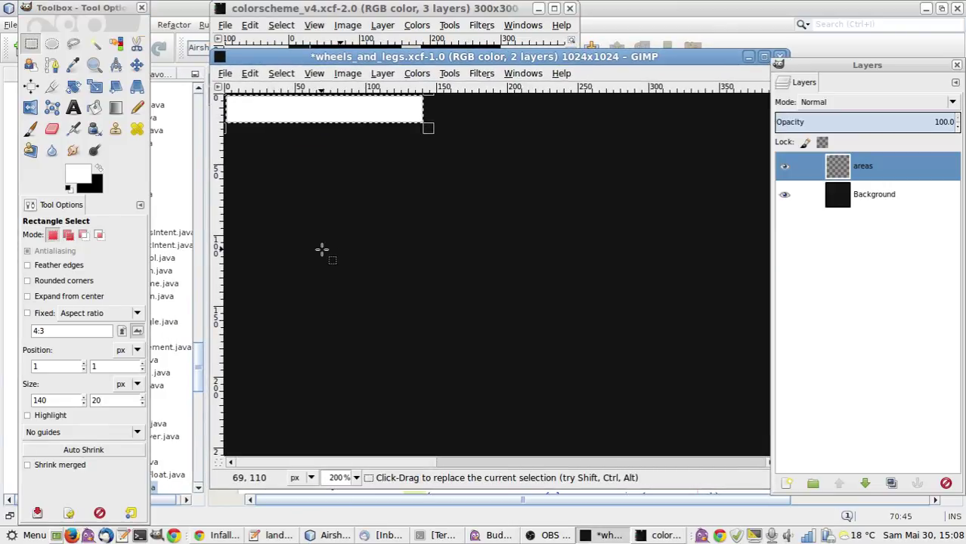
pyautogui.hotkey('ctrl', 'shift', 'a')
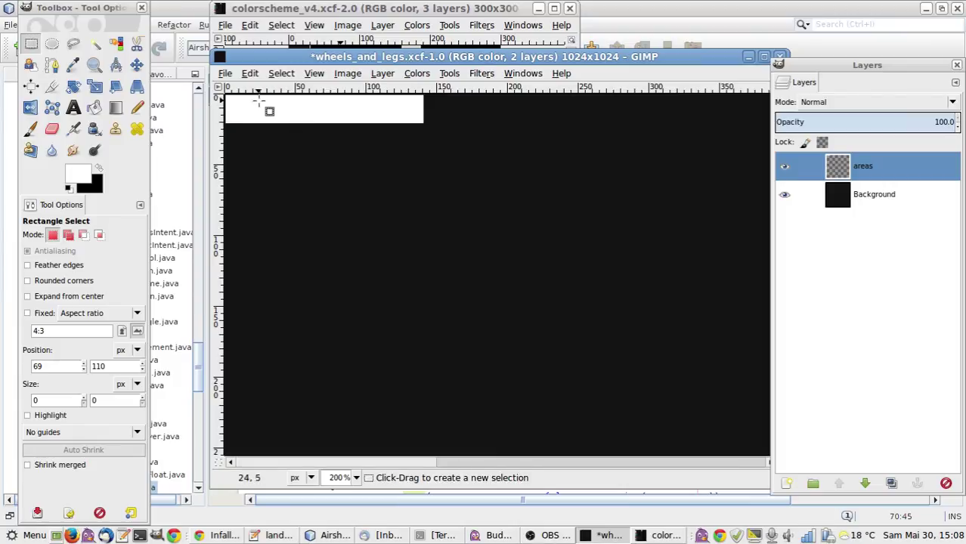
pyautogui.press('3')
pyautogui.press('4')
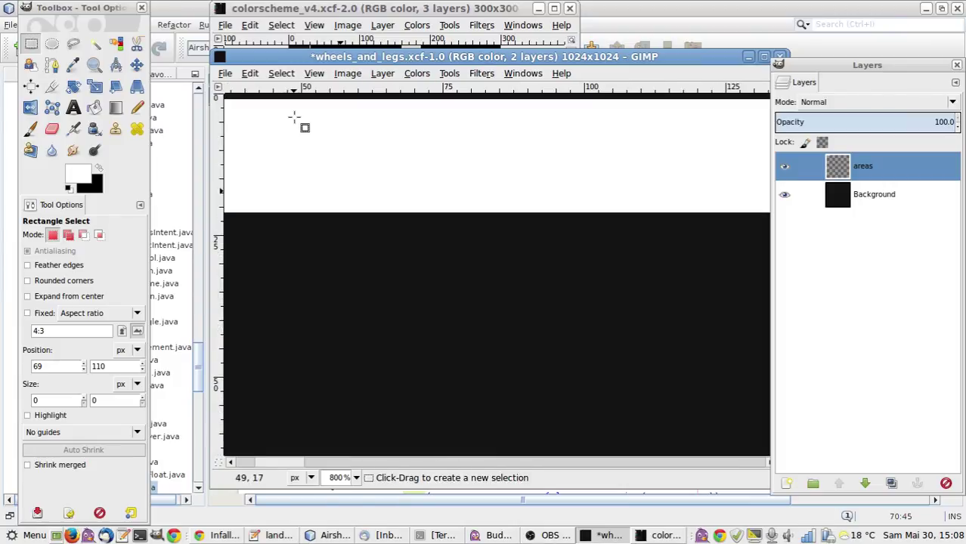
pyautogui.moveTo(288, 60); pyautogui.dragTo(236, 43)
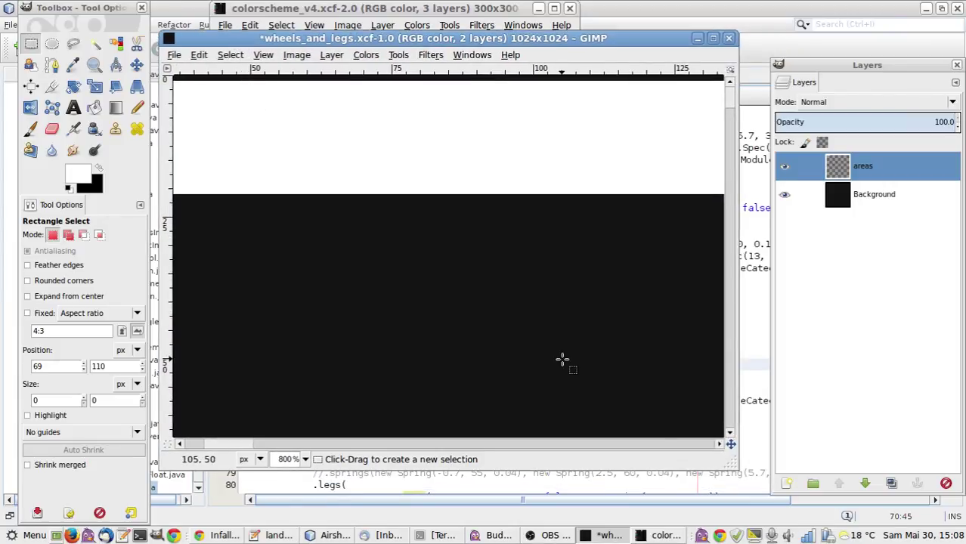
pyautogui.moveTo(728, 455); pyautogui.dragTo(859, 472)
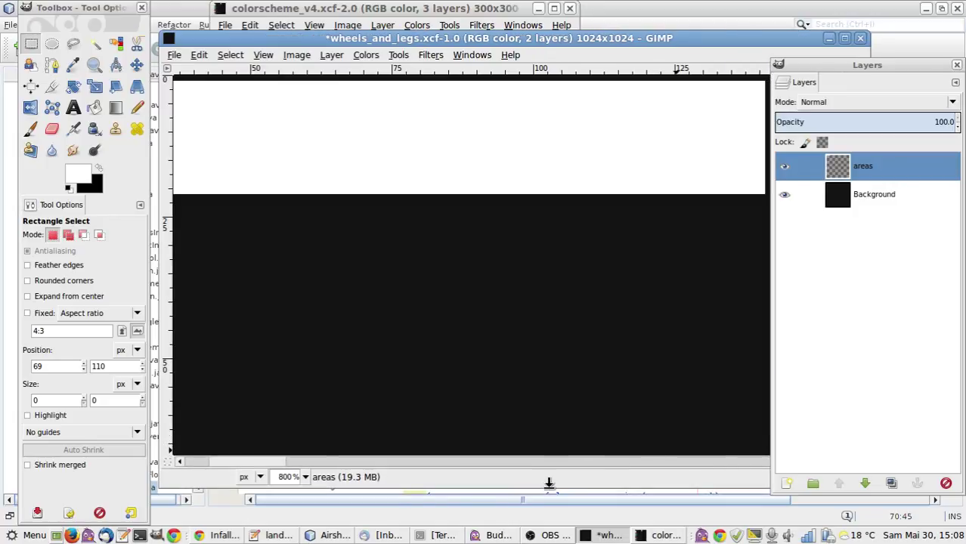
pyautogui.moveTo(250, 461); pyautogui.dragTo(195, 462)
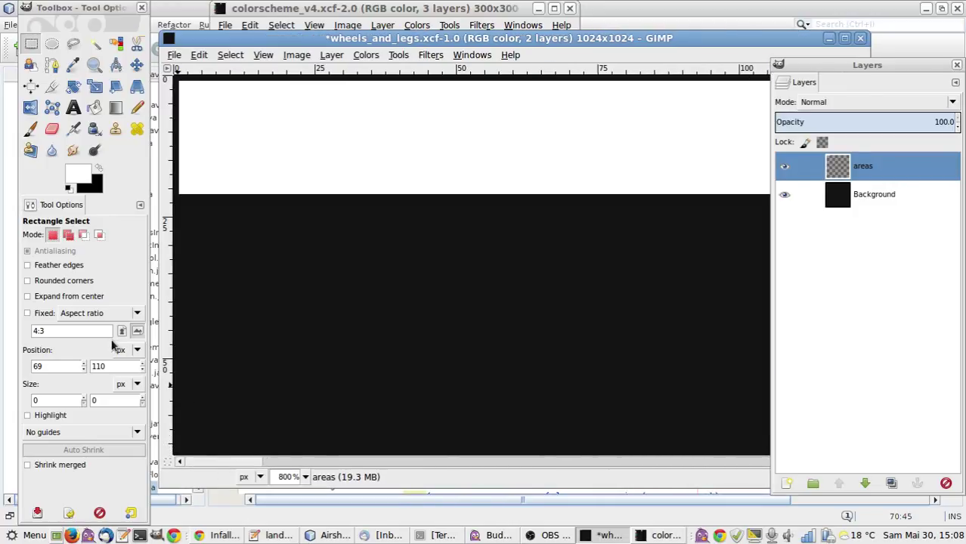
# Fill the left 70 px of the strip with grey 646464 and deselect.
pyautogui.click(79, 175)
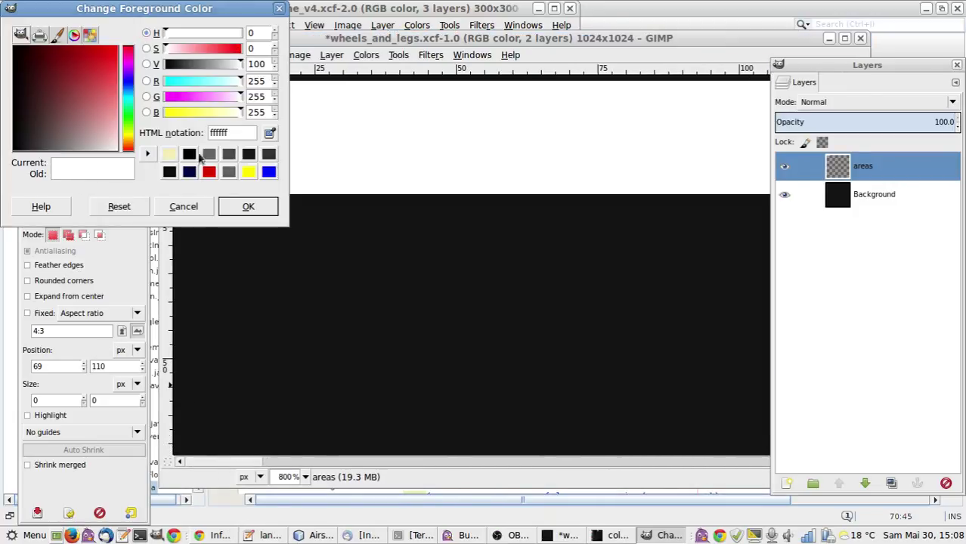
pyautogui.click(209, 155)
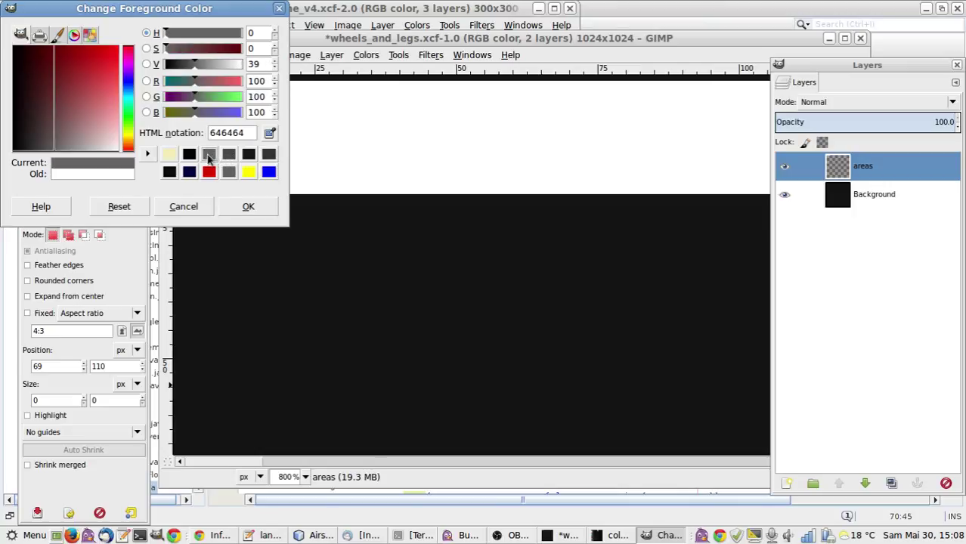
pyautogui.click(248, 207)
pyautogui.moveTo(181, 82); pyautogui.dragTo(576, 194)
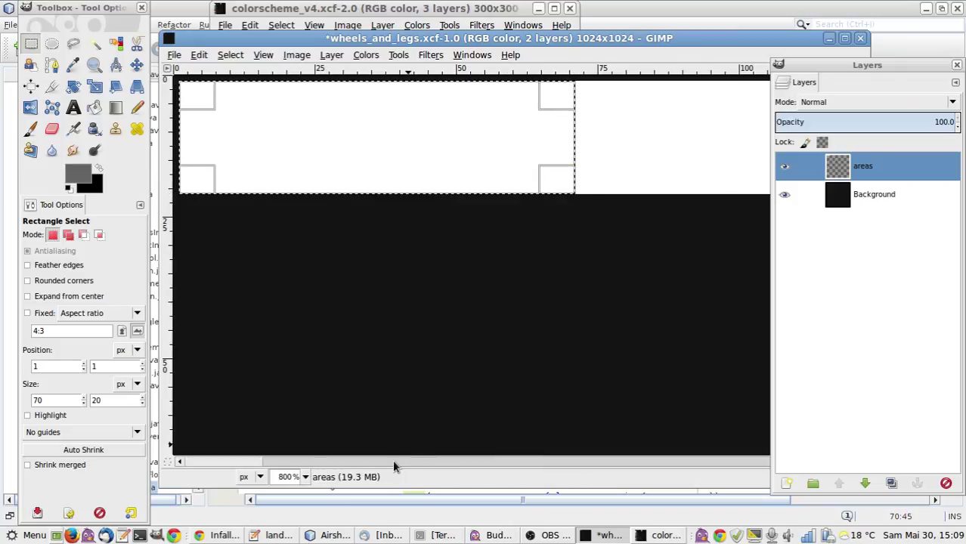
pyautogui.hotkey('ctrl', ',')
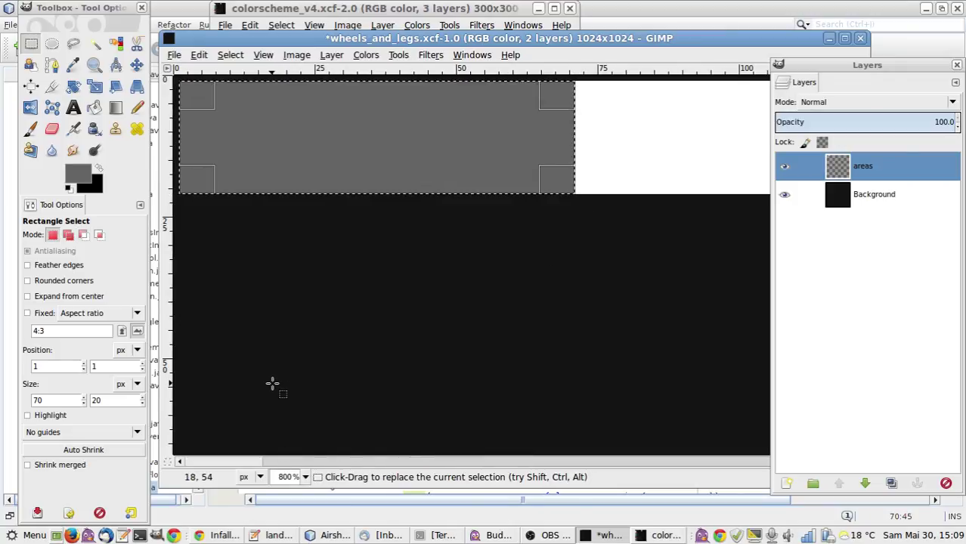
pyautogui.click(272, 384)
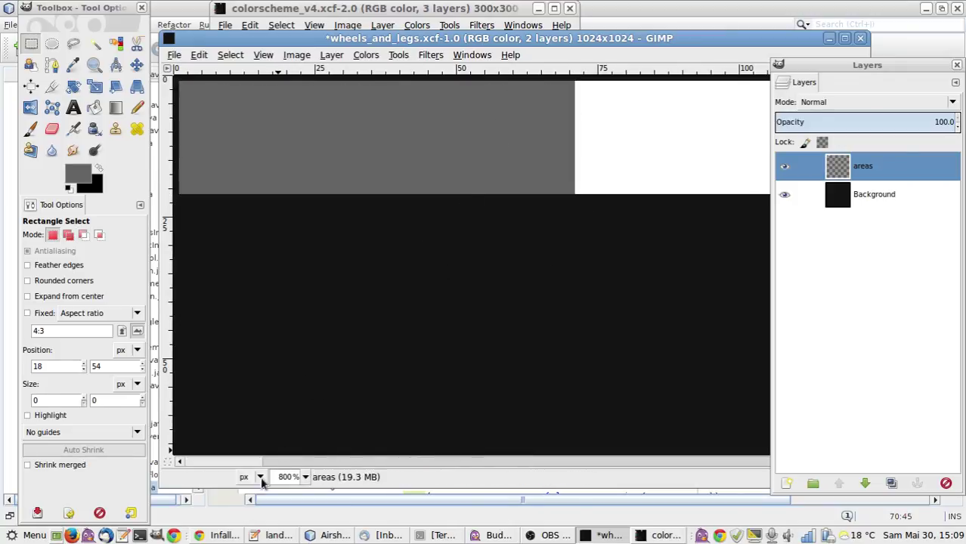
# Set the areas layer's opacity to 20.
pyautogui.moveTo(251, 463); pyautogui.dragTo(273, 463)
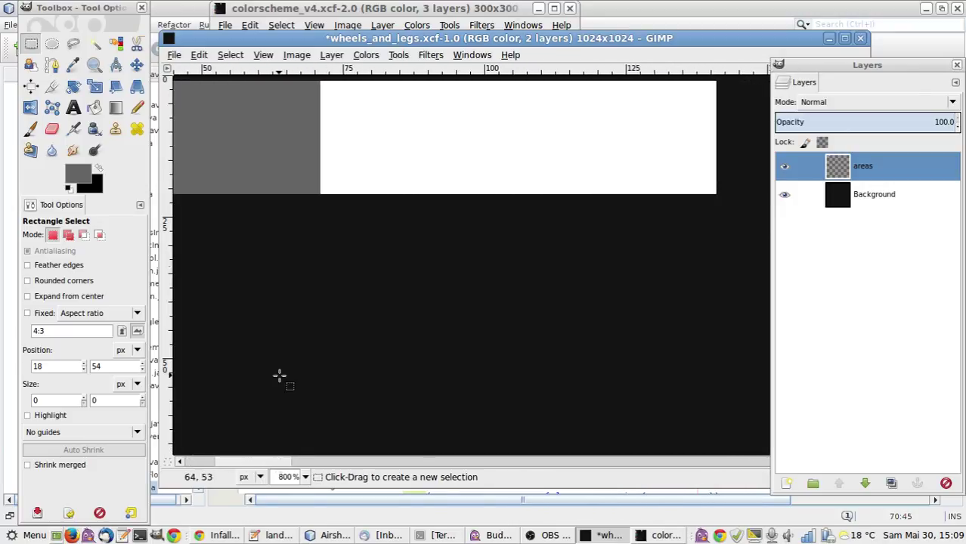
pyautogui.click(319, 132)
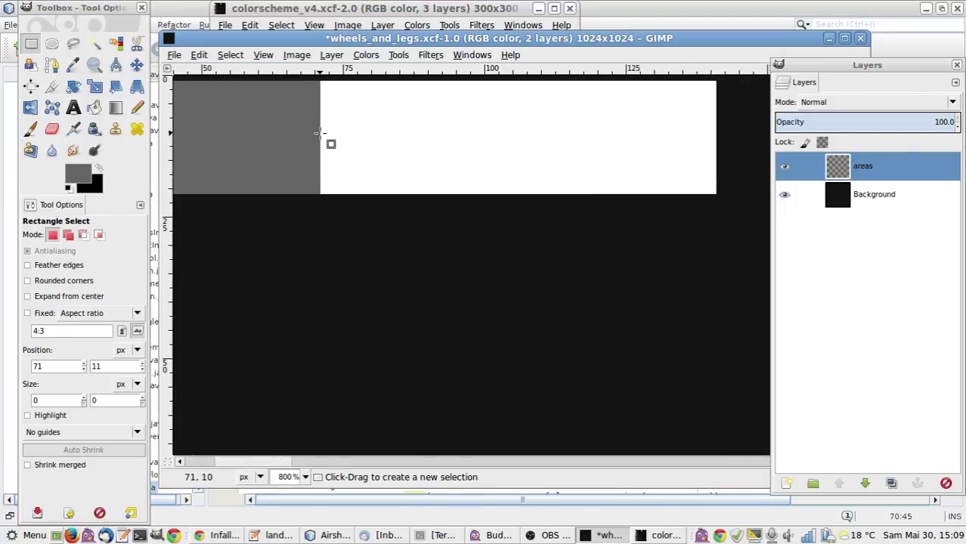
pyautogui.click(945, 122)
pyautogui.write('20')
pyautogui.press('Return')
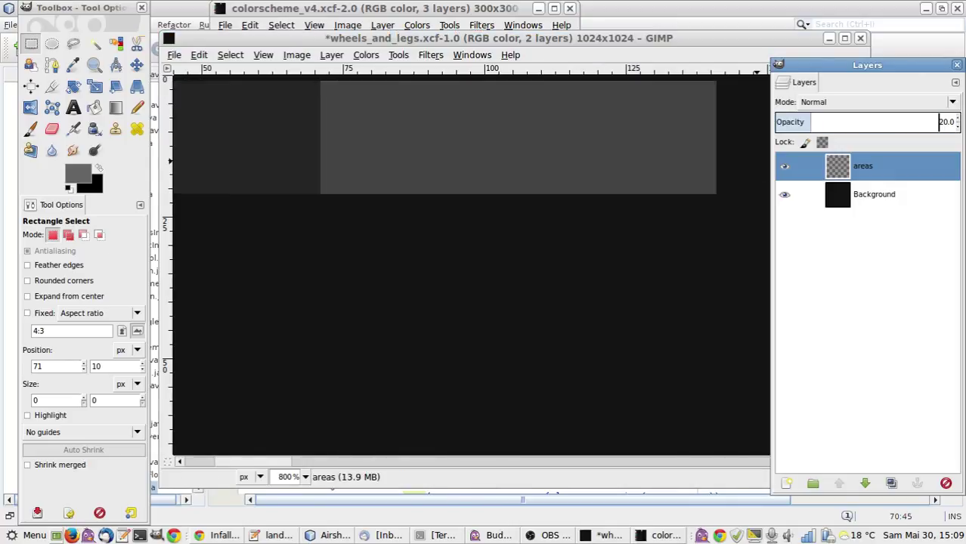
pyautogui.click(645, 238)
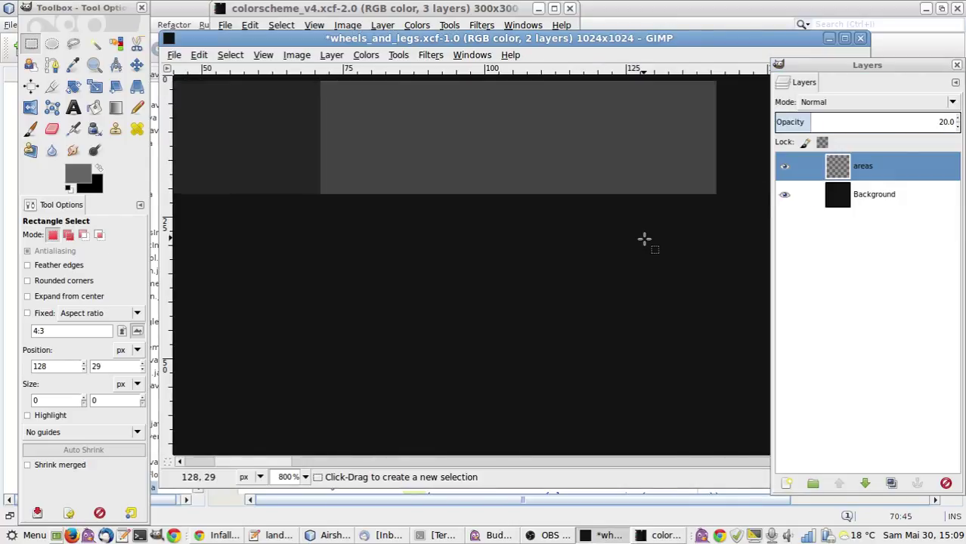
# Add a new layer named 'spritesheet' and pick the Stone colour from the colour scheme image.
pyautogui.click(786, 483)
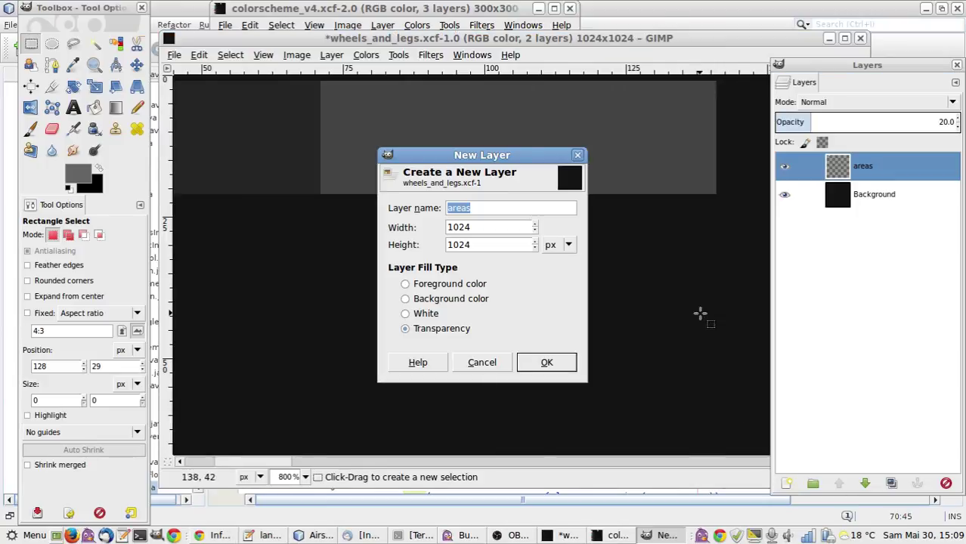
pyautogui.write('spritesheet')
pyautogui.press('Return')
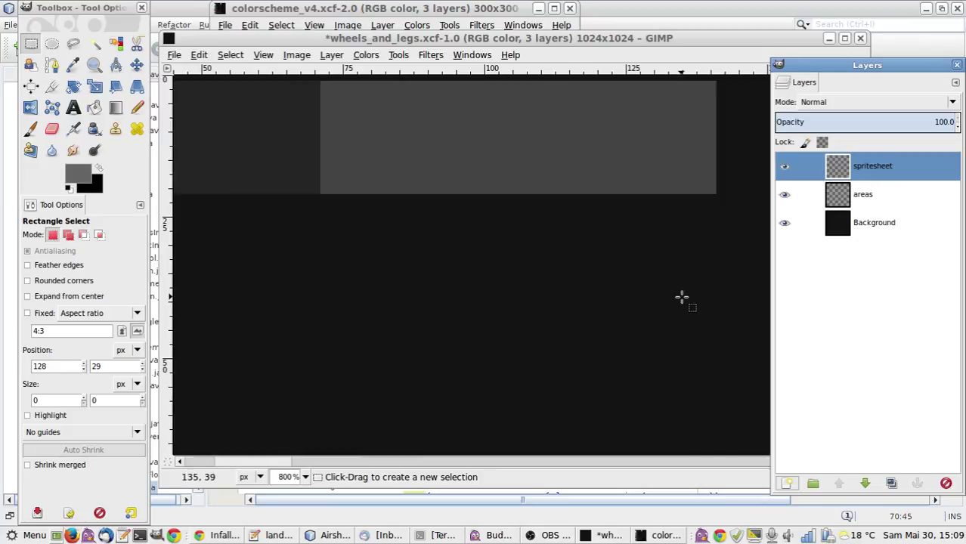
pyautogui.hotkey('alt', 'Tab')
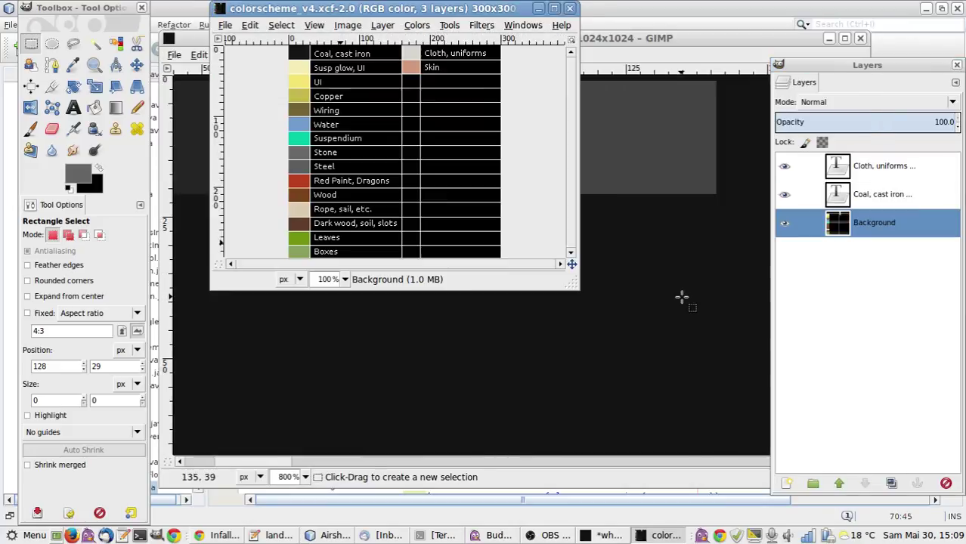
pyautogui.press('o')
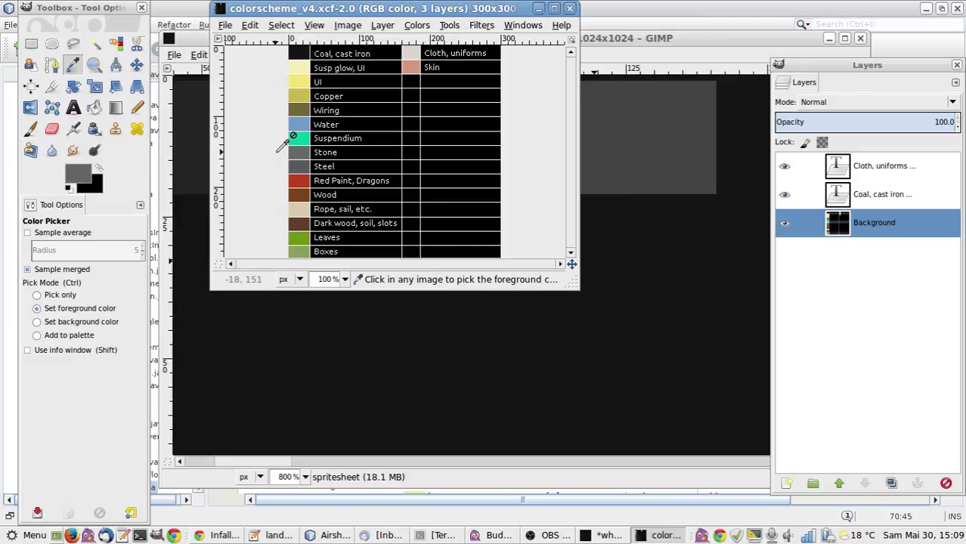
pyautogui.click(299, 157)
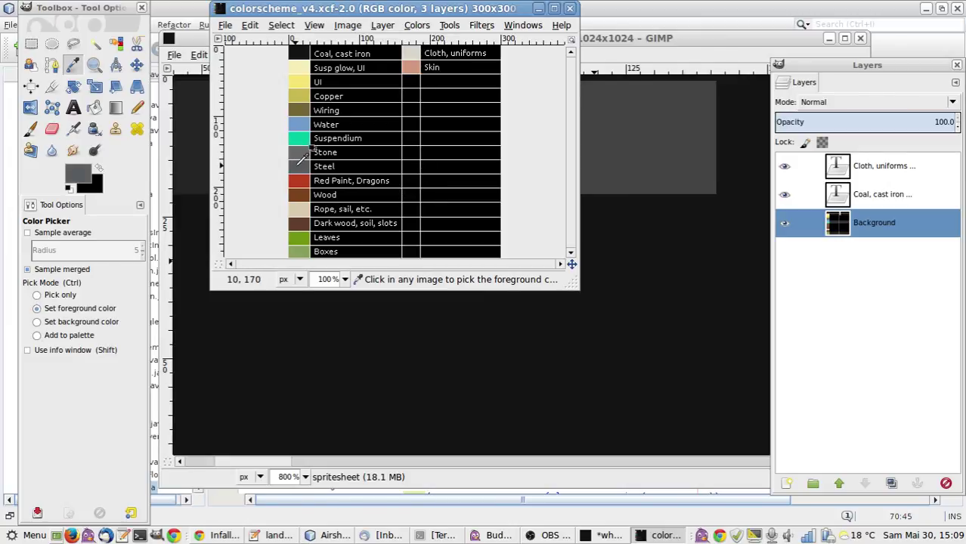
pyautogui.hotkey('alt', 'Tab')
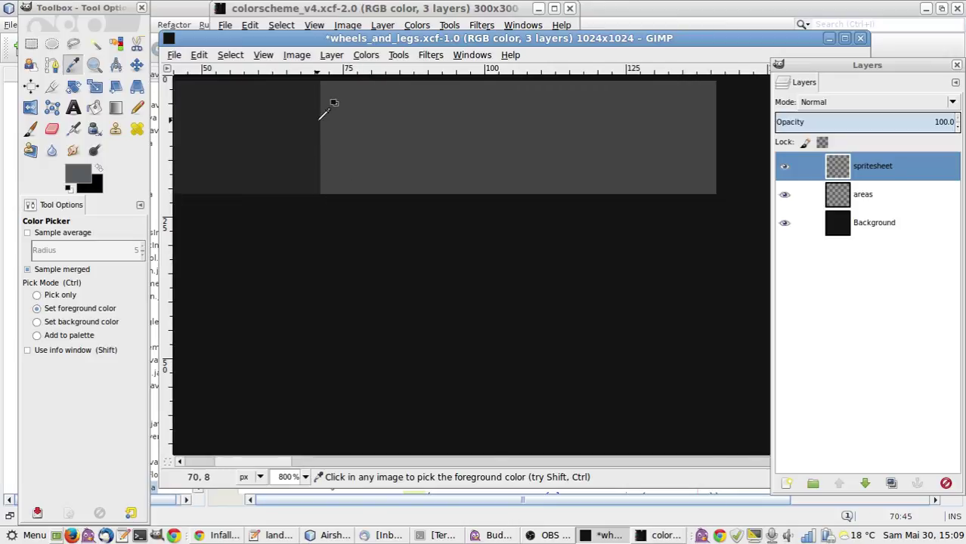
# Fill a 20×20 px circle with Stone grey as the leg's round joint.
pyautogui.press('e')
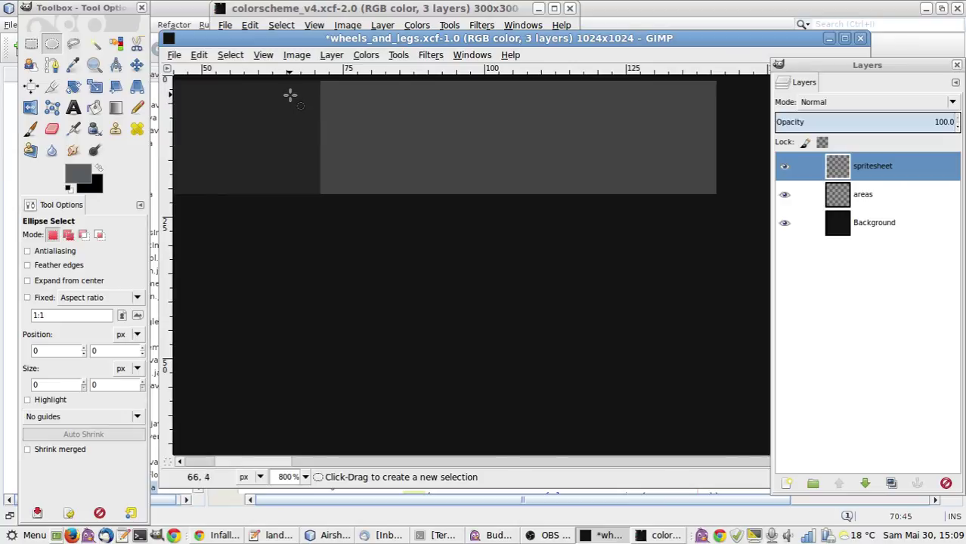
pyautogui.moveTo(275, 92); pyautogui.dragTo(376, 196)
pyautogui.moveTo(295, 106); pyautogui.dragTo(277, 89)
pyautogui.moveTo(328, 142); pyautogui.dragTo(324, 143)
pyautogui.hotkey('ctrl', ',')
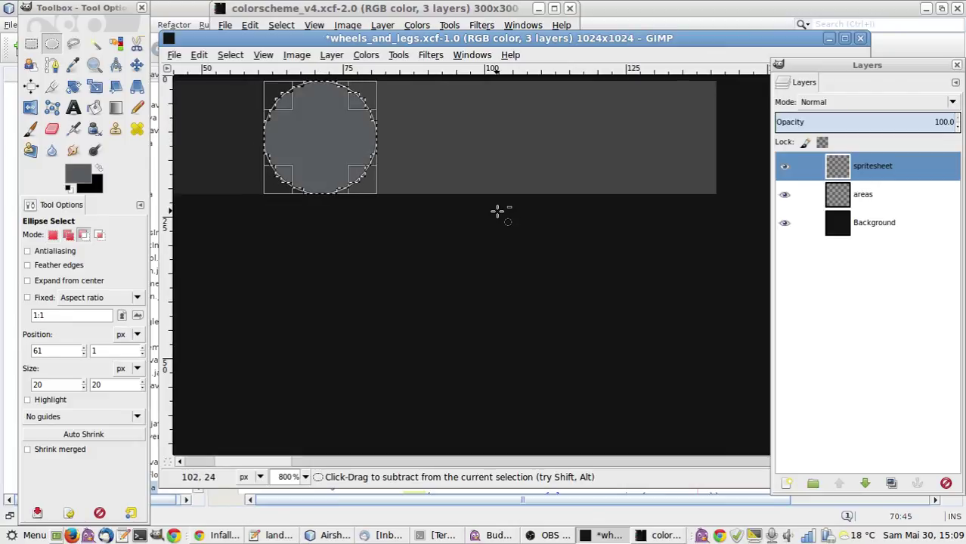
pyautogui.hotkey('ctrl', 'shift', 'a')
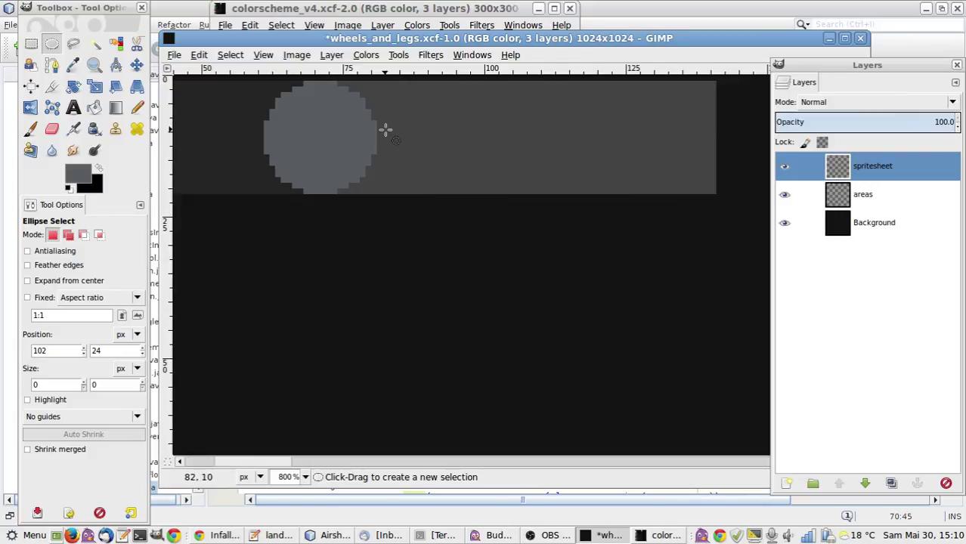
# Fill a 12 px tall shaded bar extending right from the joint.
pyautogui.press('r')
pyautogui.moveTo(355, 115); pyautogui.dragTo(714, 157)
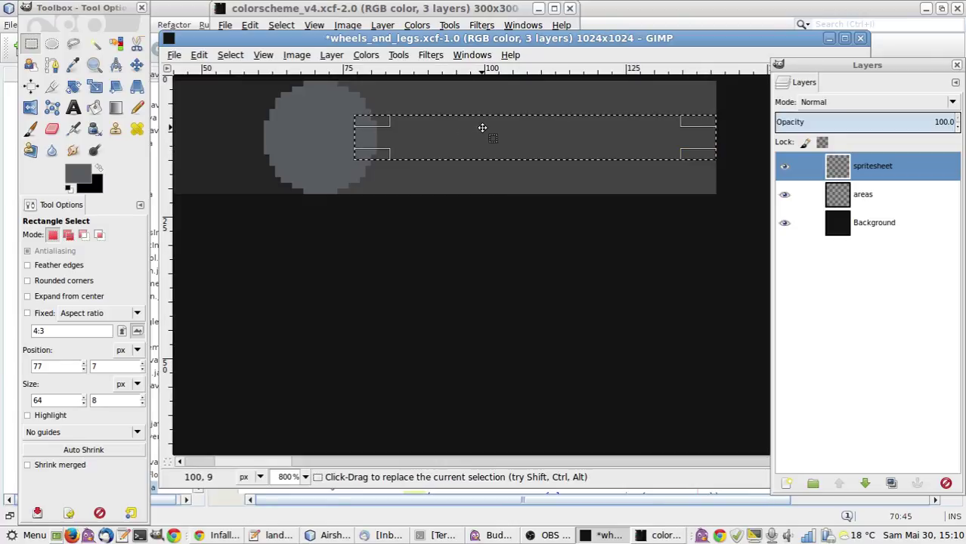
pyautogui.moveTo(488, 123); pyautogui.dragTo(493, 114)
pyautogui.moveTo(496, 155); pyautogui.dragTo(499, 168)
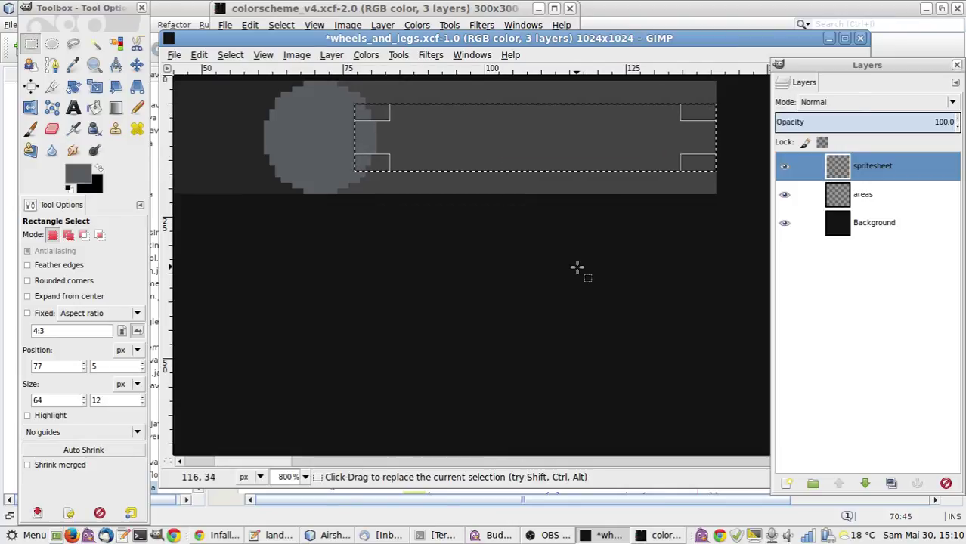
pyautogui.moveTo(463, 130); pyautogui.dragTo(471, 118)
pyautogui.click(495, 233)
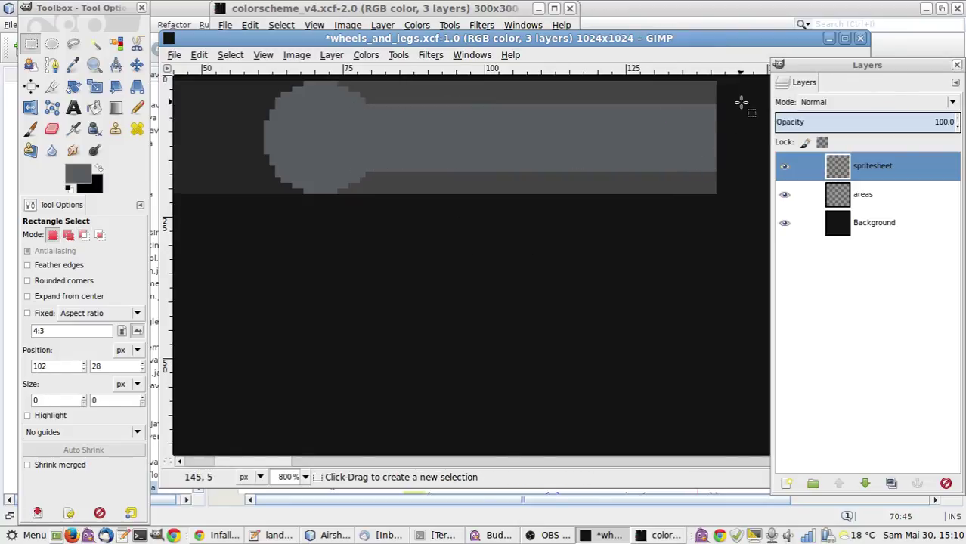
pyautogui.moveTo(739, 97); pyautogui.dragTo(529, 106)
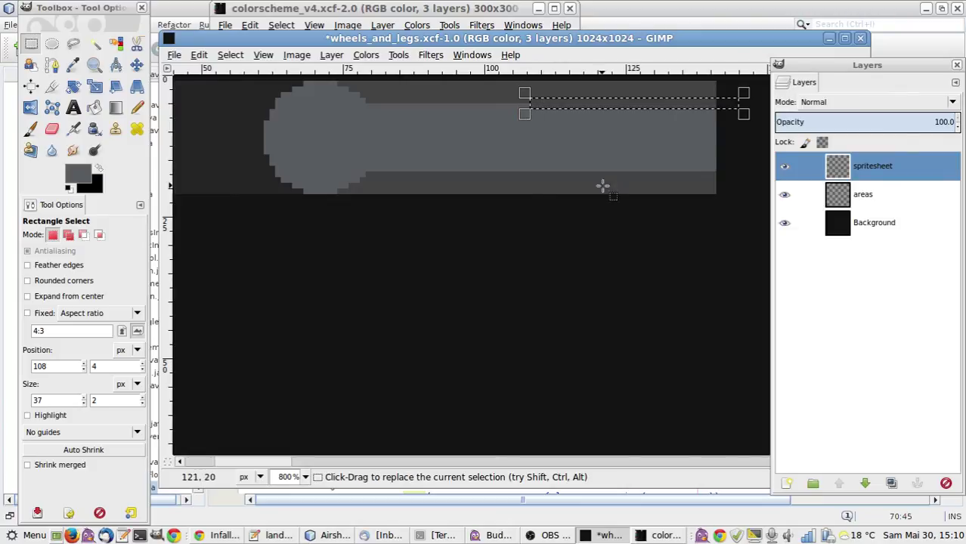
pyautogui.click(703, 262)
pyautogui.moveTo(728, 204); pyautogui.dragTo(530, 166)
pyautogui.click(544, 277)
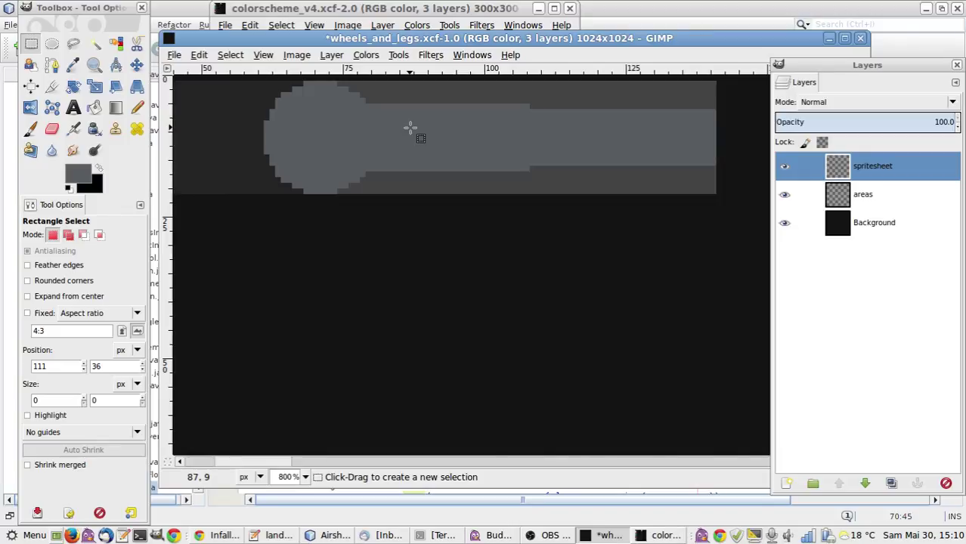
pyautogui.hotkey('alt', 'Tab')
pyautogui.hotkey('alt', 'Tab')
pyautogui.hotkey('alt', 'Tab')
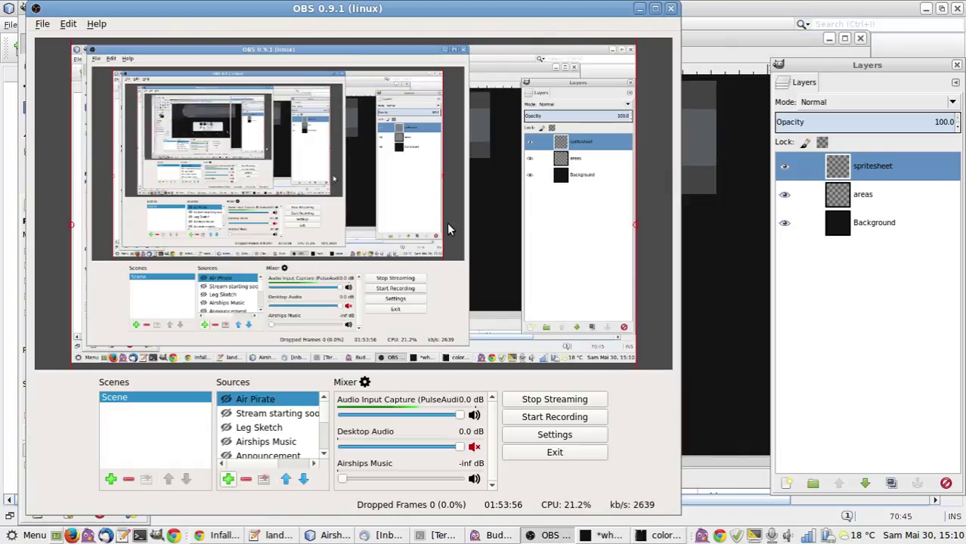
# Briefly show the Leg Sketch source in OBS, then hide it and return to GIMP.
pyautogui.click(231, 428)
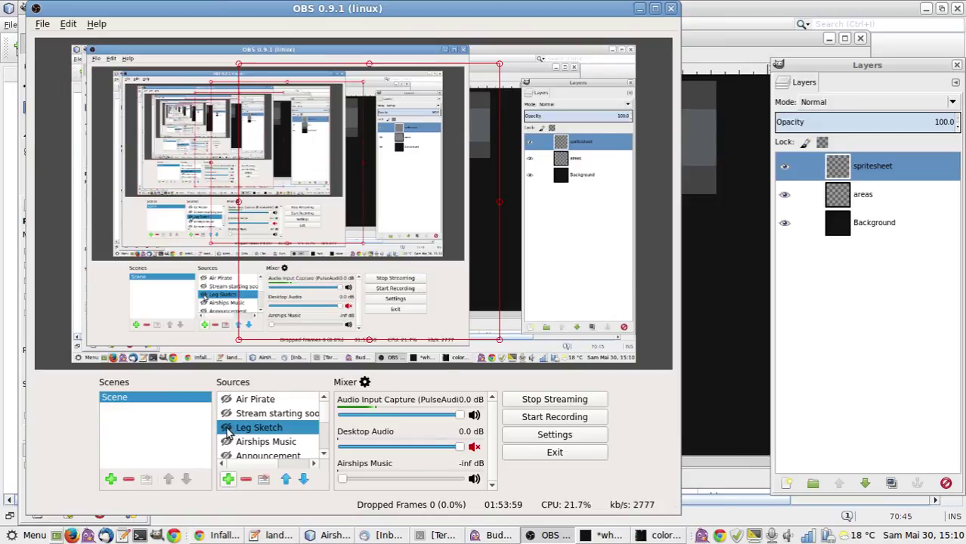
pyautogui.click(226, 428)
pyautogui.hotkey('alt', 'Tab')
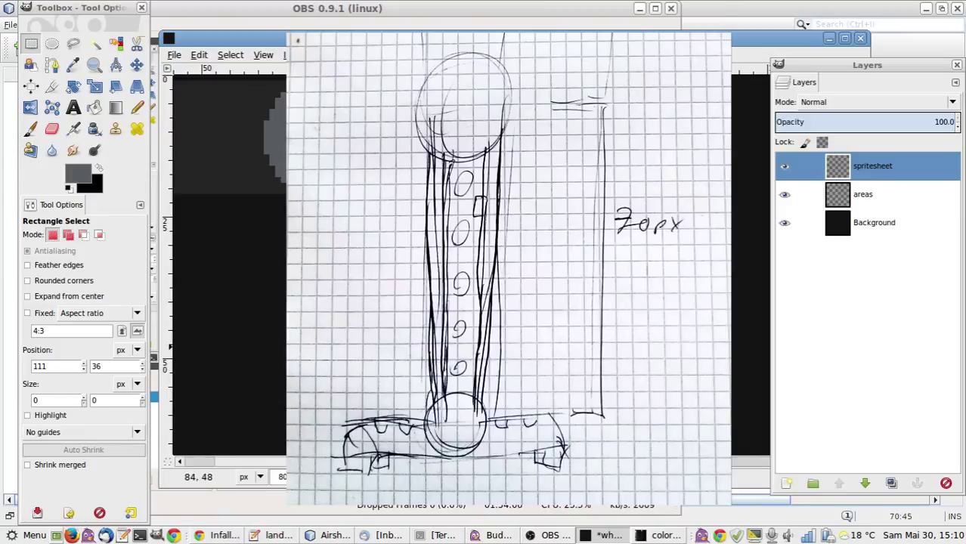
pyautogui.hotkey('alt', 'Tab')
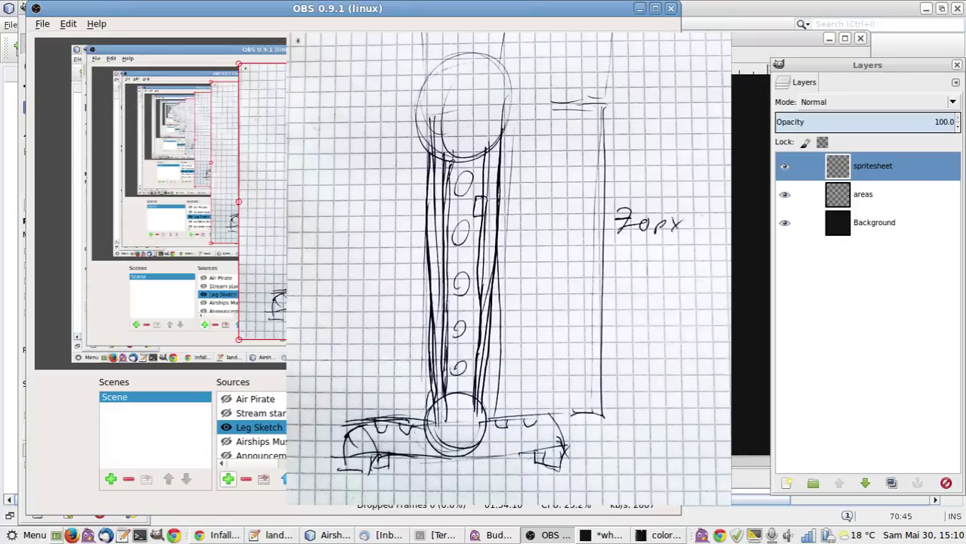
pyautogui.click(226, 427)
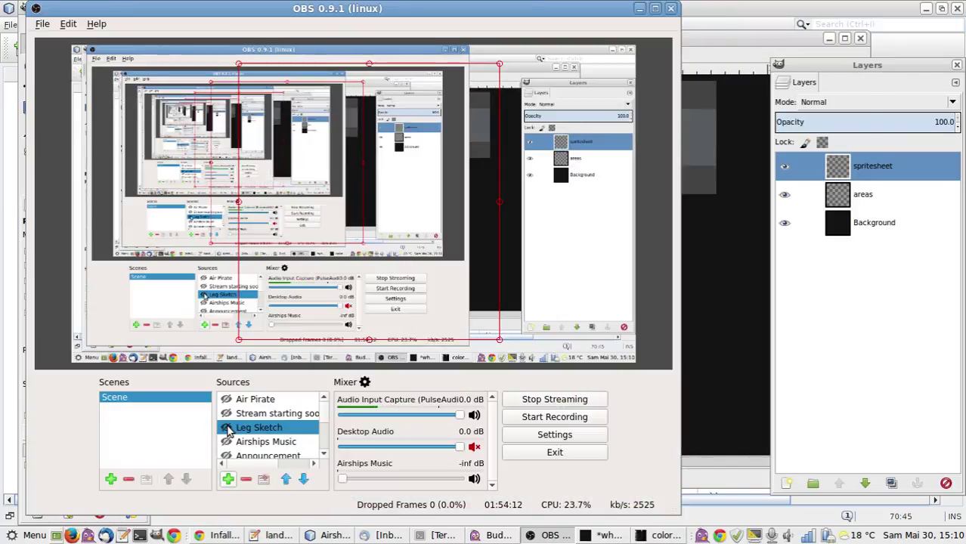
pyautogui.hotkey('alt', 'Tab')
pyautogui.press('e')
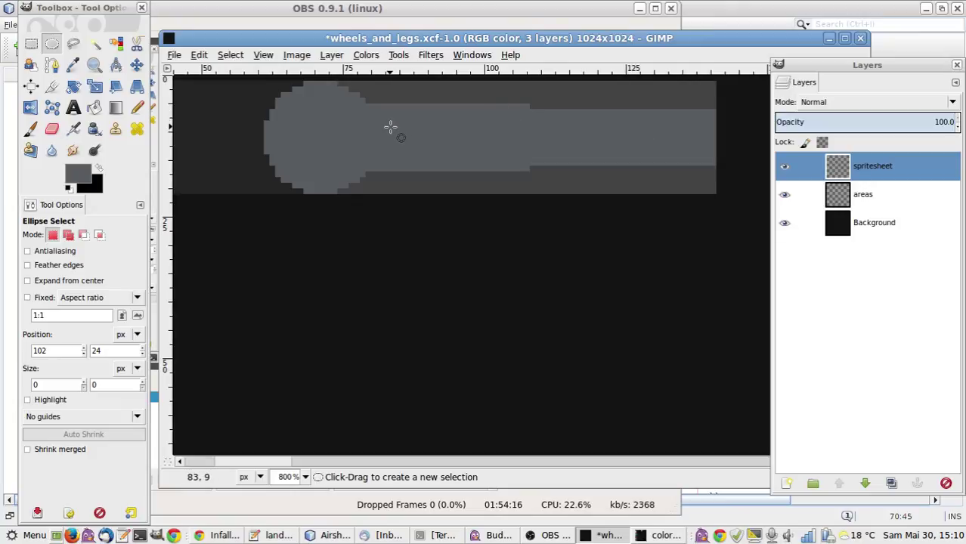
# Punch the first two 6-pixel dark round holes into the leg bar.
pyautogui.moveTo(393, 133)
pyautogui.mouseDown()
pyautogui.moveTo(425, 144)
pyautogui.moveTo(428, 158)
pyautogui.moveTo(437, 116)
pyautogui.moveTo(409, 132)
pyautogui.mouseUp()
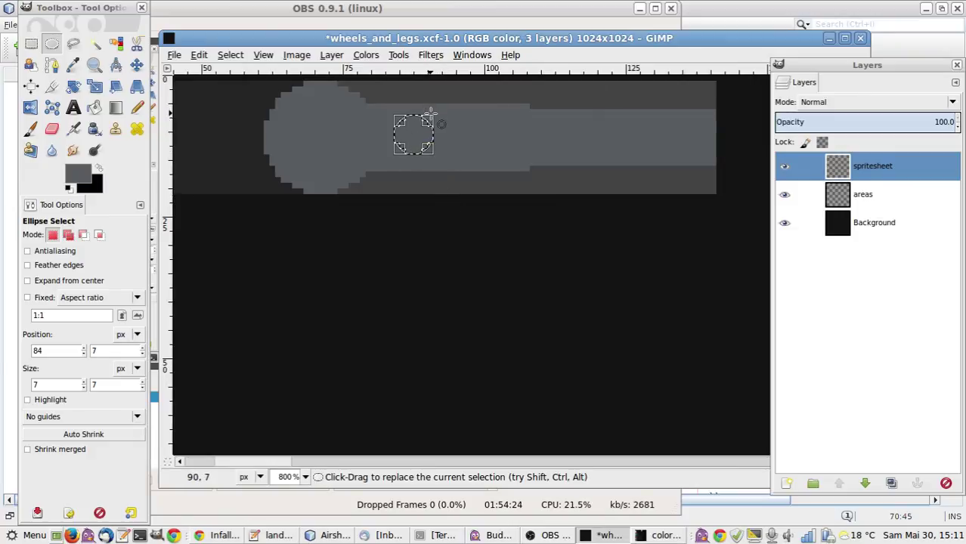
pyautogui.moveTo(426, 123); pyautogui.dragTo(421, 129)
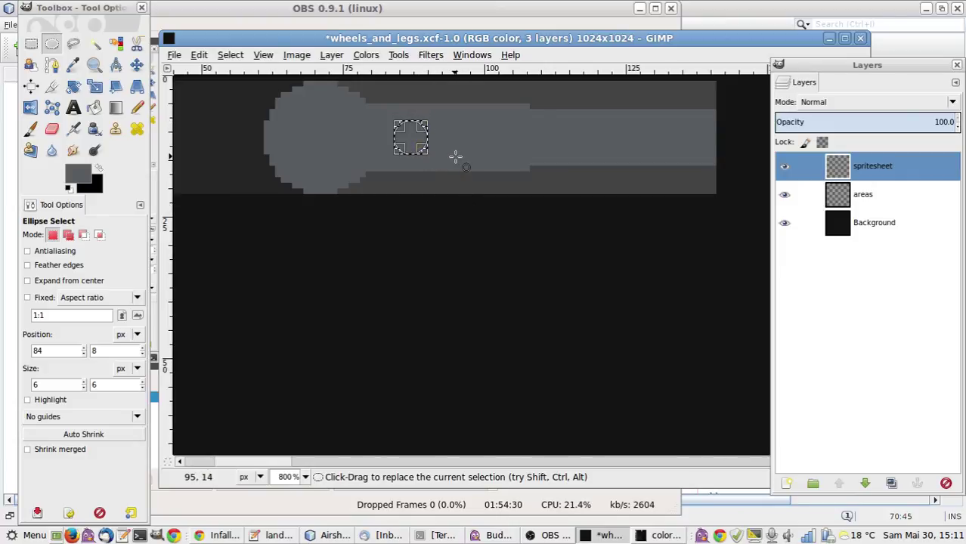
pyautogui.press('m')
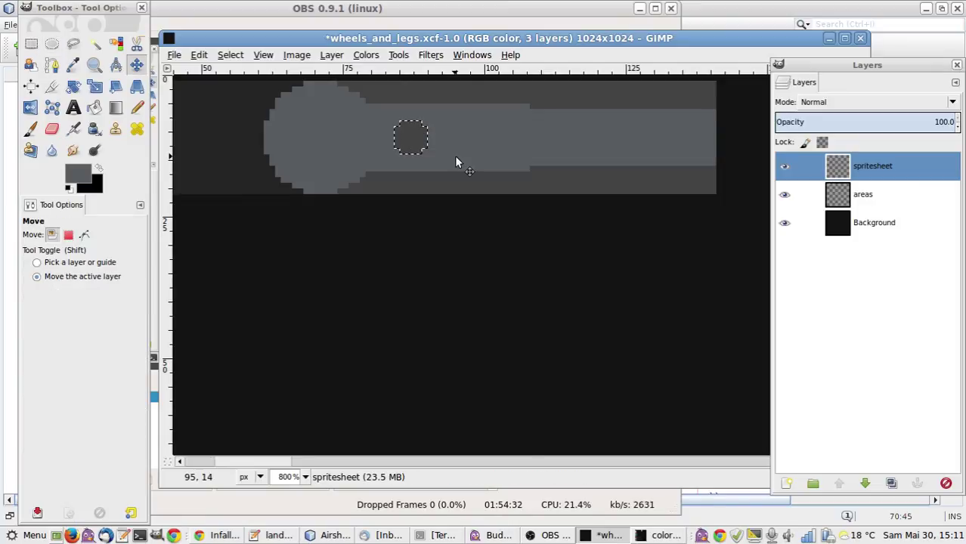
pyautogui.press('r')
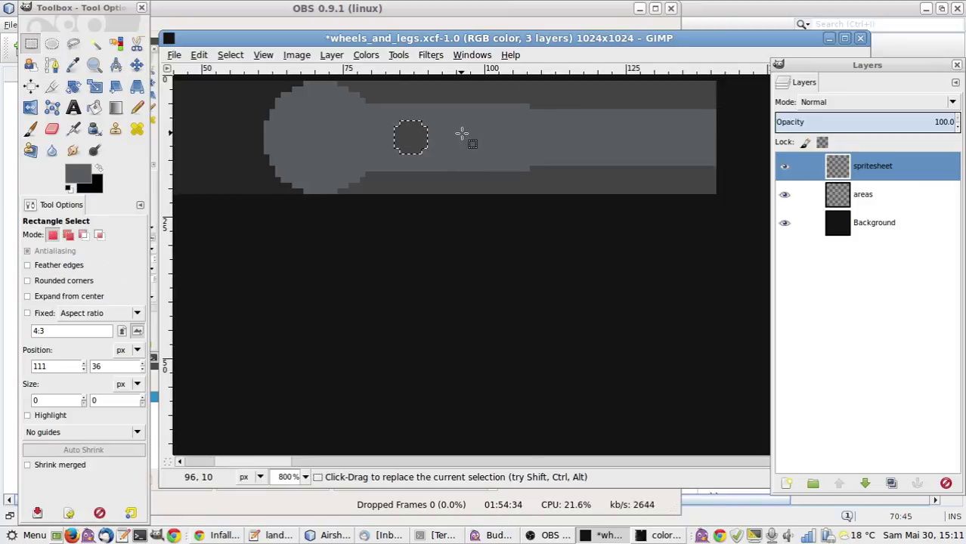
pyautogui.press('e')
pyautogui.click(446, 123)
pyautogui.moveTo(444, 121); pyautogui.dragTo(479, 153)
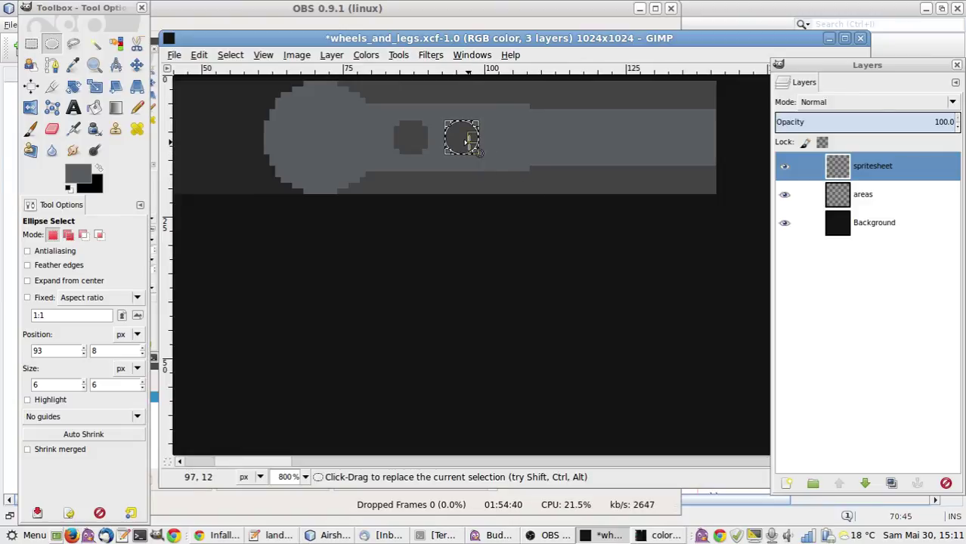
pyautogui.press('m')
# Outline a third hole further right, then start a smaller 4-pixel dot selection.
pyautogui.press('e')
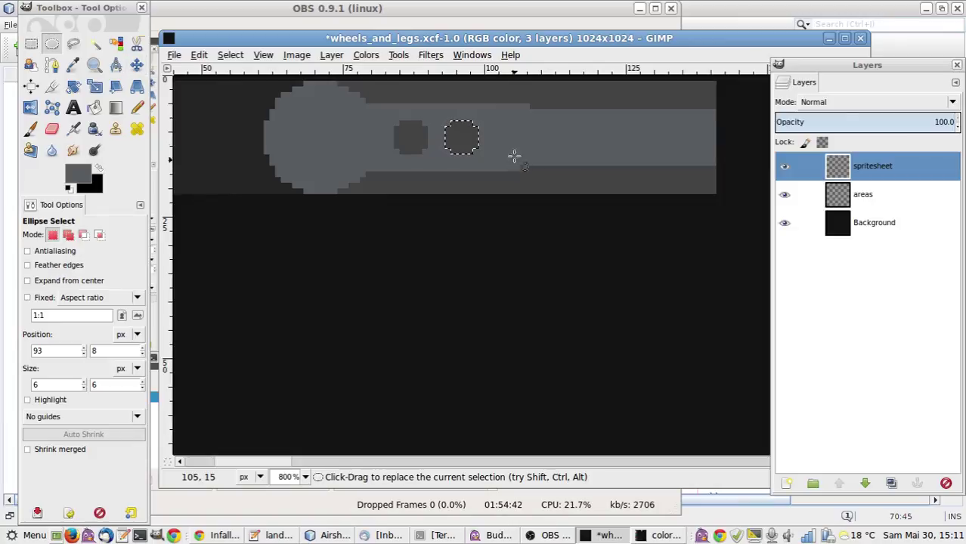
pyautogui.click(508, 128)
pyautogui.moveTo(501, 121); pyautogui.dragTo(518, 143)
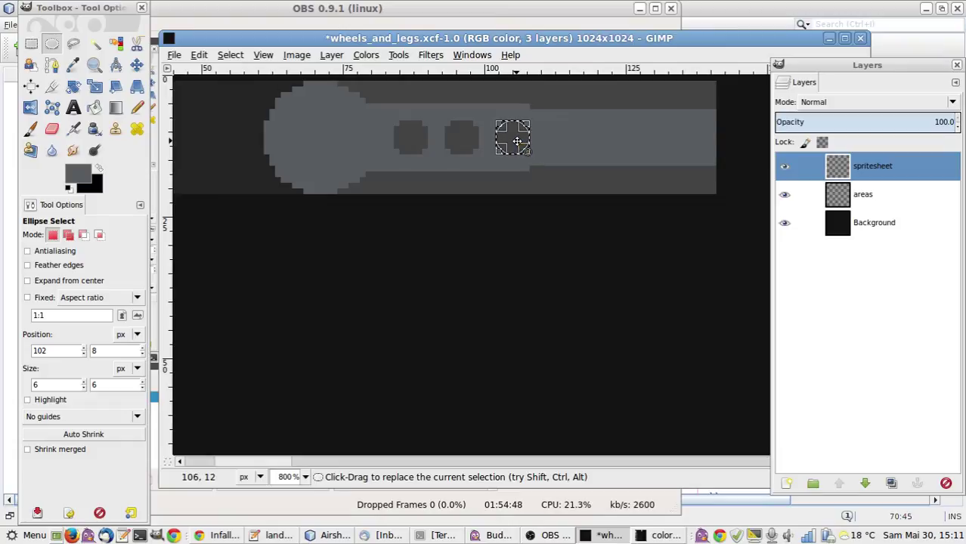
pyautogui.moveTo(518, 142); pyautogui.dragTo(569, 139)
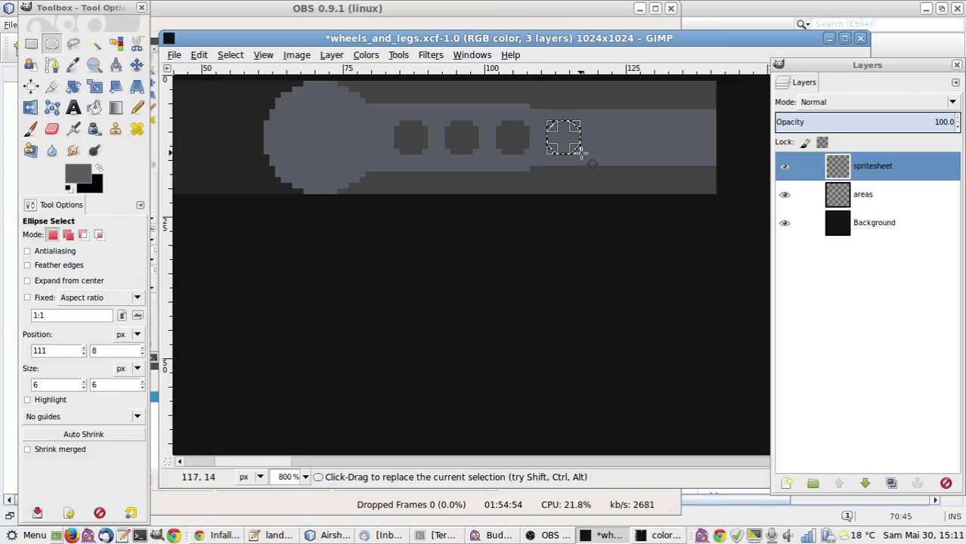
pyautogui.click(577, 151)
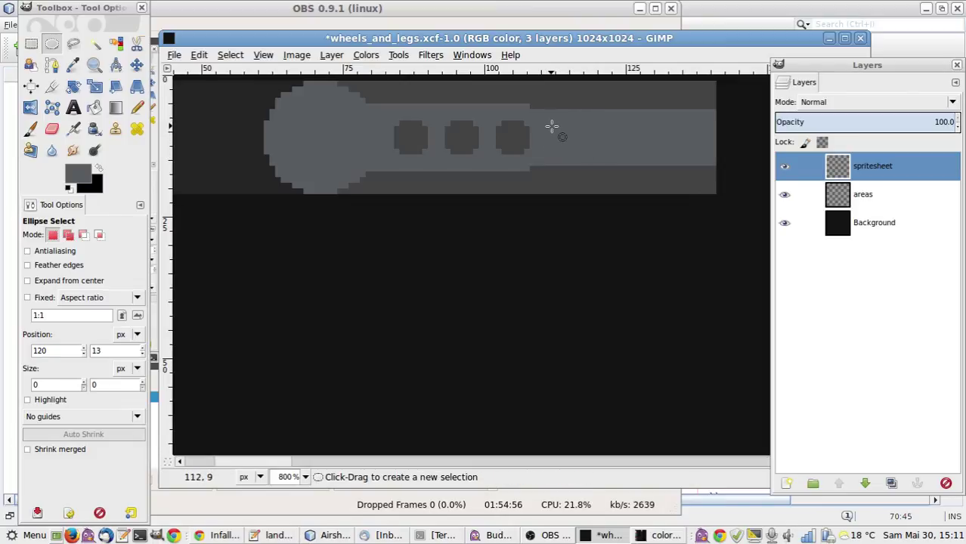
pyautogui.moveTo(554, 128); pyautogui.dragTo(631, 139)
# Fill the 4-pixel dot dark, shift the selection right for the next dot, then deselect.
pyautogui.hotkey('ctrl', ',')
pyautogui.hotkey('ctrl', ',')
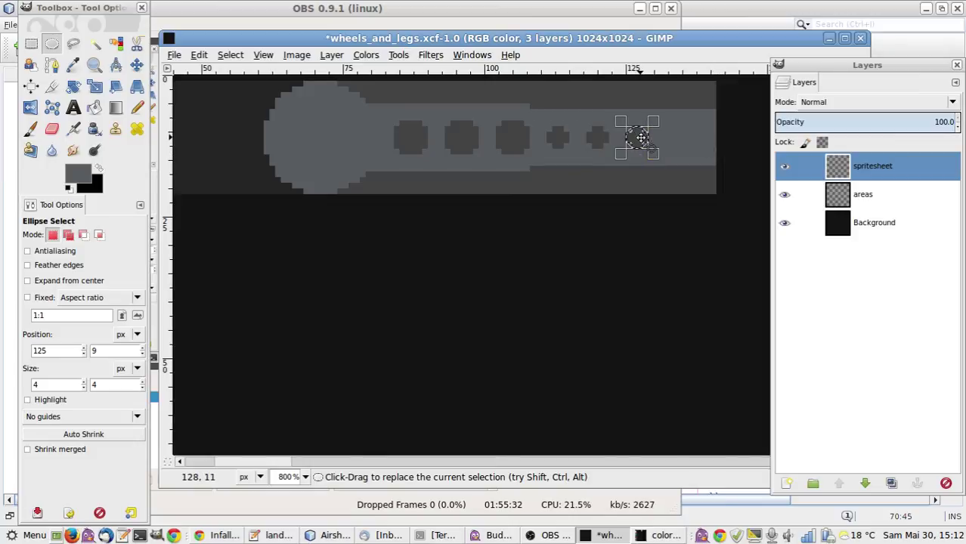
pyautogui.moveTo(640, 137); pyautogui.dragTo(680, 139)
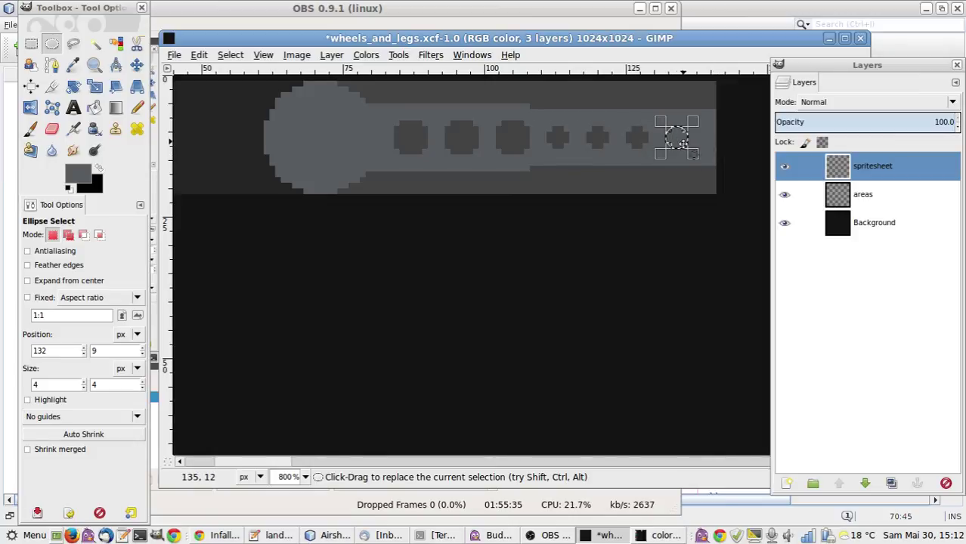
pyautogui.click(683, 234)
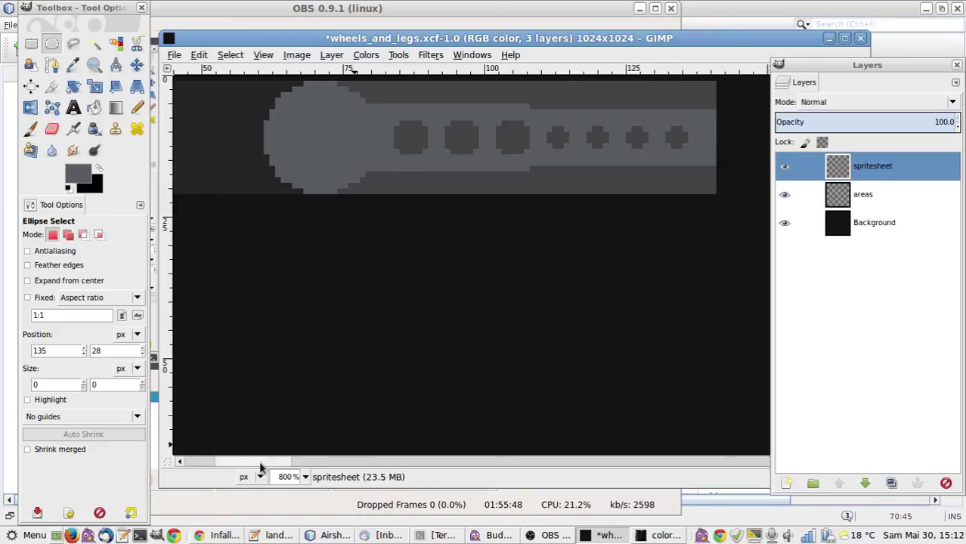
# Copy the top area strip on the areas layer and paste it nudged directly below the original.
pyautogui.moveTo(260, 468); pyautogui.dragTo(215, 488)
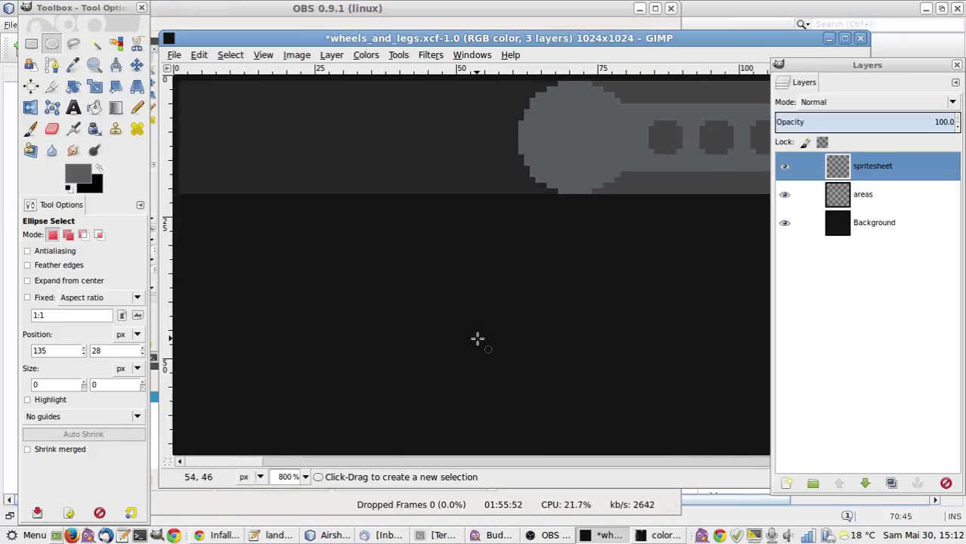
pyautogui.click(841, 198)
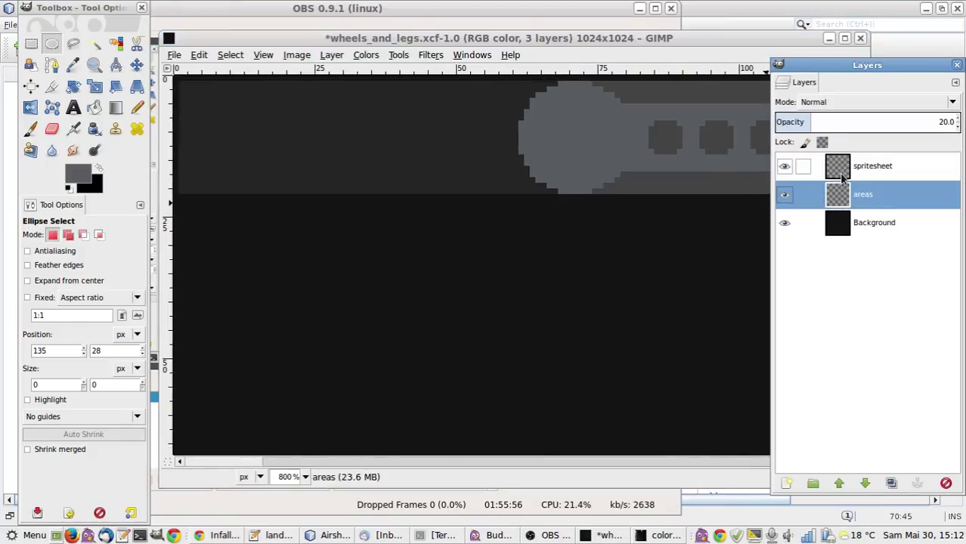
pyautogui.press('r')
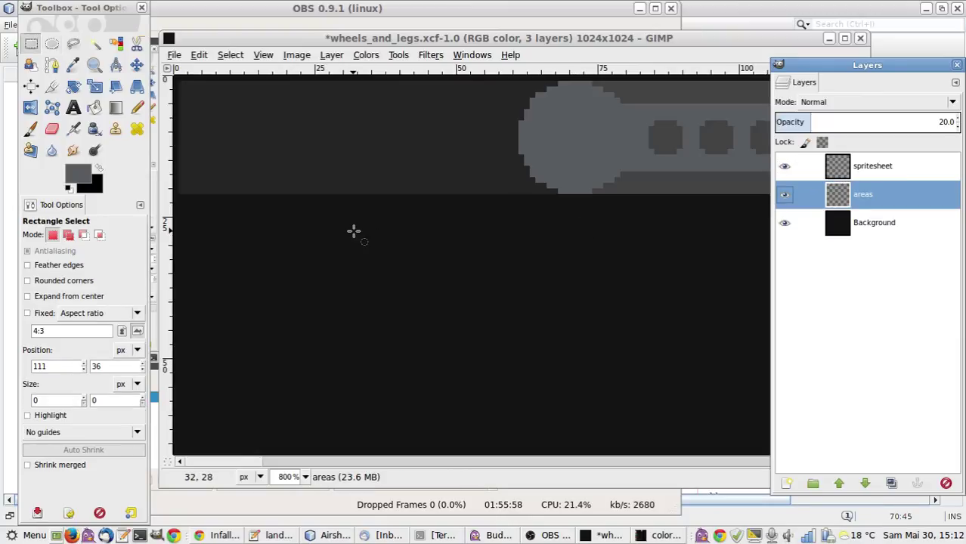
pyautogui.hotkey('ctrl', 'c')
pyautogui.hotkey('ctrl', 'v')
pyautogui.press('m')
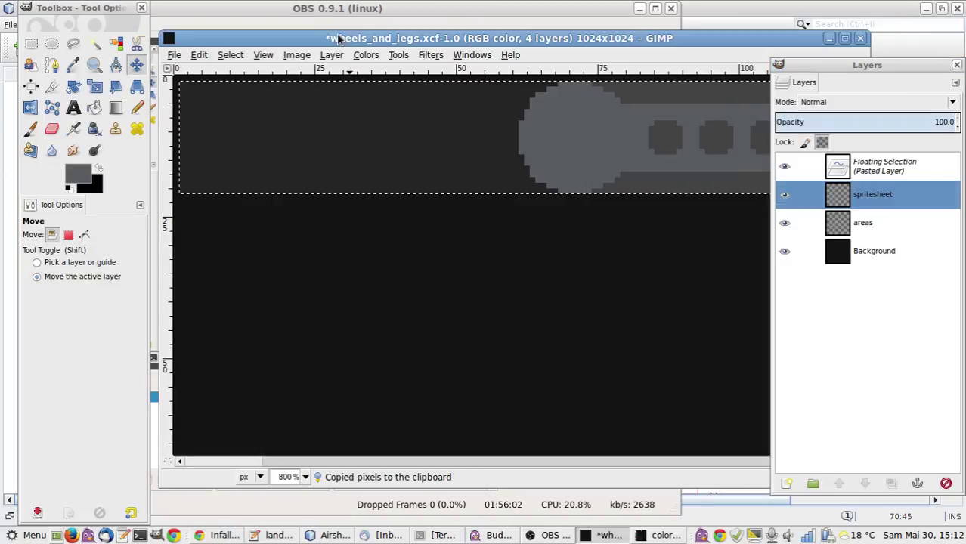
pyautogui.click(344, 92)
pyautogui.press('Down')
pyautogui.press('Down')
pyautogui.press('Down')
pyautogui.press('Down')
pyautogui.press('Down')
pyautogui.press('Down')
pyautogui.press('Down')
pyautogui.press('Down')
pyautogui.press('Down')
pyautogui.press('Down')
pyautogui.press('Down')
pyautogui.press('Down')
pyautogui.press('Down')
pyautogui.press('Down')
pyautogui.press('Down')
pyautogui.press('Down')
pyautogui.press('Down')
pyautogui.press('Down')
pyautogui.press('Down')
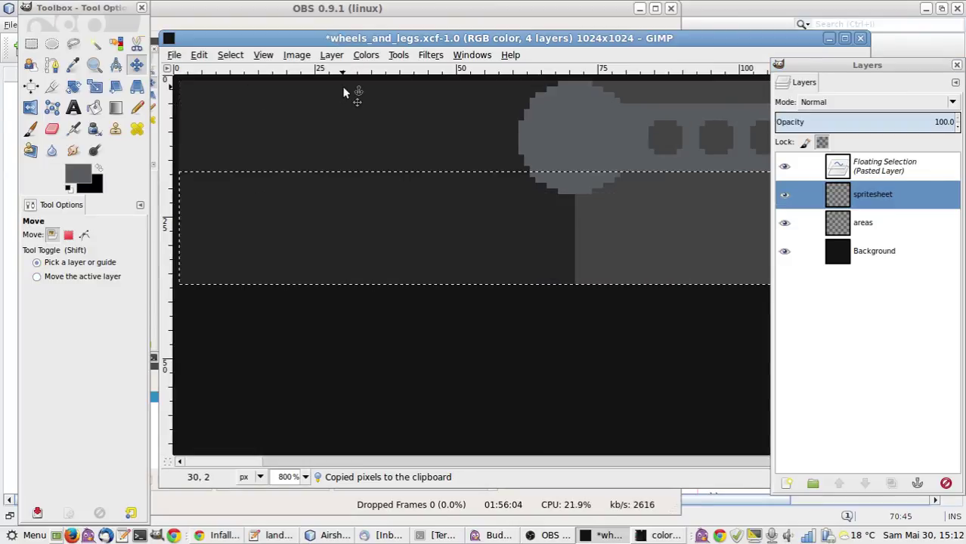
pyautogui.press('shift')
pyautogui.press('Down')
pyautogui.press('Down')
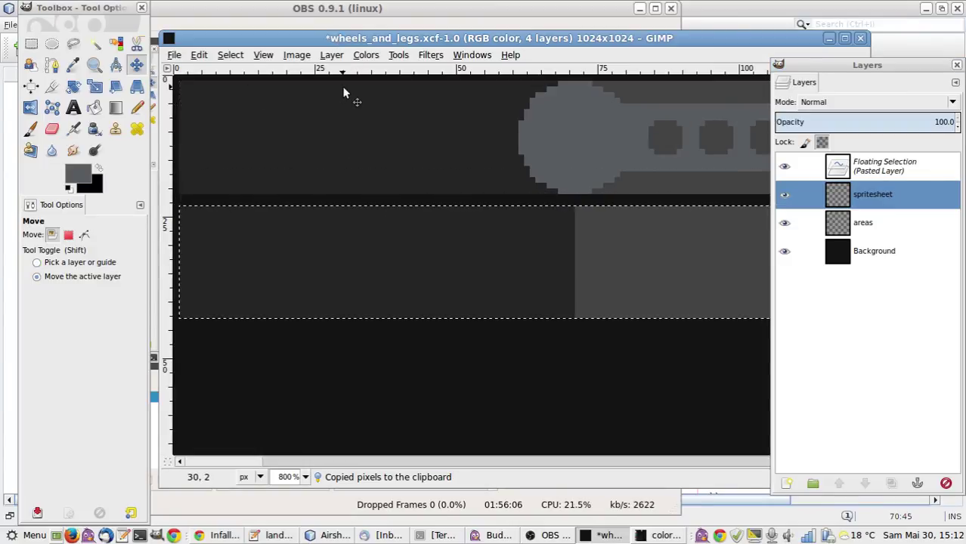
pyautogui.press('Up')
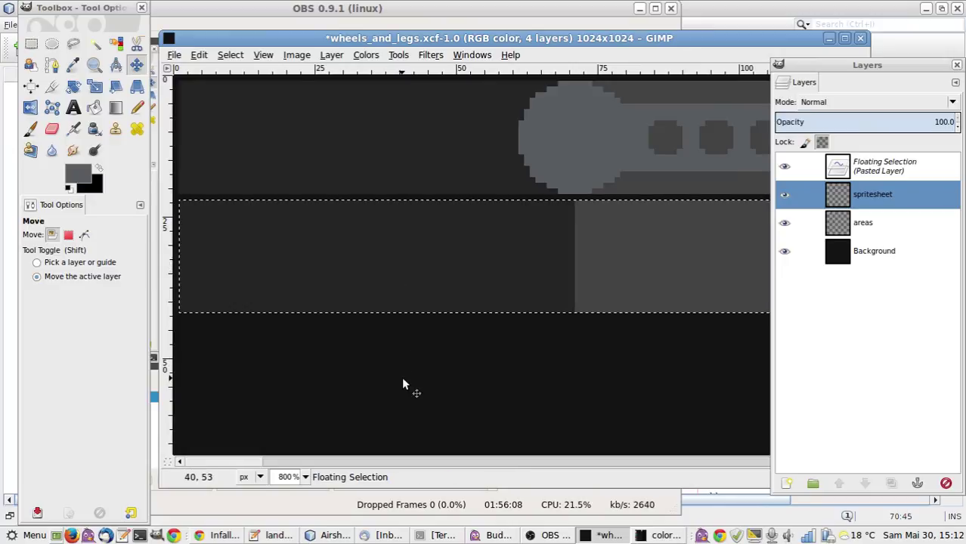
# Anchor the pasted strip and fill a dark 12×12 px circle at 65,26 on it.
pyautogui.press('r')
pyautogui.click(403, 381)
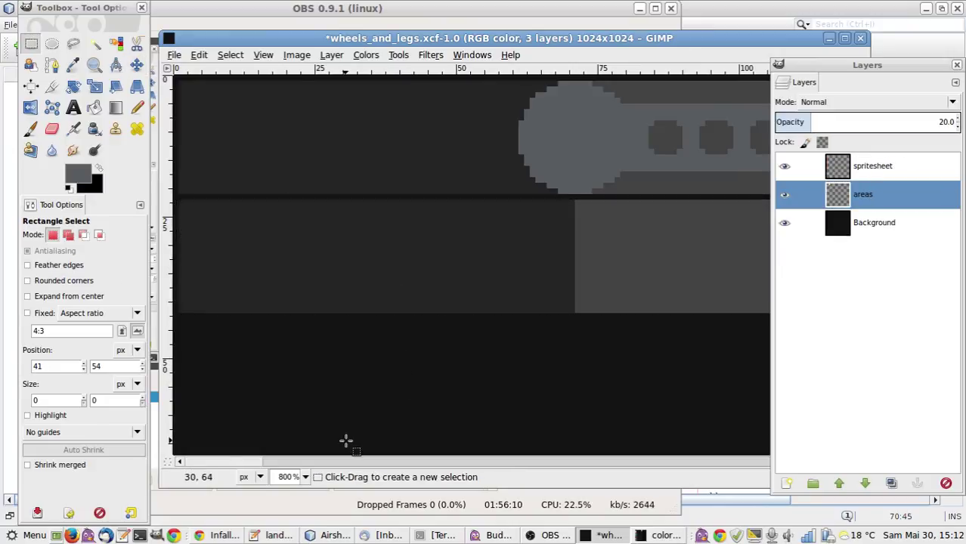
pyautogui.moveTo(223, 464); pyautogui.dragTo(252, 467)
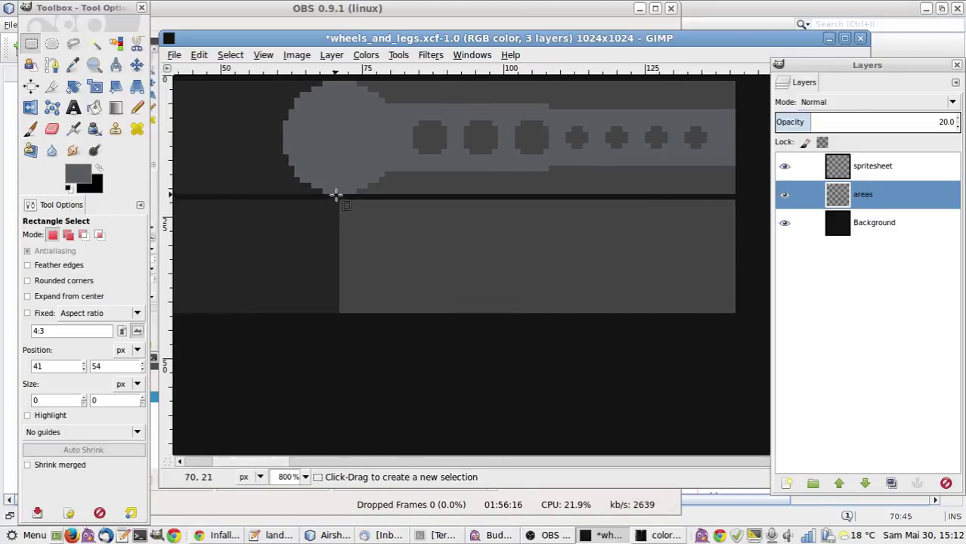
pyautogui.press('e')
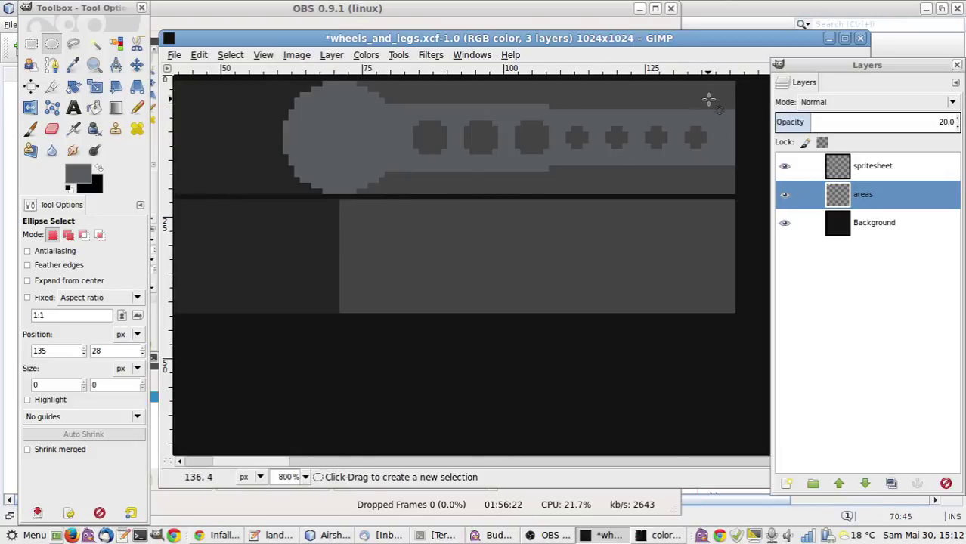
pyautogui.moveTo(730, 109); pyautogui.dragTo(684, 163)
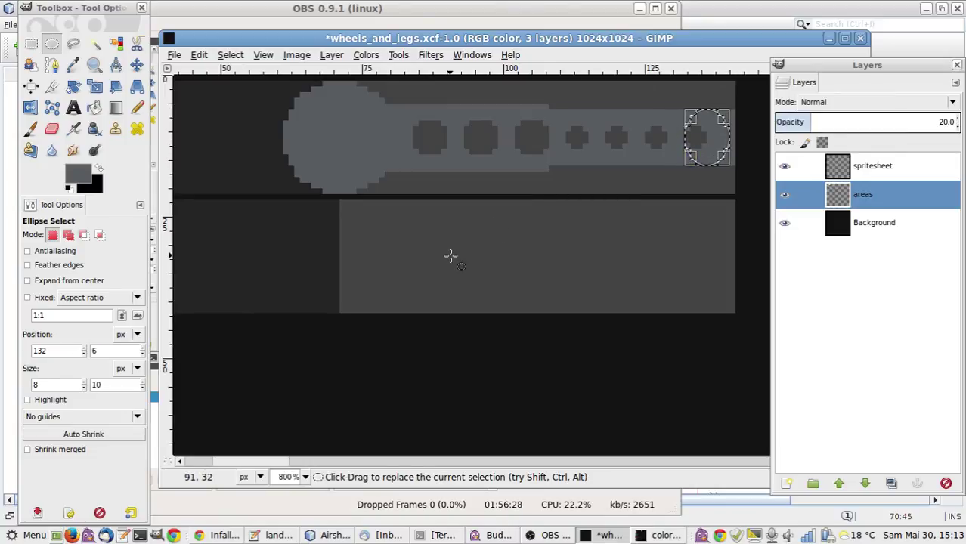
pyautogui.click(437, 279)
pyautogui.moveTo(311, 227); pyautogui.dragTo(365, 286)
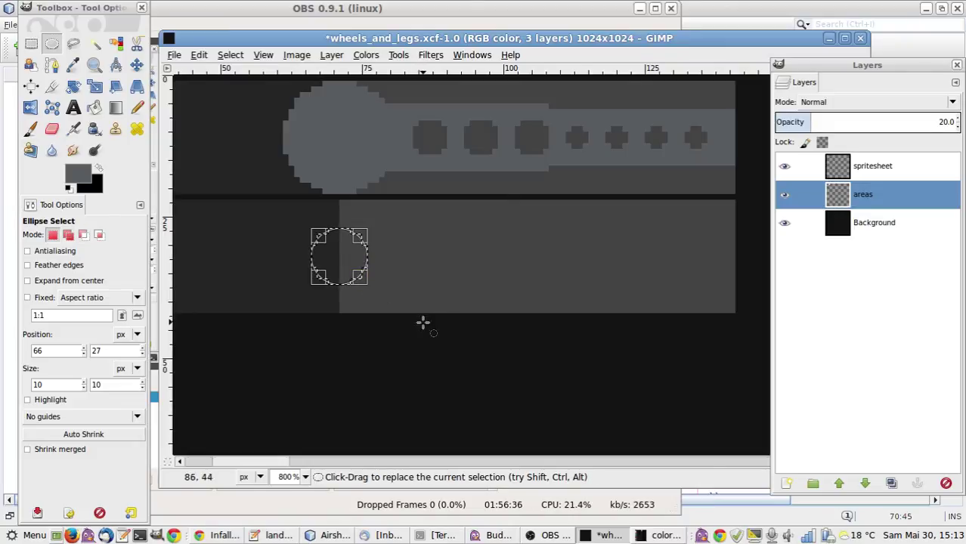
pyautogui.moveTo(321, 237); pyautogui.dragTo(309, 228)
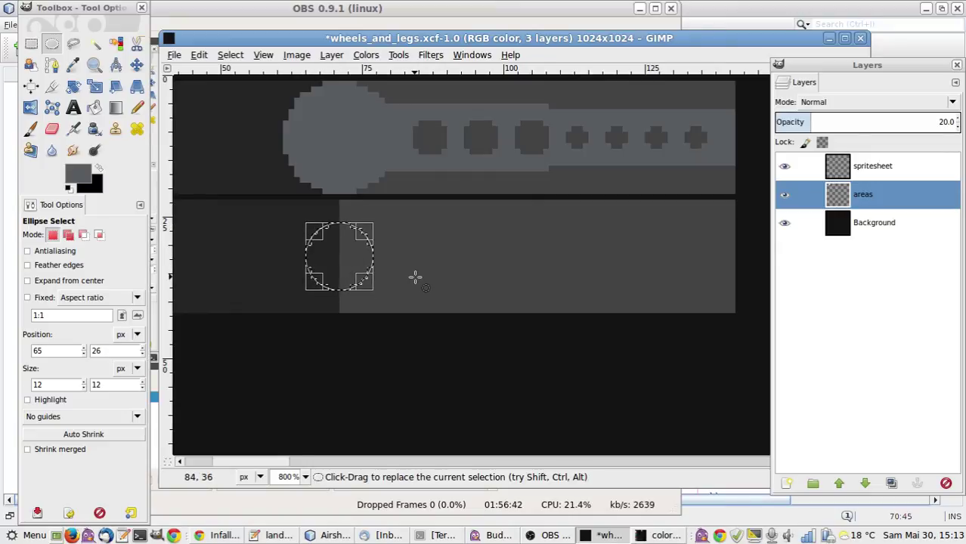
pyautogui.press('ctrl')
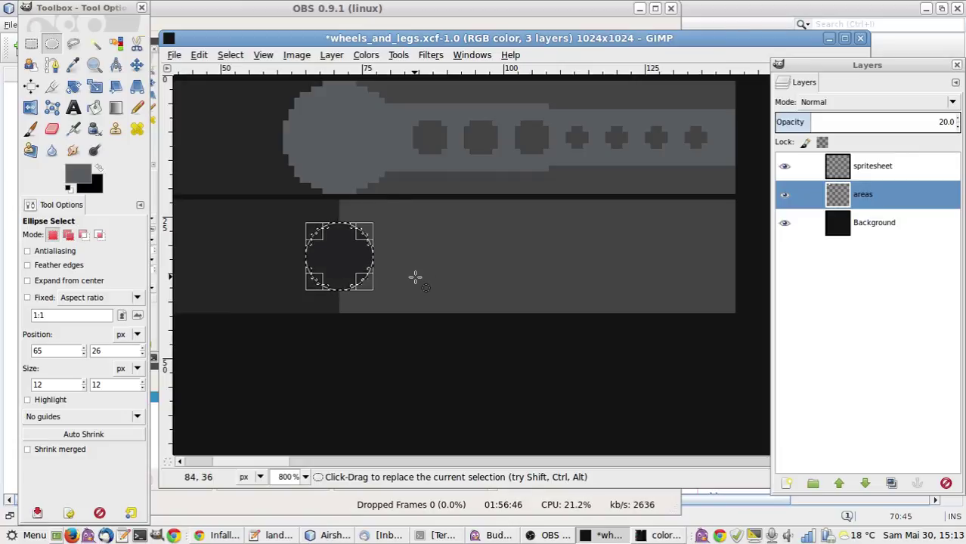
# Pick the light grey from the colour scheme image and make the spritesheet layer active.
pyautogui.hotkey('alt', 'Tab')
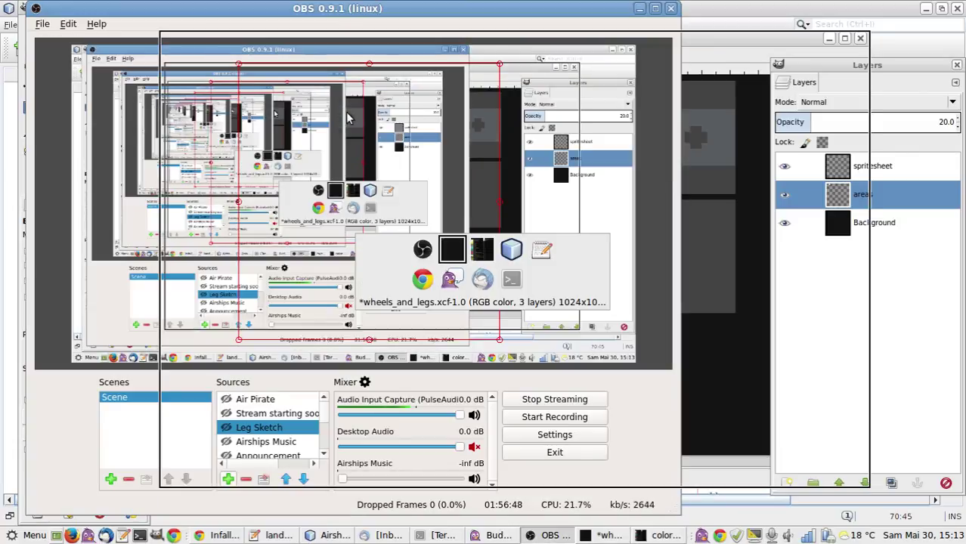
pyautogui.hotkey('alt', 'Tab')
pyautogui.press('Tab')
pyautogui.press('o')
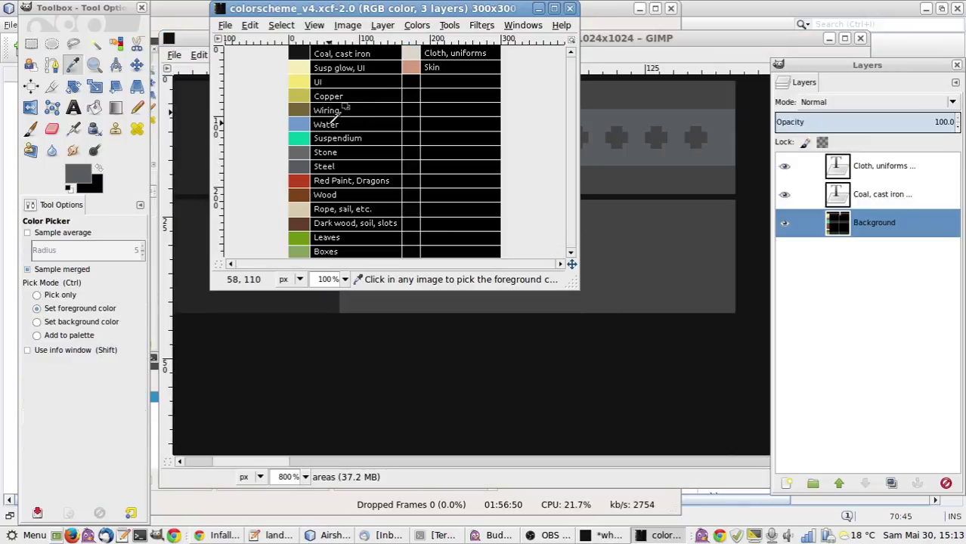
pyautogui.click(594, 39)
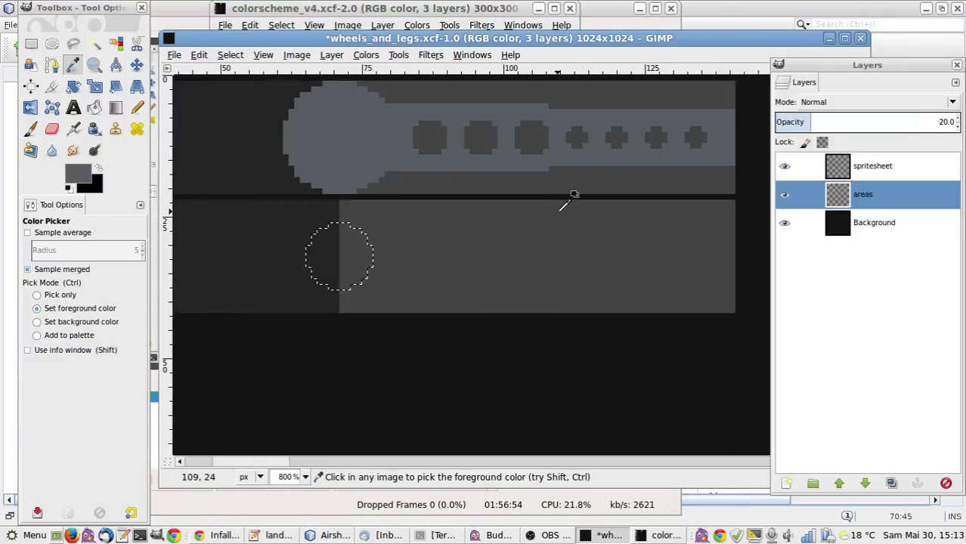
pyautogui.click(873, 165)
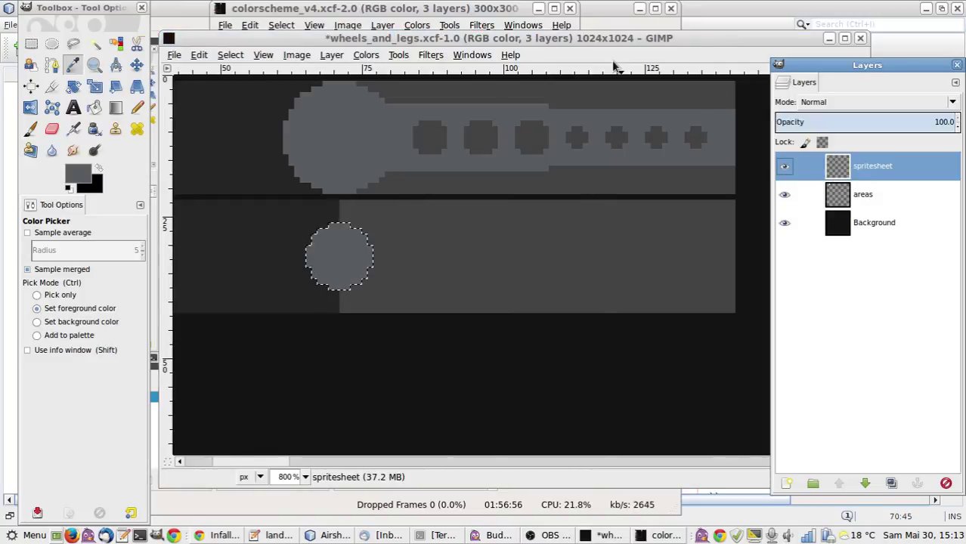
# Fill a 65×8 px bar to the right of the circle and deselect.
pyautogui.press('r')
pyautogui.click(485, 231)
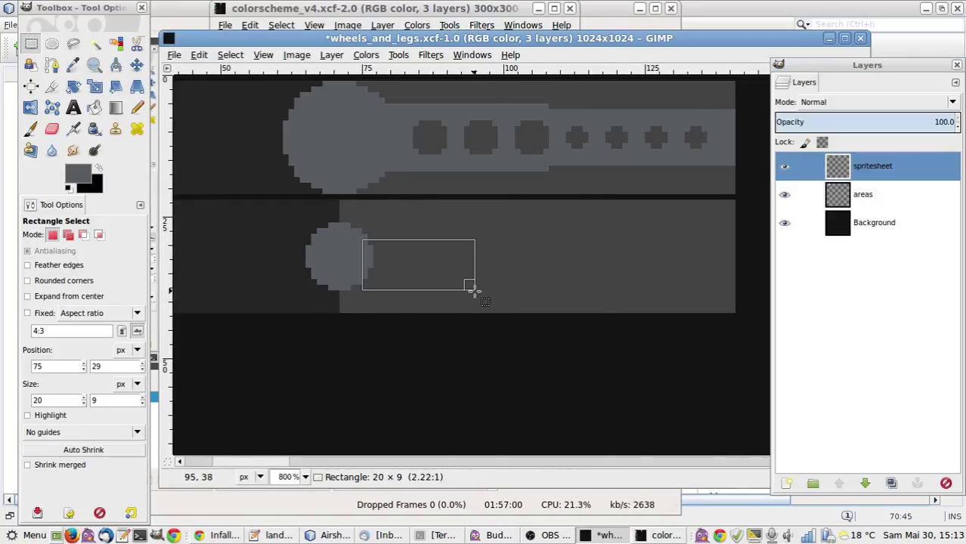
pyautogui.moveTo(474, 291); pyautogui.dragTo(719, 273)
pyautogui.moveTo(509, 242); pyautogui.dragTo(511, 235)
pyautogui.moveTo(505, 268); pyautogui.dragTo(504, 275)
pyautogui.moveTo(707, 256); pyautogui.dragTo(711, 258)
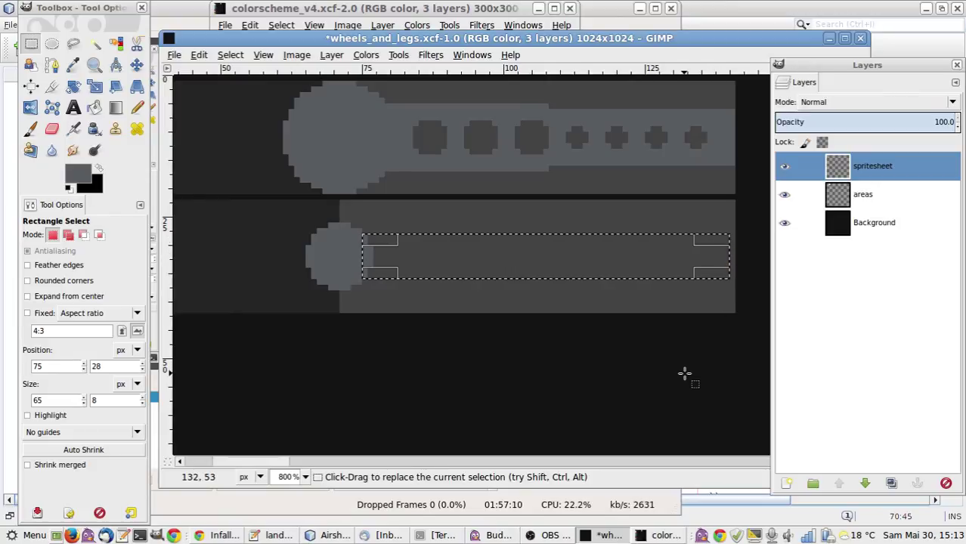
pyautogui.hotkey('ctrl', ',')
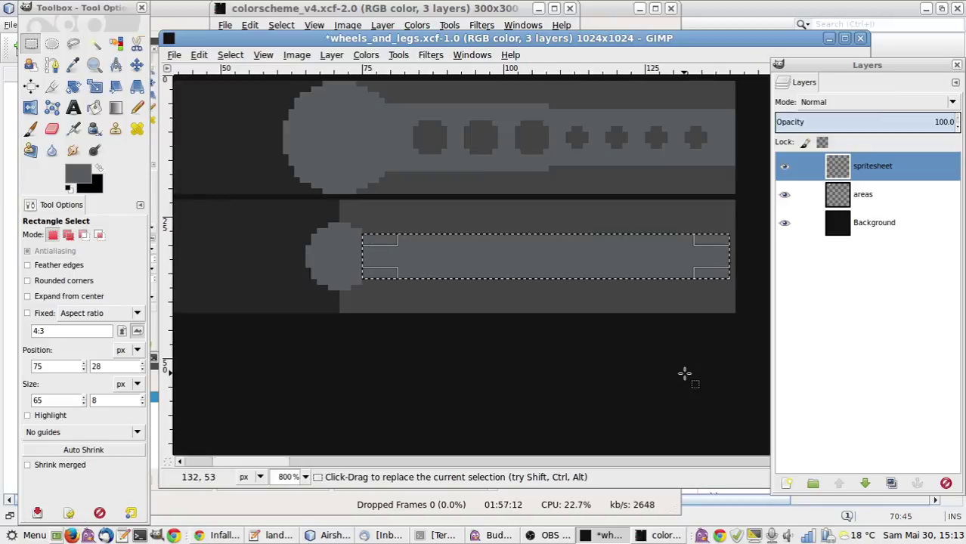
pyautogui.click(684, 374)
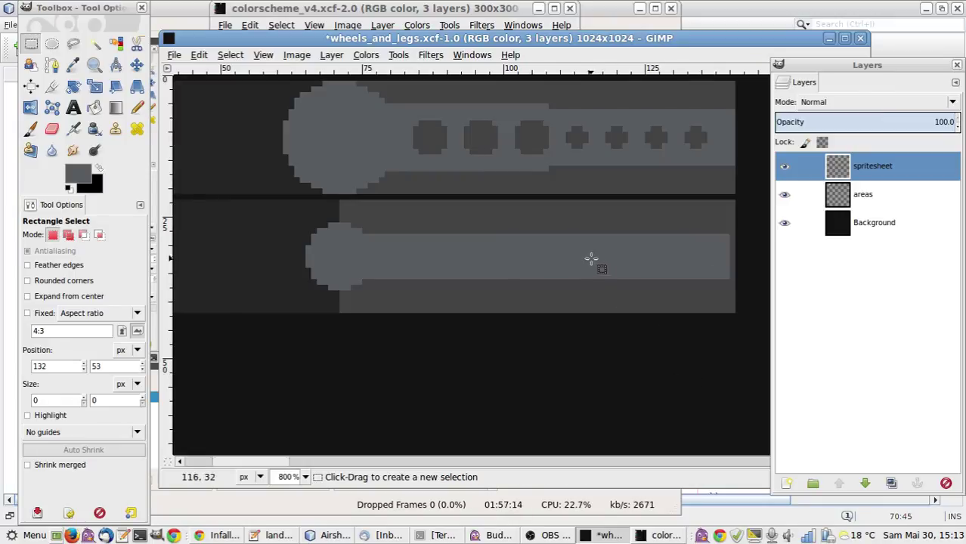
pyautogui.moveTo(533, 220); pyautogui.dragTo(732, 237)
pyautogui.click(736, 315)
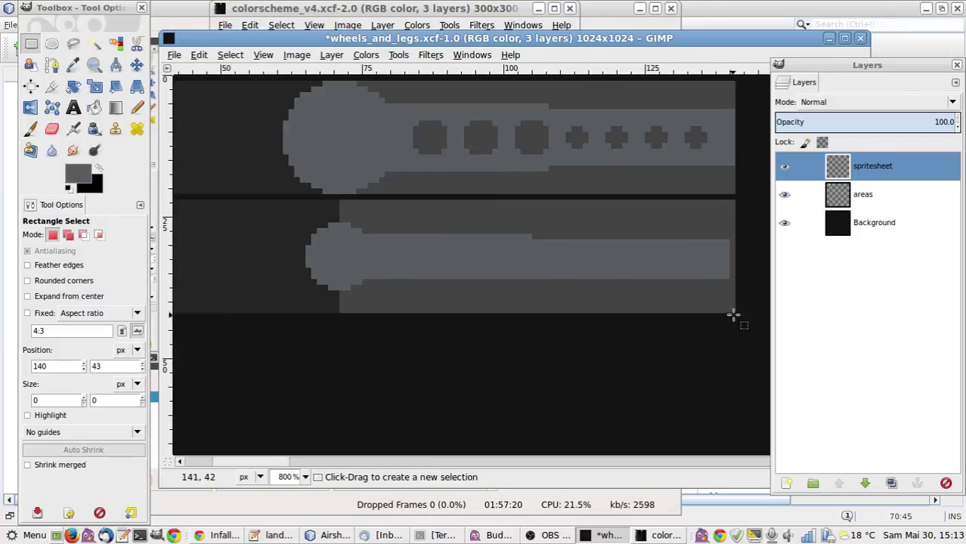
pyautogui.moveTo(735, 313); pyautogui.dragTo(542, 293)
pyautogui.click(493, 323)
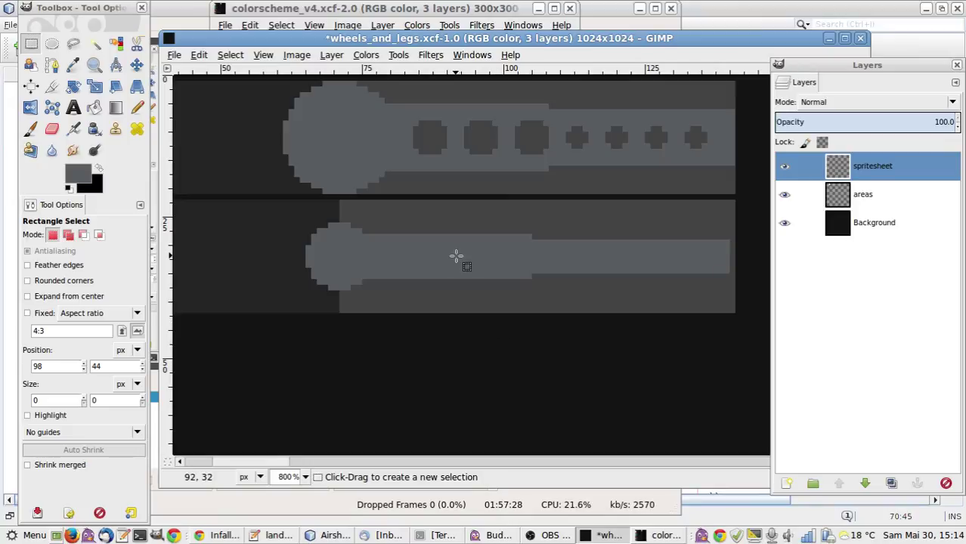
# Delete a tiny 4-pixel circle from the bar to punch a hole.
pyautogui.press('e')
pyautogui.moveTo(387, 247); pyautogui.dragTo(411, 265)
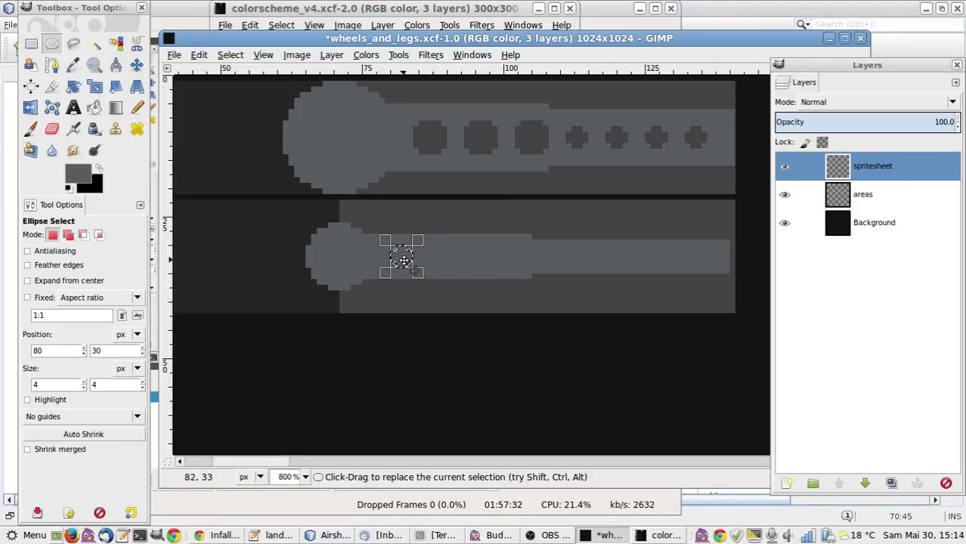
pyautogui.moveTo(405, 262); pyautogui.dragTo(508, 262)
pyautogui.press('Delete')
pyautogui.press('Delete')
pyautogui.click(509, 335)
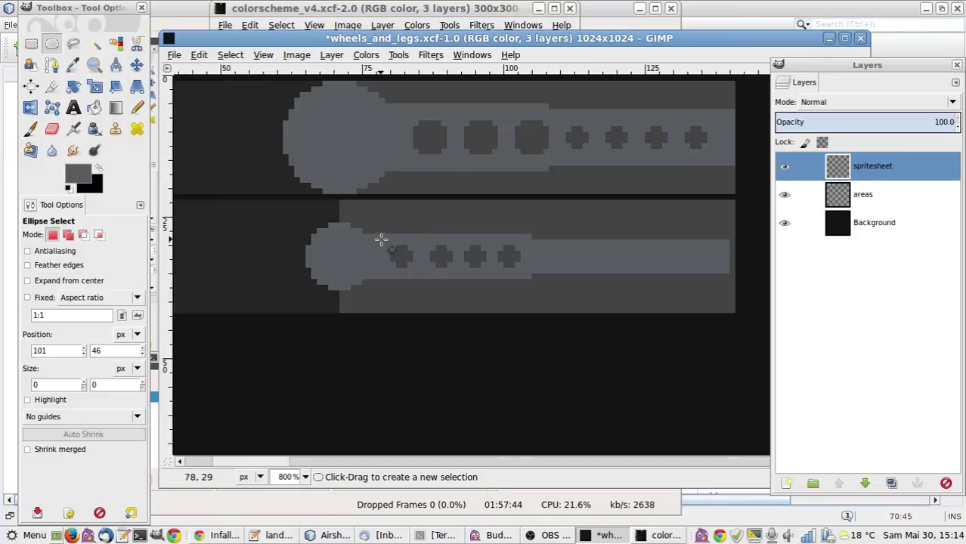
# Cut the row of four holes and paste it back shifted along the bar.
pyautogui.moveTo(378, 240); pyautogui.dragTo(550, 262)
pyautogui.press('r')
pyautogui.click(561, 327)
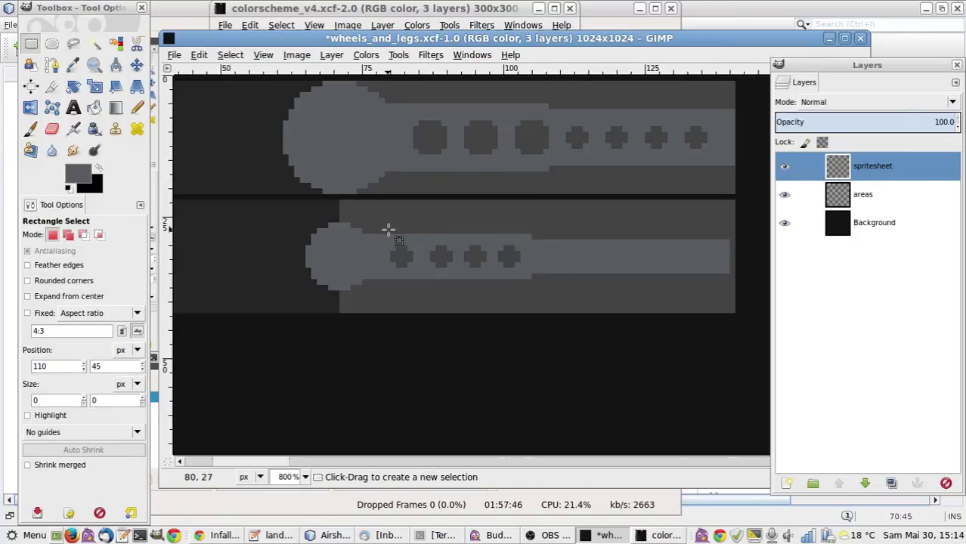
pyautogui.moveTo(374, 235); pyautogui.dragTo(530, 278)
pyautogui.hotkey('ctrl', 'x')
pyautogui.hotkey('ctrl', 'v')
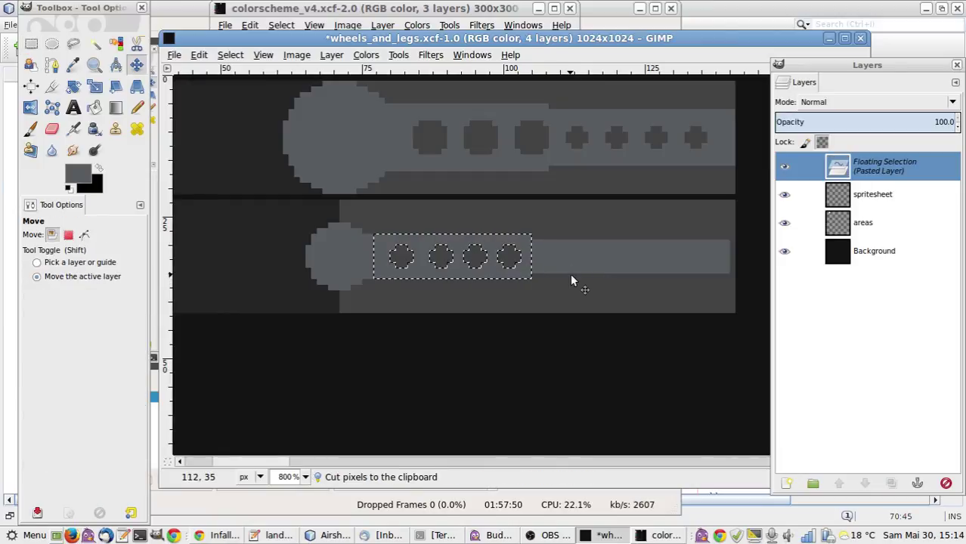
pyautogui.click(570, 273)
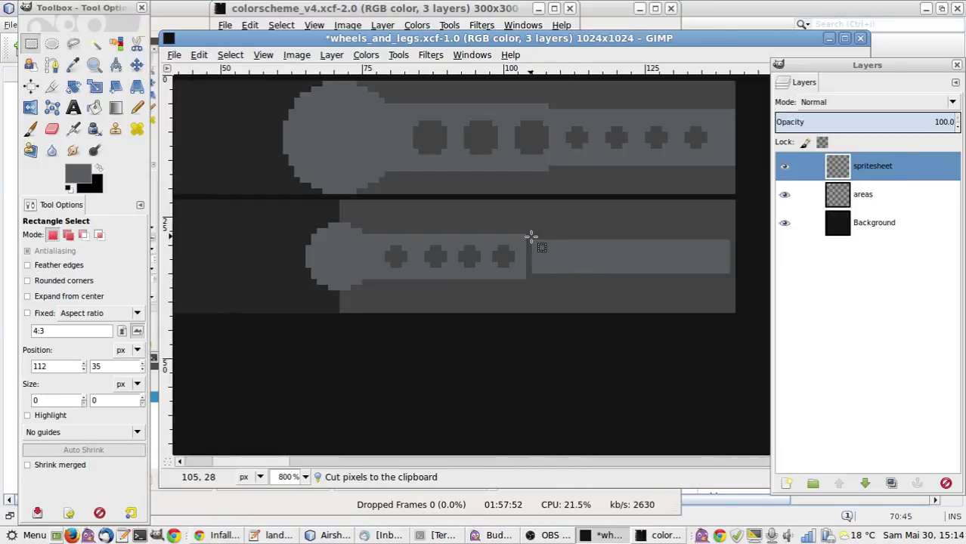
# Fill the one-pixel gap left in the bar and make the areas layer active.
pyautogui.moveTo(525, 231); pyautogui.dragTo(530, 277)
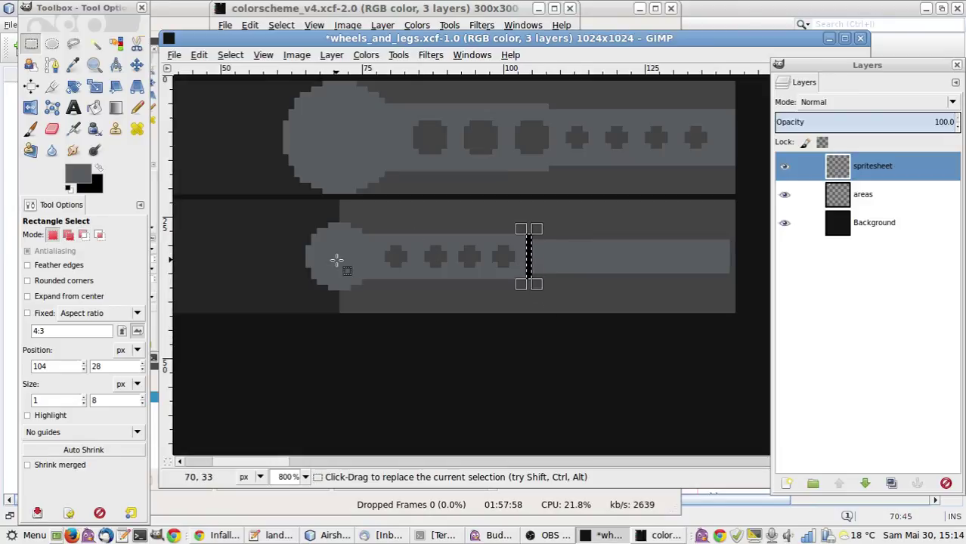
pyautogui.press('ctrl')
pyautogui.click(360, 411)
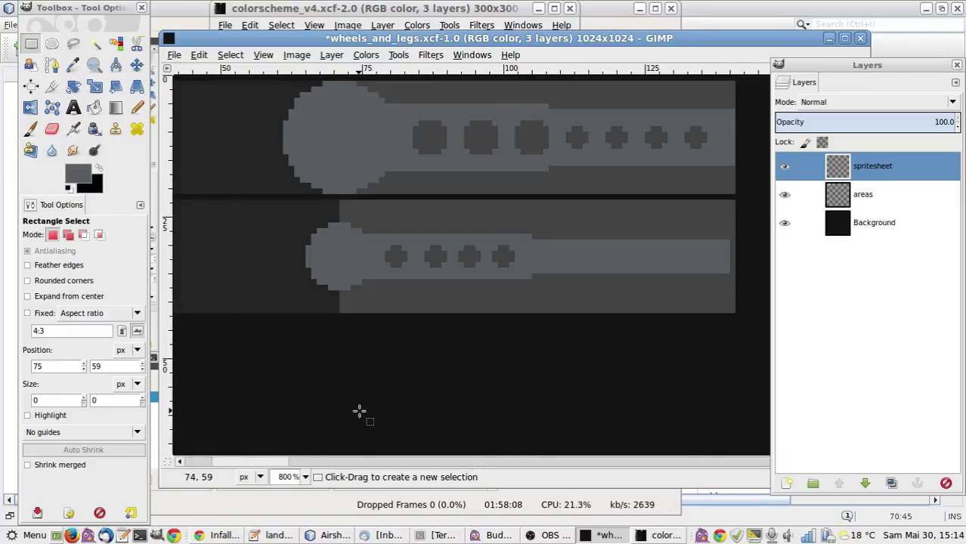
pyautogui.hscroll(-5, 280, 465)
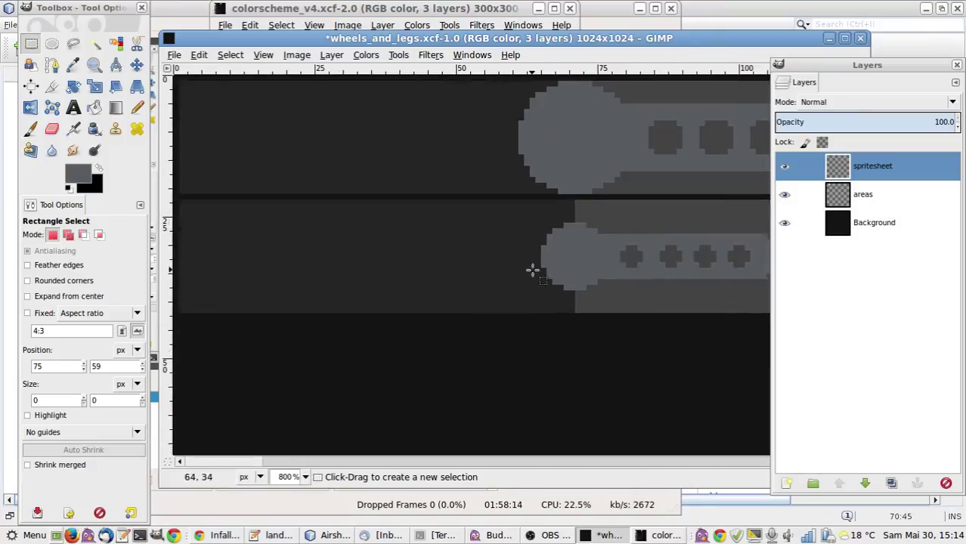
pyautogui.click(851, 191)
# Fill a 10×20 region at 1,43 below the tracks on the areas layer.
pyautogui.press('o')
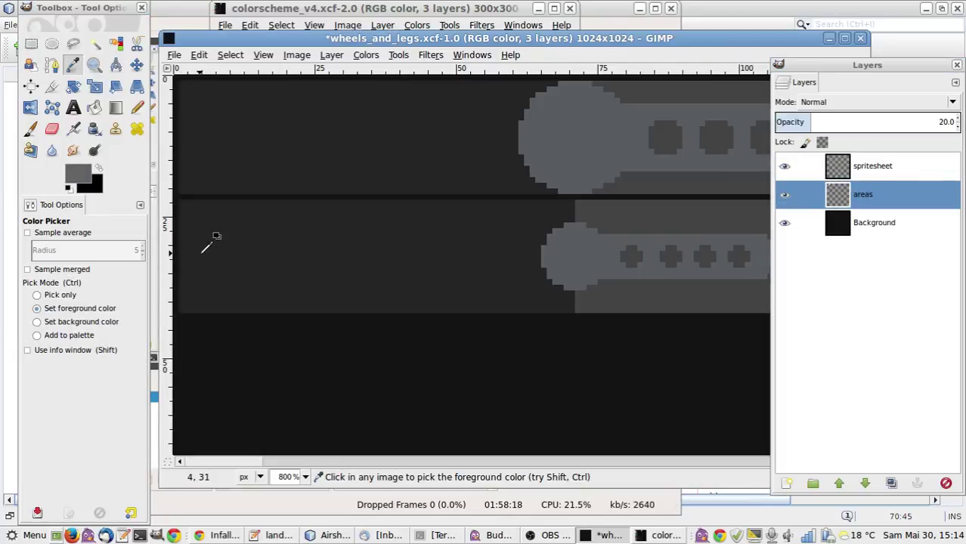
pyautogui.press('r')
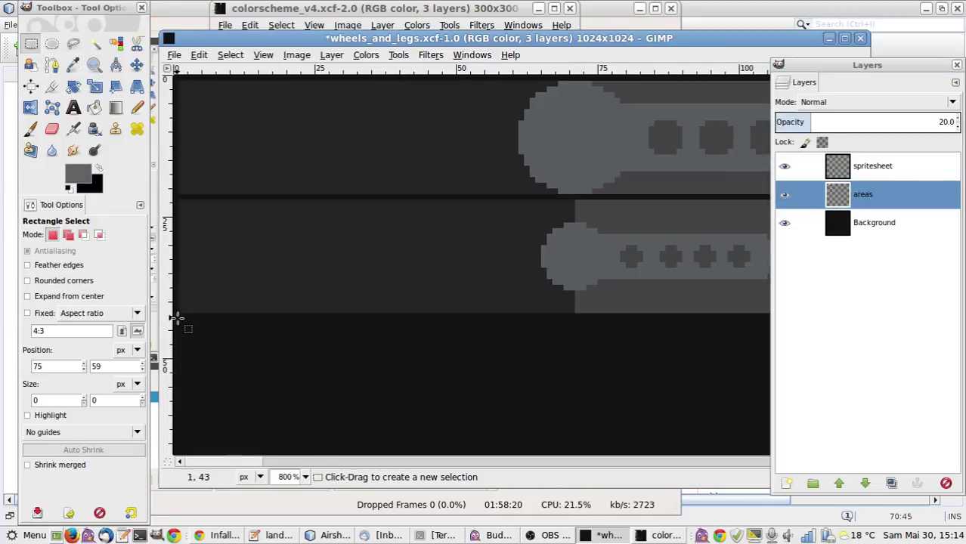
pyautogui.moveTo(179, 321); pyautogui.dragTo(213, 405)
pyautogui.moveTo(206, 344); pyautogui.dragTo(228, 347)
pyautogui.hotkey('ctrl', ',')
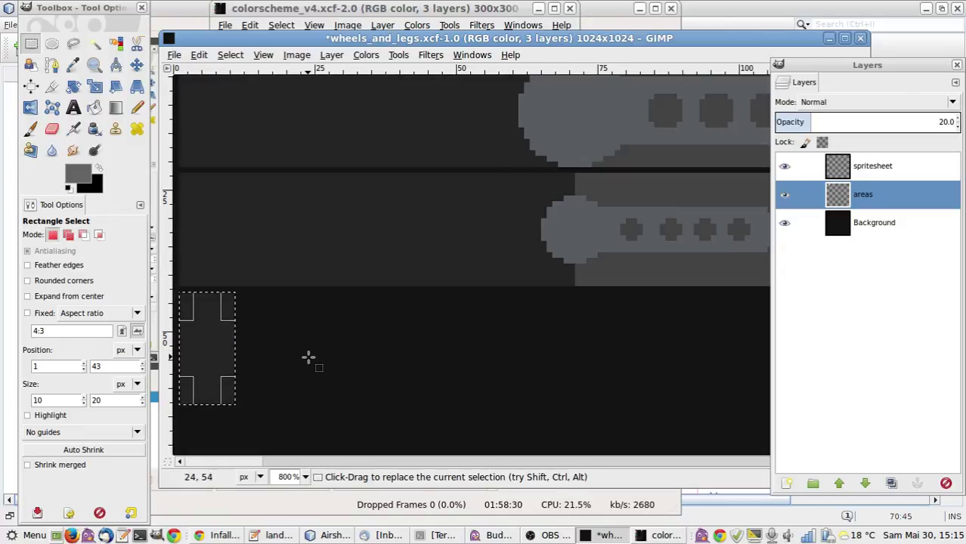
pyautogui.hotkey('ctrl', 'shift', 'a')
pyautogui.press('p')
# Fill the adjacent 10×20 region at 11,43 with white.
pyautogui.press('o')
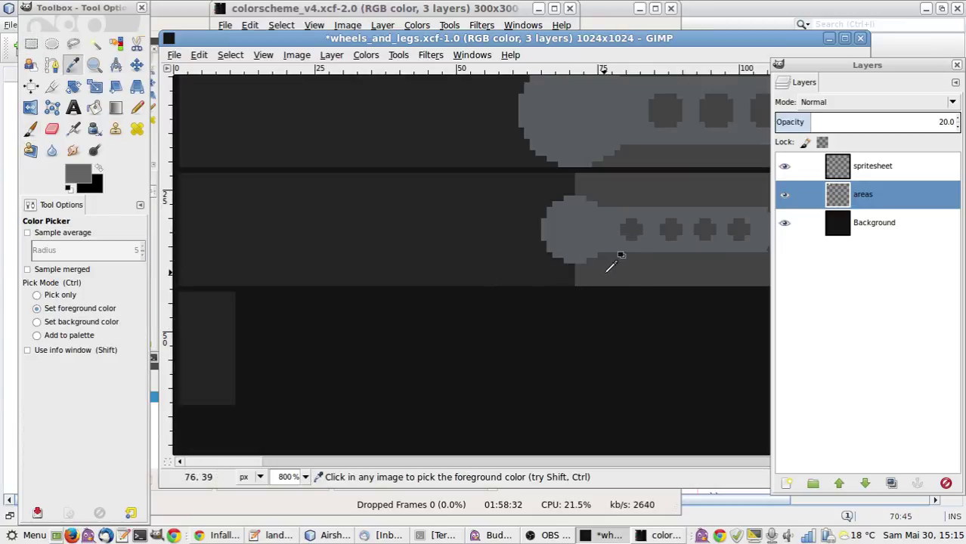
pyautogui.click(607, 269)
pyautogui.press('r')
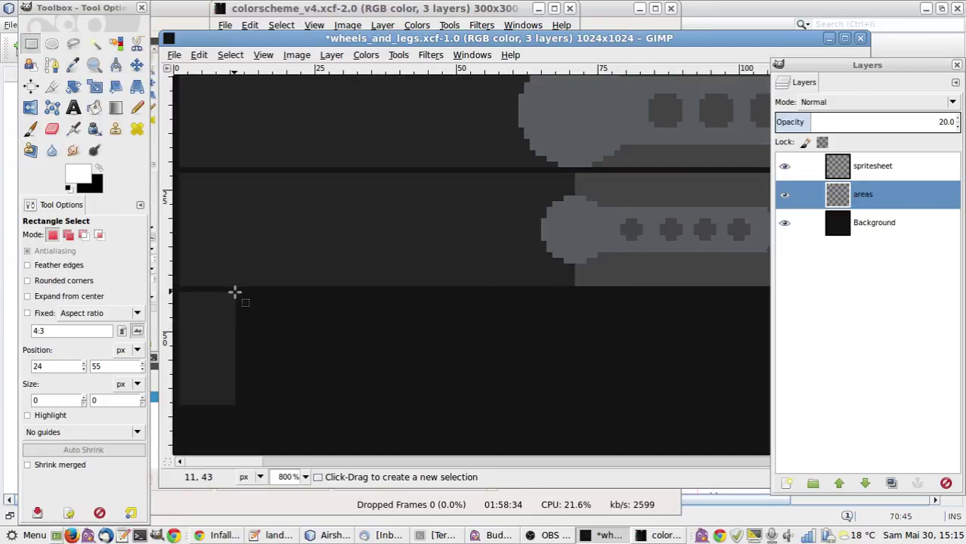
pyautogui.click(235, 292)
pyautogui.moveTo(235, 292); pyautogui.dragTo(291, 403)
pyautogui.hotkey('ctrl', ',')
pyautogui.hotkey('ctrl', 'shift', 'a')
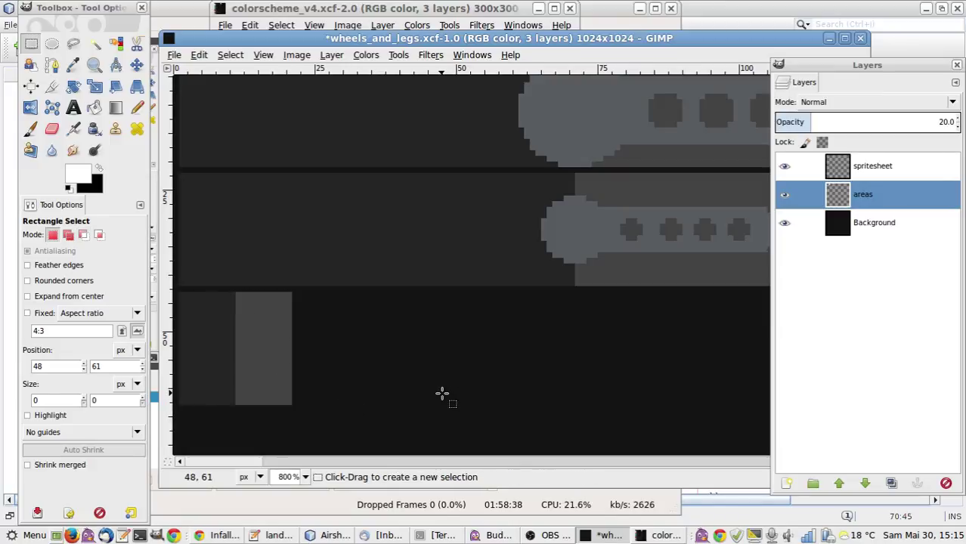
# On the spritesheet layer, pick the track grey and block out a grey strip lower left.
pyautogui.click(834, 164)
pyautogui.press('o')
pyautogui.click(594, 209)
pyautogui.press('e')
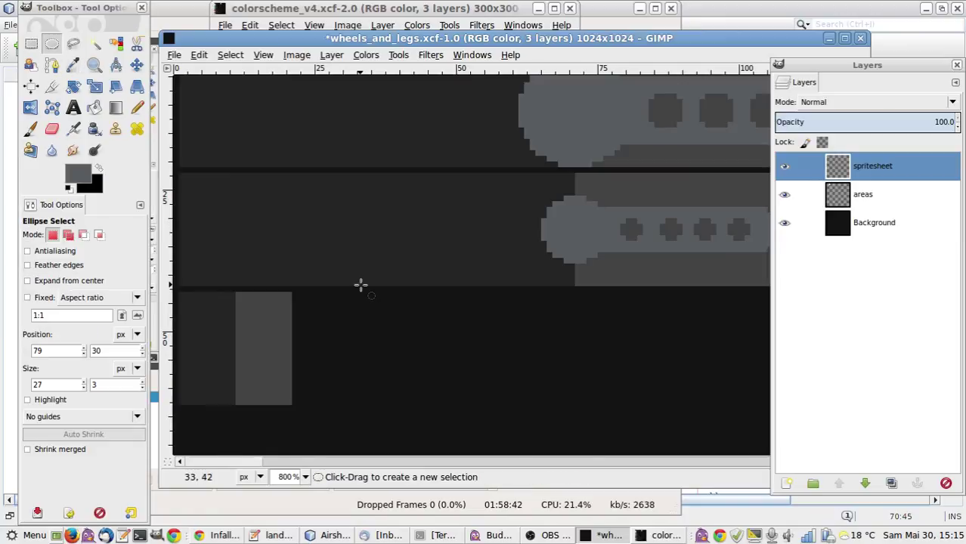
pyautogui.moveTo(225, 300); pyautogui.dragTo(239, 400)
pyautogui.press('r')
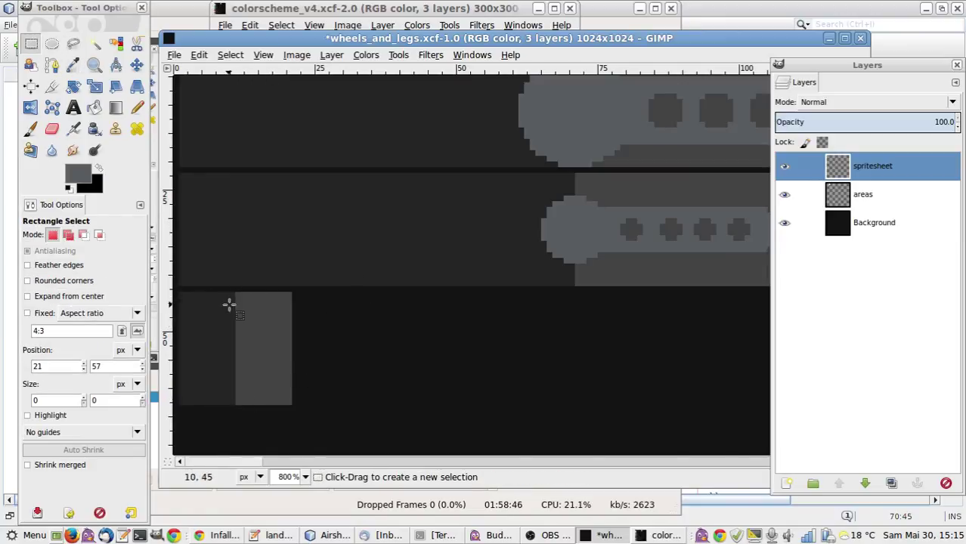
pyautogui.moveTo(225, 302); pyautogui.dragTo(257, 351)
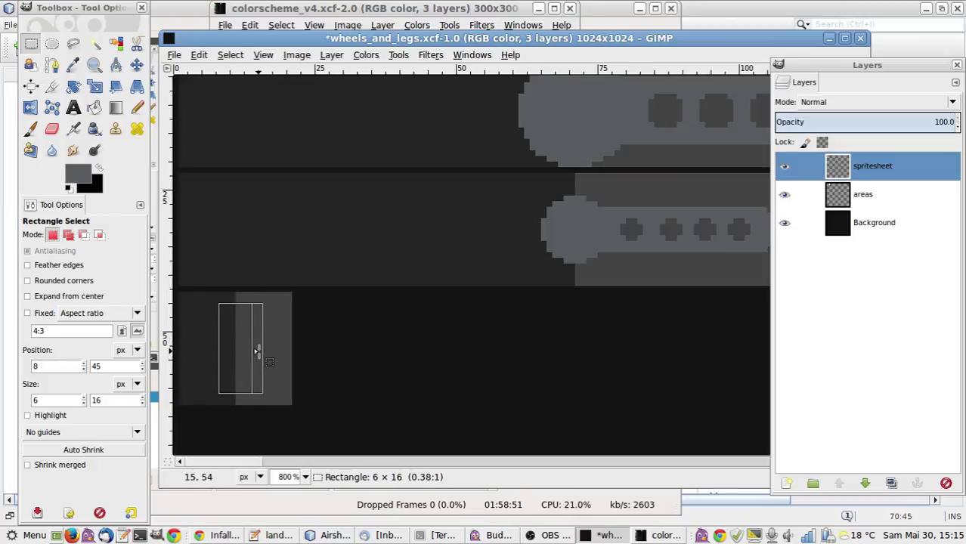
pyautogui.click(318, 355)
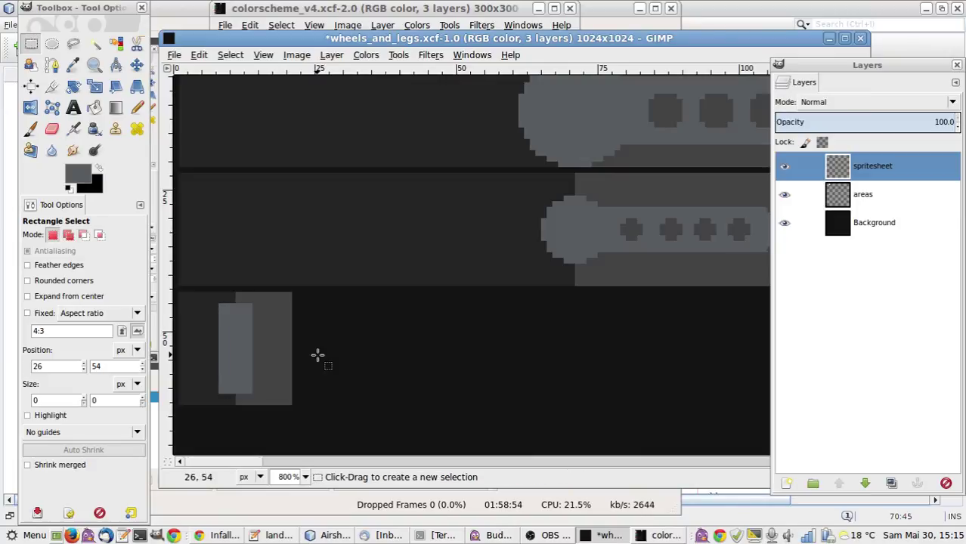
# Fill a 14×14 grey circle there and delete its right half, leaving a half-disc.
pyautogui.press('e')
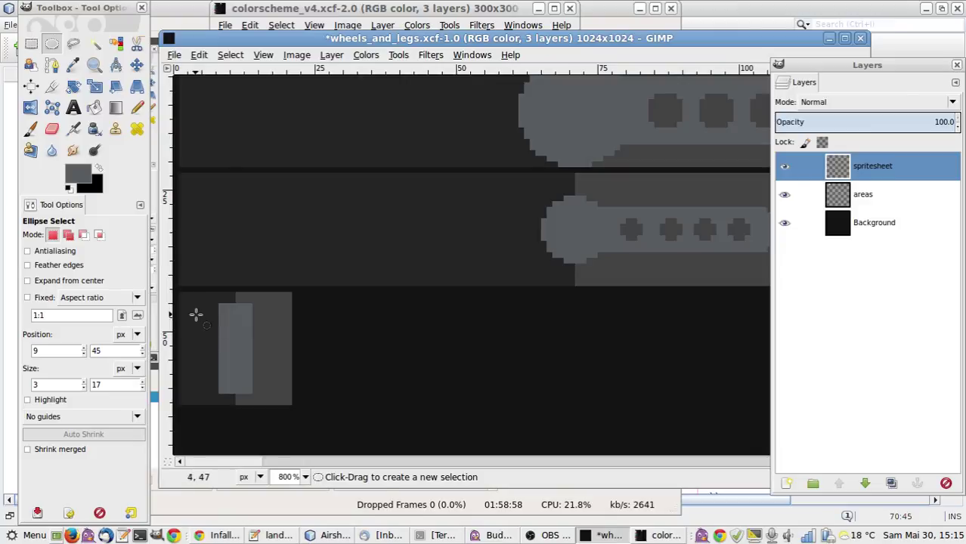
pyautogui.moveTo(196, 321); pyautogui.dragTo(276, 385)
pyautogui.moveTo(230, 328); pyautogui.dragTo(236, 315)
pyautogui.moveTo(237, 376); pyautogui.dragTo(238, 382)
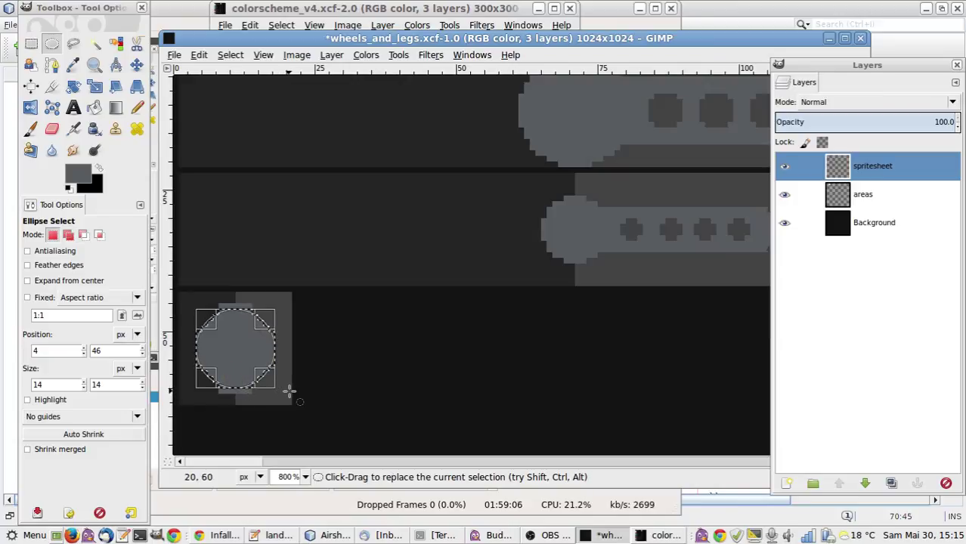
pyautogui.click(291, 392)
pyautogui.press('r')
pyautogui.moveTo(297, 398); pyautogui.dragTo(255, 297)
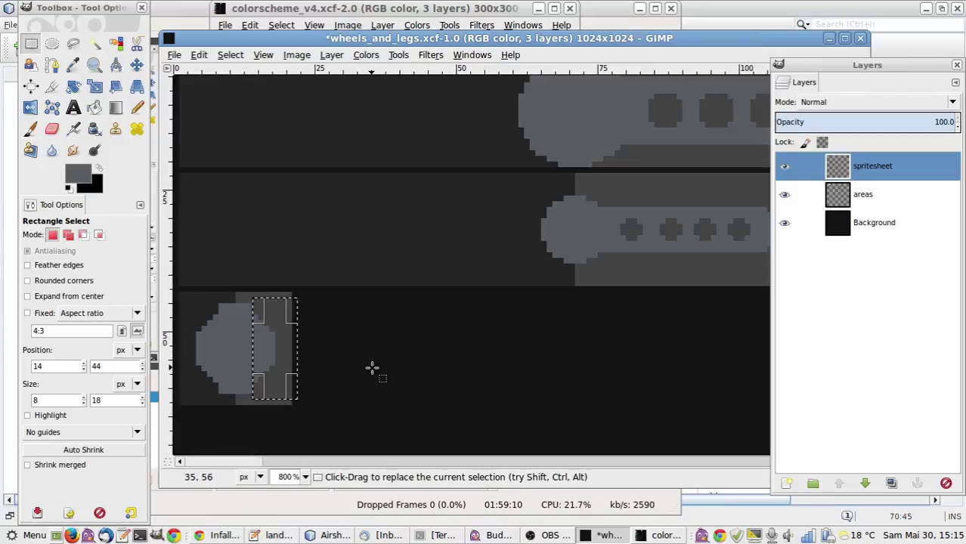
pyautogui.click(371, 369)
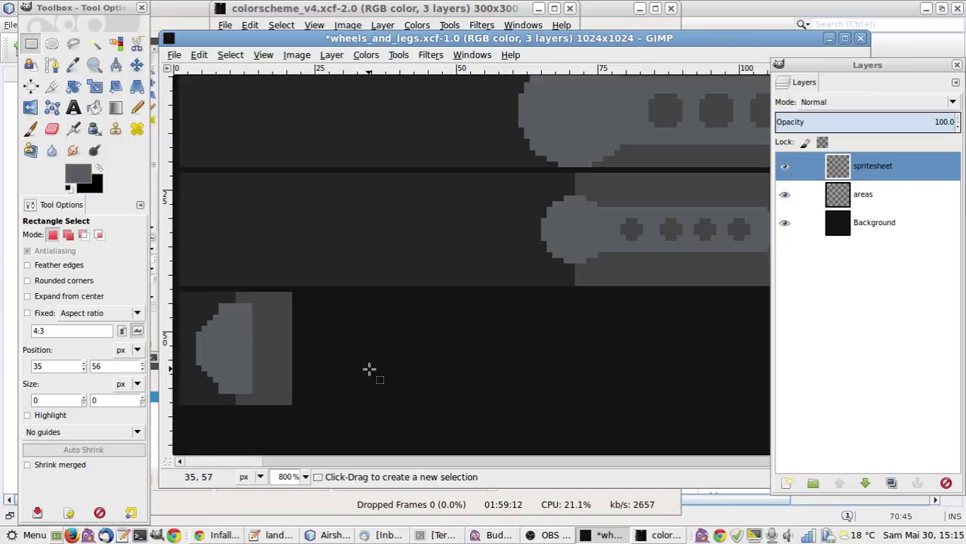
# Set the Pencil size to 1 pixel and bring up the colorscheme image.
pyautogui.press('n')
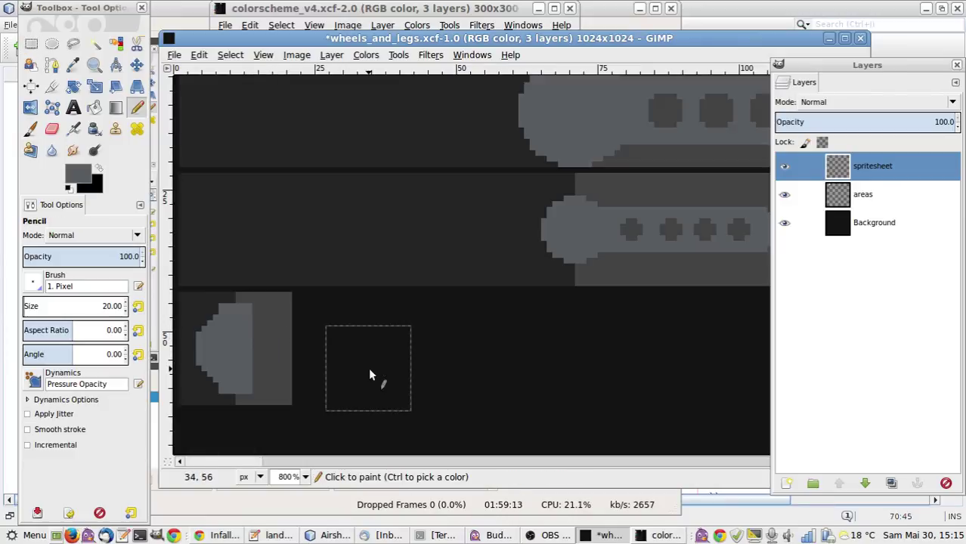
pyautogui.click(116, 307)
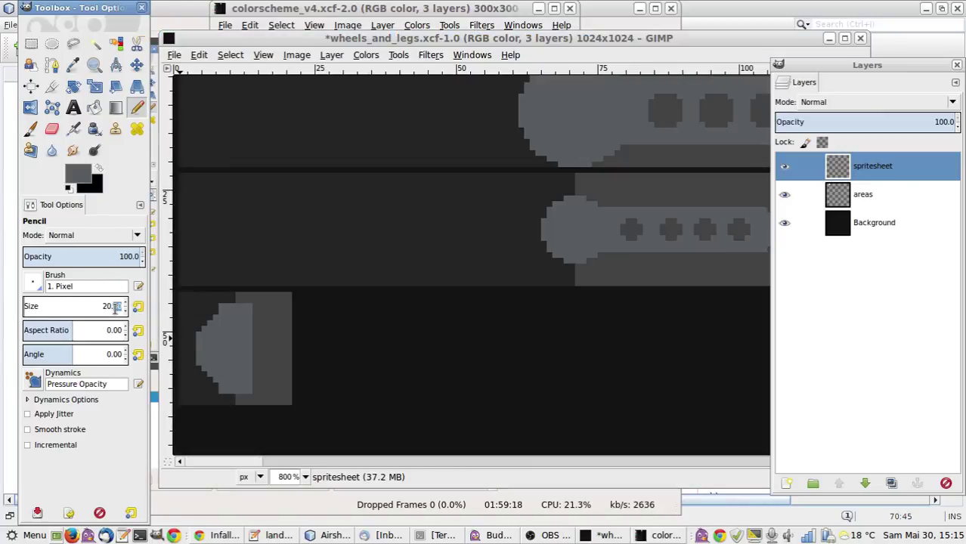
pyautogui.write('1')
pyautogui.press('Return')
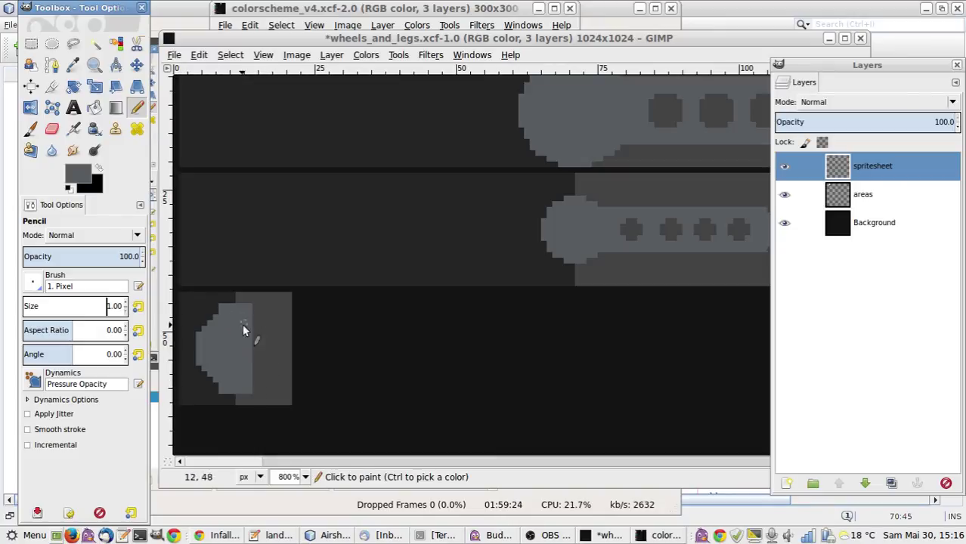
pyautogui.hotkey('alt', 'Tab')
pyautogui.hotkey('alt', 'Tab')
pyautogui.hotkey('alt', 'shift', 'Tab')
# Pick the dark wood brown, then reply in Pidgin 'Yes! Also, you are, uh, live on twitch. :)'.
pyautogui.press('o')
pyautogui.click(303, 223)
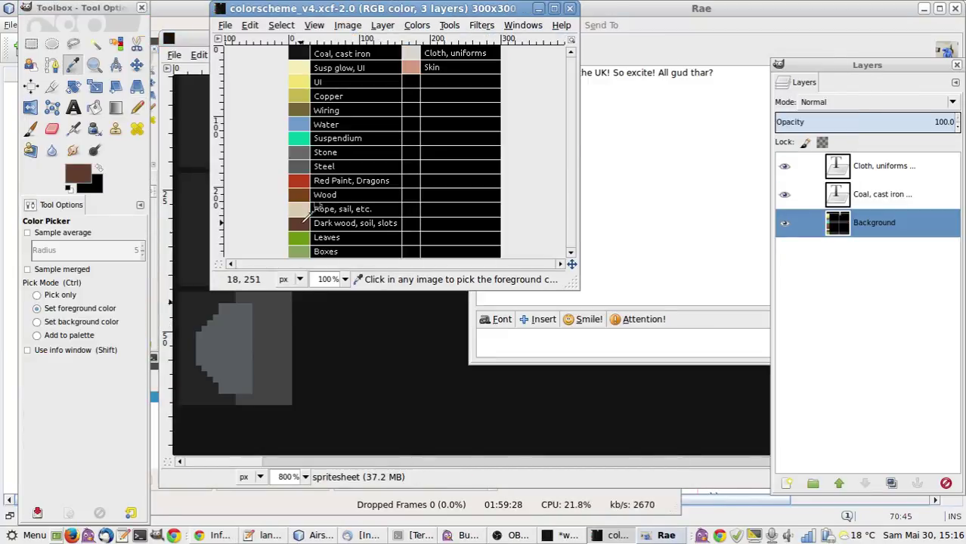
pyautogui.click(594, 248)
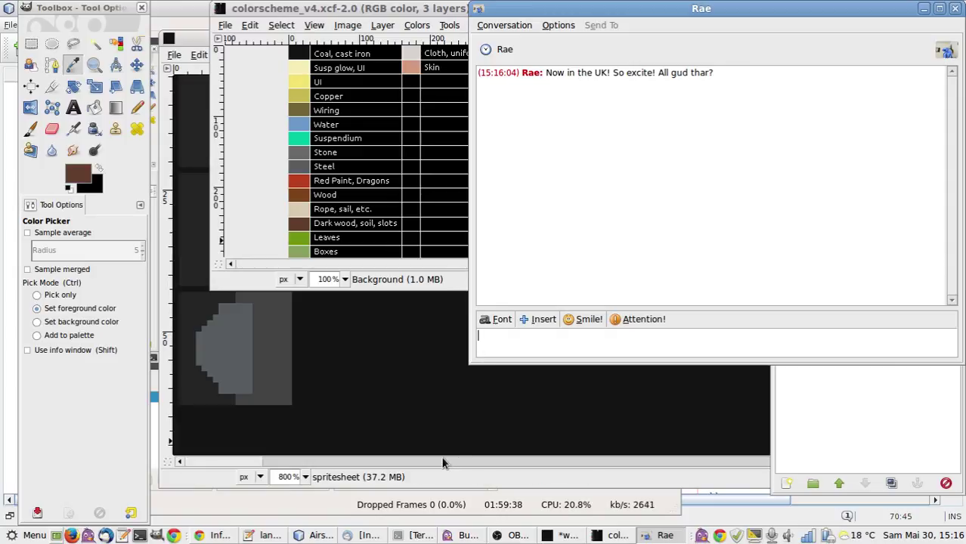
pyautogui.write('Yes! Also, you are, uh, live on twit')
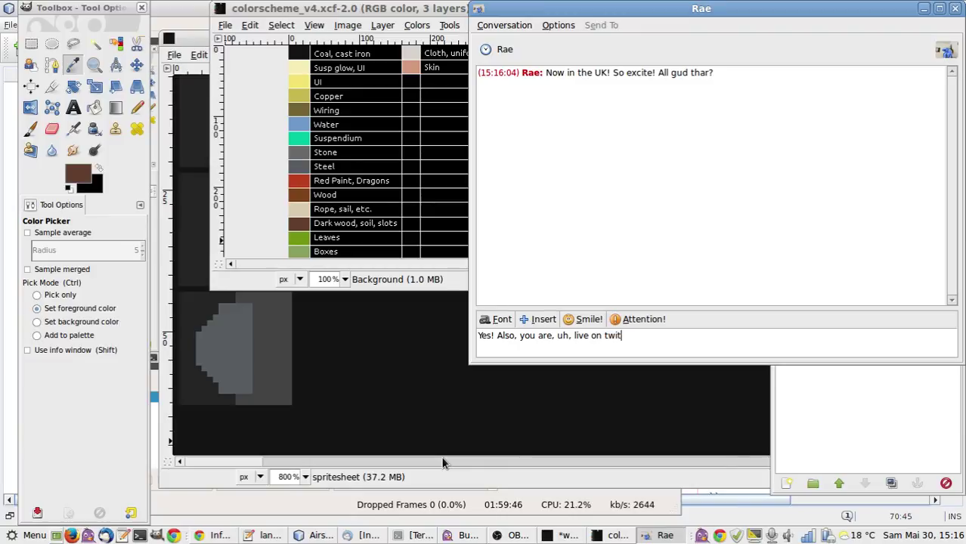
pyautogui.write('ch. :)')
pyautogui.press('Return')
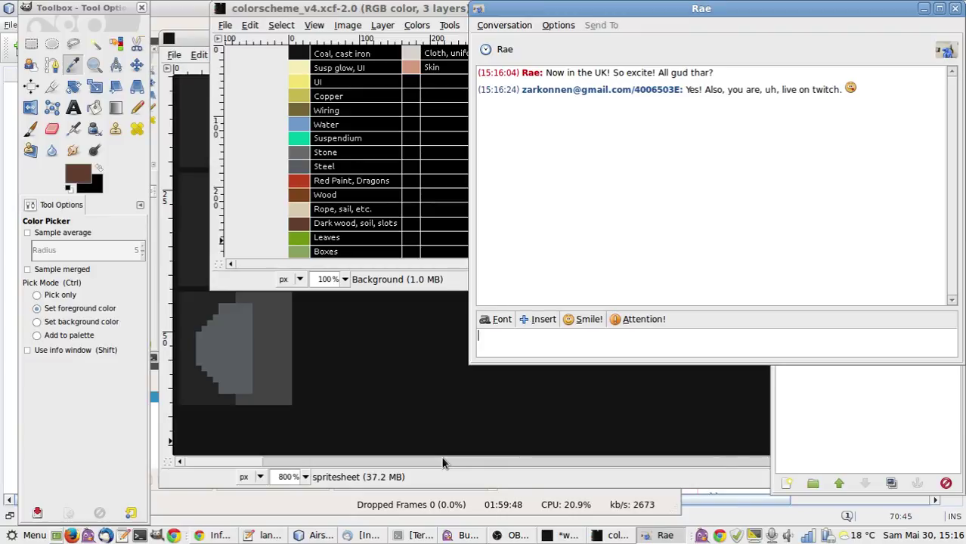
pyautogui.click(483, 477)
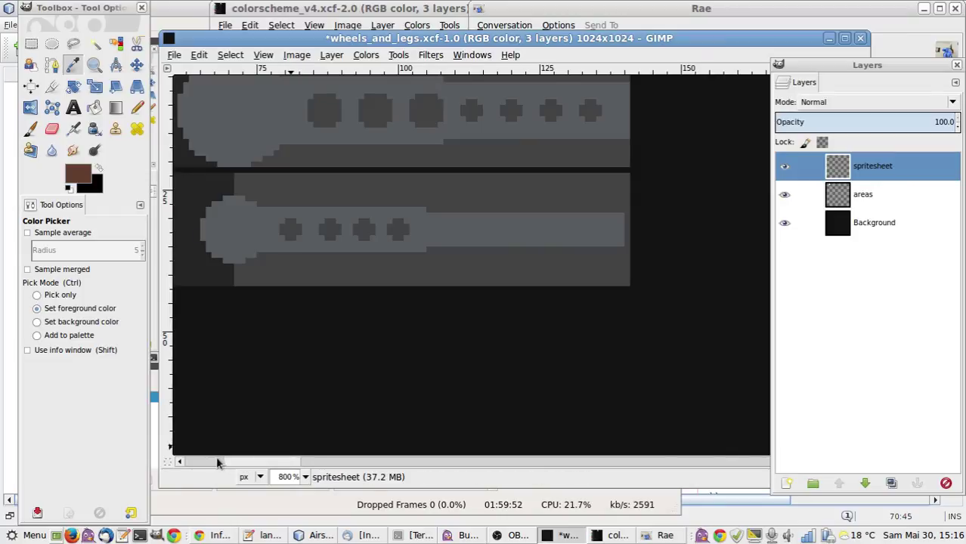
# Pencil dark brown slot pixels down the flat right edge of the half-disc leg piece.
pyautogui.moveTo(216, 463); pyautogui.dragTo(186, 462)
pyautogui.press('b')
pyautogui.press('n')
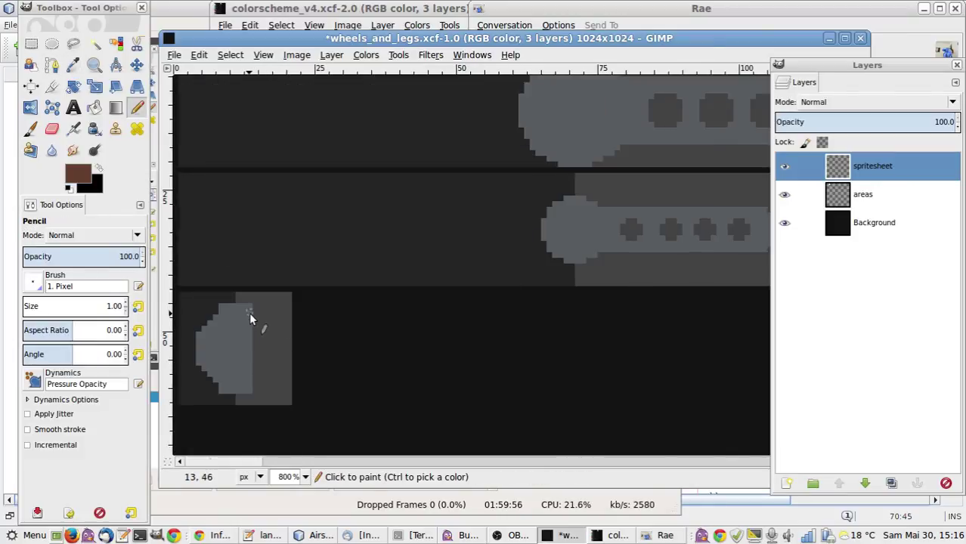
pyautogui.moveTo(249, 316); pyautogui.dragTo(250, 325)
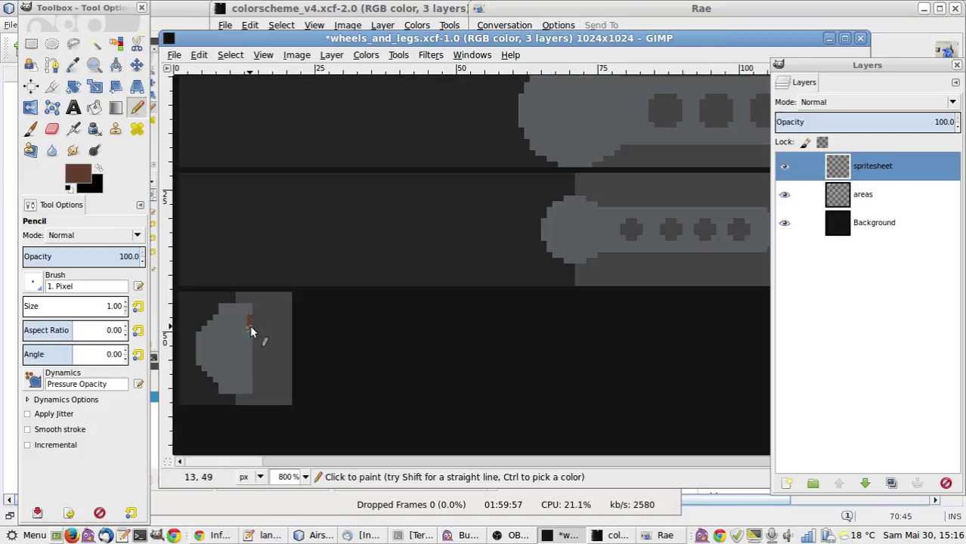
pyautogui.click(248, 380)
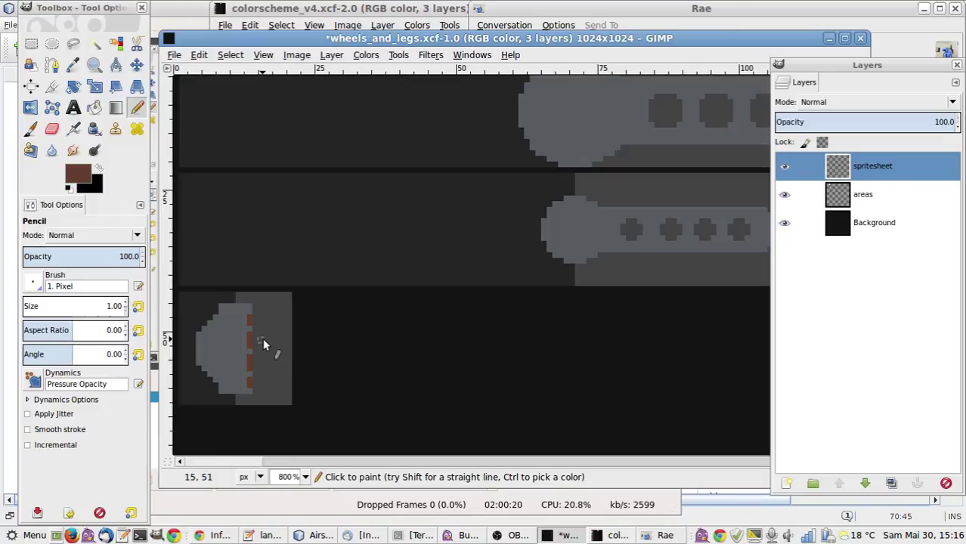
pyautogui.scroll(1, 261, 338)
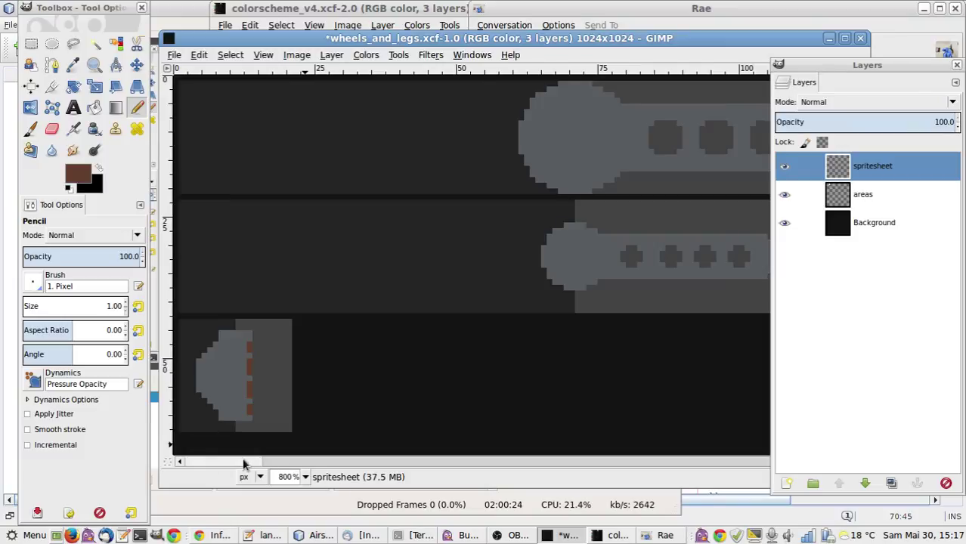
pyautogui.moveTo(250, 463); pyautogui.dragTo(272, 468)
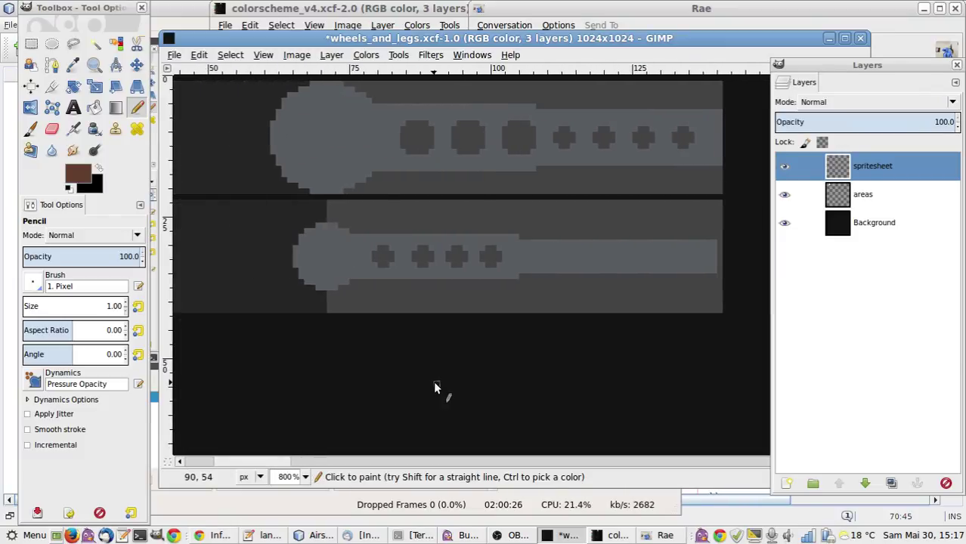
# Pick the Red Paint colour from the colorscheme palette image.
pyautogui.hotkey('alt', 'Tab')
pyautogui.hotkey('alt', 'Tab')
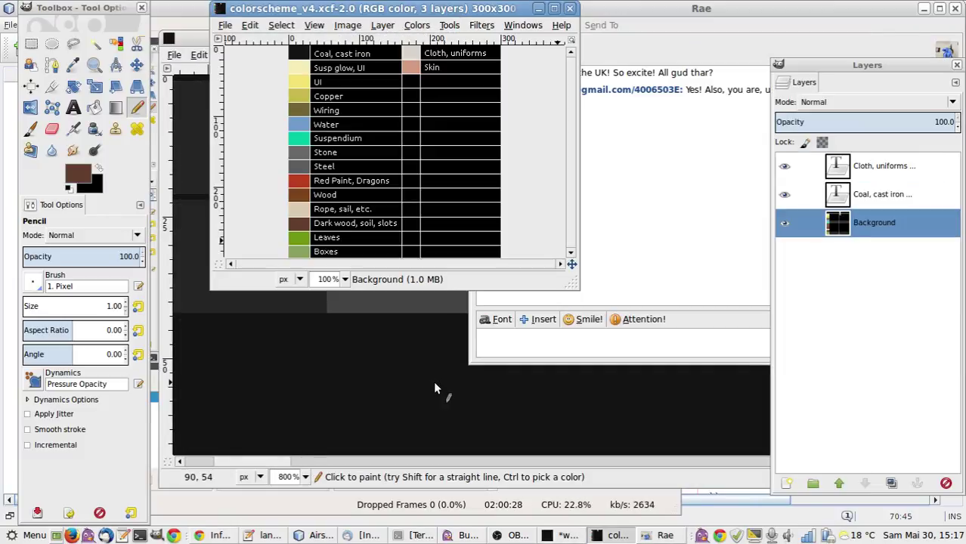
pyautogui.press('o')
pyautogui.click(299, 177)
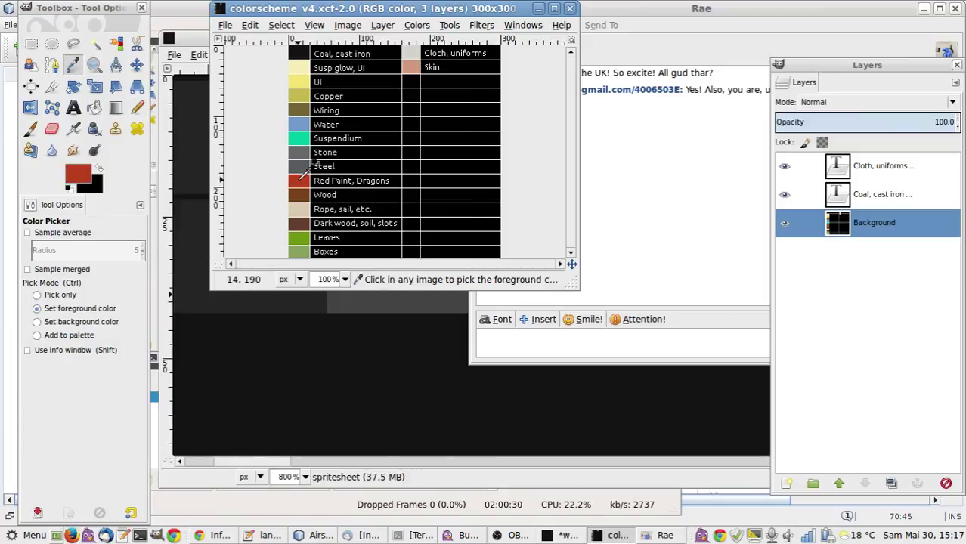
pyautogui.hotkey('alt', 'Tab')
pyautogui.hotkey('alt', 'Tab')
pyautogui.press('n')
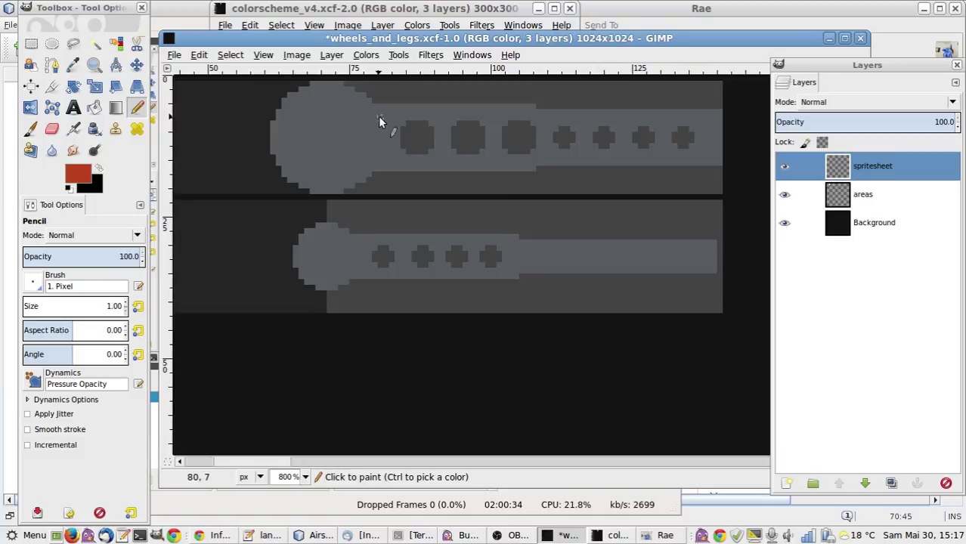
# Draw a red stripe along the top of the upper track, including a one-pixel strip on its right.
pyautogui.moveTo(378, 117); pyautogui.dragTo(403, 118)
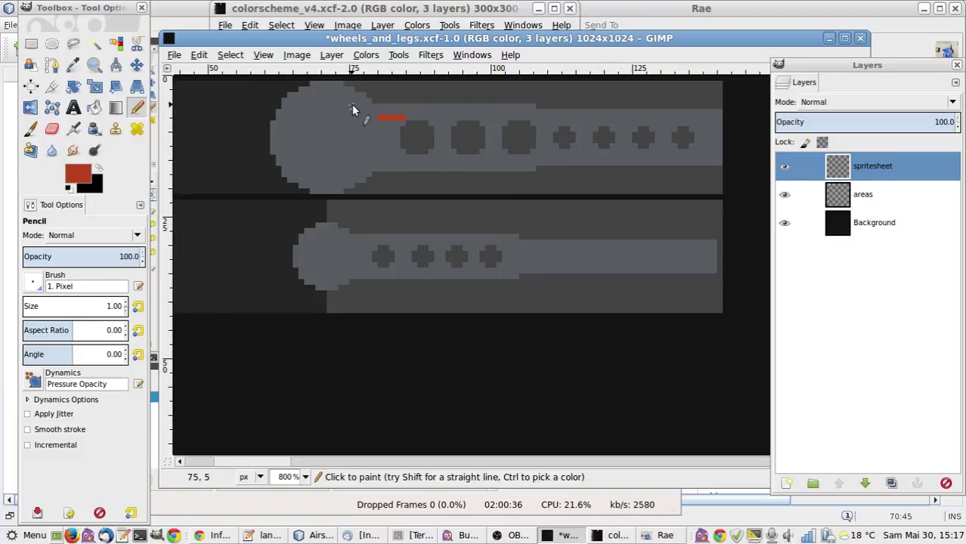
pyautogui.press('e')
pyautogui.moveTo(276, 93); pyautogui.dragTo(380, 195)
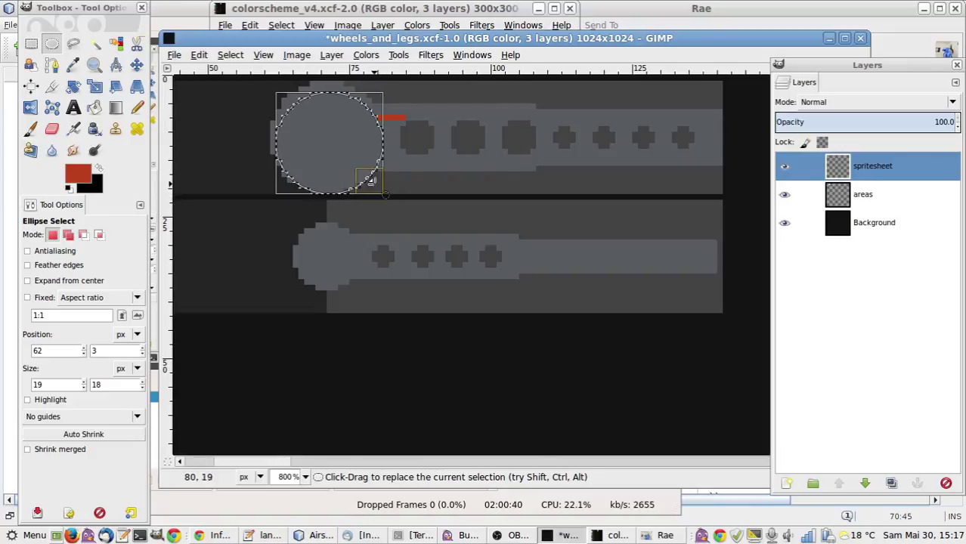
pyautogui.moveTo(285, 96); pyautogui.dragTo(276, 83)
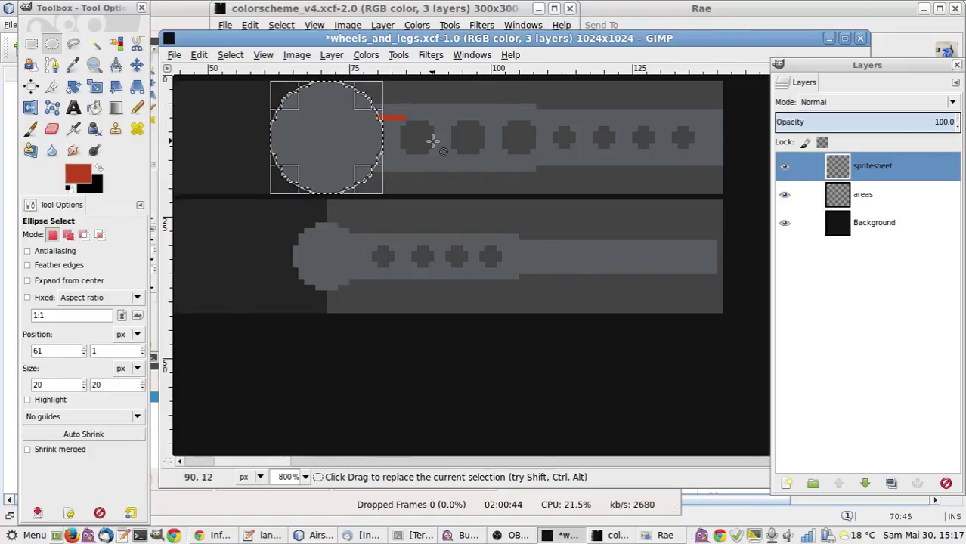
pyautogui.click(433, 141)
pyautogui.moveTo(403, 115); pyautogui.dragTo(536, 119)
pyautogui.click(571, 140)
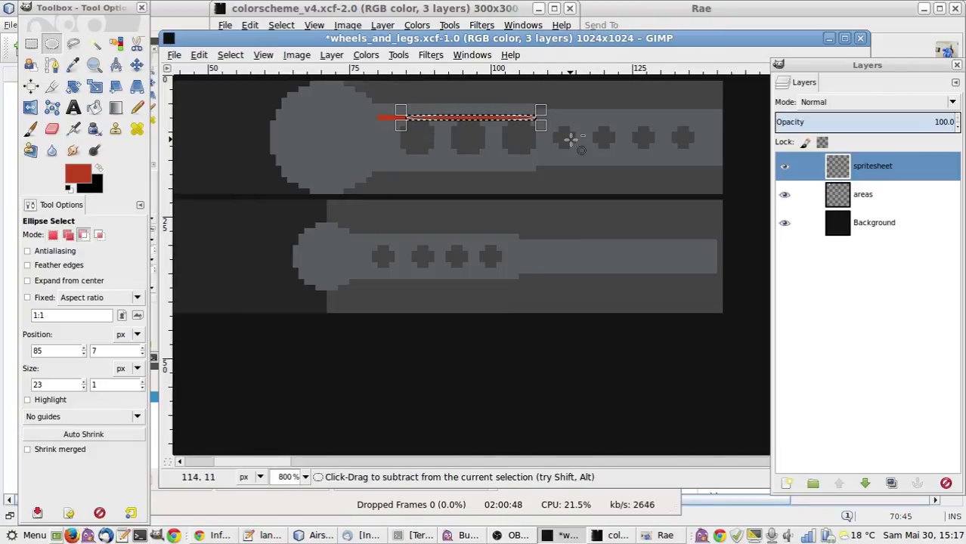
pyautogui.press('n')
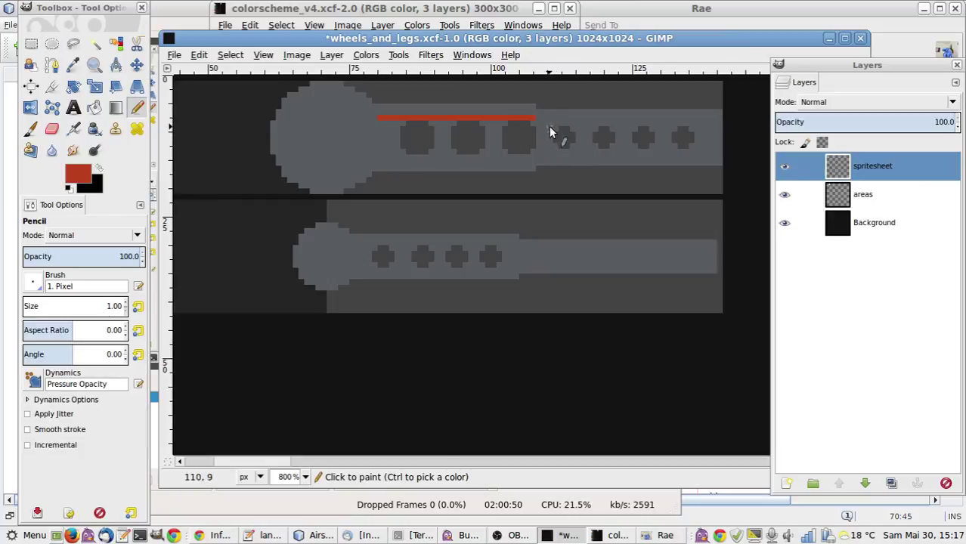
pyautogui.press('r')
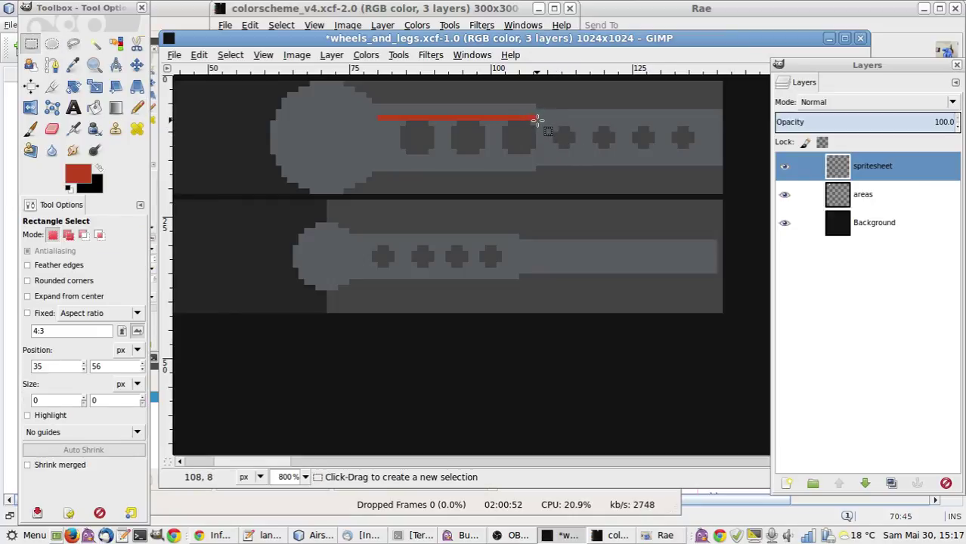
pyautogui.moveTo(538, 119); pyautogui.dragTo(724, 129)
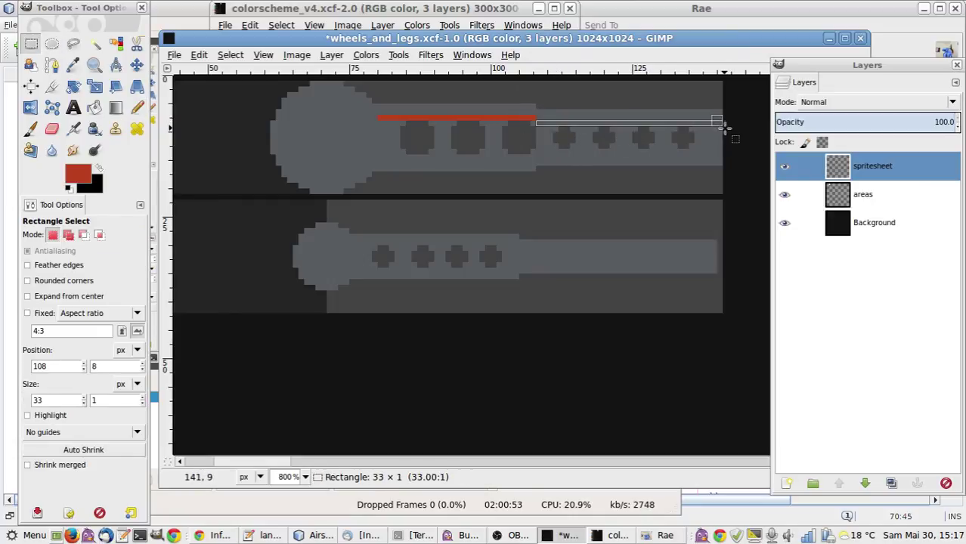
pyautogui.hotkey('ctrl', ',')
pyautogui.click(673, 227)
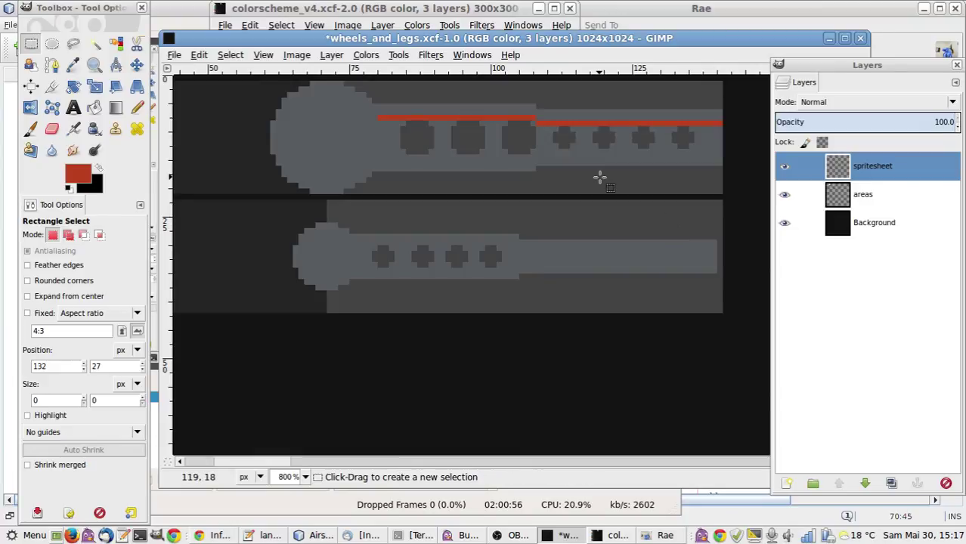
# Fill a one-pixel red strip above the lower track's wheels.
pyautogui.press('n')
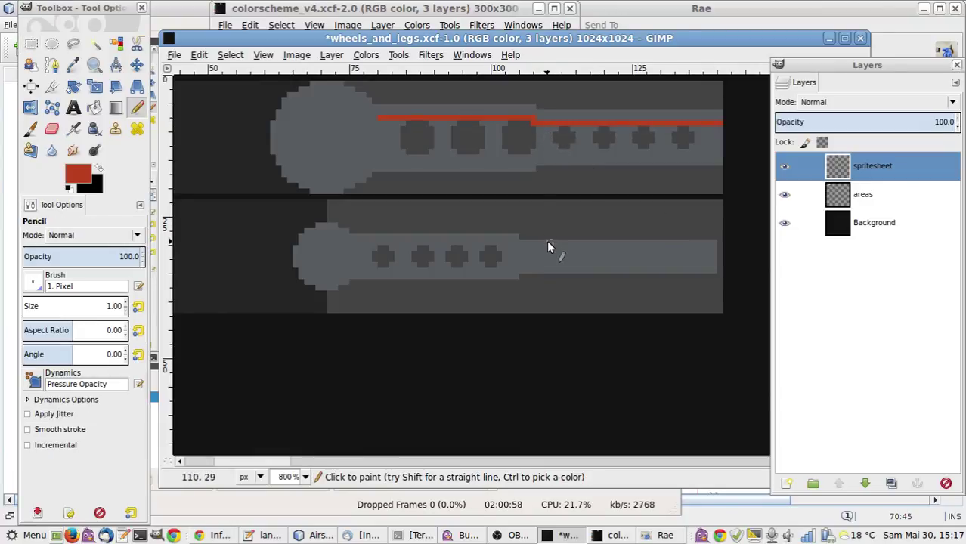
pyautogui.press('e')
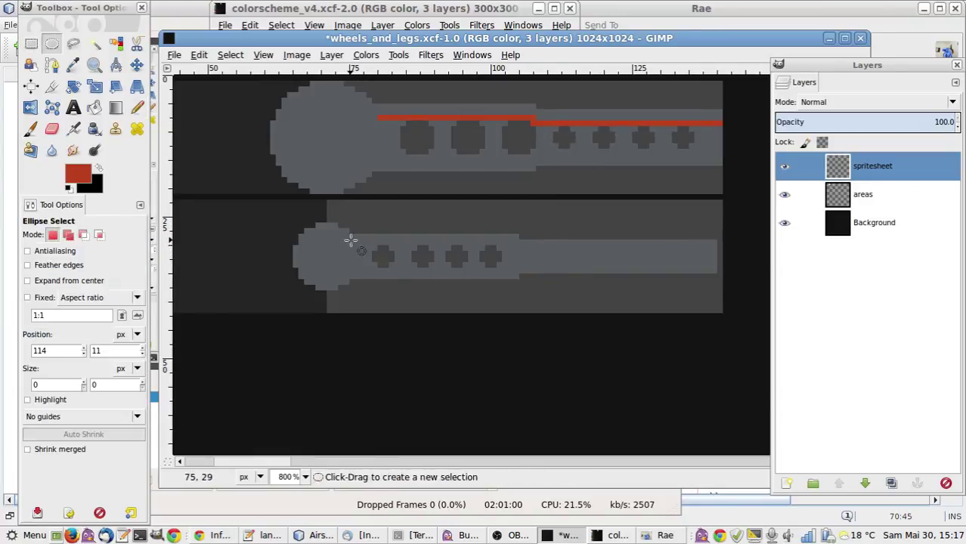
pyautogui.moveTo(351, 240); pyautogui.dragTo(539, 266)
pyautogui.press('r')
pyautogui.click(539, 266)
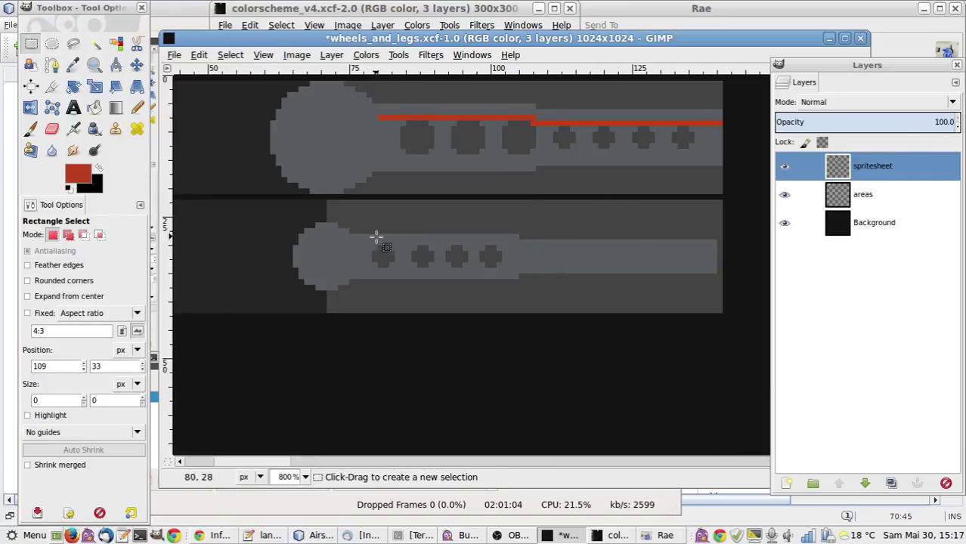
pyautogui.moveTo(363, 237); pyautogui.dragTo(513, 248)
pyautogui.hotkey('ctrl', ',')
pyautogui.click(580, 260)
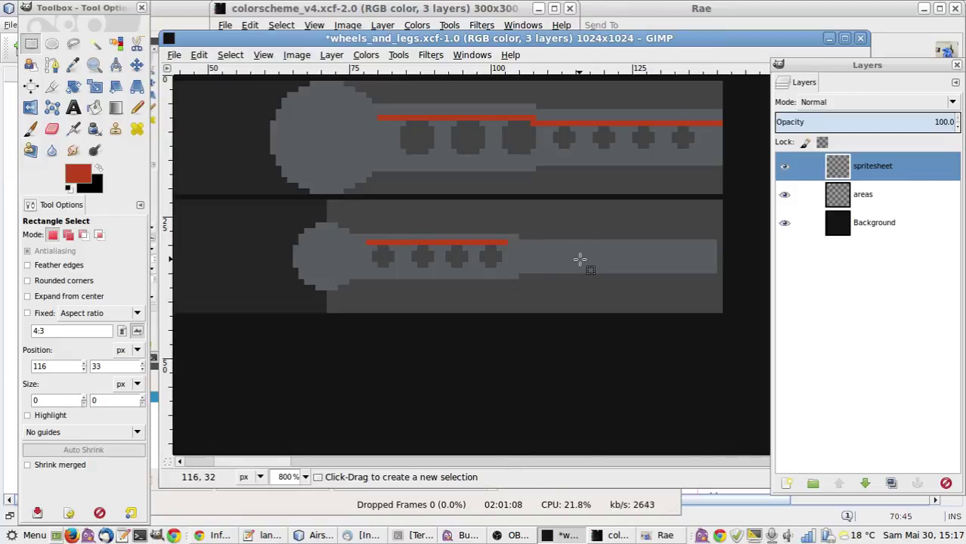
# Extend the lower track's red stripe across its right part and two pixels left.
pyautogui.press('n')
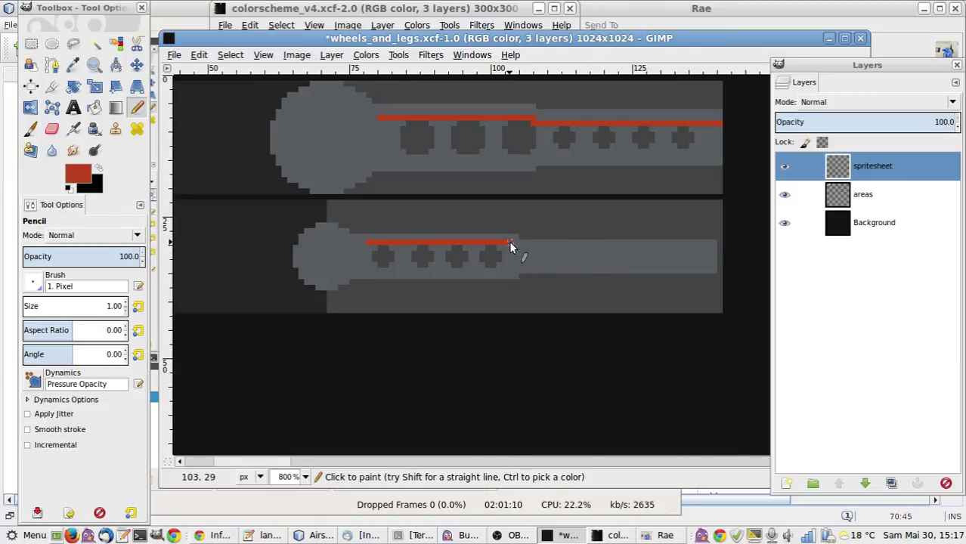
pyautogui.press('r')
pyautogui.moveTo(510, 248)
pyautogui.mouseDown()
pyautogui.moveTo(630, 263)
pyautogui.moveTo(716, 250)
pyautogui.mouseUp()
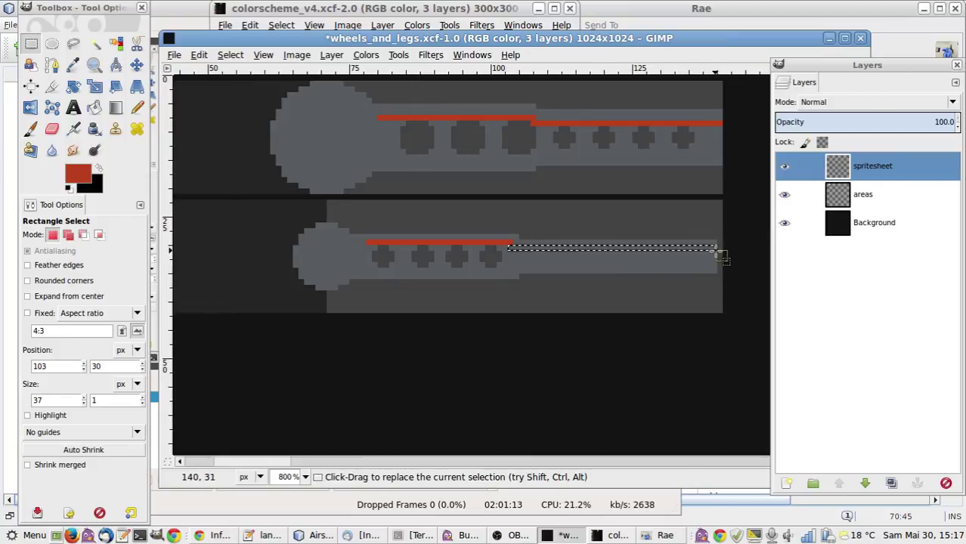
pyautogui.click(671, 319)
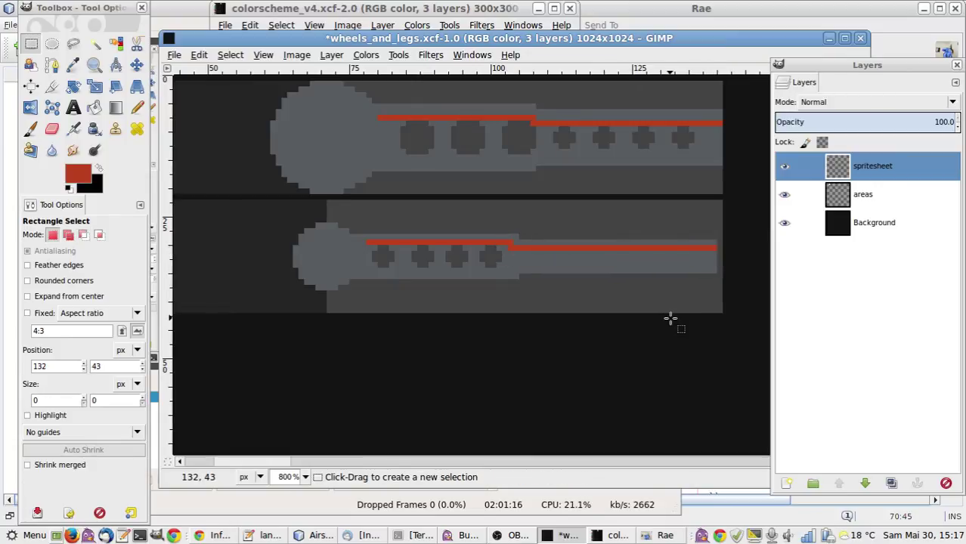
pyautogui.press('e')
pyautogui.moveTo(300, 228); pyautogui.dragTo(356, 288)
pyautogui.moveTo(347, 237)
pyautogui.mouseDown()
pyautogui.moveTo(346, 219)
pyautogui.moveTo(352, 232)
pyautogui.mouseUp()
pyautogui.click(396, 257)
pyautogui.press('n')
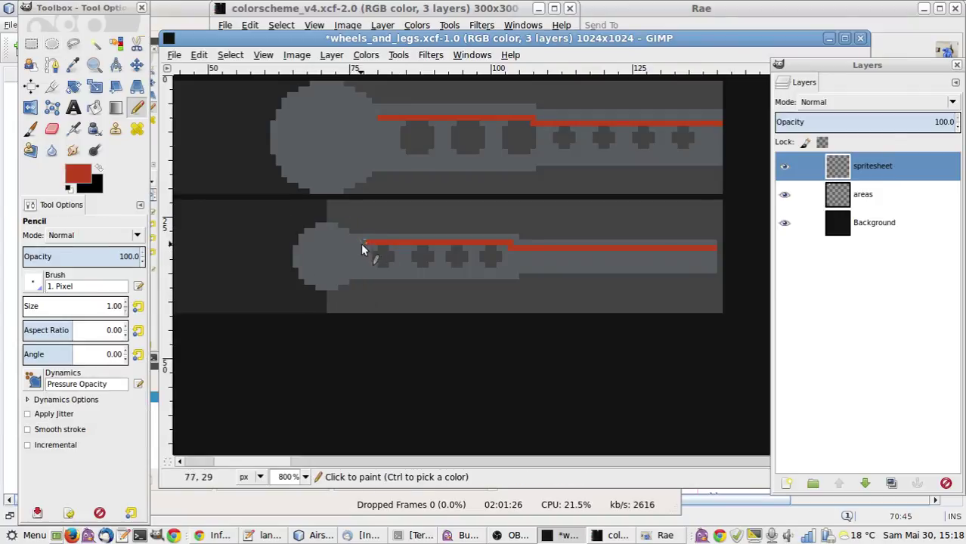
pyautogui.click(358, 242)
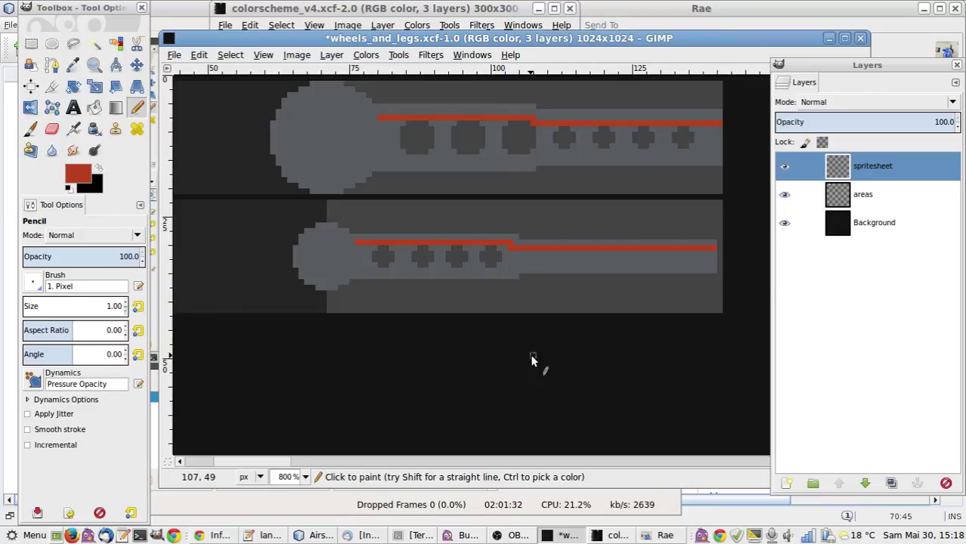
pyautogui.moveTo(268, 462); pyautogui.dragTo(228, 474)
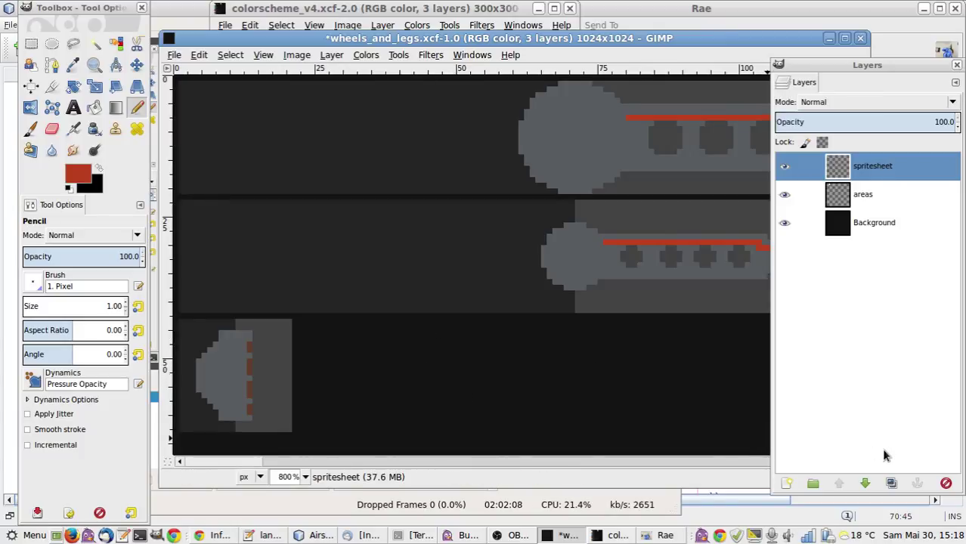
# Save wheels_and_legs.xcf with the new red stripes.
pyautogui.hotkey('ctrl', 's')
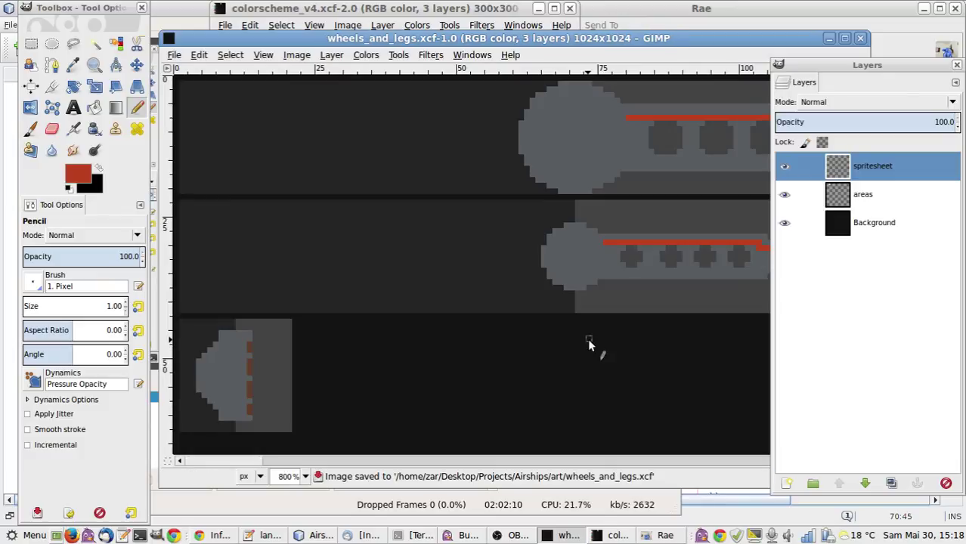
# Create a new layer group named Bump.
pyautogui.click(813, 483)
pyautogui.doubleClick(879, 167)
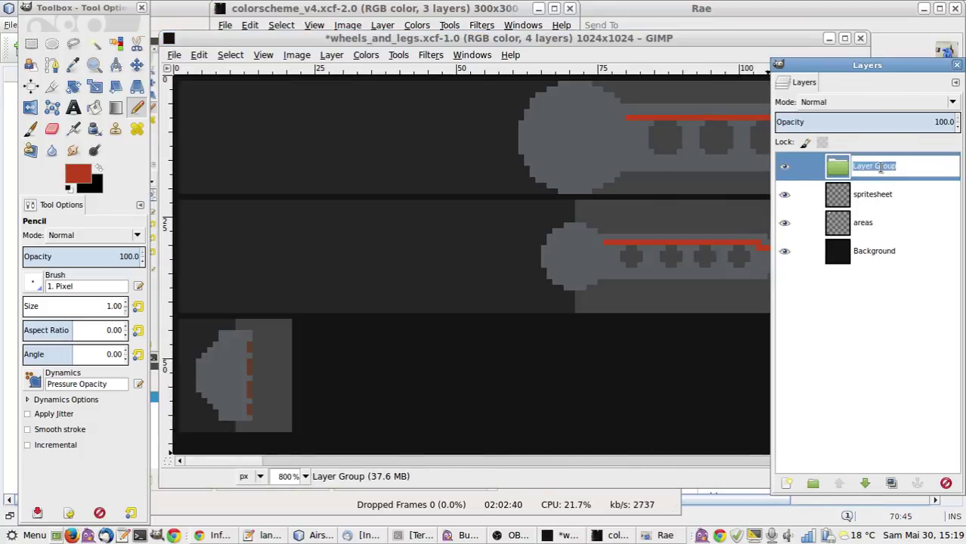
pyautogui.write('Bump')
pyautogui.press('Return')
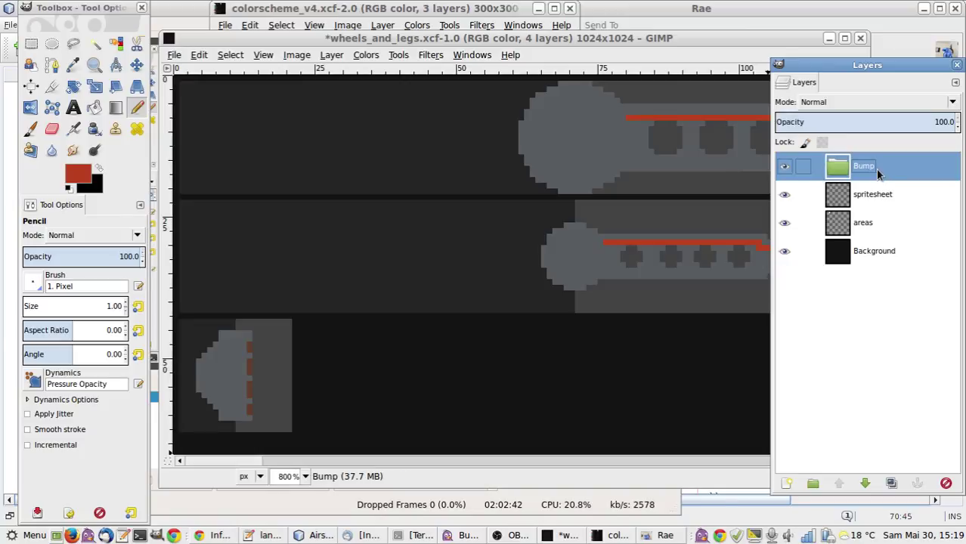
# Add Vertical, Horizontal and Shiny layers inside the Bump group.
pyautogui.click(786, 483)
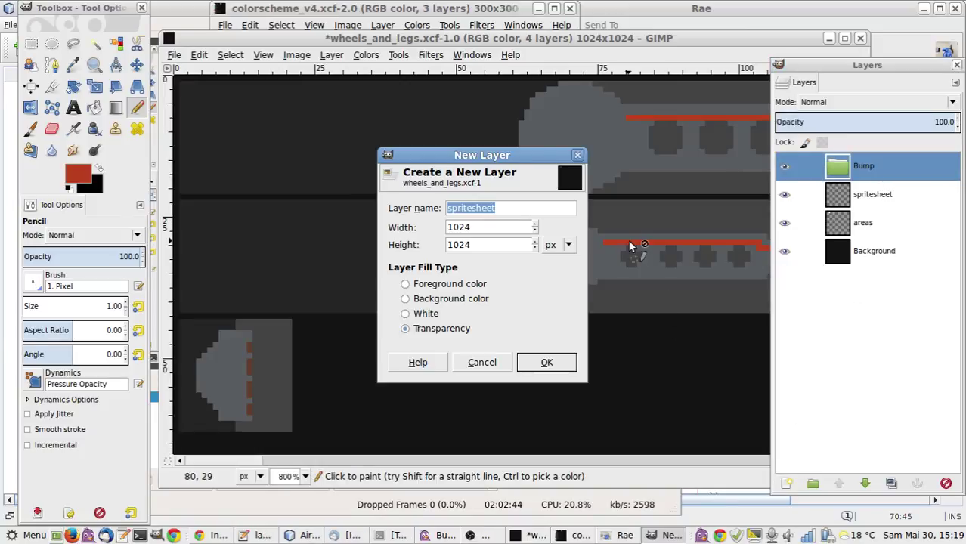
pyautogui.write('Red')
pyautogui.press('BackSpace')
pyautogui.press('BackSpace')
pyautogui.press('BackSpace')
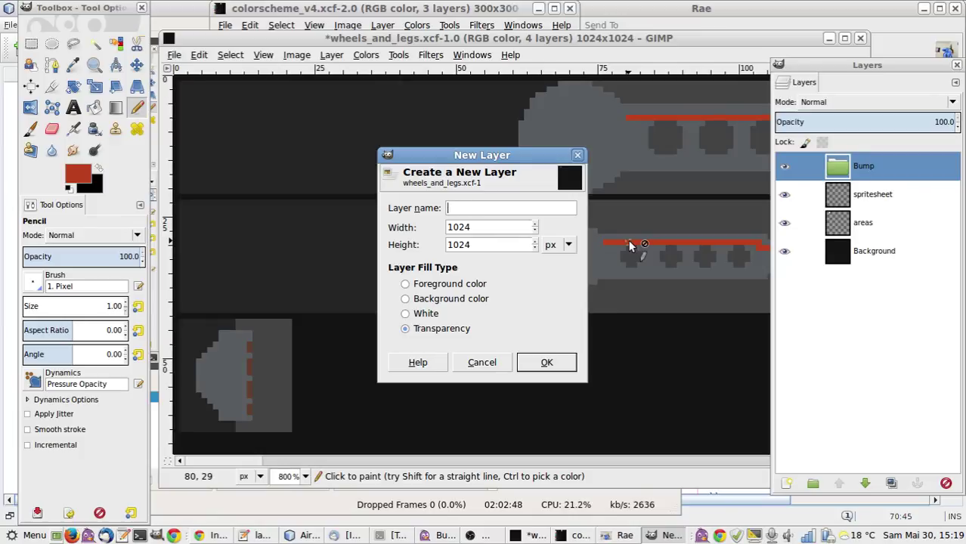
pyautogui.write('Vertical')
pyautogui.press('Return')
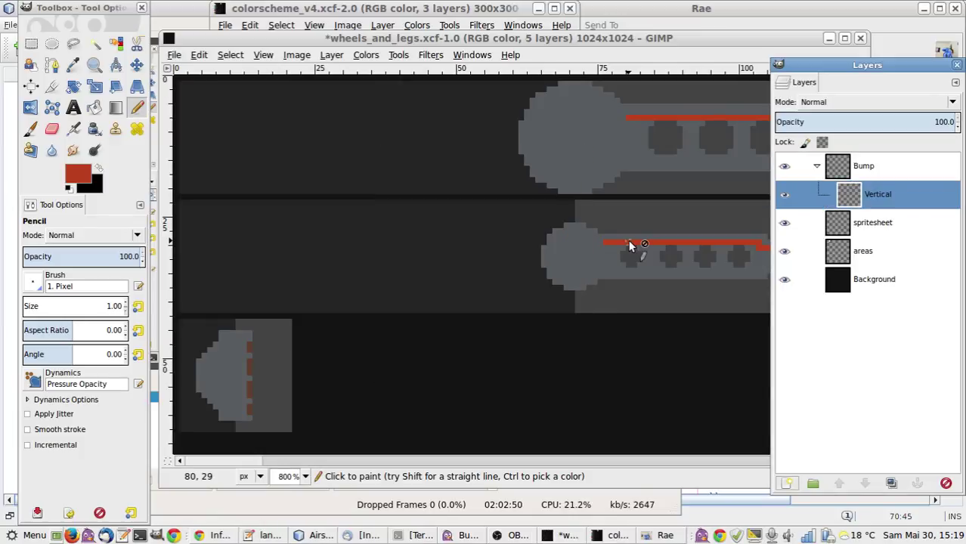
pyautogui.click(787, 483)
pyautogui.write('Ho')
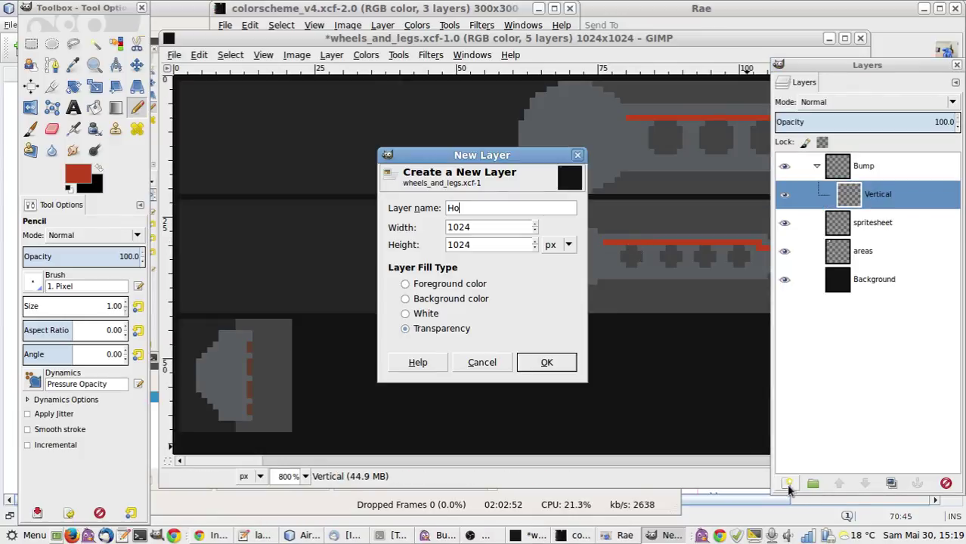
pyautogui.write('rizontal')
pyautogui.press('Return')
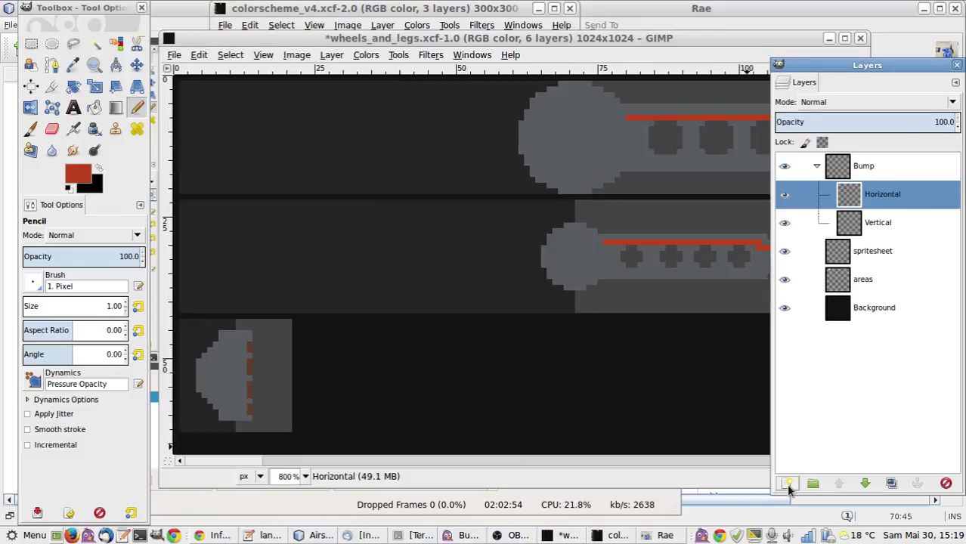
pyautogui.click(787, 484)
pyautogui.write('Shiny')
pyautogui.press('Return')
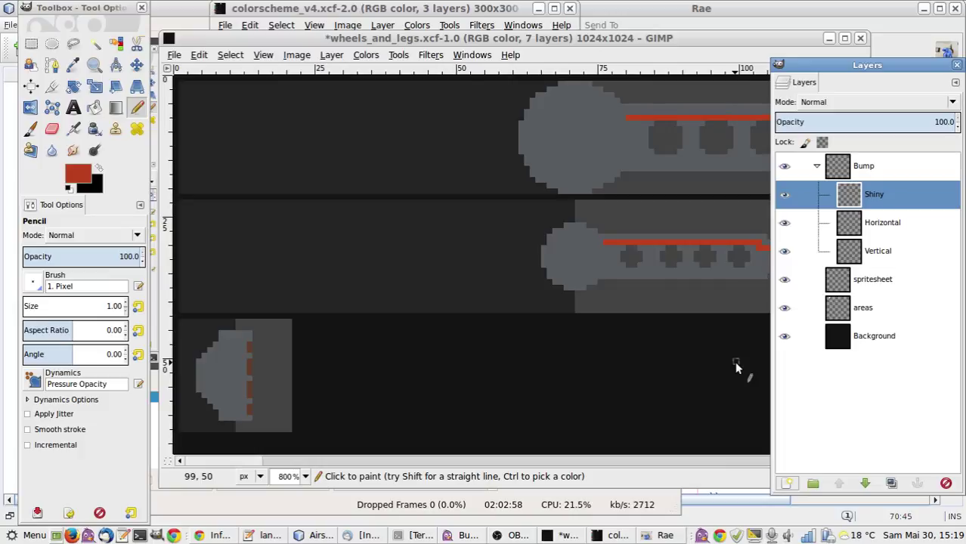
pyautogui.hotkey('ctrl', 'o')
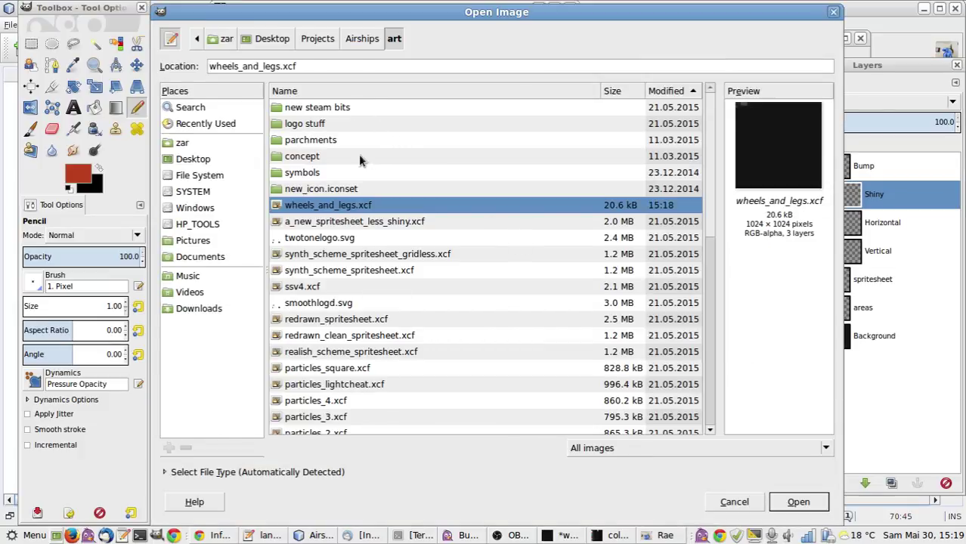
# Open ssv4.xcf from the art folder and reposition its window.
pyautogui.click(360, 174)
pyautogui.click(349, 288)
pyautogui.press('Return')
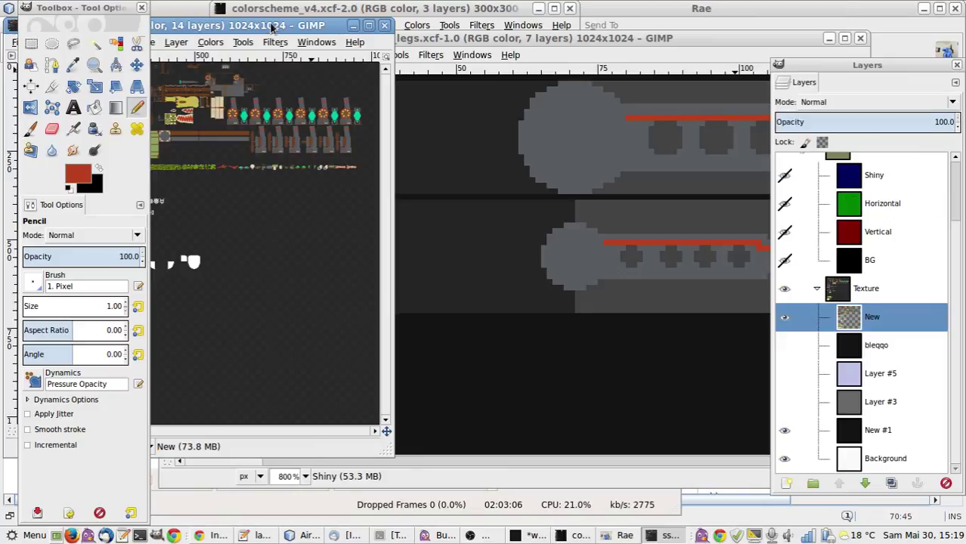
pyautogui.moveTo(493, 18); pyautogui.dragTo(539, 9)
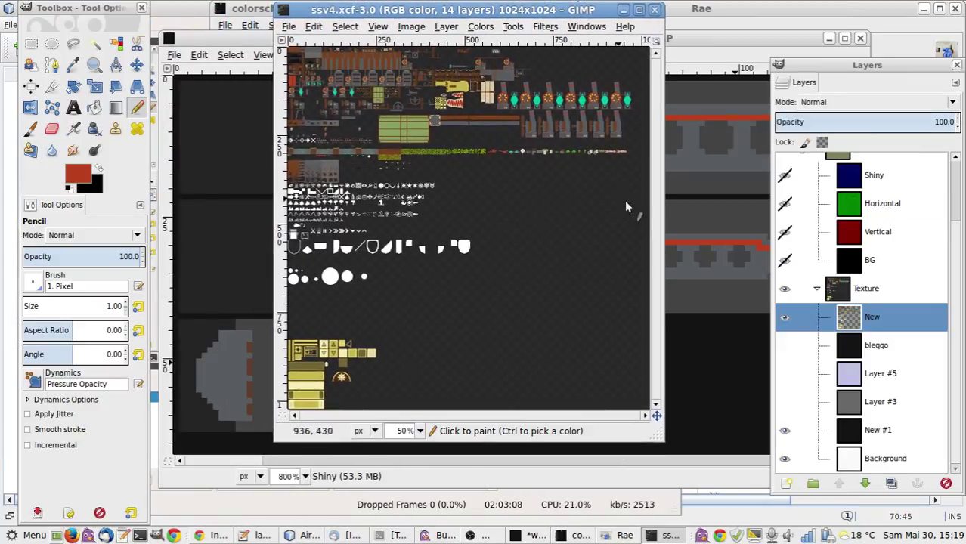
pyautogui.scroll(2, 784, 257)
# Show ssv4's Bump group, pick its dark-red Vertical colour, and return to wheels_and_legs.
pyautogui.click(785, 224)
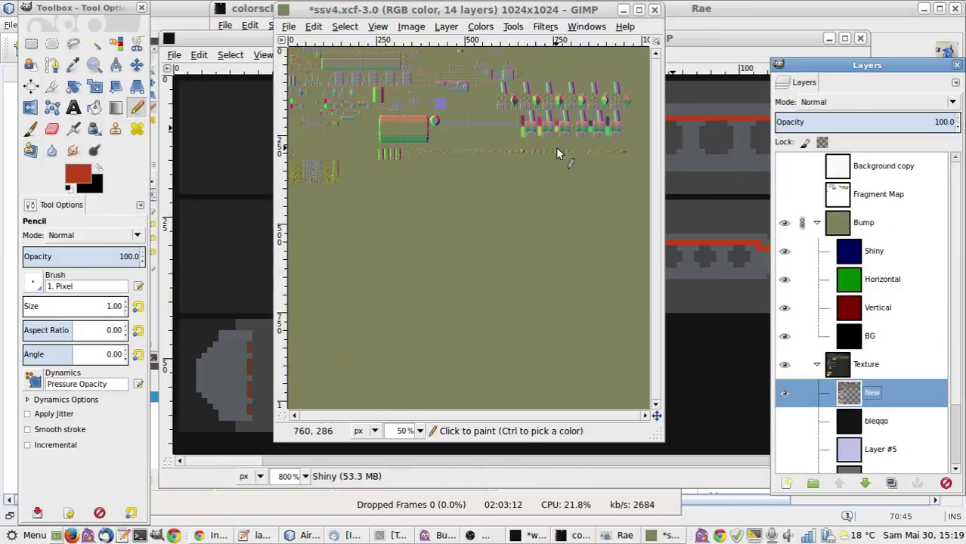
pyautogui.press('r')
pyautogui.scroll(2, 521, 148)
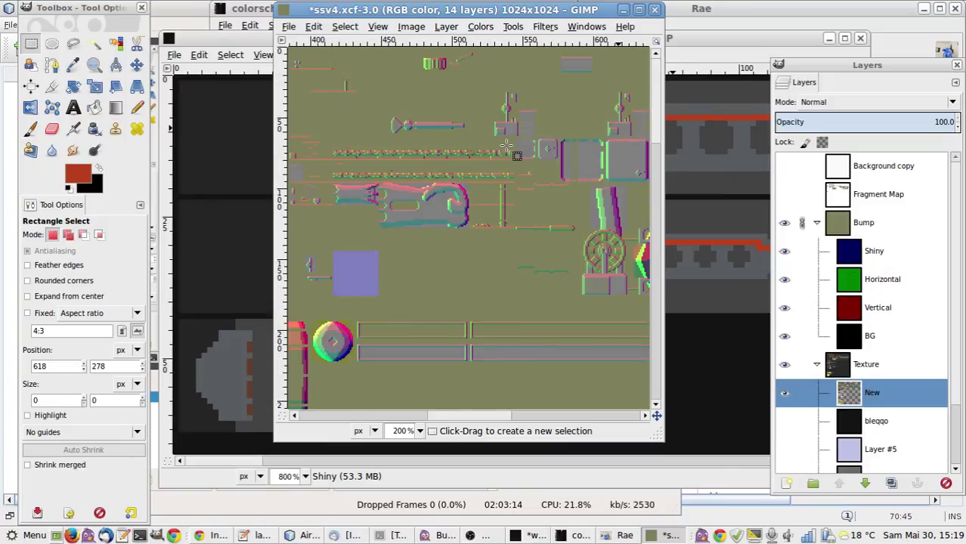
pyautogui.scroll(-3, 496, 317)
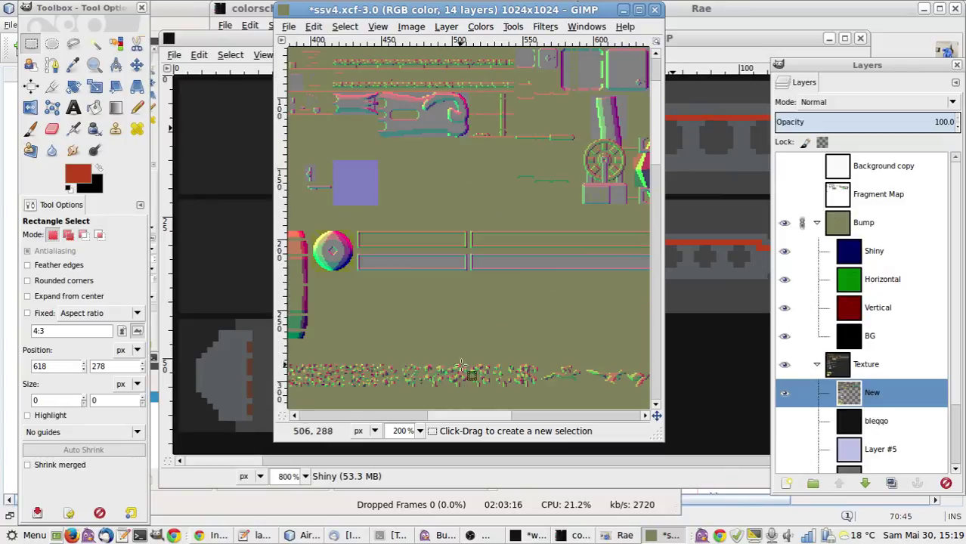
pyautogui.moveTo(442, 414); pyautogui.dragTo(376, 415)
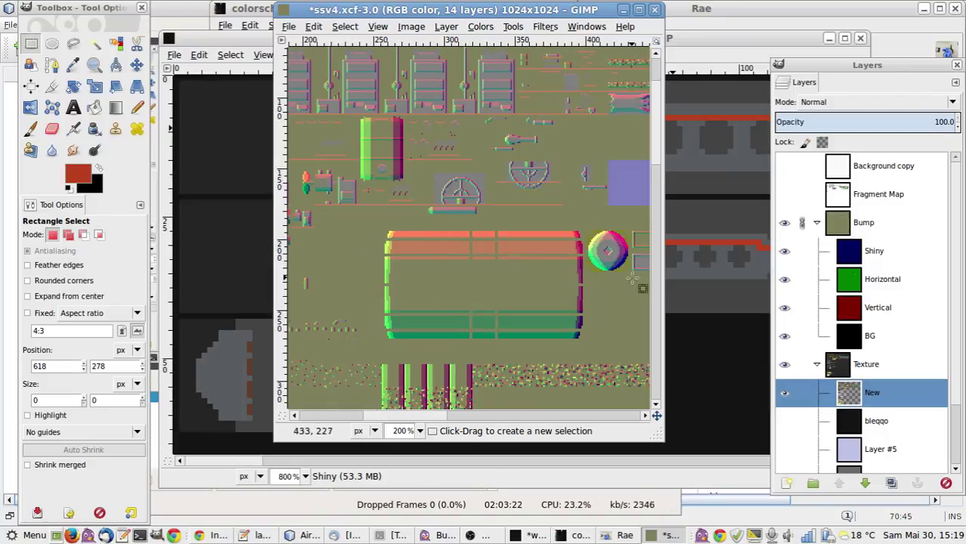
pyautogui.click(853, 310)
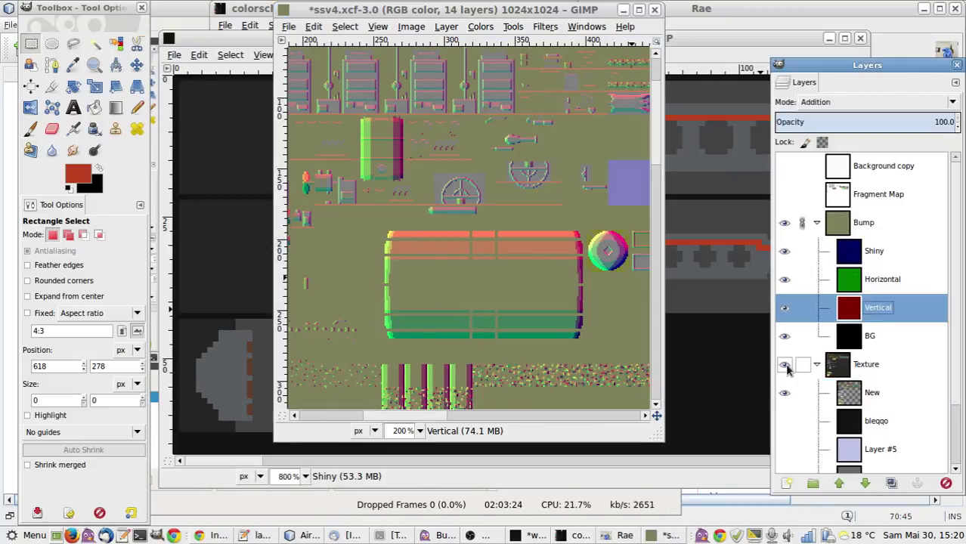
pyautogui.press('o')
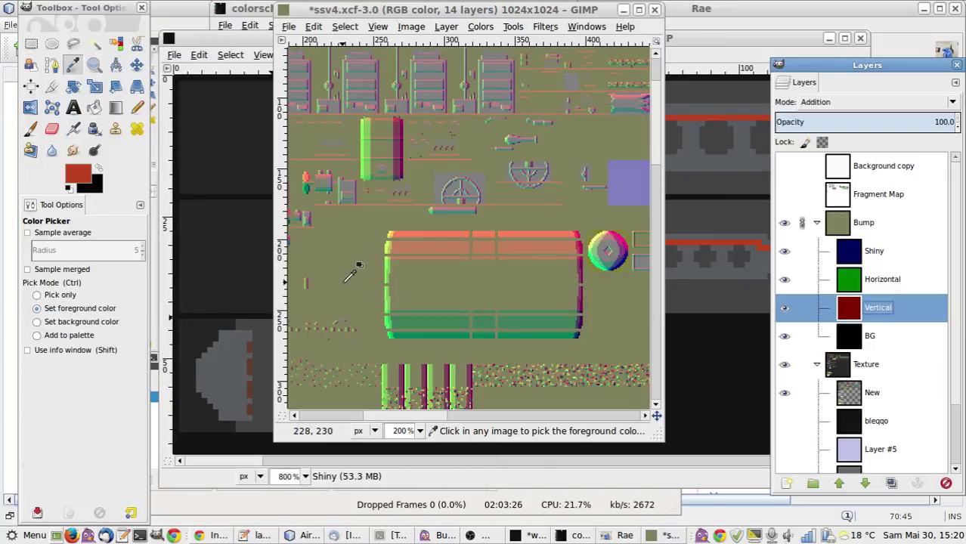
pyautogui.hotkey('alt', 'Tab')
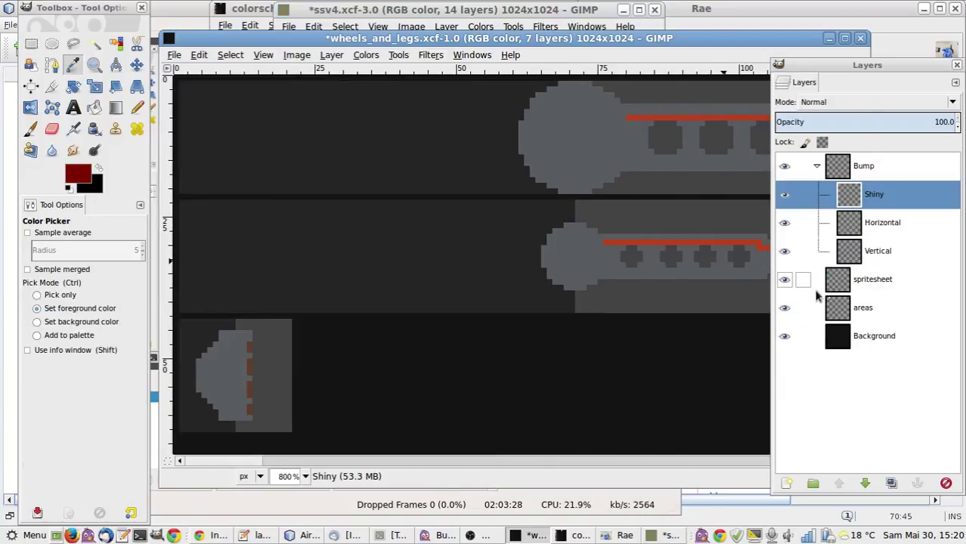
# Fill the Vertical layer dark red and set the Bump group's mode to Screen.
pyautogui.click(845, 254)
pyautogui.hotkey('ctrl', ',')
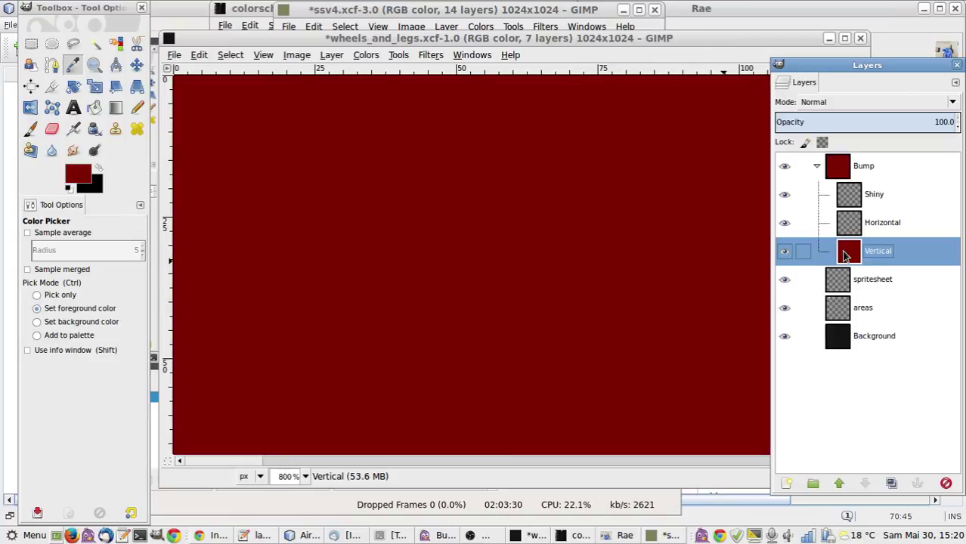
pyautogui.click(856, 166)
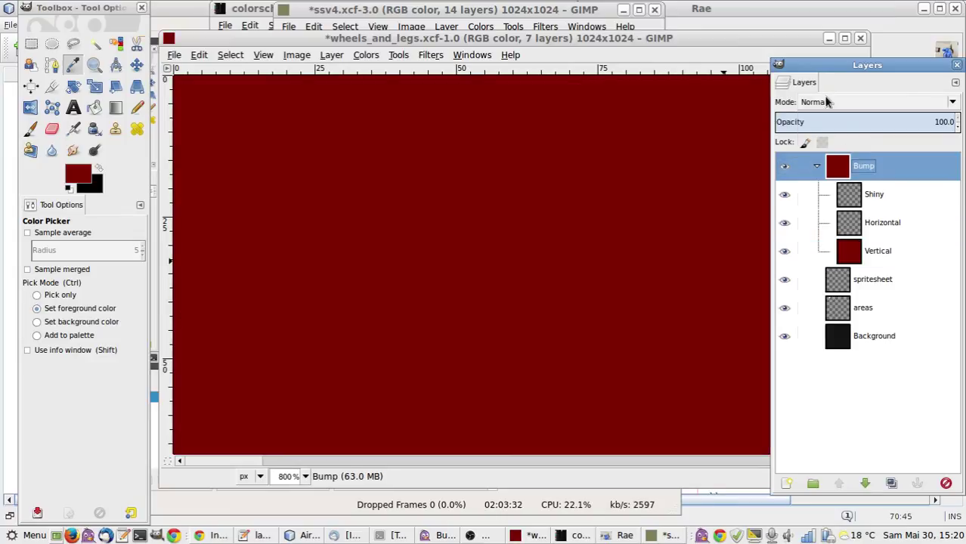
pyautogui.click(827, 102)
pyautogui.click(818, 158)
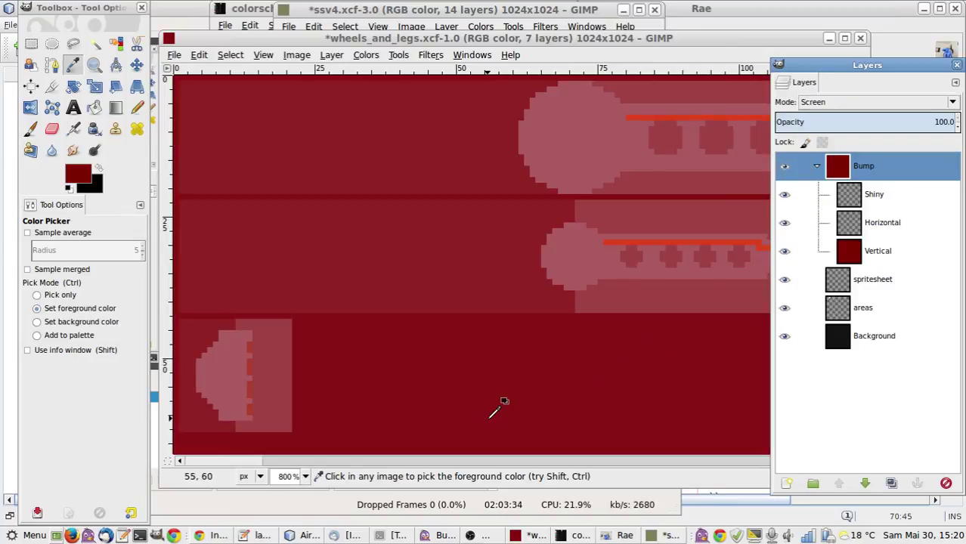
pyautogui.moveTo(253, 462); pyautogui.dragTo(271, 462)
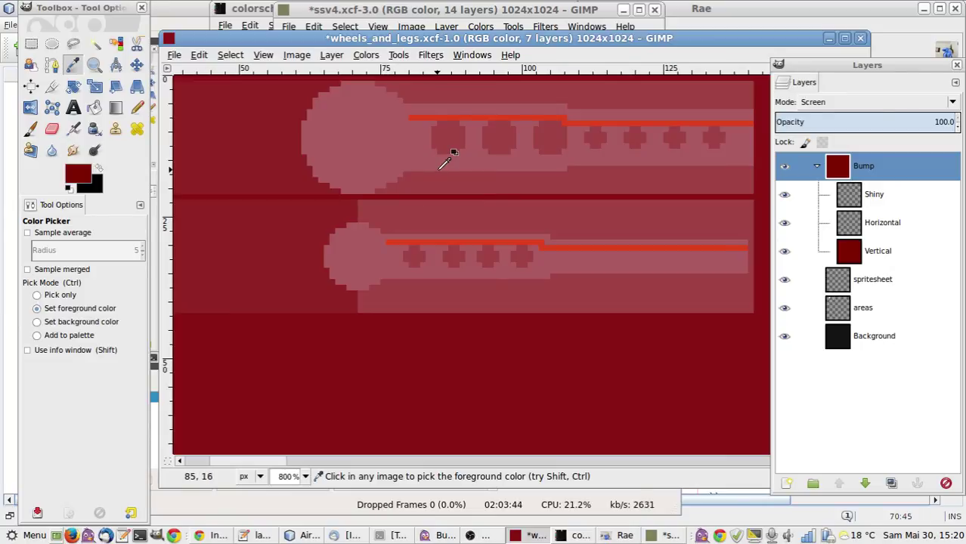
pyautogui.hscroll(-5, 183, 460)
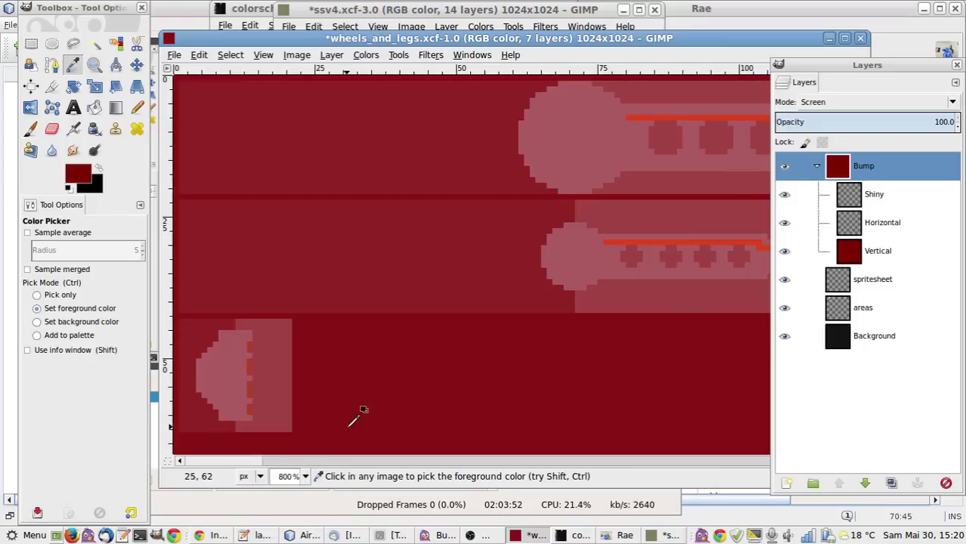
# On the spritesheet layer, pencil grey over red pixels in the half-disc leg's slot column.
pyautogui.click(836, 294)
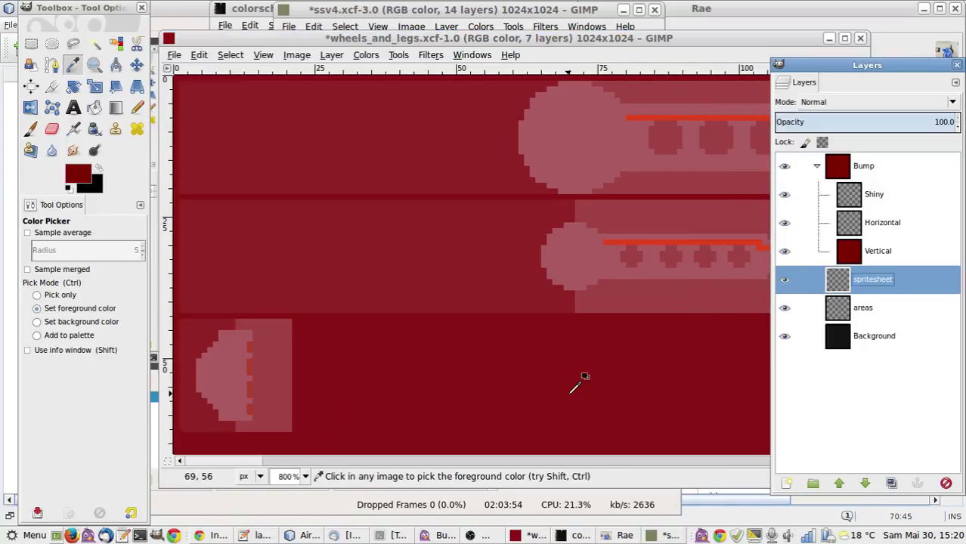
pyautogui.press('r')
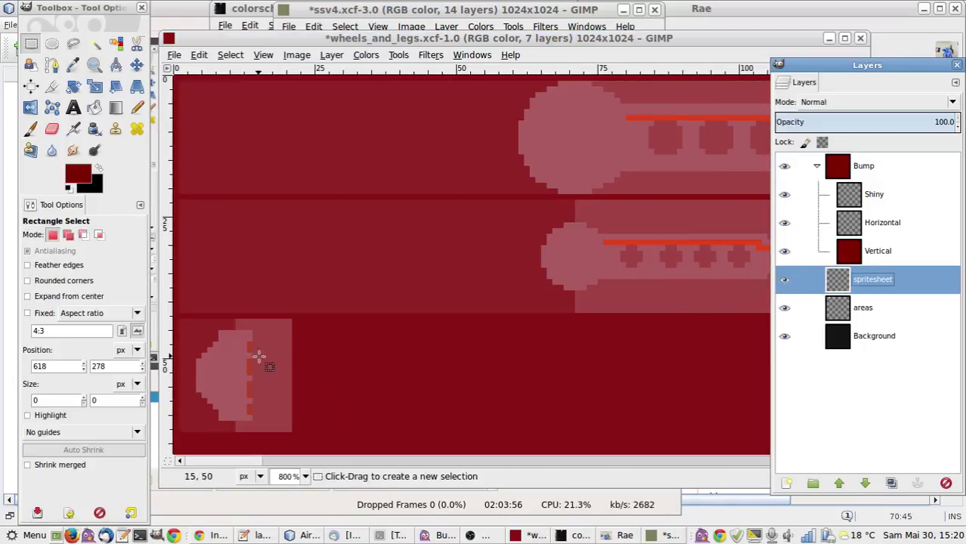
pyautogui.press('o')
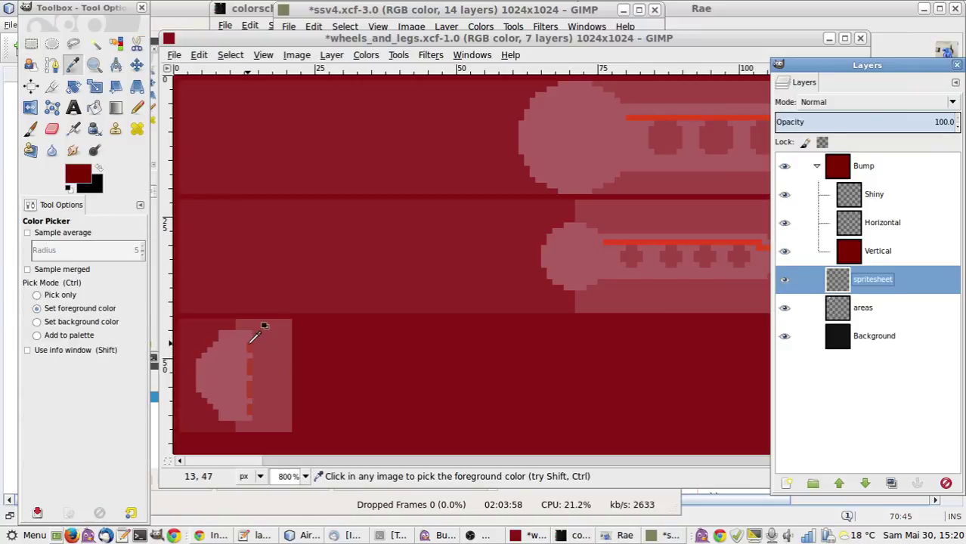
pyautogui.click(254, 342)
pyautogui.press('n')
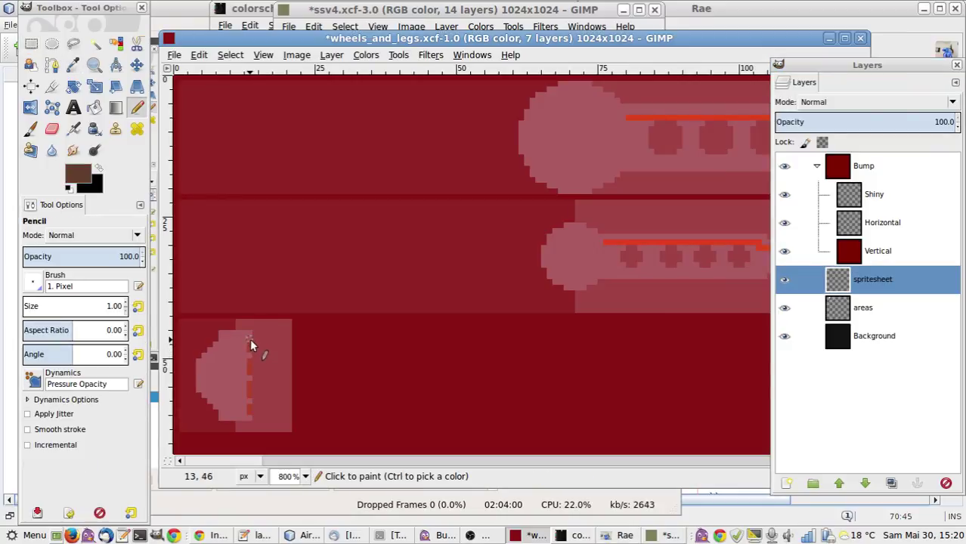
pyautogui.press('o')
pyautogui.click(251, 336)
pyautogui.press('n')
pyautogui.click(251, 392)
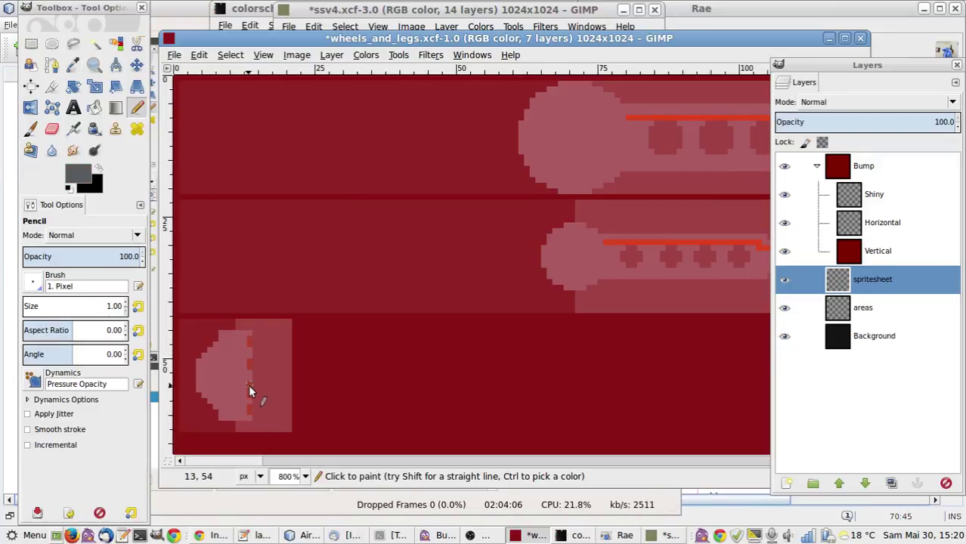
pyautogui.click(251, 389)
pyautogui.press('o')
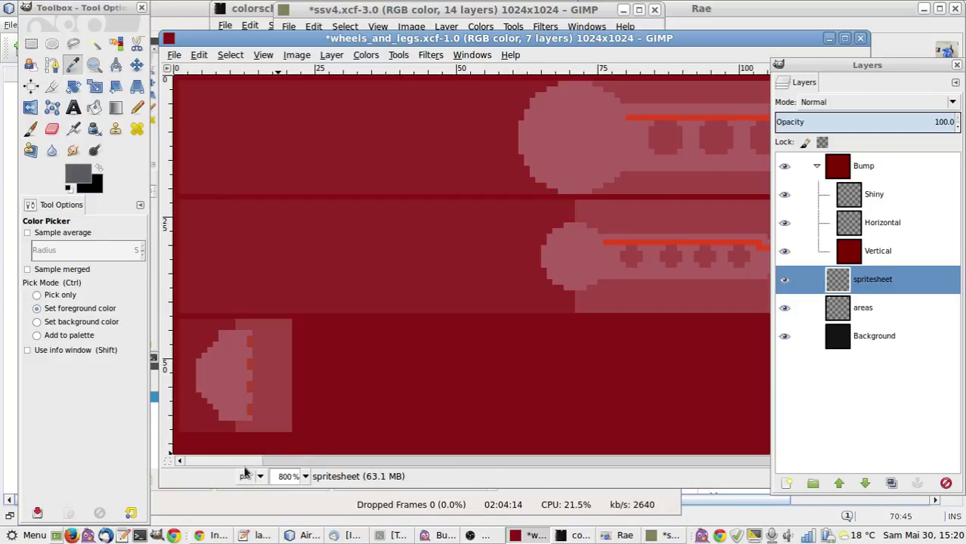
# Make the Vertical layer active and pick its dark red colour from ssv4.
pyautogui.moveTo(243, 462); pyautogui.dragTo(260, 464)
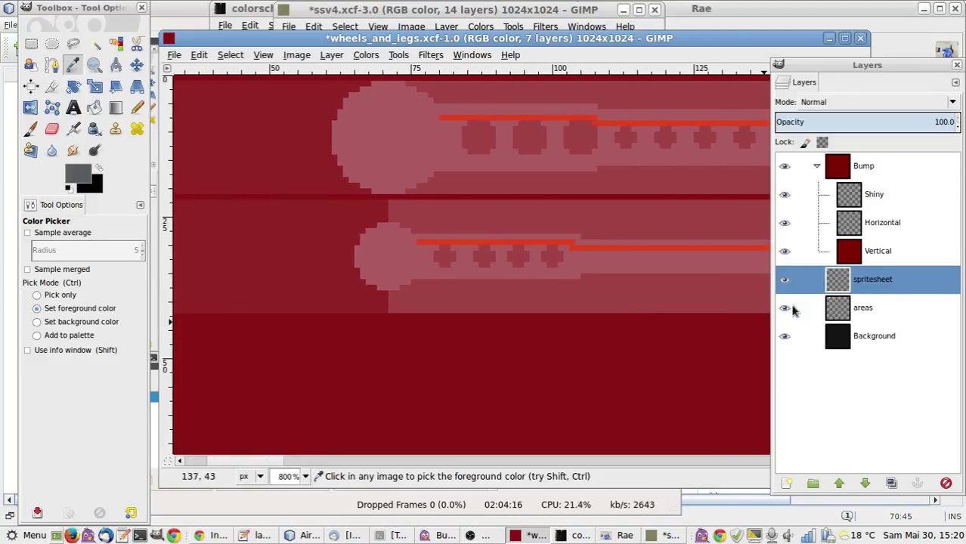
pyautogui.click(846, 250)
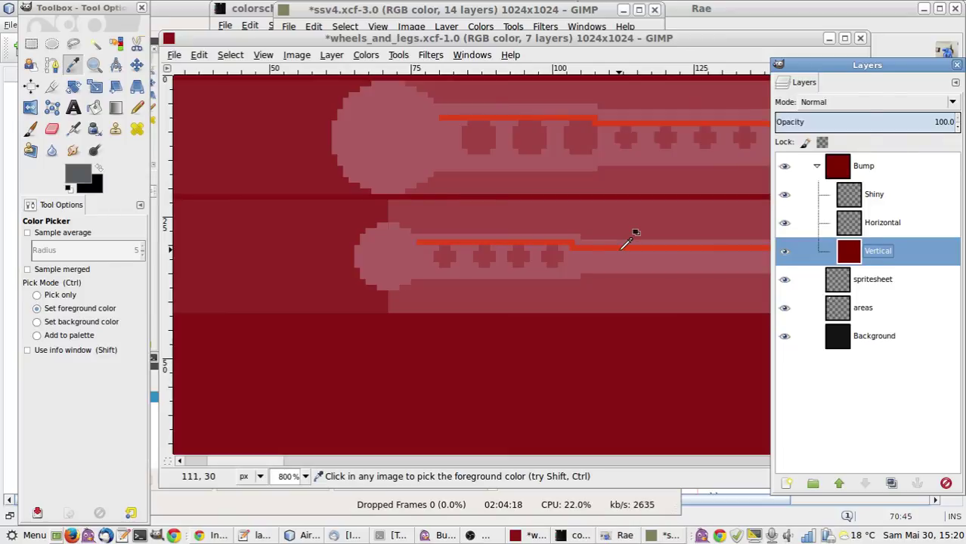
pyautogui.hotkey('alt', 'Tab')
pyautogui.hotkey('alt', 'Tab')
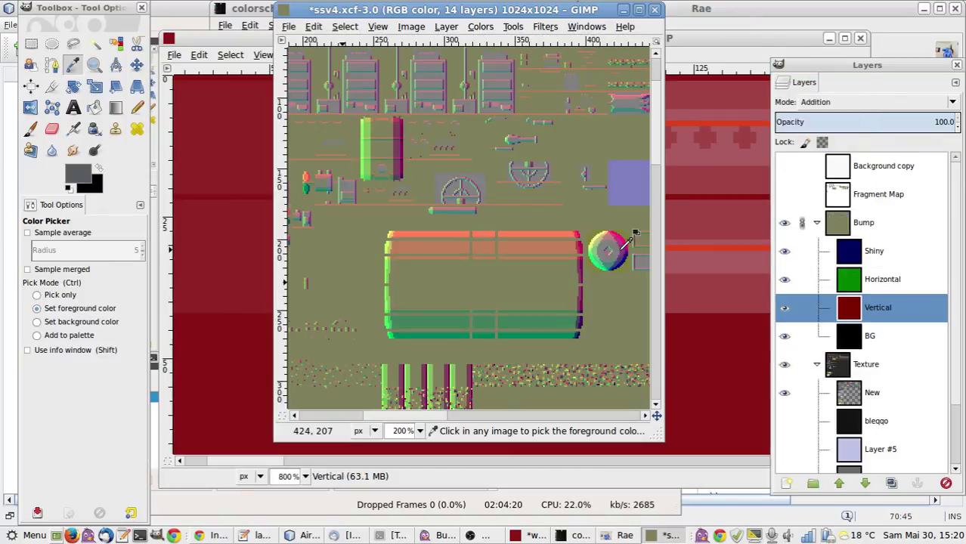
pyautogui.click(542, 246)
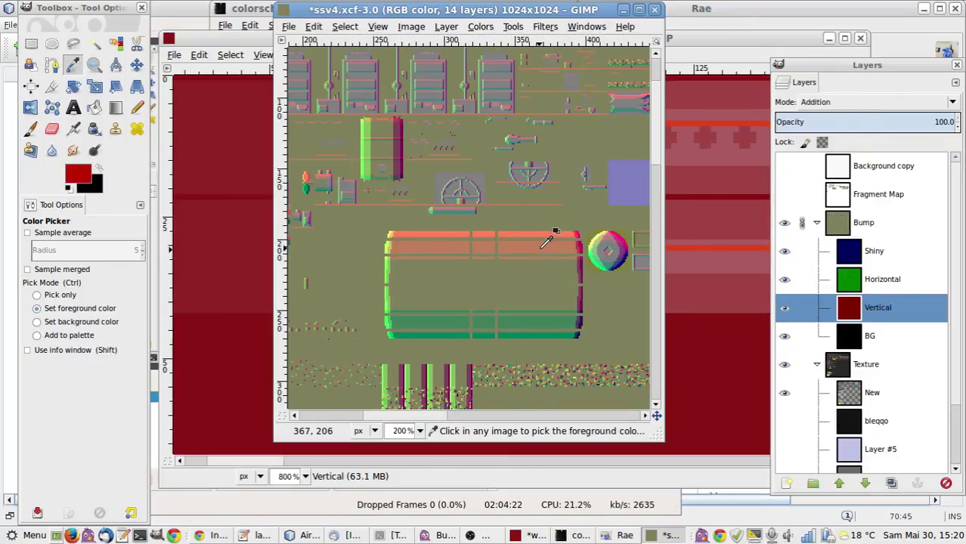
pyautogui.hotkey('alt', 'Tab')
pyautogui.press('n')
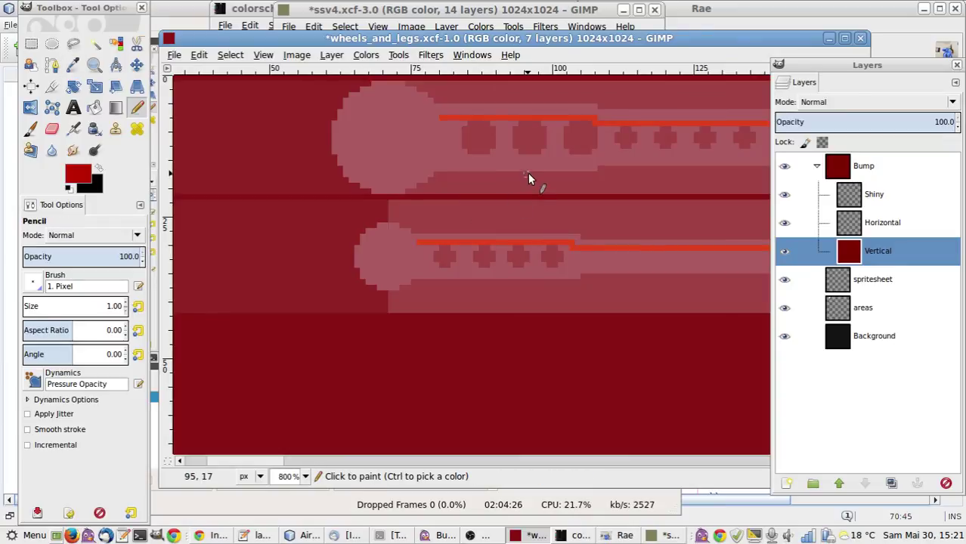
pyautogui.moveTo(524, 46); pyautogui.dragTo(466, 57)
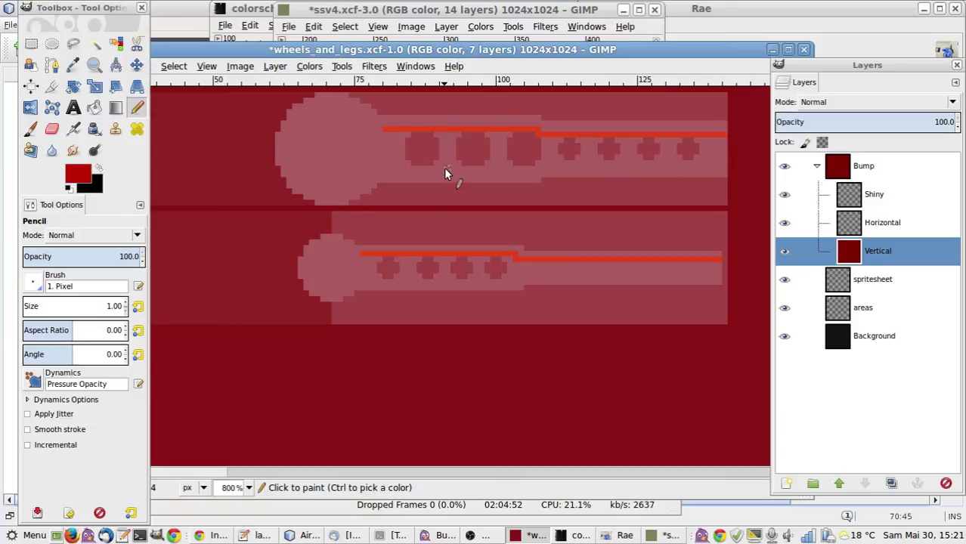
# Fill a one-pixel strip above the top red stripe with the pink highlight colour.
pyautogui.press('r')
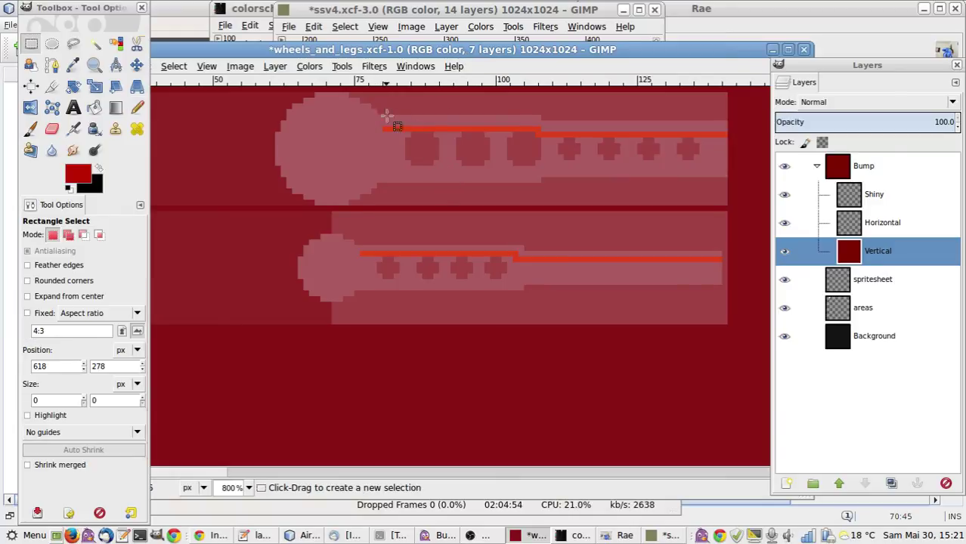
pyautogui.moveTo(542, 121); pyautogui.dragTo(730, 122)
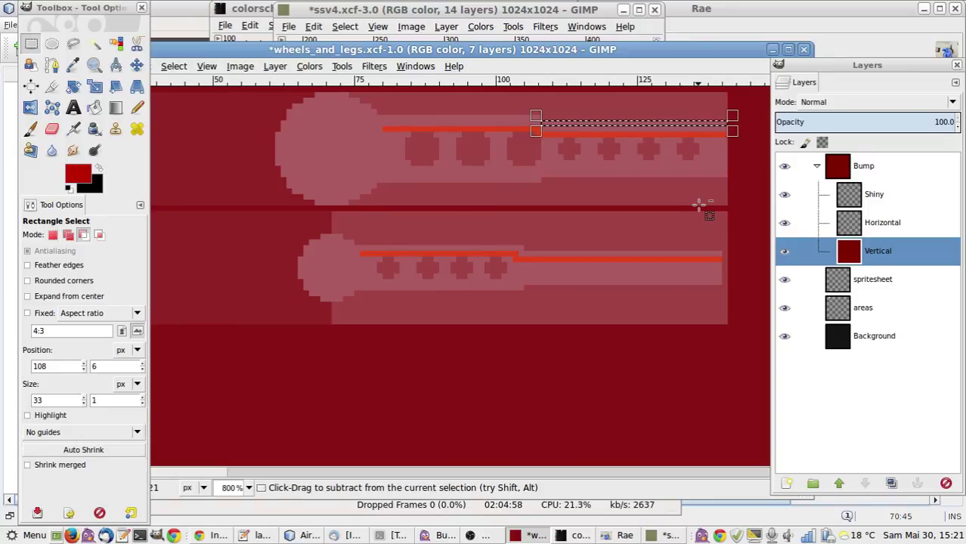
pyautogui.click(697, 204)
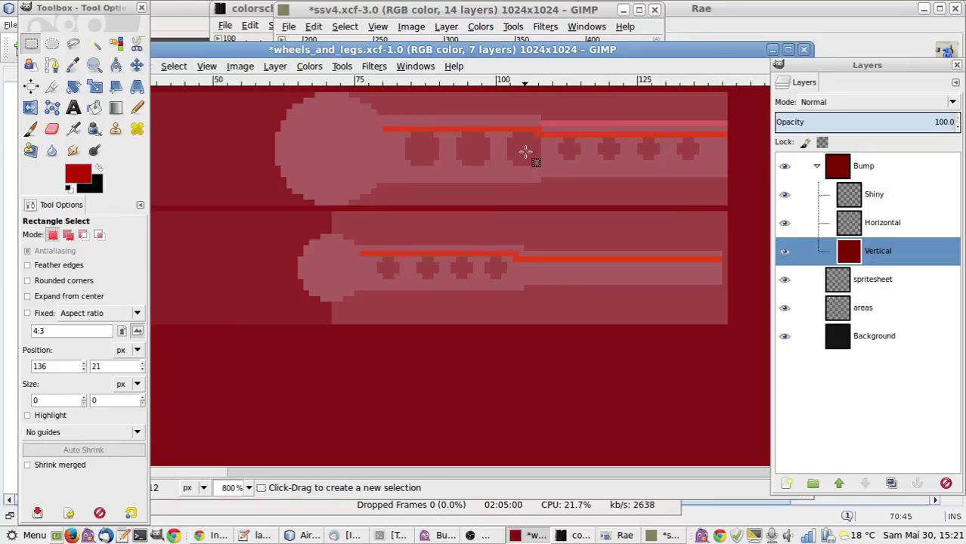
pyautogui.moveTo(384, 116); pyautogui.dragTo(540, 120)
pyautogui.hotkey('ctrl', ',')
pyautogui.hotkey('ctrl', 'shift', 'a')
# Pencil pink edge pixels along the wheel's upper-left outline, undoing a misplaced stroke under a hole.
pyautogui.press('n')
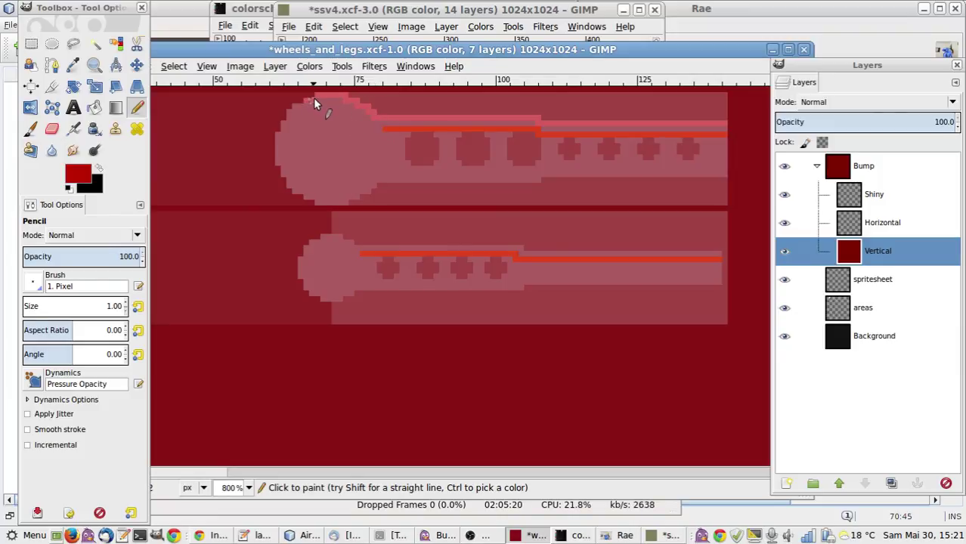
pyautogui.click(284, 125)
pyautogui.moveTo(284, 130); pyautogui.dragTo(282, 133)
pyautogui.moveTo(406, 161); pyautogui.dragTo(429, 168)
pyautogui.hotkey('ctrl', 'z')
pyautogui.press('ctrl')
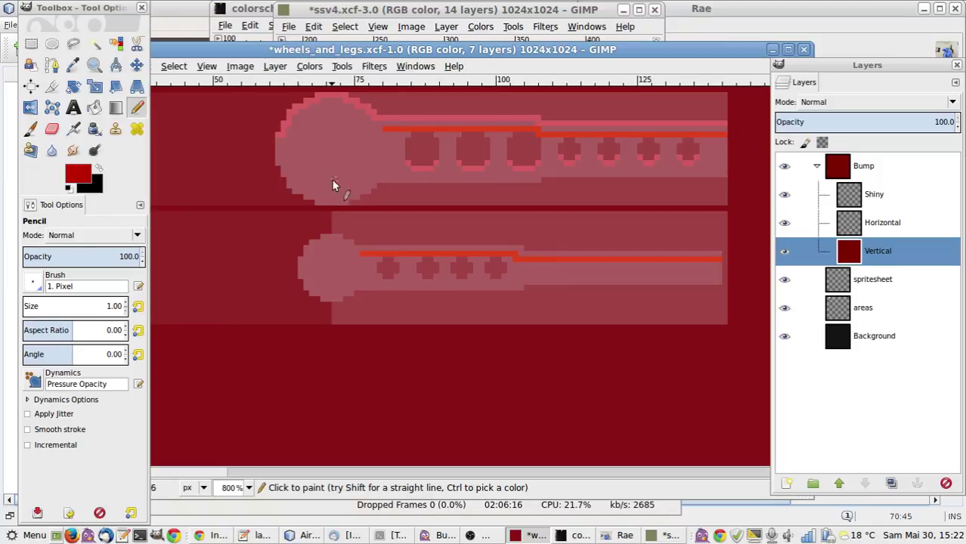
pyautogui.press('e')
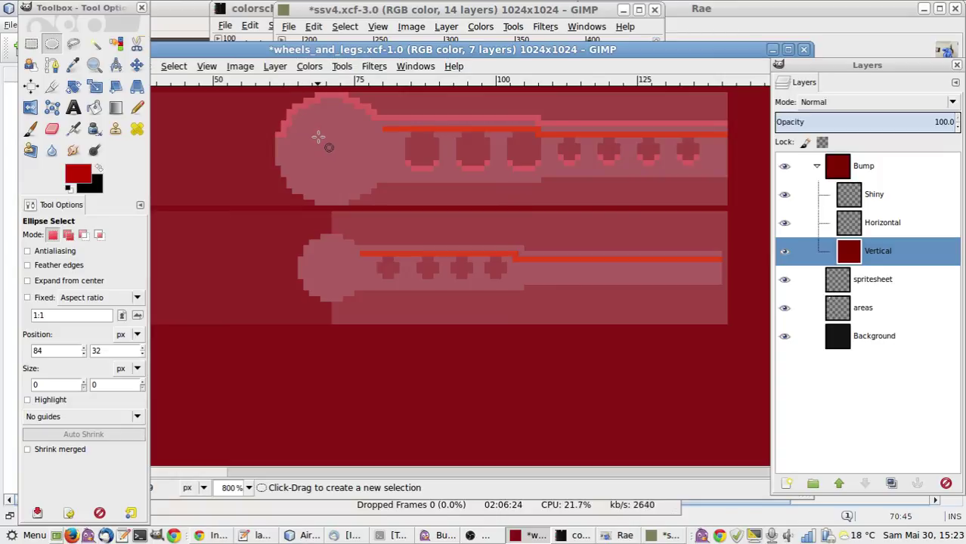
# Create a new Shiny #1 layer above the Bump group.
pyautogui.click(786, 483)
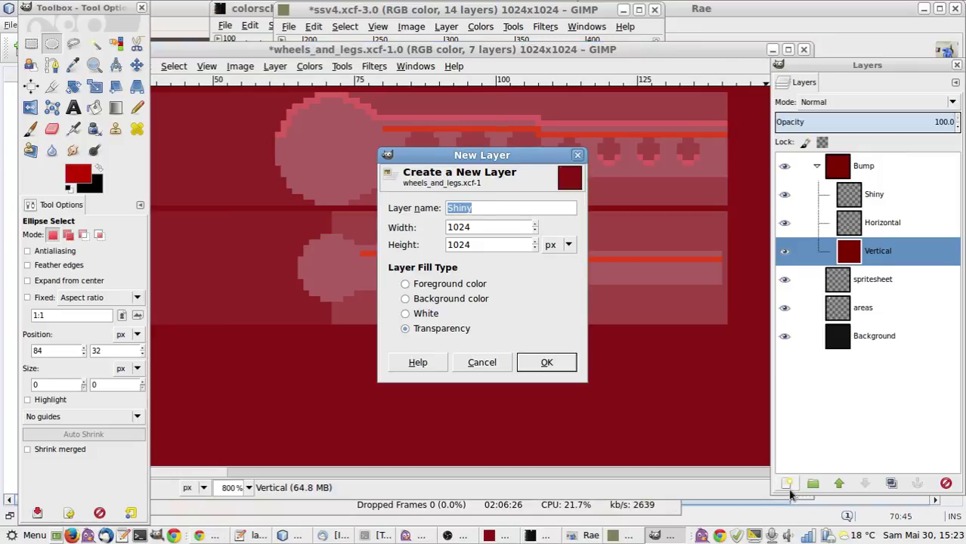
pyautogui.click(545, 362)
pyautogui.moveTo(843, 249); pyautogui.dragTo(851, 166)
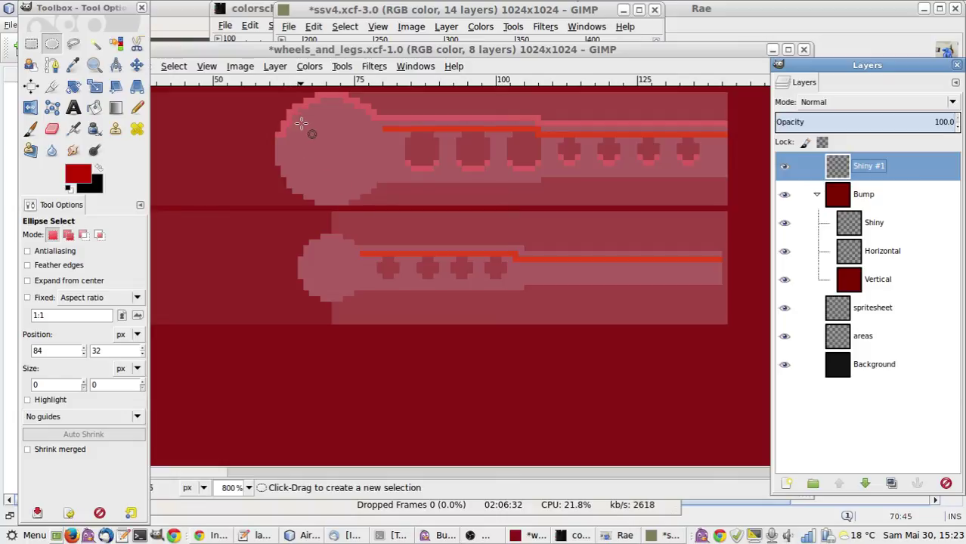
# Fill a black circle over the wheel hub and set Shiny #1 opacity to 20.
pyautogui.moveTo(304, 127); pyautogui.dragTo(353, 178)
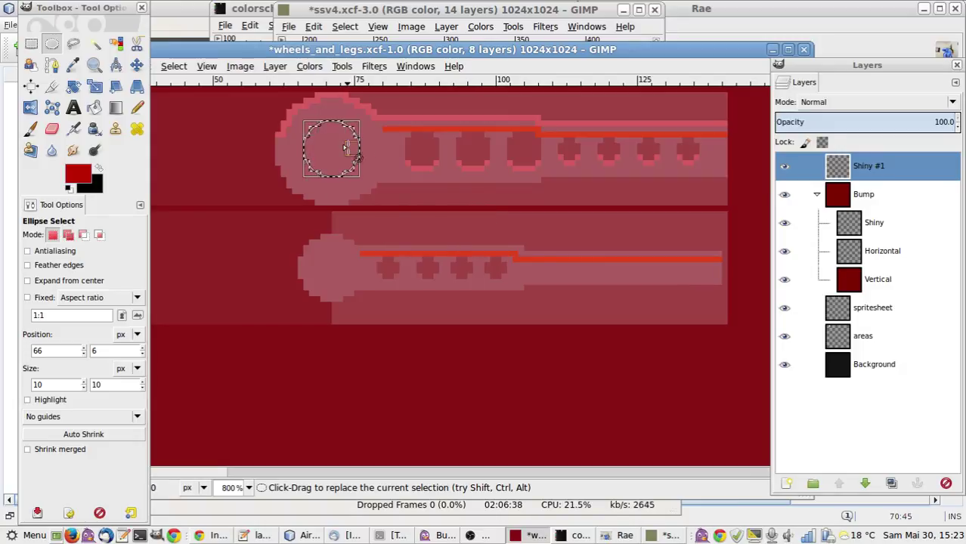
pyautogui.hotkey('ctrl', '.')
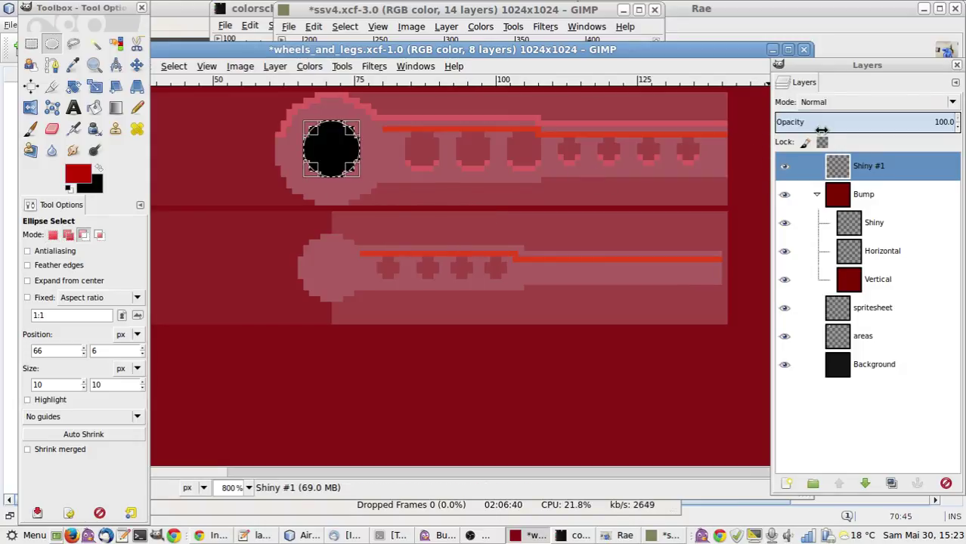
pyautogui.click(655, 189)
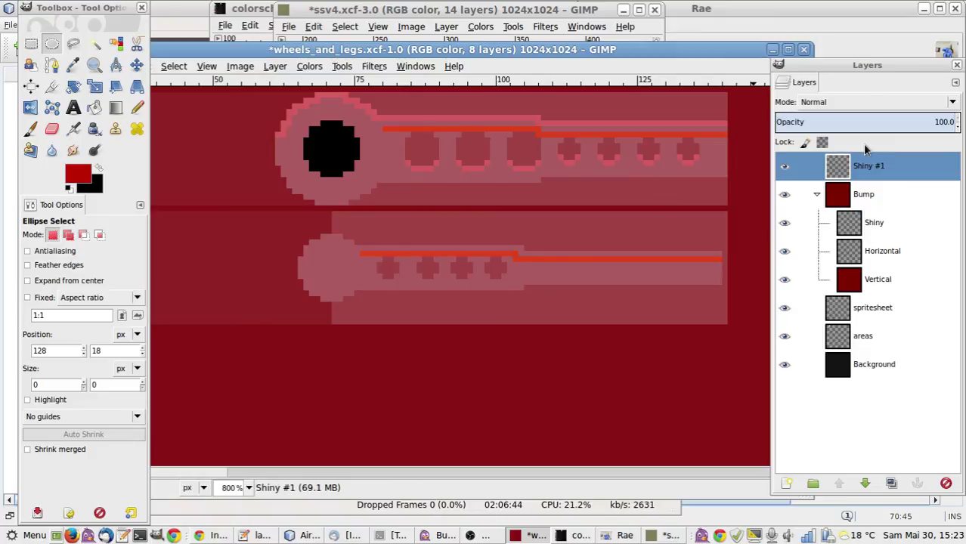
pyautogui.click(931, 126)
pyautogui.write('20')
pyautogui.press('Return')
pyautogui.click(698, 212)
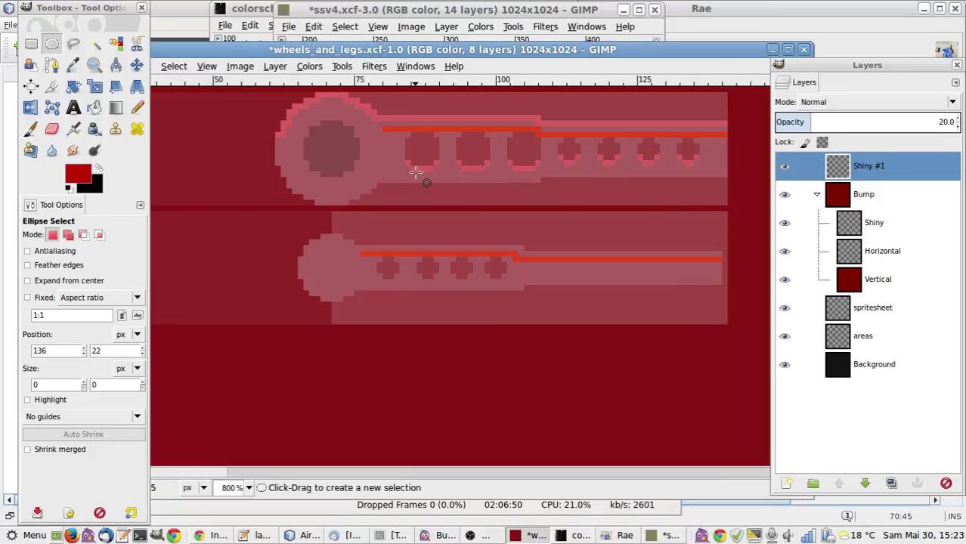
pyautogui.click(785, 167)
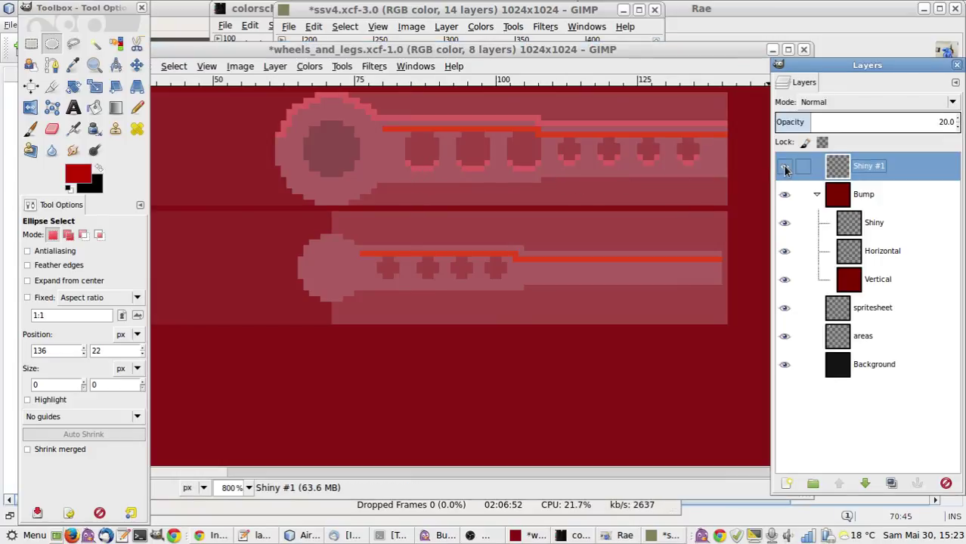
pyautogui.click(676, 154)
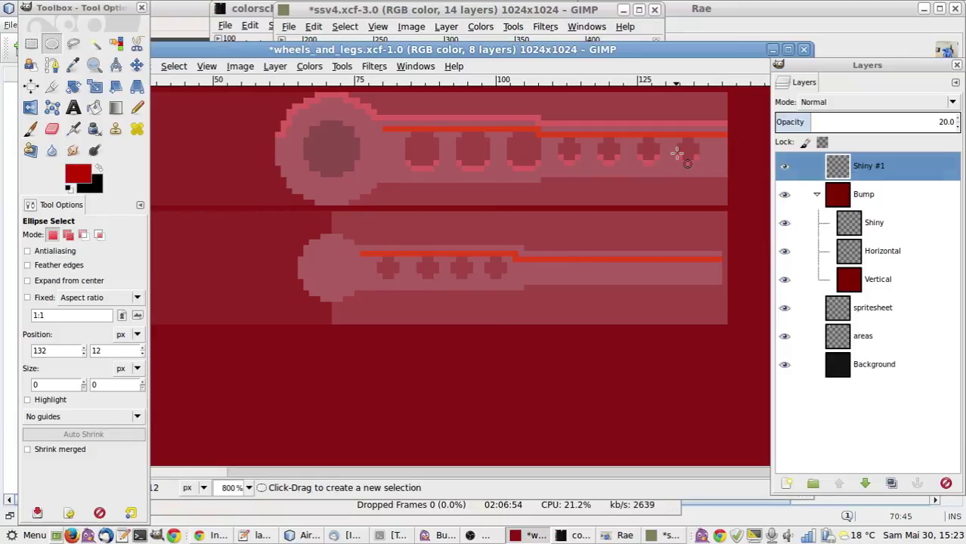
# On the Vertical layer, pencil a pink edge along the bottom of the hub circle.
pyautogui.click(847, 281)
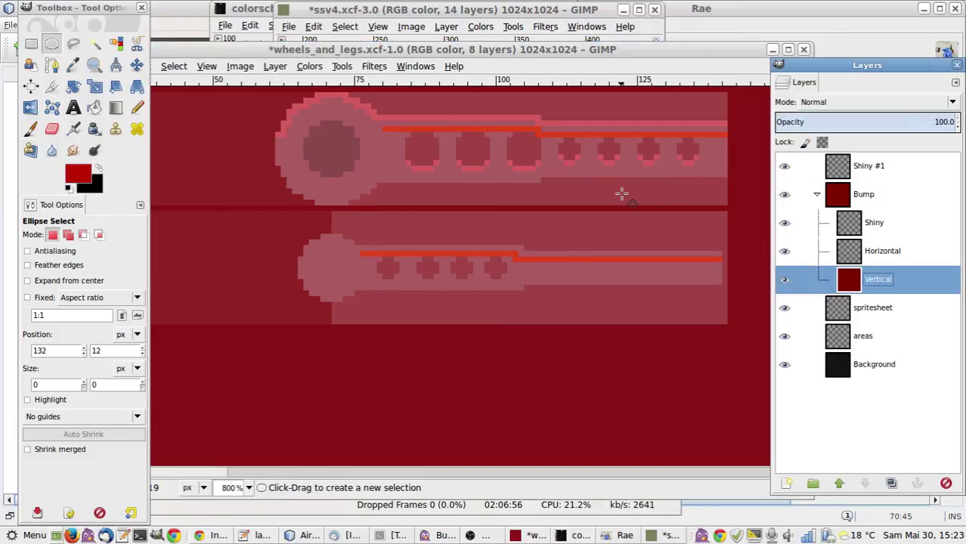
pyautogui.press('o')
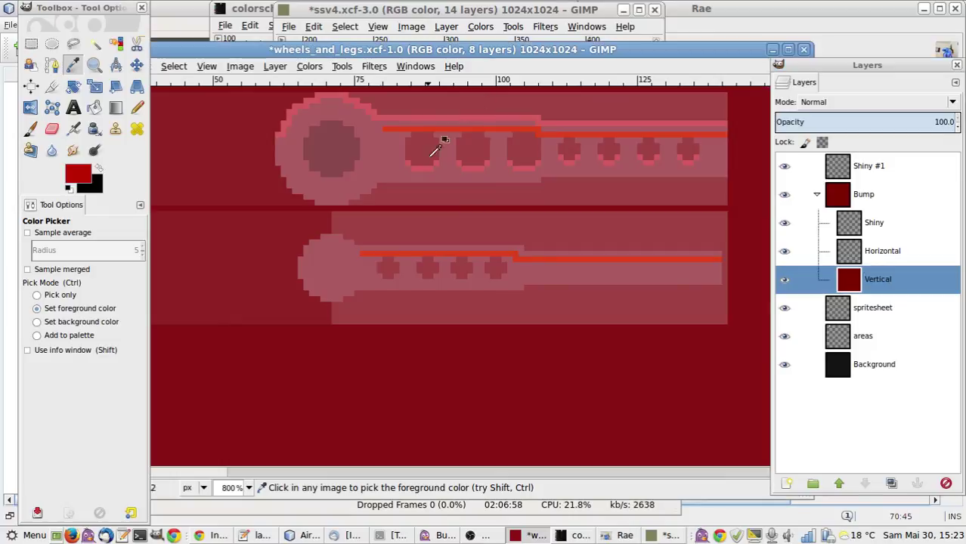
pyautogui.press('n')
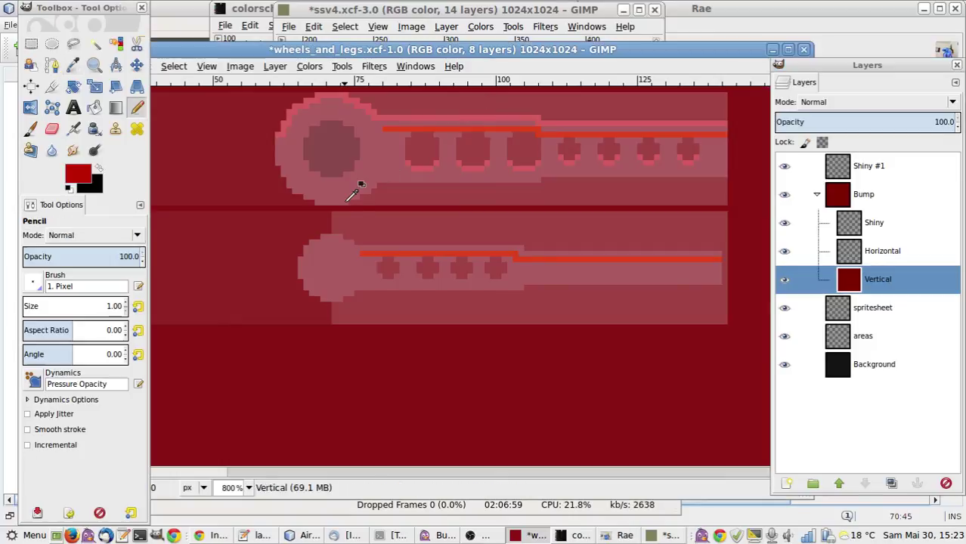
pyautogui.click(320, 172)
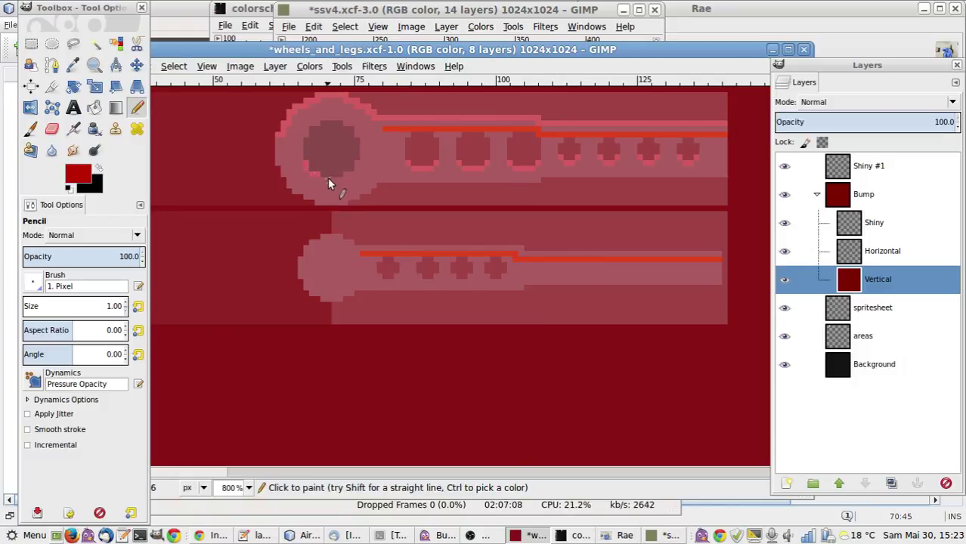
pyautogui.moveTo(319, 180); pyautogui.dragTo(347, 176)
# Pick the dark red normal colour from ssv4 and paint a dark edge along the hub's top.
pyautogui.hotkey('alt', 'Tab')
pyautogui.hotkey('alt', 'Tab')
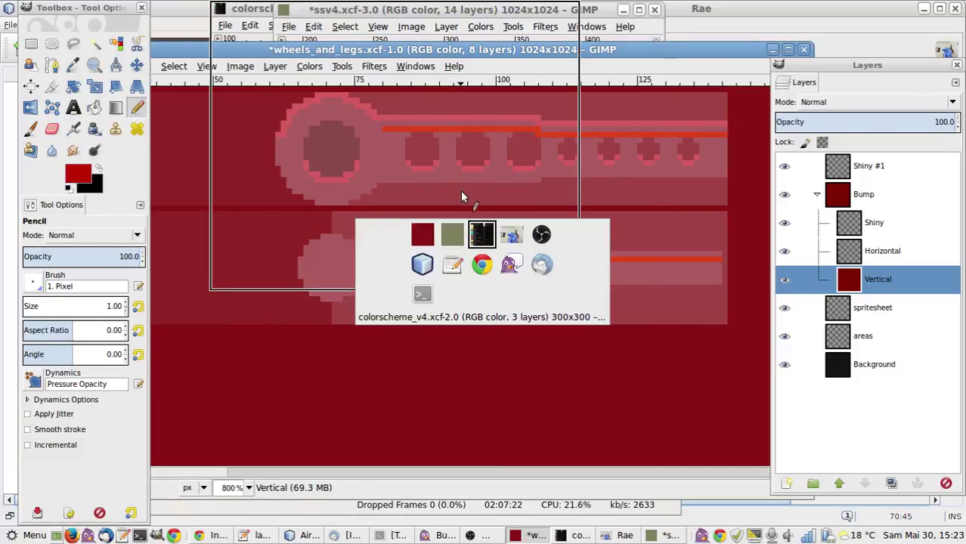
pyautogui.hotkey('alt', 'shift', 'Tab')
pyautogui.press('o')
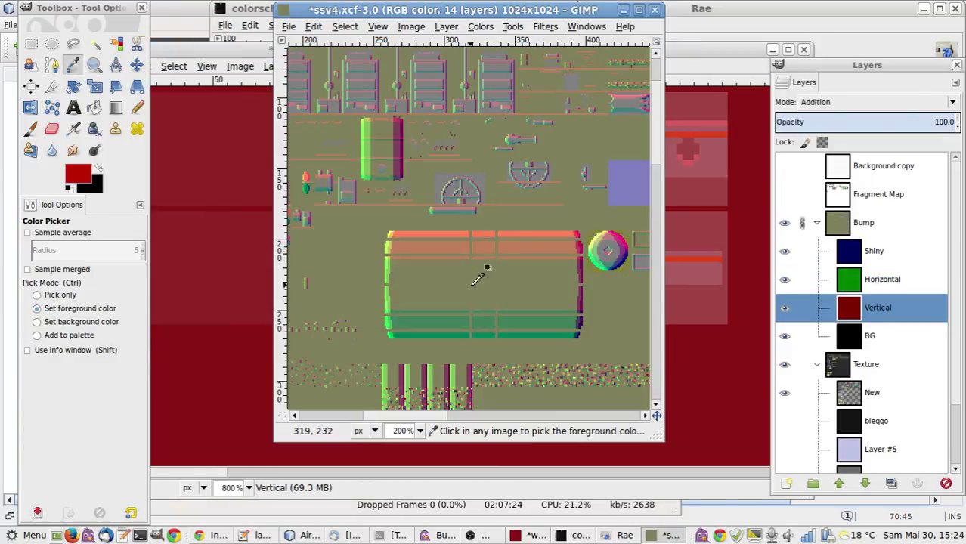
pyautogui.click(457, 316)
pyautogui.hotkey('alt', 'Tab')
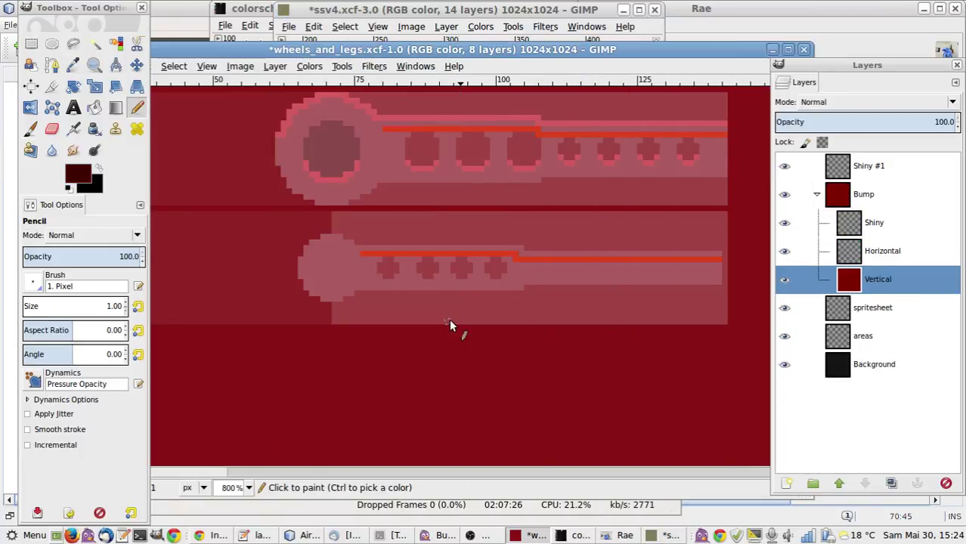
pyautogui.press('n')
pyautogui.click(310, 128)
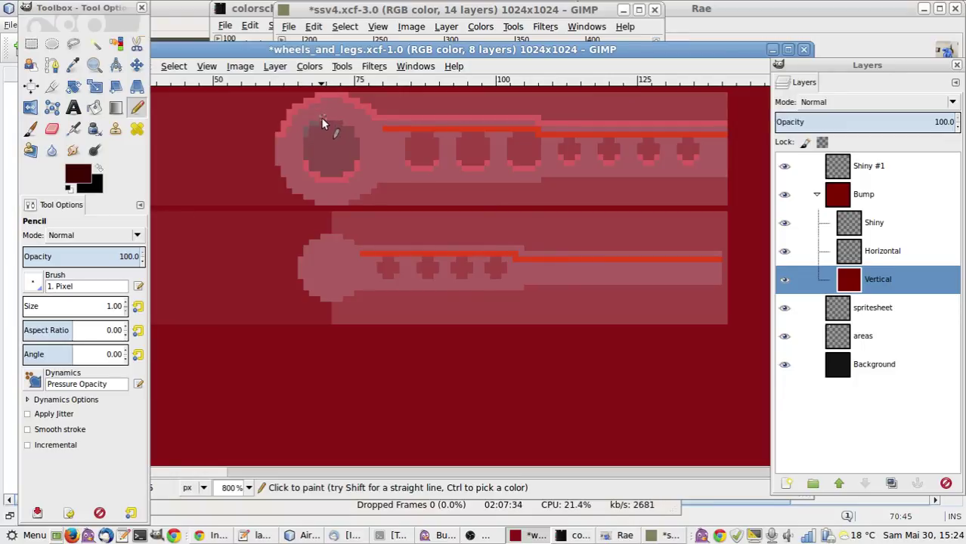
pyautogui.moveTo(319, 117); pyautogui.dragTo(347, 121)
# Undo the dark stroke, then select the pink edge pixels by colour at threshold 0 and copy-paste them.
pyautogui.hotkey('ctrl', 'z')
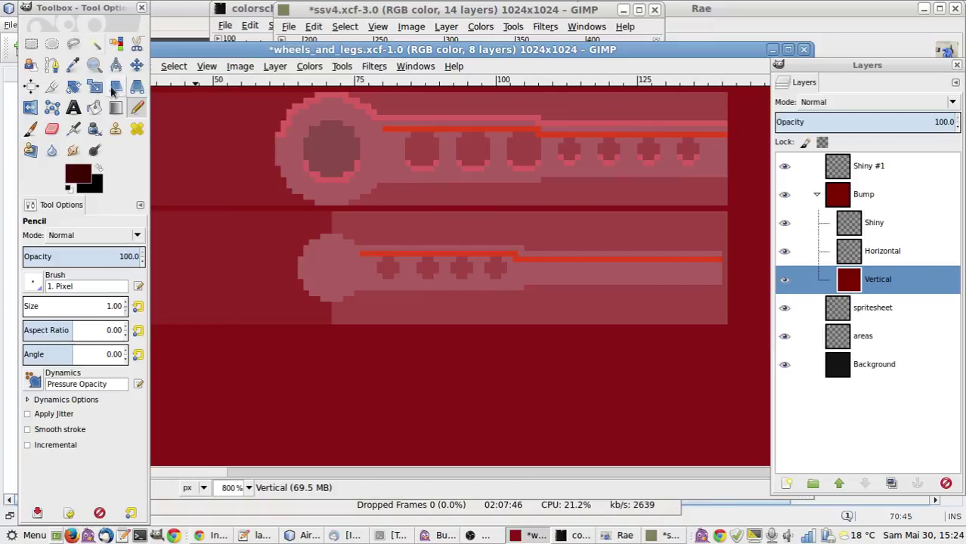
pyautogui.click(116, 44)
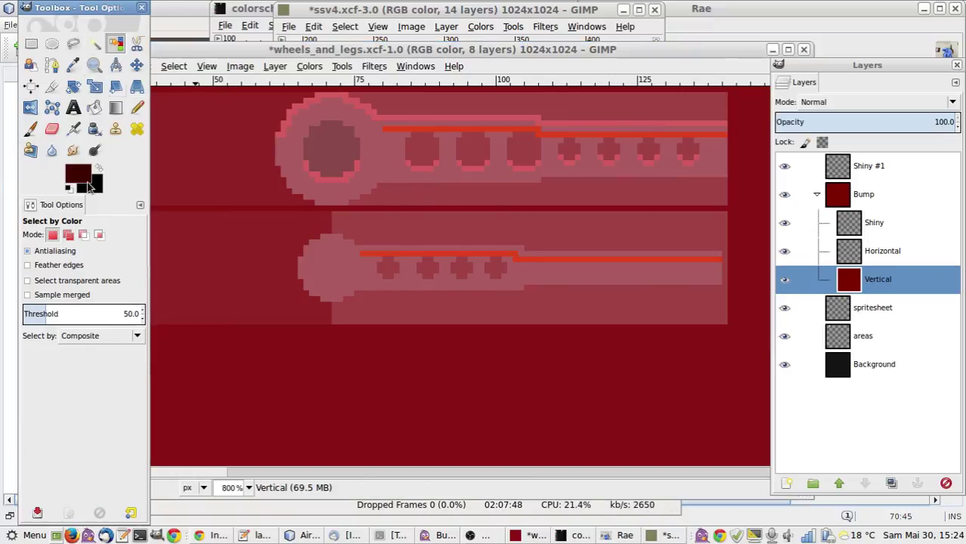
pyautogui.click(124, 316)
pyautogui.press('BackSpace')
pyautogui.write('0')
pyautogui.press('Return')
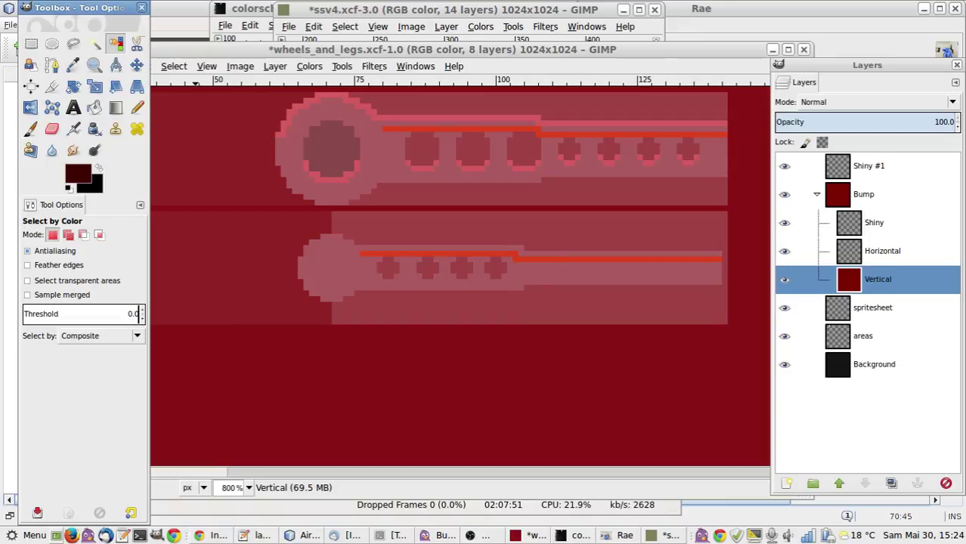
pyautogui.click(385, 121)
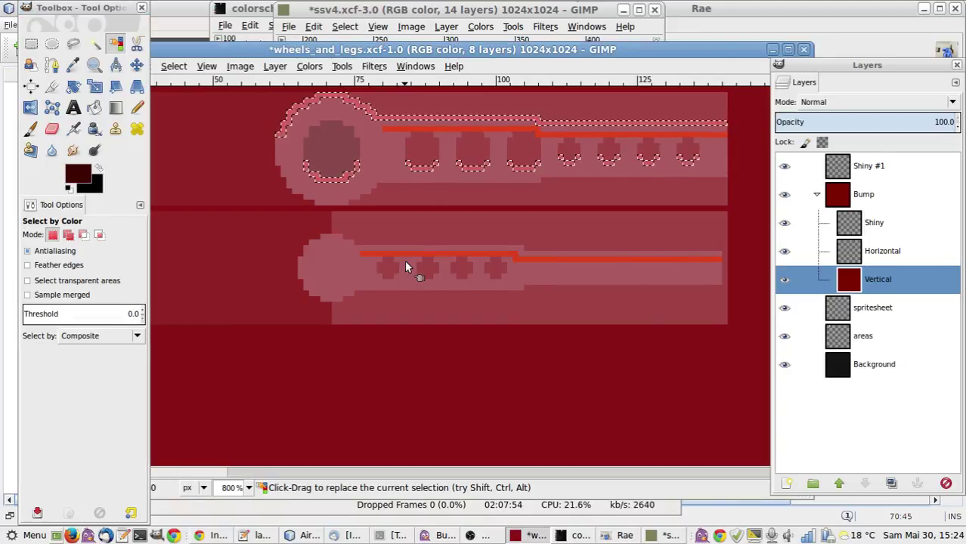
pyautogui.hotkey('ctrl', 'c')
pyautogui.hotkey('ctrl', 'v')
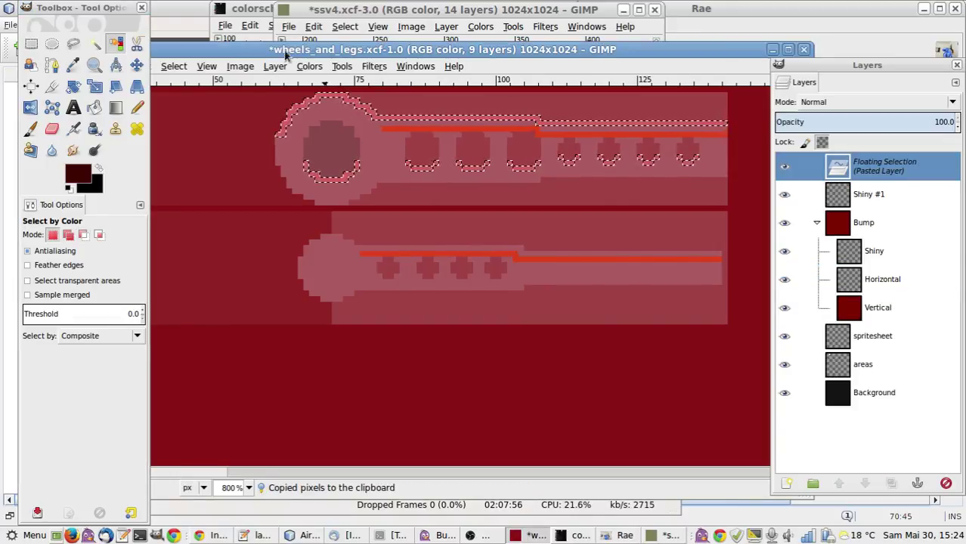
# Flip the pasted outline vertically, nudge it down, and anchor it onto the layer.
pyautogui.click(280, 67)
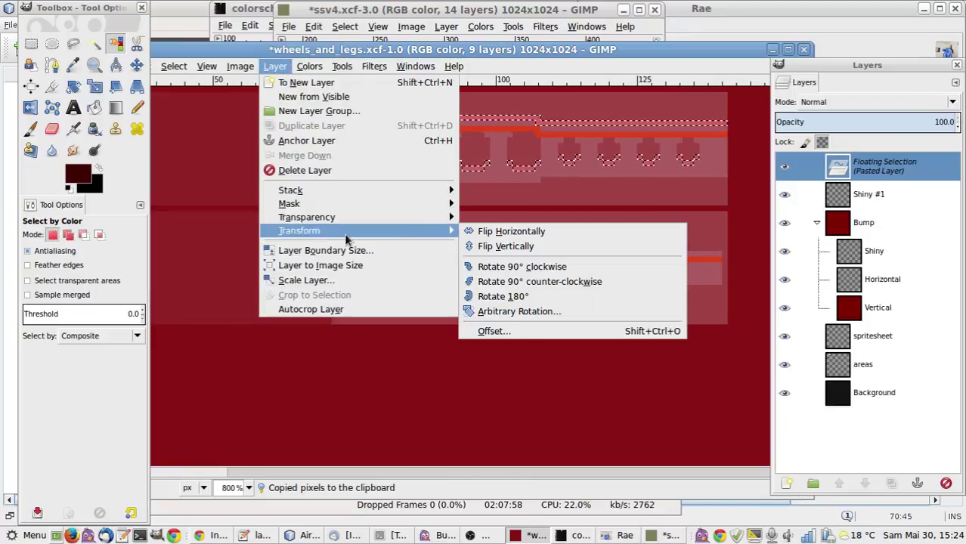
pyautogui.moveTo(446, 231)
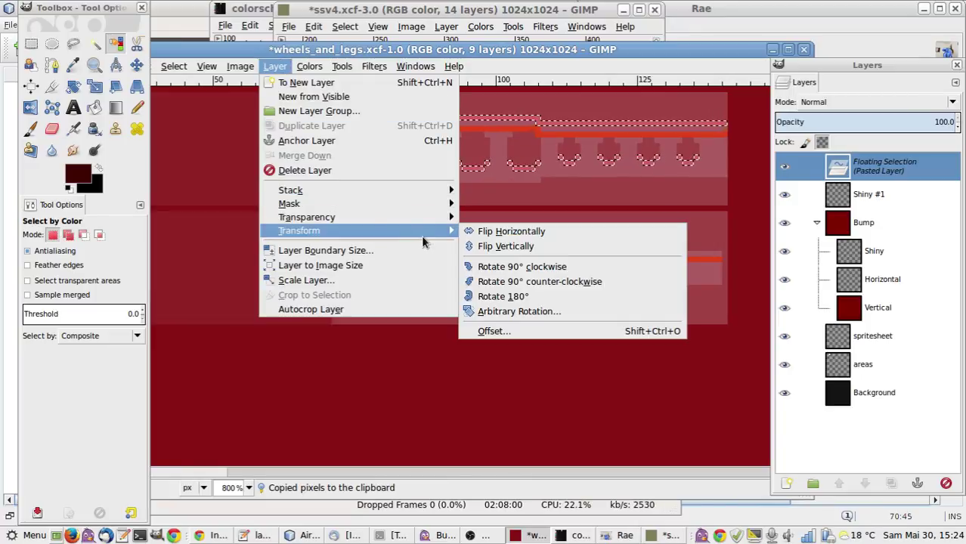
pyautogui.click(487, 245)
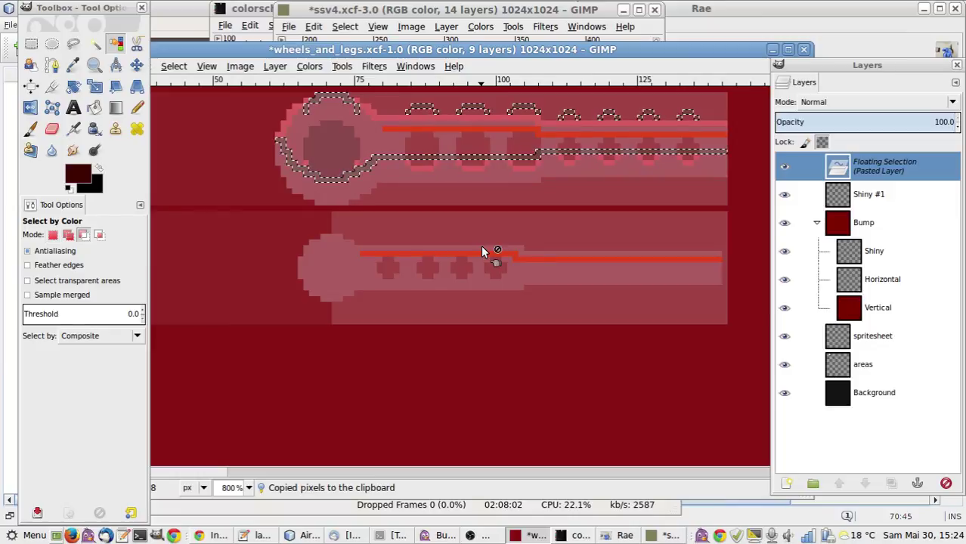
pyautogui.press('m')
pyautogui.press('Down')
pyautogui.press('Down')
pyautogui.press('Down')
pyautogui.press('Down')
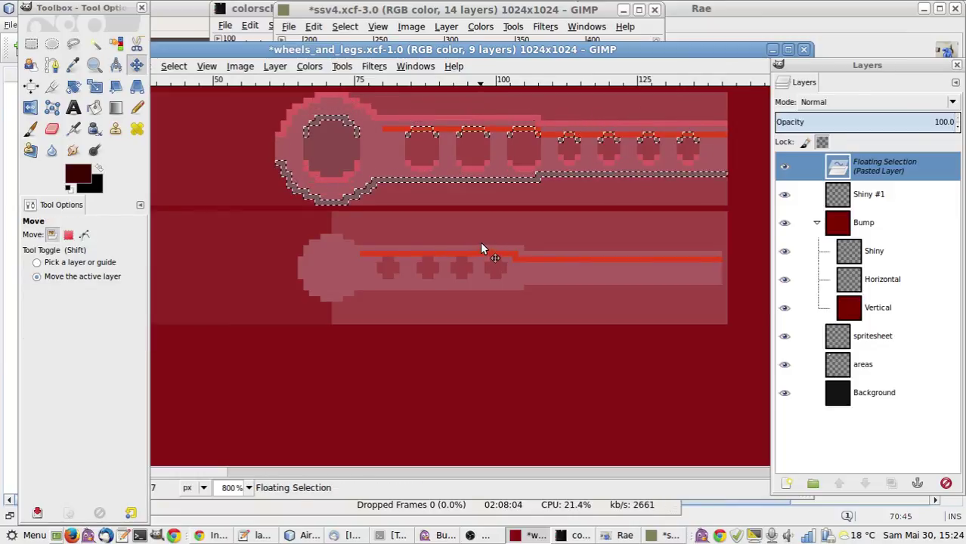
pyautogui.press('r')
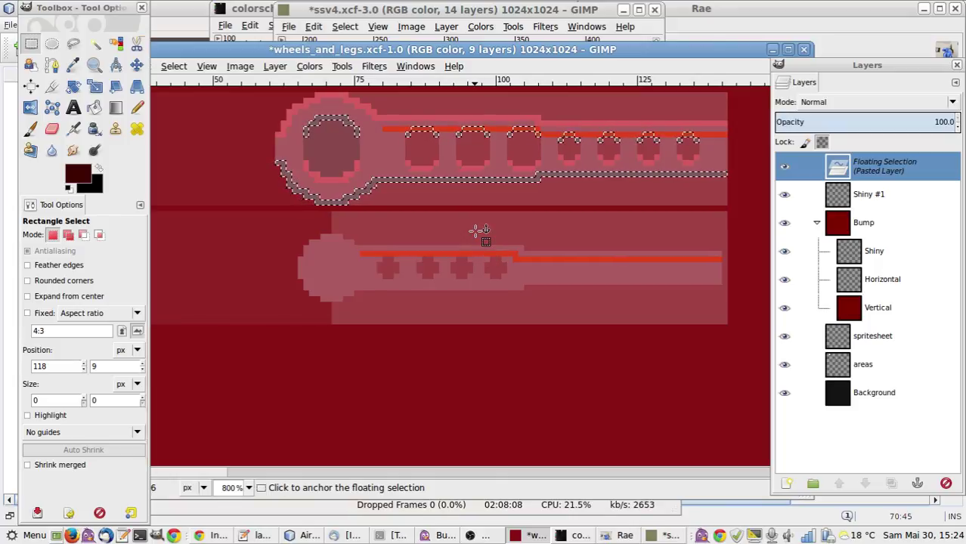
pyautogui.click(478, 230)
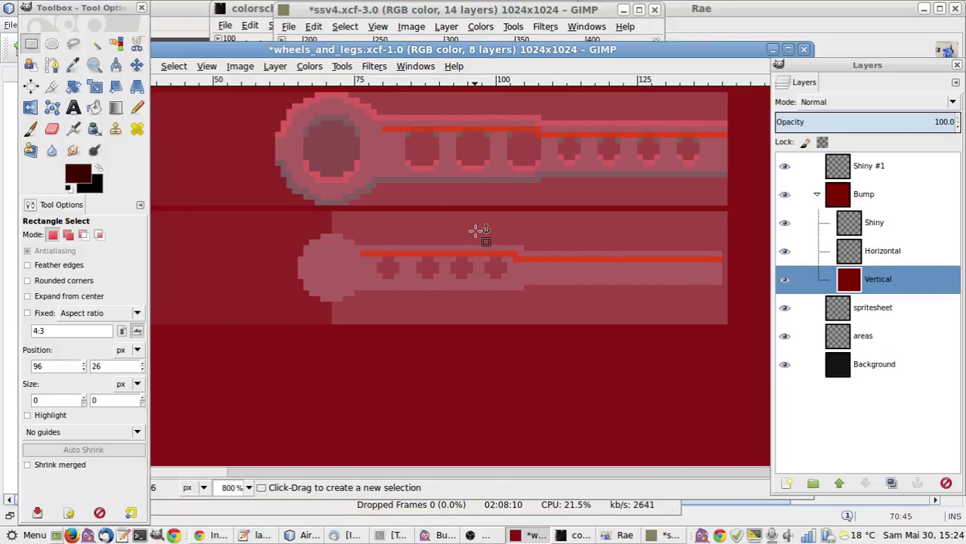
# Sample the outline's bright red and test thin strip selections along the upper red lines.
pyautogui.press('o')
pyautogui.click(406, 123)
pyautogui.press('r')
pyautogui.moveTo(400, 128); pyautogui.dragTo(539, 129)
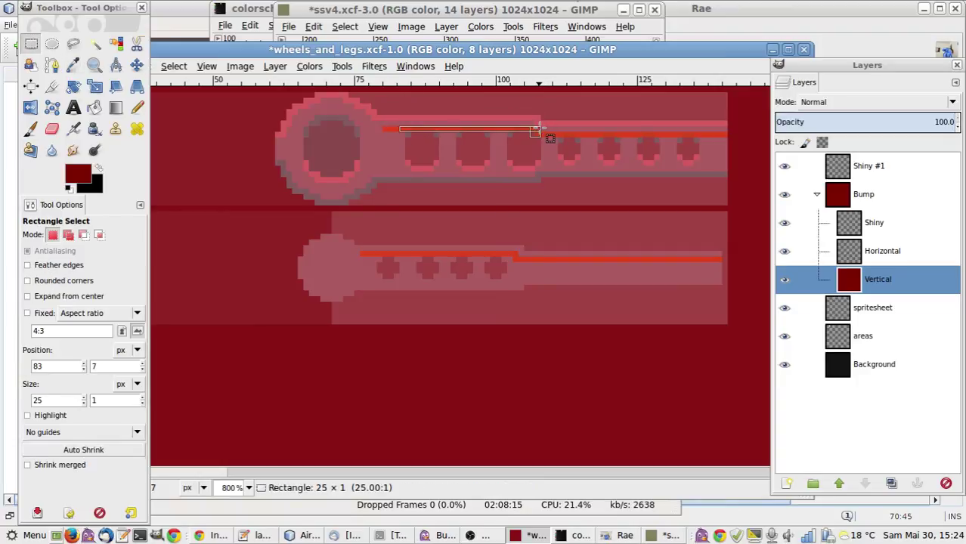
pyautogui.click(597, 142)
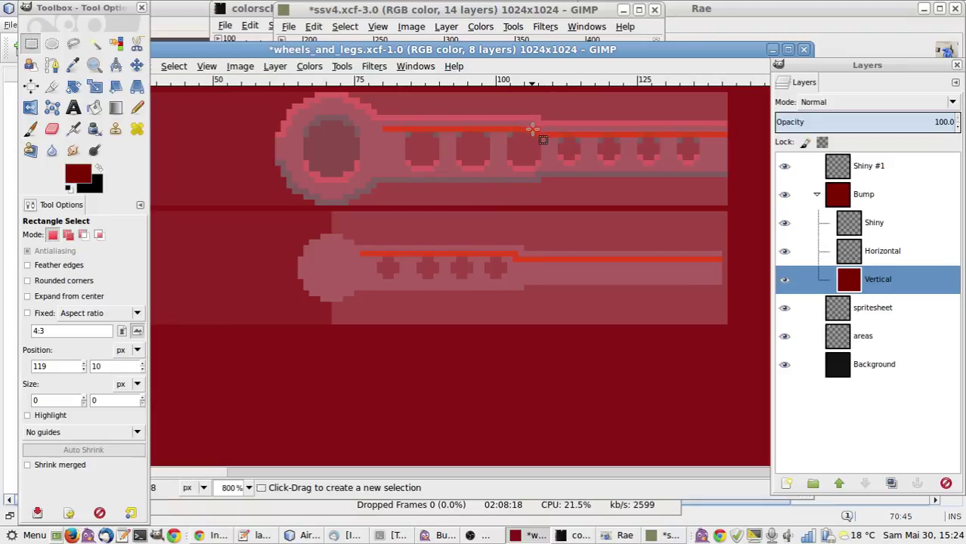
pyautogui.moveTo(536, 135); pyautogui.dragTo(719, 139)
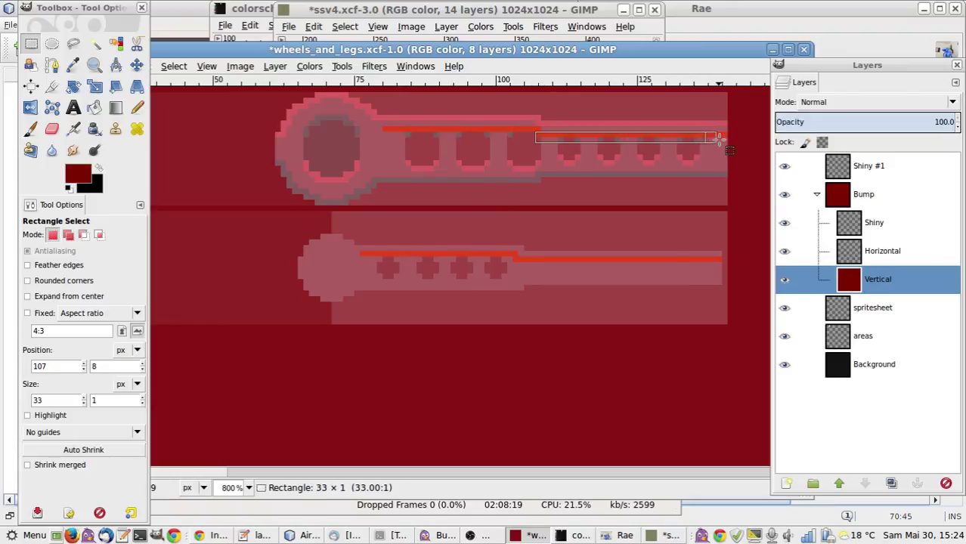
pyautogui.click(689, 209)
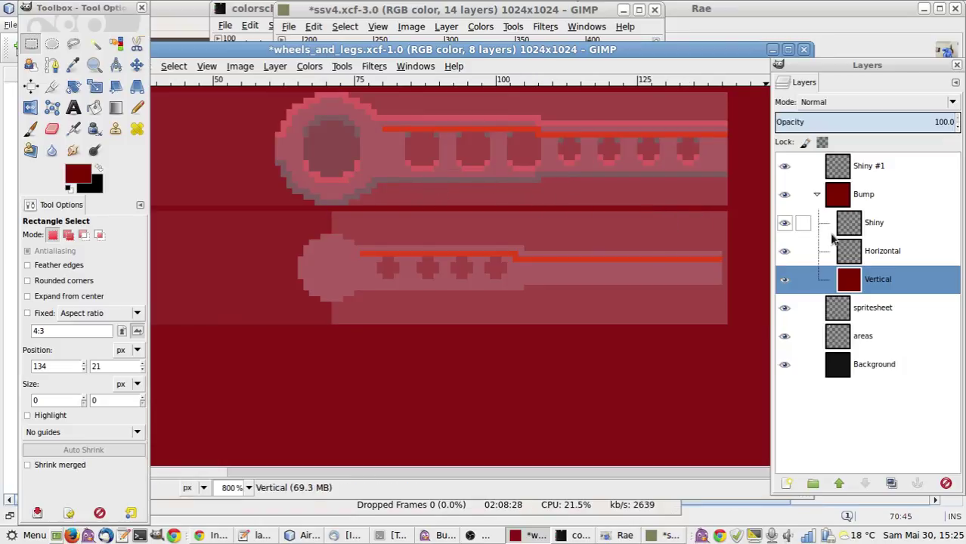
# Fill the Horizontal layer with the green sampled from ssv4's Horizontal layer.
pyautogui.click(801, 250)
pyautogui.hotkey('alt', 'Tab')
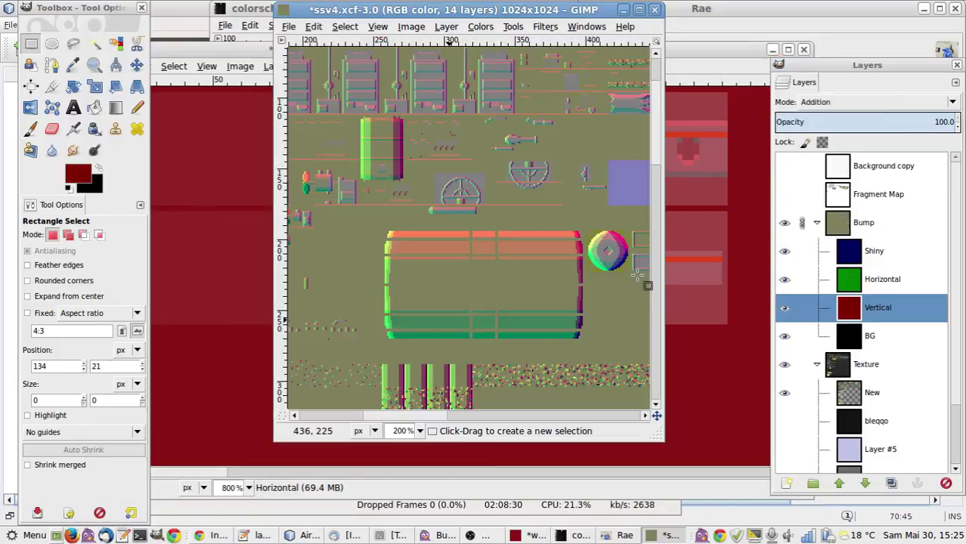
pyautogui.click(855, 281)
pyautogui.press('o')
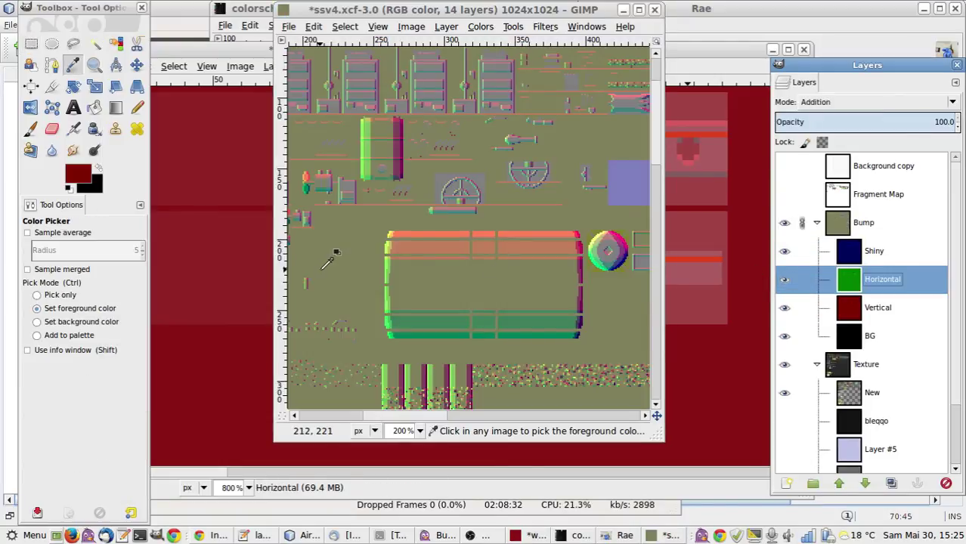
pyautogui.click(340, 257)
pyautogui.hotkey('alt', 'Tab')
pyautogui.hotkey('ctrl', ',')
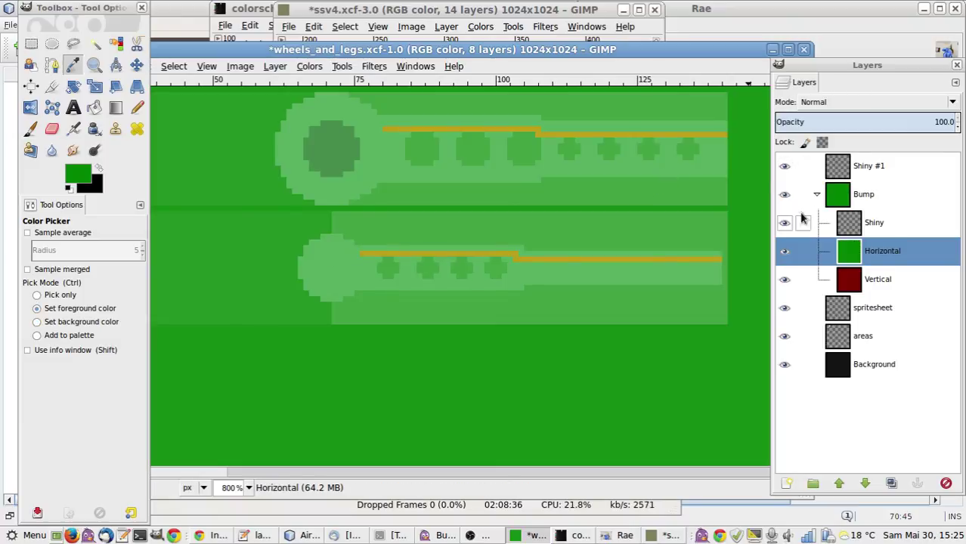
# Pencil bright-green highlights along the wheel's left and top edges and its dark centre.
pyautogui.hotkey('alt', 'Tab')
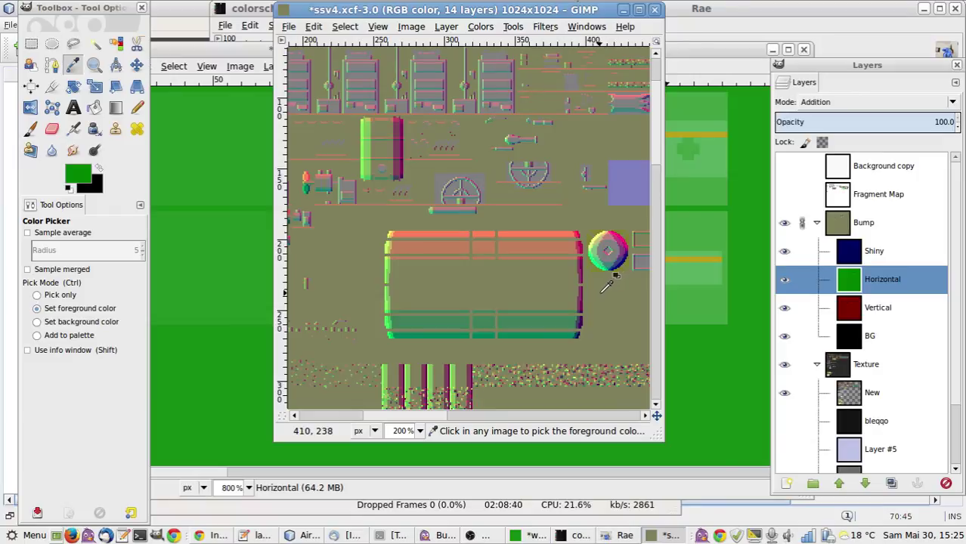
pyautogui.click(392, 264)
pyautogui.hotkey('alt', 'Tab')
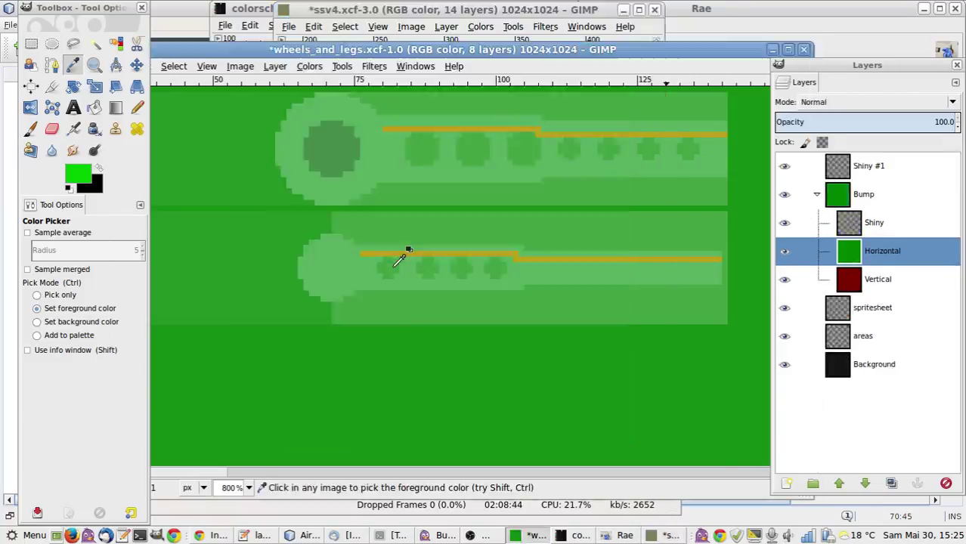
pyautogui.press('n')
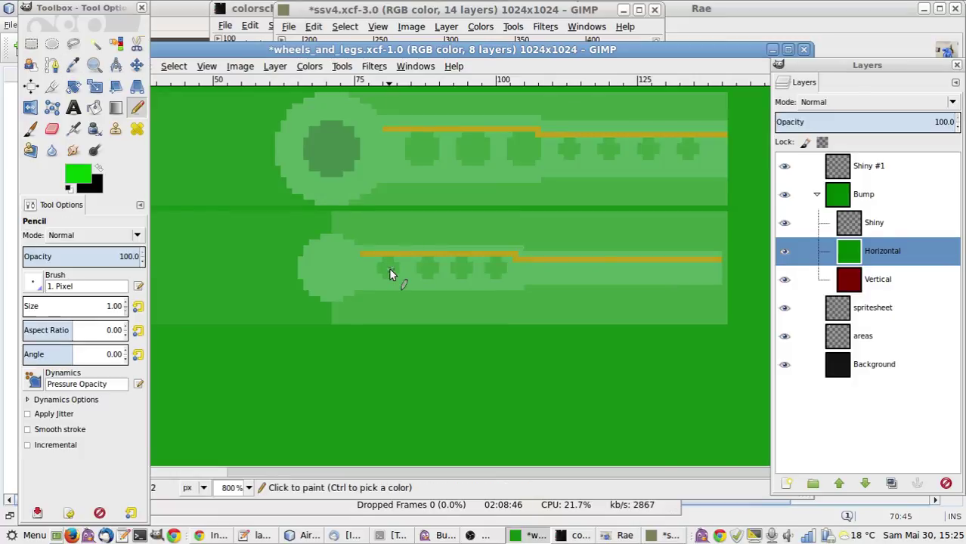
pyautogui.moveTo(278, 136); pyautogui.dragTo(280, 150)
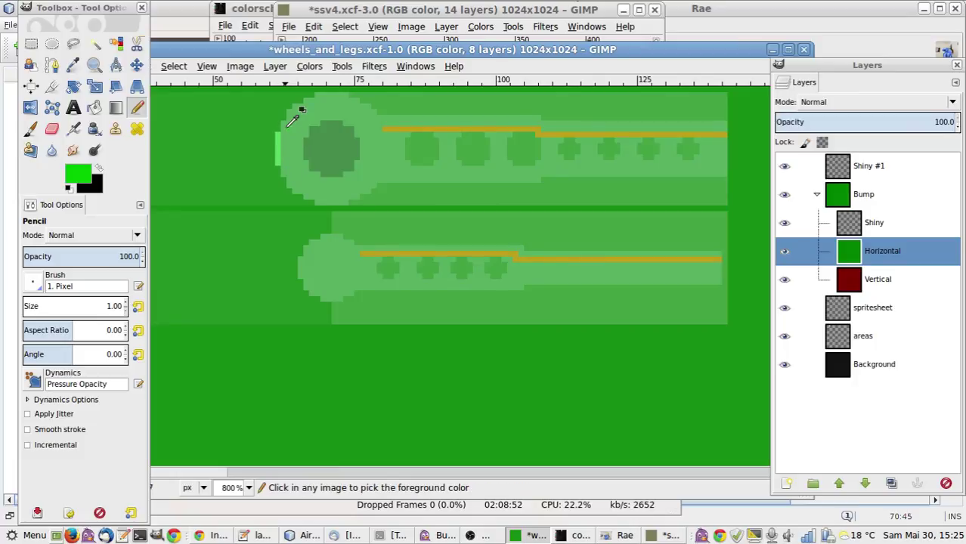
pyautogui.moveTo(285, 126); pyautogui.dragTo(290, 115)
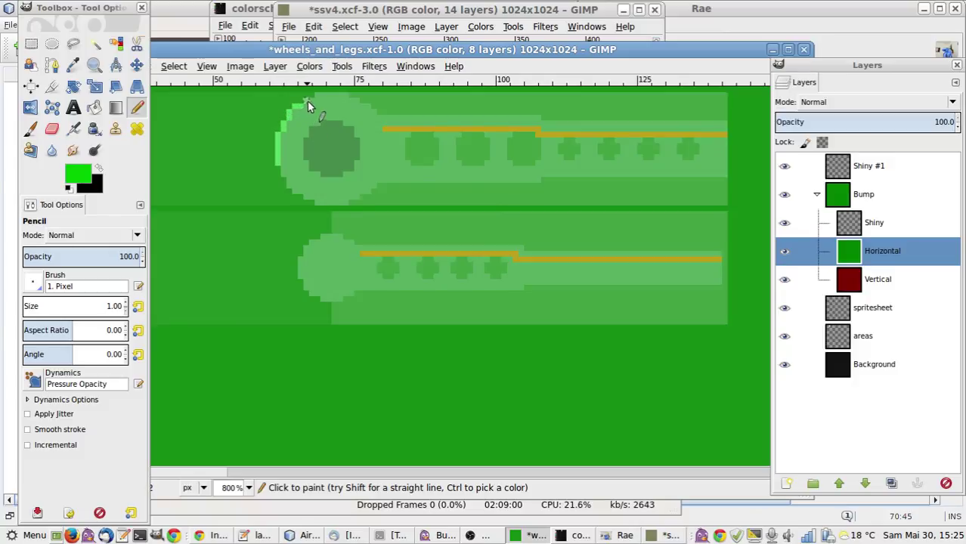
pyautogui.moveTo(307, 101); pyautogui.dragTo(318, 95)
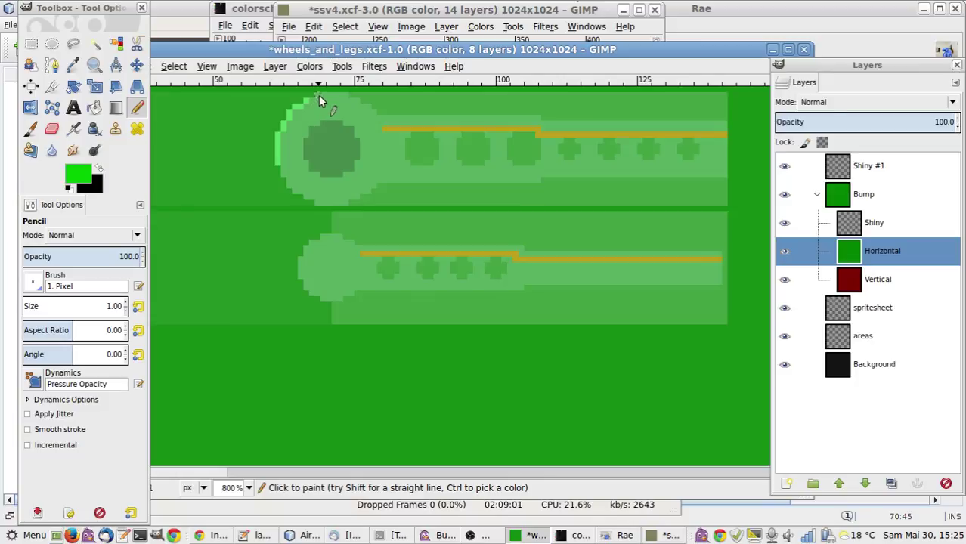
pyautogui.click(348, 122)
pyautogui.click(353, 124)
pyautogui.moveTo(358, 132); pyautogui.dragTo(363, 142)
# Add bright-green highlights on the upper bar's circle edges and beside the orange line's step.
pyautogui.moveTo(441, 135)
pyautogui.mouseDown()
pyautogui.moveTo(441, 146)
pyautogui.moveTo(488, 145)
pyautogui.mouseUp()
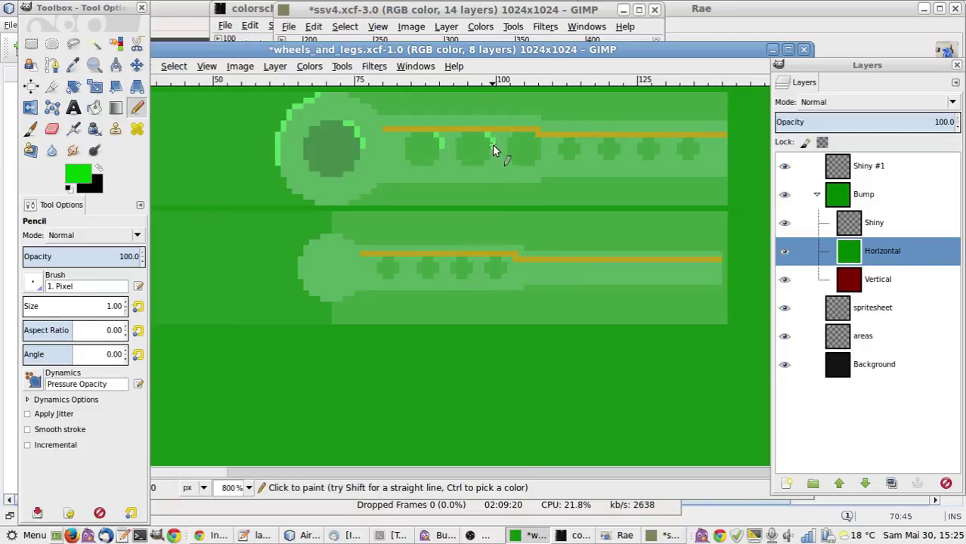
pyautogui.moveTo(543, 139); pyautogui.dragTo(582, 145)
pyautogui.click(619, 140)
pyautogui.moveTo(653, 140); pyautogui.dragTo(703, 144)
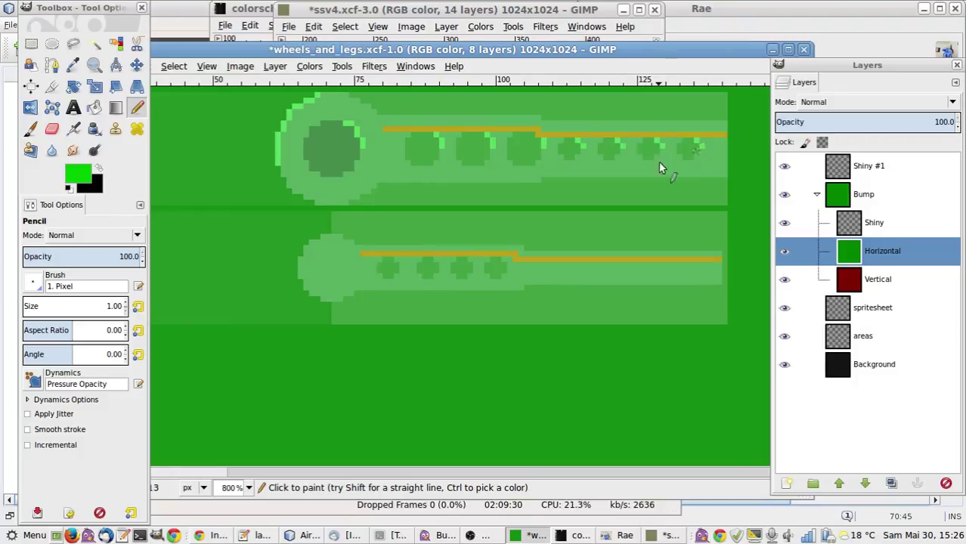
# Sample a dark green from ssv4 and paint dark pixels at the wheel's top edge.
pyautogui.hotkey('alt', 'Tab')
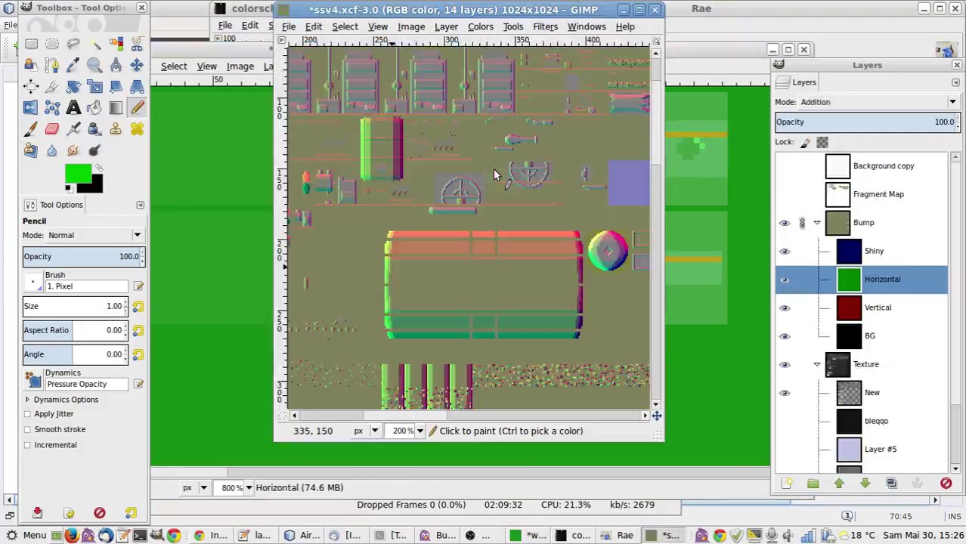
pyautogui.press('o')
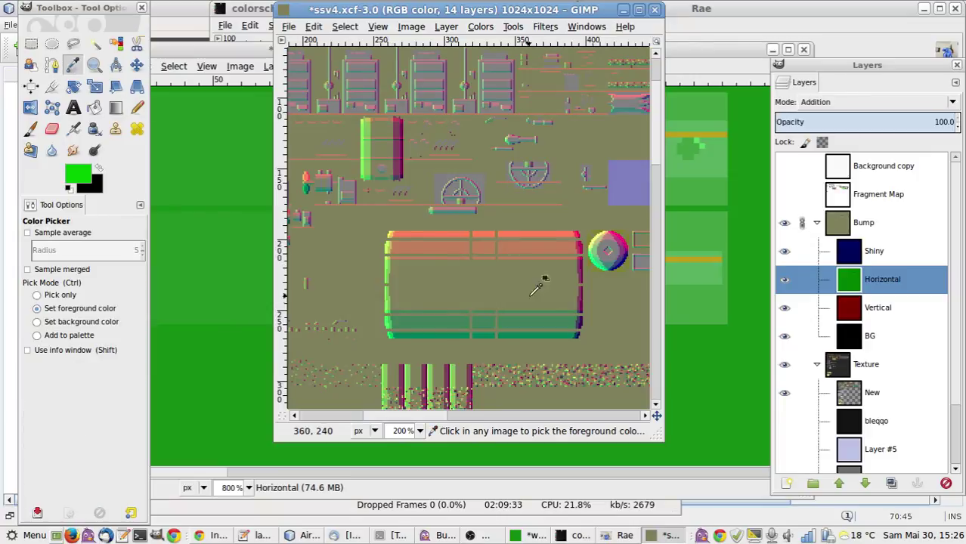
pyautogui.click(581, 272)
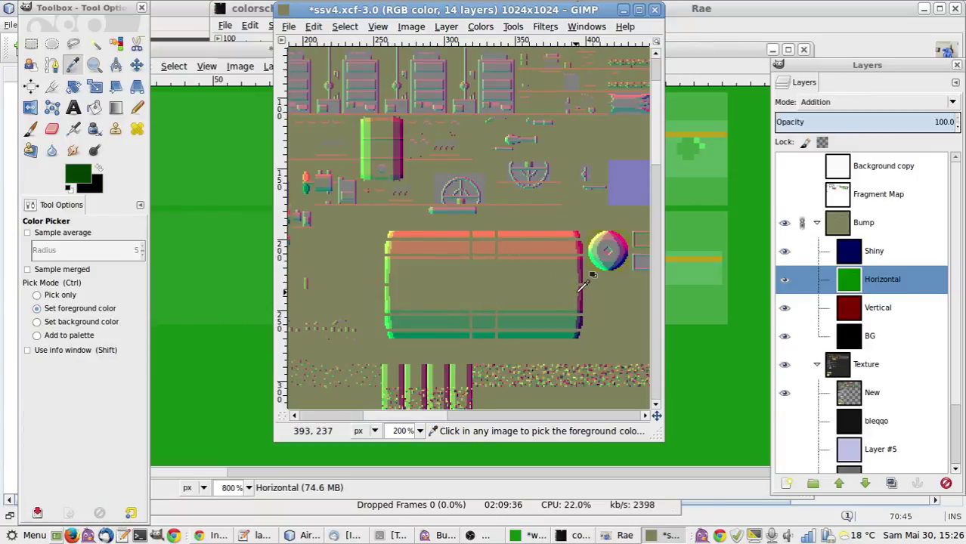
pyautogui.hotkey('alt', 'Tab')
pyautogui.press('n')
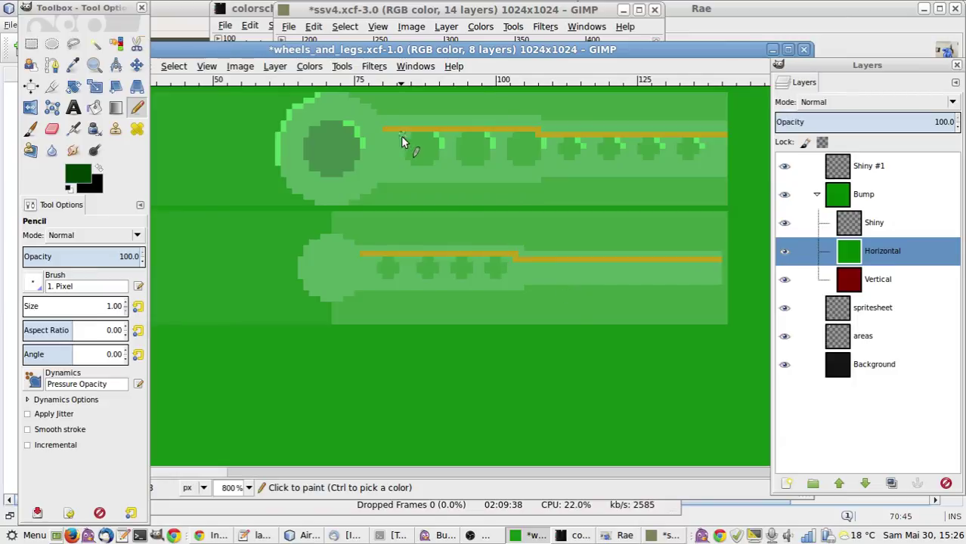
pyautogui.click(346, 96)
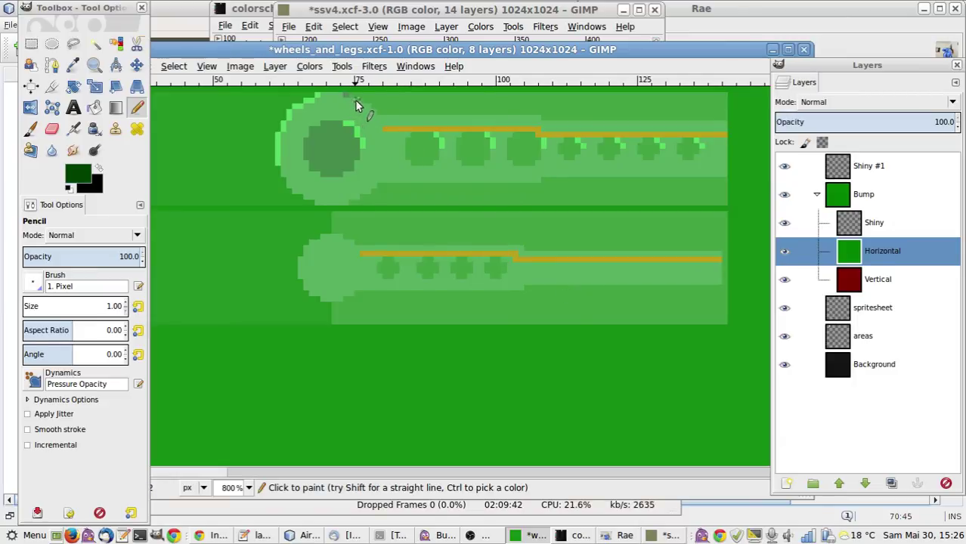
pyautogui.click(783, 257)
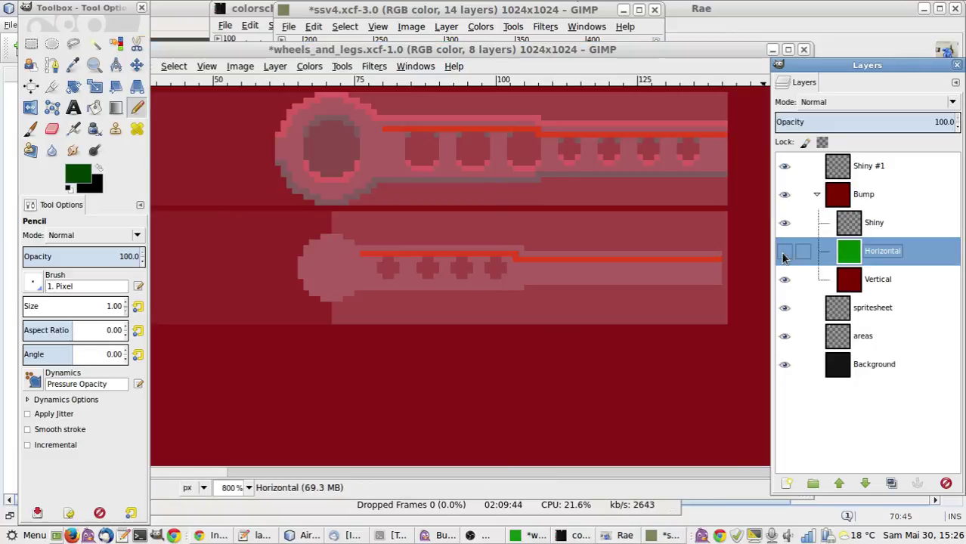
pyautogui.click(783, 257)
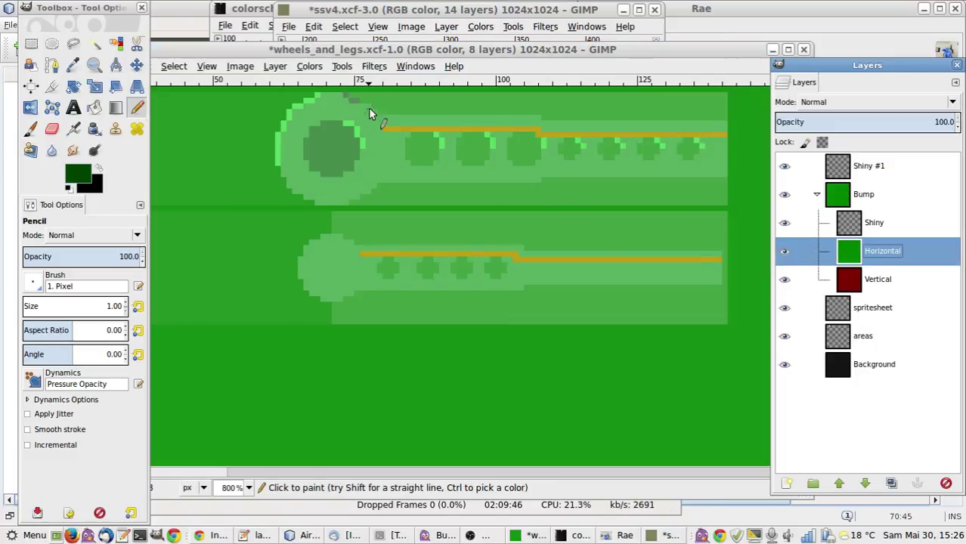
# Add dark-green shading along the wheel's top and beside the four upper-bar circles.
pyautogui.moveTo(366, 107); pyautogui.dragTo(377, 114)
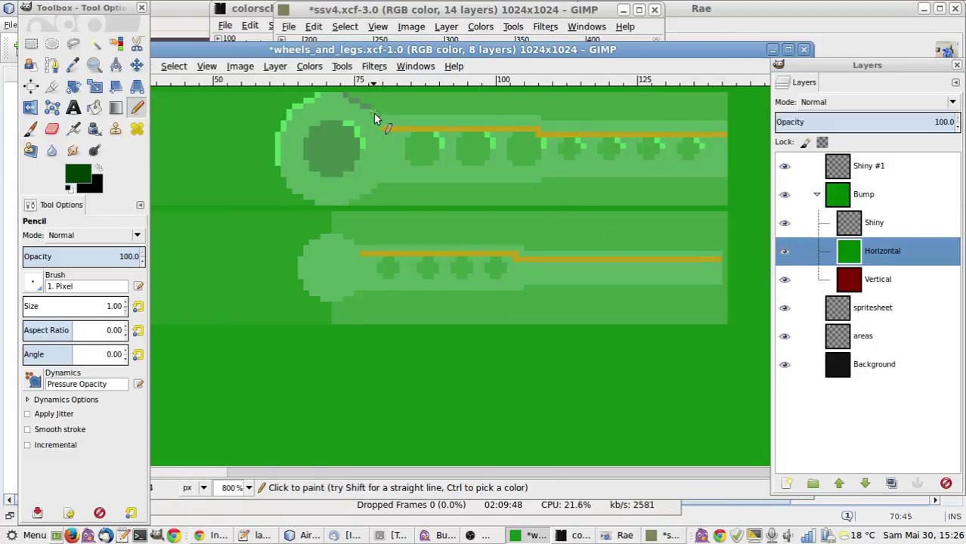
pyautogui.click(537, 118)
pyautogui.click(402, 142)
pyautogui.click(452, 142)
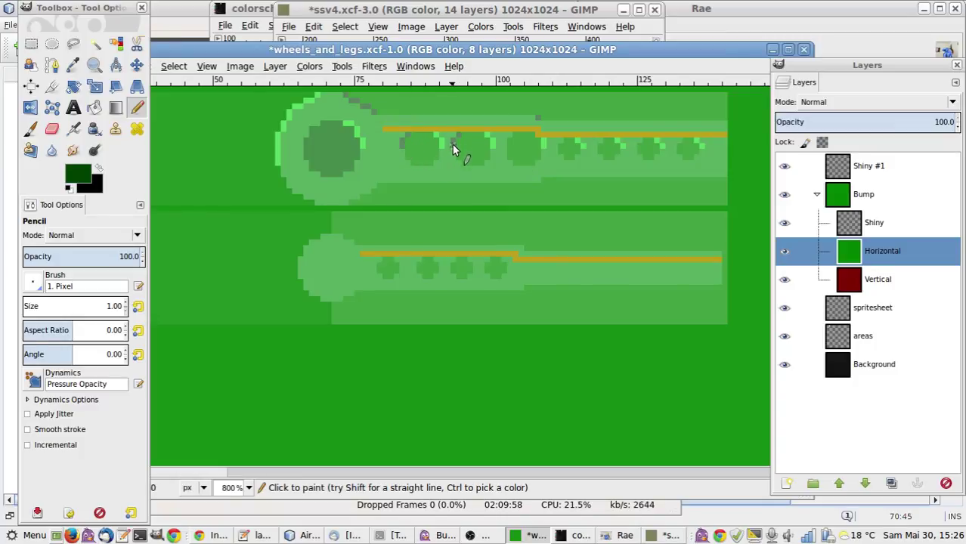
pyautogui.click(503, 142)
pyautogui.click(552, 143)
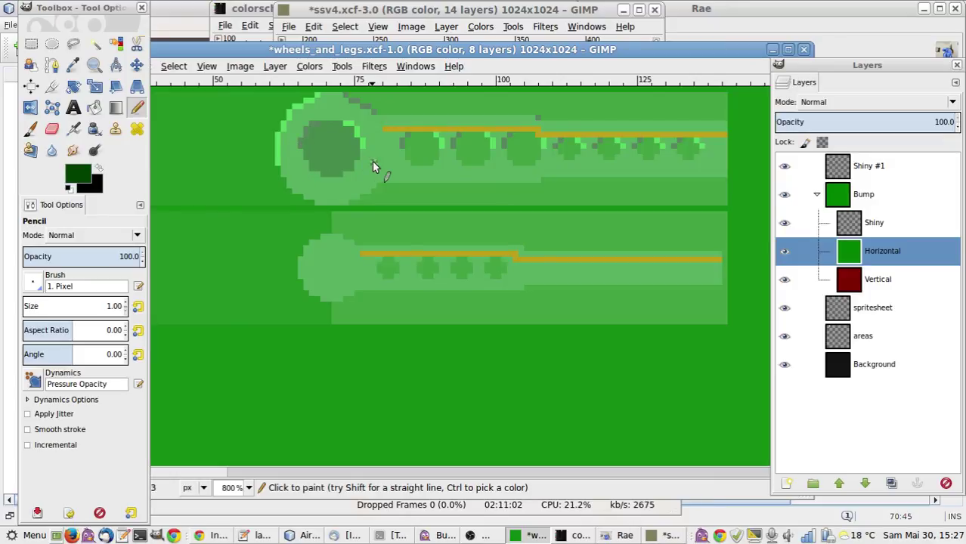
pyautogui.press('r')
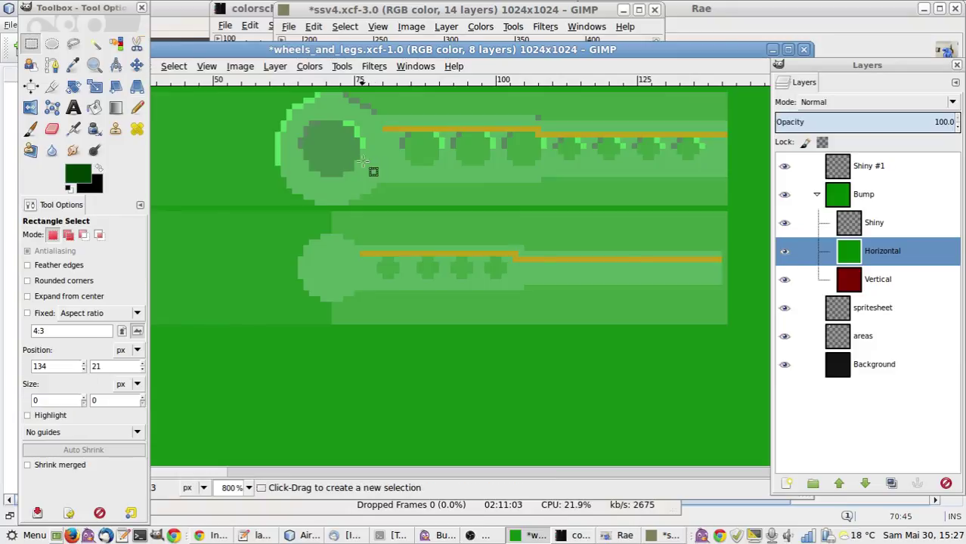
# Copy the whole upper wheel bar and paste it as a floating selection.
pyautogui.click(244, 96)
pyautogui.moveTo(244, 96); pyautogui.dragTo(732, 150)
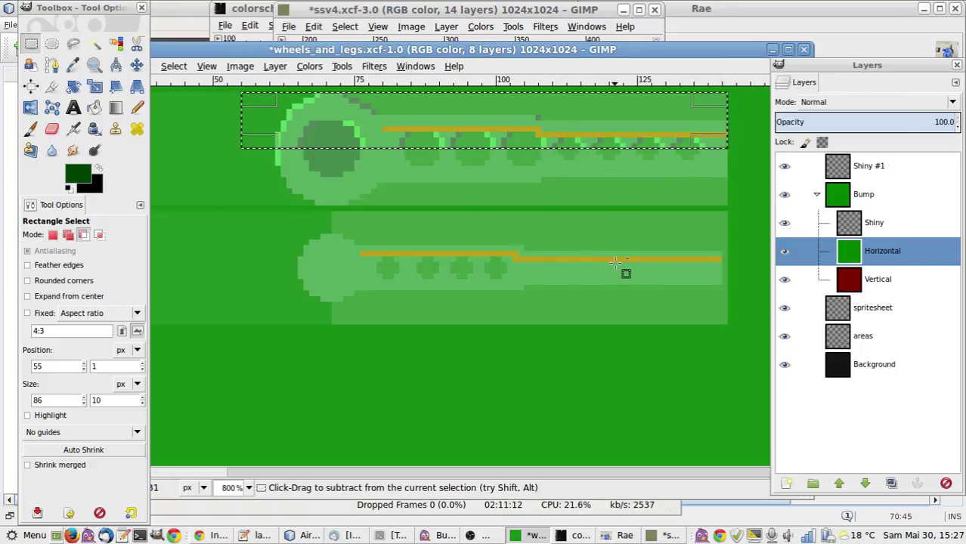
pyautogui.hotkey('ctrl', 'c')
pyautogui.hotkey('ctrl', 'v')
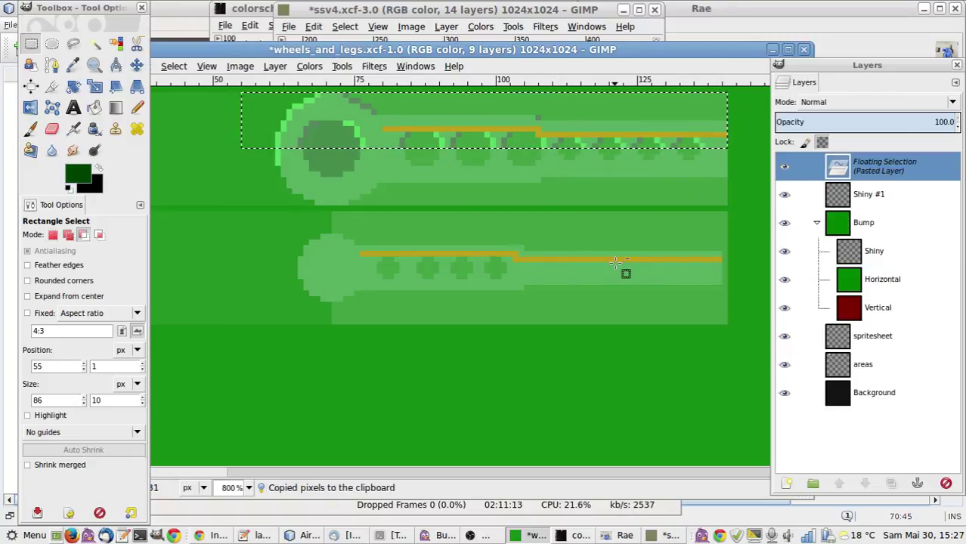
# Flip the pasted piece vertically, nudge it down, and anchor it into the Horizontal layer.
pyautogui.click(275, 66)
pyautogui.moveTo(346, 239)
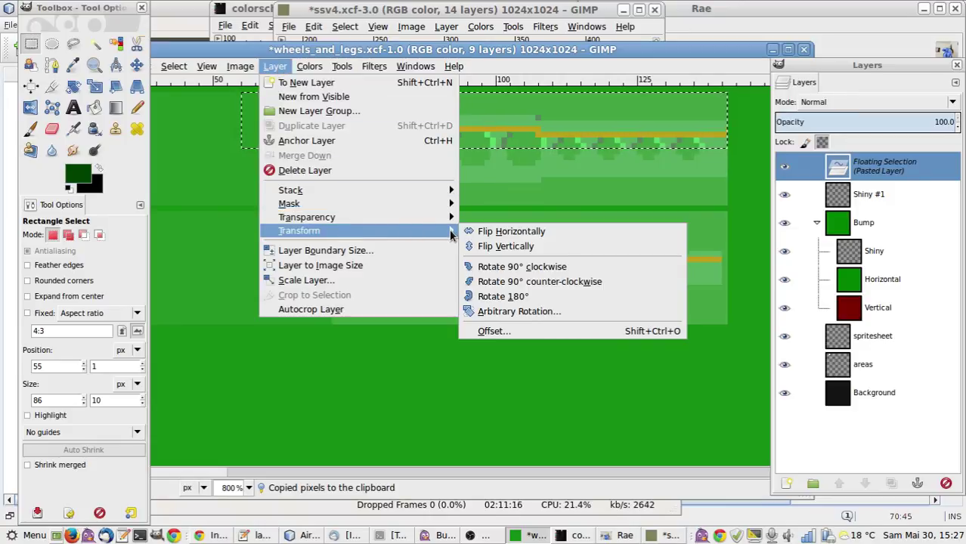
pyautogui.click(500, 247)
pyautogui.press('m')
pyautogui.hotkey('shift', 'm')
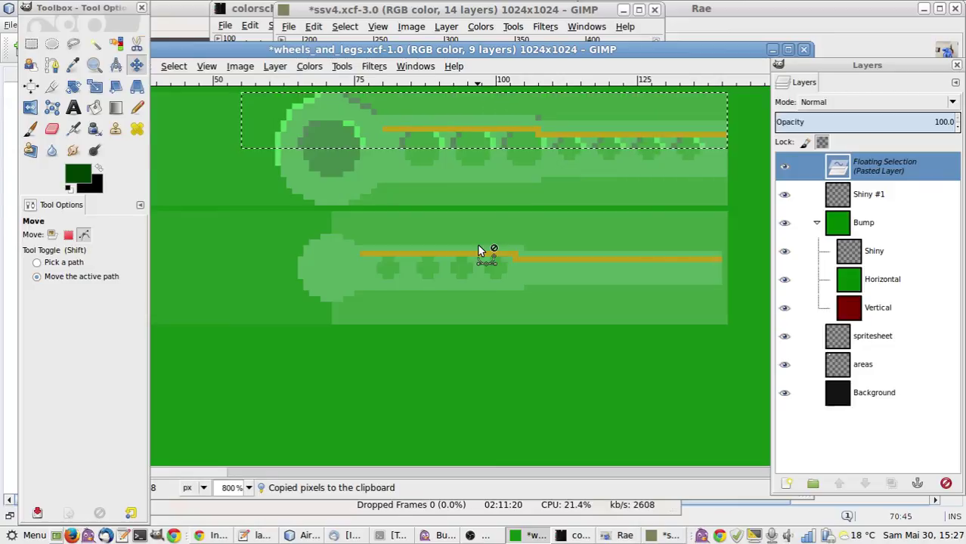
pyautogui.click(278, 66)
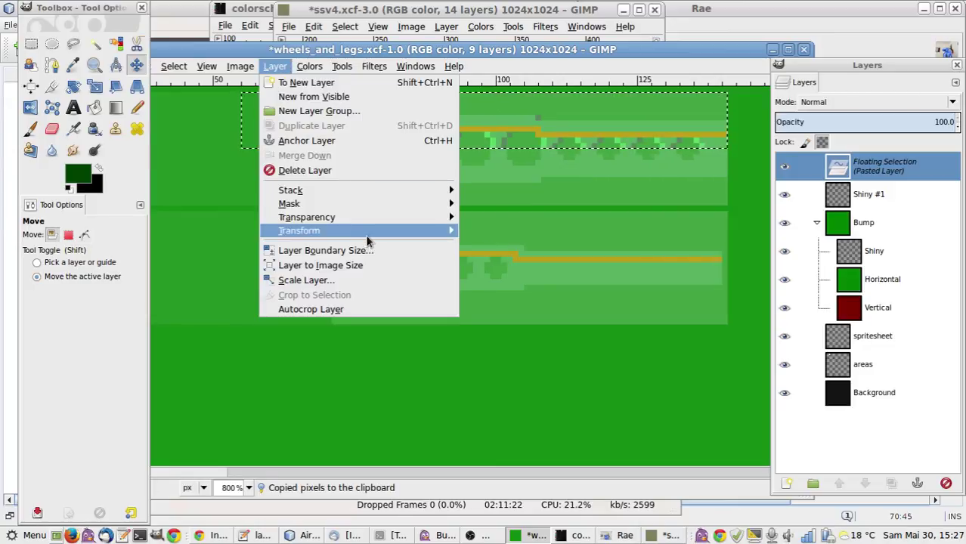
pyautogui.moveTo(364, 230)
pyautogui.click(474, 245)
pyautogui.press('Down')
pyautogui.press('Down')
pyautogui.press('Down')
pyautogui.press('Down')
pyautogui.press('Down')
pyautogui.press('Down')
pyautogui.press('Down')
pyautogui.press('Down')
pyautogui.press('Down')
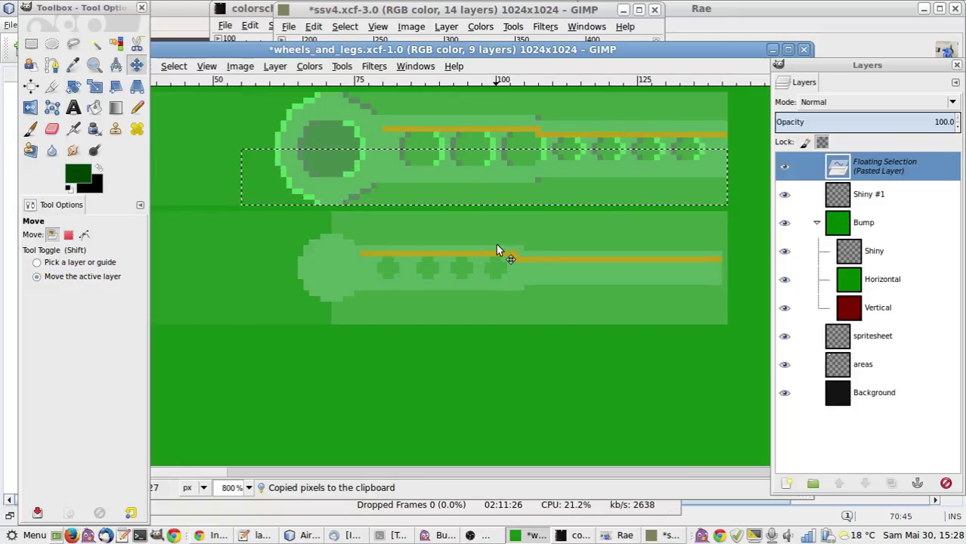
pyautogui.press('r')
pyautogui.click(496, 244)
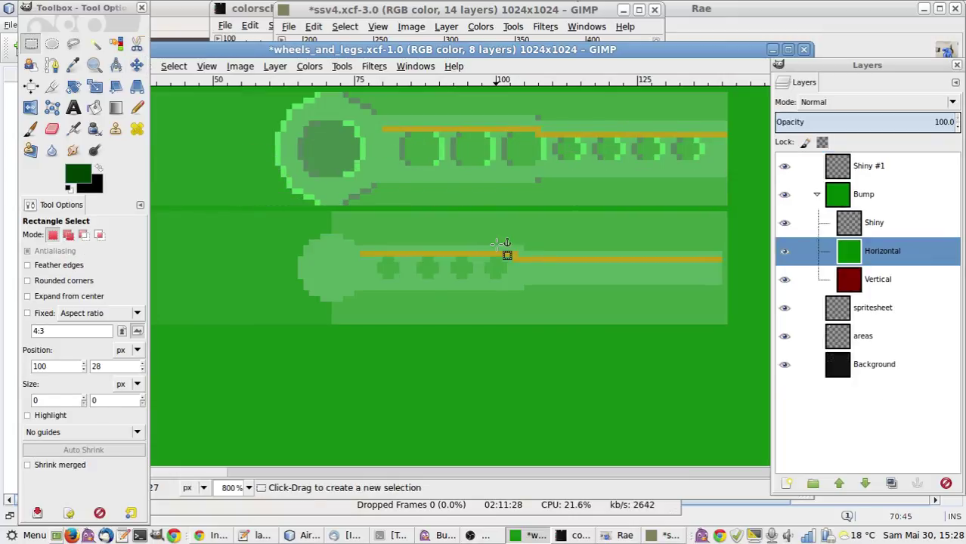
# Sample the bright green from the image for Pencil drawing.
pyautogui.press('o')
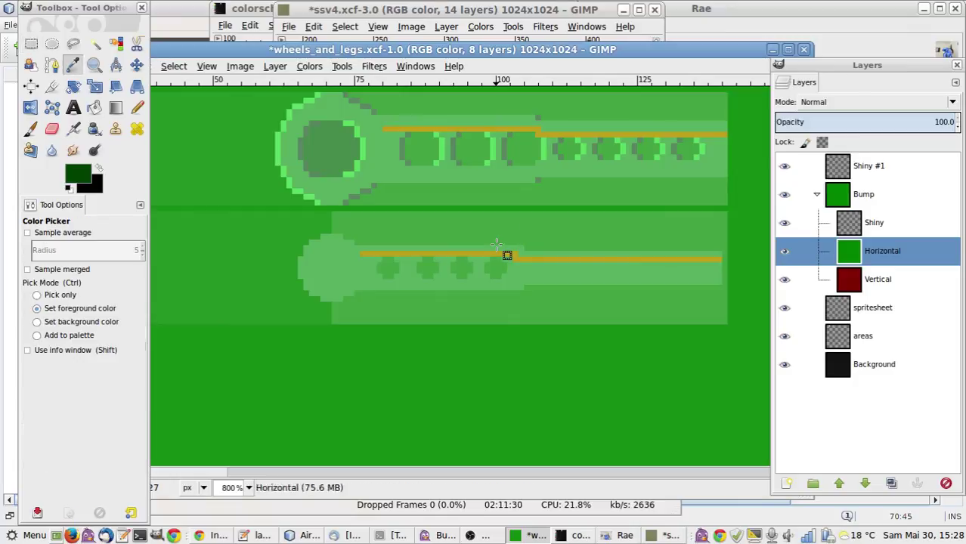
pyautogui.click(549, 147)
pyautogui.press('n')
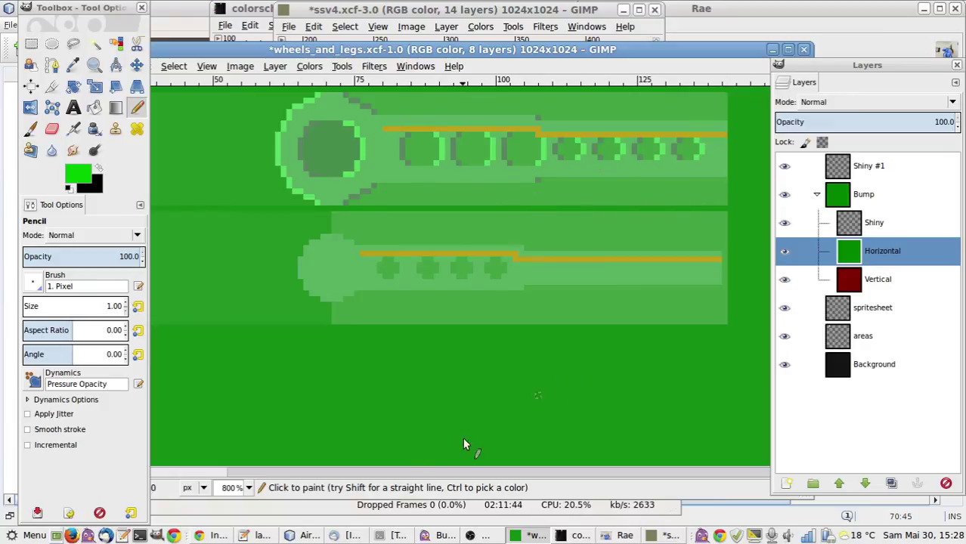
pyautogui.moveTo(202, 469)
pyautogui.mouseDown()
pyautogui.moveTo(159, 480)
pyautogui.moveTo(208, 482)
pyautogui.mouseUp()
# Fill wheels_and_legs' Shiny layer with the dark navy taken from ssv4's Shiny layer.
pyautogui.click(857, 219)
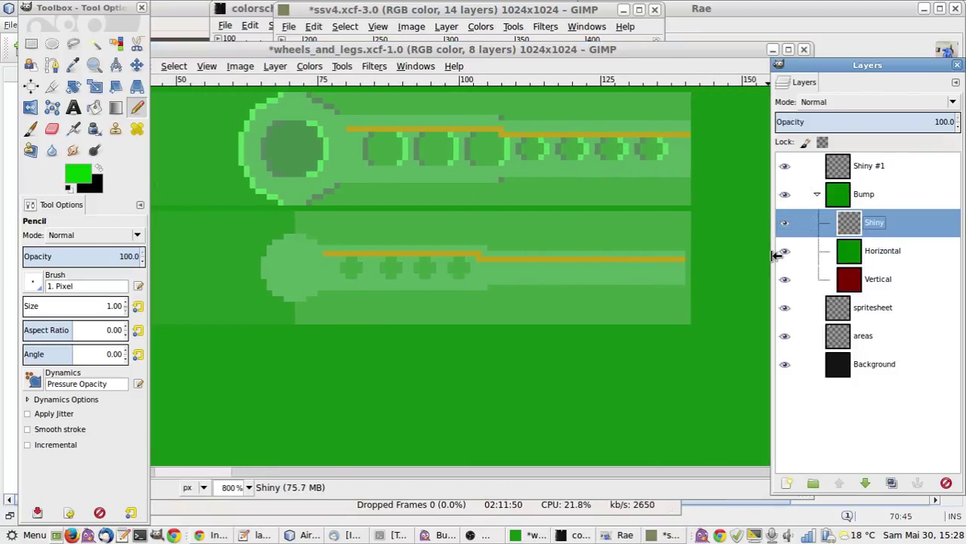
pyautogui.hotkey('alt', 'Tab')
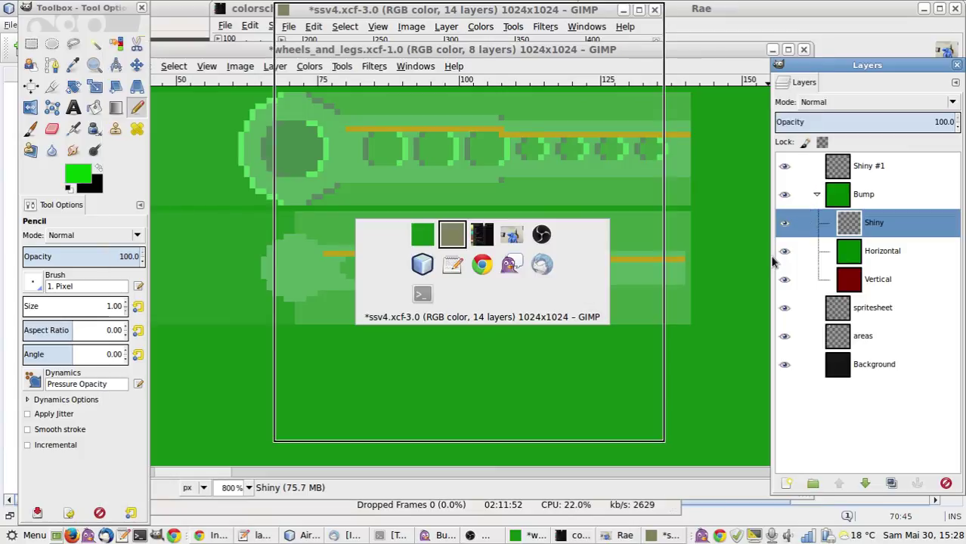
pyautogui.press('o')
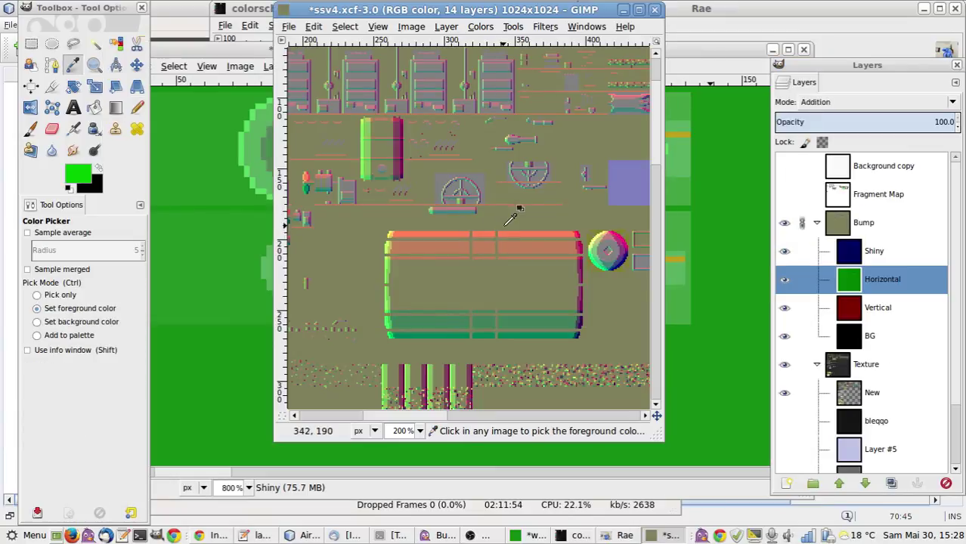
pyautogui.click(514, 219)
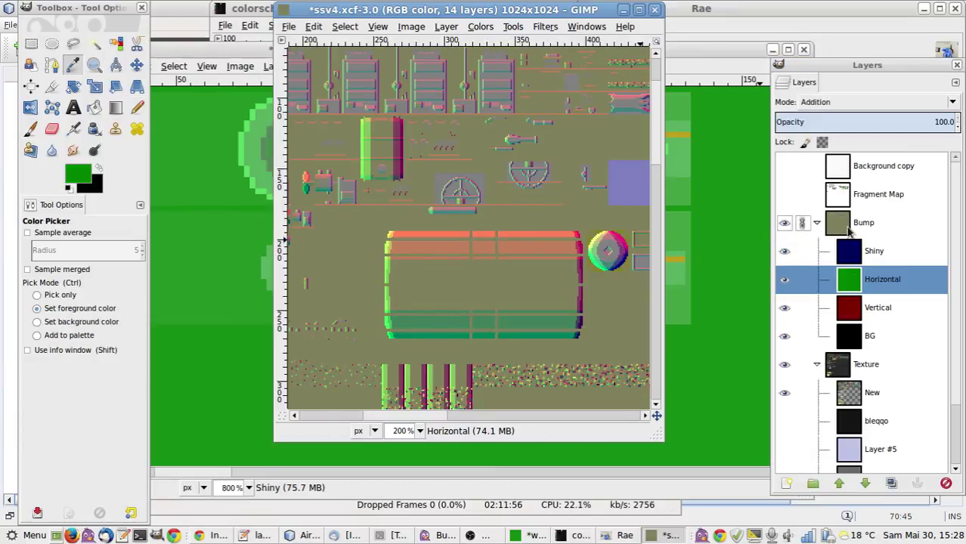
pyautogui.click(874, 252)
pyautogui.click(626, 301)
pyautogui.hotkey('alt', 'Tab')
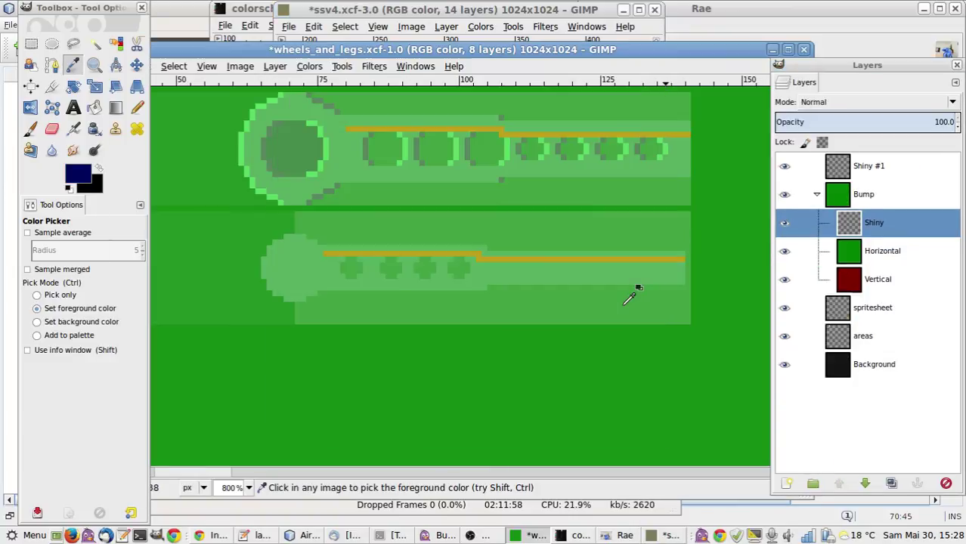
pyautogui.hotkey('ctrl', ',')
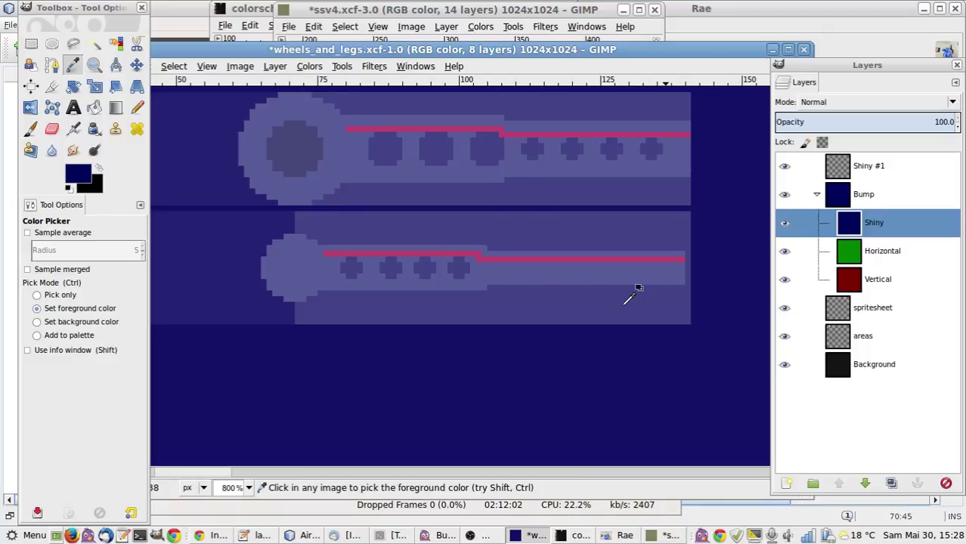
# Sample the lavender colour from ssv4 and return to wheels_and_legs.
pyautogui.hotkey('alt', 'Tab')
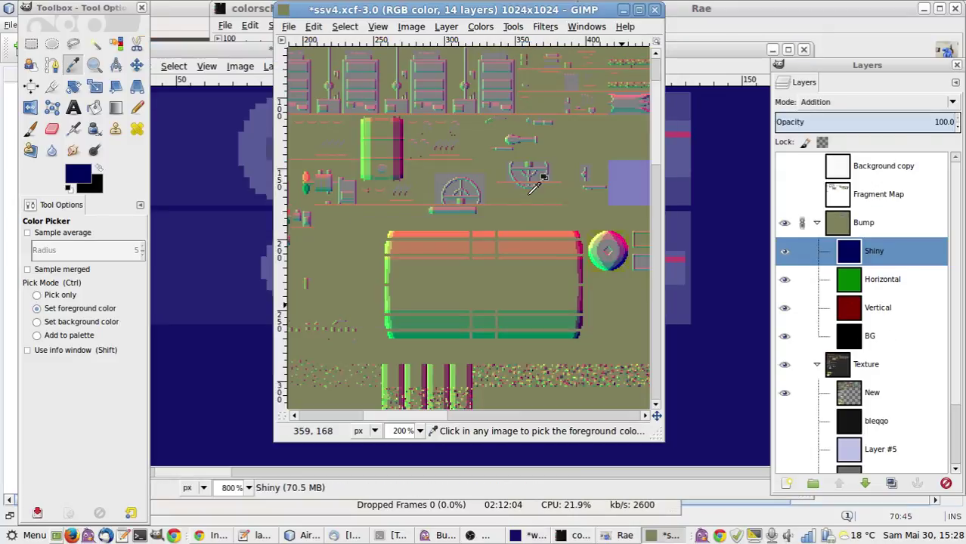
pyautogui.click(625, 182)
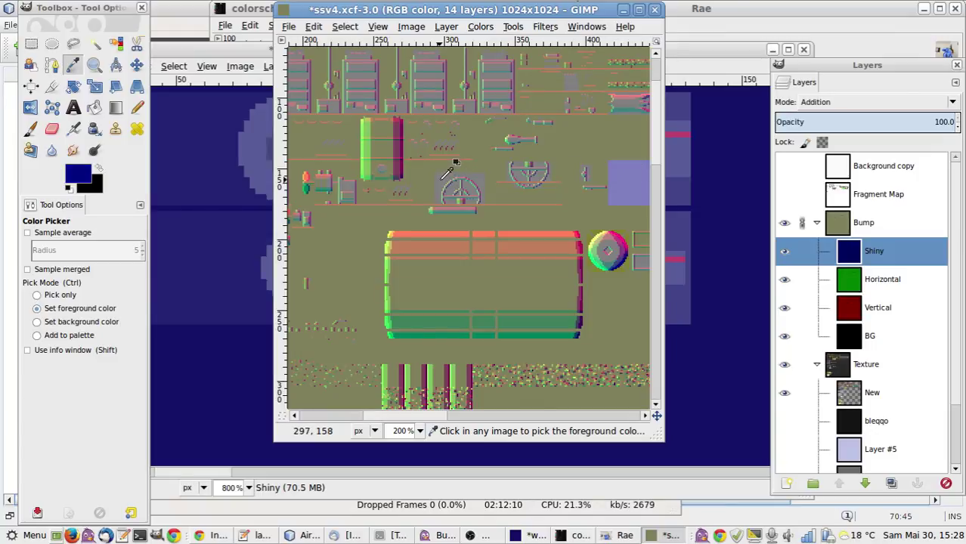
pyautogui.moveTo(383, 416); pyautogui.dragTo(329, 441)
pyautogui.click(330, 447)
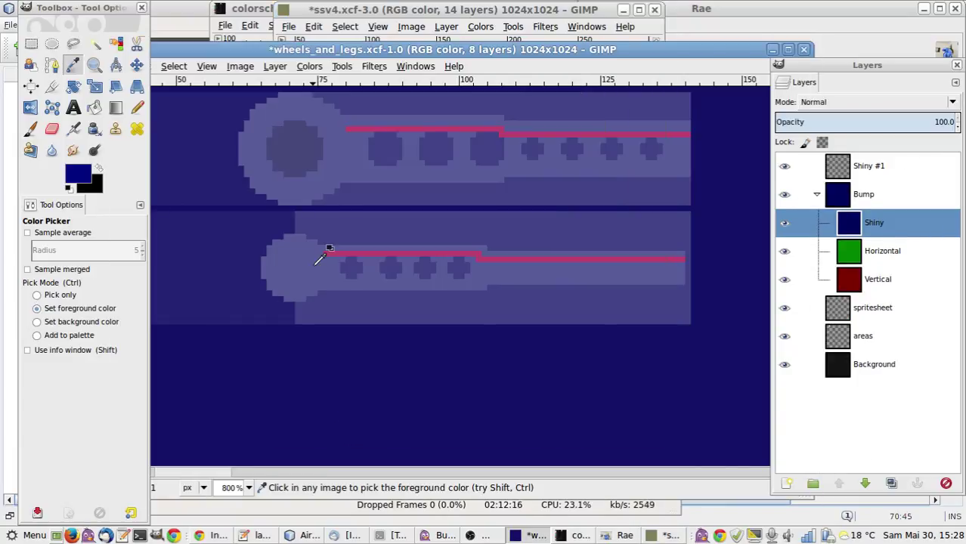
# Trial rectangle and oval selections around the top wheel piece, then clear them.
pyautogui.press('r')
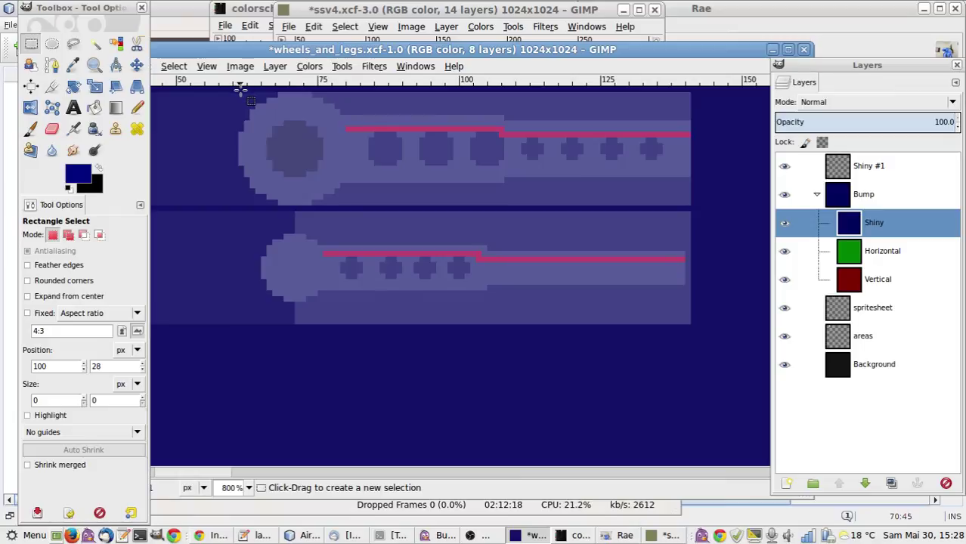
pyautogui.moveTo(239, 92); pyautogui.dragTo(690, 204)
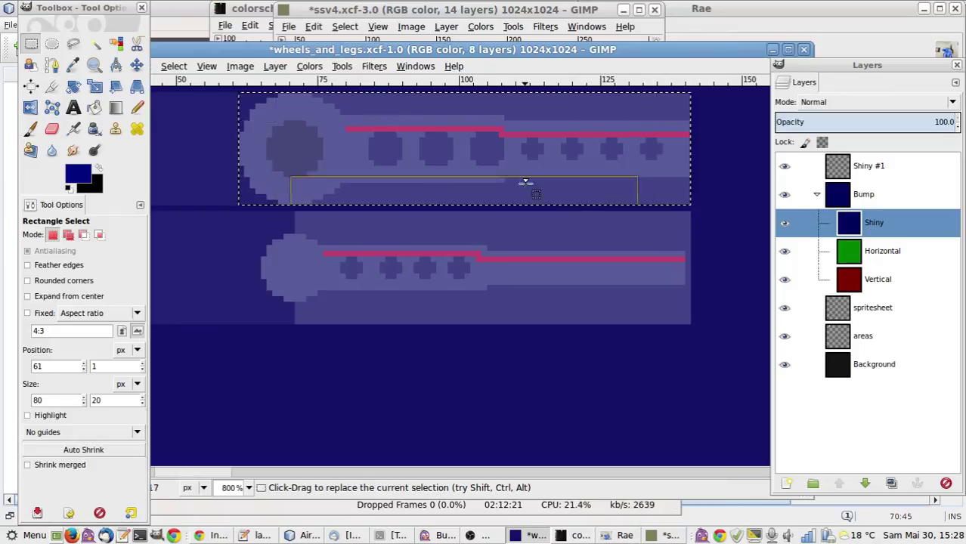
pyautogui.click(452, 284)
pyautogui.press('e')
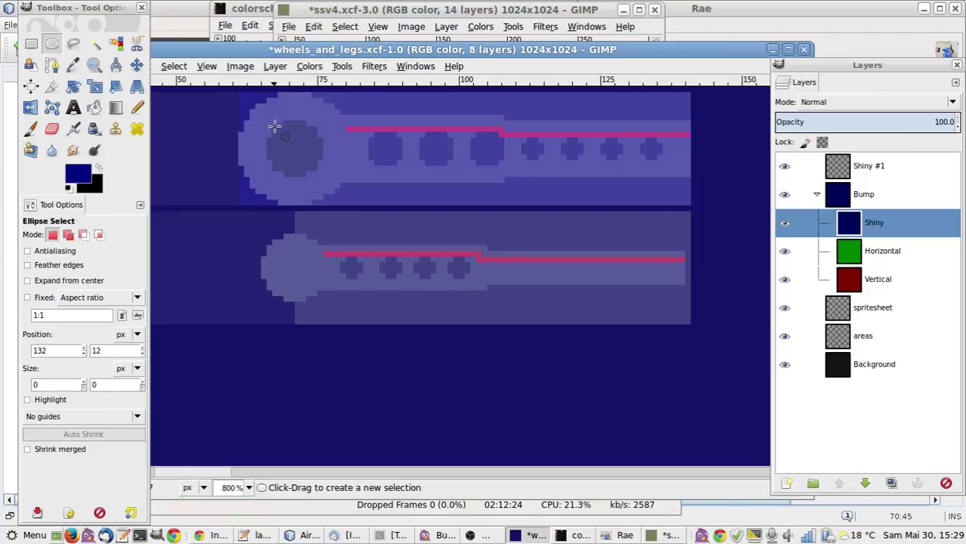
pyautogui.moveTo(263, 118); pyautogui.dragTo(313, 171)
pyautogui.click(329, 190)
# Select the top wheel's round hub to gauge its size, then clear it and scroll left.
pyautogui.press('o')
pyautogui.press('e')
pyautogui.moveTo(266, 120); pyautogui.dragTo(324, 178)
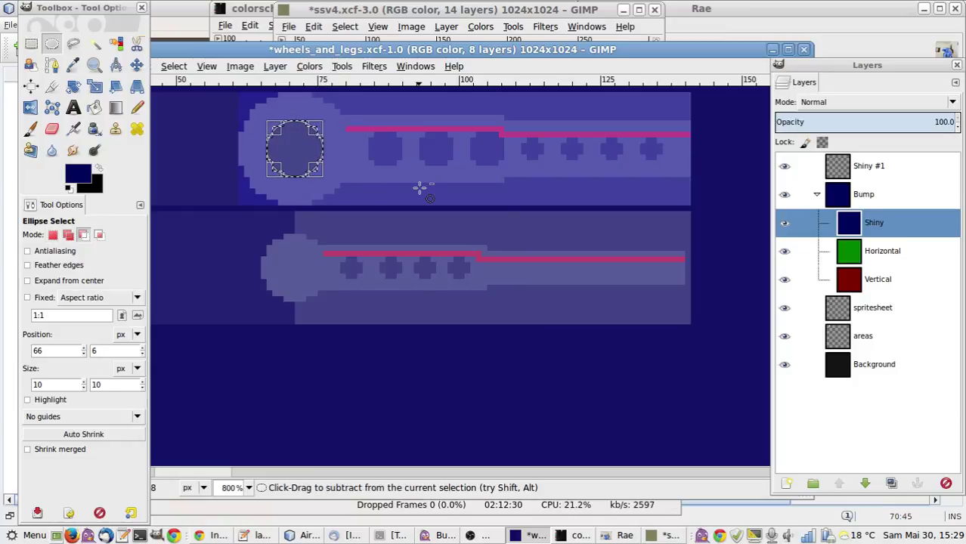
pyautogui.click(420, 189)
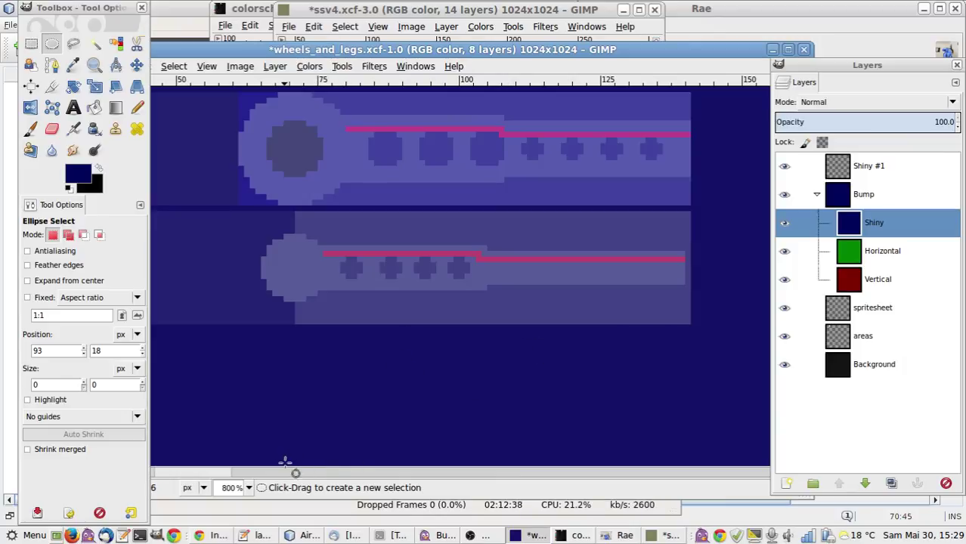
pyautogui.hscroll(-3, 219, 473)
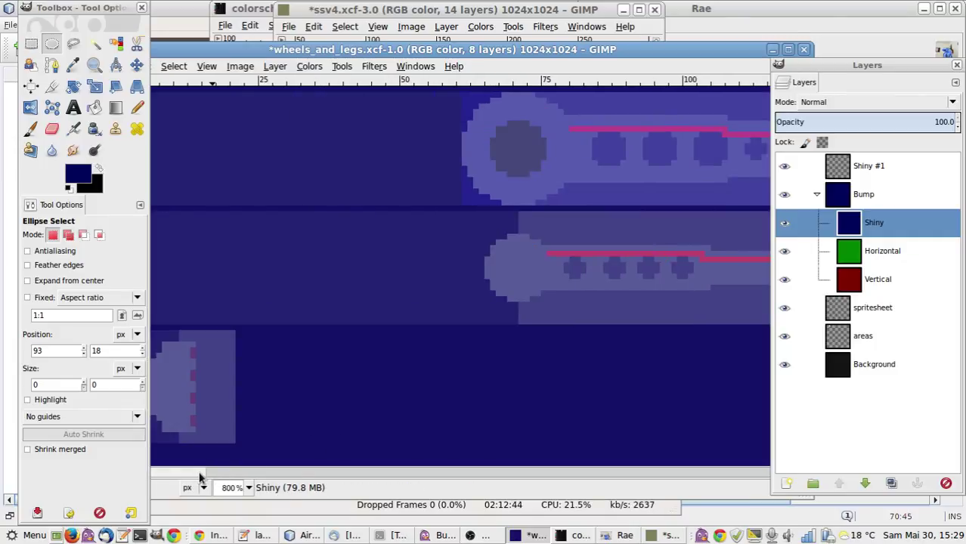
pyautogui.moveTo(201, 477); pyautogui.dragTo(225, 481)
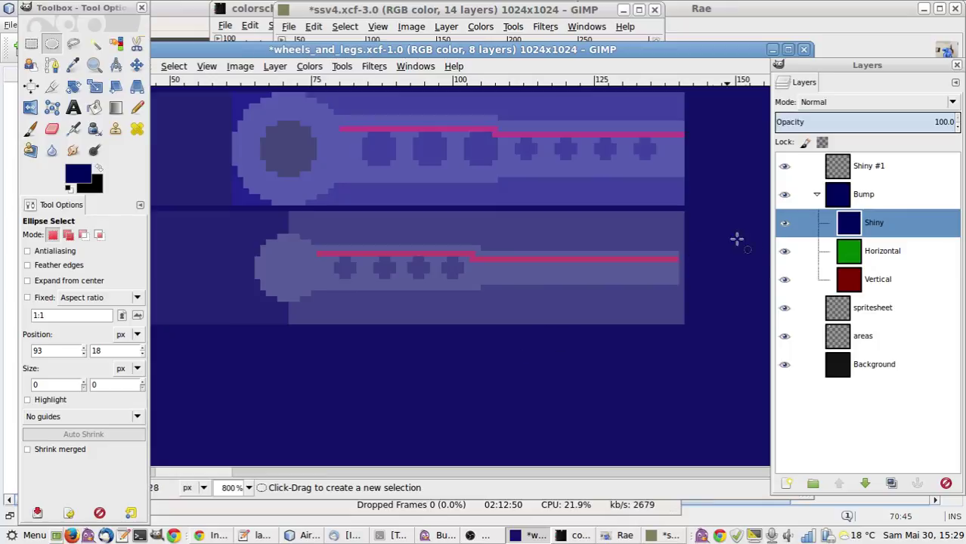
# Turn off the Shiny and Horizontal layer eyes so only the red Vertical layer shows.
pyautogui.click(784, 226)
pyautogui.click(784, 251)
pyautogui.click(785, 251)
pyautogui.click(784, 225)
pyautogui.click(785, 225)
pyautogui.click(788, 260)
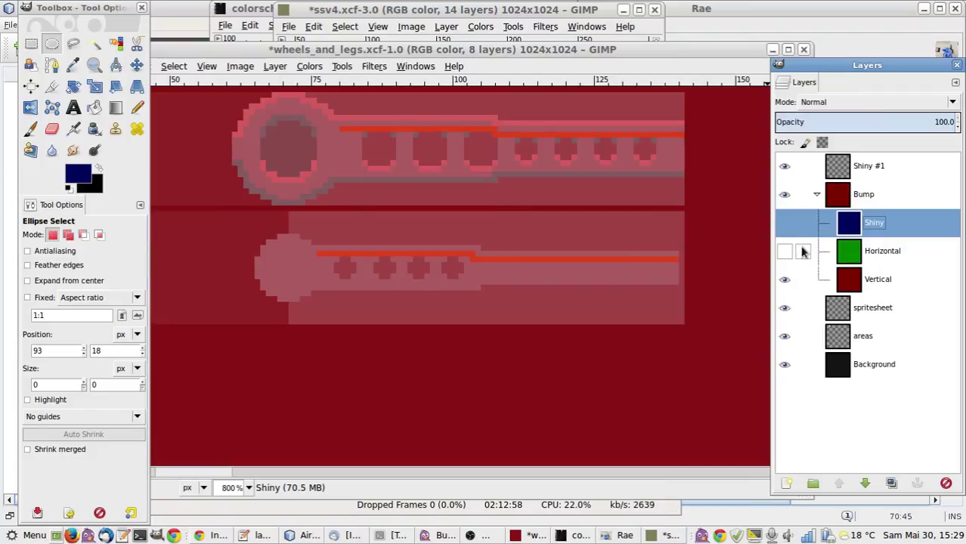
# Make the Vertical layer active and sample its dark red from the image.
pyautogui.click(847, 279)
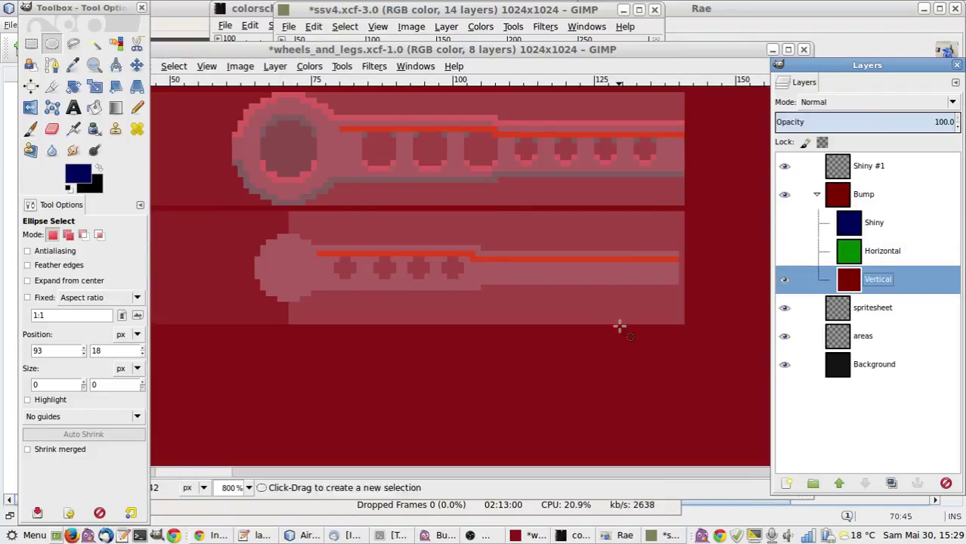
pyautogui.press('o')
pyautogui.click(492, 96)
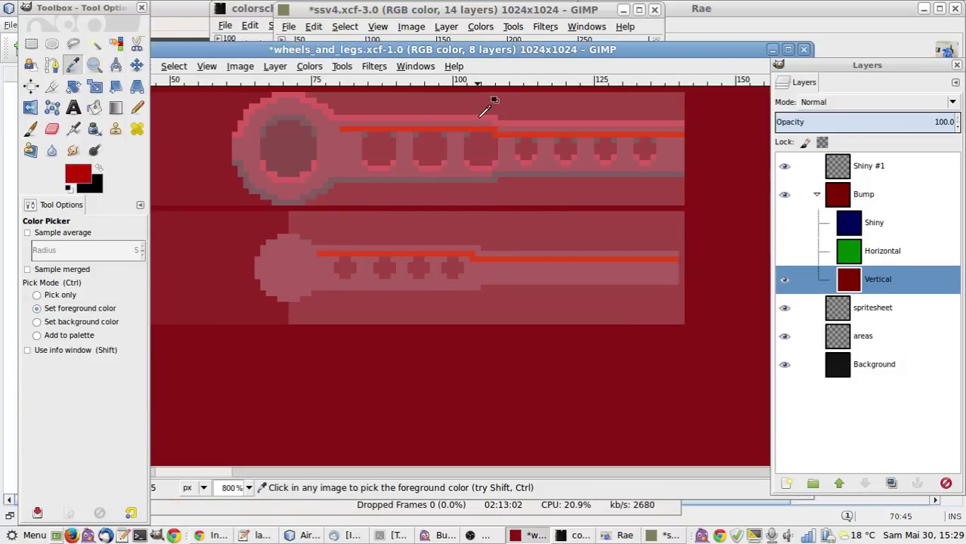
# Measure the lower red stripe with thin oval and rectangular selections, clearing each one.
pyautogui.press('e')
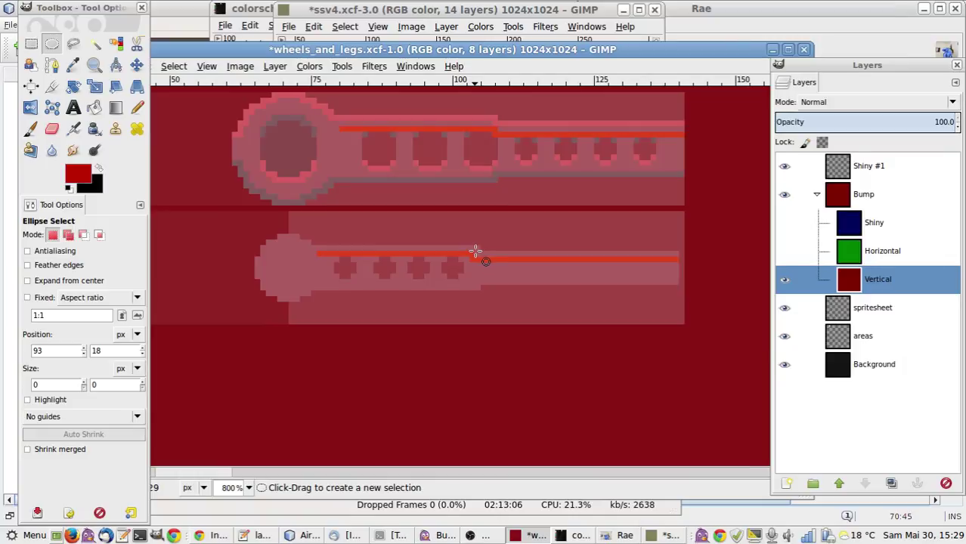
pyautogui.moveTo(476, 253); pyautogui.dragTo(623, 258)
pyautogui.click(651, 287)
pyautogui.press('r')
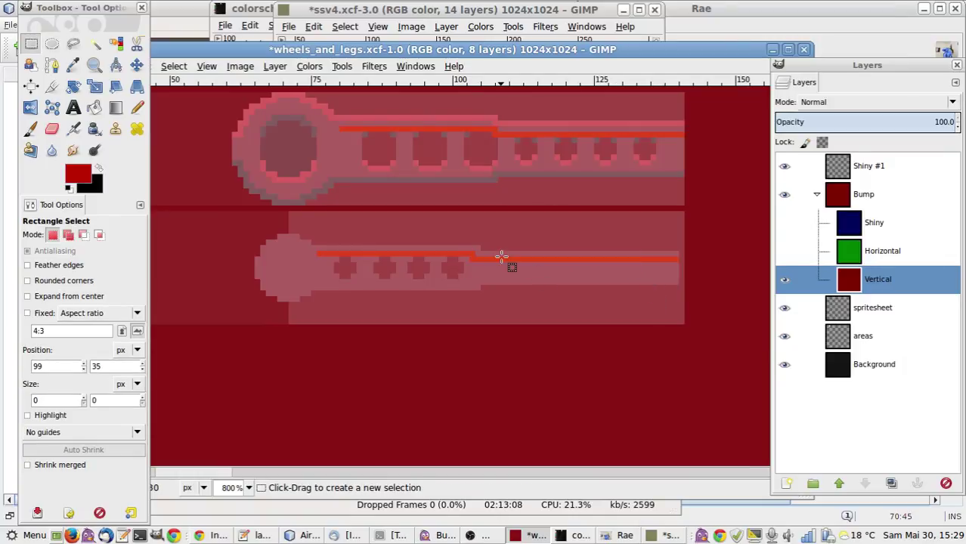
pyautogui.moveTo(474, 250); pyautogui.dragTo(680, 260)
pyautogui.click(682, 301)
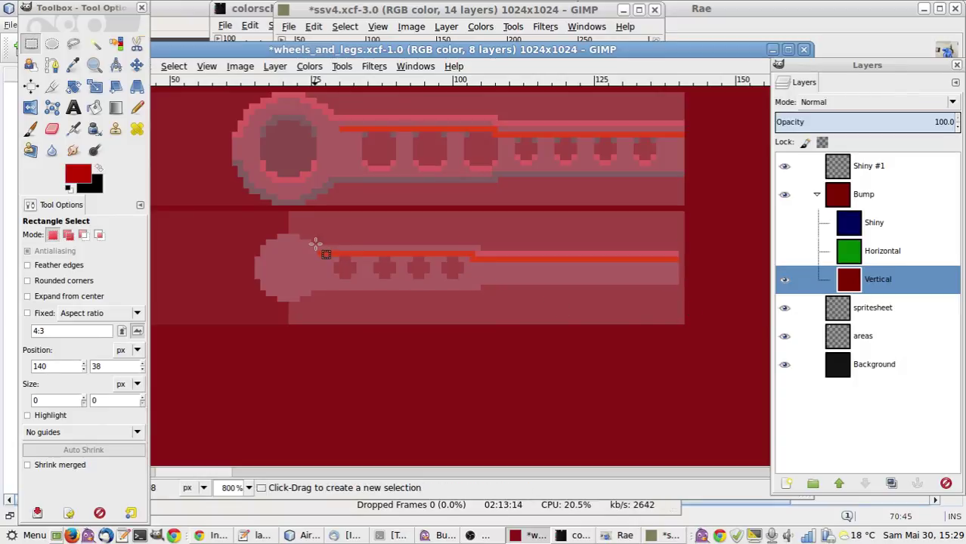
pyautogui.moveTo(318, 248); pyautogui.dragTo(484, 251)
pyautogui.click(524, 280)
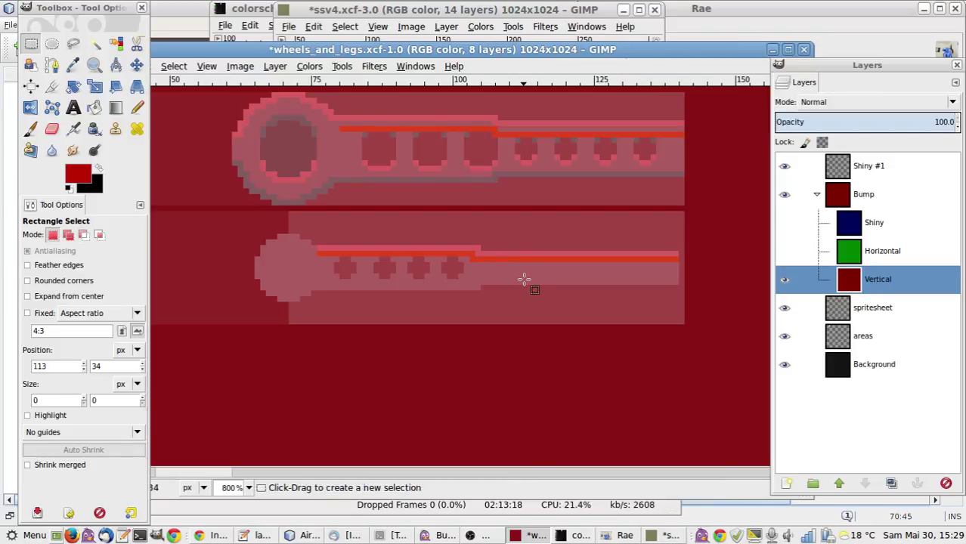
pyautogui.press('n')
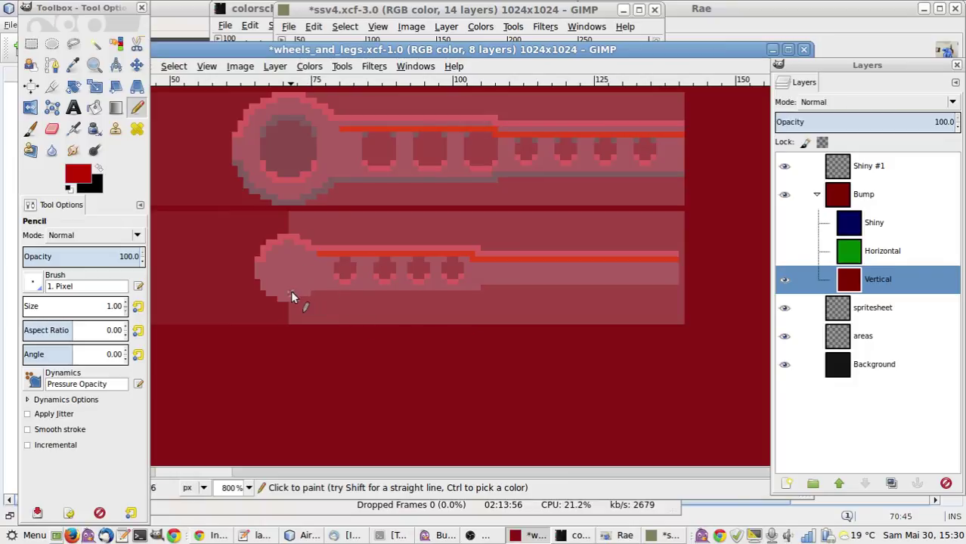
# Sample the wheel's dark maroon, then copy the lower wheel strip and paste it as a floating selection.
pyautogui.press('r')
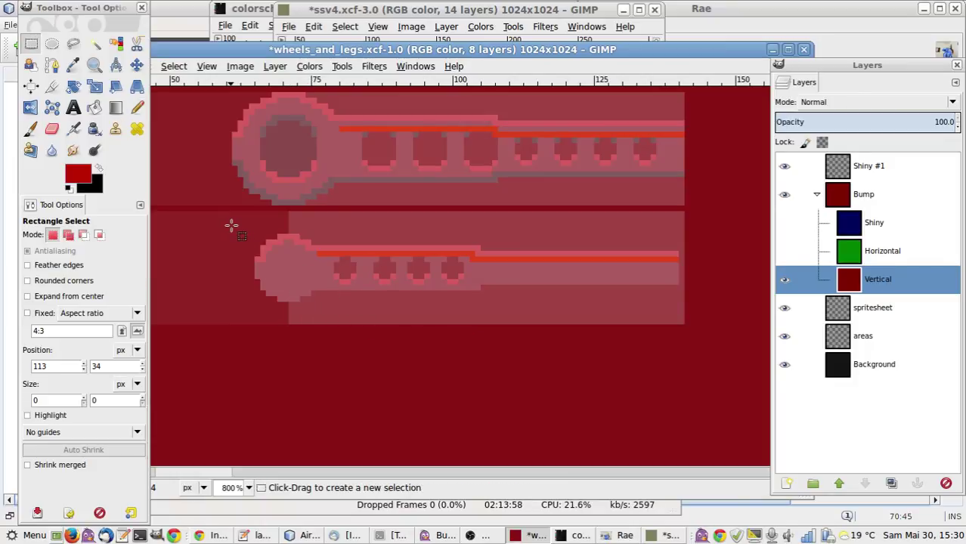
pyautogui.press('o')
pyautogui.click(287, 201)
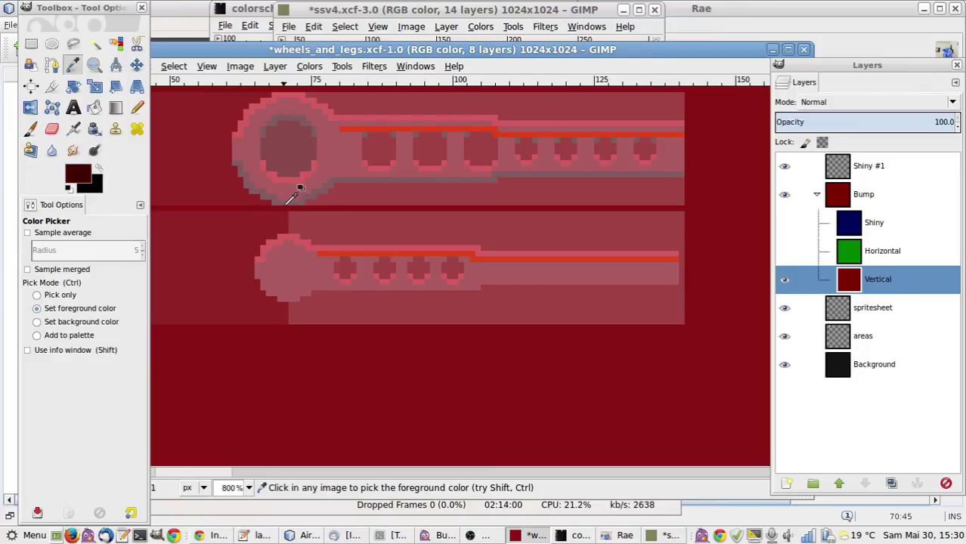
pyautogui.press('r')
pyautogui.moveTo(238, 222); pyautogui.dragTo(683, 310)
pyautogui.hotkey('ctrl', 'c')
pyautogui.hotkey('ctrl', 'v')
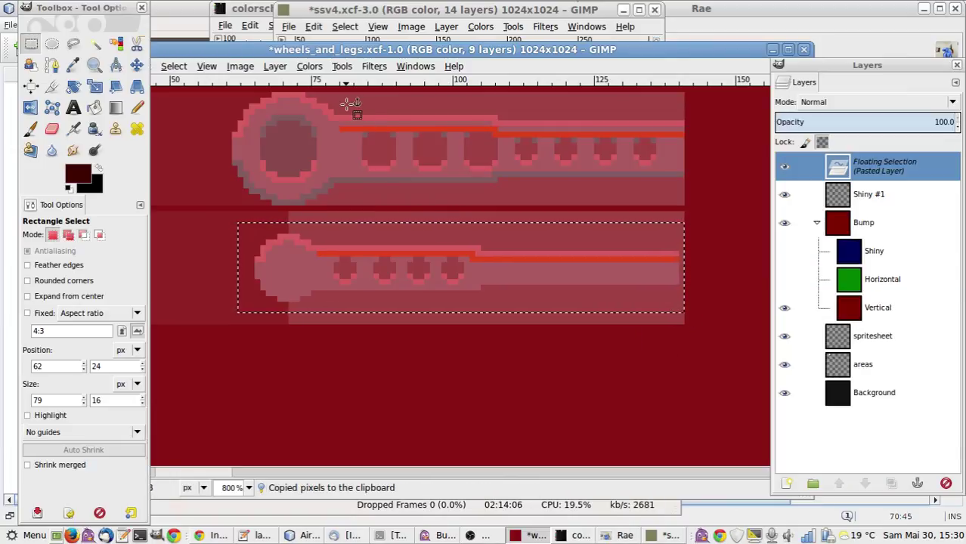
# Flip the floating selection vertically from the Layer transform menu.
pyautogui.click(308, 68)
pyautogui.moveTo(274, 69)
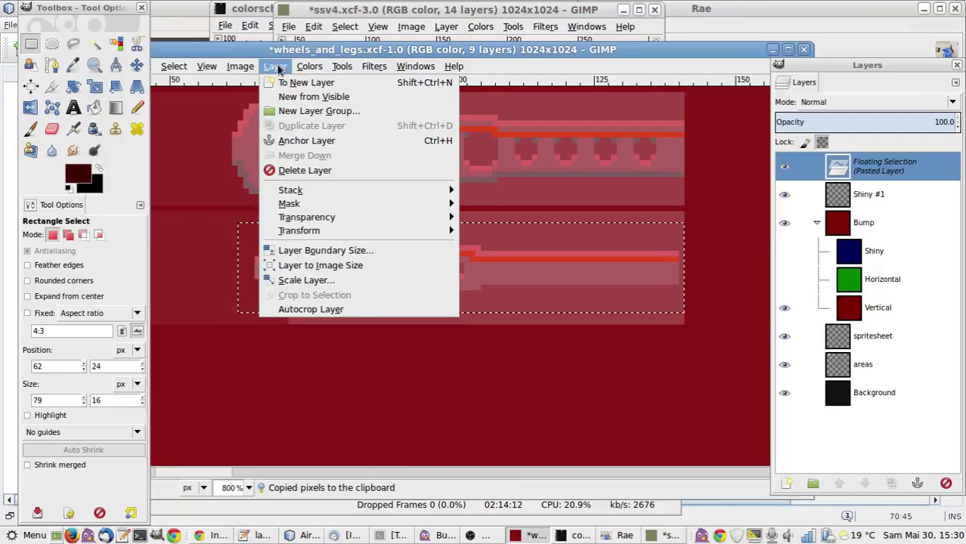
pyautogui.click(277, 69)
pyautogui.click(277, 69)
pyautogui.moveTo(309, 66)
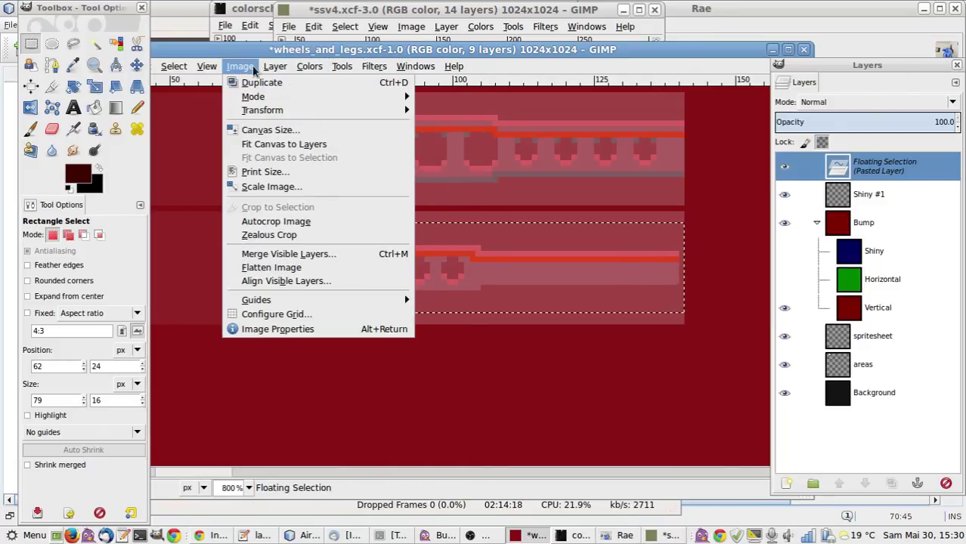
pyautogui.moveTo(266, 68)
pyautogui.moveTo(302, 231)
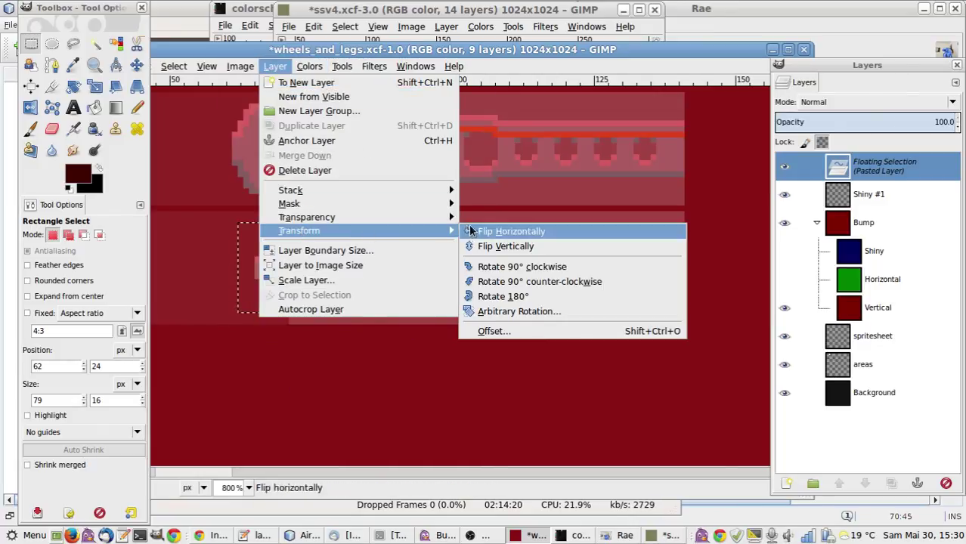
pyautogui.click(472, 246)
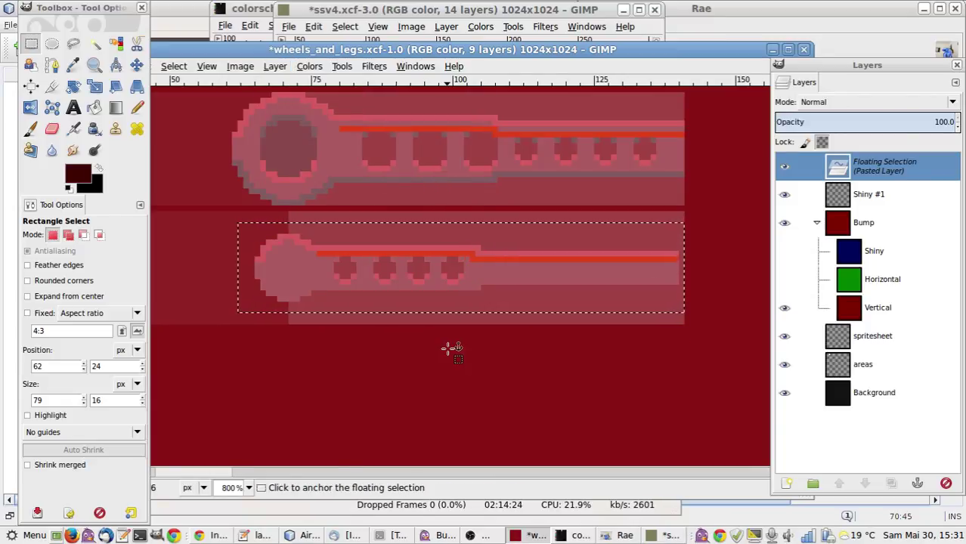
# Anchor the pasted pixels on the Vertical layer and pencil dark pixels along the lower wheel's edge.
pyautogui.click(408, 360)
pyautogui.press('o')
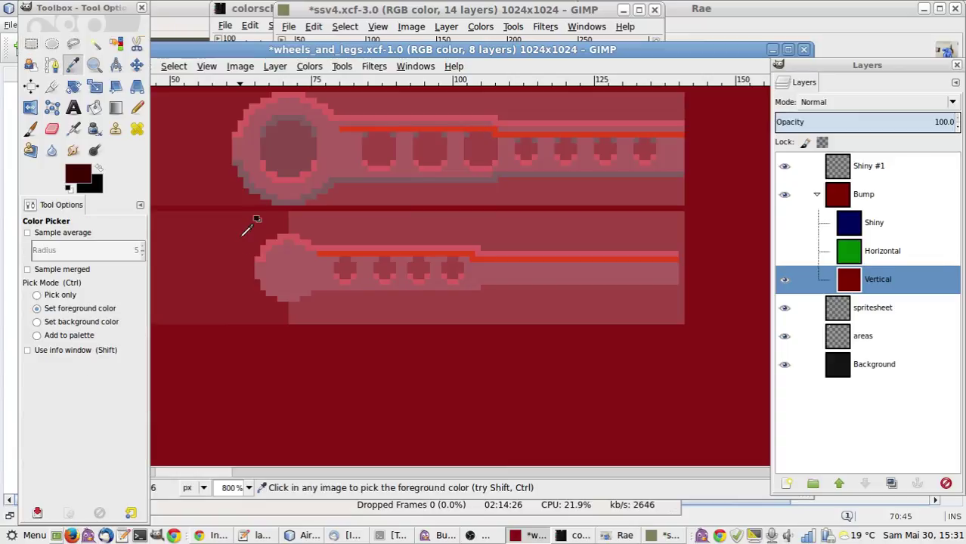
pyautogui.press('n')
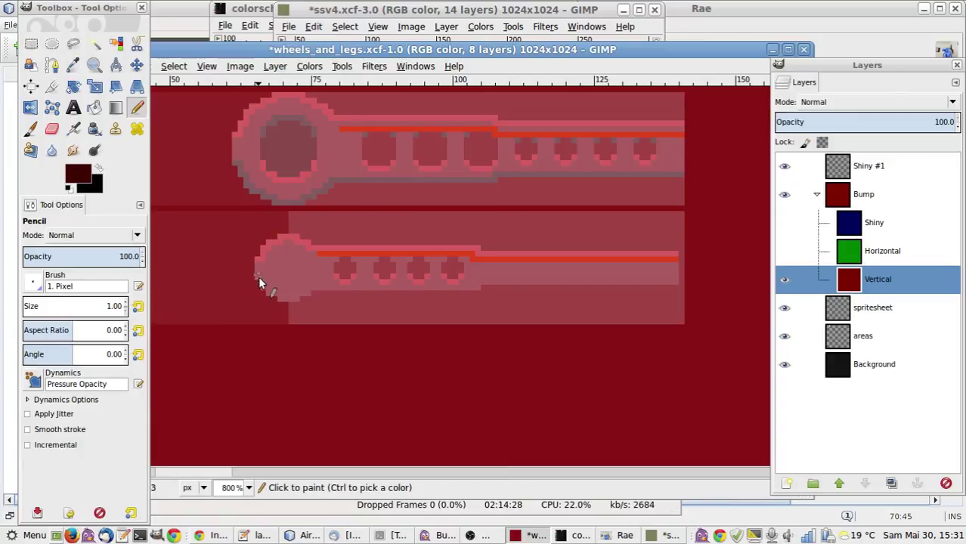
pyautogui.click(257, 277)
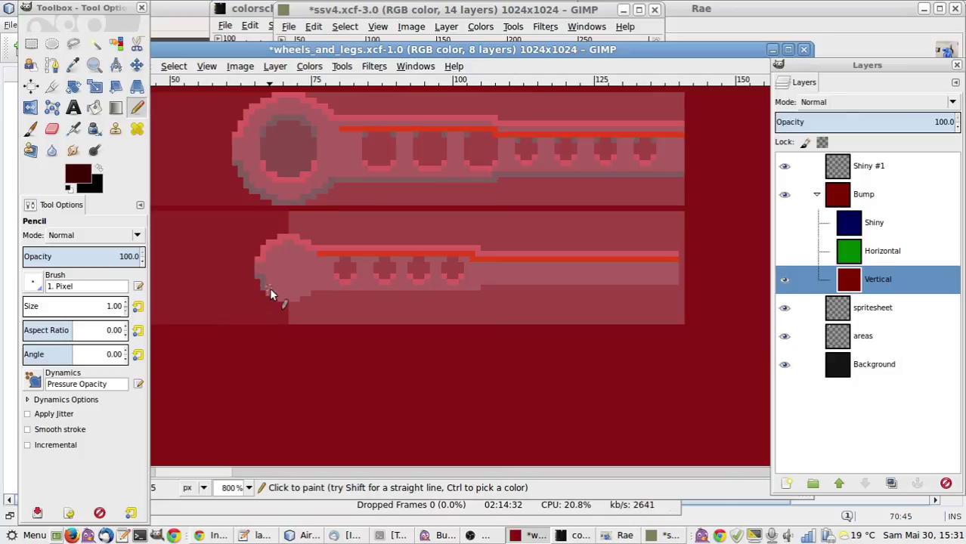
pyautogui.click(273, 296)
pyautogui.click(278, 300)
pyautogui.click(284, 303)
# Measure the lower arm with thin strip selections, then pencil a pixel near its holes.
pyautogui.press('r')
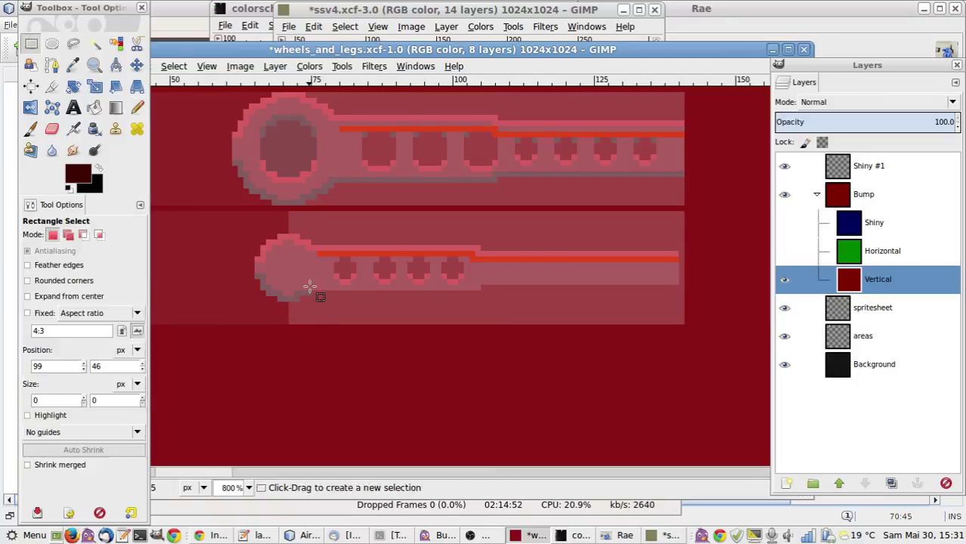
pyautogui.moveTo(309, 286); pyautogui.dragTo(481, 289)
pyautogui.keyDown('ctrl'); pyautogui.click(539, 313); pyautogui.keyUp('ctrl')
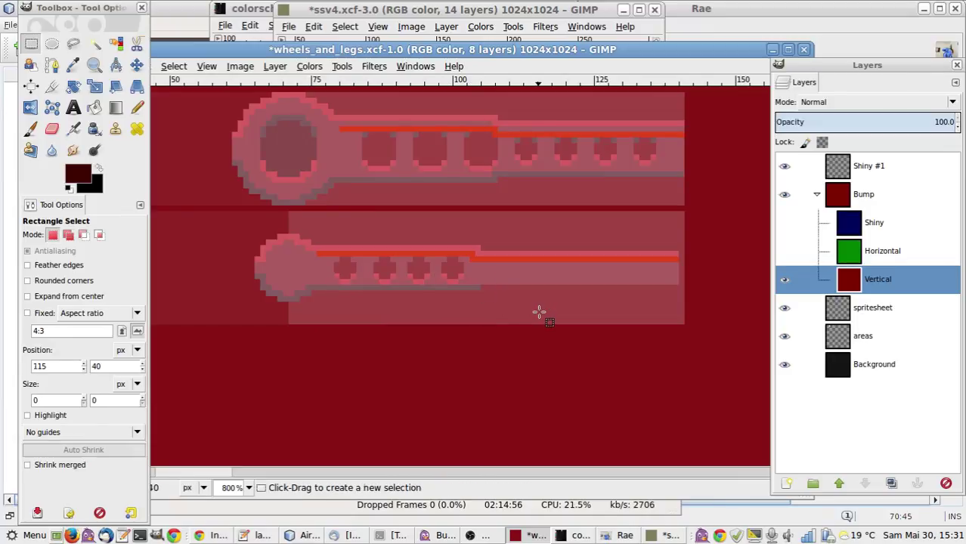
pyautogui.moveTo(476, 281); pyautogui.dragTo(680, 283)
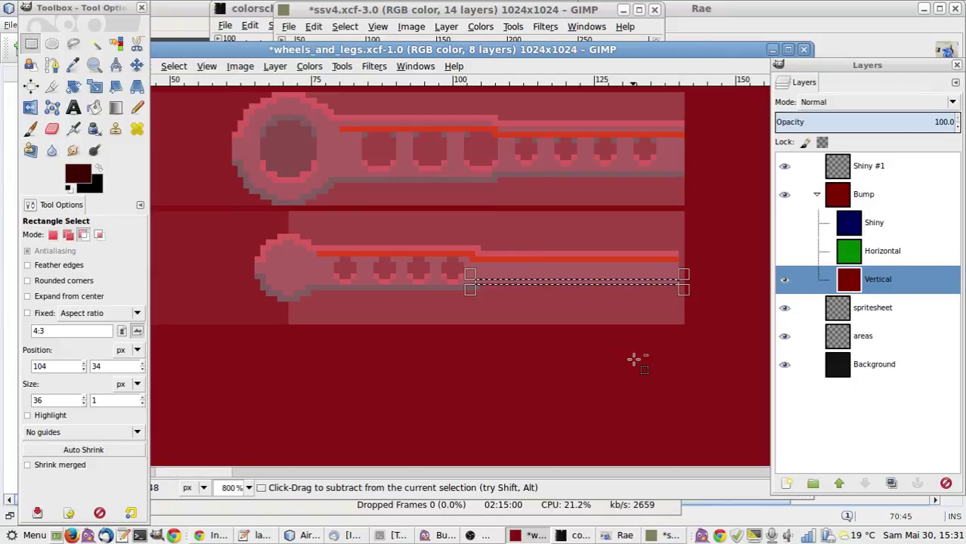
pyautogui.click(635, 361)
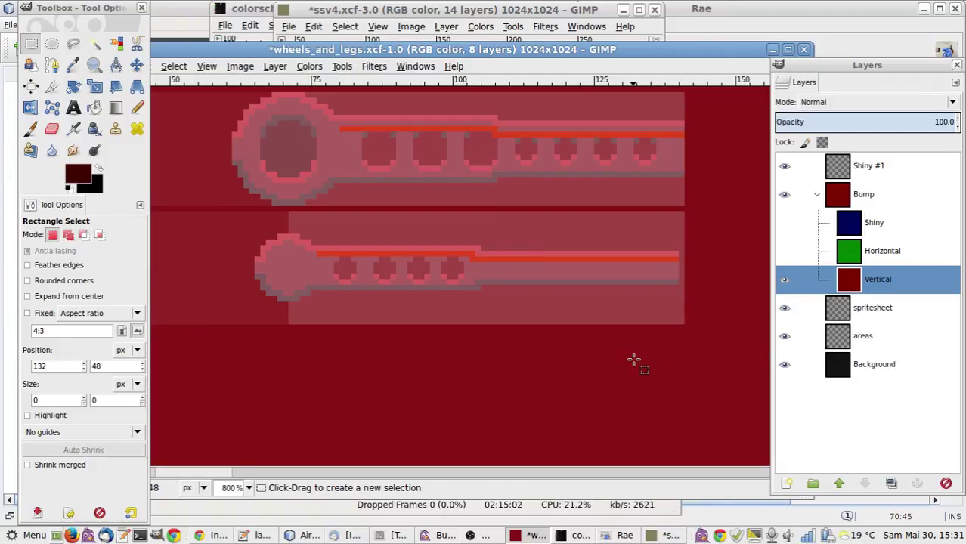
pyautogui.press('n')
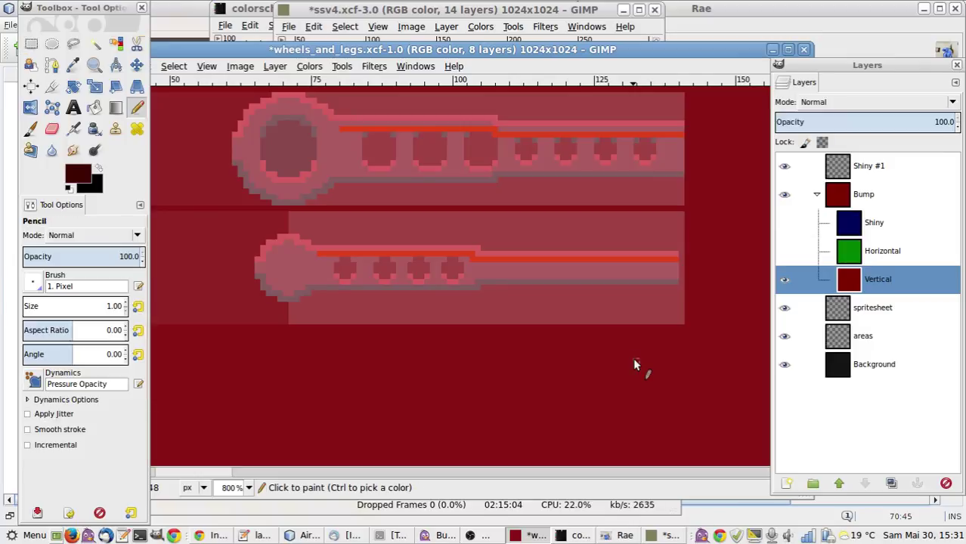
pyautogui.click(333, 258)
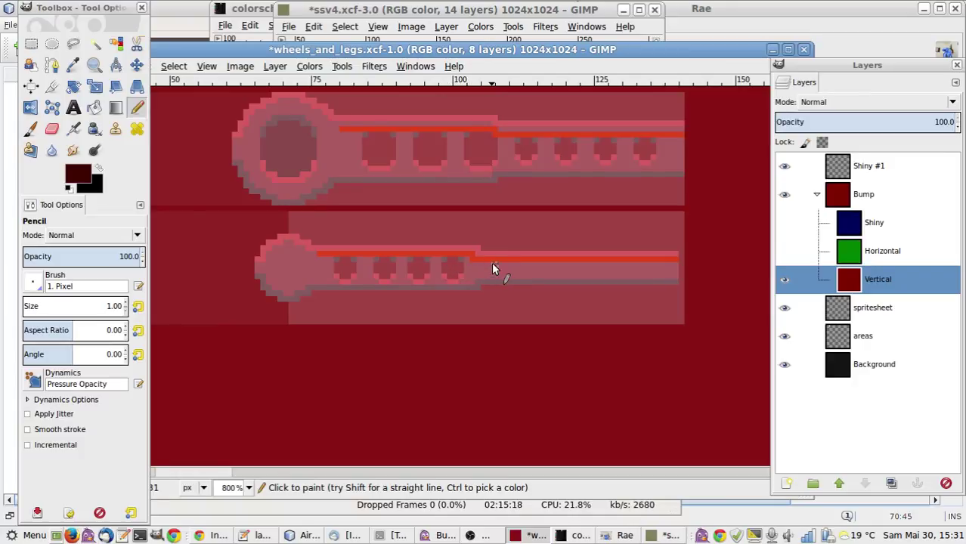
# Make Shiny #1 the active layer and pick black as the painting colour.
pyautogui.click(841, 177)
pyautogui.press('o')
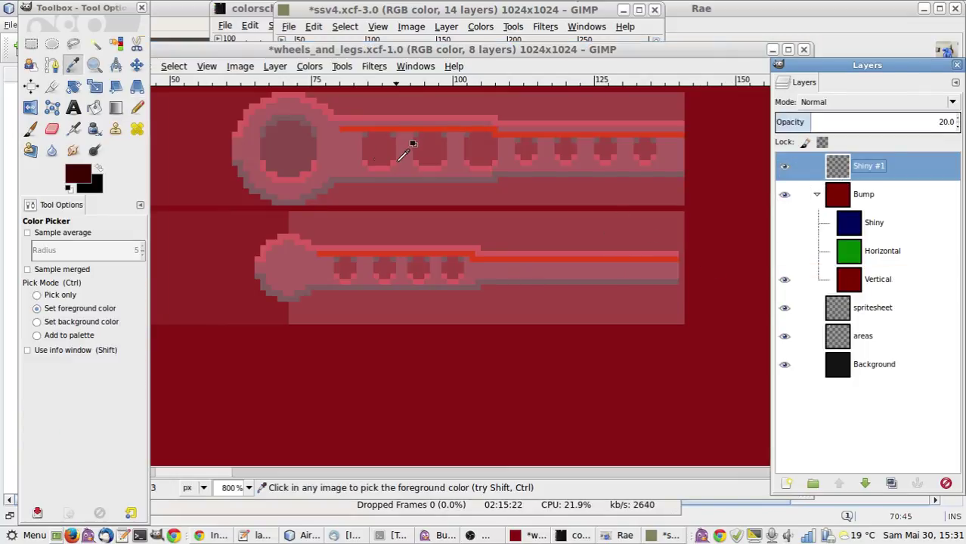
pyautogui.click(278, 158)
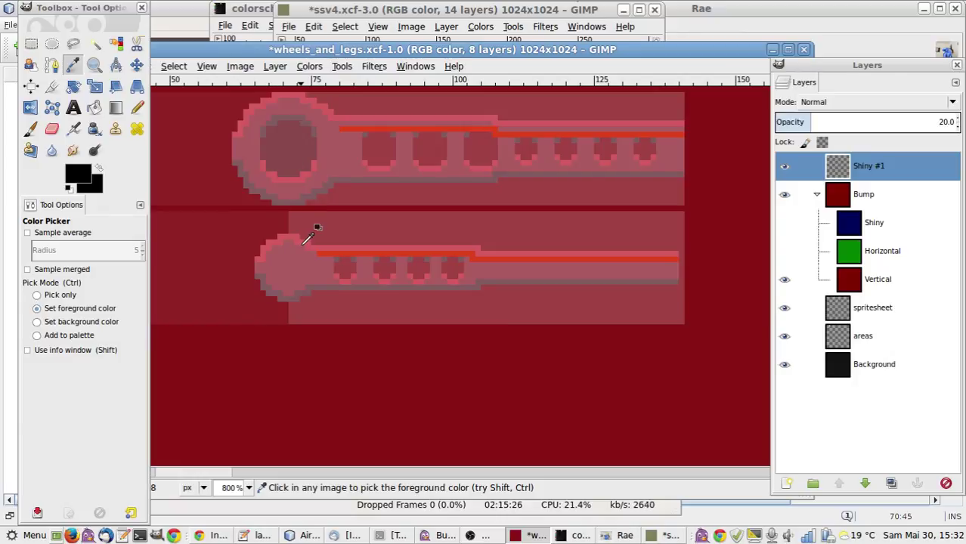
# Select a small ellipse over the lower wheel's centre, redoing it once, then deselect.
pyautogui.press('e')
pyautogui.moveTo(276, 258)
pyautogui.mouseDown()
pyautogui.moveTo(306, 285)
pyautogui.moveTo(271, 251)
pyautogui.mouseUp()
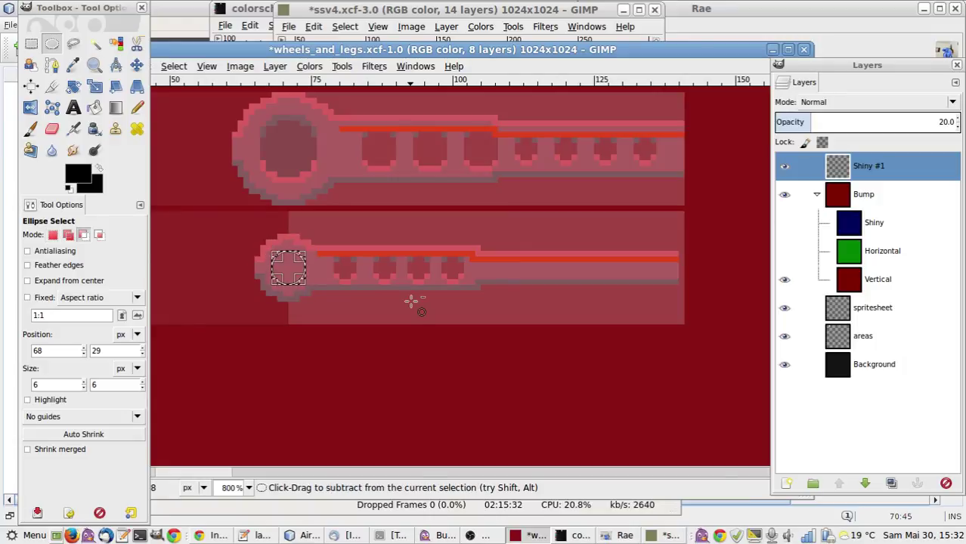
pyautogui.click(411, 301)
pyautogui.hotkey('ctrl', 'z')
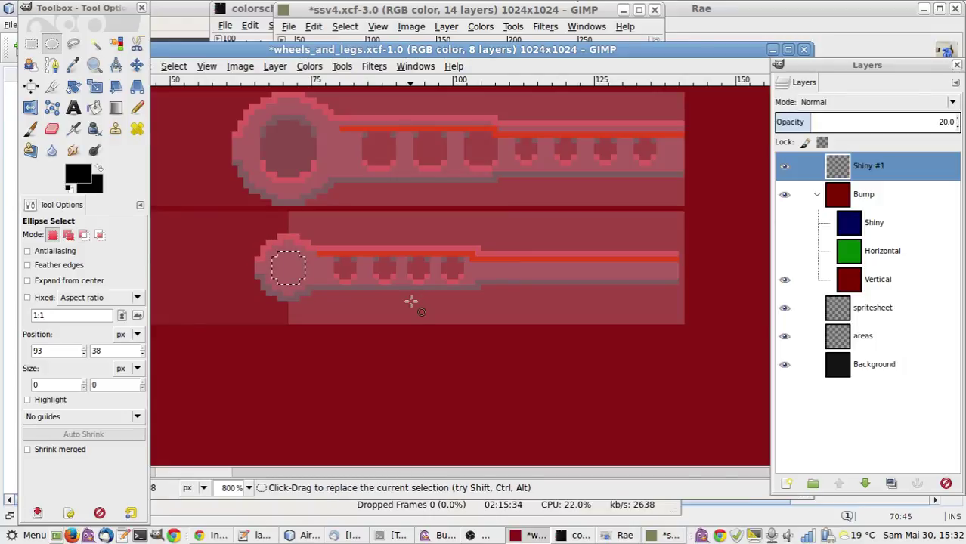
pyautogui.hotkey('ctrl', 'shift', 'a')
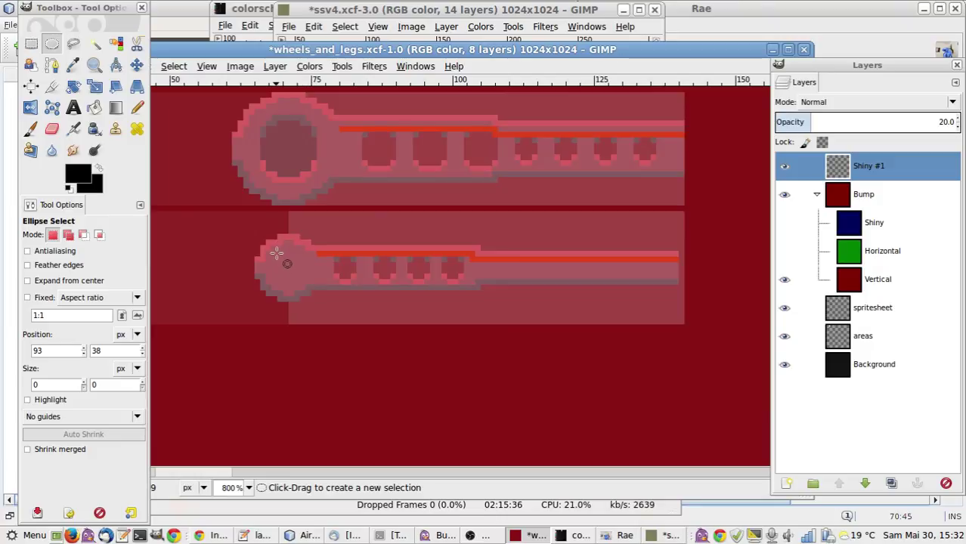
pyautogui.moveTo(277, 252); pyautogui.dragTo(303, 255)
pyautogui.click(380, 285)
pyautogui.press('o')
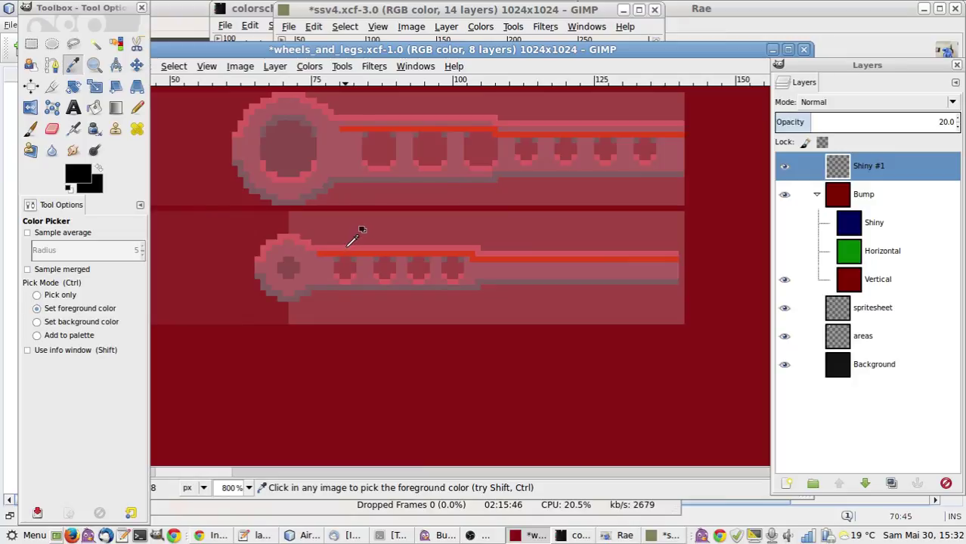
# On the Vertical layer, pencil a red dab and a dark maroon pixel around the lower wheel's hole.
pyautogui.click(828, 284)
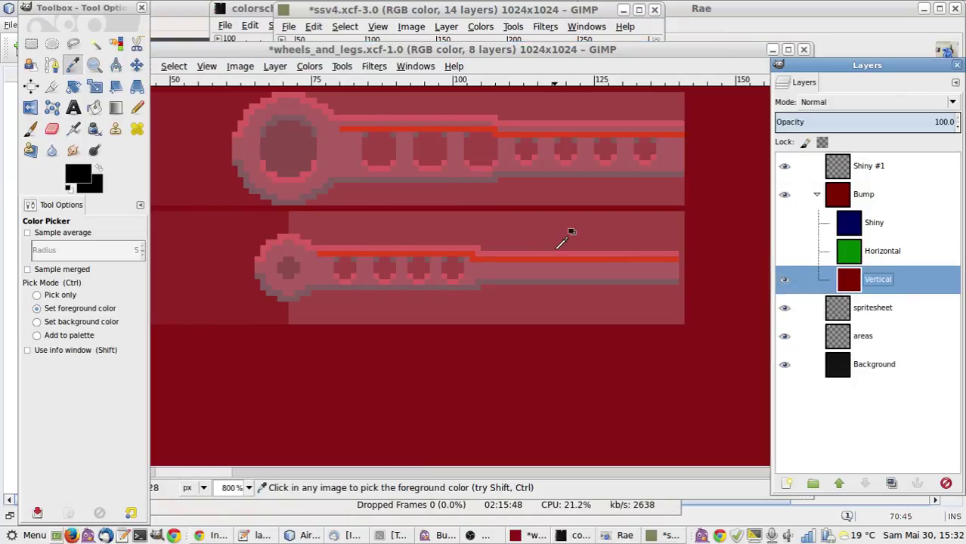
pyautogui.click(482, 243)
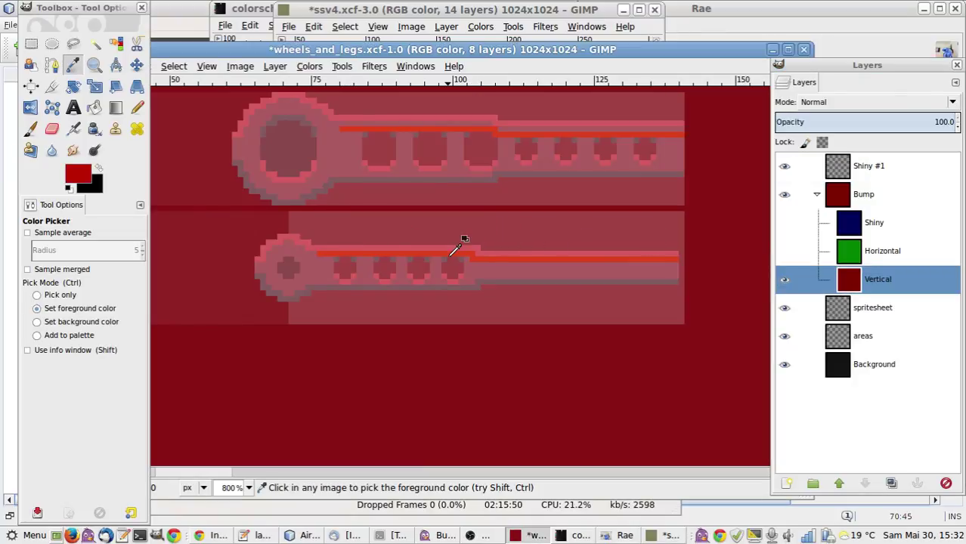
pyautogui.press('n')
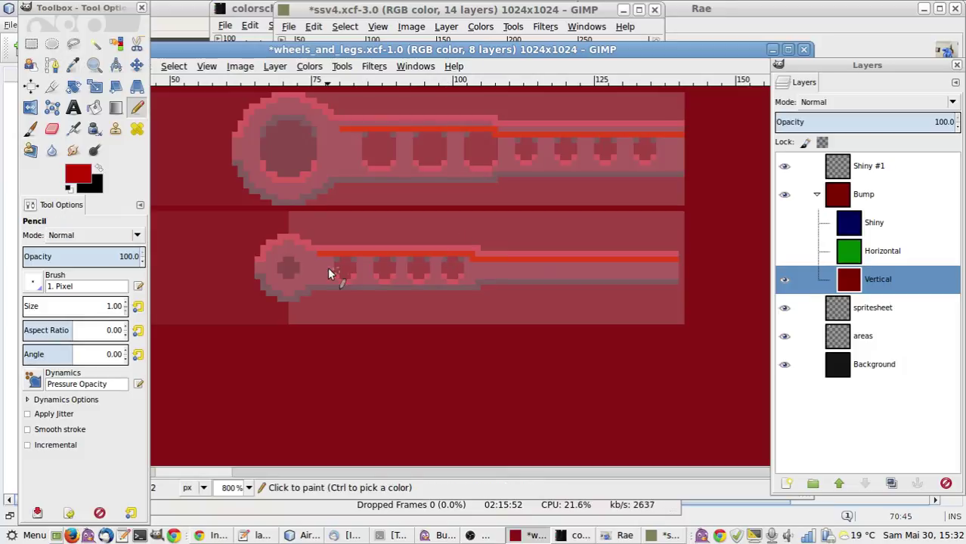
pyautogui.click(279, 277)
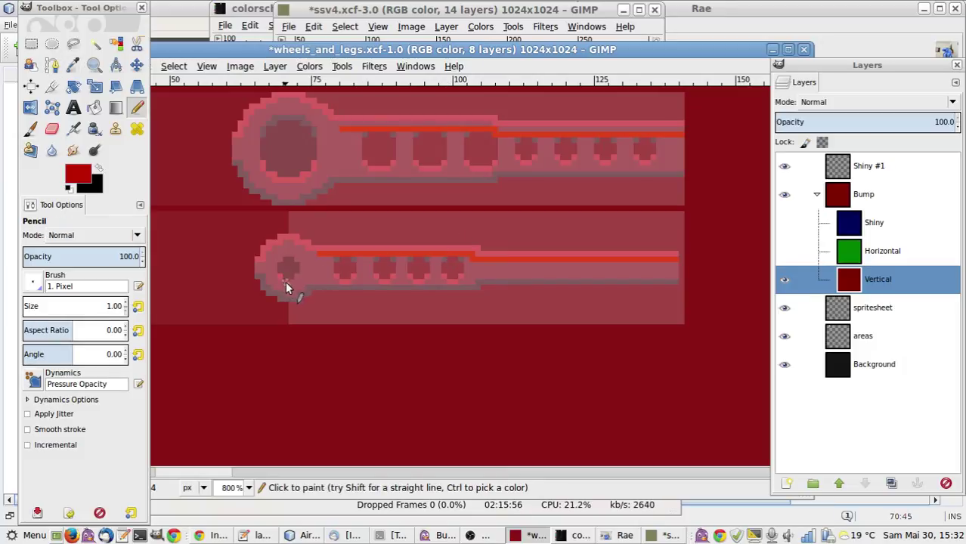
pyautogui.press('o')
pyautogui.click(330, 285)
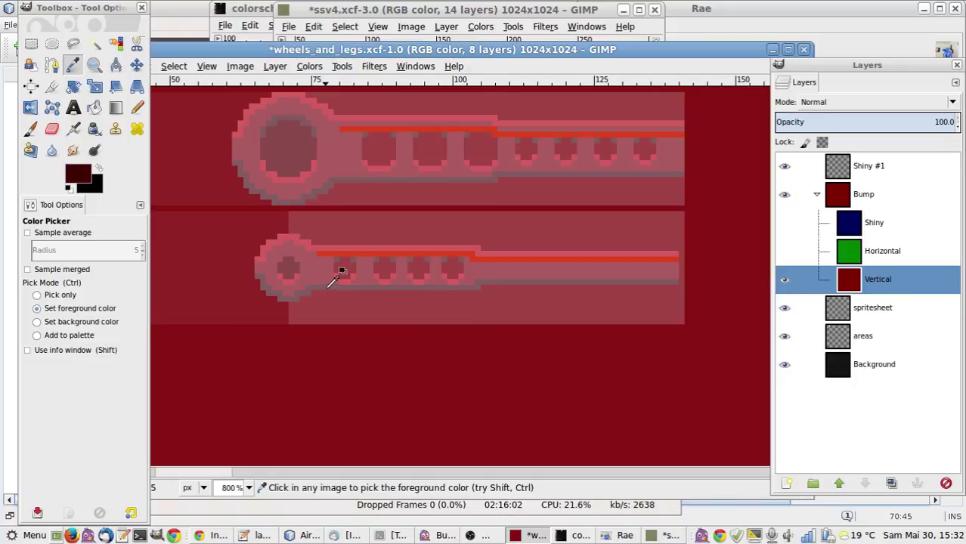
pyautogui.press('n')
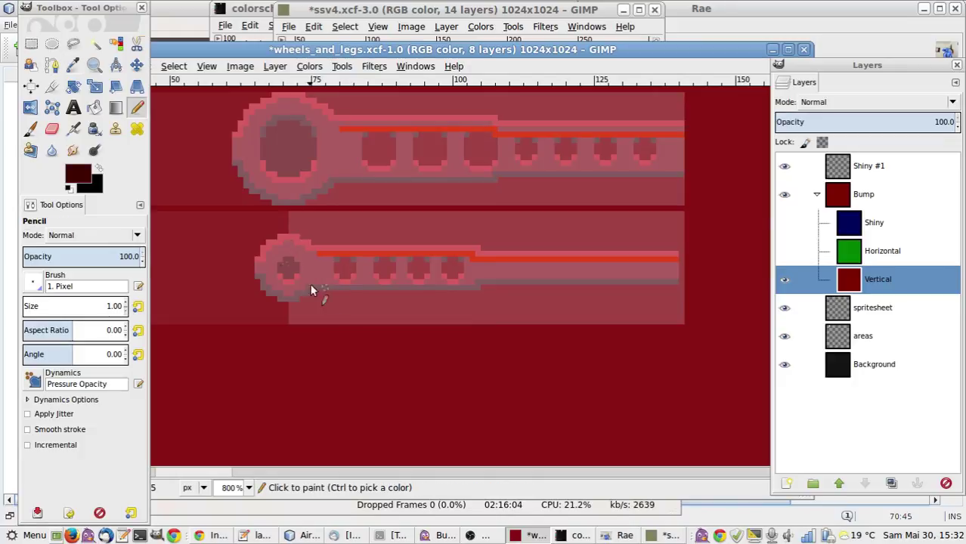
pyautogui.click(286, 256)
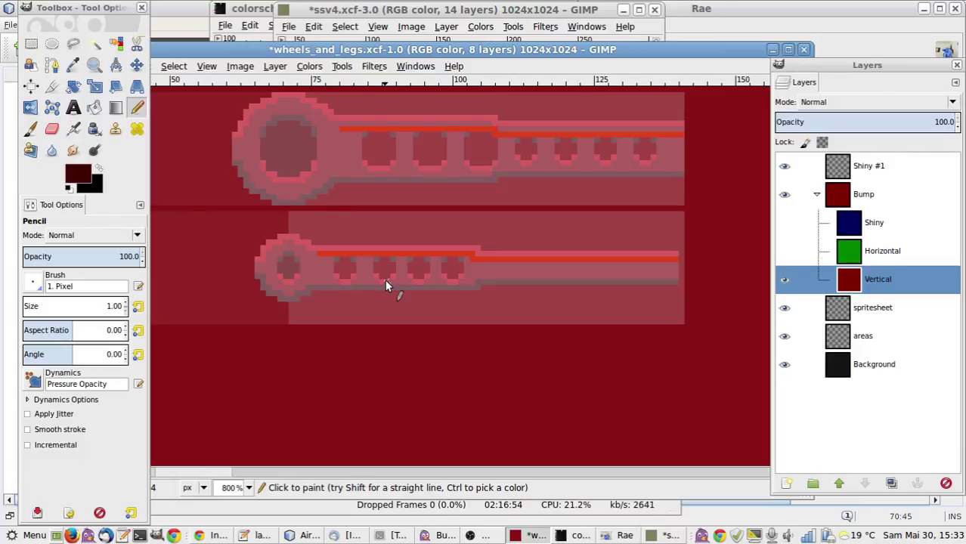
# Show the Horizontal layer again, make it active, and pick the upper arm's bright green.
pyautogui.click(786, 253)
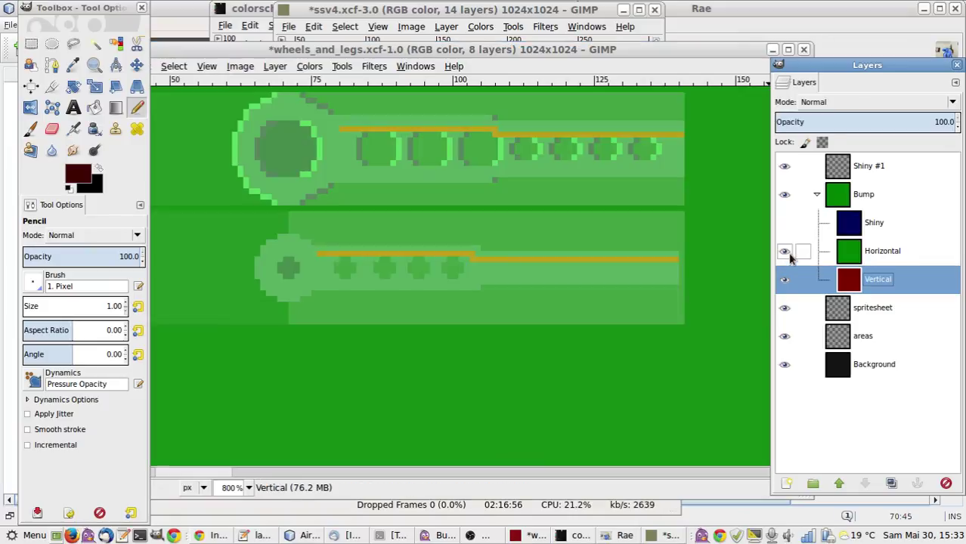
pyautogui.click(790, 257)
pyautogui.click(791, 258)
pyautogui.click(844, 257)
pyautogui.press('o')
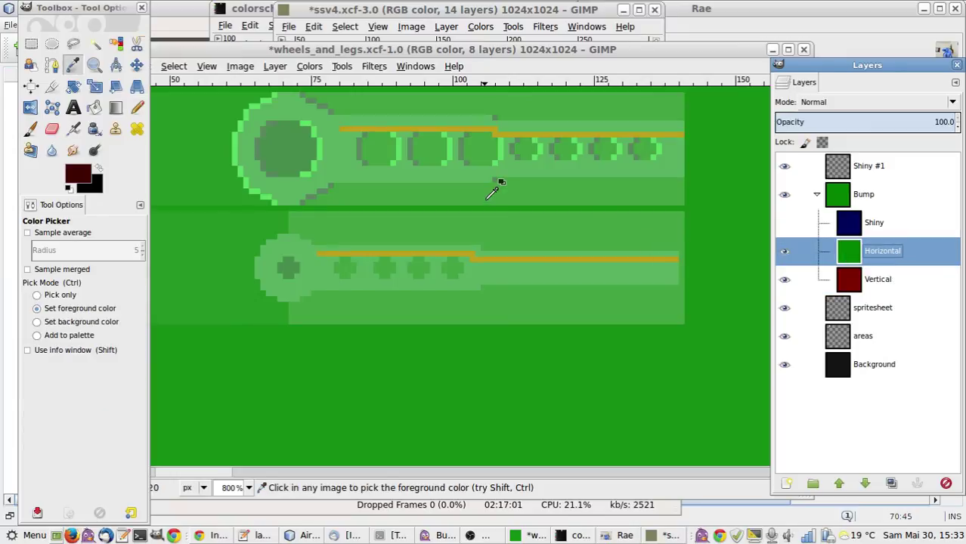
pyautogui.click(394, 146)
pyautogui.press('n')
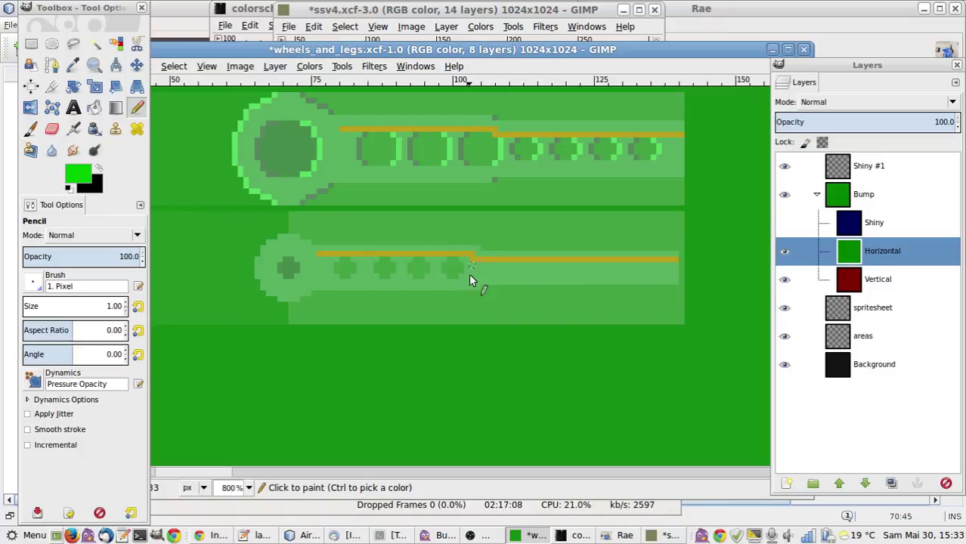
# Pencil light-green rims on the lower arm's two small circles and below its orange line, then sample dark green.
pyautogui.click(477, 247)
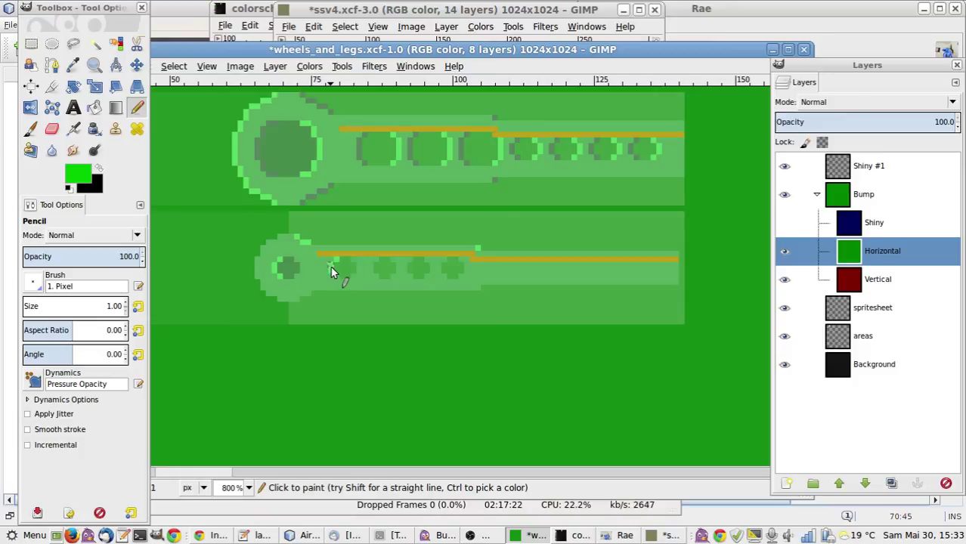
pyautogui.moveTo(331, 266); pyautogui.dragTo(334, 280)
pyautogui.click(354, 268)
pyautogui.moveTo(370, 272); pyautogui.dragTo(371, 281)
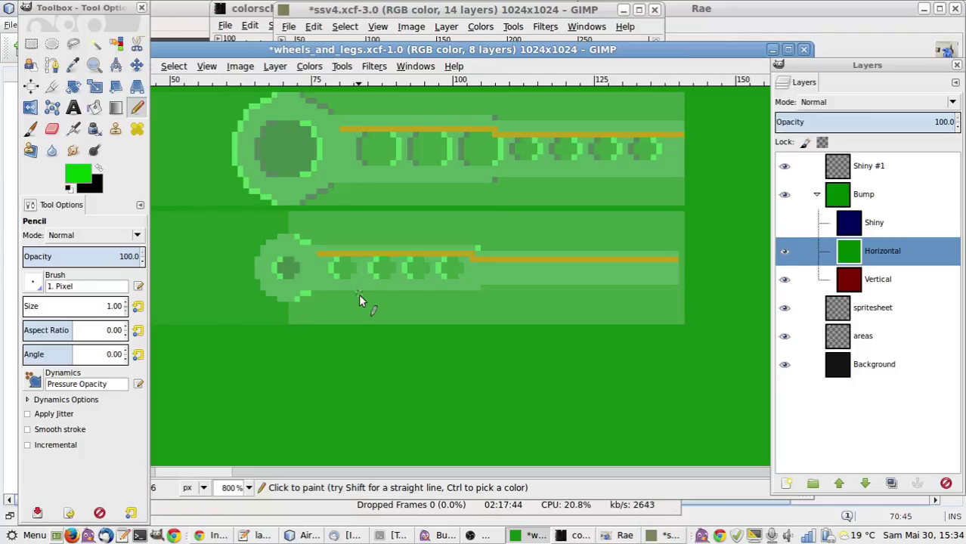
pyautogui.click(477, 287)
pyautogui.press('o')
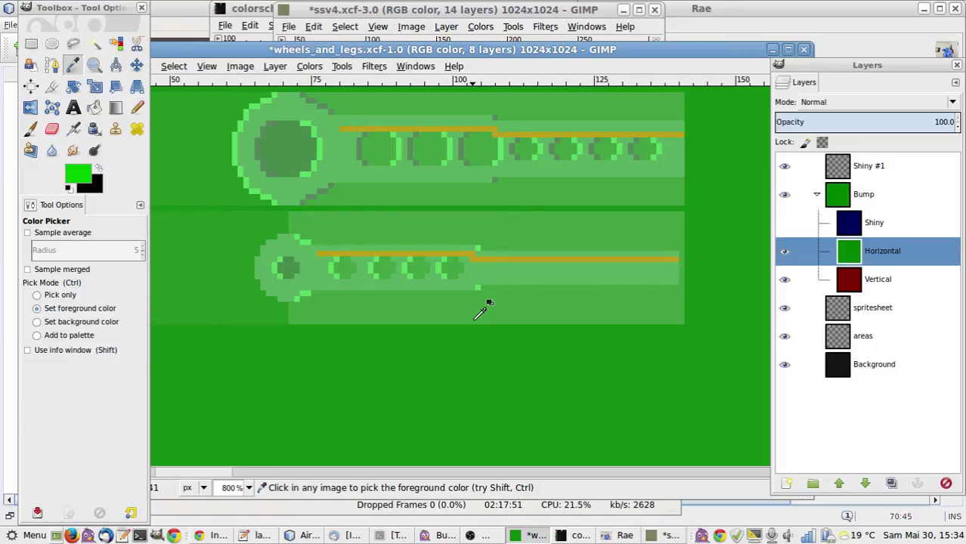
pyautogui.click(519, 144)
# Pencil the lower wheel hub and recolour the left ends of the lower and upper orange lines.
pyautogui.press('n')
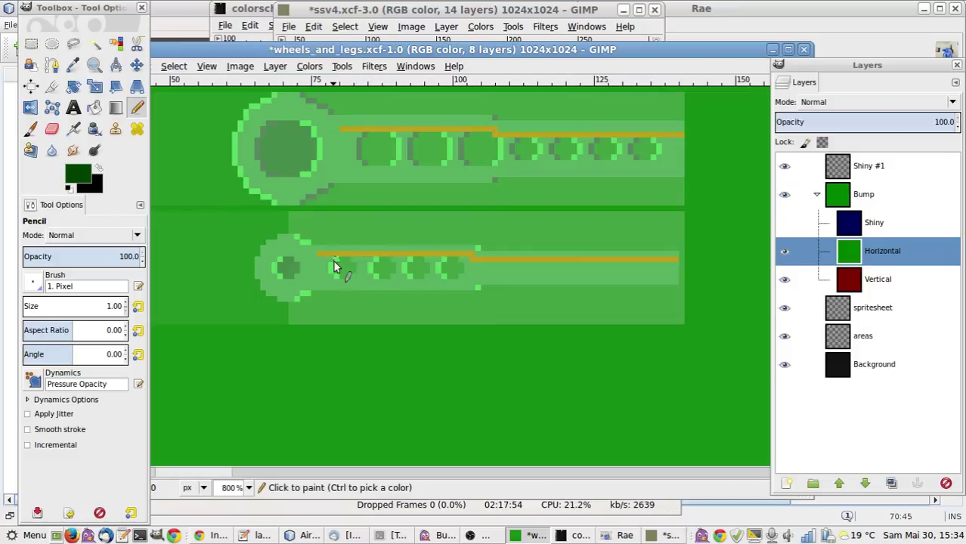
pyautogui.click(300, 266)
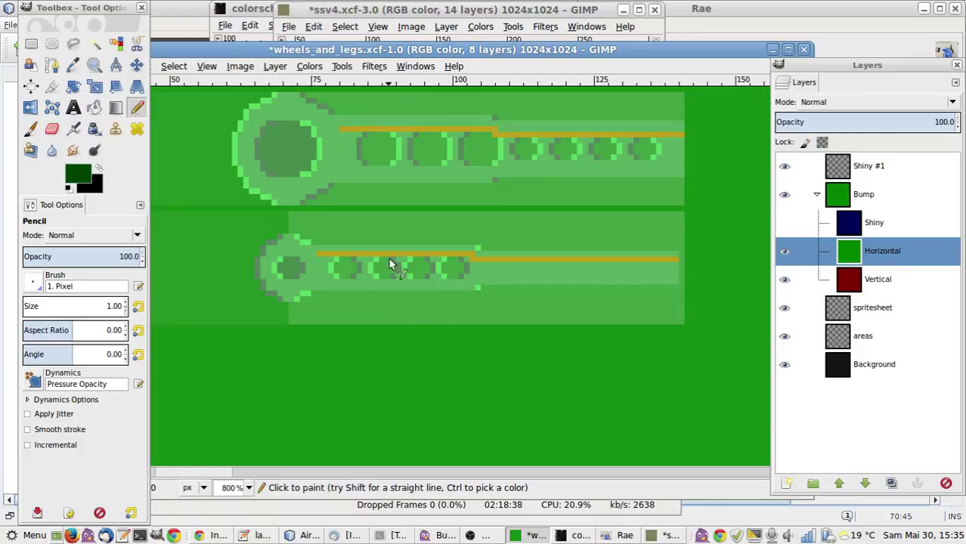
pyautogui.click(318, 254)
pyautogui.press('o')
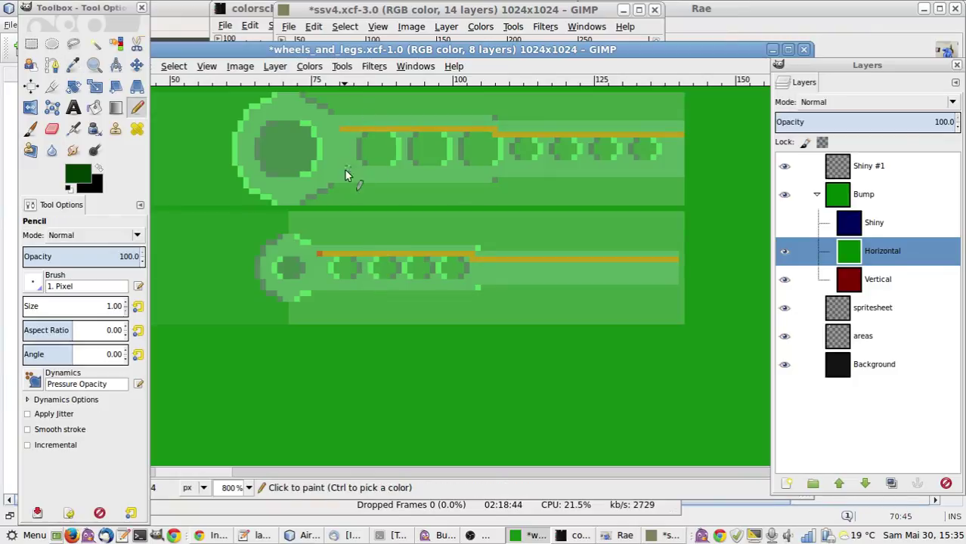
pyautogui.press('n')
pyautogui.click(341, 129)
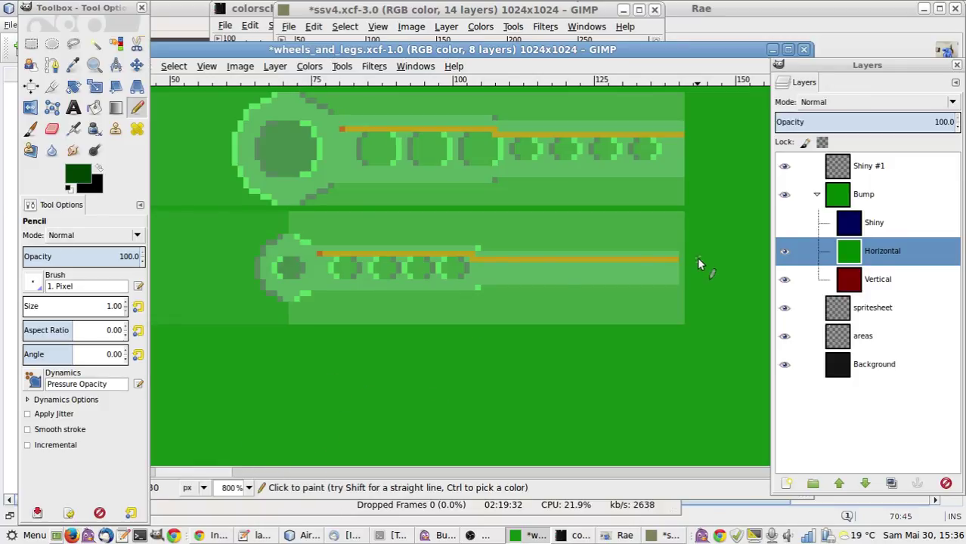
# Show the Shiny layer, make it active, and sample its navy from the canvas.
pyautogui.click(784, 222)
pyautogui.click(784, 223)
pyautogui.click(784, 222)
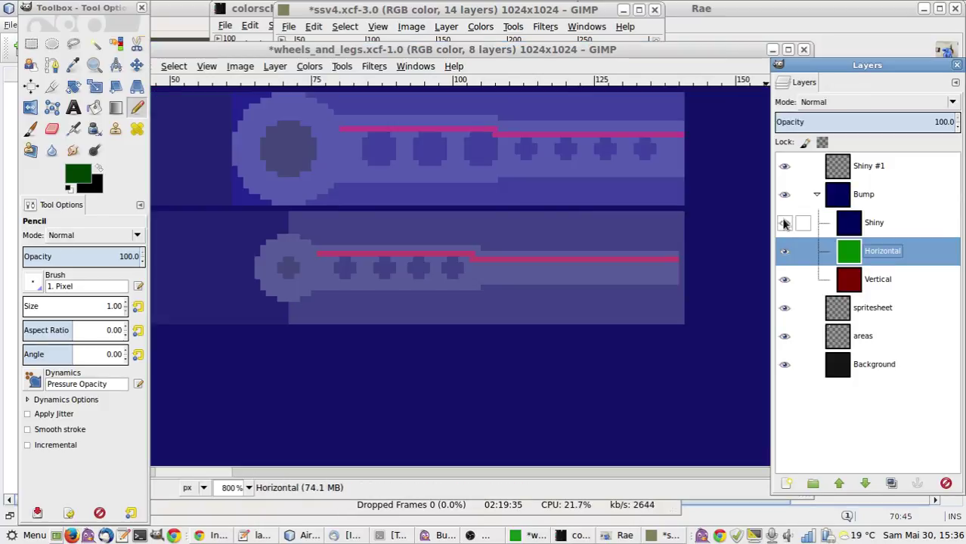
pyautogui.click(850, 222)
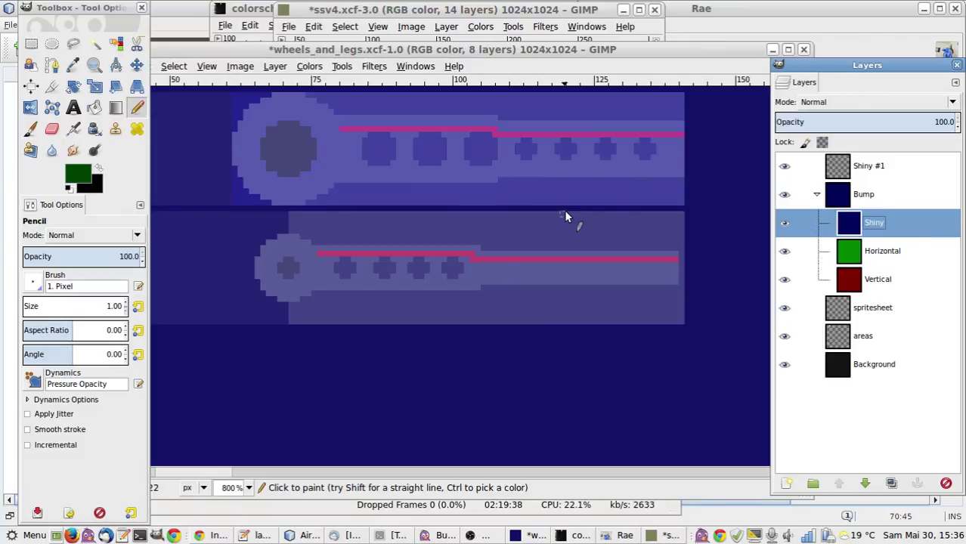
pyautogui.press('o')
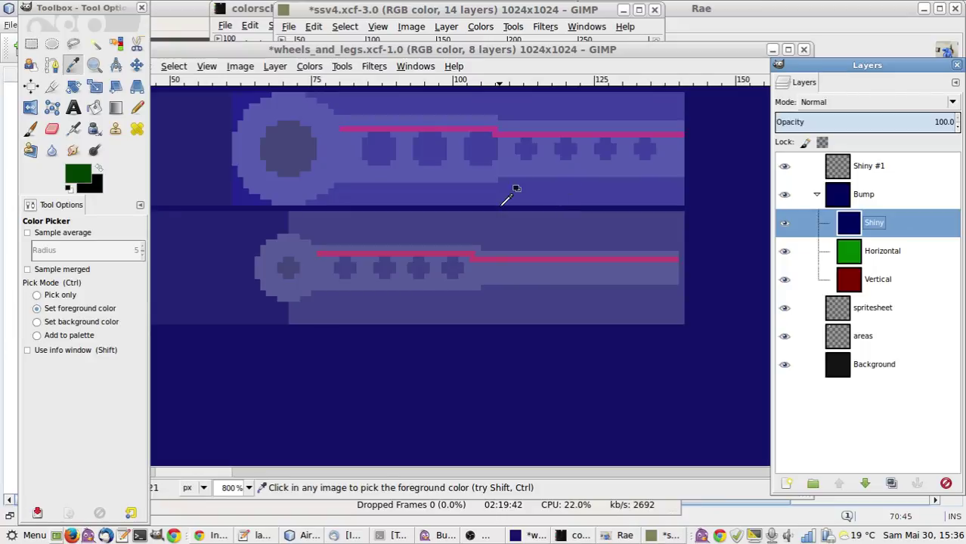
pyautogui.click(448, 168)
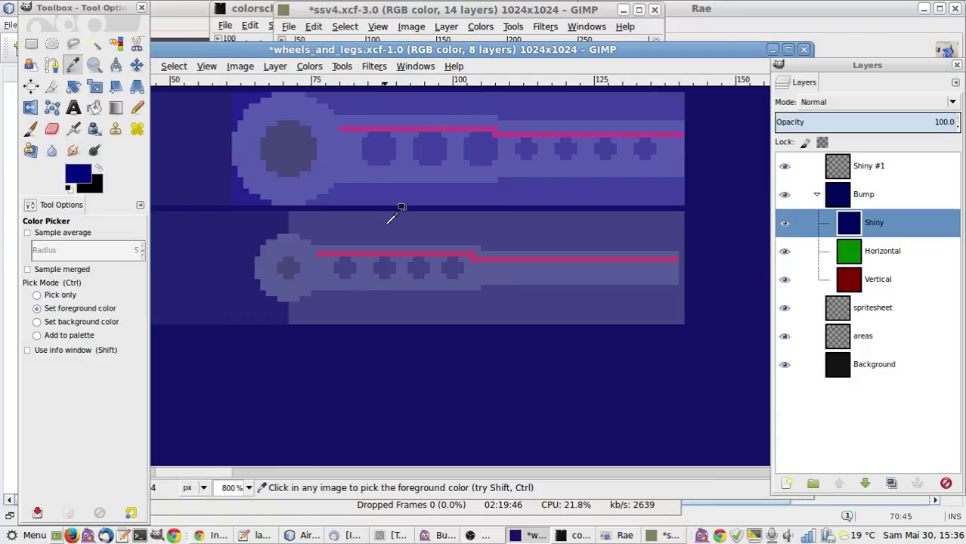
# Trial elliptical and rectangular selections around the lower wheel and arm sprite, then clear them.
pyautogui.press('e')
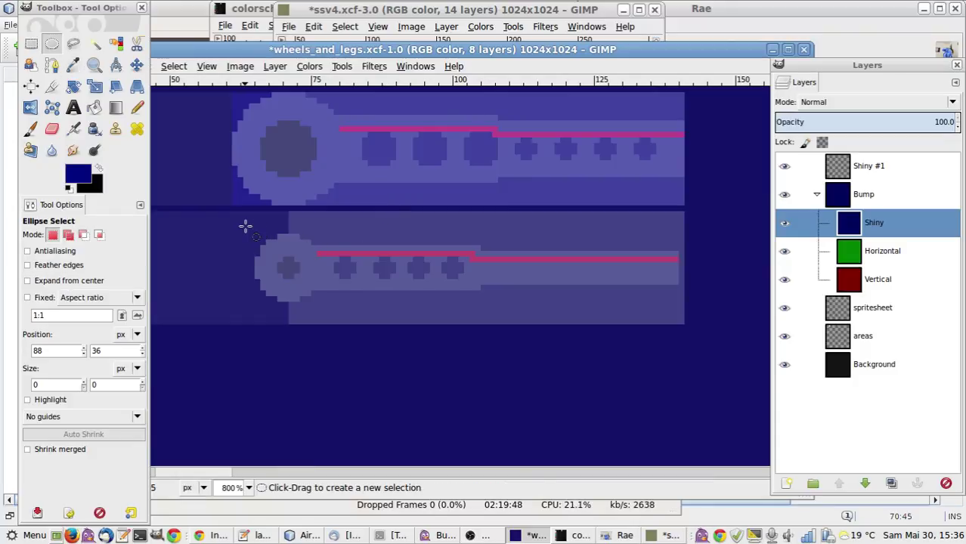
pyautogui.moveTo(250, 229); pyautogui.dragTo(346, 267)
pyautogui.press('Escape')
pyautogui.press('r')
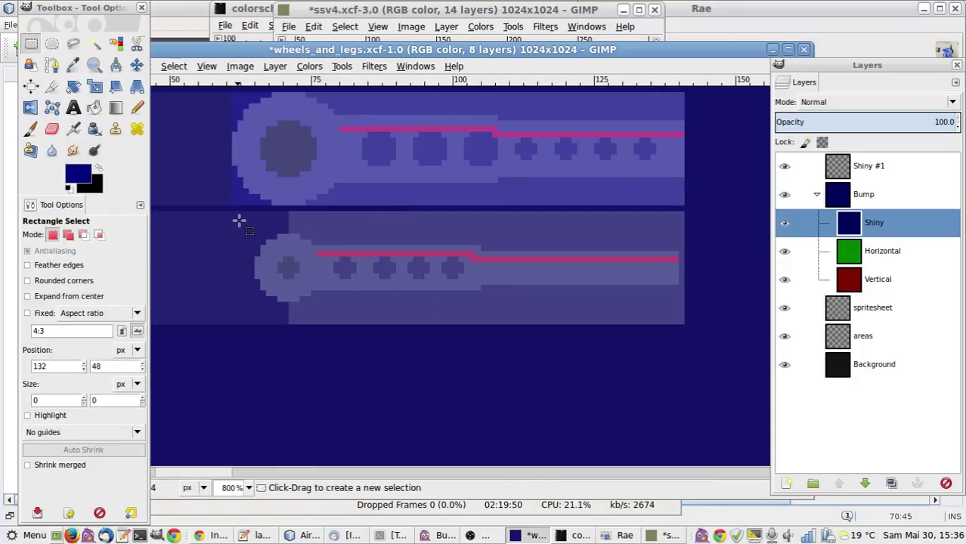
pyautogui.moveTo(250, 223); pyautogui.dragTo(684, 307)
pyautogui.moveTo(511, 244); pyautogui.dragTo(514, 250)
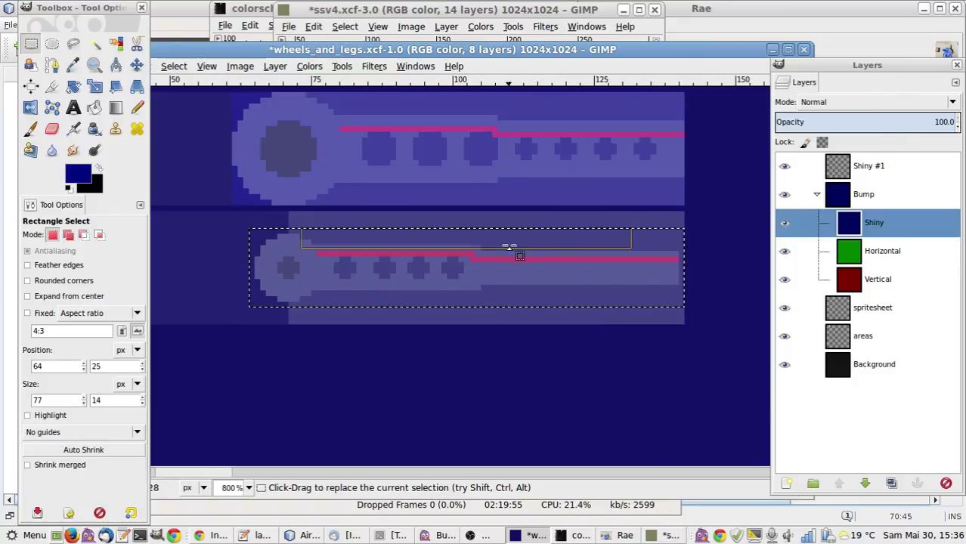
pyautogui.click(569, 335)
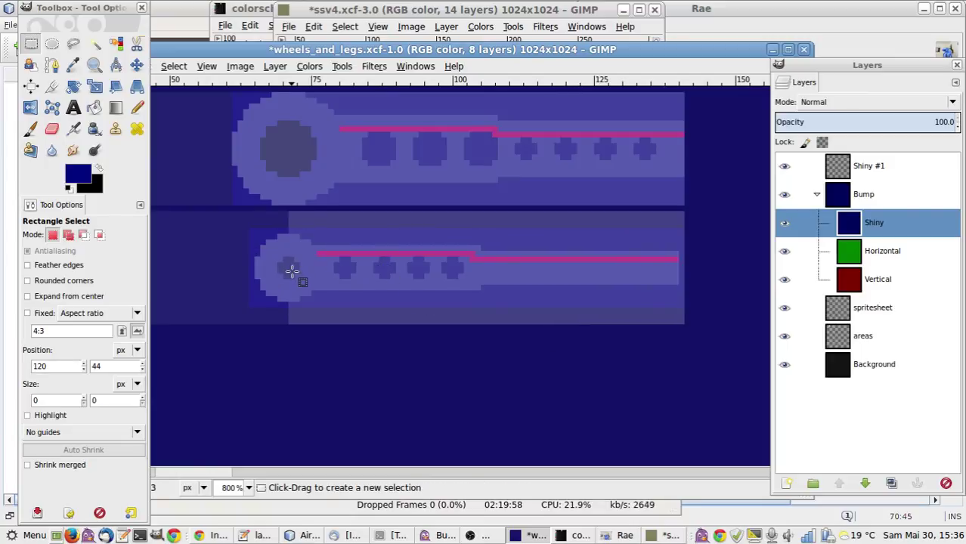
# Select the lower wheel's small hub, clear it, and scroll left to the small foot sprite.
pyautogui.press('o')
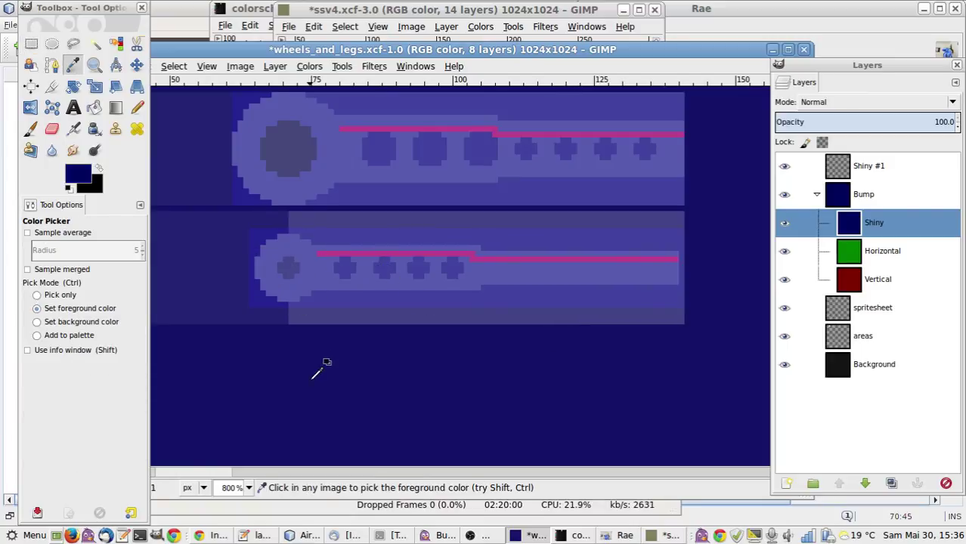
pyautogui.press('e')
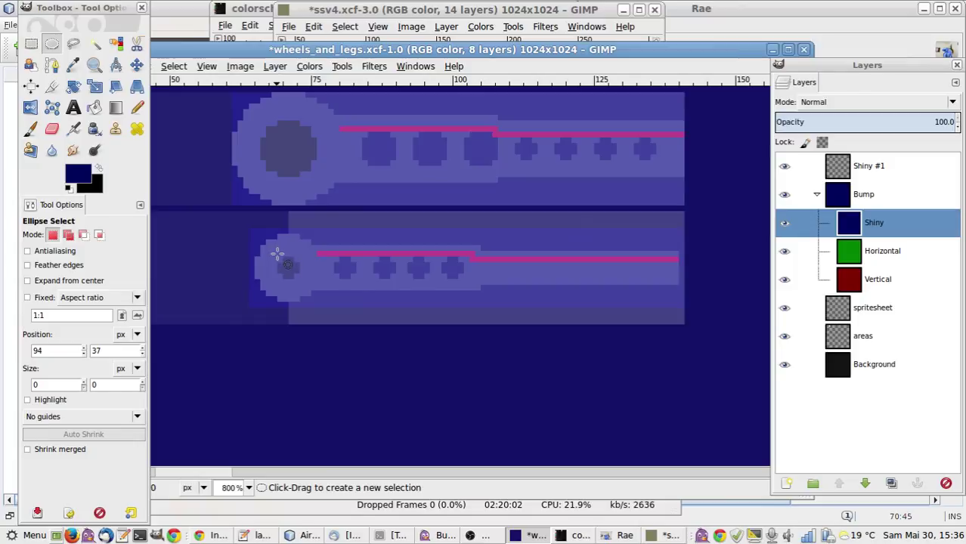
pyautogui.moveTo(277, 255); pyautogui.dragTo(298, 279)
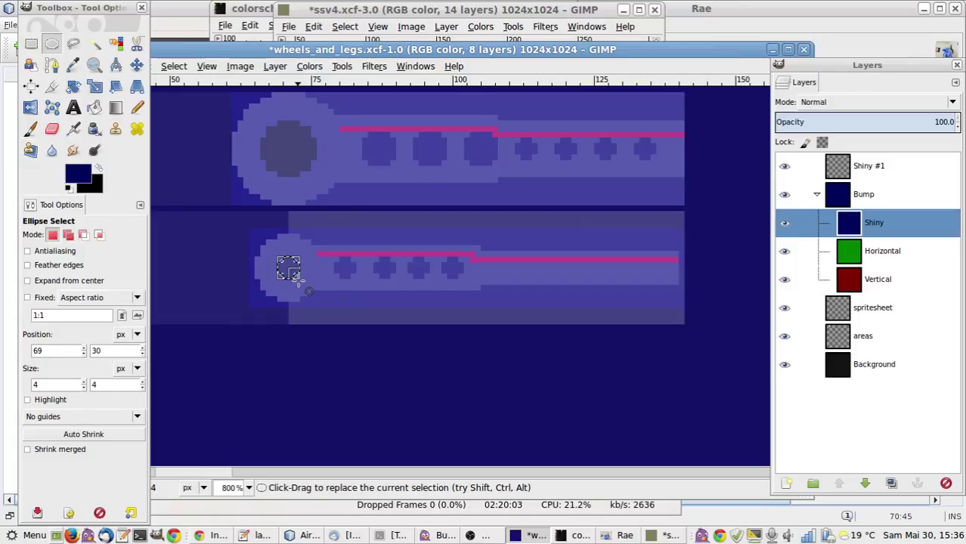
pyautogui.click(418, 305)
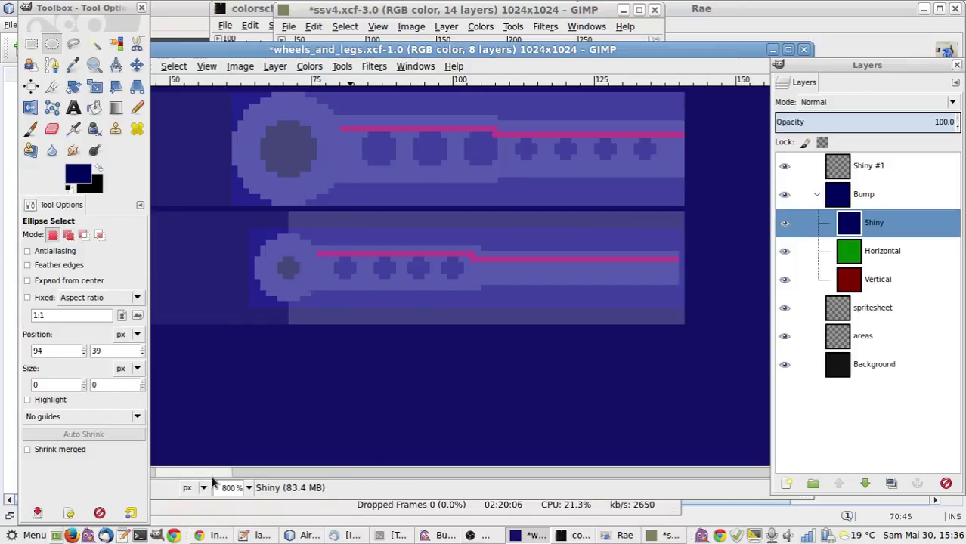
pyautogui.moveTo(212, 478); pyautogui.dragTo(155, 491)
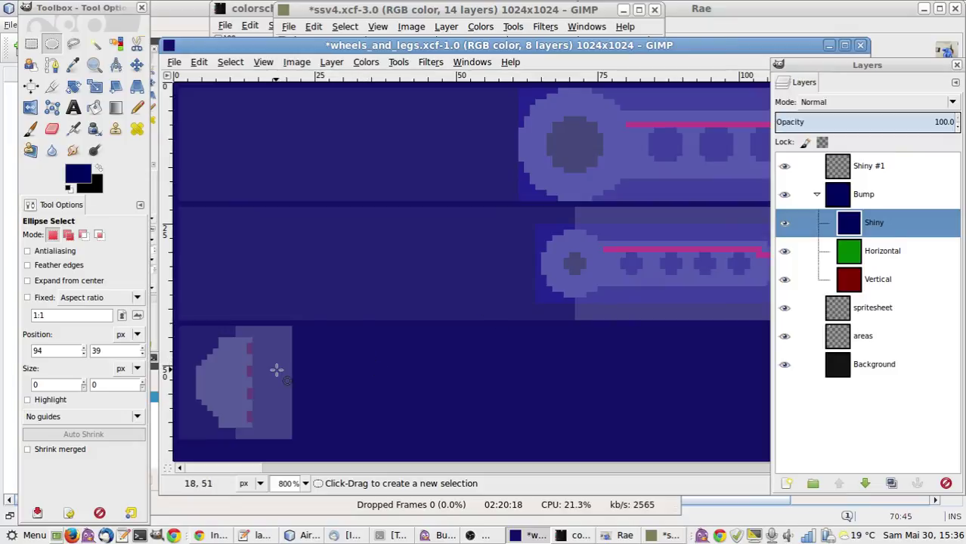
# Hide Shiny and Horizontal, make Vertical active, and sample its bright red.
pyautogui.click(784, 225)
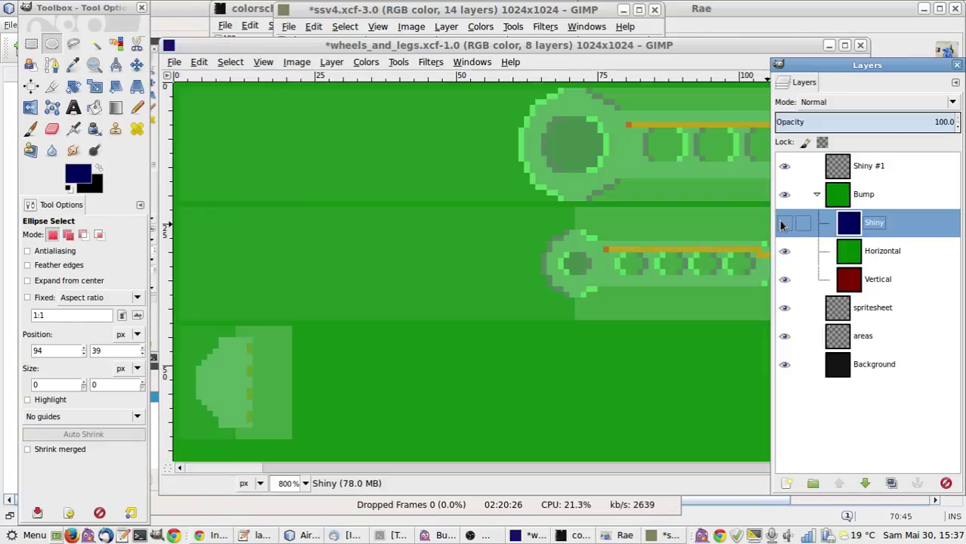
pyautogui.click(785, 251)
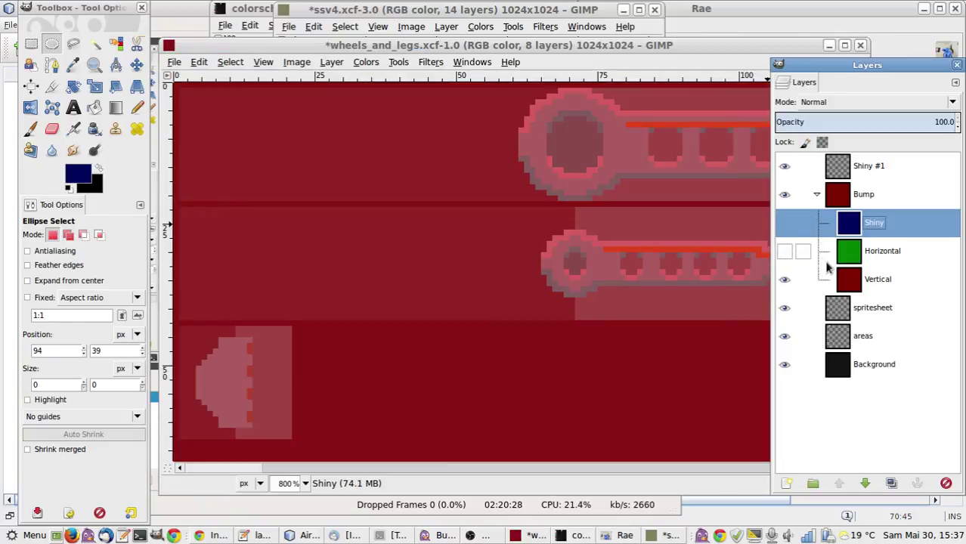
pyautogui.click(831, 279)
pyautogui.press('o')
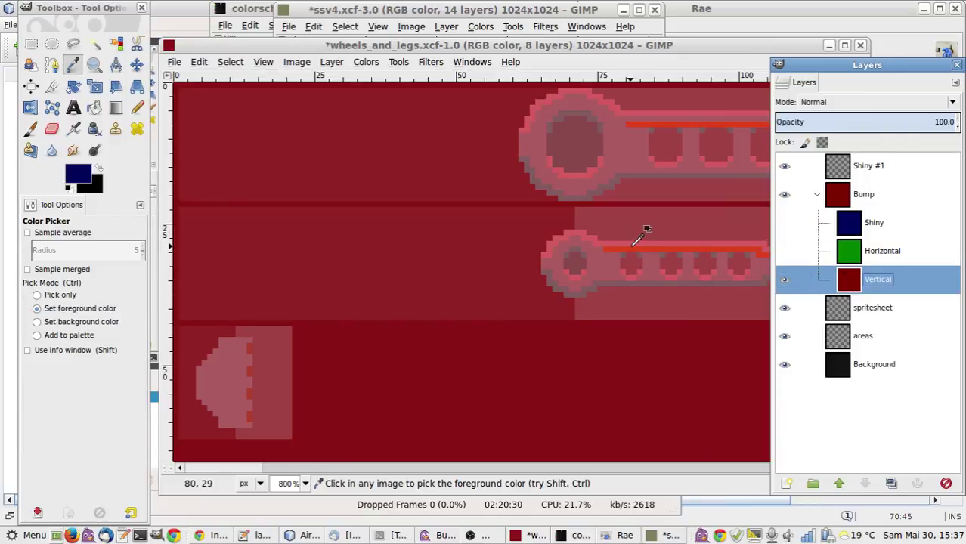
pyautogui.click(640, 236)
pyautogui.press('n')
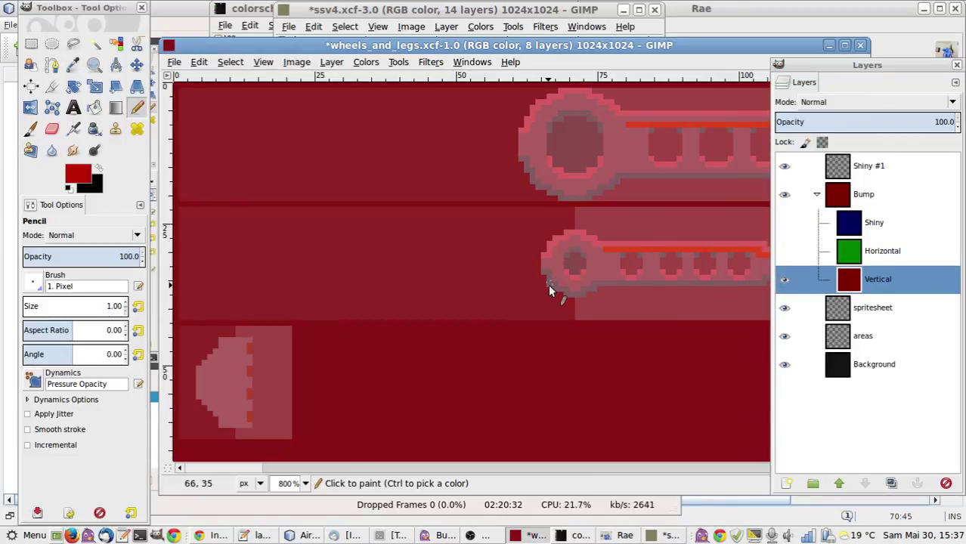
# Pencil a bright red top edge on the foot and a very dark red bottom outline.
pyautogui.click(227, 341)
pyautogui.moveTo(232, 340)
pyautogui.mouseDown()
pyautogui.moveTo(199, 374)
pyautogui.moveTo(231, 345)
pyautogui.moveTo(215, 346)
pyautogui.moveTo(205, 368)
pyautogui.moveTo(220, 344)
pyautogui.moveTo(251, 352)
pyautogui.moveTo(252, 424)
pyautogui.mouseUp()
pyautogui.click(215, 346)
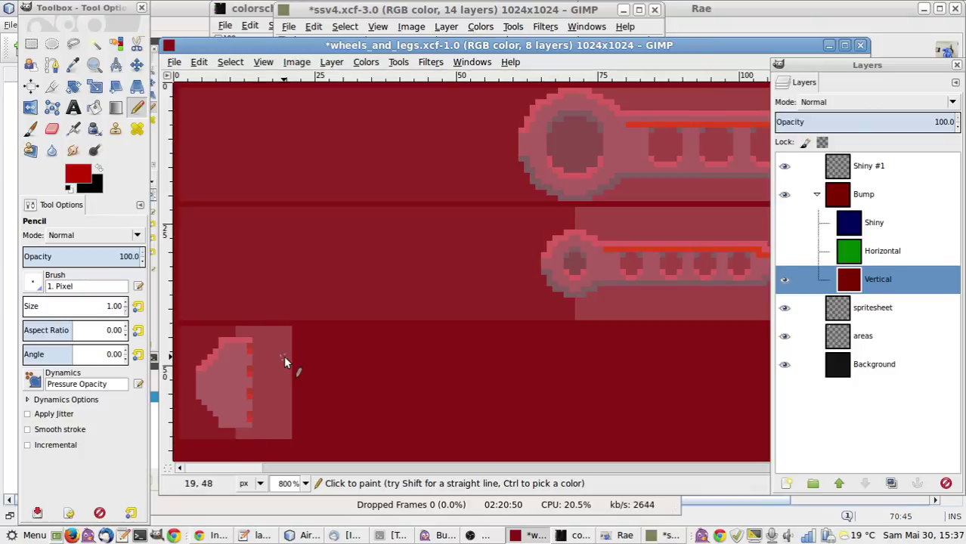
pyautogui.press('o')
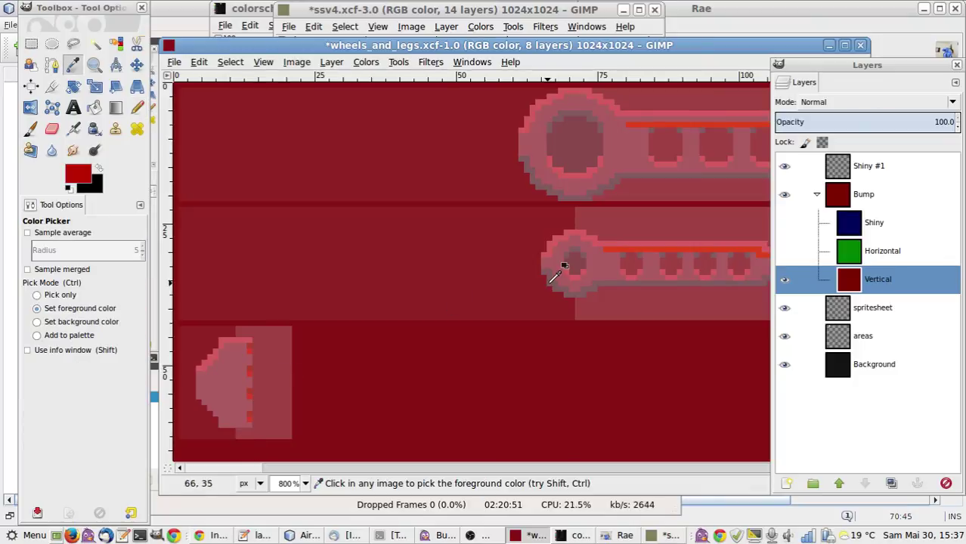
pyautogui.click(589, 281)
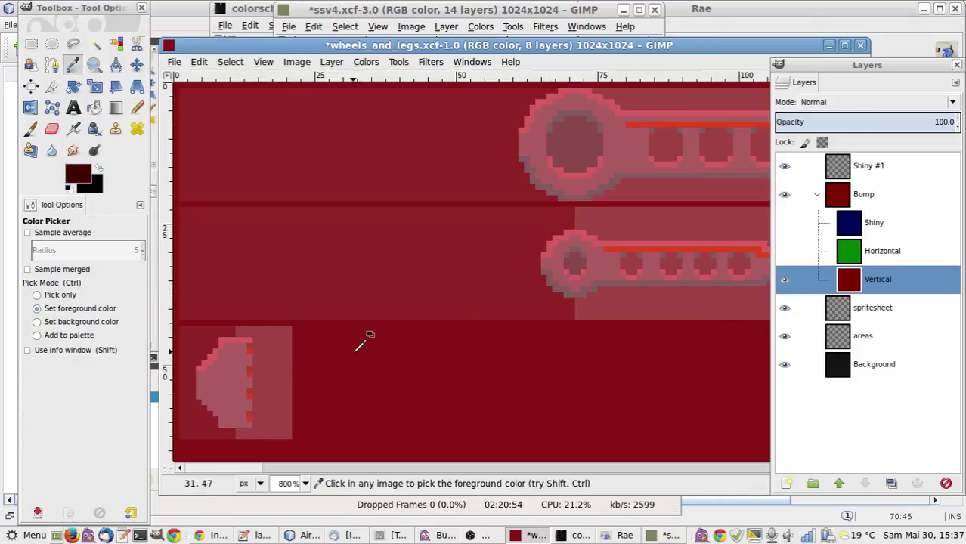
pyautogui.press('n')
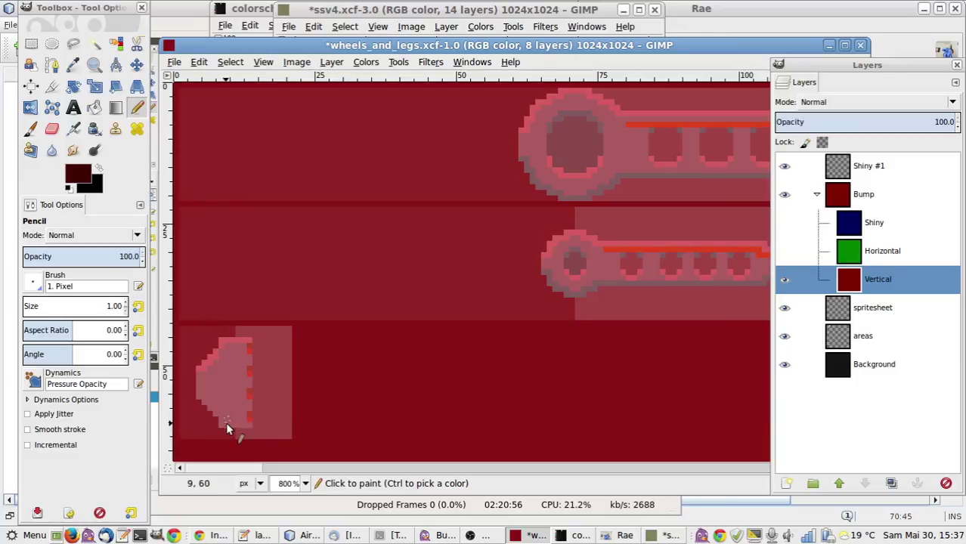
pyautogui.moveTo(222, 423); pyautogui.dragTo(240, 423)
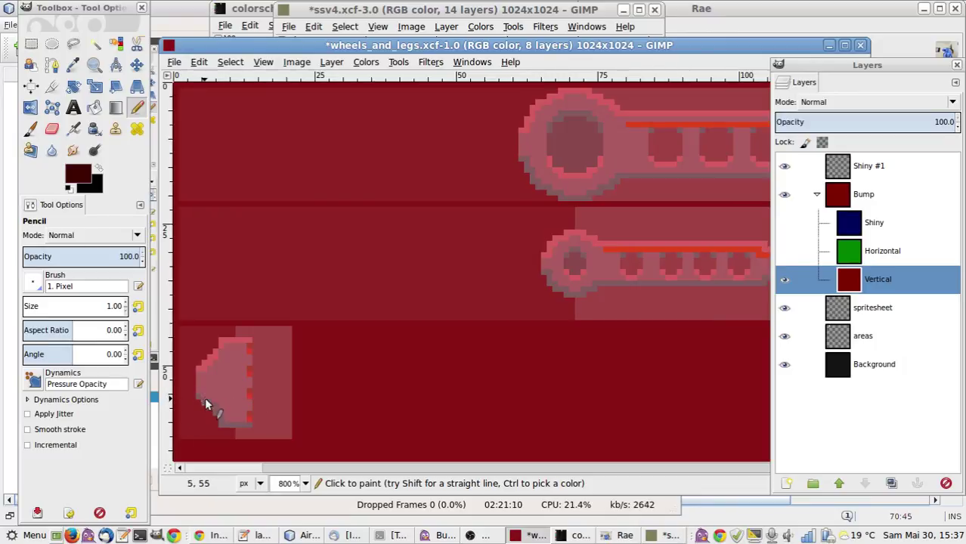
# Re-sample the bright red and redden another pixel on the foot's top edge.
pyautogui.press('o')
pyautogui.click(235, 338)
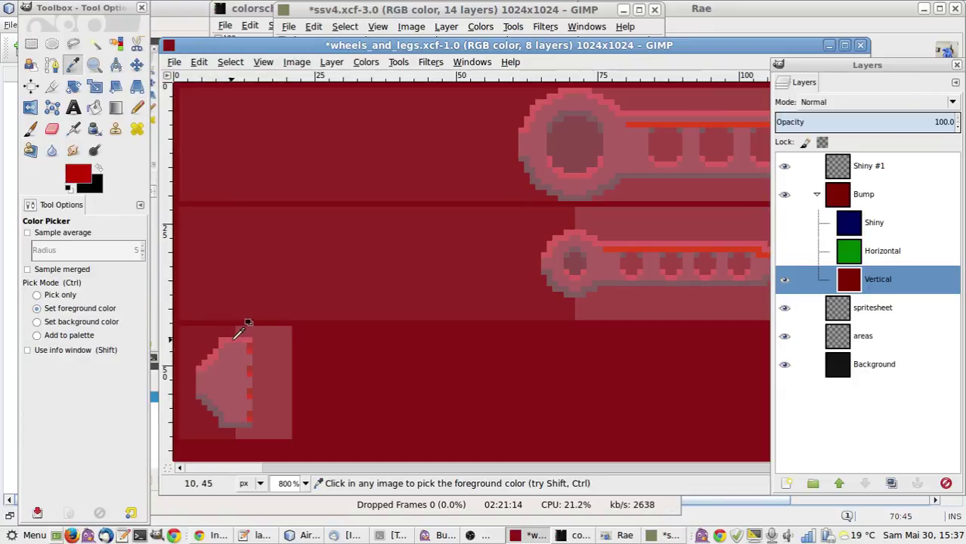
pyautogui.press('n')
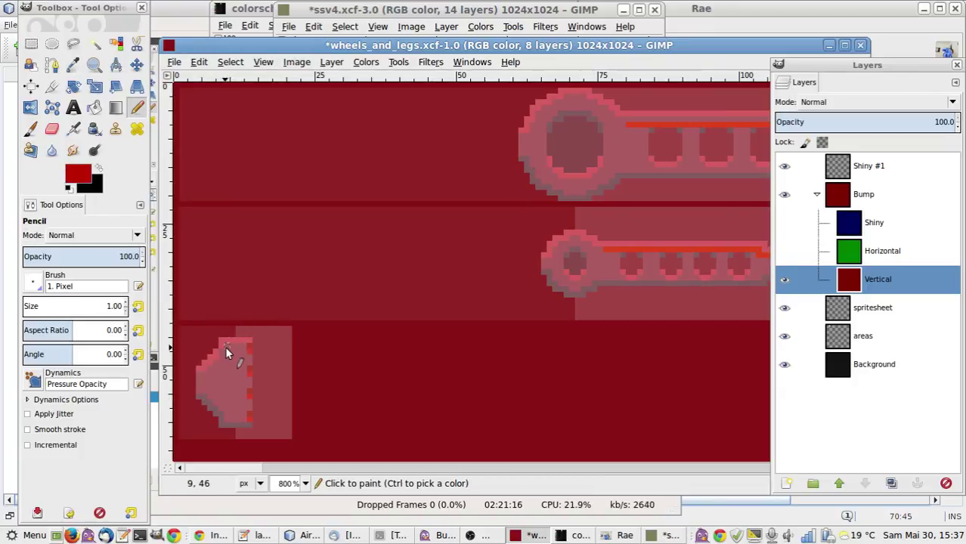
pyautogui.click(224, 347)
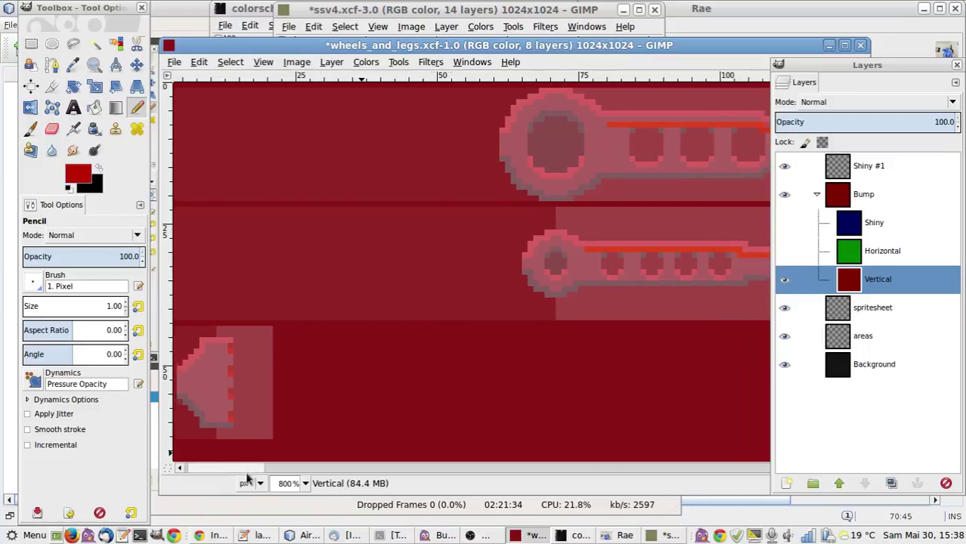
# Make the Horizontal layer active and visible, and sample the bright green from the wheel outline.
pyautogui.click(853, 248)
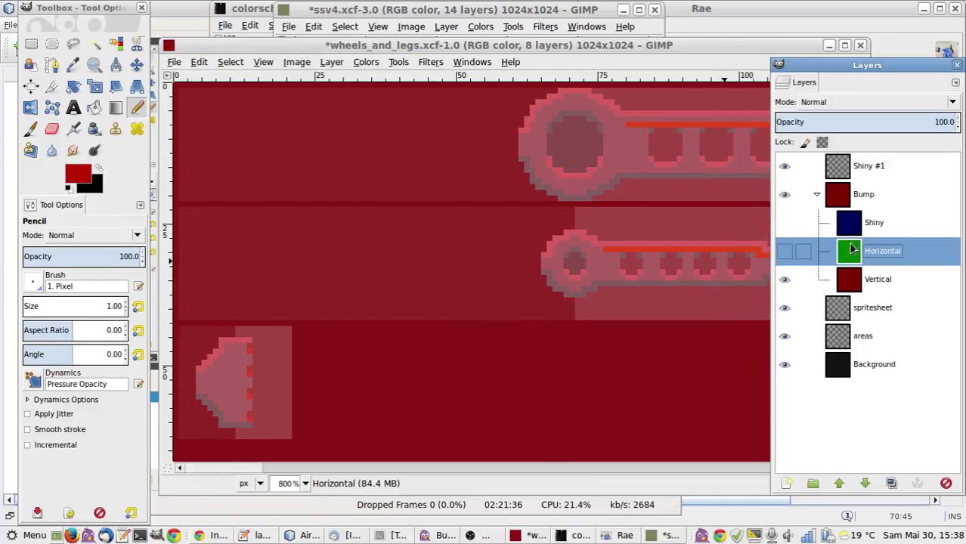
pyautogui.click(785, 251)
pyautogui.press('o')
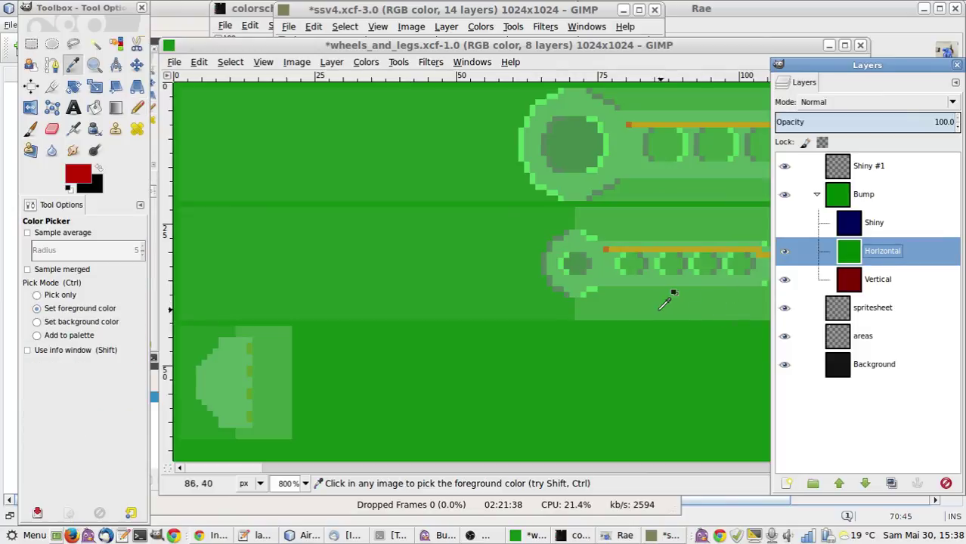
pyautogui.click(596, 287)
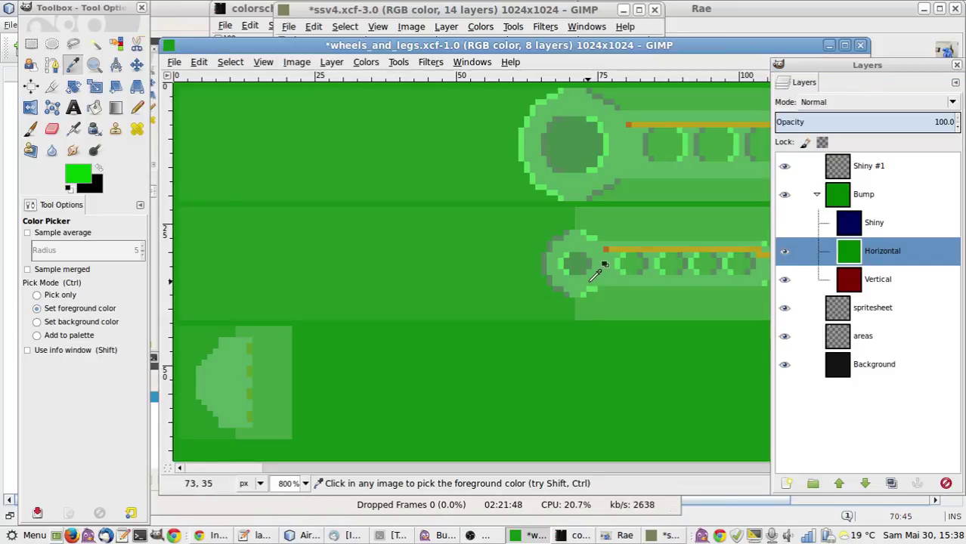
# Pencil both track bars' left-end pixels bright green, then sample the upper bar's dark green.
pyautogui.moveTo(243, 470); pyautogui.dragTo(276, 476)
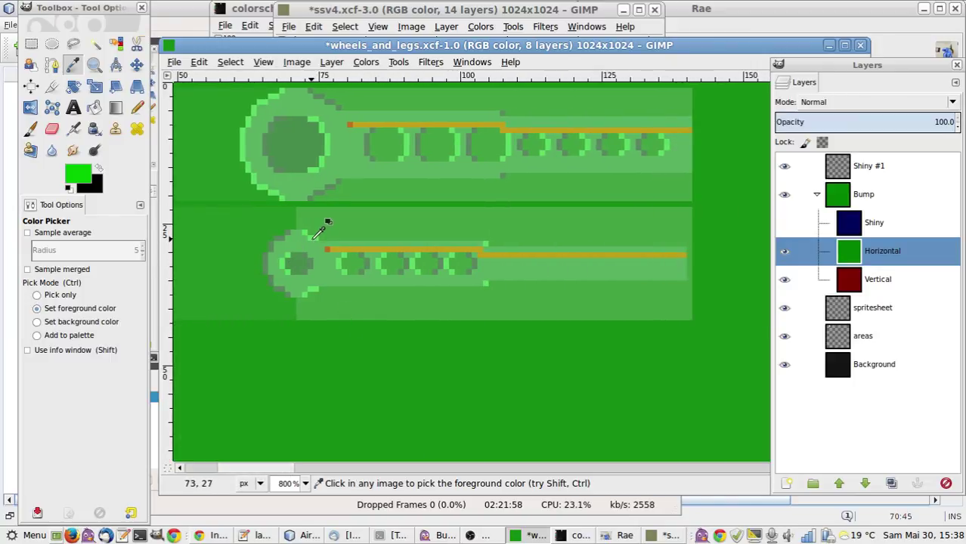
pyautogui.press('n')
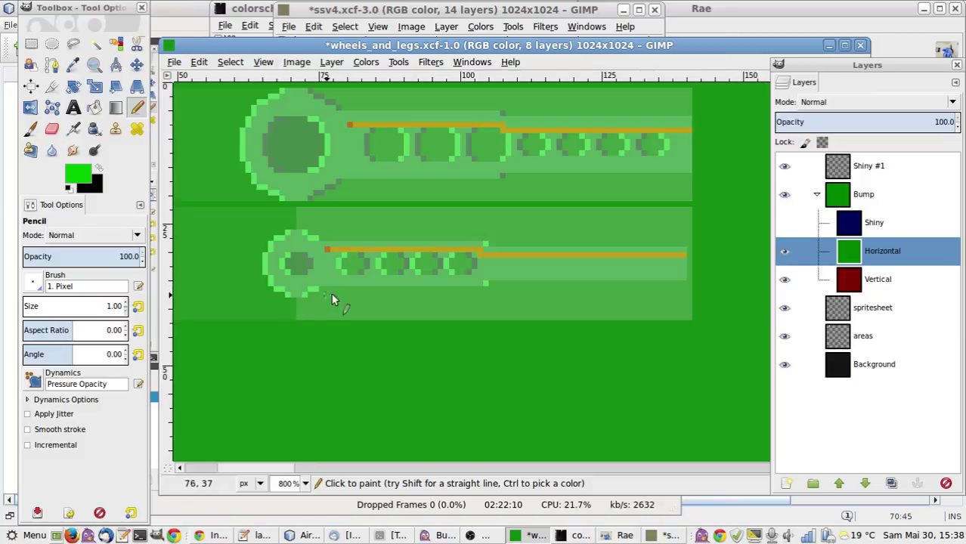
pyautogui.click(326, 249)
pyautogui.click(349, 125)
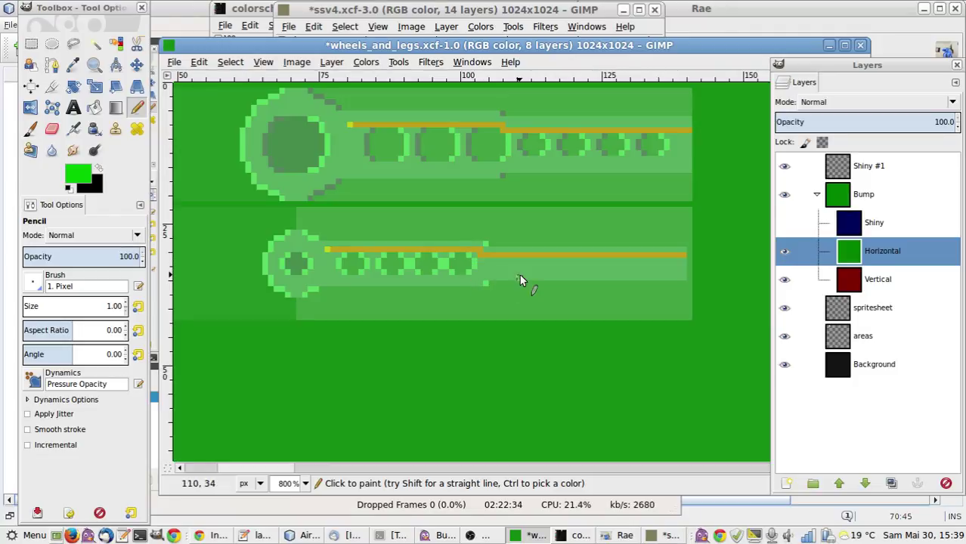
pyautogui.press('o')
pyautogui.click(522, 136)
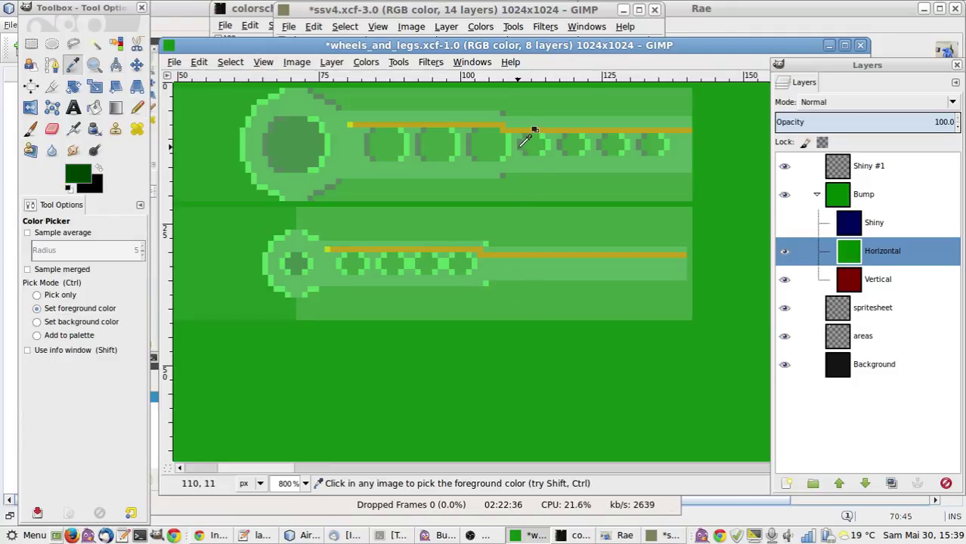
pyautogui.press('n')
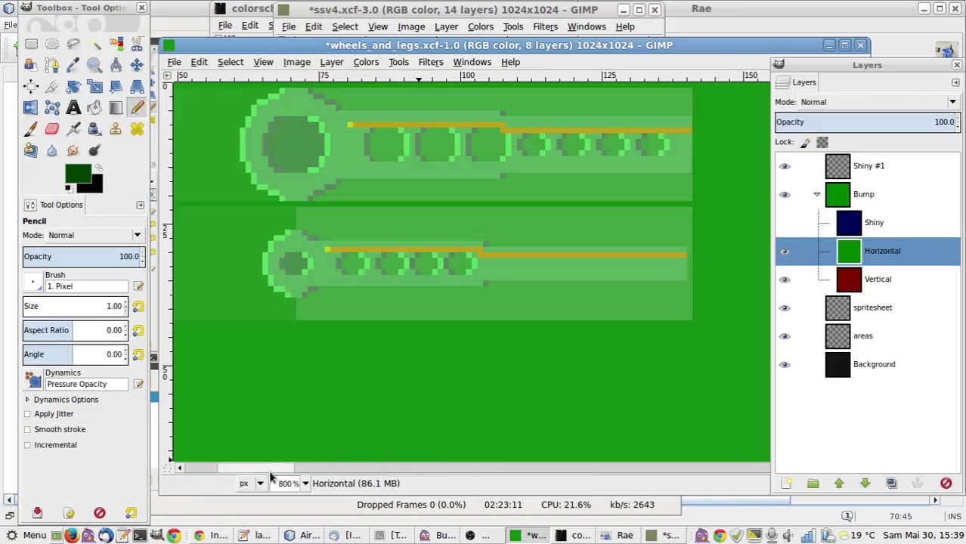
# Paint dark green pixels along the thin stripe on the lower-left half-round piece.
pyautogui.moveTo(267, 468); pyautogui.dragTo(219, 466)
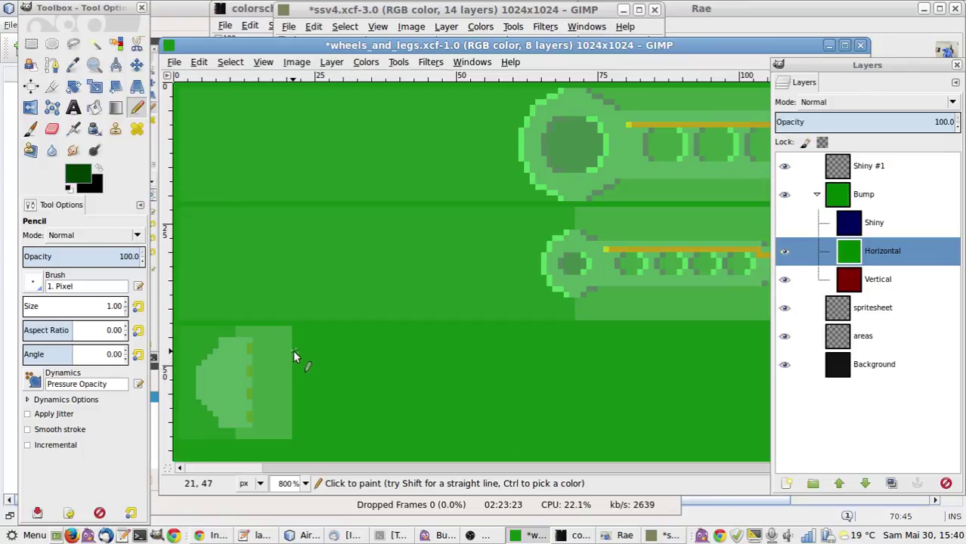
pyautogui.scroll(-4, 292, 351)
pyautogui.scroll(2, 292, 350)
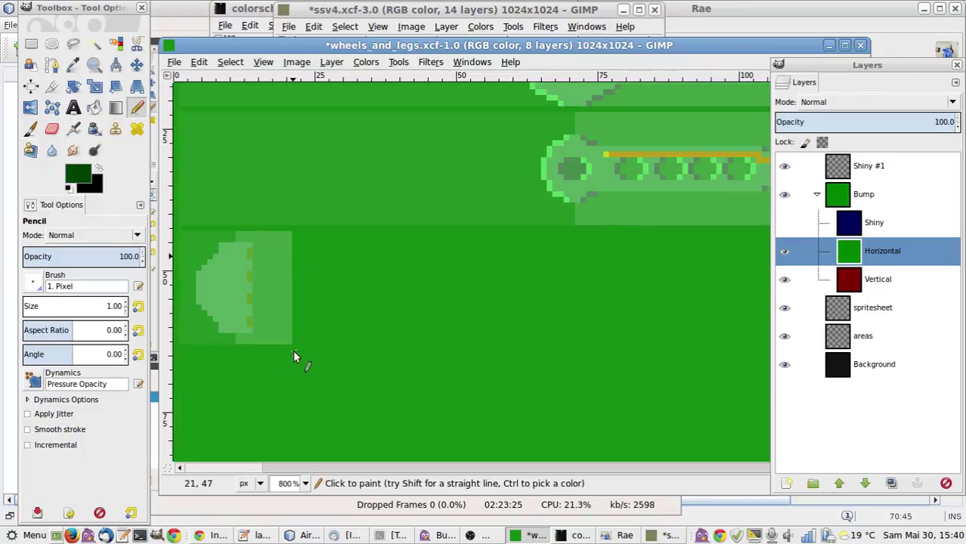
pyautogui.press('r')
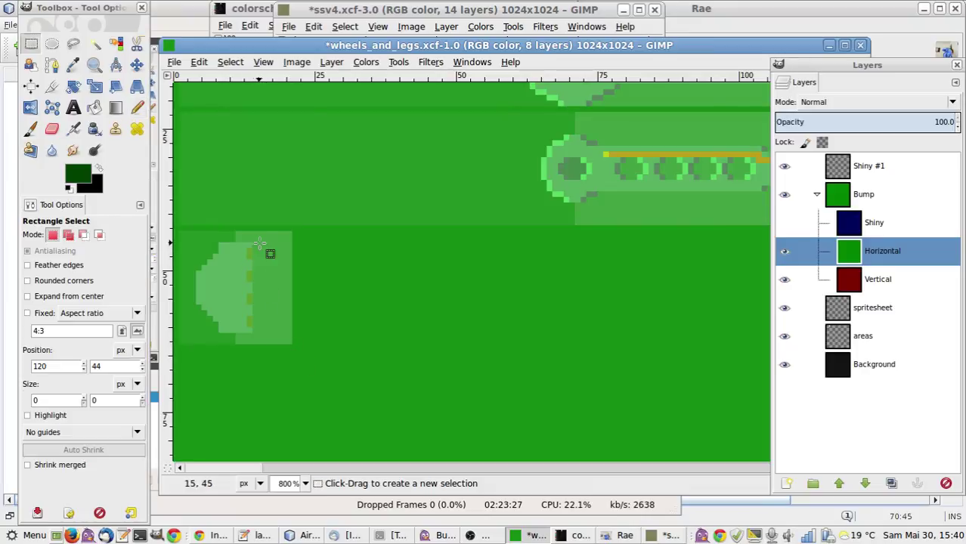
pyautogui.moveTo(248, 244)
pyautogui.mouseDown()
pyautogui.moveTo(249, 340)
pyautogui.moveTo(250, 329)
pyautogui.mouseUp()
pyautogui.click(386, 351)
pyautogui.press('n')
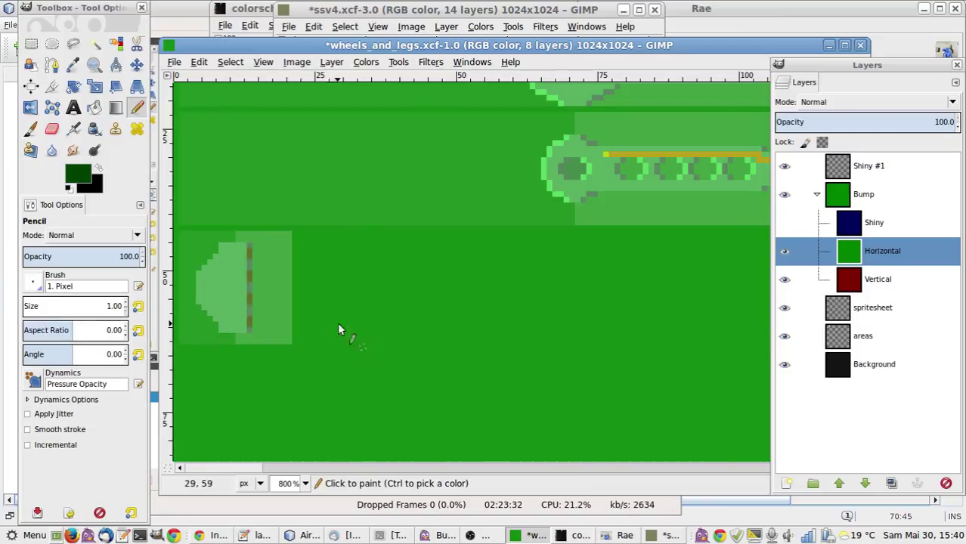
pyautogui.click(243, 255)
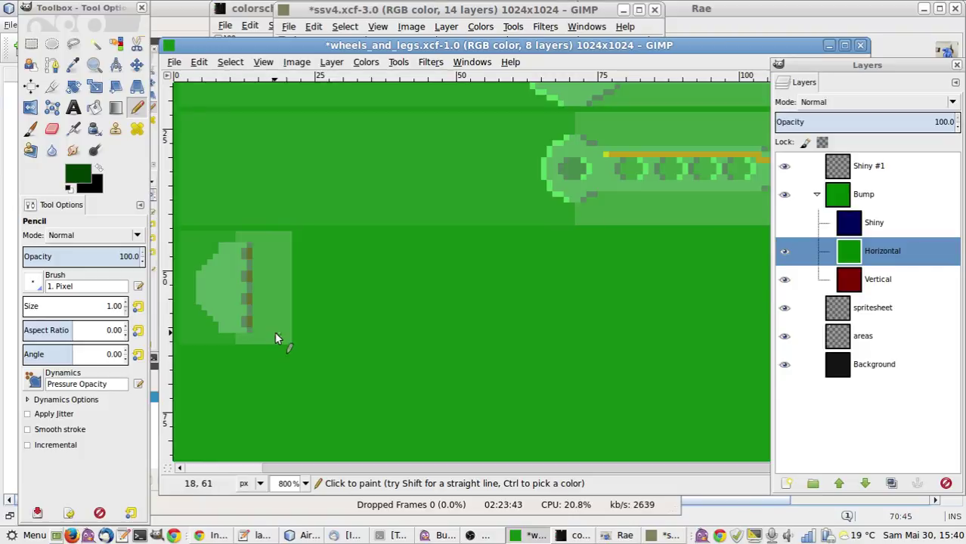
# Sample the bright green and pencil a bright green edge along the piece's curved left side.
pyautogui.press('o')
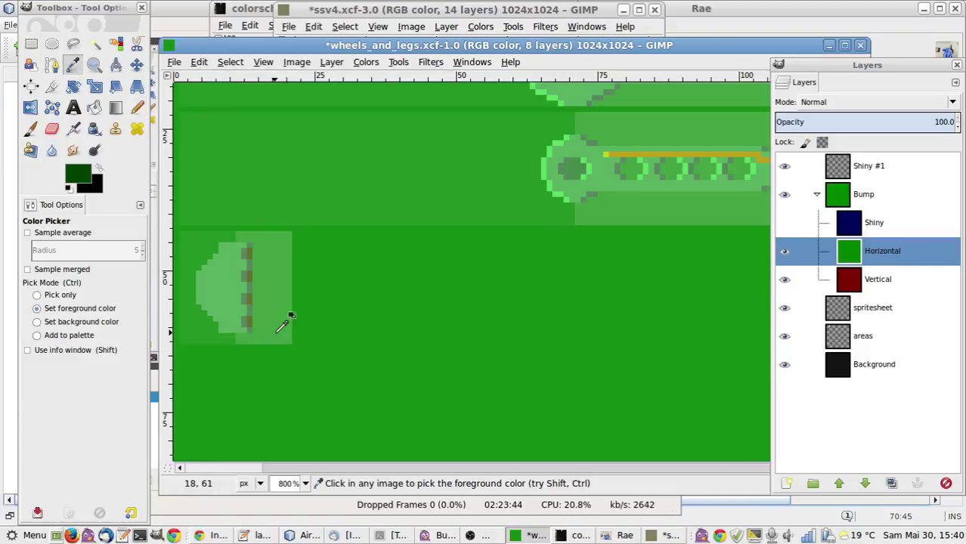
pyautogui.click(551, 154)
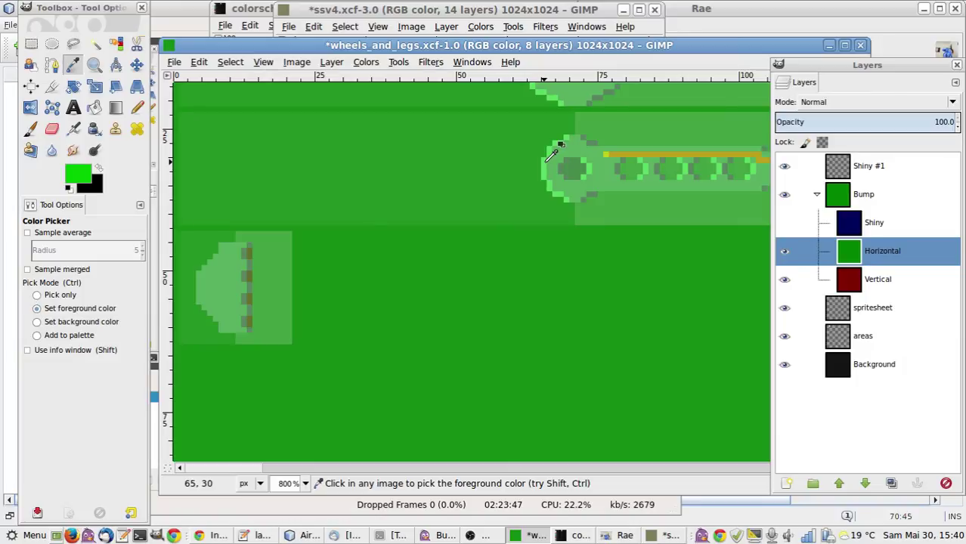
pyautogui.press('n')
pyautogui.click(544, 161)
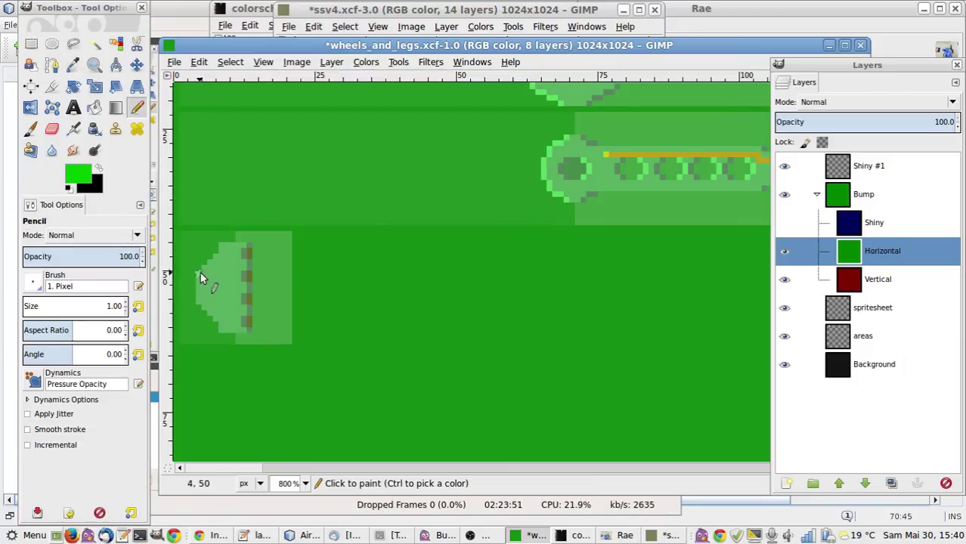
pyautogui.moveTo(198, 274)
pyautogui.mouseDown()
pyautogui.moveTo(203, 308)
pyautogui.moveTo(223, 325)
pyautogui.moveTo(212, 328)
pyautogui.moveTo(221, 325)
pyautogui.mouseUp()
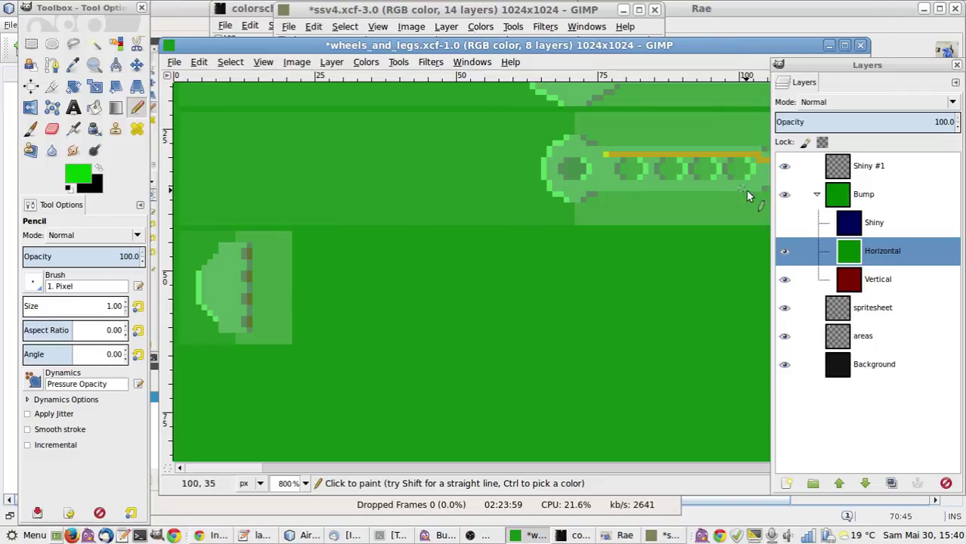
pyautogui.moveTo(786, 277); pyautogui.dragTo(788, 260)
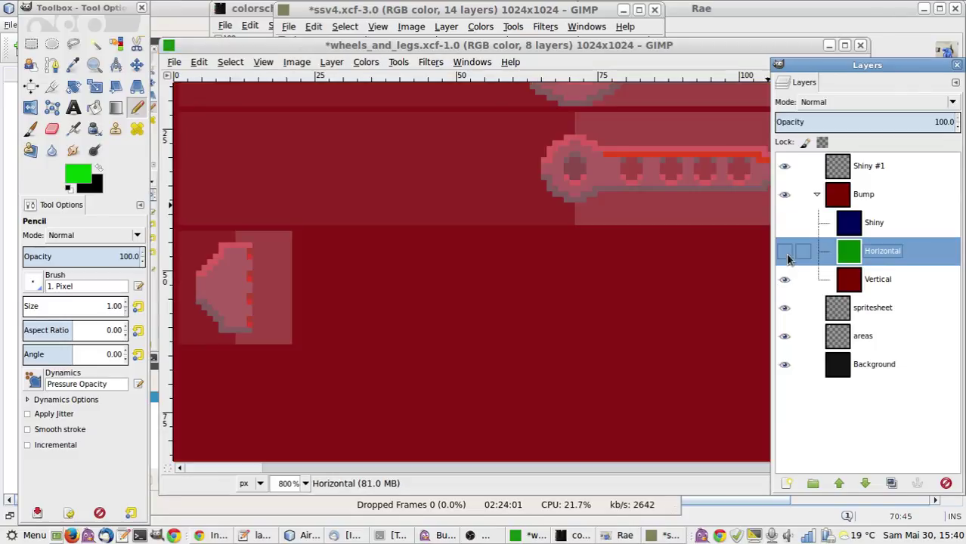
pyautogui.keyDown('shift'); pyautogui.click(789, 260); pyautogui.keyUp('shift')
pyautogui.scroll(3, 570, 217)
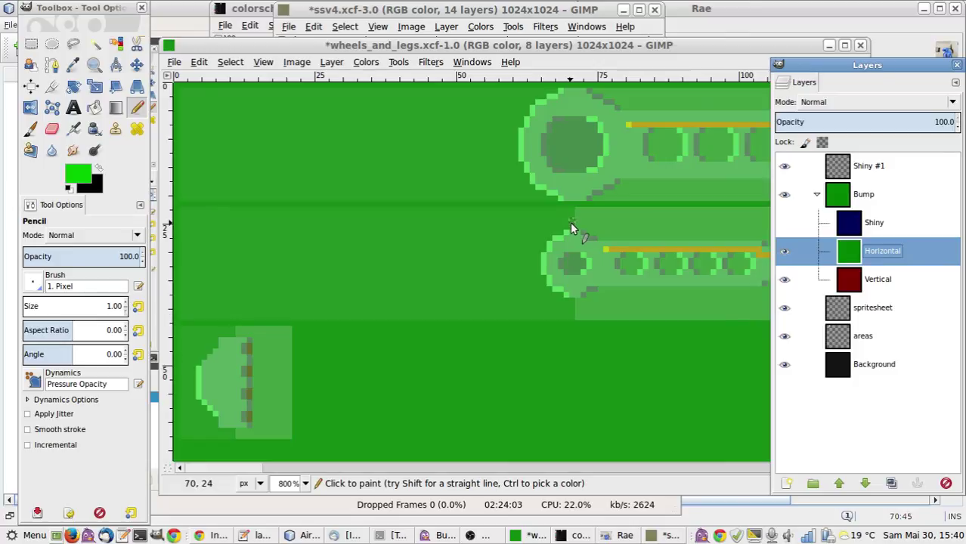
pyautogui.click(221, 421)
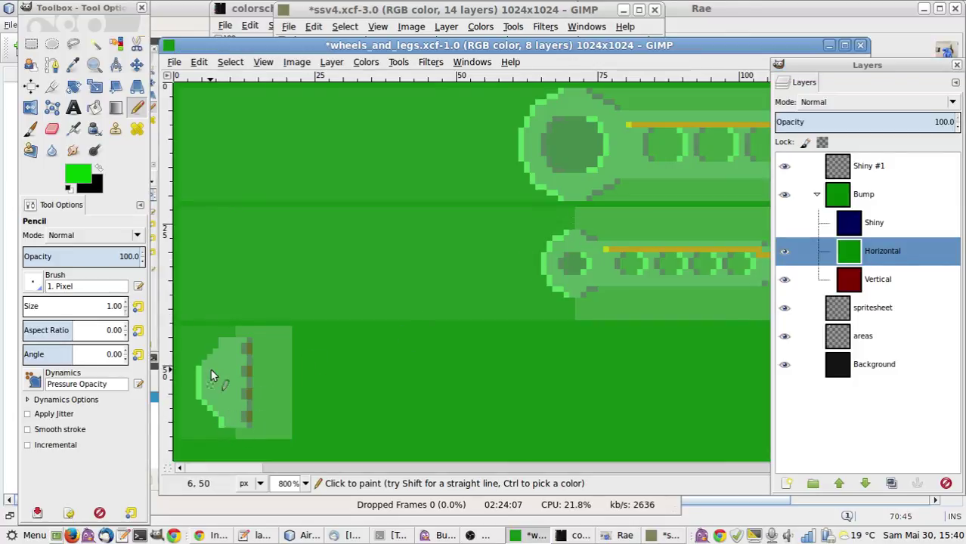
pyautogui.moveTo(203, 361); pyautogui.dragTo(225, 345)
pyautogui.click(784, 251)
# Show the Horizontal layer and pencil dark green pixels onto the upper wheel's rim.
pyautogui.click(784, 251)
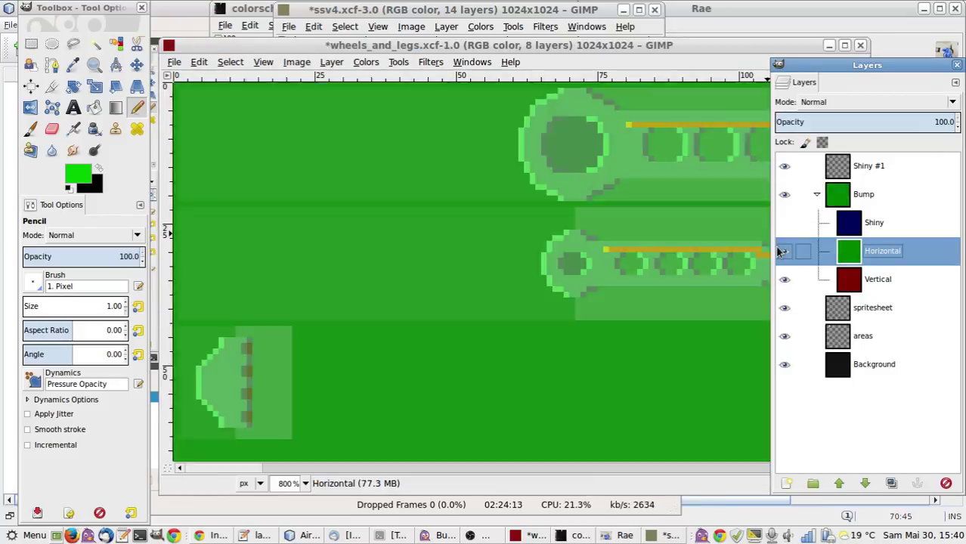
pyautogui.click(221, 354)
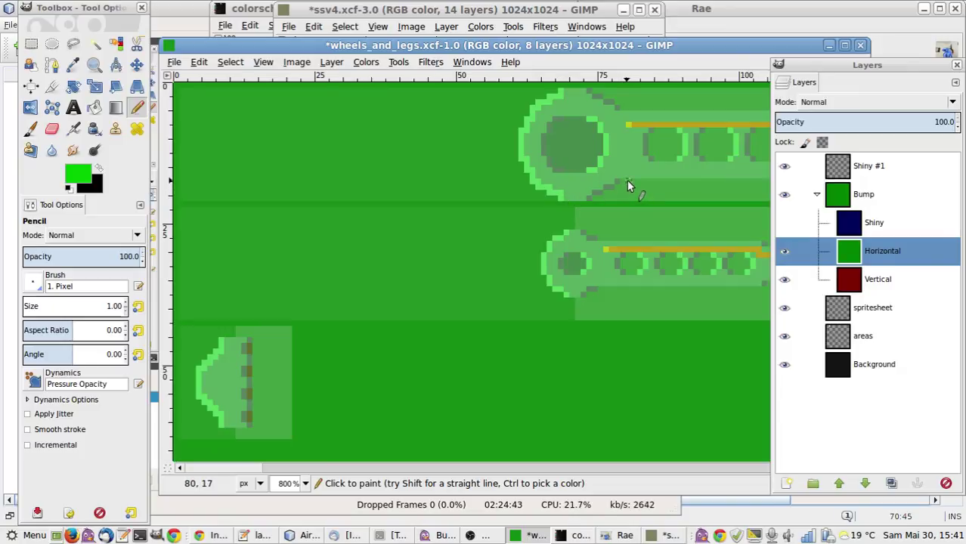
pyautogui.press('o')
pyautogui.click(615, 93)
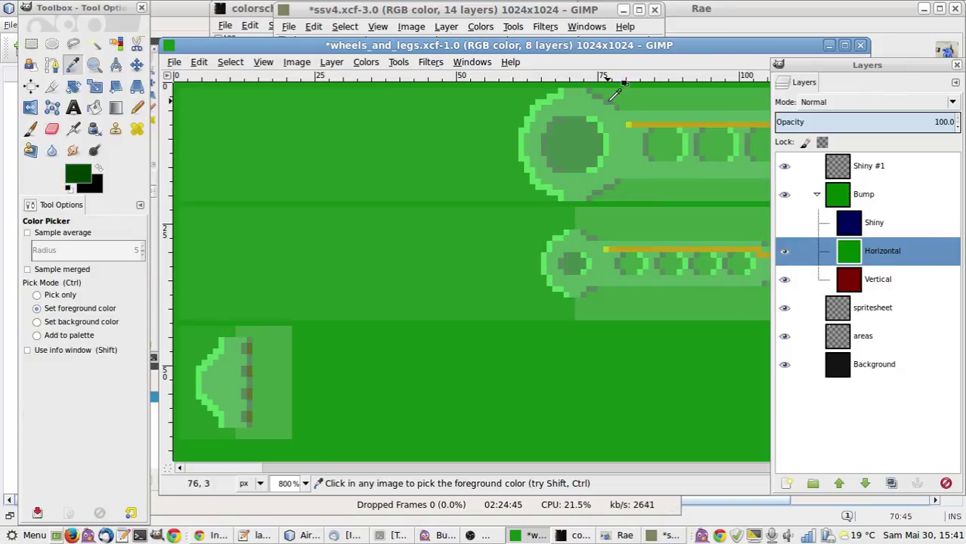
pyautogui.press('n')
pyautogui.click(611, 107)
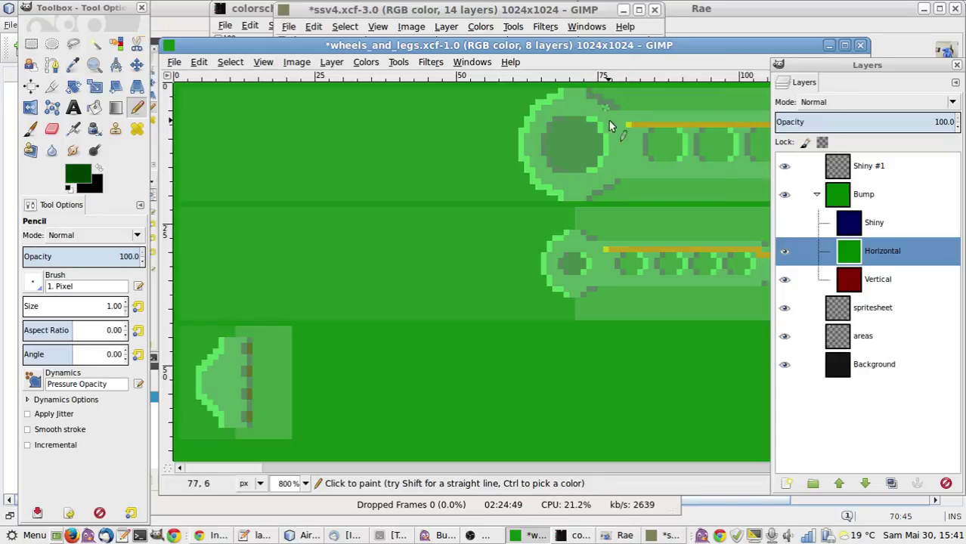
pyautogui.click(599, 187)
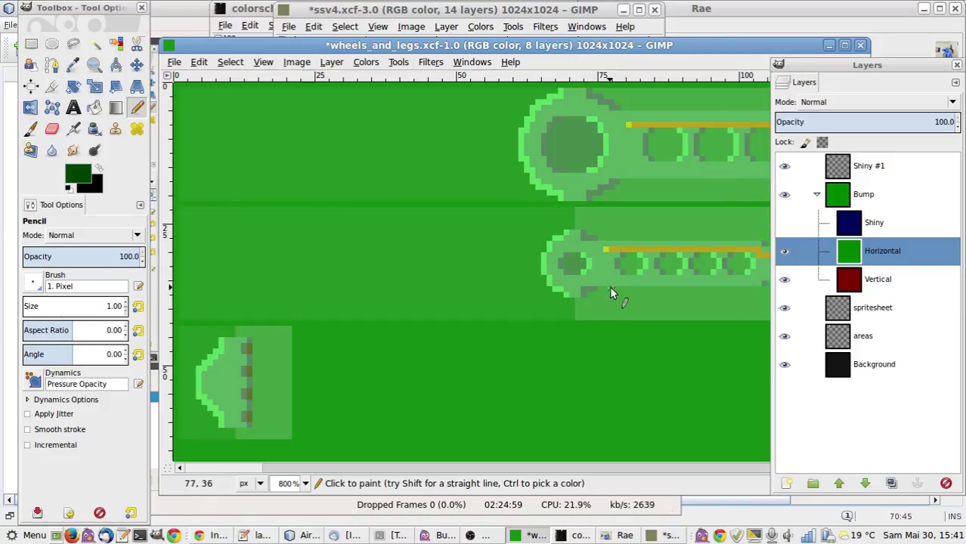
# Sample the bright green from the lower wheel's rim as the Pencil colour.
pyautogui.press('o')
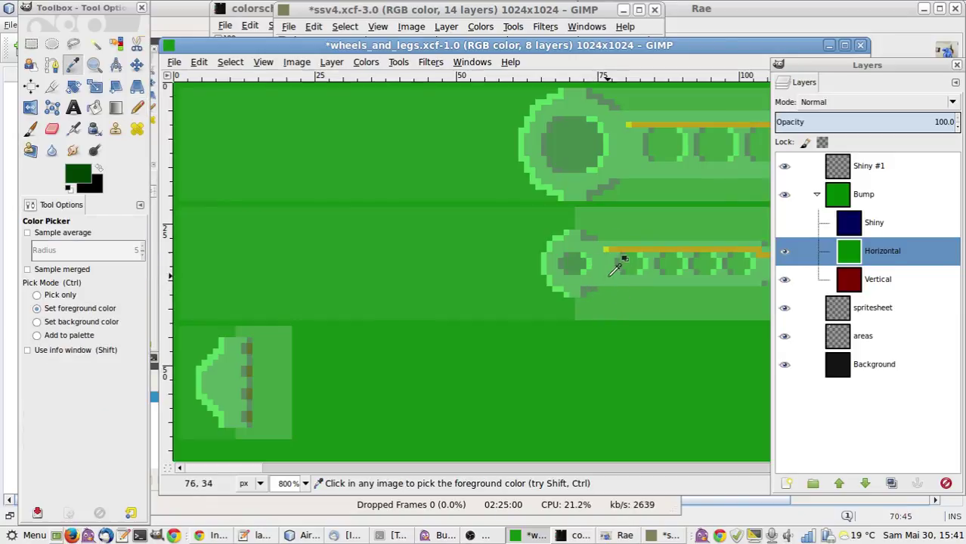
pyautogui.click(568, 232)
pyautogui.press('n')
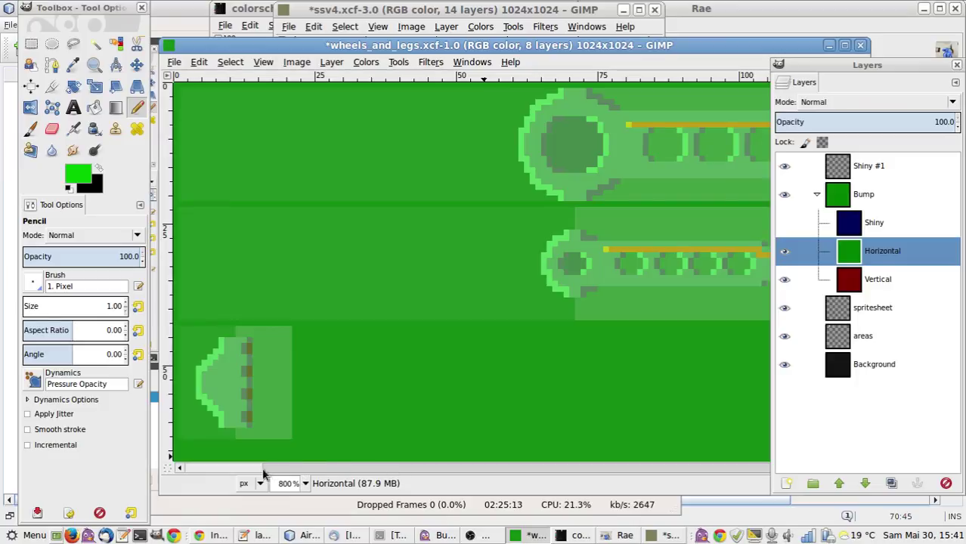
pyautogui.moveTo(255, 468); pyautogui.dragTo(242, 484)
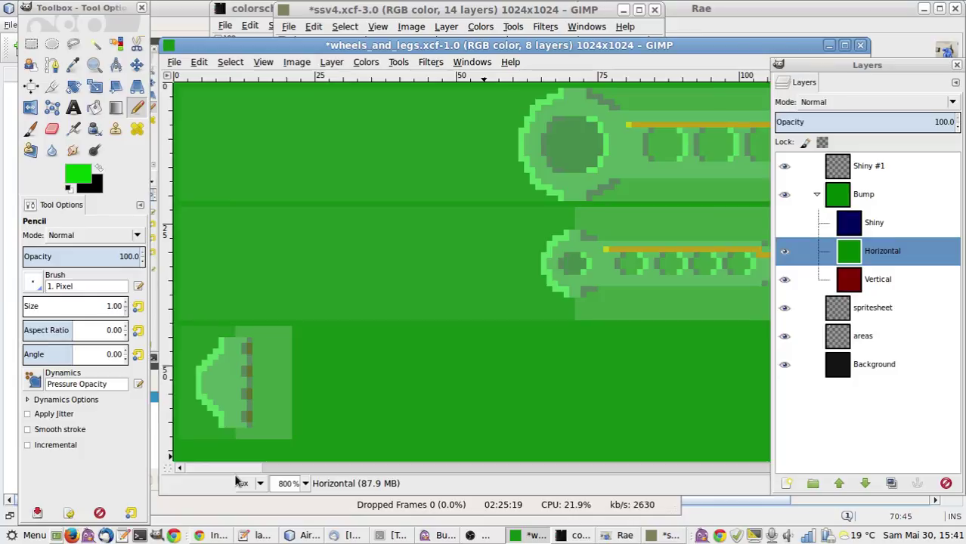
# Show and select the Shiny layer, and sample its dark blue as the drawing colour.
pyautogui.click(786, 227)
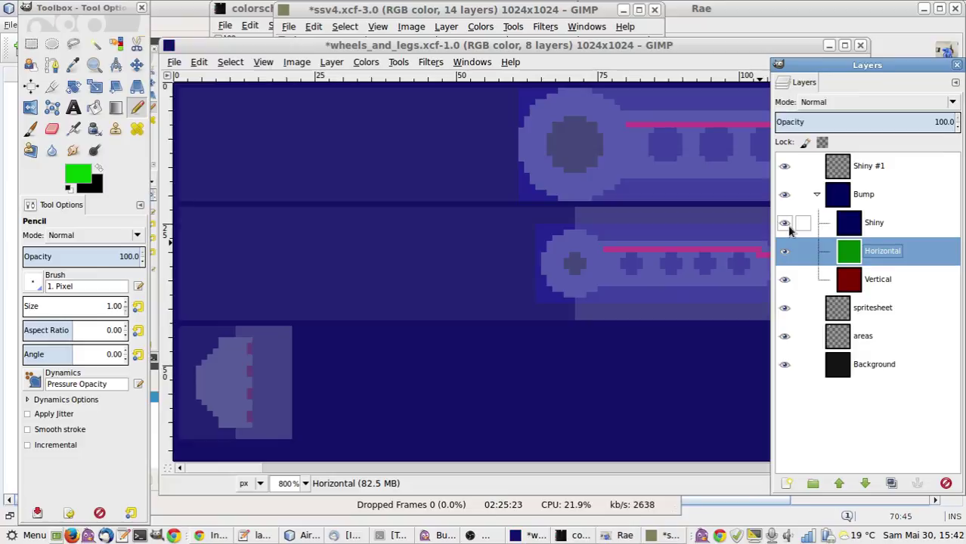
pyautogui.click(841, 225)
pyautogui.press('o')
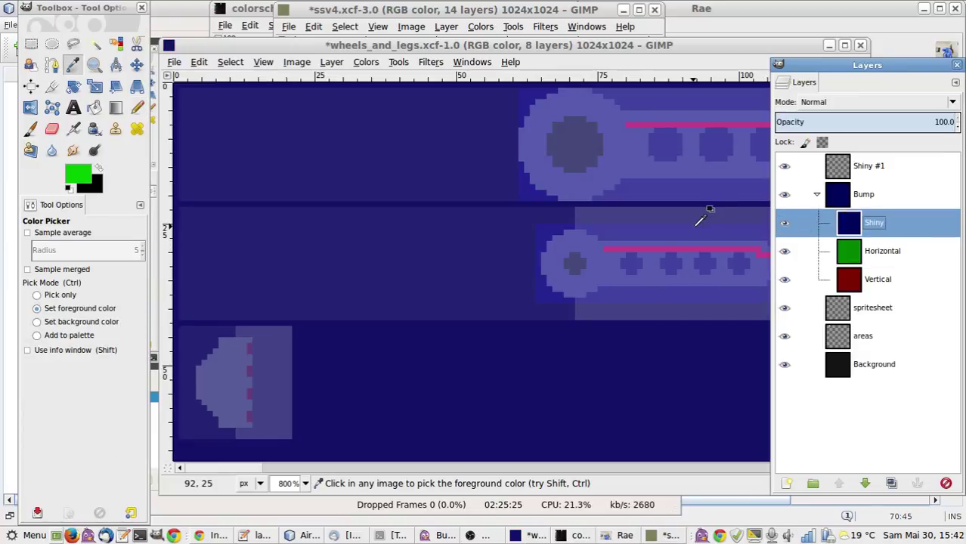
pyautogui.click(689, 230)
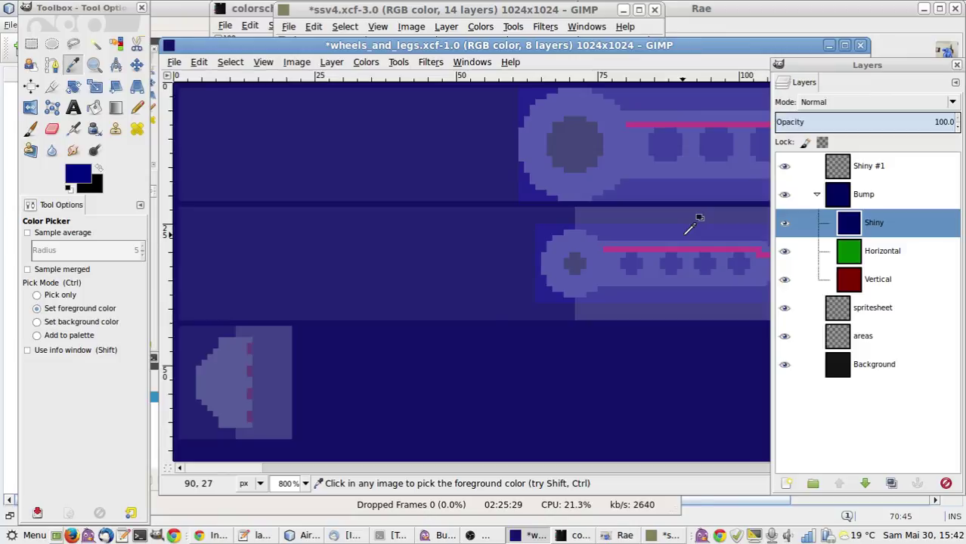
pyautogui.press('r')
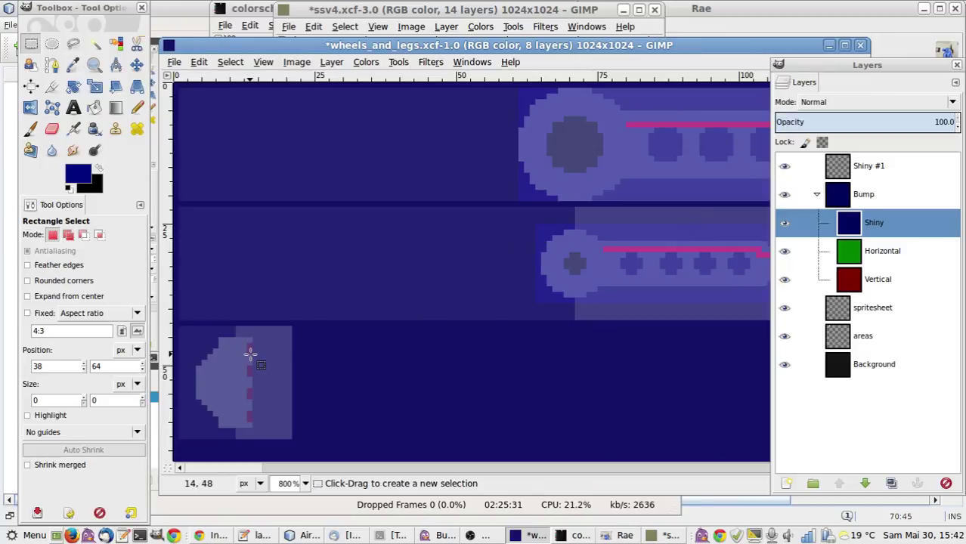
pyautogui.click(201, 337)
pyautogui.moveTo(201, 338); pyautogui.dragTo(263, 432)
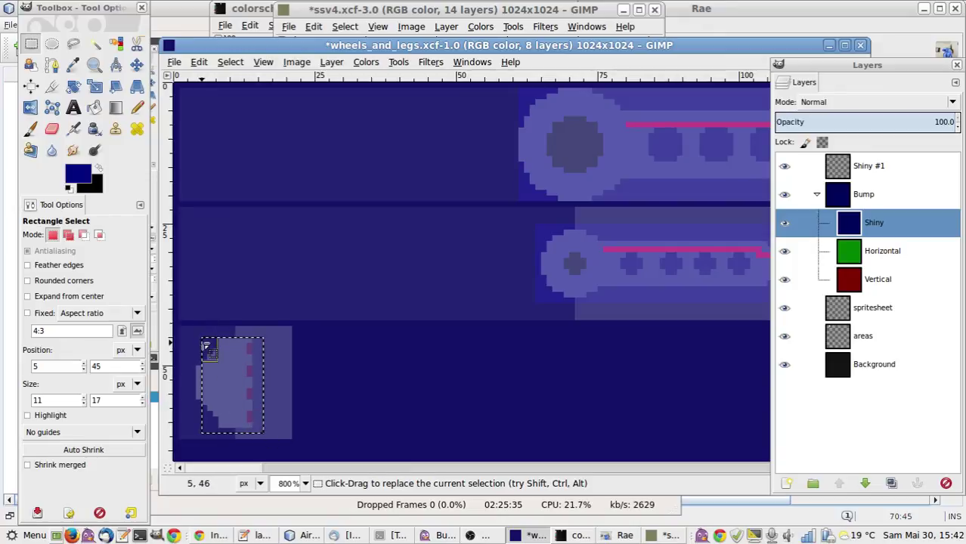
pyautogui.moveTo(205, 347); pyautogui.dragTo(193, 341)
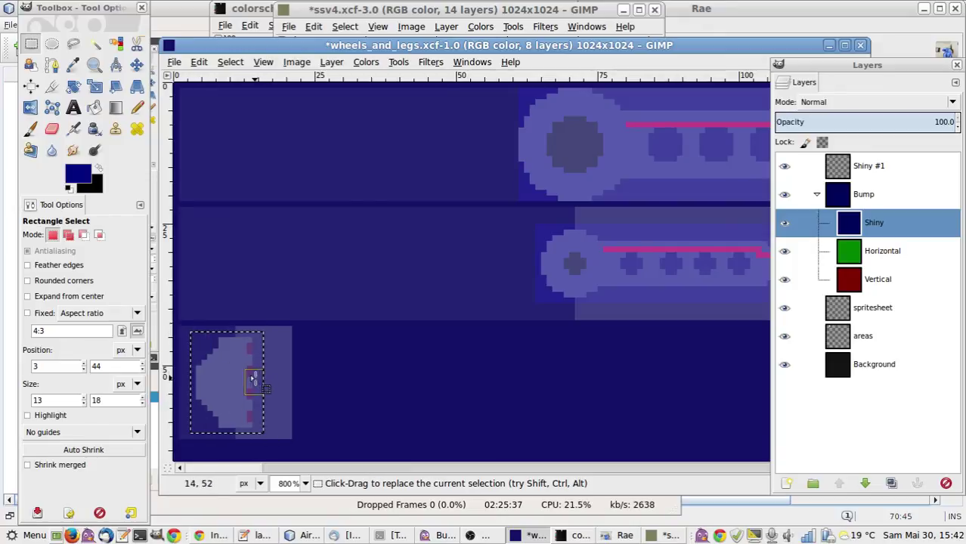
pyautogui.moveTo(251, 385); pyautogui.dragTo(250, 383)
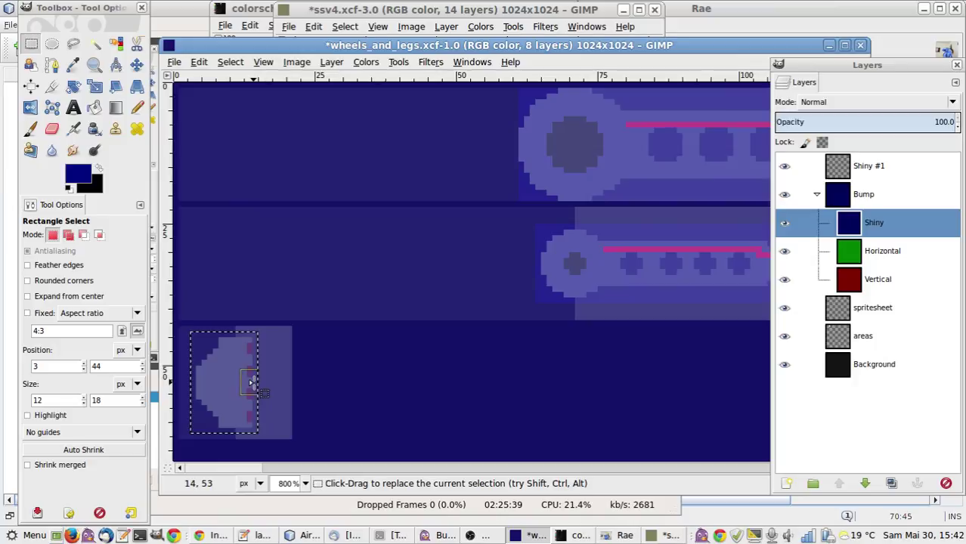
pyautogui.click(358, 360)
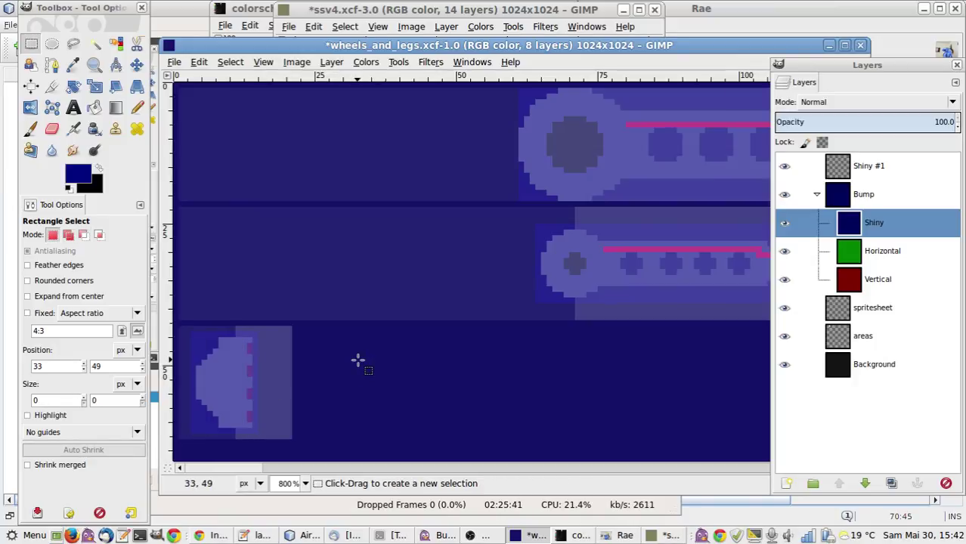
pyautogui.press('o')
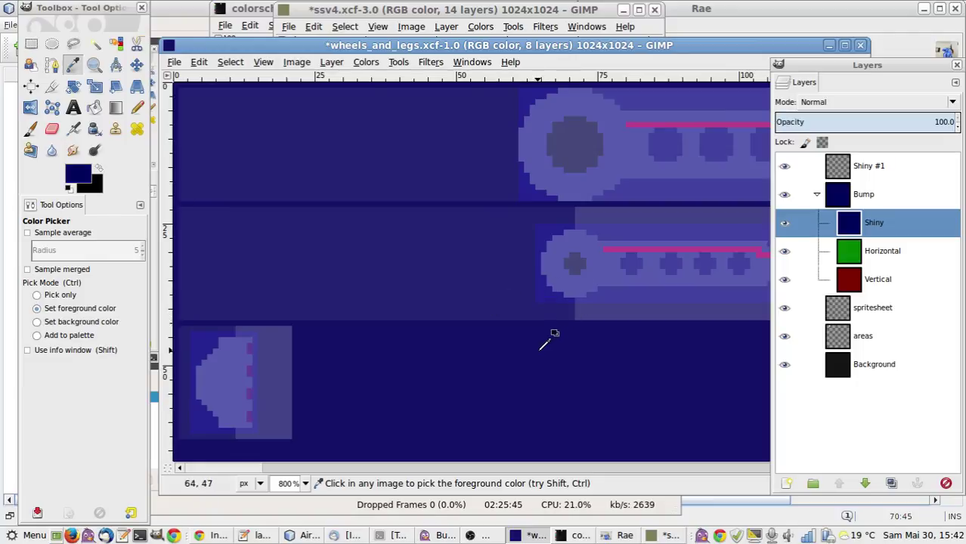
pyautogui.press('r')
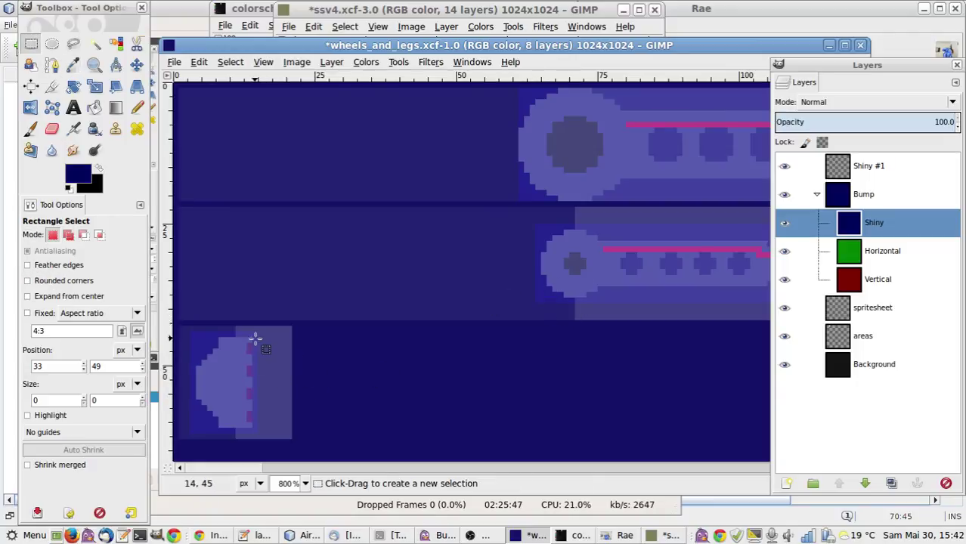
pyautogui.moveTo(247, 342); pyautogui.dragTo(259, 354)
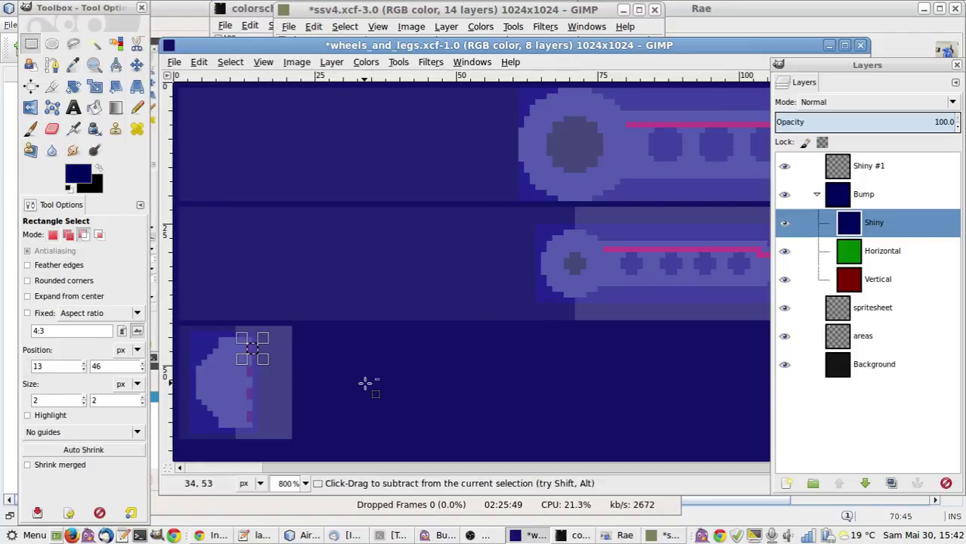
pyautogui.press('m')
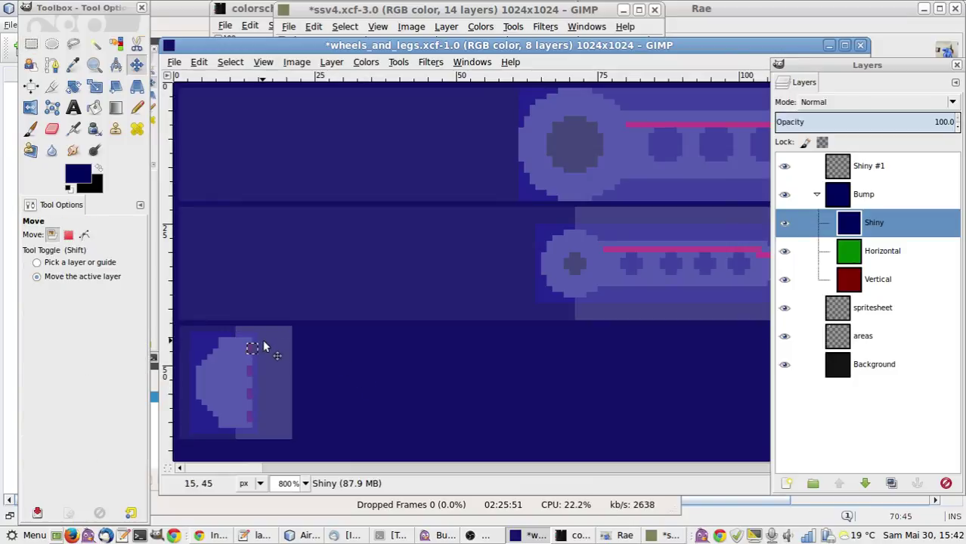
pyautogui.press('r')
pyautogui.click(275, 383)
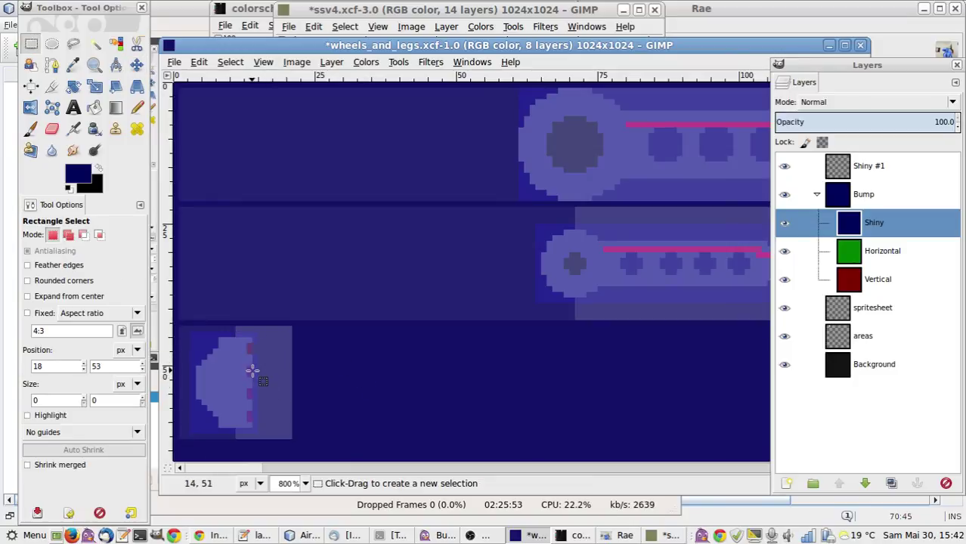
pyautogui.moveTo(247, 366); pyautogui.dragTo(257, 377)
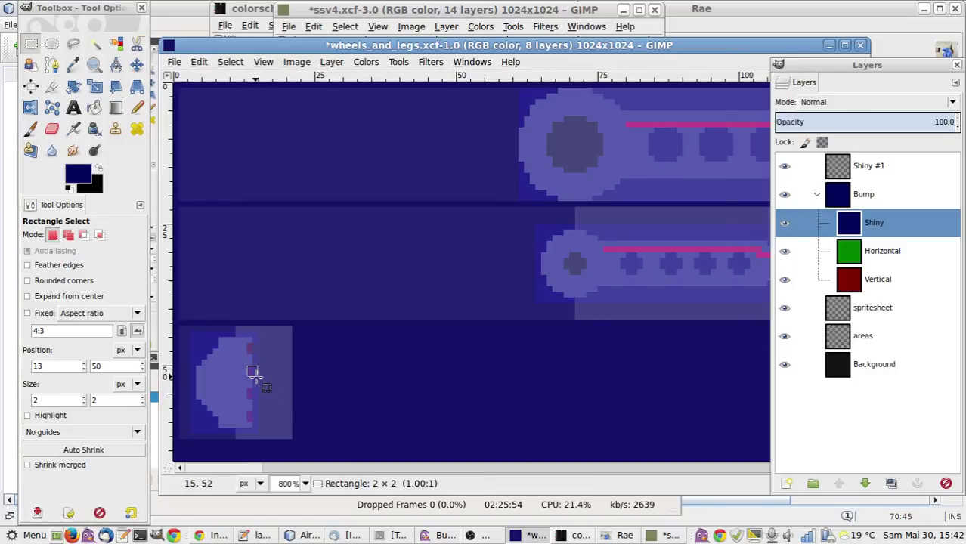
pyautogui.click(409, 390)
pyautogui.moveTo(243, 389); pyautogui.dragTo(252, 418)
pyautogui.click(411, 415)
pyautogui.click(365, 422)
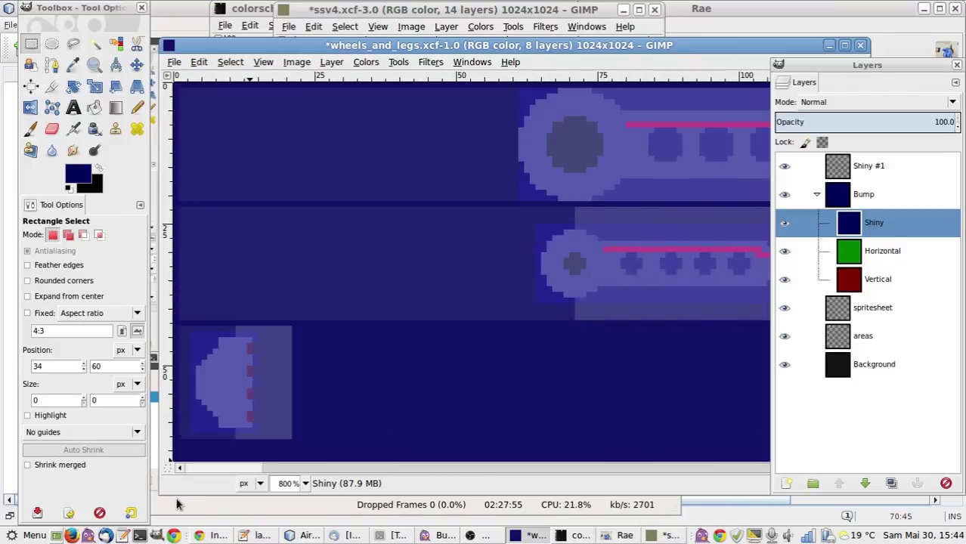
# Toggle the Shiny, Horizontal and Vertical bump layers to compare them, then save the image.
pyautogui.click(784, 166)
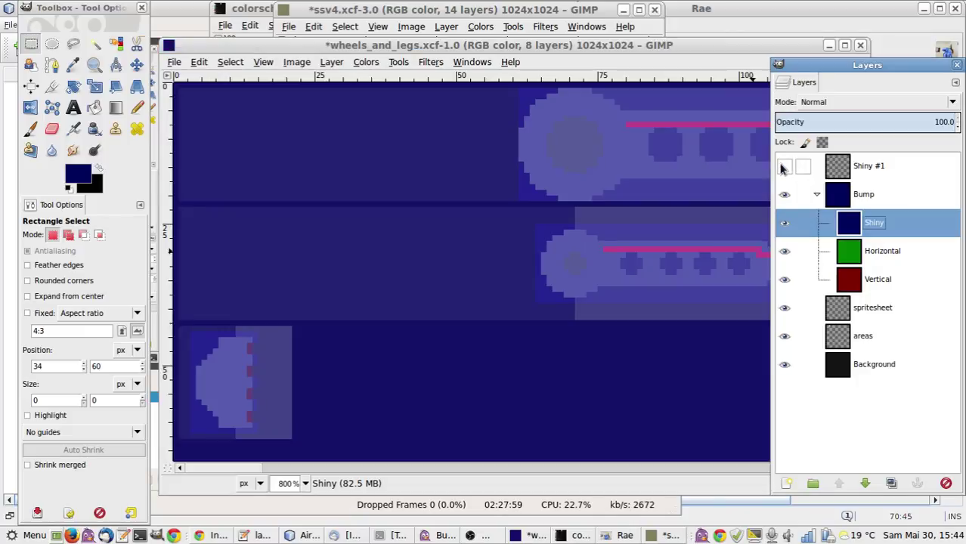
pyautogui.click(785, 223)
pyautogui.click(785, 224)
pyautogui.click(785, 251)
pyautogui.click(785, 279)
pyautogui.click(785, 223)
pyautogui.click(785, 227)
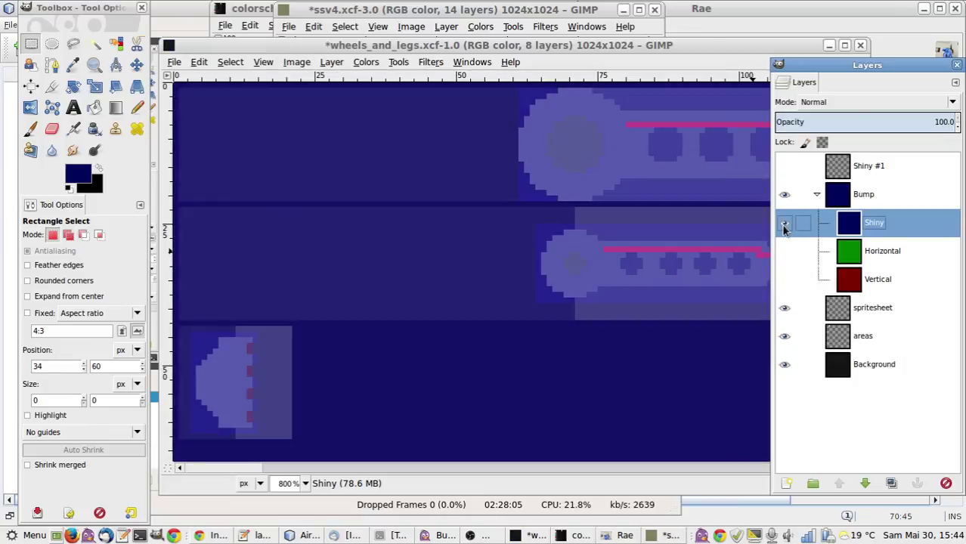
pyautogui.click(785, 251)
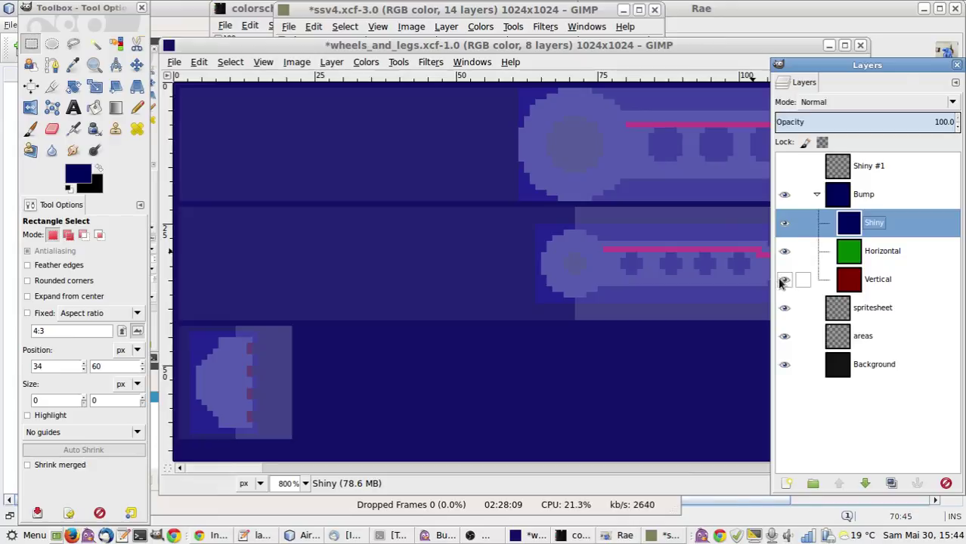
pyautogui.hotkey('ctrl', 's')
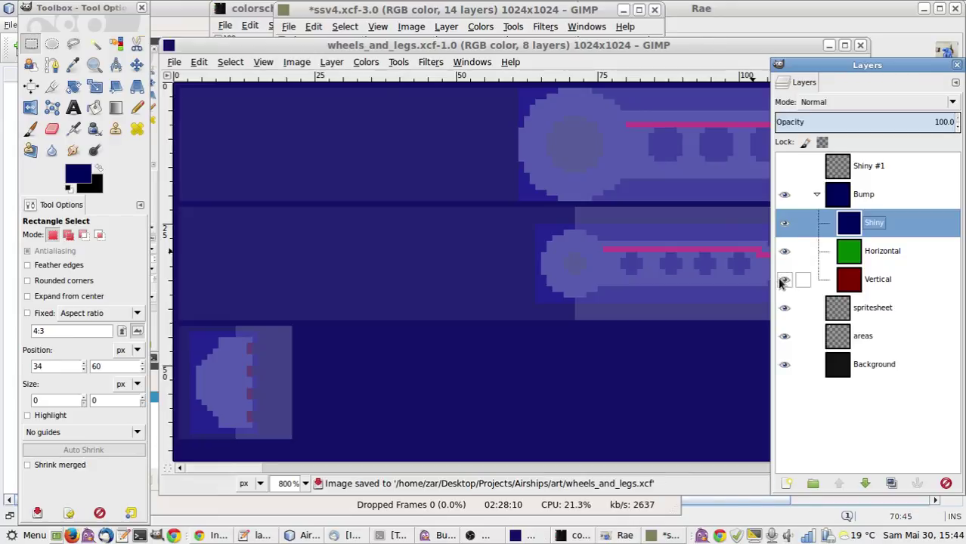
# Hide the Background, areas and Bump group layers, save, and start the PNG export.
pyautogui.click(784, 366)
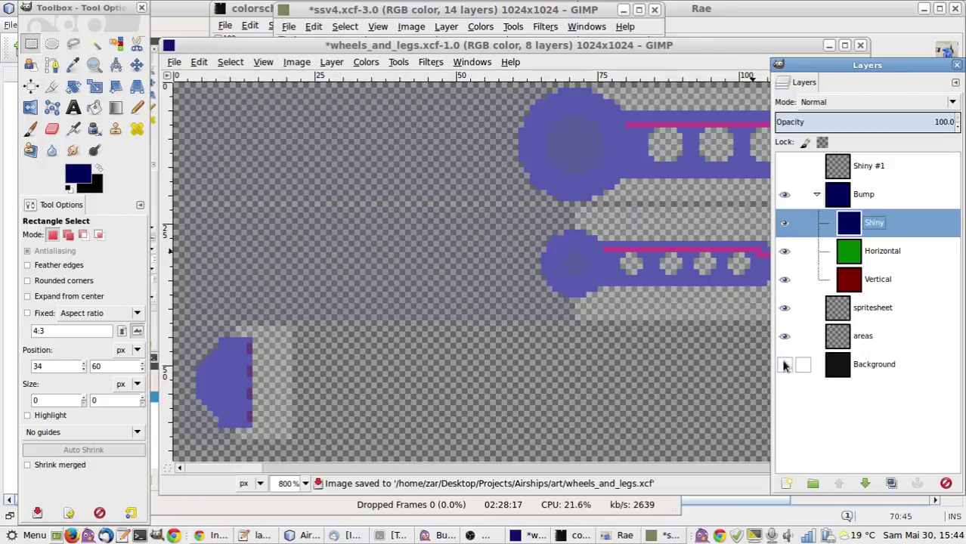
pyautogui.click(785, 345)
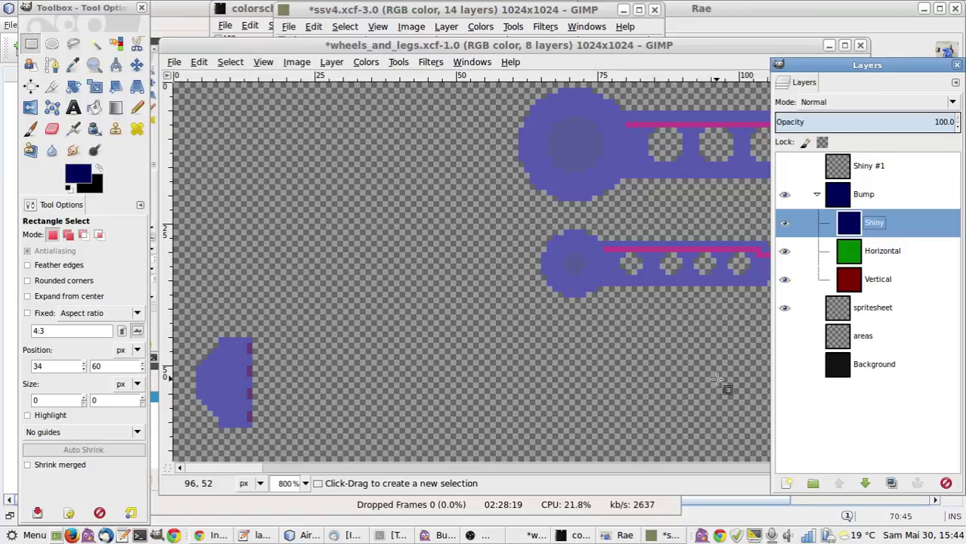
pyautogui.click(784, 196)
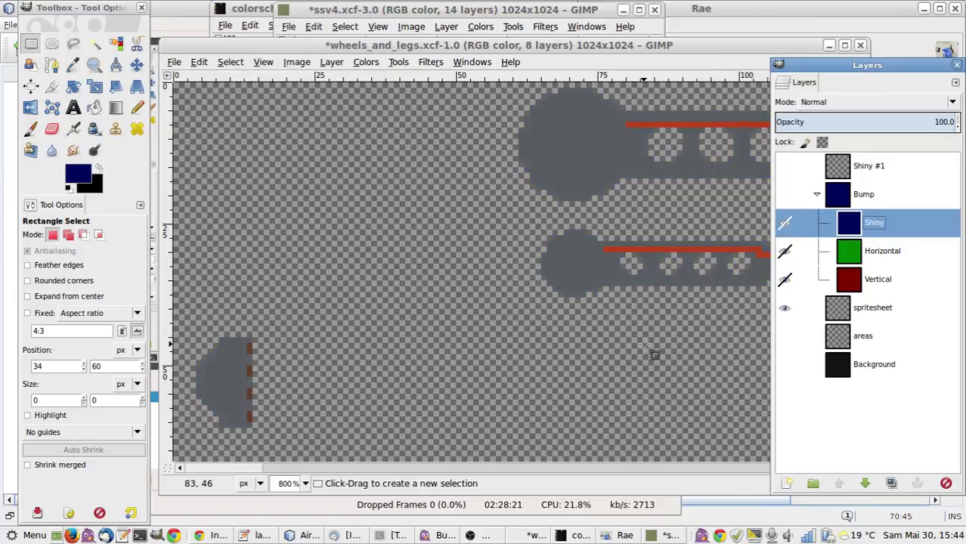
pyautogui.hotkey('ctrl', 's')
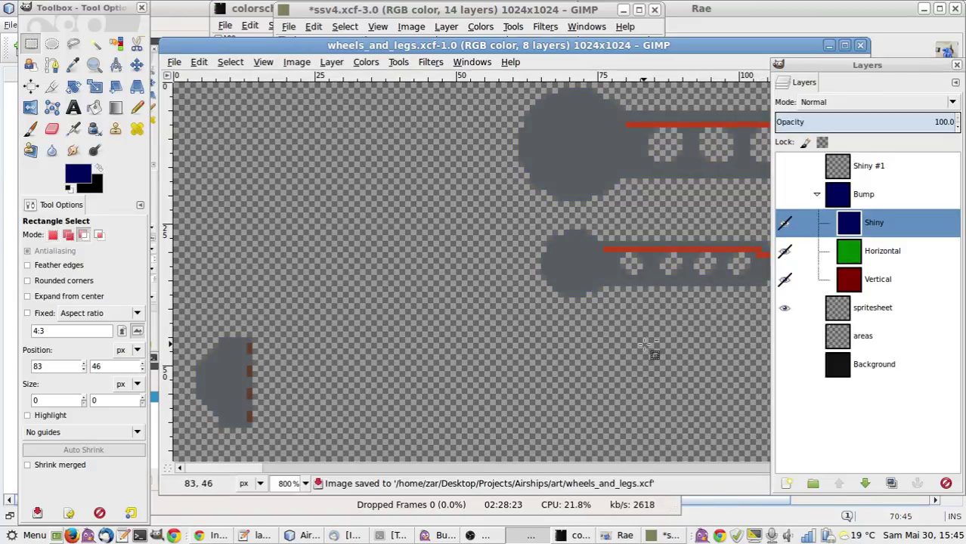
pyautogui.hotkey('shift', 'ctrl', 'e')
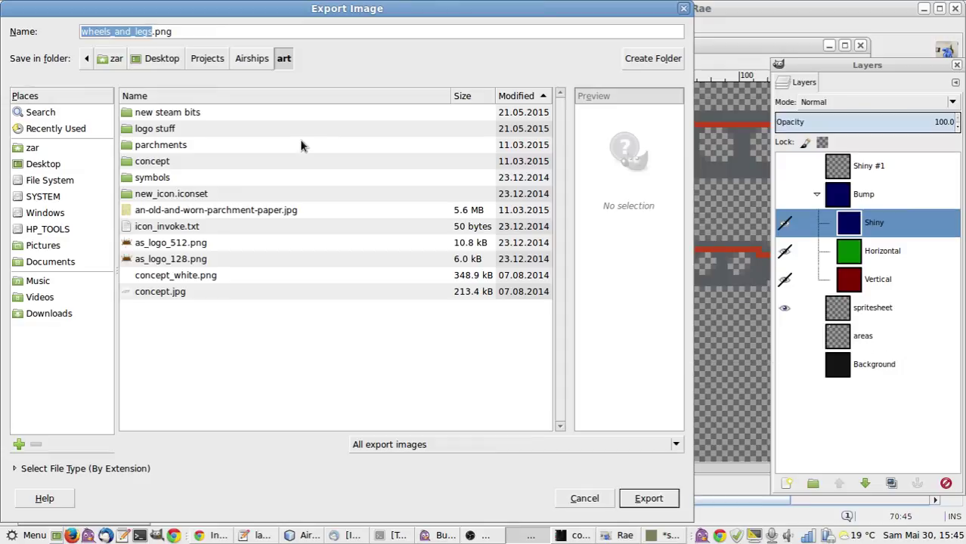
# Export wheels_and_legs.png into Airships/src/com/…/airships/images.
pyautogui.click(245, 60)
pyautogui.click(160, 194)
pyautogui.press('Down')
pyautogui.press('Return')
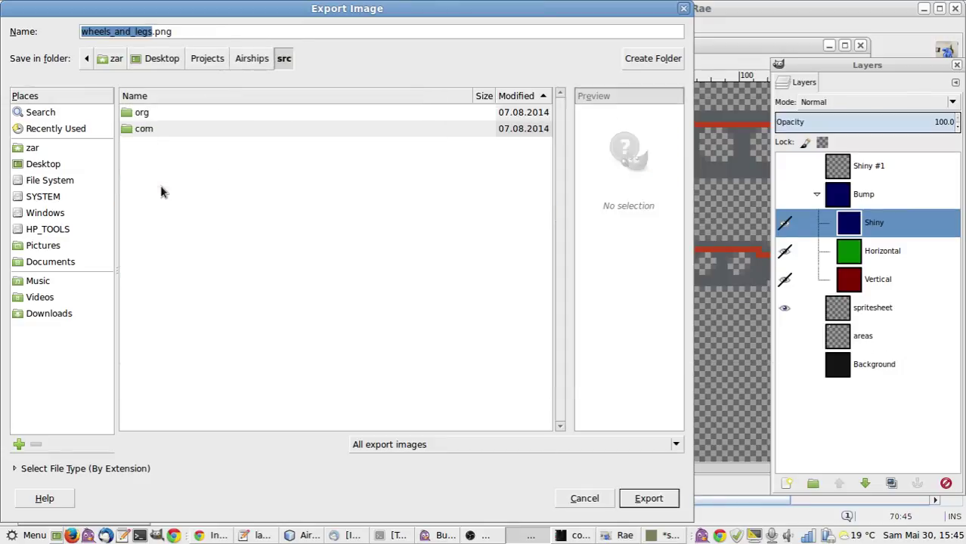
pyautogui.press('Down')
pyautogui.press('Return')
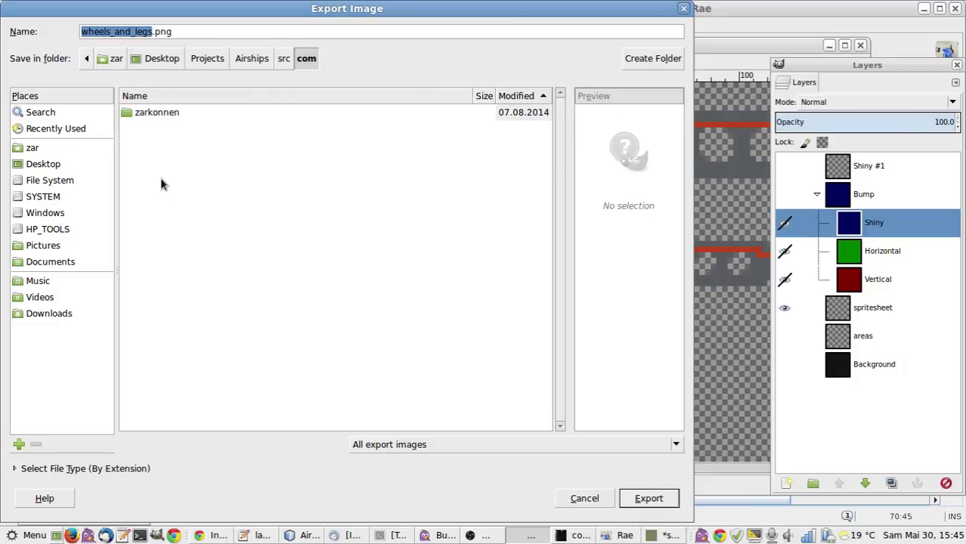
pyautogui.press('Down')
pyautogui.press('Return')
pyautogui.press('Down')
pyautogui.press('Return')
pyautogui.press('Down')
pyautogui.press('Return')
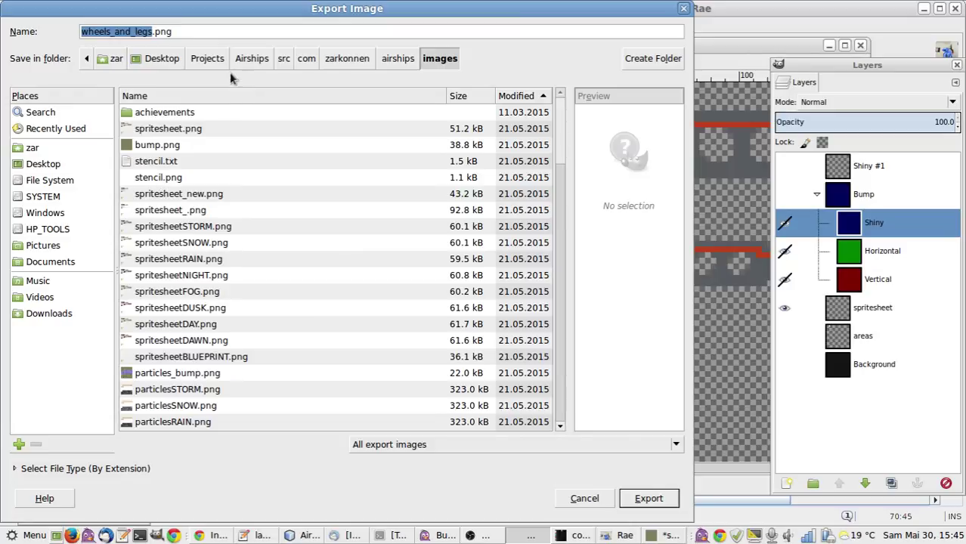
pyautogui.click(196, 30)
pyautogui.press('Return')
pyautogui.press('Return')
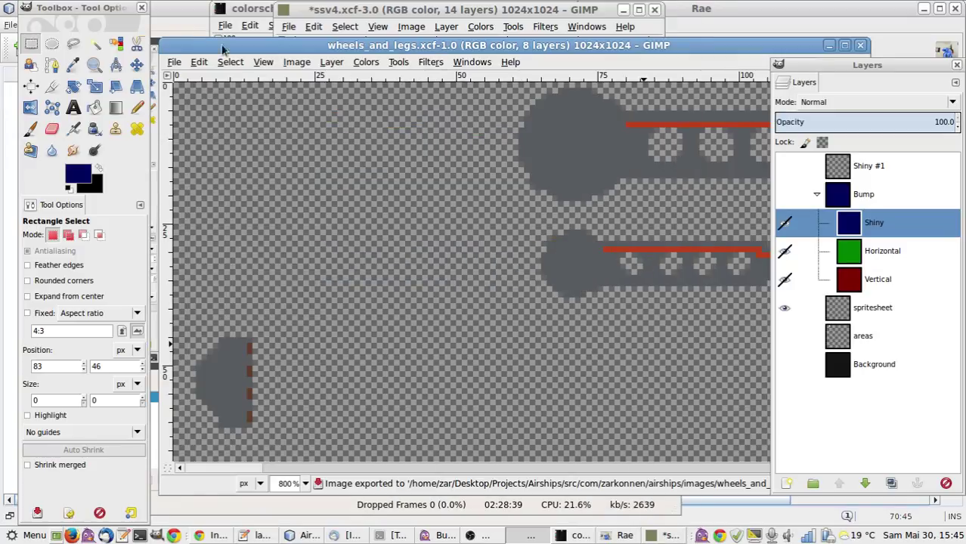
# Show the Bump group again and hide the spritesheet layer.
pyautogui.click(784, 195)
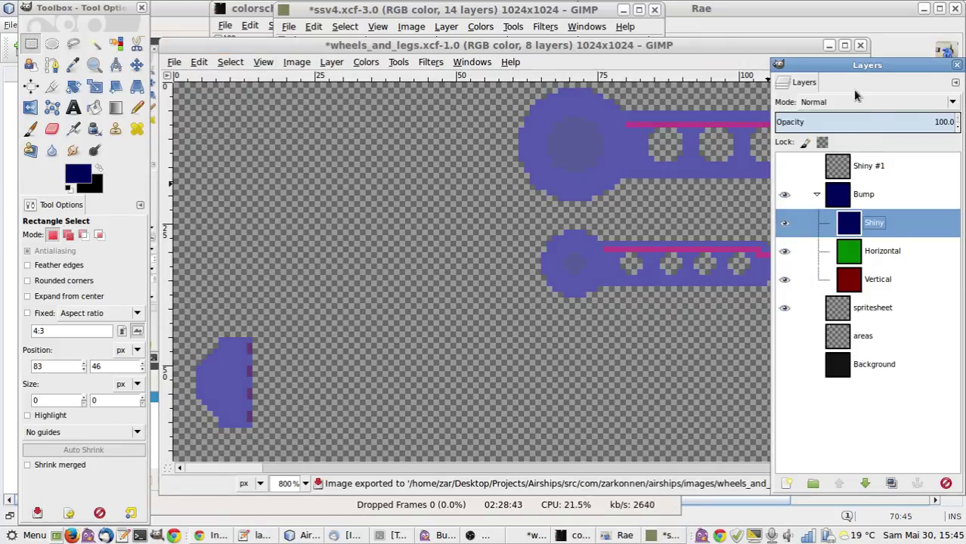
pyautogui.click(795, 280)
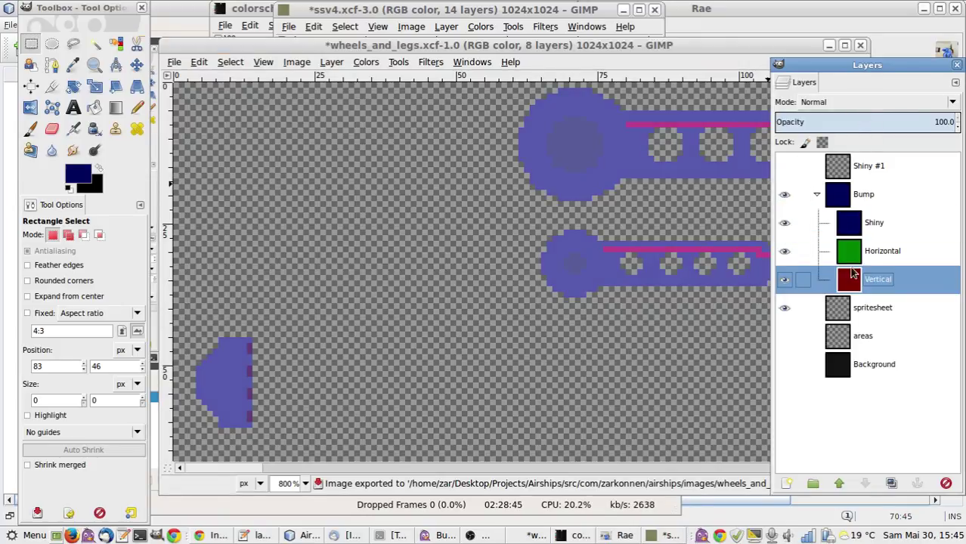
pyautogui.click(852, 256)
pyautogui.click(786, 307)
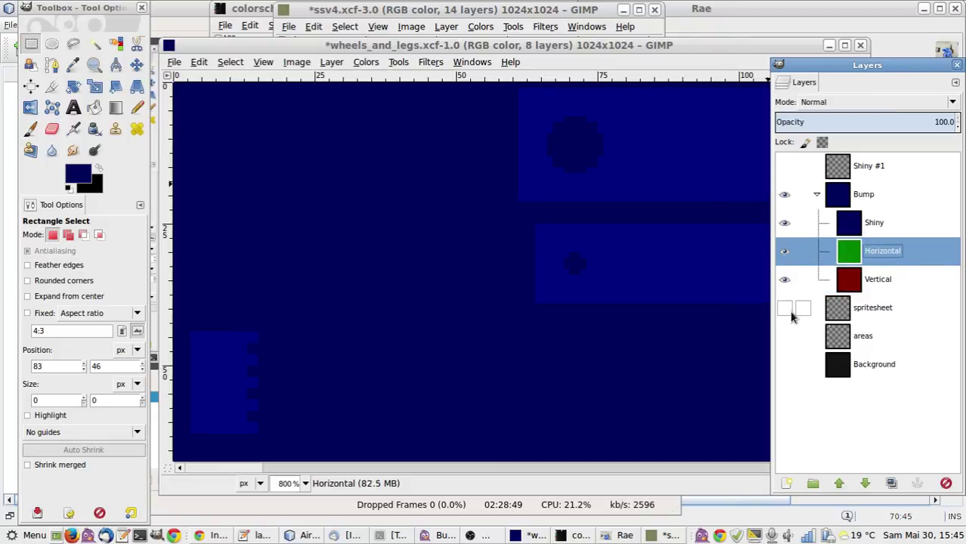
pyautogui.click(845, 282)
pyautogui.click(843, 225)
pyautogui.click(841, 253)
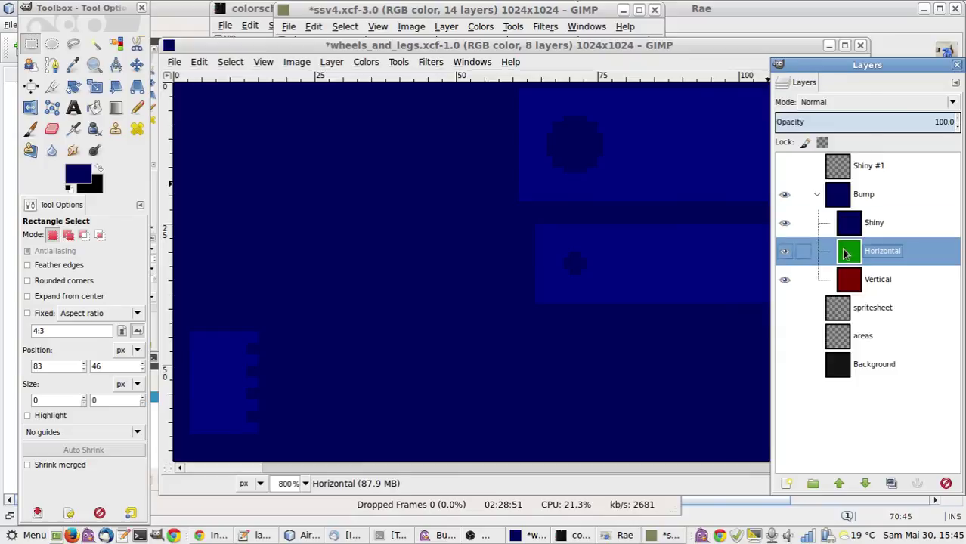
# Set both the Horizontal and Shiny layers' blend mode to Addition.
pyautogui.click(837, 102)
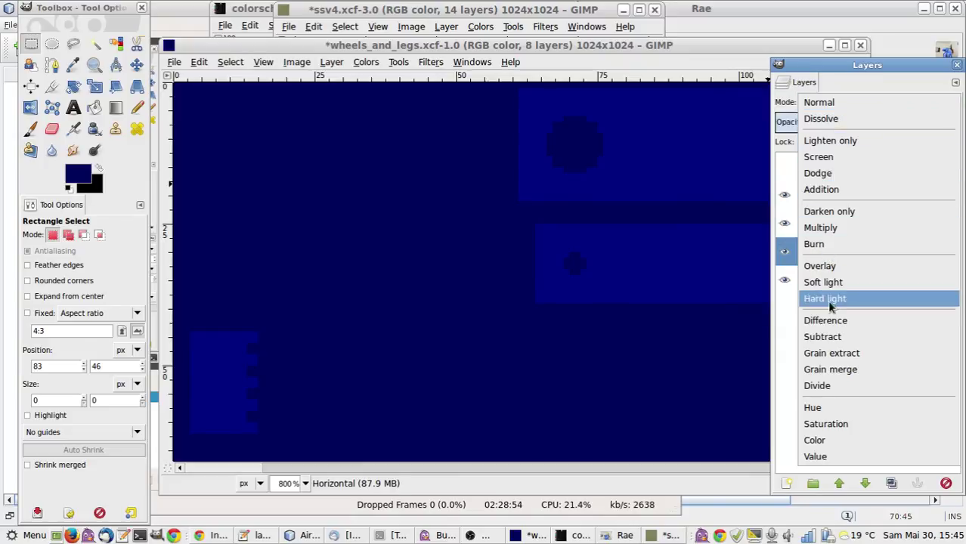
pyautogui.click(822, 190)
pyautogui.click(843, 223)
pyautogui.click(836, 103)
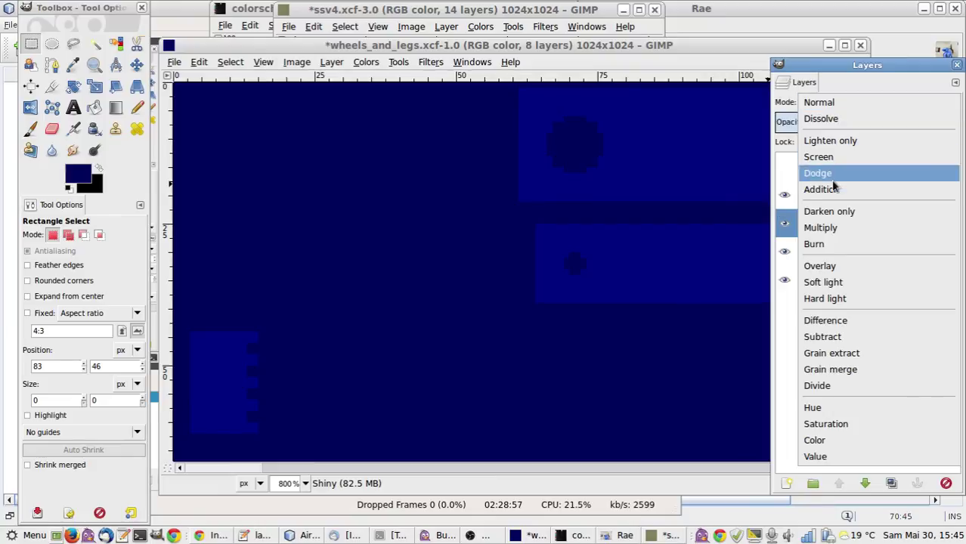
pyautogui.click(833, 189)
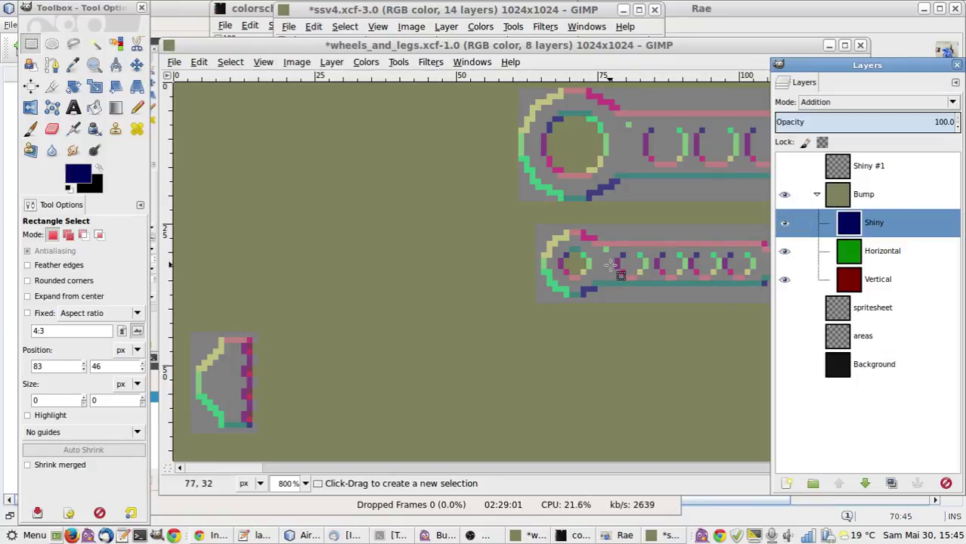
# Save, then export the bump map as wheels_and_legs_bump.png with default PNG options.
pyautogui.hotkey('ctrl', 's')
pyautogui.hotkey('ctrl', 'shift', 'e')
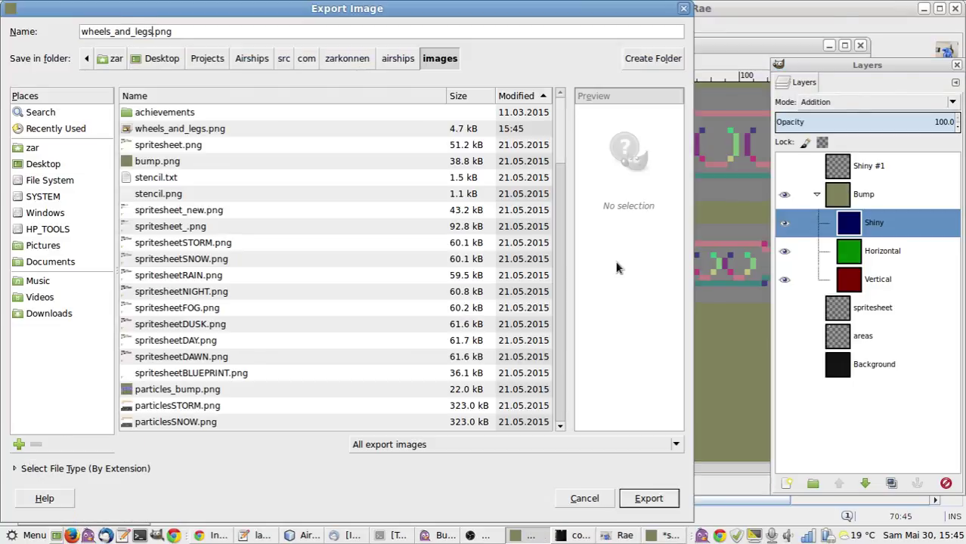
pyautogui.write('_bump')
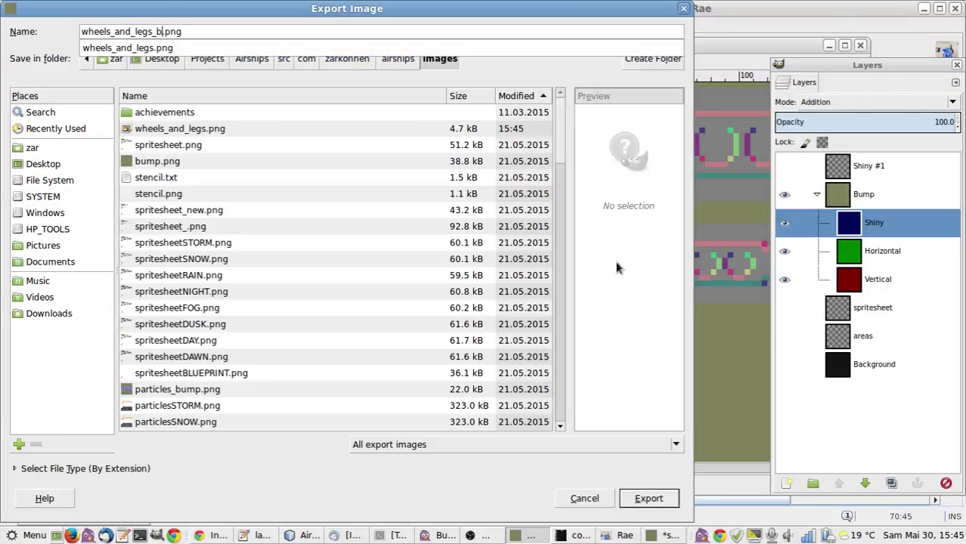
pyautogui.press('Return')
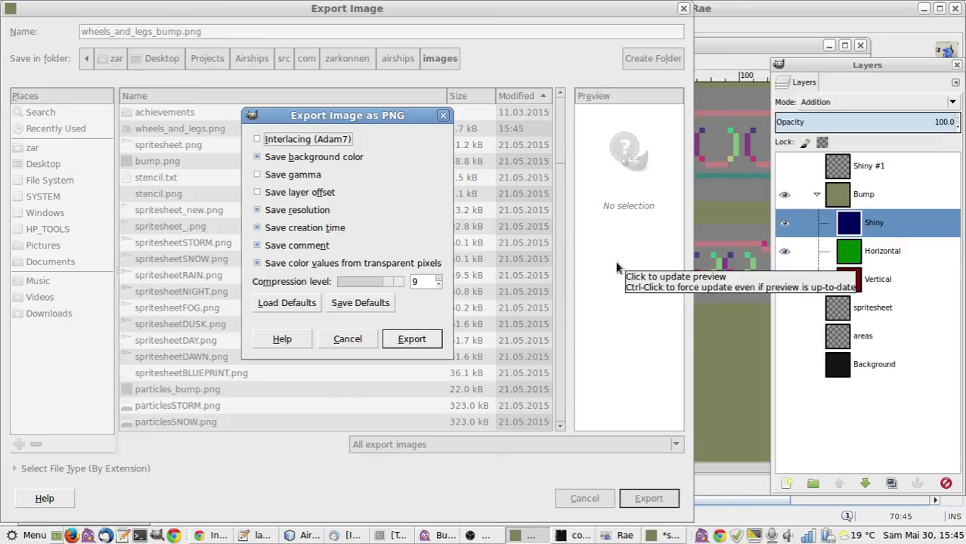
pyautogui.press('Return')
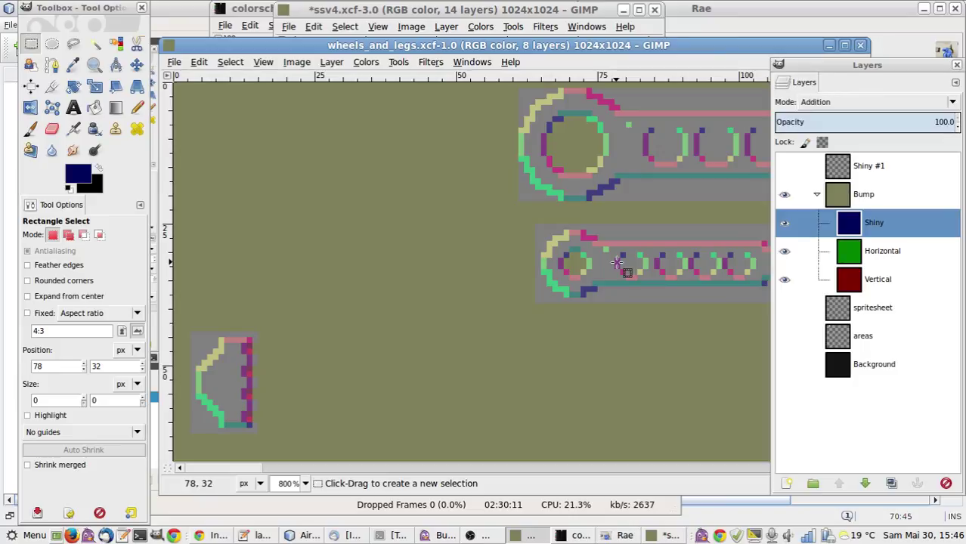
# Switch windows with Alt+Tab to bring Airships - NetBeans IDE 8.0 forward.
pyautogui.hotkey('alt', 'Tab')
pyautogui.hotkey('alt', 'Tab')
pyautogui.hotkey('alt', 'Tab')
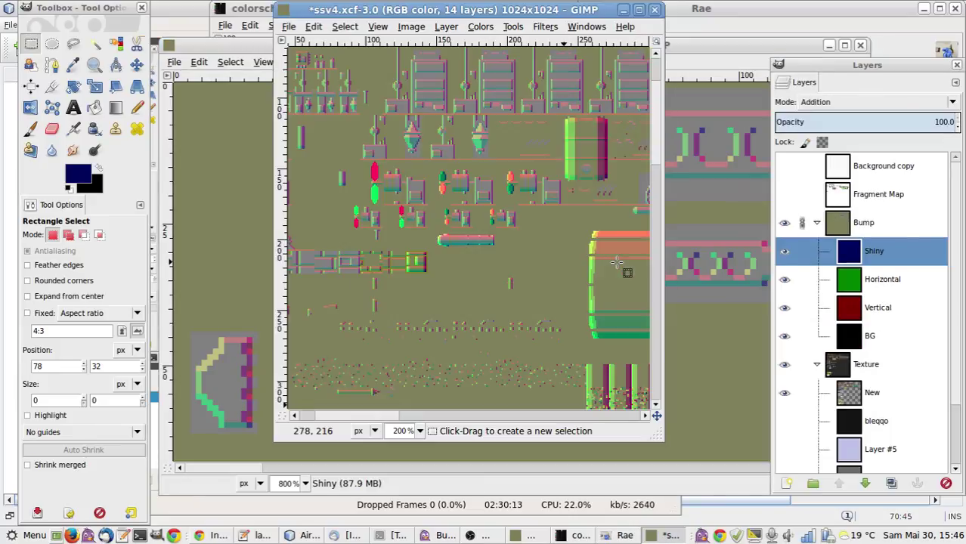
pyautogui.hotkey('alt', 'Tab')
pyautogui.hotkey('alt', 'Tab')
pyautogui.hotkey('alt', 'shift', 'Tab')
pyautogui.hotkey('alt', 'shift', 'Tab')
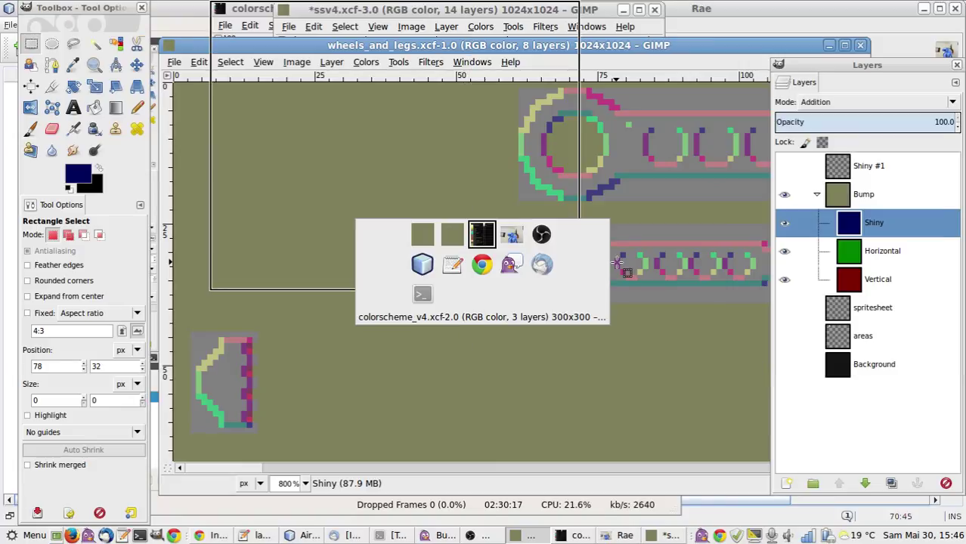
pyautogui.hotkey('alt', 'Tab')
pyautogui.hotkey('alt', 'Tab')
pyautogui.hotkey('alt', 'Tab')
pyautogui.hotkey('alt', 'Tab')
pyautogui.hotkey('alt', 'Tab')
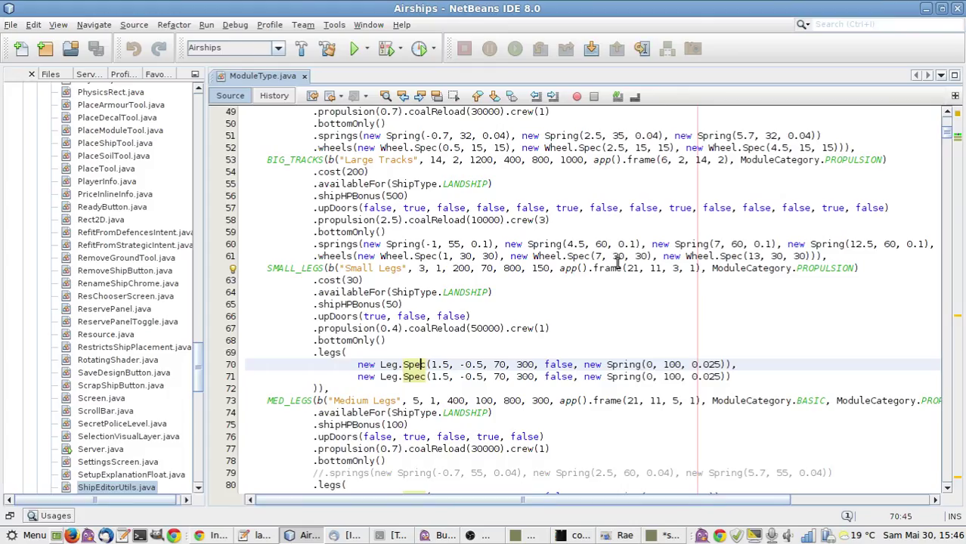
# Close ModuleType.java and run Clean and Build on the Airships project.
pyautogui.click(617, 267)
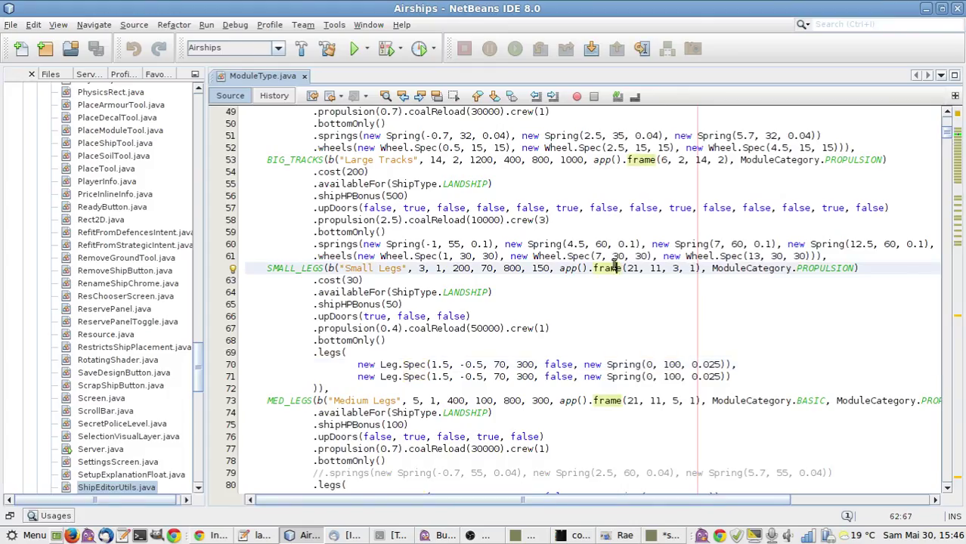
pyautogui.scroll(16, 615, 268)
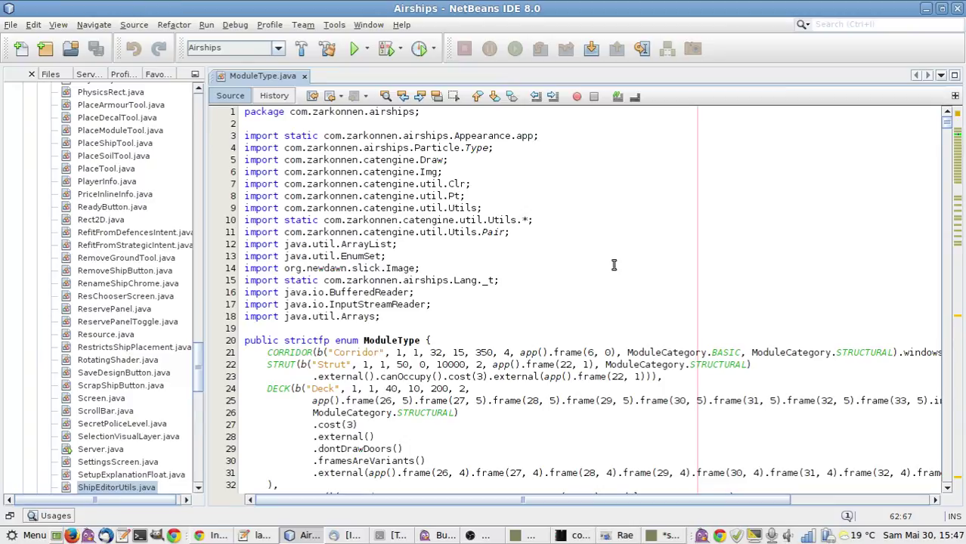
pyautogui.scroll(11, 145, 139)
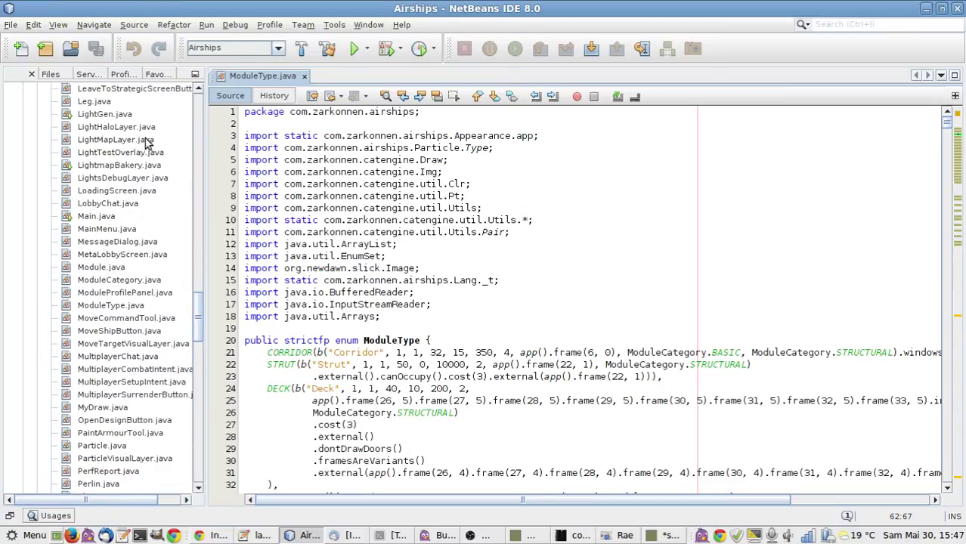
pyautogui.hotkey('ctrl', 'w')
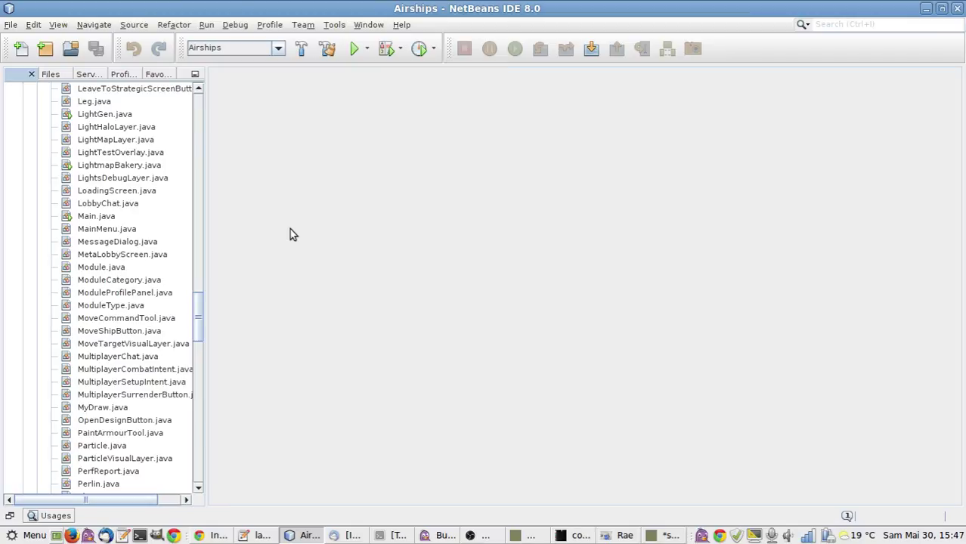
pyautogui.click(330, 60)
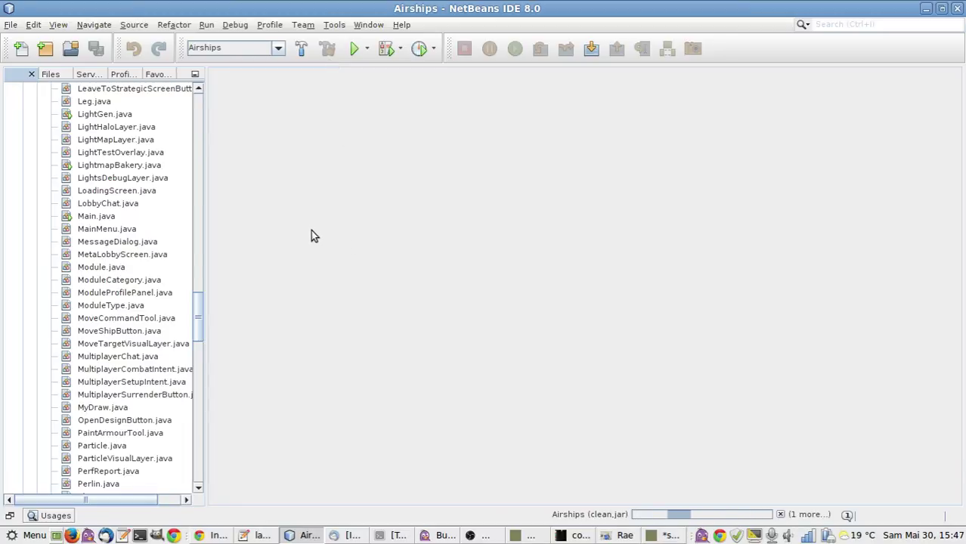
# Select GroundTool.java and search Go to Type for "rot".
pyautogui.scroll(-1, 149, 160)
pyautogui.scroll(11, 149, 160)
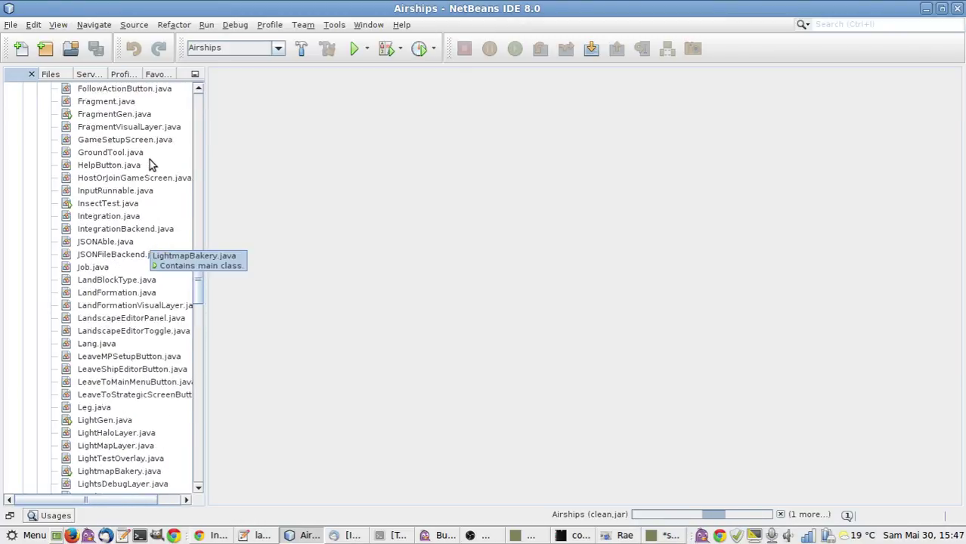
pyautogui.click(135, 232)
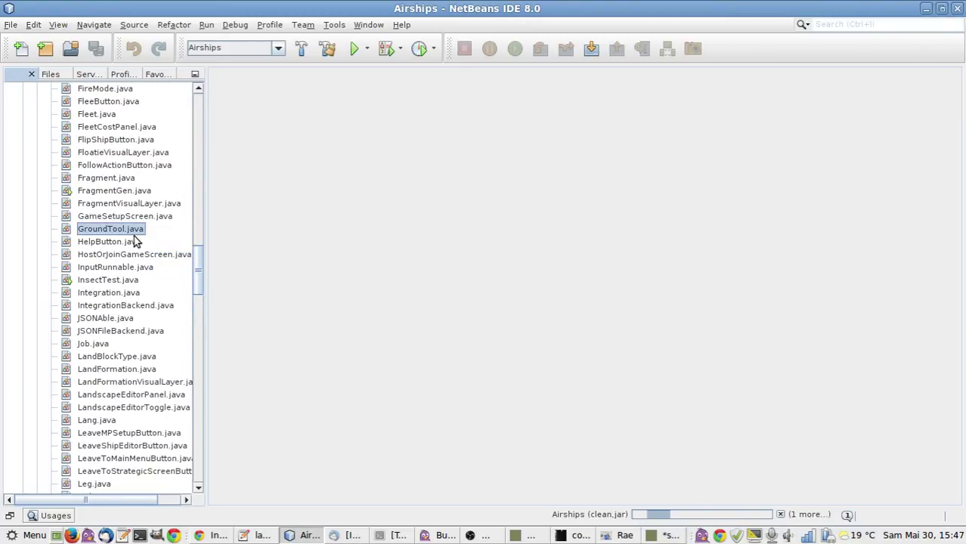
pyautogui.hotkey('ctrl', 'o')
pyautogui.write('rot')
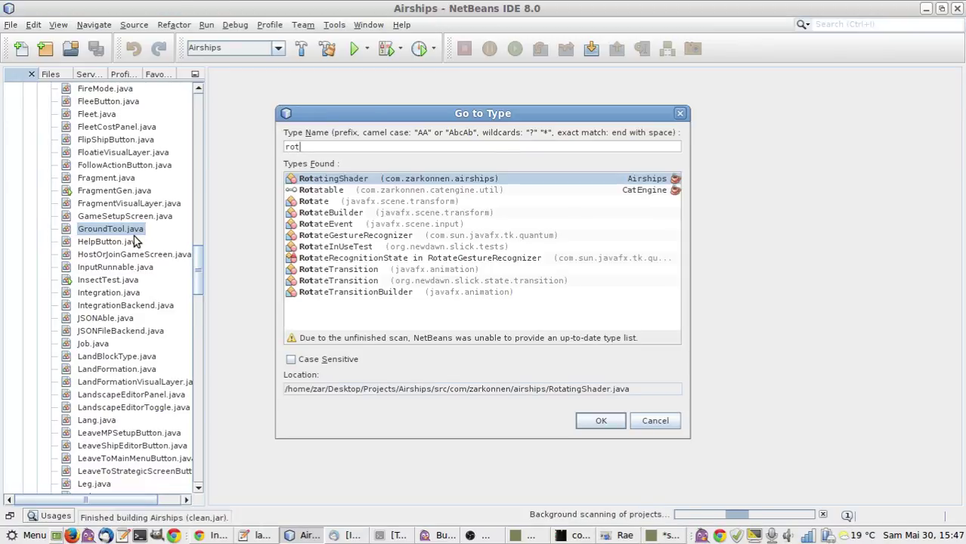
# Open RotatingShader.java and review its lockShader, unlockShader and draw methods.
pyautogui.press('Return')
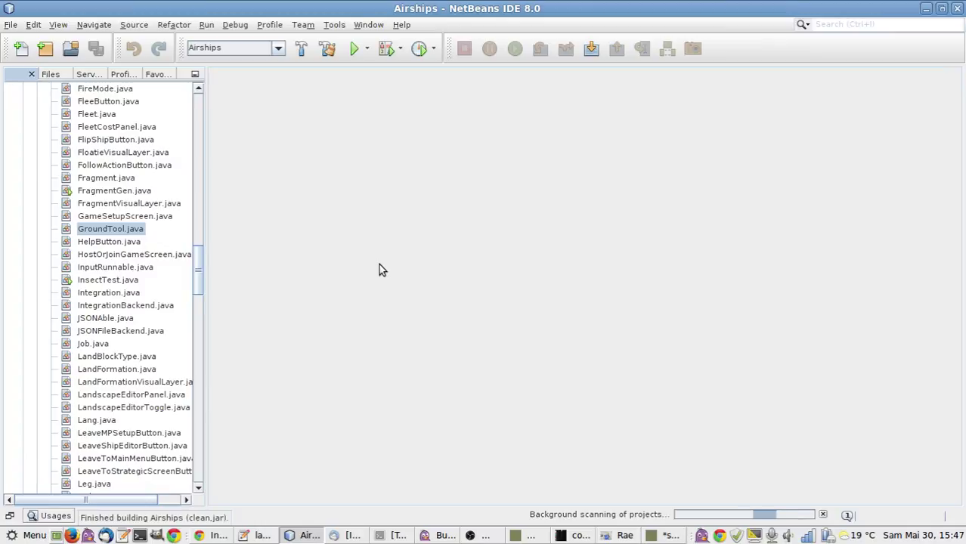
pyautogui.scroll(-4, 575, 355)
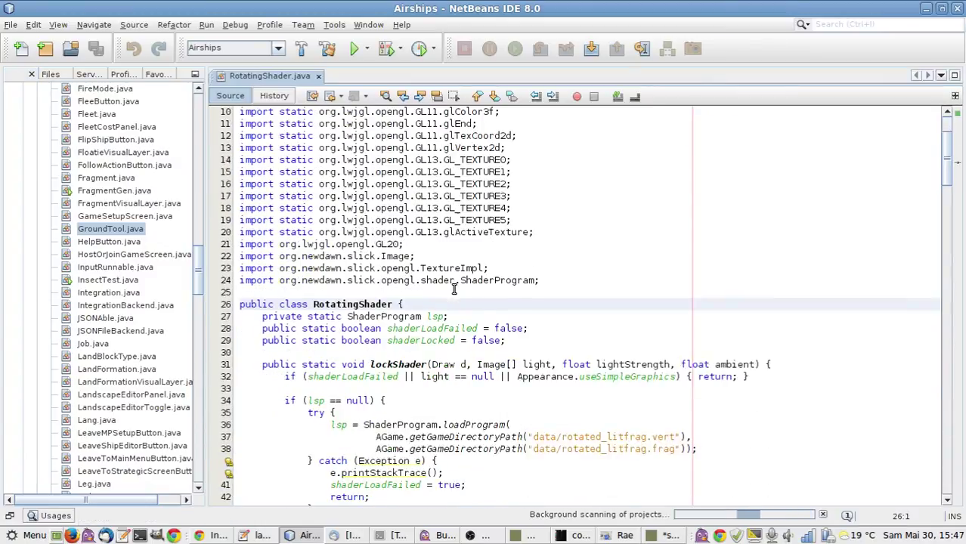
pyautogui.scroll(-3, 598, 375)
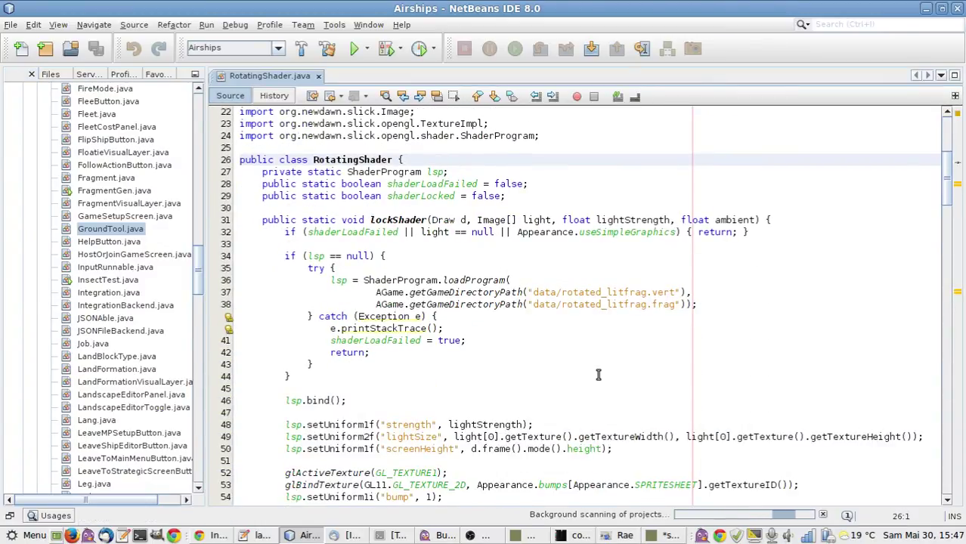
pyautogui.scroll(-6, 598, 375)
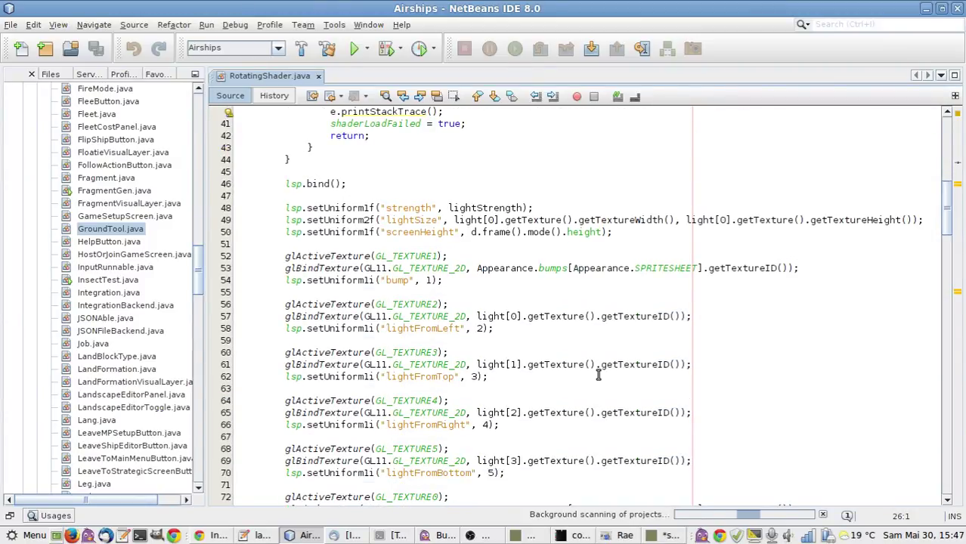
pyautogui.scroll(6, 598, 375)
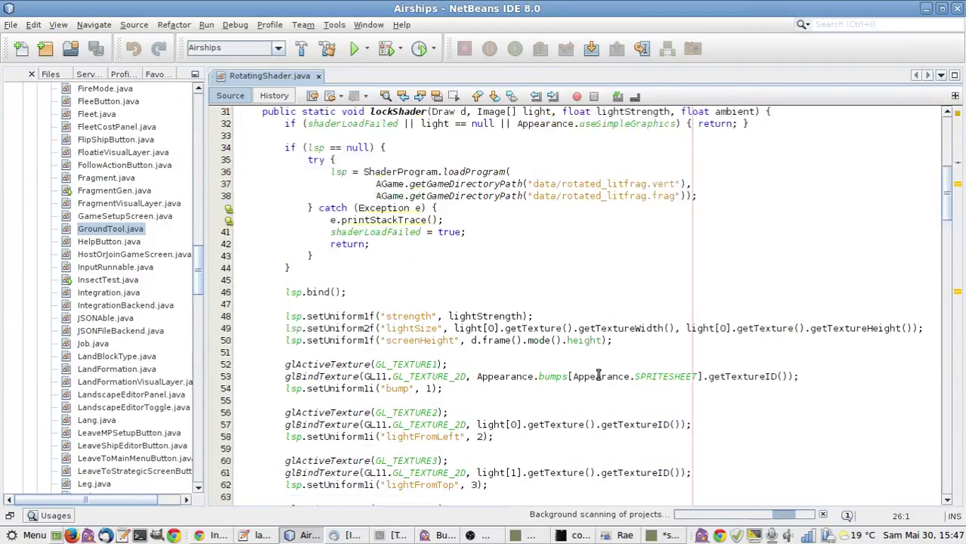
pyautogui.scroll(-17, 598, 376)
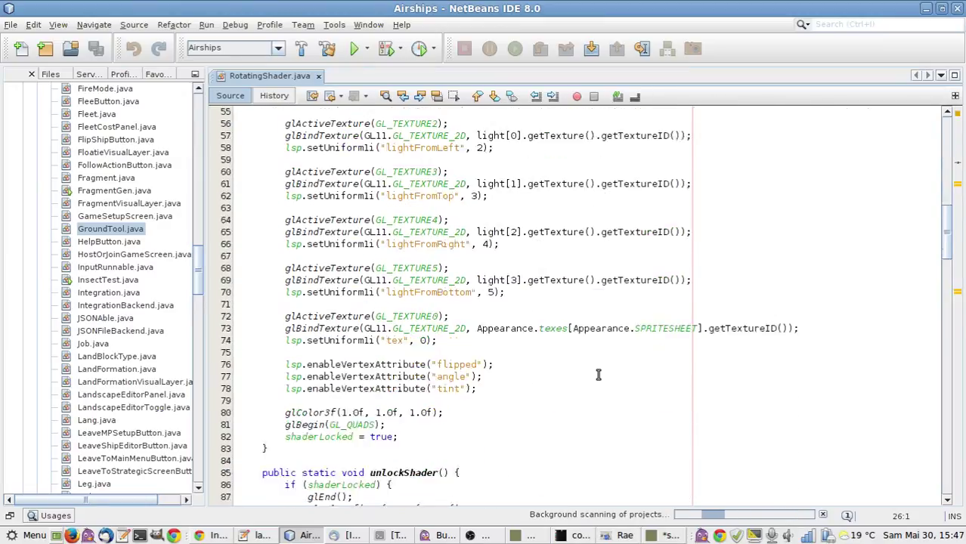
pyautogui.scroll(-7, 599, 375)
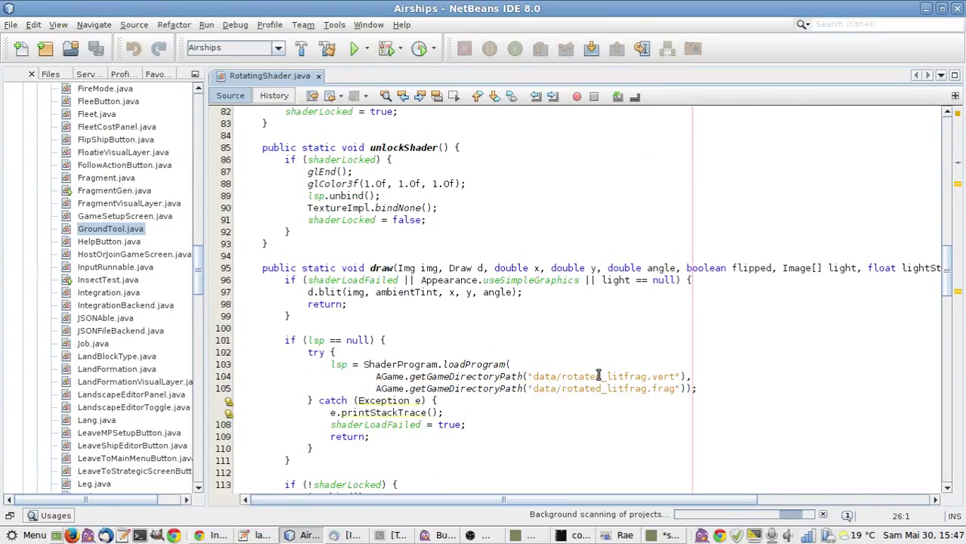
pyautogui.scroll(-20, 598, 375)
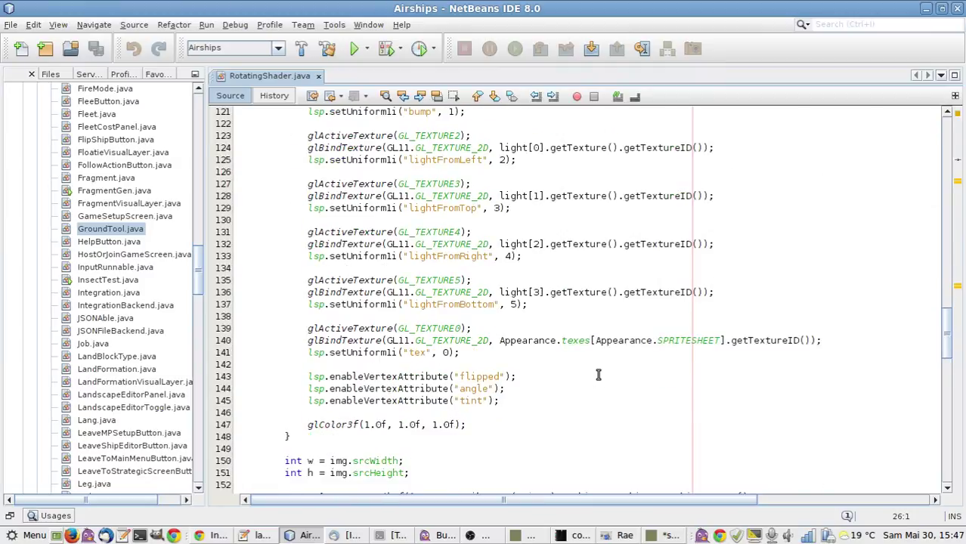
pyautogui.scroll(-5, 598, 375)
pyautogui.scroll(20, 599, 375)
pyautogui.scroll(3, 598, 375)
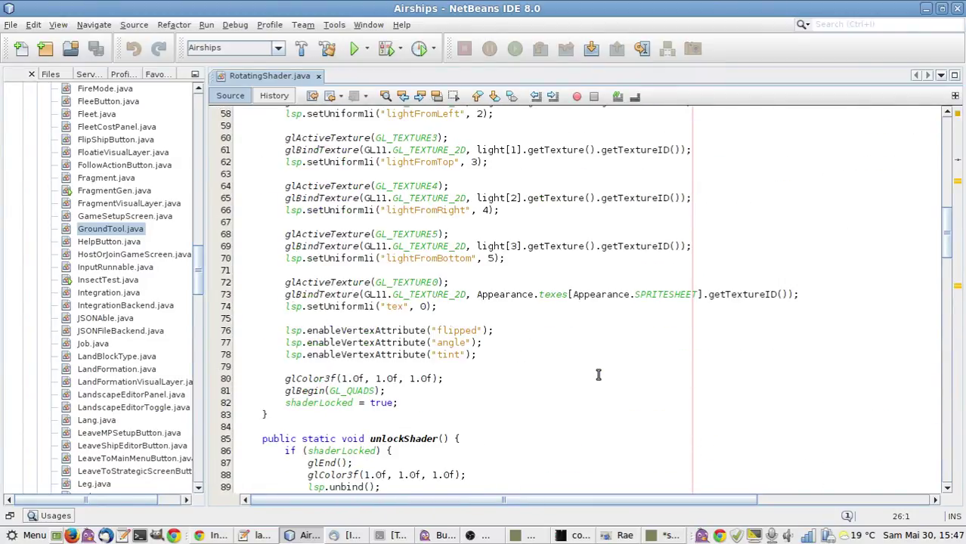
pyautogui.scroll(3, 598, 375)
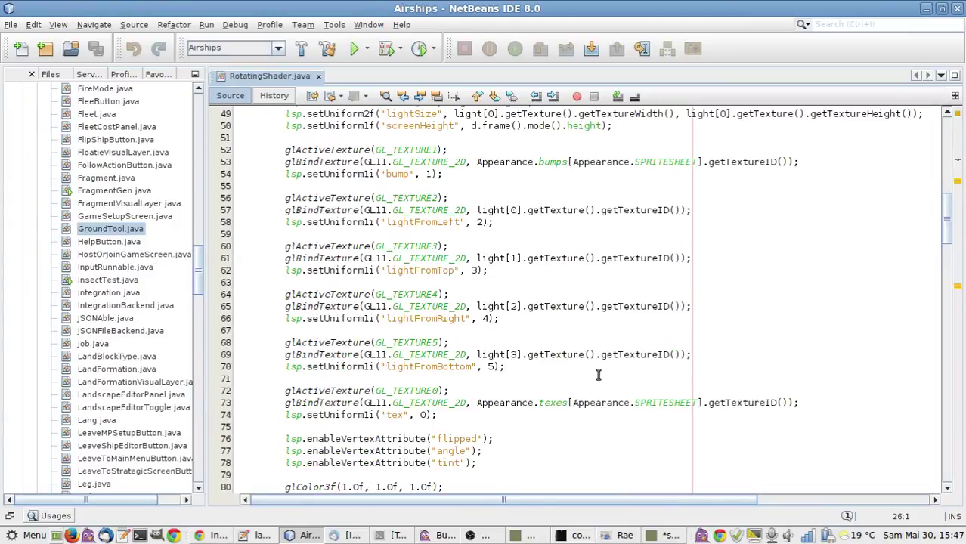
pyautogui.scroll(6, 598, 375)
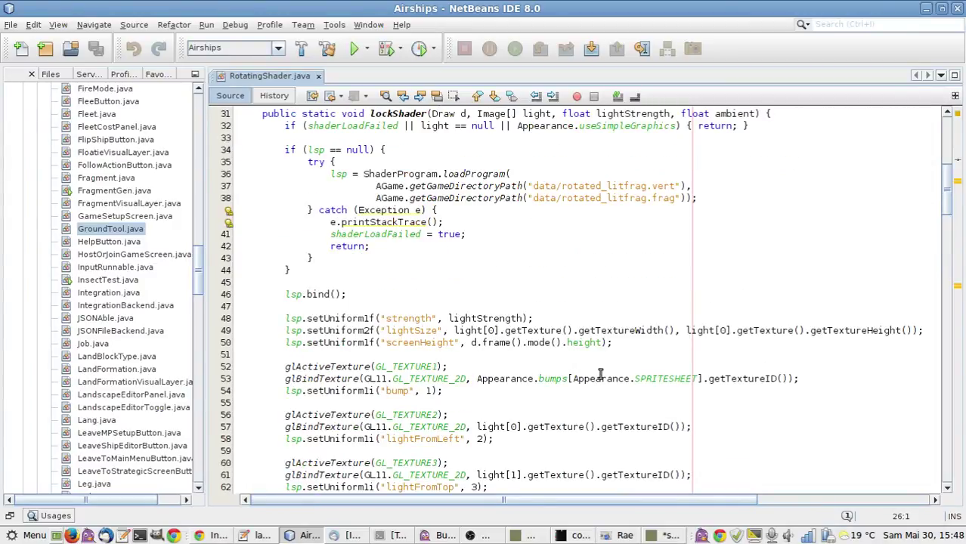
pyautogui.scroll(2, 600, 372)
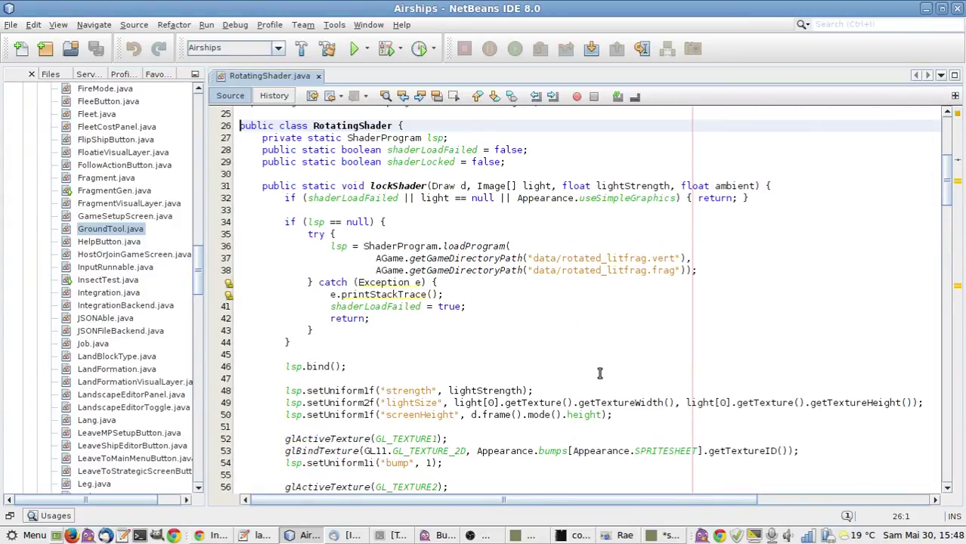
# Add a 'public static final int LE5;' constant after DAMAGED in Appearance.java.
pyautogui.keyDown('ctrl'); pyautogui.click(654, 454); pyautogui.keyUp('ctrl')
pyautogui.scroll(-3, 646, 360)
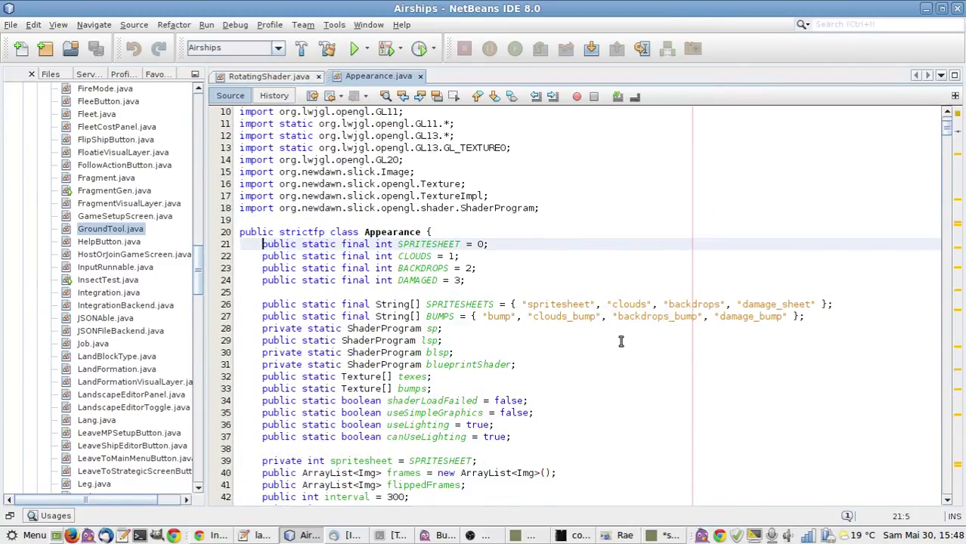
pyautogui.click(833, 319)
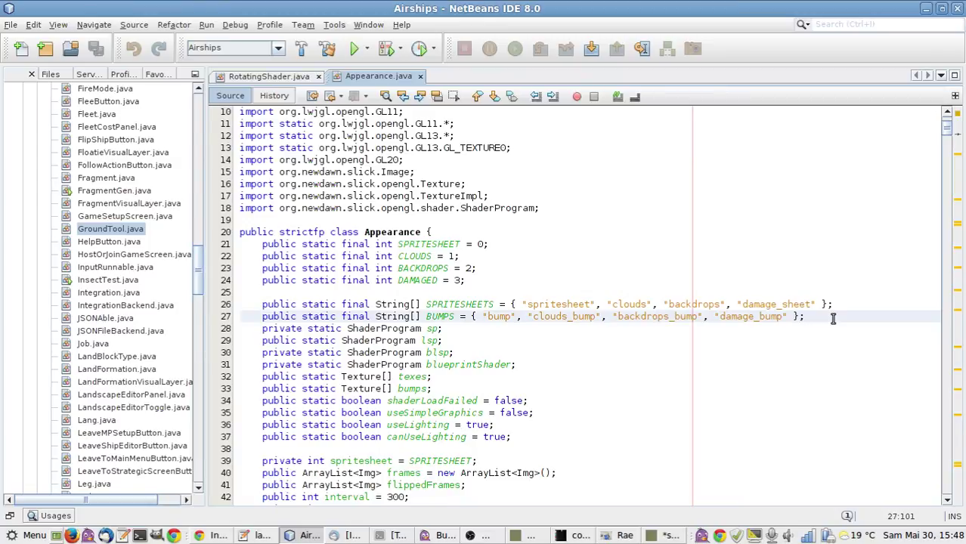
pyautogui.click(570, 281)
pyautogui.press('Return')
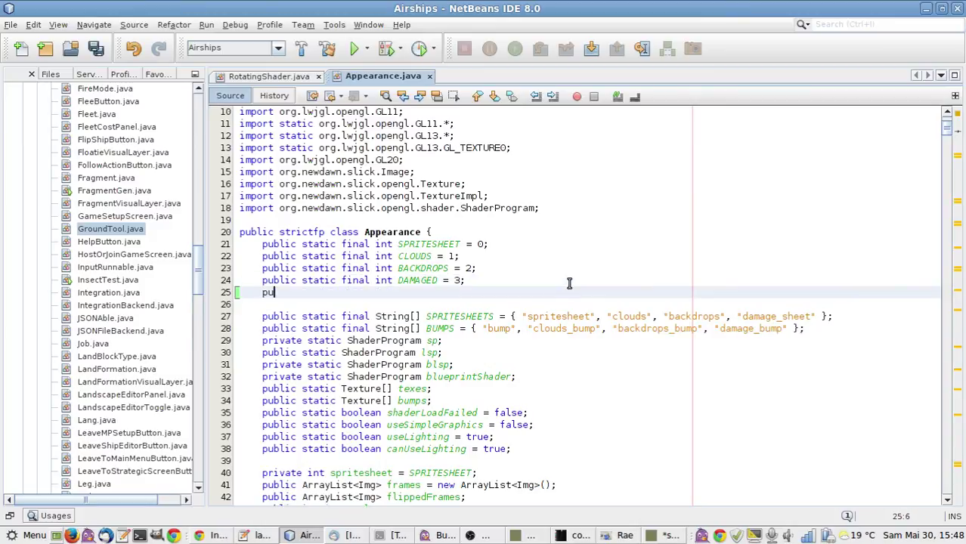
pyautogui.write('public static final ')
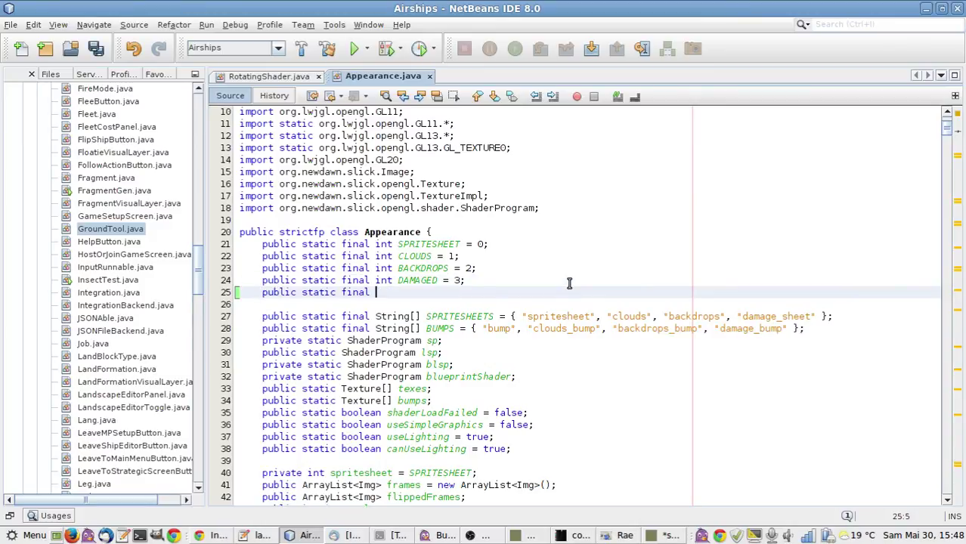
pyautogui.write('int ')
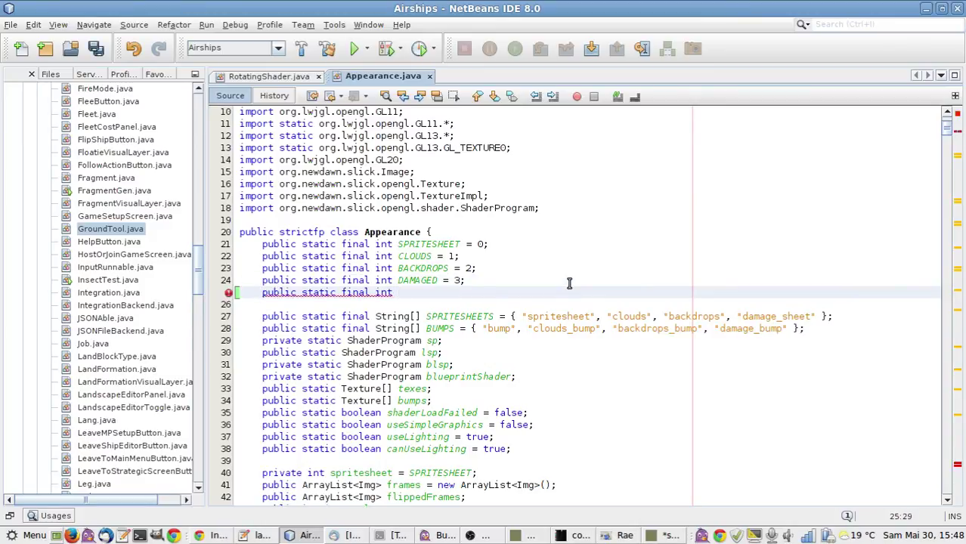
pyautogui.write('LEG')
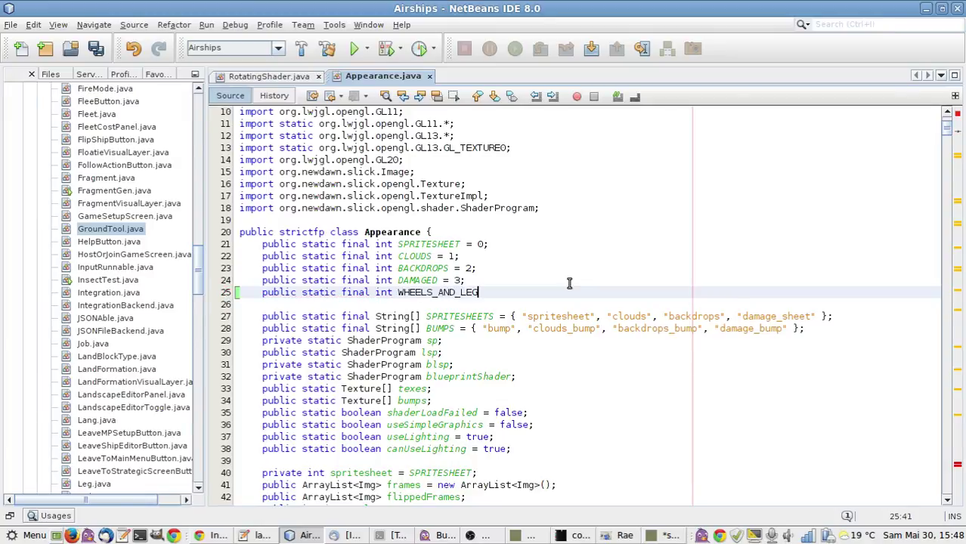
pyautogui.write('5')
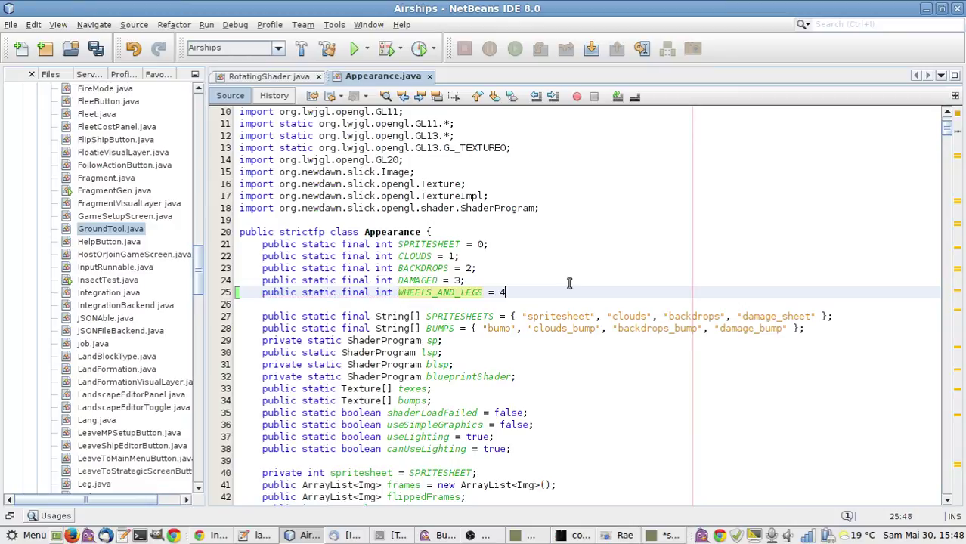
pyautogui.write(';')
# Append "wheels_and_legs" and "wheels_and_legs_bump" to the name lists, save, and return to RotatingShader.java.
pyautogui.click(821, 316)
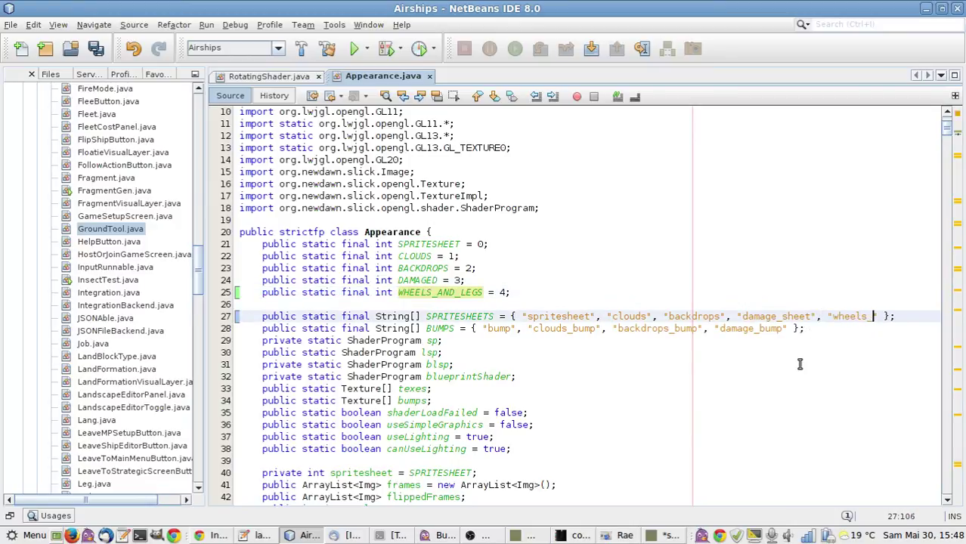
pyautogui.write(', "wheels_and_legs')
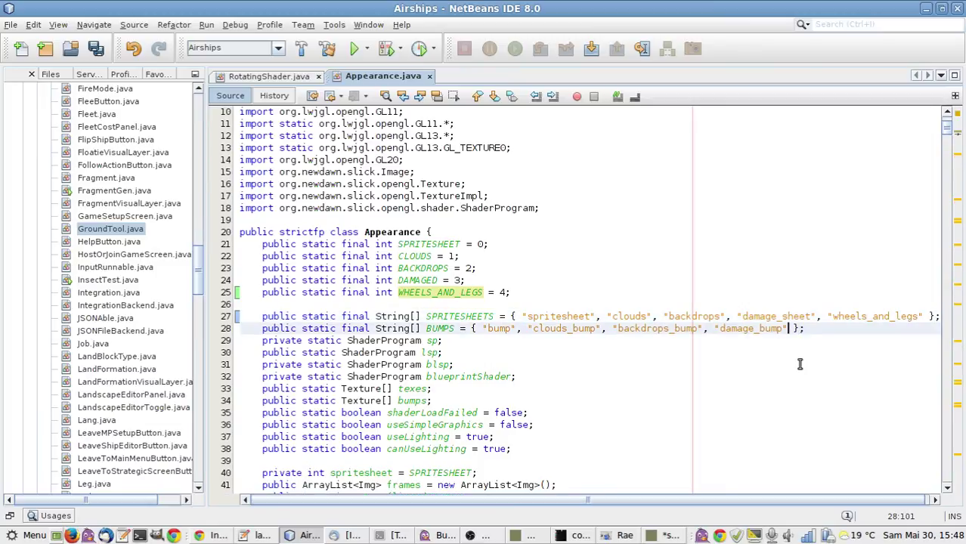
pyautogui.write(', "wheels_and_legs_bump')
pyautogui.hotkey('ctrl', 's')
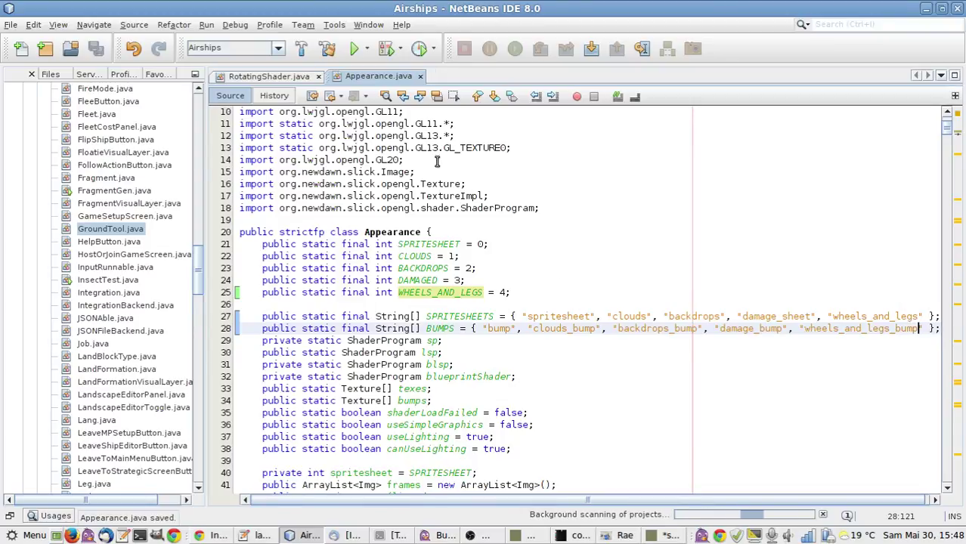
pyautogui.click(298, 79)
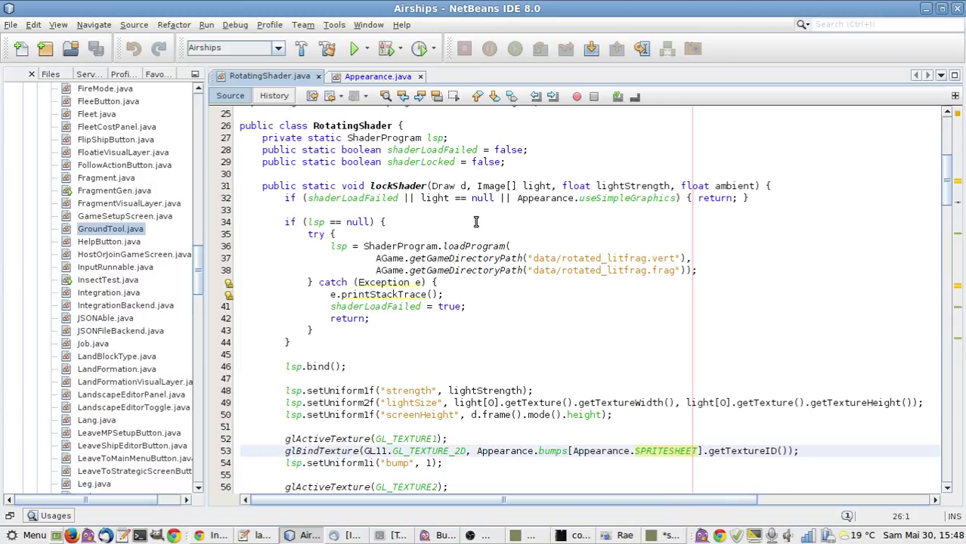
pyautogui.click(476, 222)
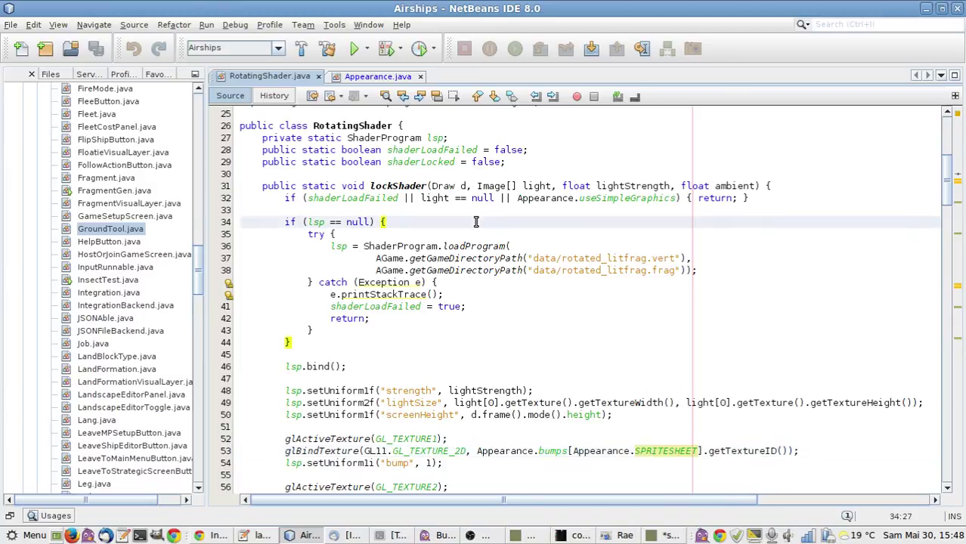
pyautogui.press('Down')
pyautogui.press('Up')
pyautogui.press('Up')
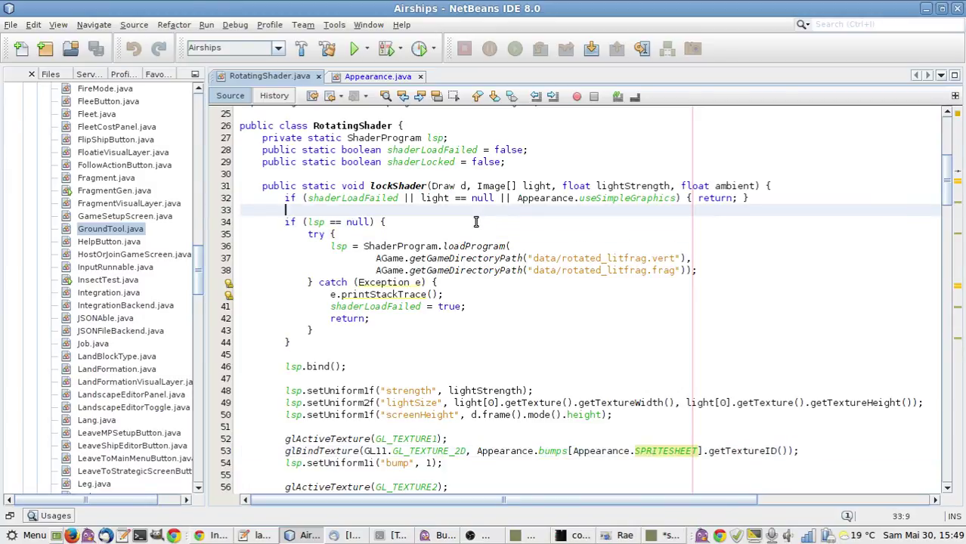
pyautogui.scroll(8, 475, 220)
pyautogui.scroll(-5, 476, 221)
pyautogui.scroll(-1, 475, 221)
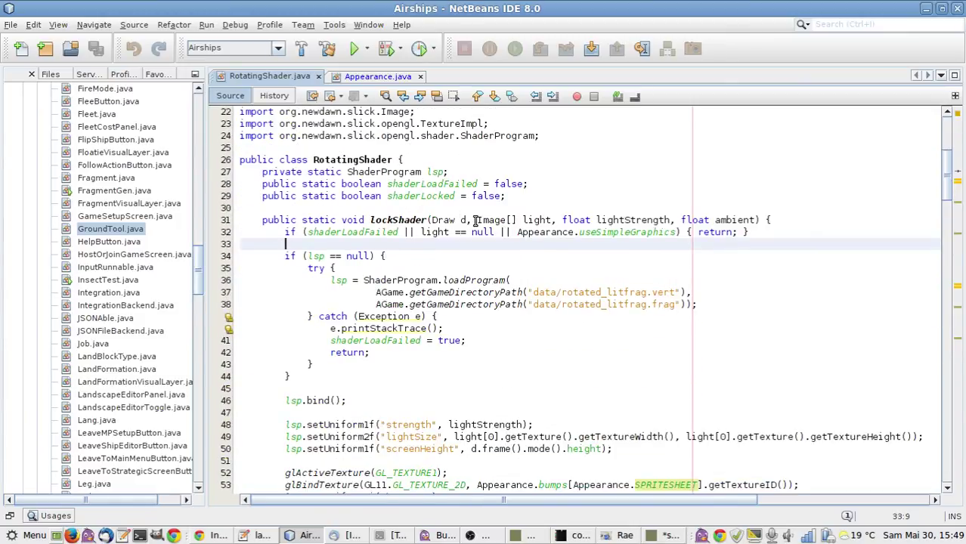
pyautogui.scroll(-4, 476, 221)
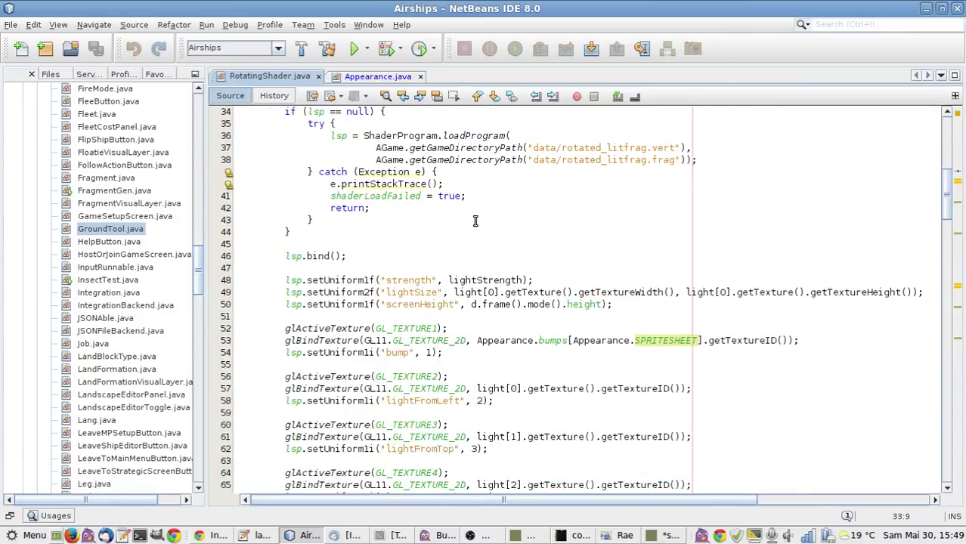
pyautogui.scroll(4, 642, 340)
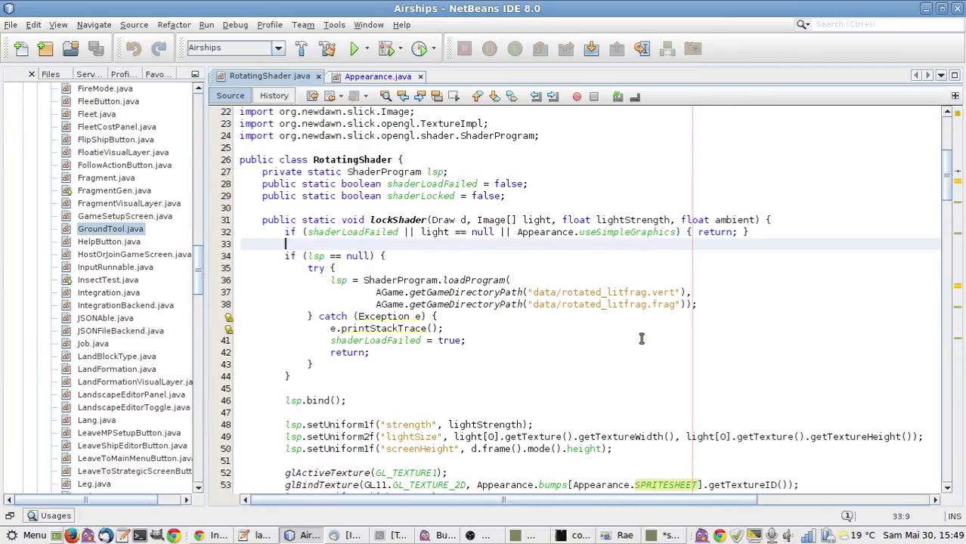
pyautogui.click(362, 79)
pyautogui.scroll(-13, 421, 231)
pyautogui.hotkey('ctrl', 'f')
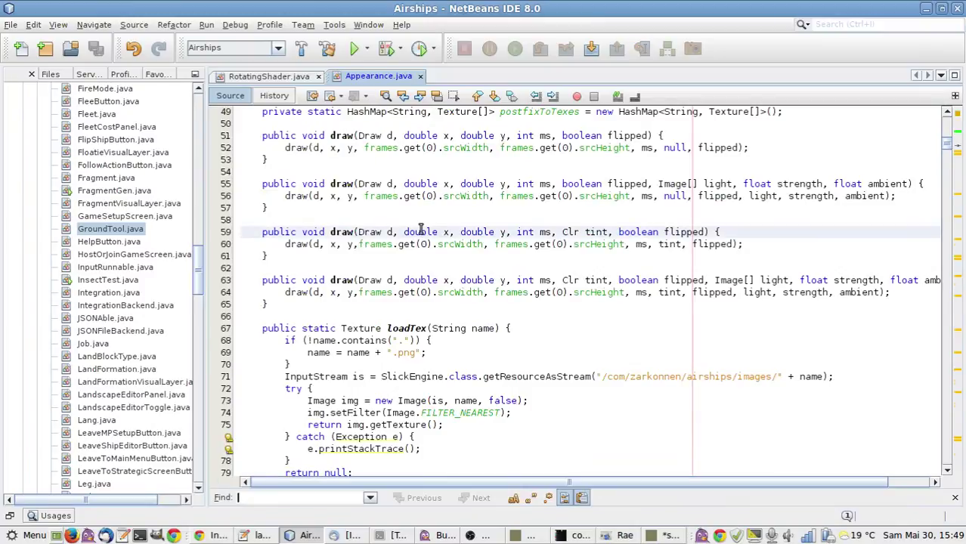
pyautogui.write('lockShader')
pyautogui.press('Escape')
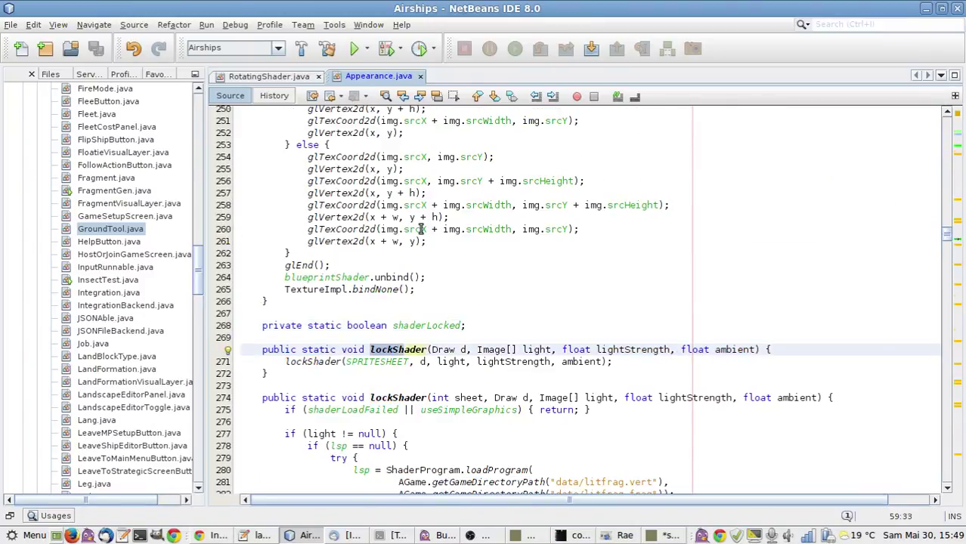
pyautogui.click(272, 80)
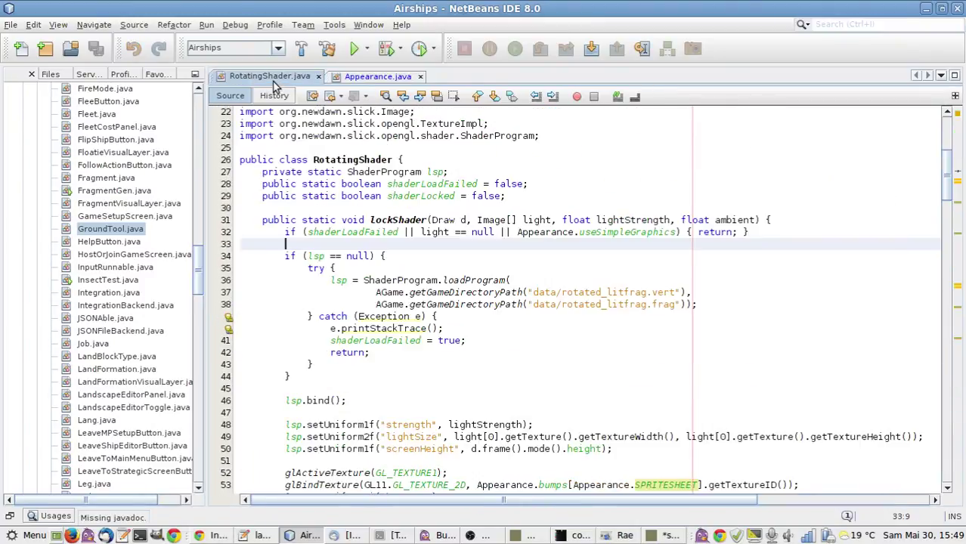
pyautogui.click(260, 220)
pyautogui.keyDown('shift'); pyautogui.click(776, 220); pyautogui.keyUp('shift')
# Duplicate the lockShader declaration as a stub and add an 'int sheet' parameter to the original.
pyautogui.hotkey('ctrl', 'c')
pyautogui.press('Home')
pyautogui.press('Return')
pyautogui.press('Up')
pyautogui.press('Return')
pyautogui.press('Up')
pyautogui.hotkey('ctrl', 'v')
pyautogui.press('Return')
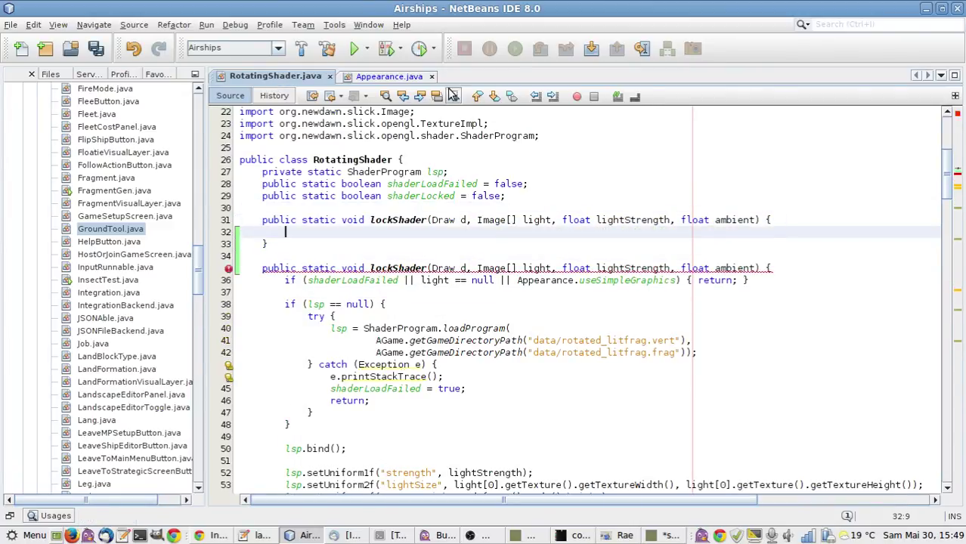
pyautogui.click(421, 79)
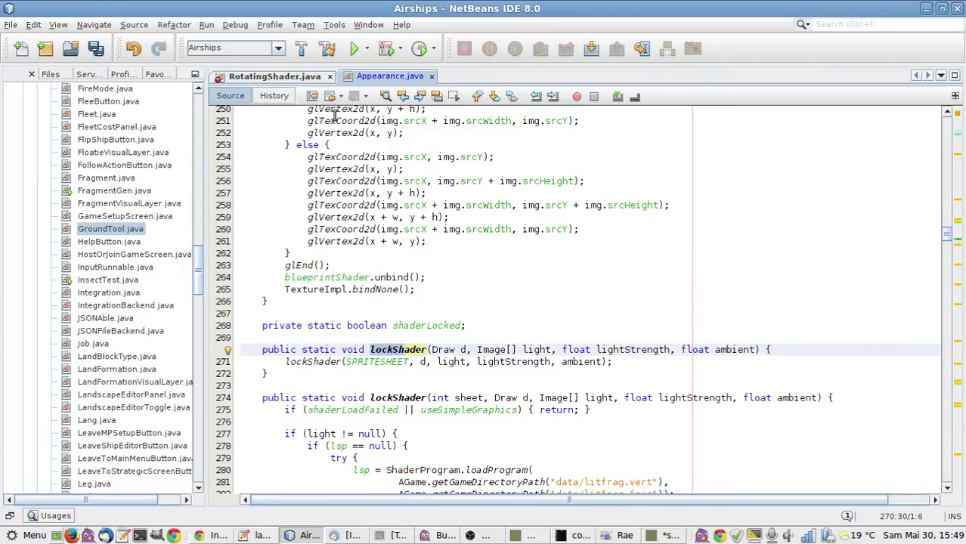
pyautogui.click(304, 82)
pyautogui.click(429, 268)
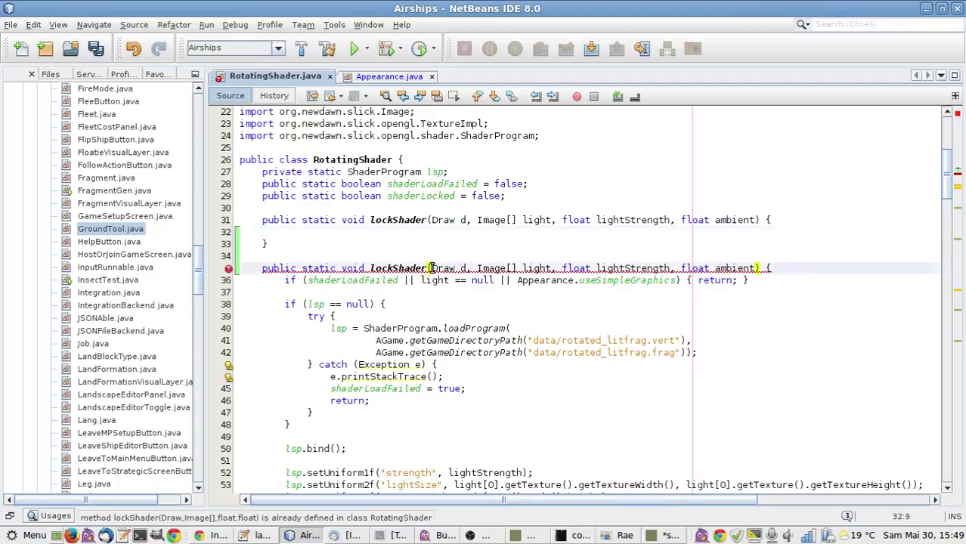
pyautogui.write('int sheet,')
# Make the stub call lockShader with Appearance.SPRITESHEET as the sheet argument, and save.
pyautogui.click(348, 231)
pyautogui.write('lo')
pyautogui.press('BackSpace')
pyautogui.press('BackSpace')
pyautogui.press('BackSpace')
pyautogui.hotkey('ctrl', 'space')
pyautogui.write('ckSha')
pyautogui.press('Down')
pyautogui.press('Return')
pyautogui.press('Tab')
pyautogui.press('Tab')
pyautogui.press('Tab')
pyautogui.press('Tab')
pyautogui.press('Tab')
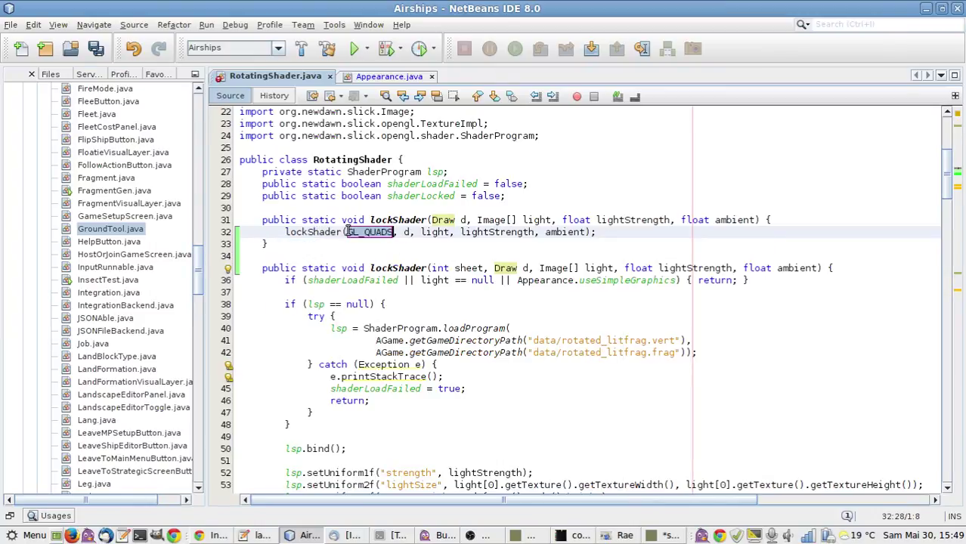
pyautogui.doubleClick(356, 232)
pyautogui.write('Appearance.')
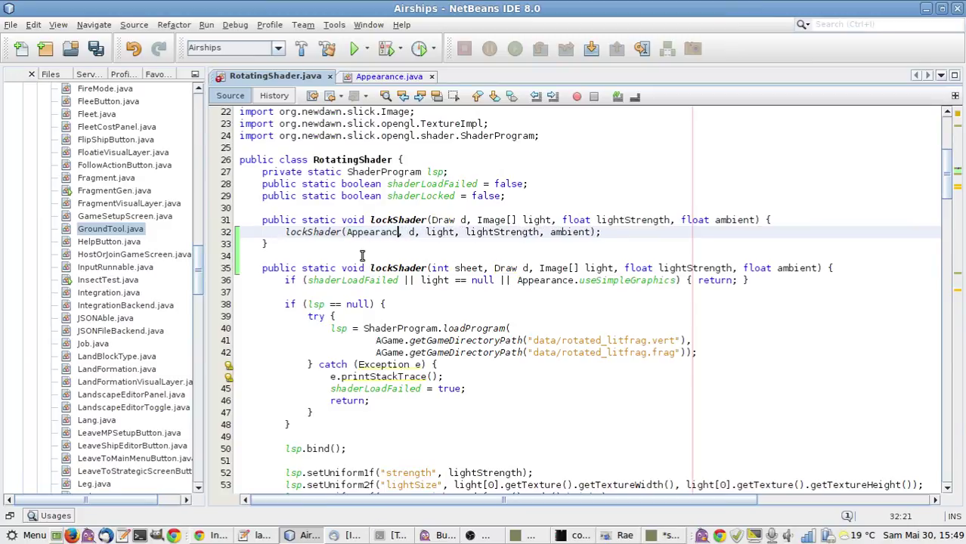
pyautogui.write('SP')
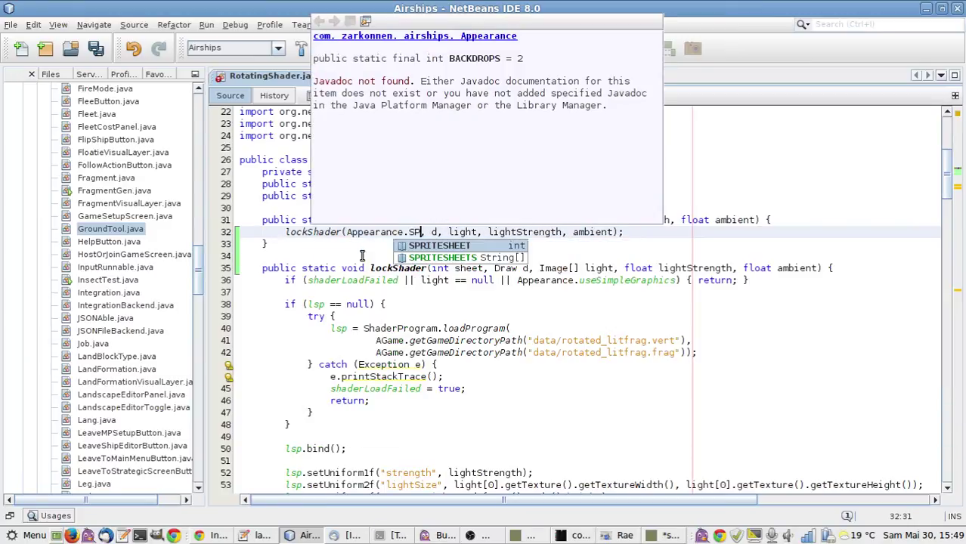
pyautogui.press('Return')
pyautogui.click(403, 220)
pyautogui.hotkey('ctrl', 's')
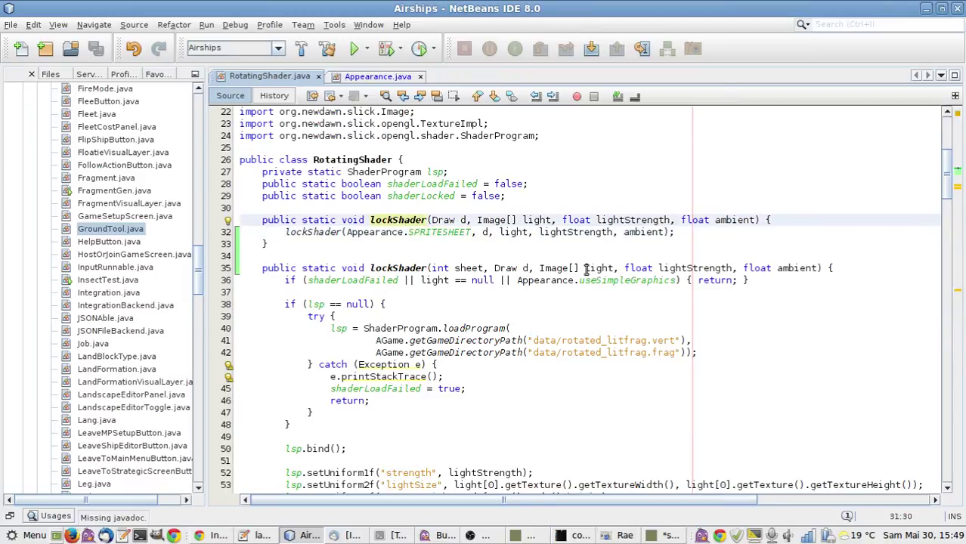
# Index the bumps and texes lookups with sheet instead of Appearance.SPRITESHEET, and save.
pyautogui.scroll(-2, 622, 286)
pyautogui.scroll(-2, 619, 286)
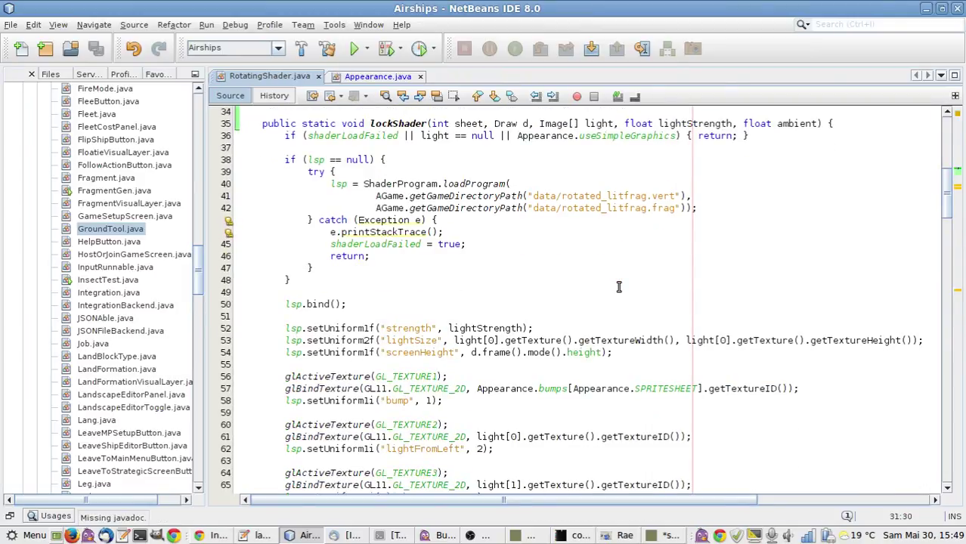
pyautogui.doubleClick(649, 387)
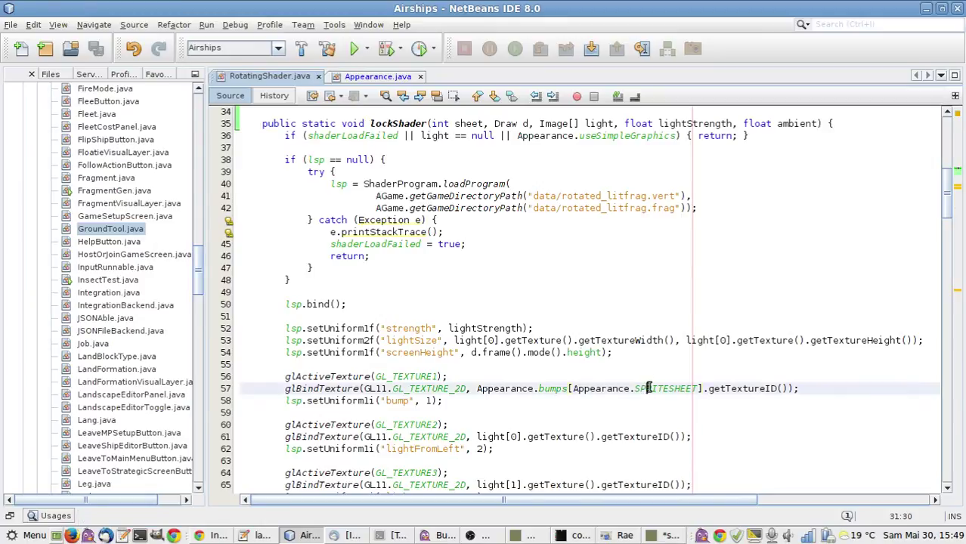
pyautogui.press('BackSpace')
pyautogui.press('BackSpace')
pyautogui.press('BackSpace')
pyautogui.press('BackSpace')
pyautogui.press('BackSpace')
pyautogui.press('BackSpace')
pyautogui.press('BackSpace')
pyautogui.press('BackSpace')
pyautogui.press('BackSpace')
pyautogui.press('BackSpace')
pyautogui.press('BackSpace')
pyautogui.press('BackSpace')
pyautogui.write('sheet')
pyautogui.scroll(-5, 628, 373)
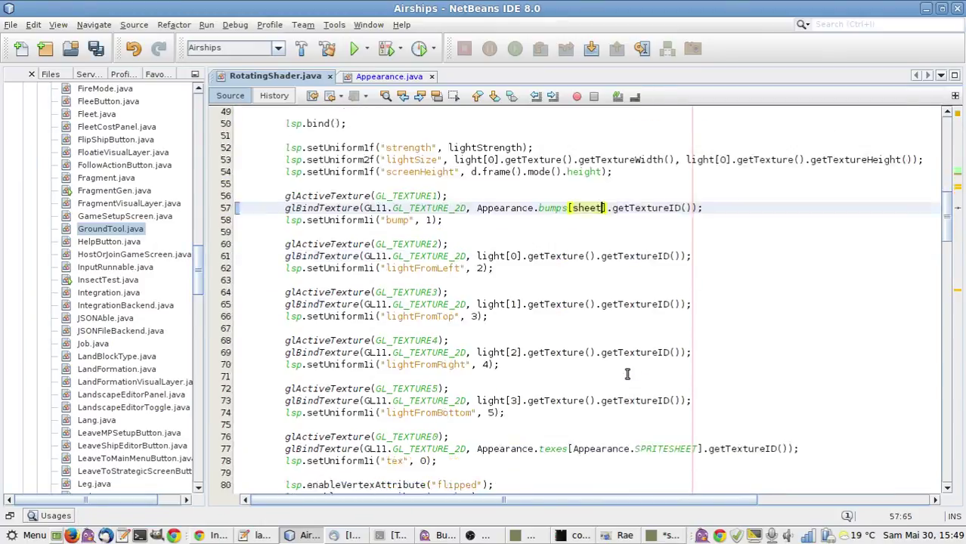
pyautogui.doubleClick(649, 448)
pyautogui.press('BackSpace')
pyautogui.press('BackSpace')
pyautogui.press('BackSpace')
pyautogui.press('BackSpace')
pyautogui.press('BackSpace')
pyautogui.press('BackSpace')
pyautogui.press('BackSpace')
pyautogui.press('BackSpace')
pyautogui.press('BackSpace')
pyautogui.press('BackSpace')
pyautogui.press('BackSpace')
pyautogui.press('BackSpace')
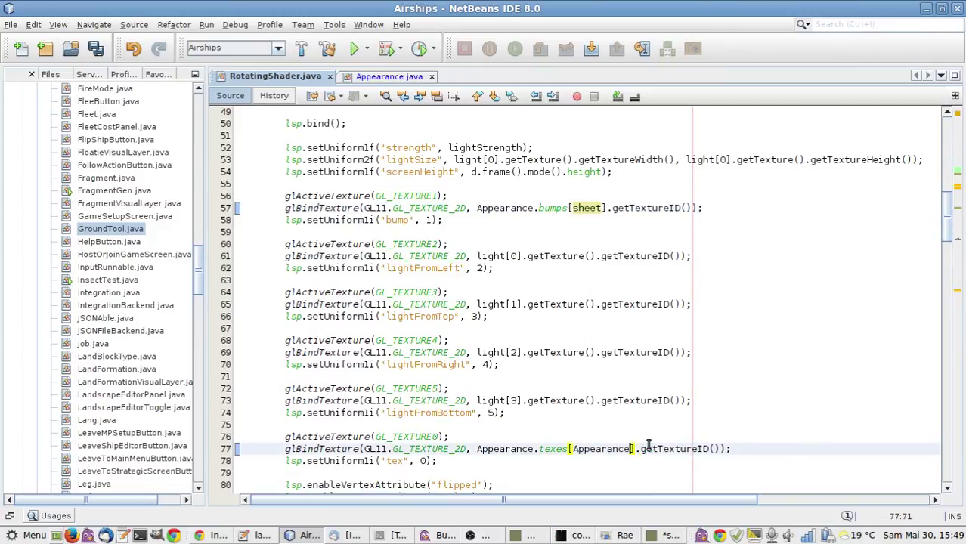
pyautogui.write('sheet')
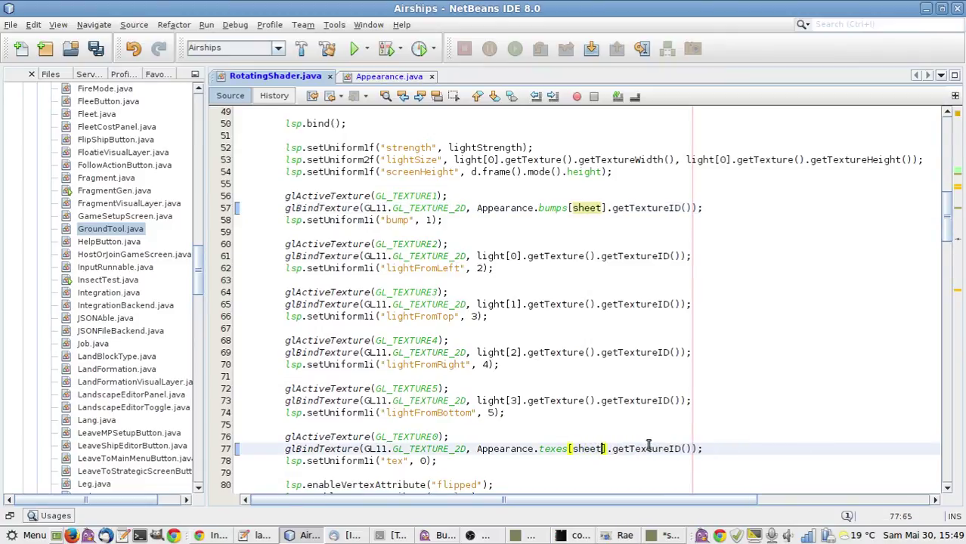
pyautogui.hotkey('ctrl', 's')
pyautogui.scroll(-14, 603, 331)
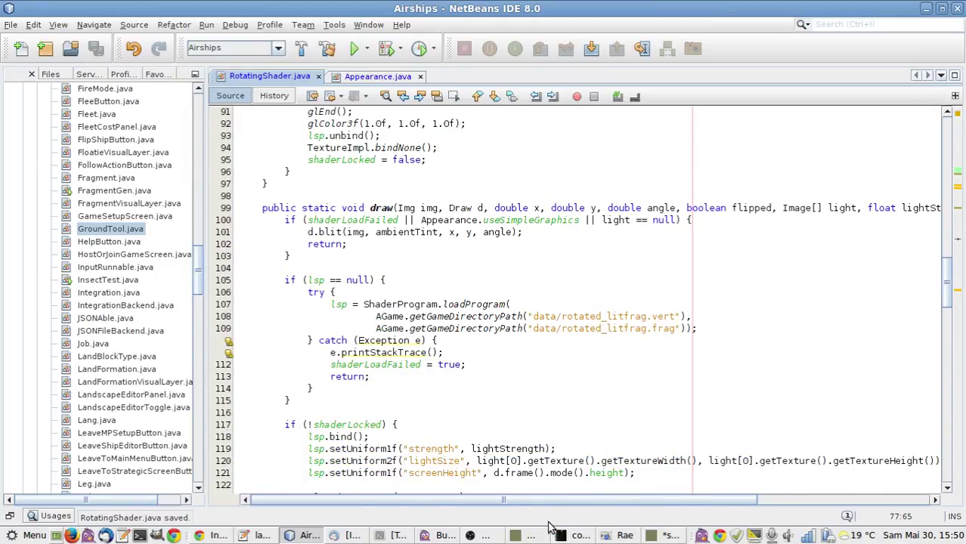
pyautogui.moveTo(532, 502); pyautogui.dragTo(463, 496)
pyautogui.scroll(-3, 468, 323)
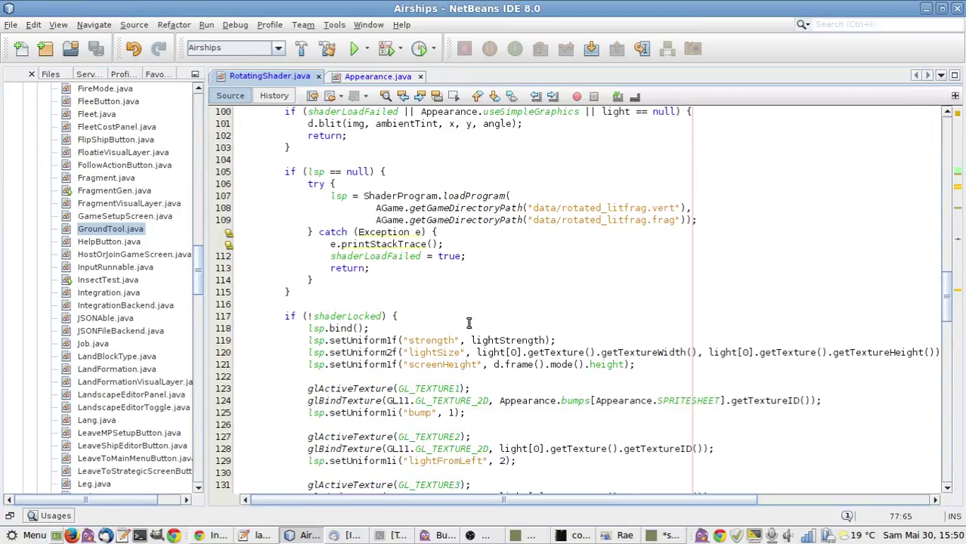
pyautogui.scroll(-1, 469, 323)
# Duplicate the draw declaration into a new overload with an 'int sheet' parameter.
pyautogui.scroll(5, 468, 325)
pyautogui.scroll(1, 467, 326)
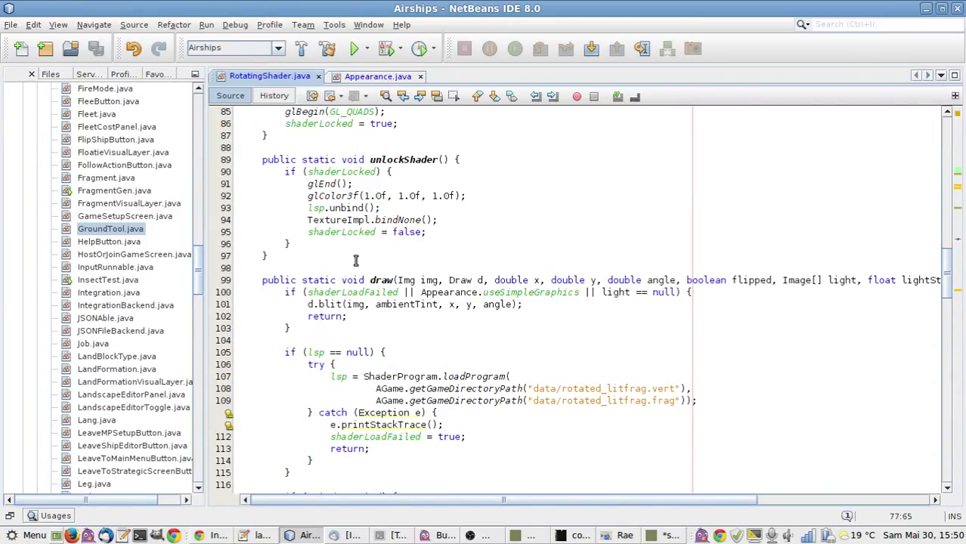
pyautogui.tripleClick(344, 281)
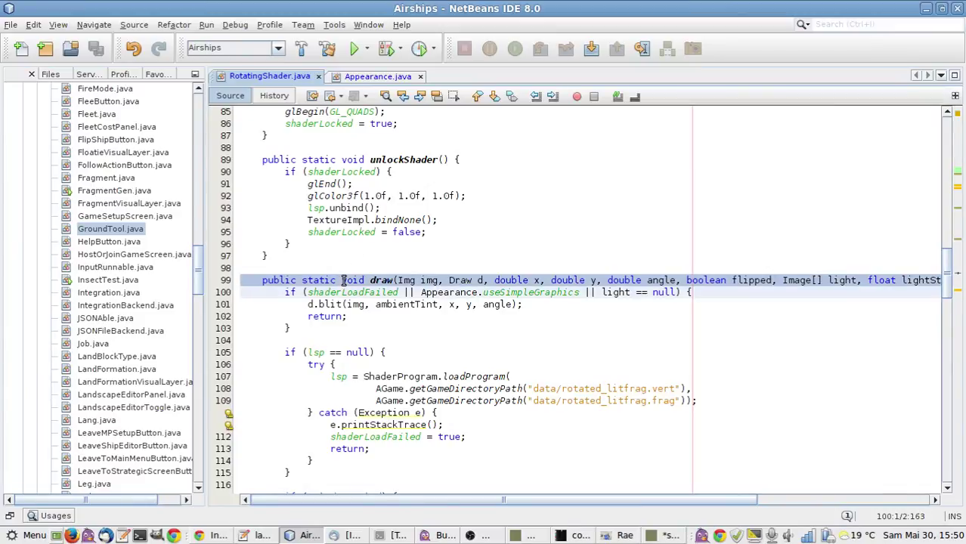
pyautogui.press('Left')
pyautogui.hotkey('shift', 'Down')
pyautogui.hotkey('ctrl', 'c')
pyautogui.press('Left')
pyautogui.press('Return')
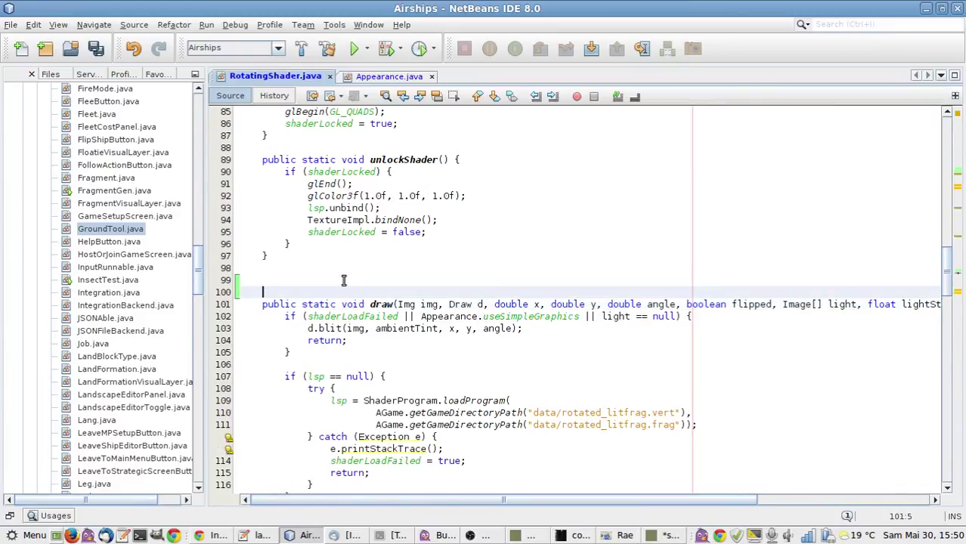
pyautogui.press('Return')
pyautogui.press('Up')
pyautogui.press('Up')
pyautogui.hotkey('ctrl', 'v')
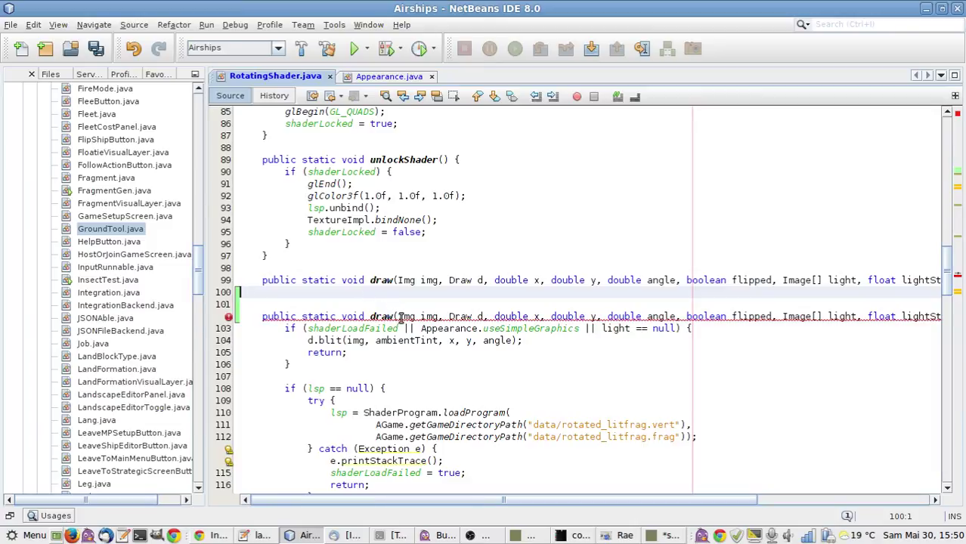
pyautogui.click(398, 317)
pyautogui.write('int sheet,')
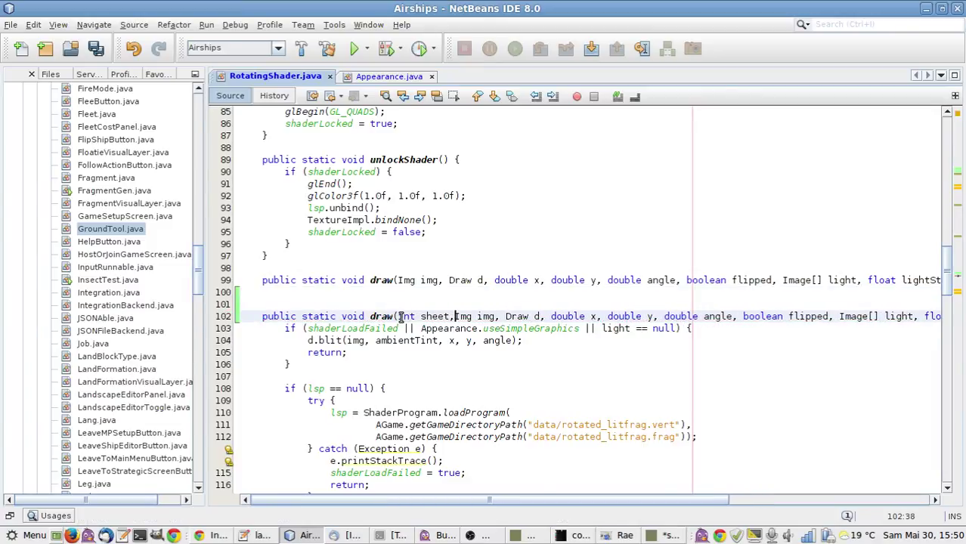
pyautogui.click(369, 292)
pyautogui.press('Return')
pyautogui.write('}')
pyautogui.click(369, 292)
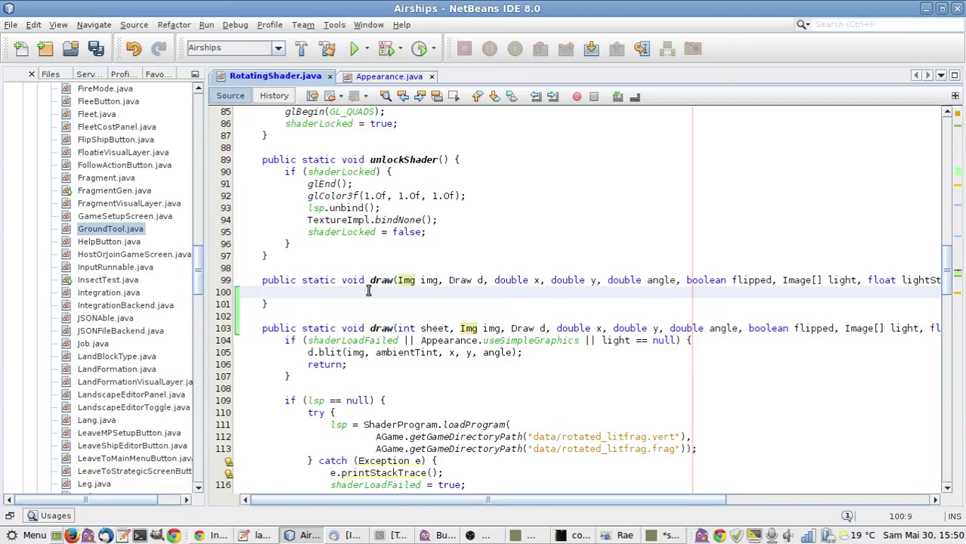
# Have the original draw call the sheet-taking draw, passing Appearance.SPRITESHEET first.
pyautogui.write('draw')
pyautogui.hotkey('ctrl', 'space')
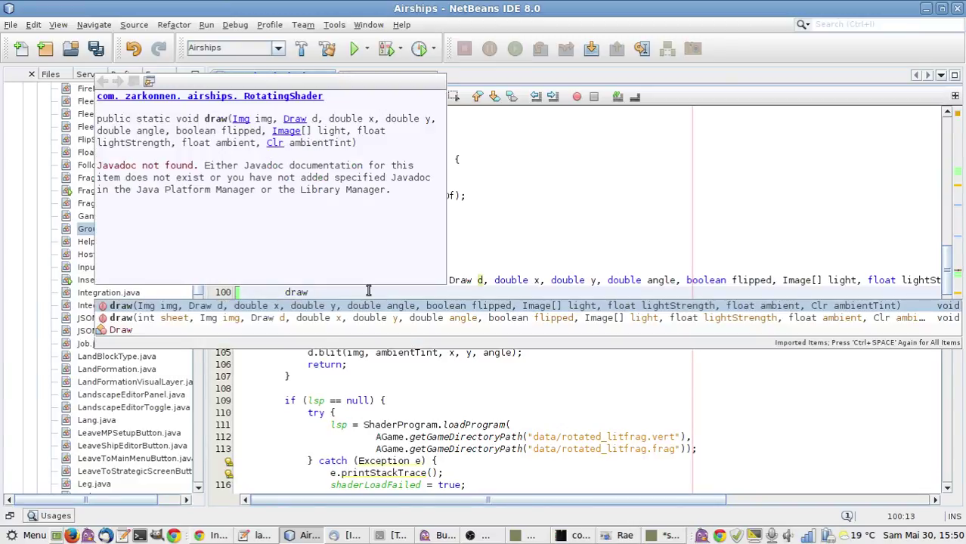
pyautogui.press('Down')
pyautogui.press('Return')
pyautogui.press('Tab')
pyautogui.press('Tab')
pyautogui.press('Tab')
pyautogui.press('Tab')
pyautogui.press('Tab')
pyautogui.press('Tab')
pyautogui.press('Tab')
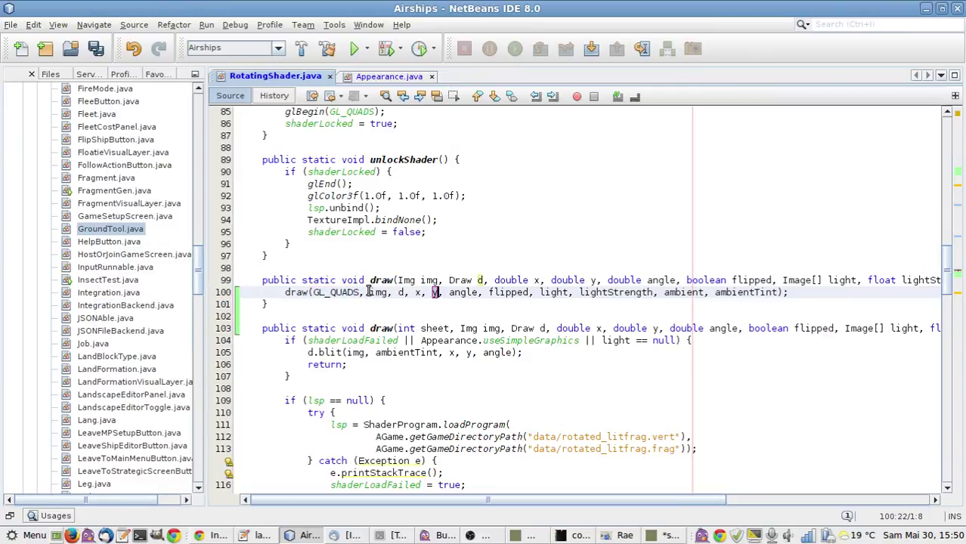
pyautogui.press('Tab')
pyautogui.press('Tab')
pyautogui.press('Return')
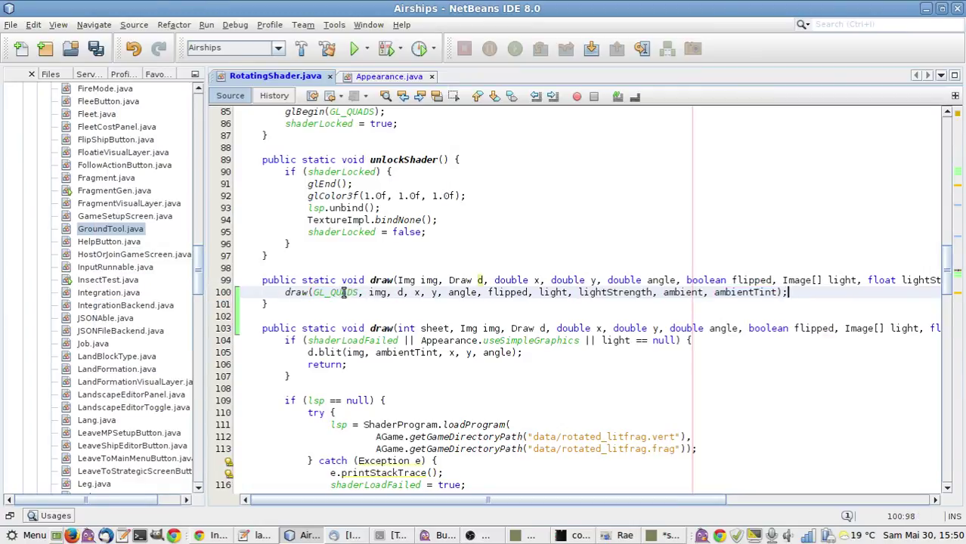
pyautogui.doubleClick(342, 293)
pyautogui.write('Appearance.SPR')
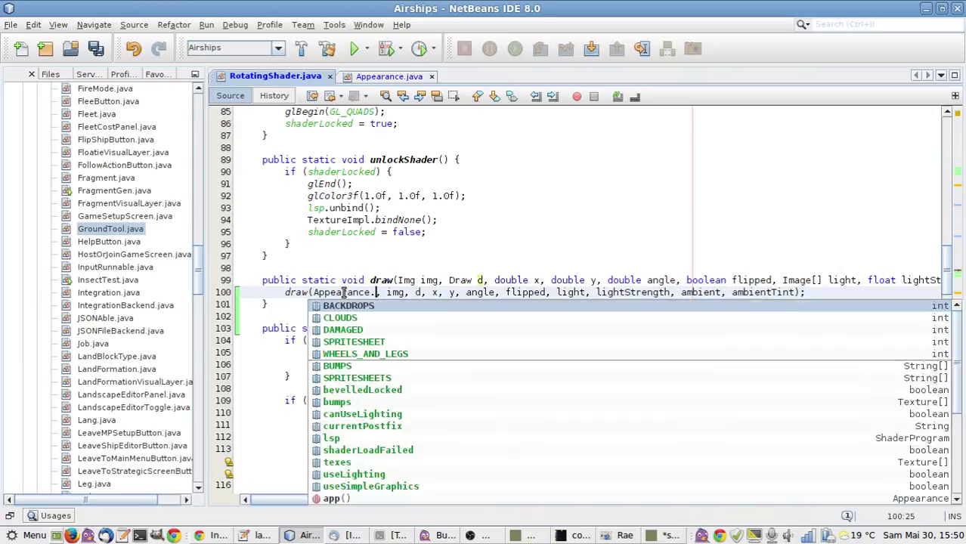
pyautogui.press('Return')
# Change the bumps lookup on line 128 to Appearance.bumps[sheet].
pyautogui.scroll(-5, 554, 313)
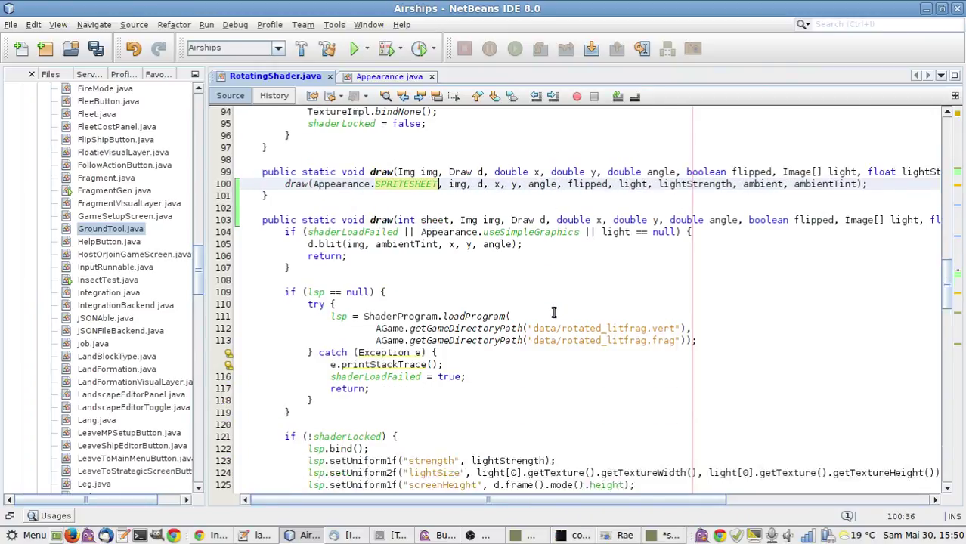
pyautogui.scroll(-2, 563, 342)
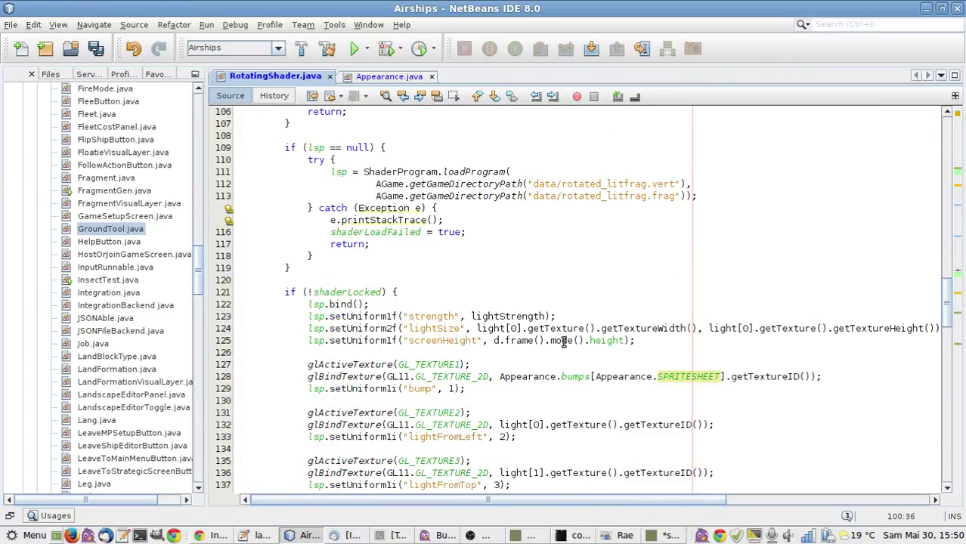
pyautogui.doubleClick(693, 380)
pyautogui.press('BackSpace')
pyautogui.press('BackSpace')
pyautogui.press('BackSpace')
pyautogui.press('BackSpace')
pyautogui.press('BackSpace')
pyautogui.press('BackSpace')
pyautogui.press('BackSpace')
pyautogui.press('BackSpace')
pyautogui.press('BackSpace')
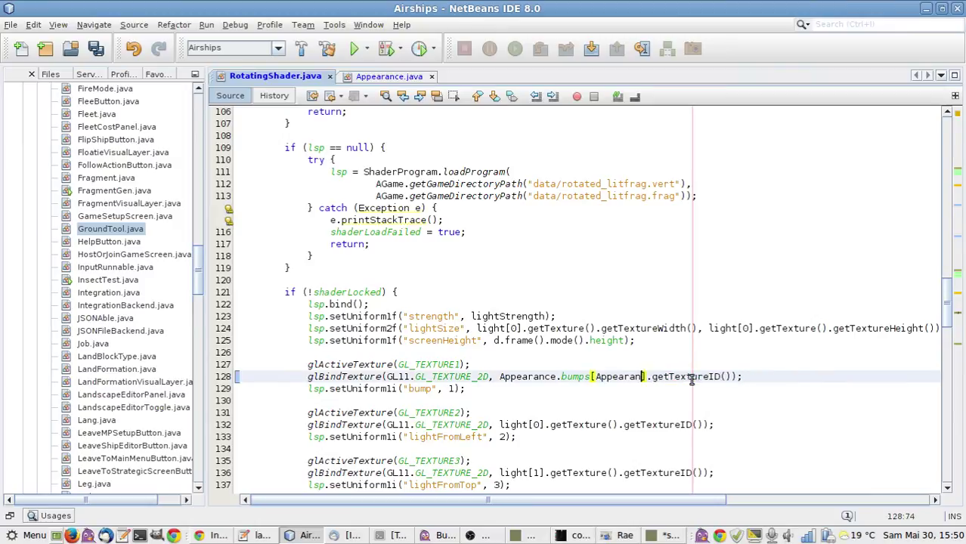
pyautogui.press('BackSpace')
pyautogui.press('BackSpace')
pyautogui.press('BackSpace')
pyautogui.write('sheet')
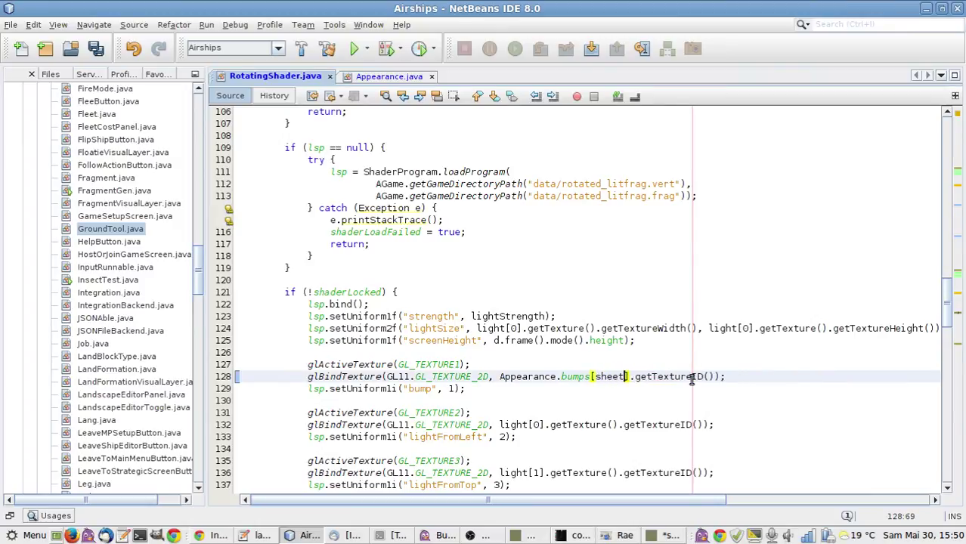
# Change the texes lookup on line 148 to Appearance.texes[sheet] and save RotatingShader.java.
pyautogui.scroll(-4, 637, 354)
pyautogui.scroll(-1, 637, 353)
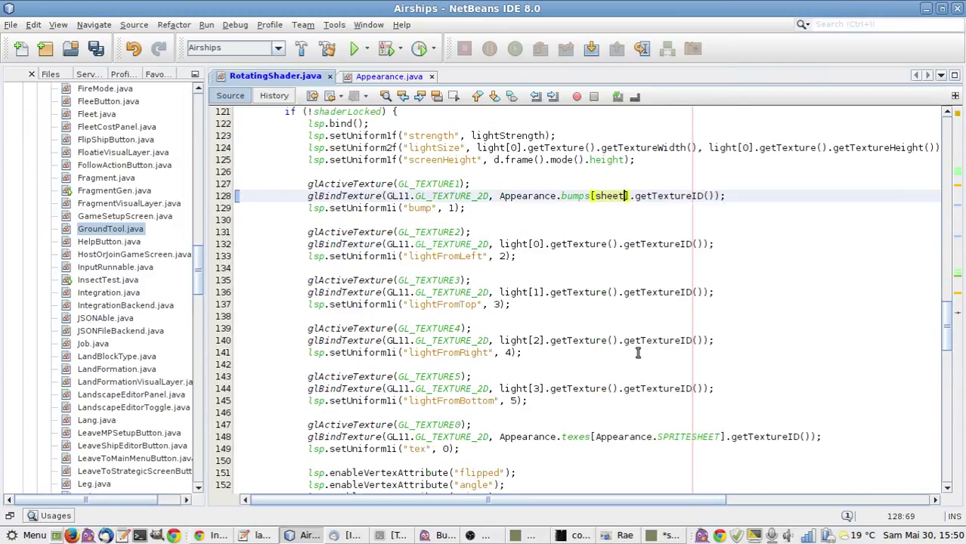
pyautogui.scroll(-1, 637, 353)
pyautogui.doubleClick(712, 400)
pyautogui.press('BackSpace')
pyautogui.press('BackSpace')
pyautogui.press('BackSpace')
pyautogui.press('BackSpace')
pyautogui.press('BackSpace')
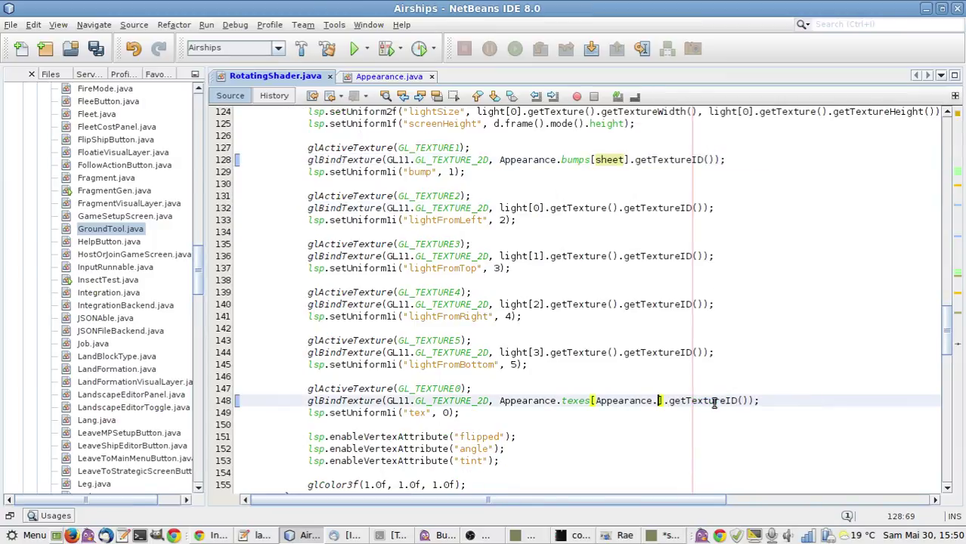
pyautogui.press('BackSpace')
pyautogui.press('BackSpace')
pyautogui.press('BackSpace')
pyautogui.press('BackSpace')
pyautogui.press('BackSpace')
pyautogui.press('BackSpace')
pyautogui.press('BackSpace')
pyautogui.write('sheet')
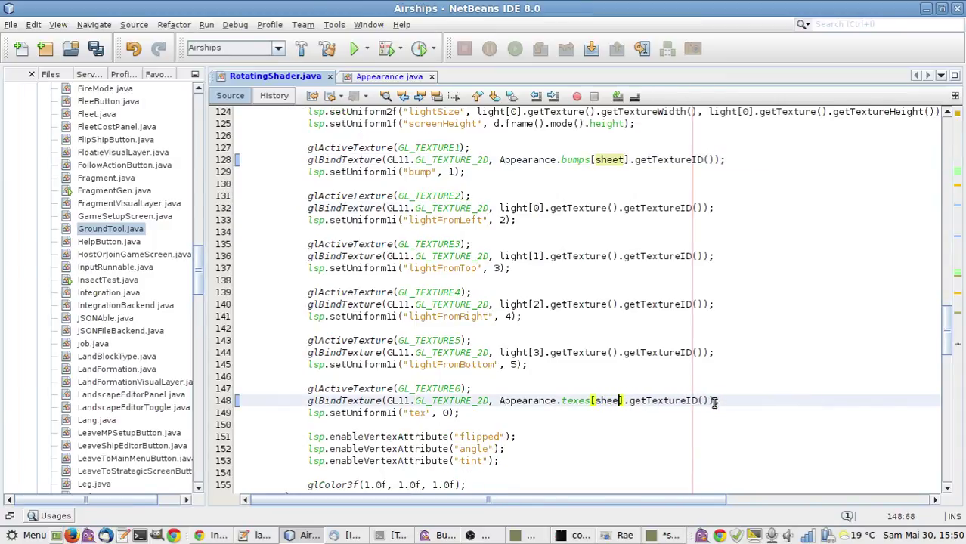
pyautogui.hotkey('ctrl', 's')
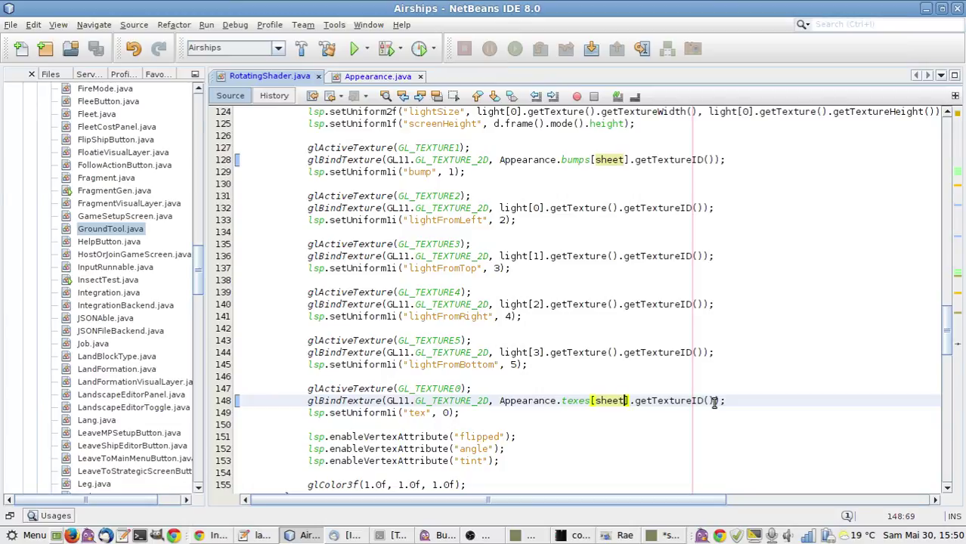
pyautogui.scroll(-4, 714, 402)
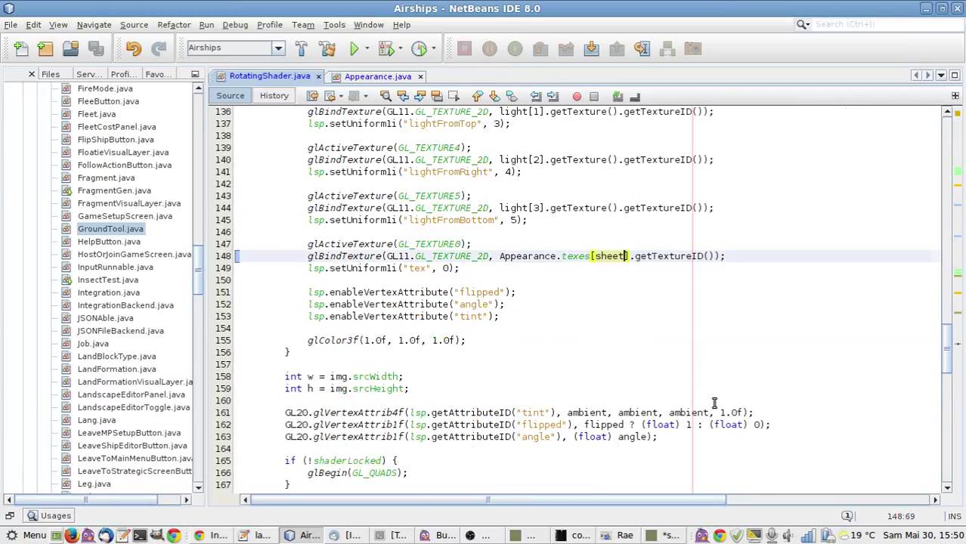
pyautogui.scroll(12, 714, 403)
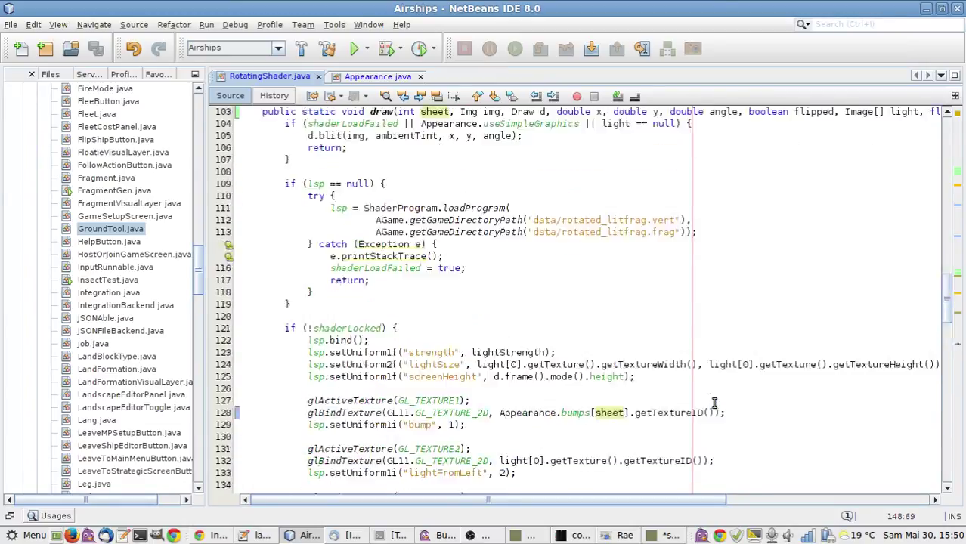
pyautogui.scroll(-6, 714, 402)
pyautogui.scroll(-13, 713, 402)
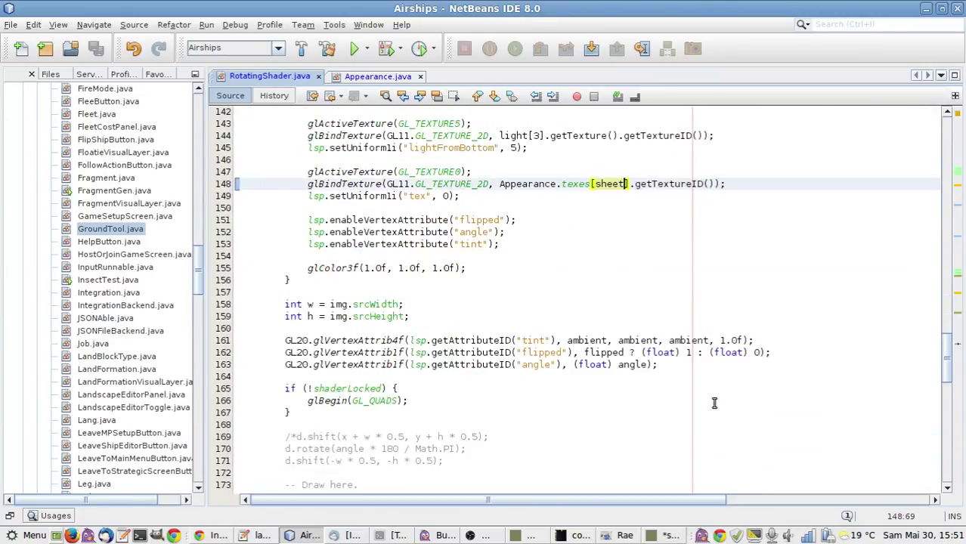
pyautogui.scroll(-2, 714, 402)
pyautogui.scroll(17, 713, 402)
pyautogui.scroll(5, 713, 402)
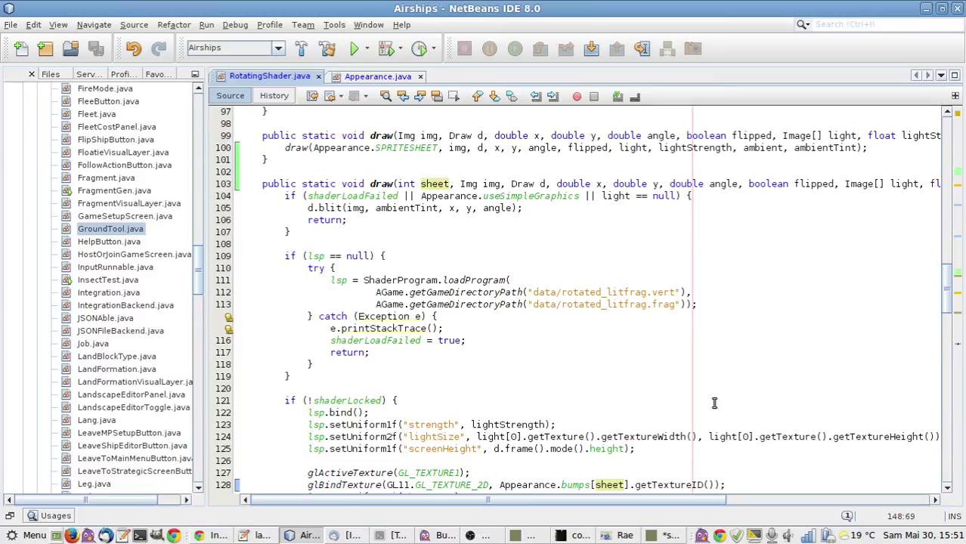
pyautogui.scroll(2, 714, 402)
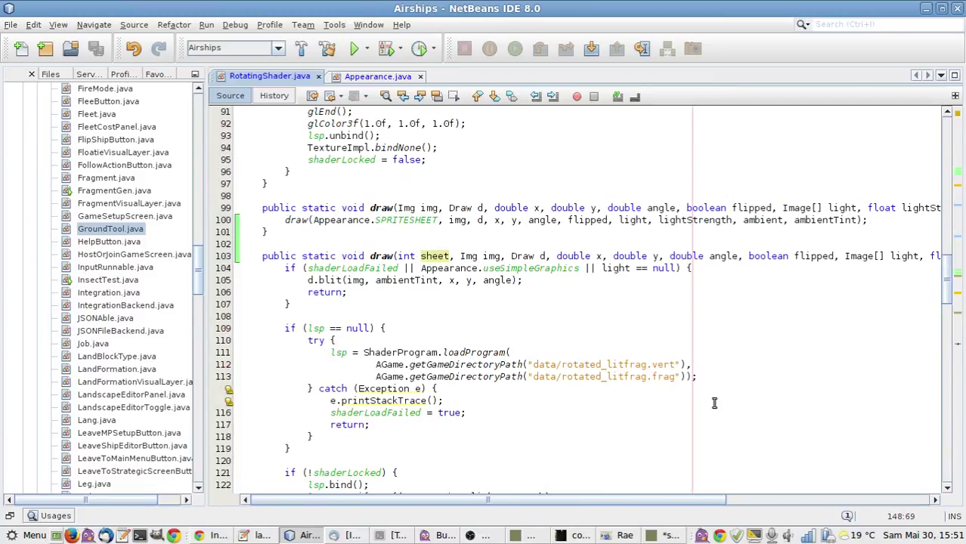
pyautogui.doubleClick(347, 268)
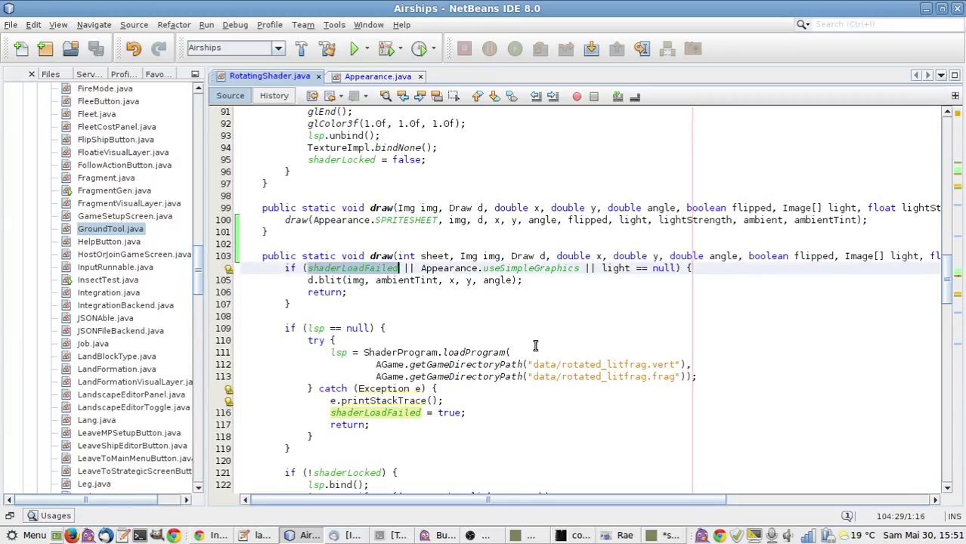
pyautogui.click(540, 364)
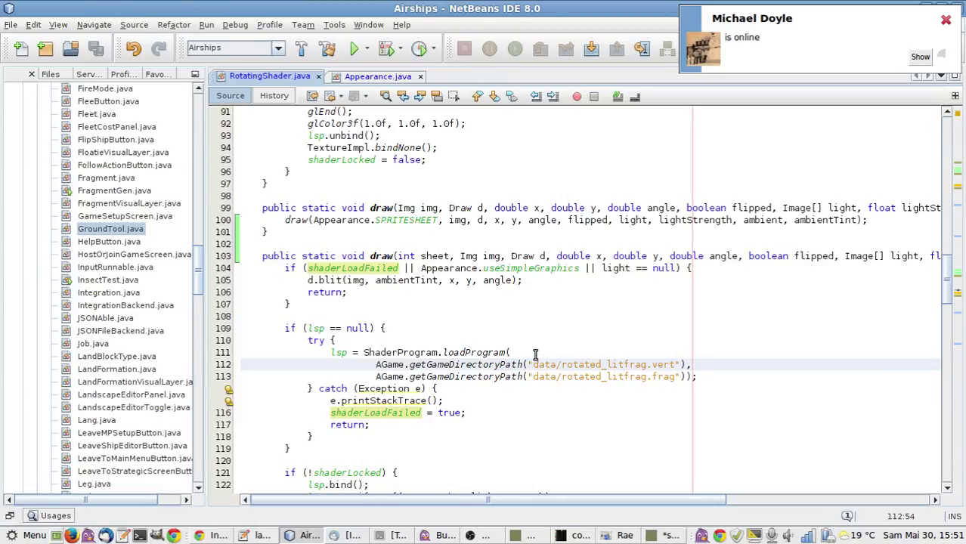
pyautogui.scroll(-3, 518, 252)
pyautogui.scroll(14, 518, 251)
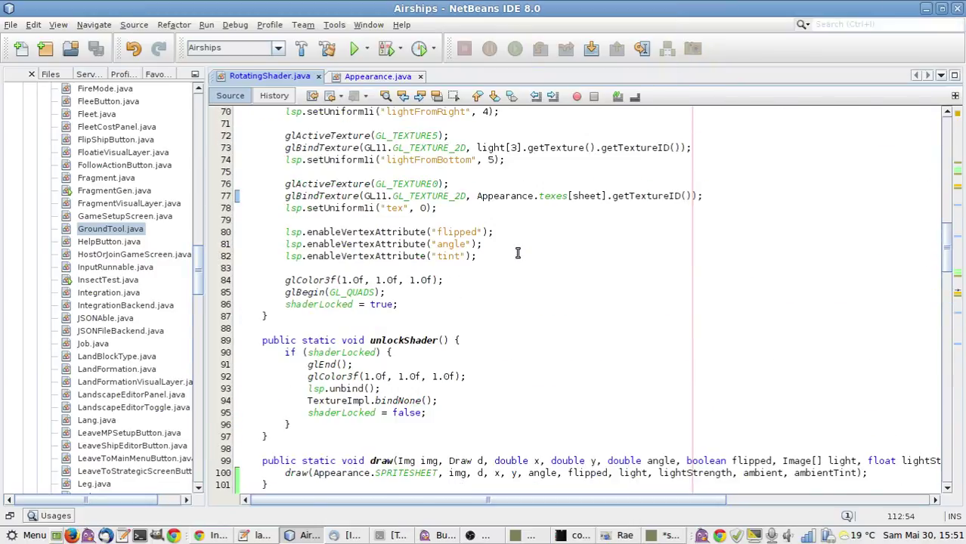
pyautogui.scroll(2, 518, 253)
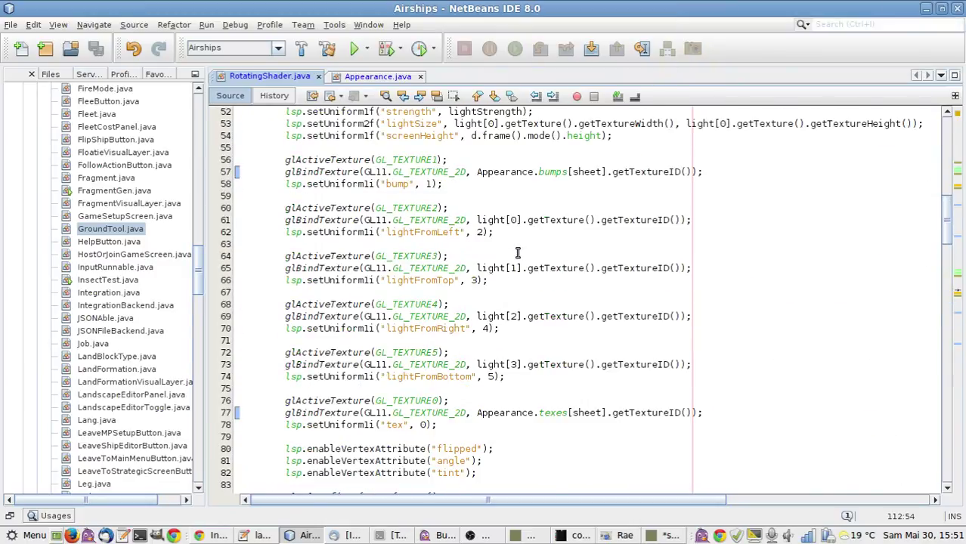
pyautogui.scroll(7, 518, 254)
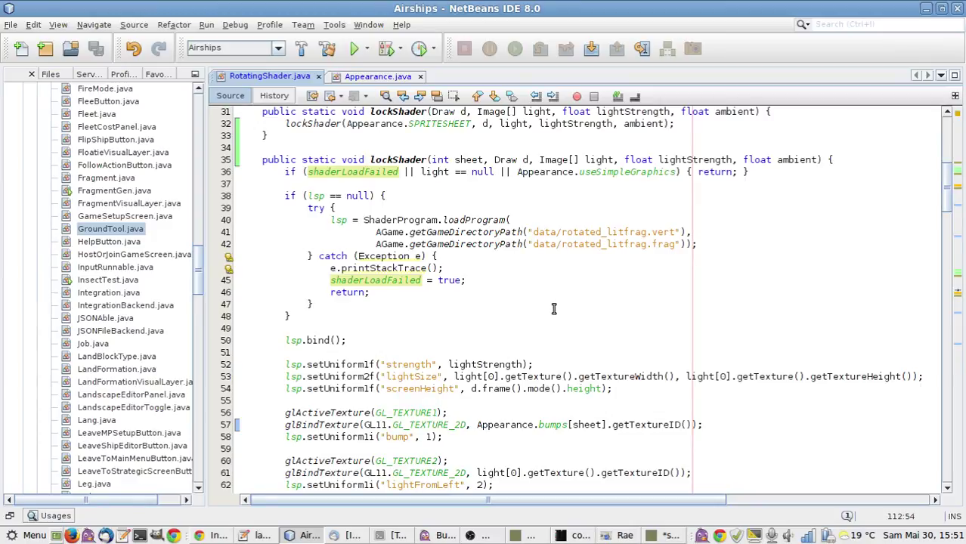
pyautogui.scroll(-6, 553, 308)
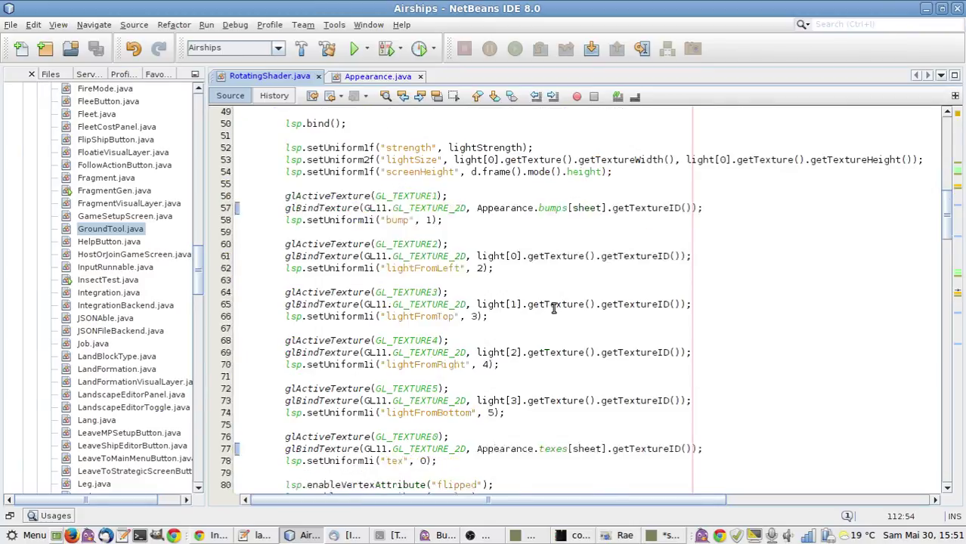
pyautogui.scroll(-2, 553, 308)
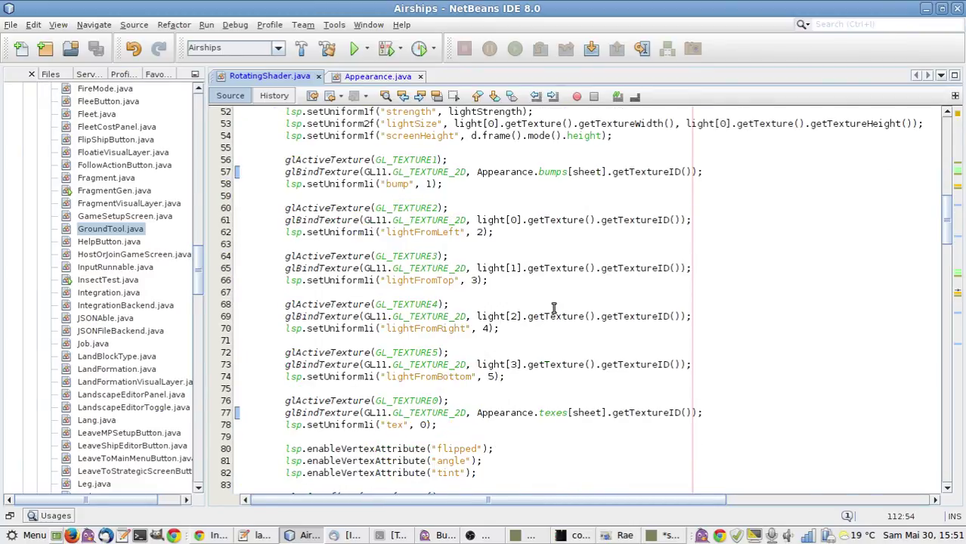
pyautogui.scroll(-20, 553, 308)
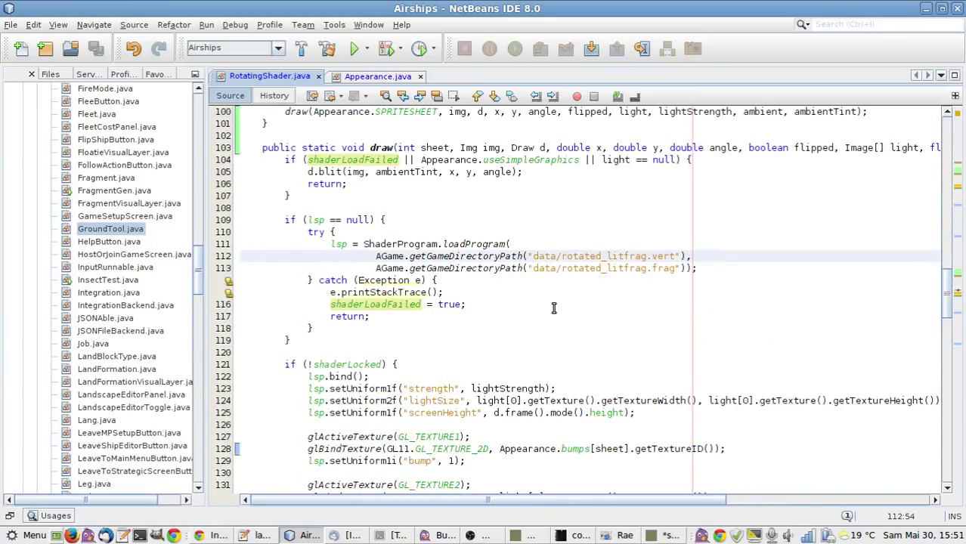
pyautogui.scroll(-20, 553, 307)
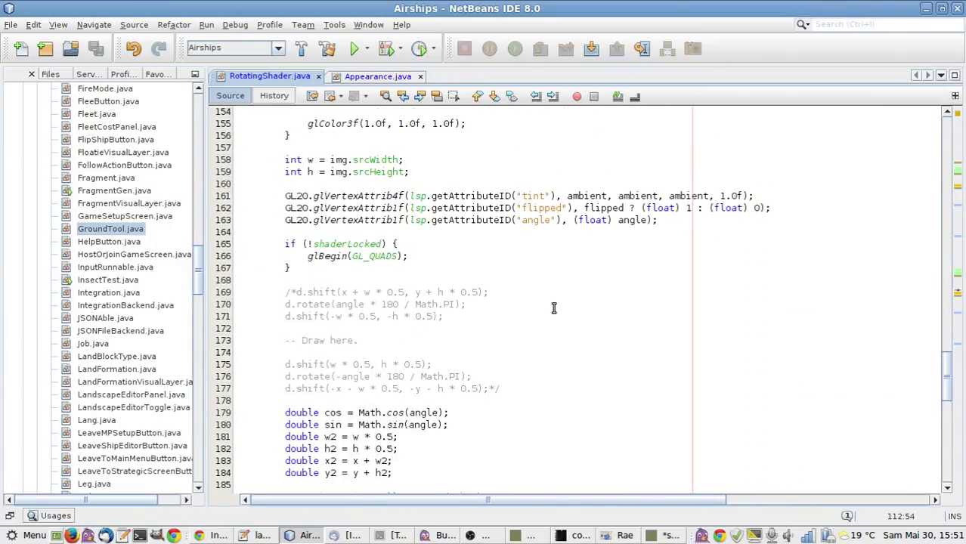
pyautogui.scroll(-6, 553, 308)
pyautogui.scroll(20, 553, 308)
pyautogui.scroll(20, 553, 308)
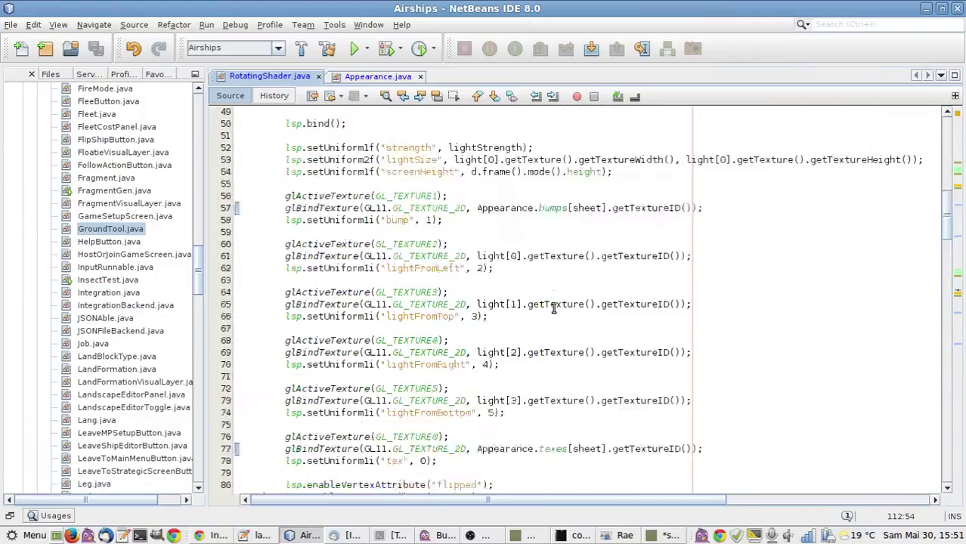
pyautogui.click(554, 308)
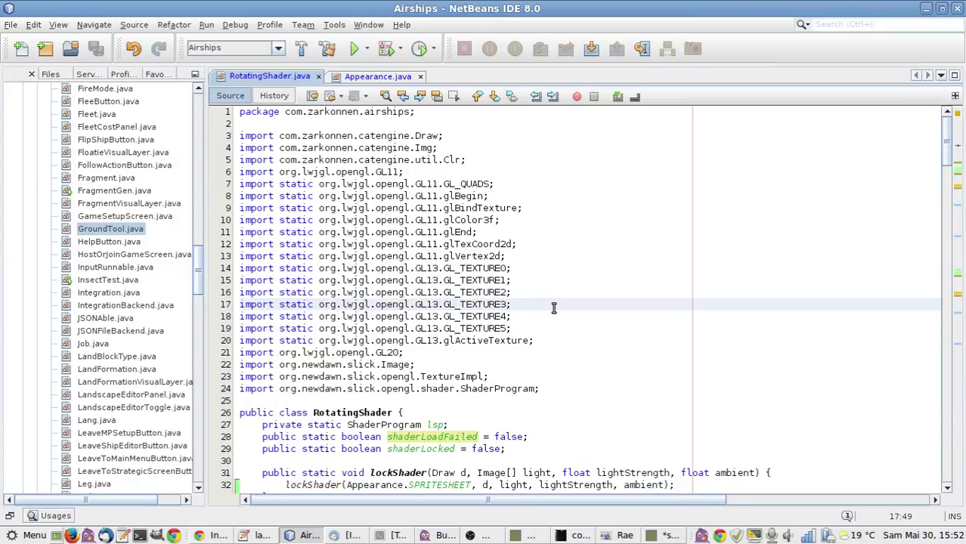
pyautogui.scroll(-20, 553, 307)
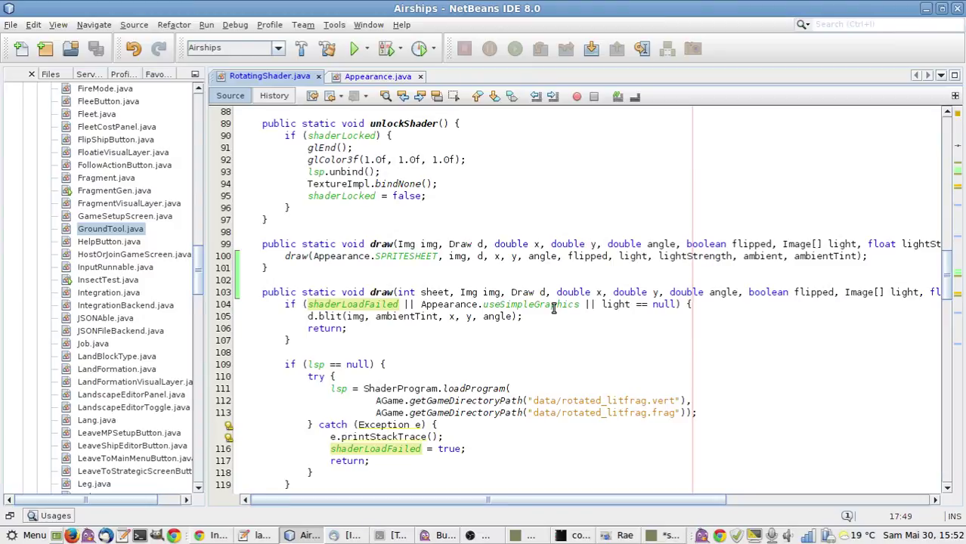
# Open ModuleType.java via Go to Type and scroll through its module definitions.
pyautogui.hotkey('ctrl', 'o')
pyautogui.write('m ModuleT')
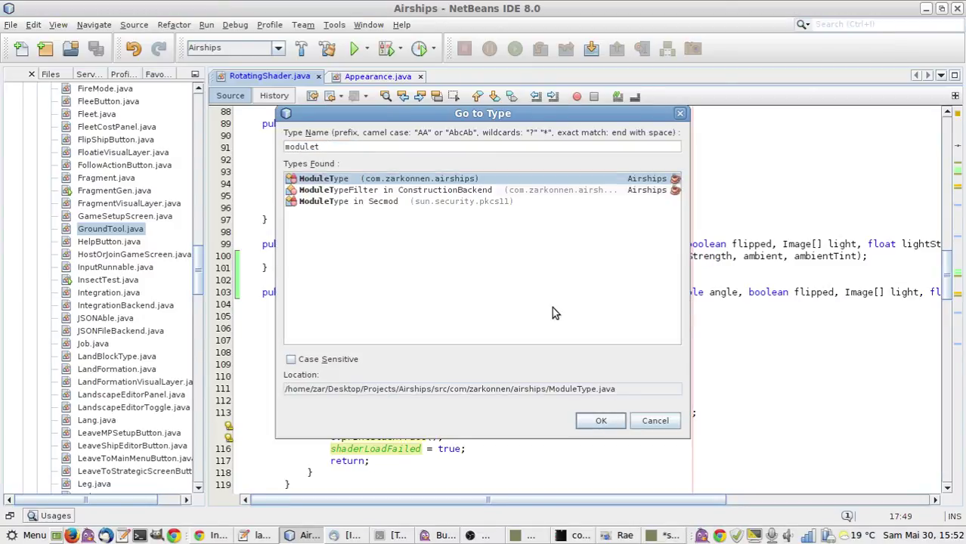
pyautogui.press('Return')
pyautogui.scroll(-8, 554, 307)
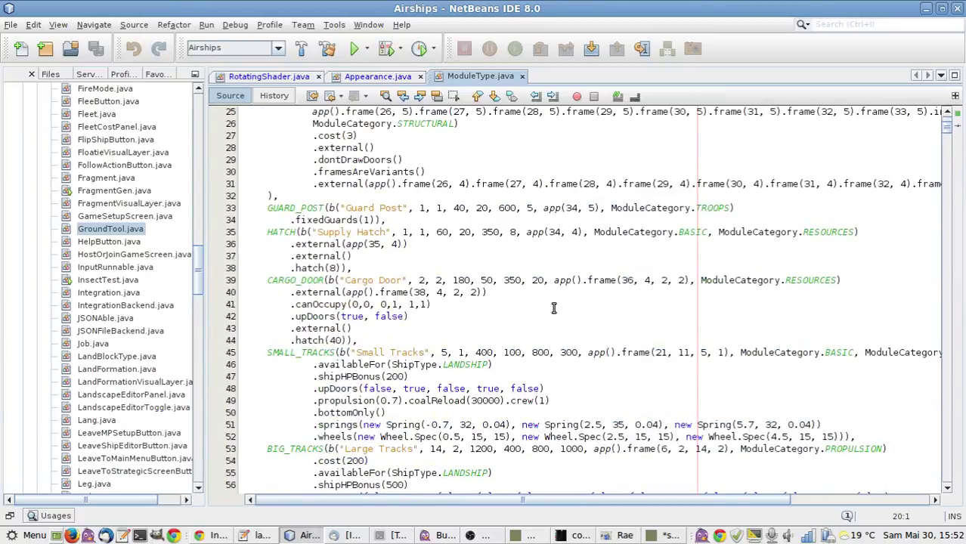
pyautogui.scroll(-8, 553, 308)
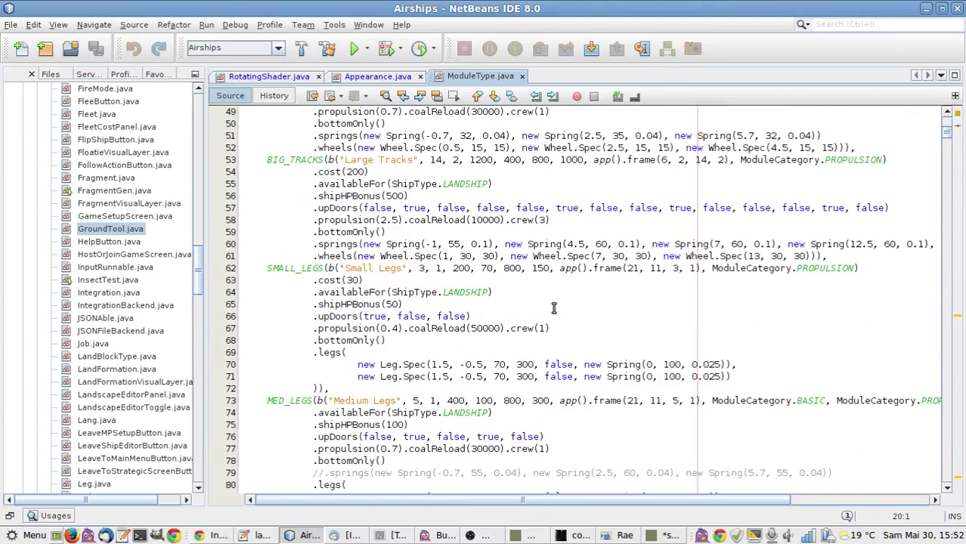
pyautogui.scroll(-17, 553, 308)
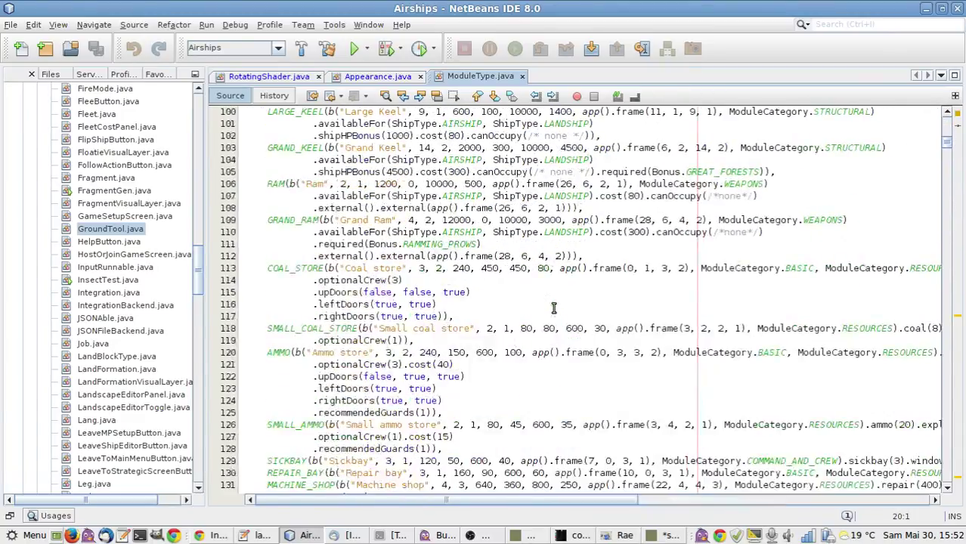
pyautogui.scroll(-16, 553, 308)
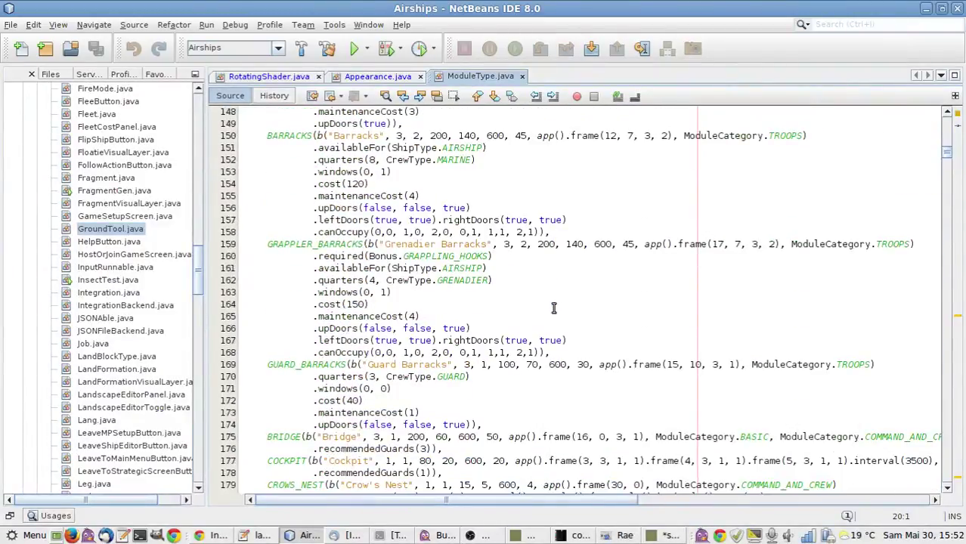
pyautogui.scroll(-11, 554, 308)
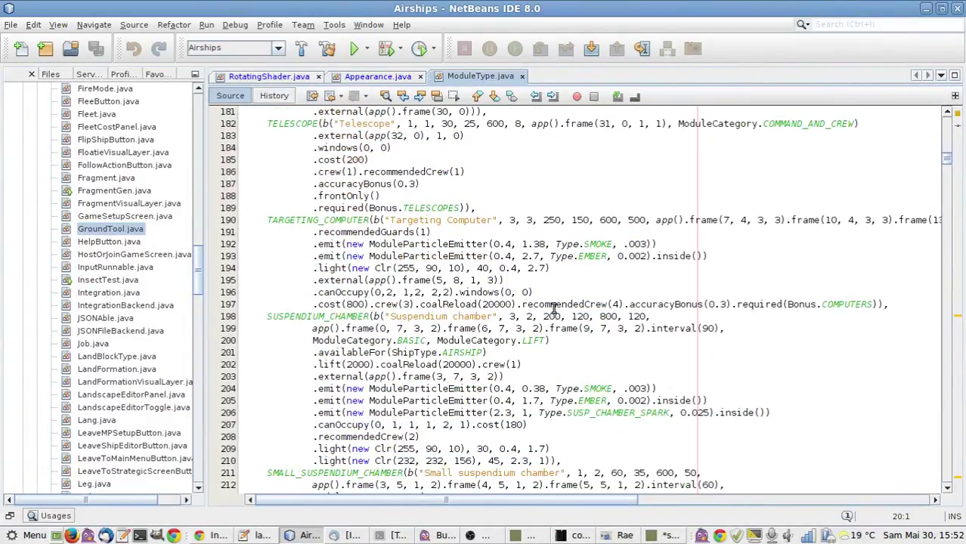
pyautogui.scroll(-3, 554, 308)
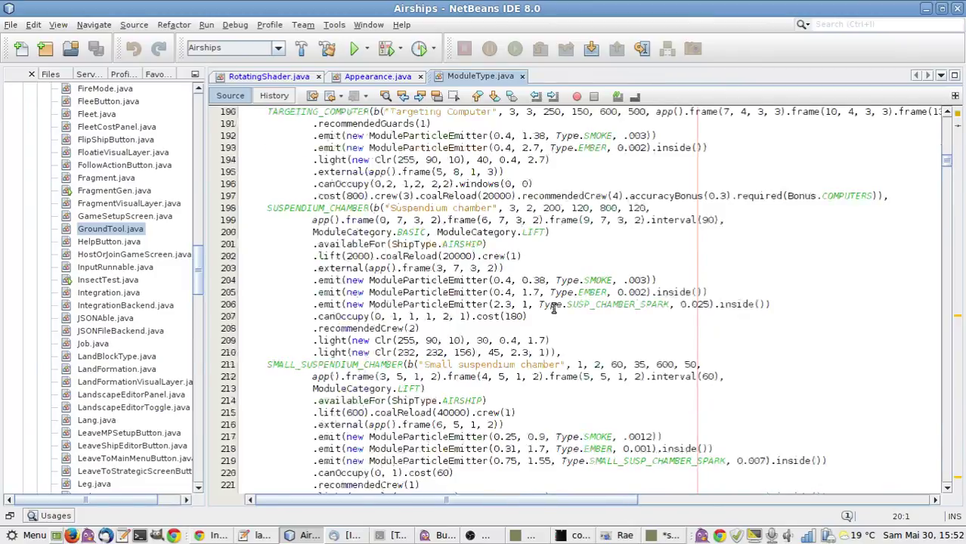
pyautogui.scroll(-13, 554, 308)
# Find SMALL_LEGS with a 'mall_' search and follow Leg.Spec on line 70 into Leg.java.
pyautogui.click(554, 308)
pyautogui.hotkey('ctrl', 'f')
pyautogui.write('mall_le')
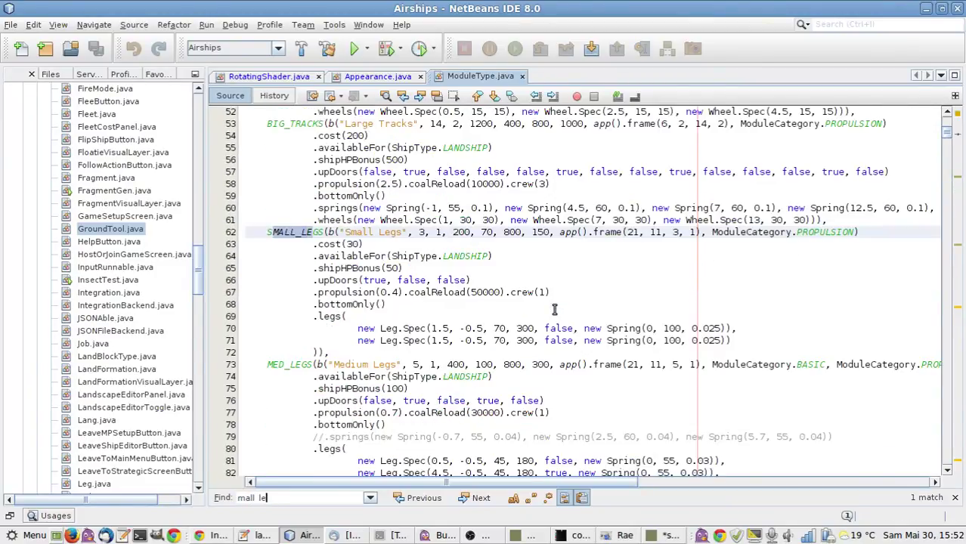
pyautogui.press('Escape')
pyautogui.click(552, 306)
pyautogui.click(541, 317)
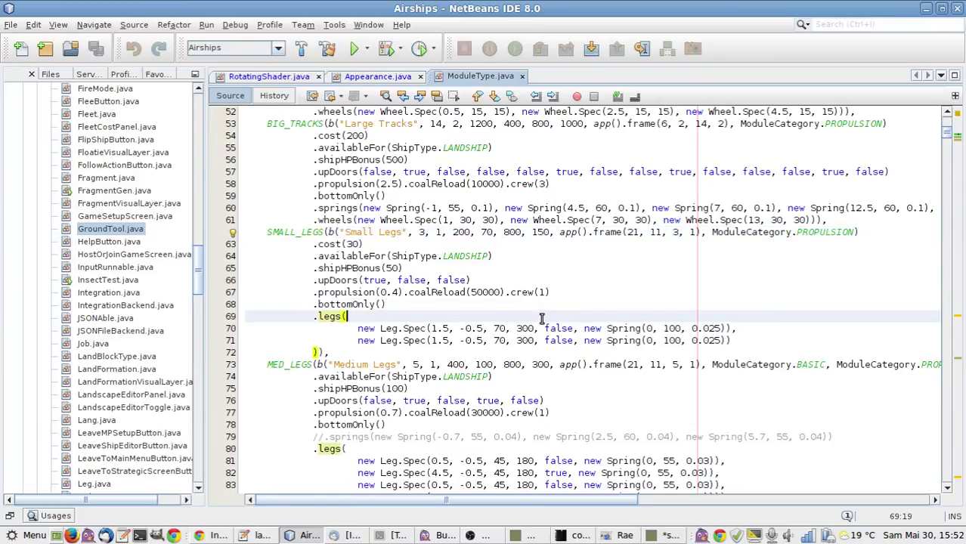
pyautogui.click(420, 331)
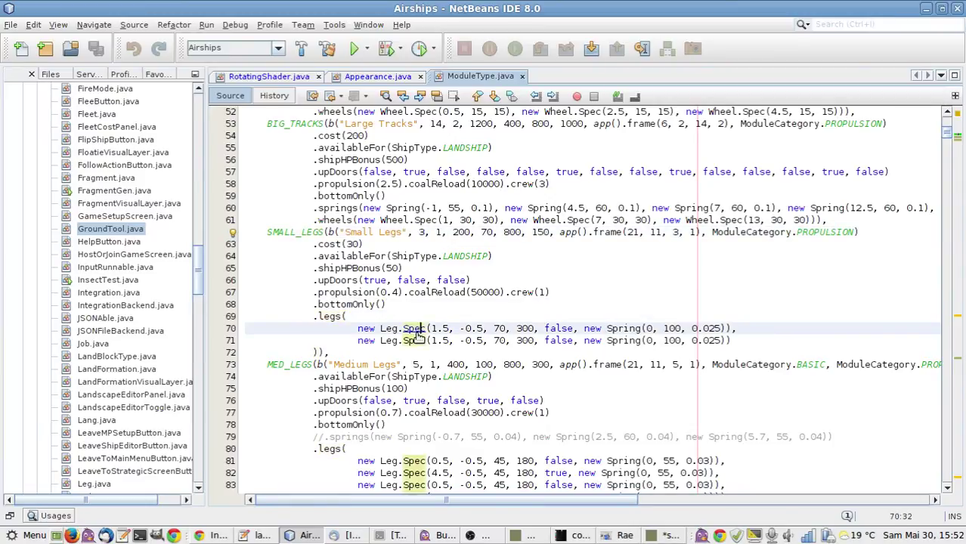
pyautogui.keyDown('ctrl'); pyautogui.click(420, 330); pyautogui.keyUp('ctrl')
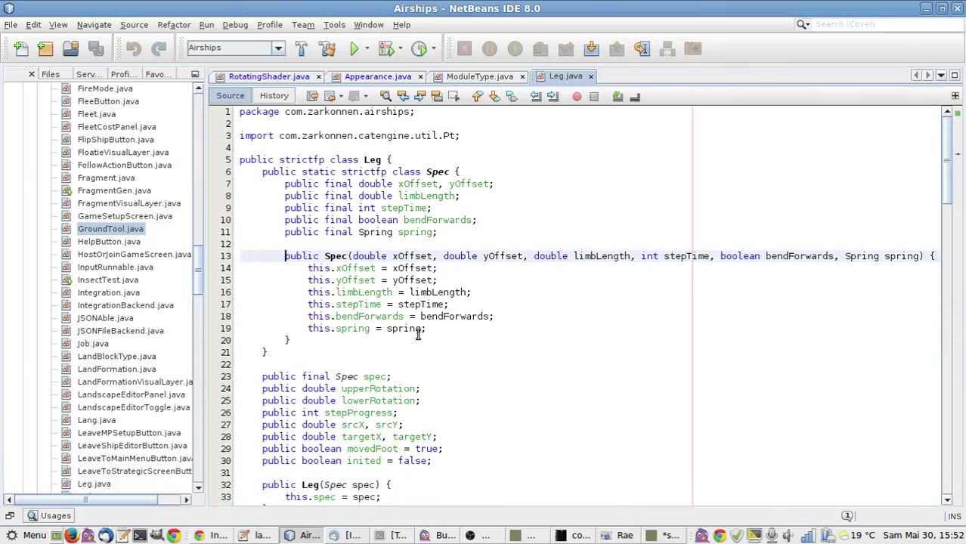
pyautogui.click(484, 233)
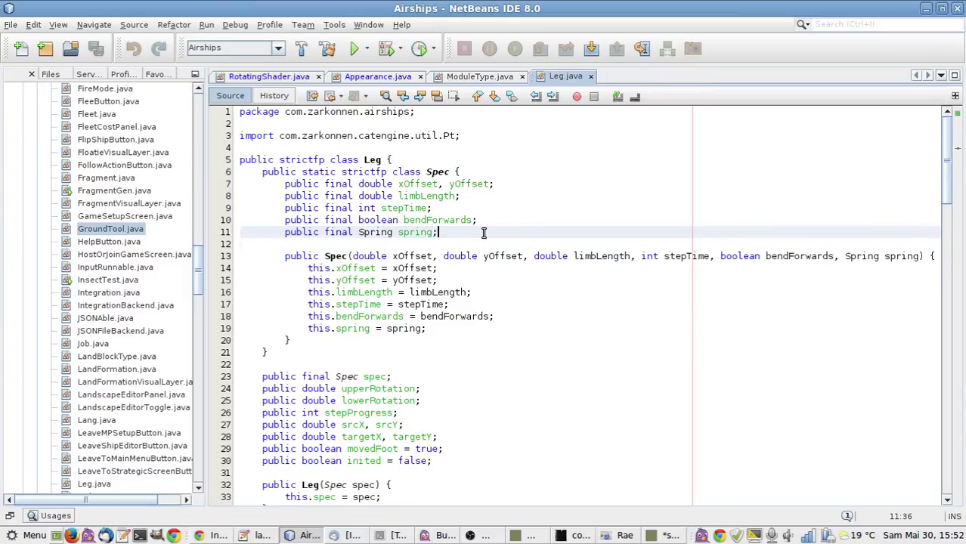
# Add public final Img fields upperLeg, lowerLeg and foot to Leg.Spec, importing Img.
pyautogui.press('Return')
pyautogui.write('public final Img upperLeg;')
pyautogui.press('Return')
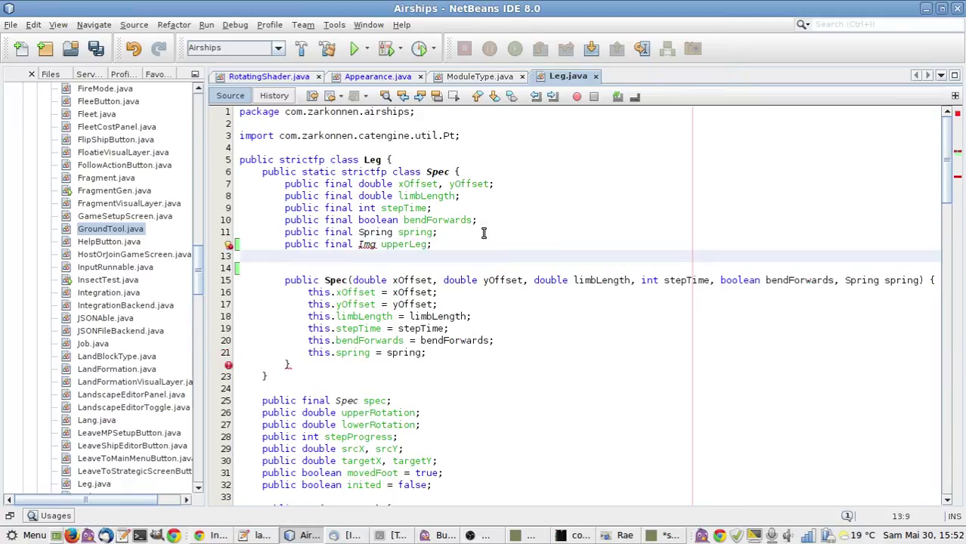
pyautogui.write('public final Img lowerLeg;')
pyautogui.press('Return')
pyautogui.write('public final Img foot;')
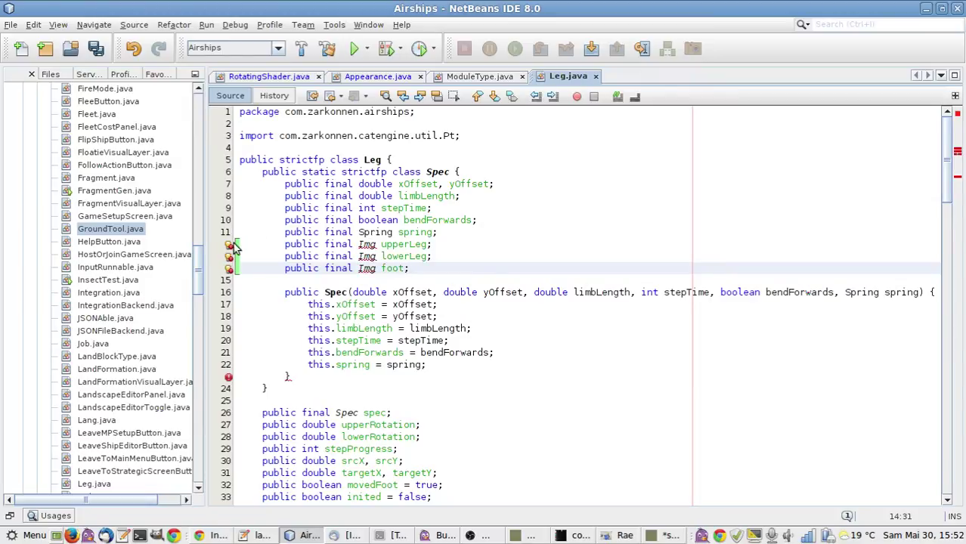
pyautogui.click(230, 244)
pyautogui.click(270, 256)
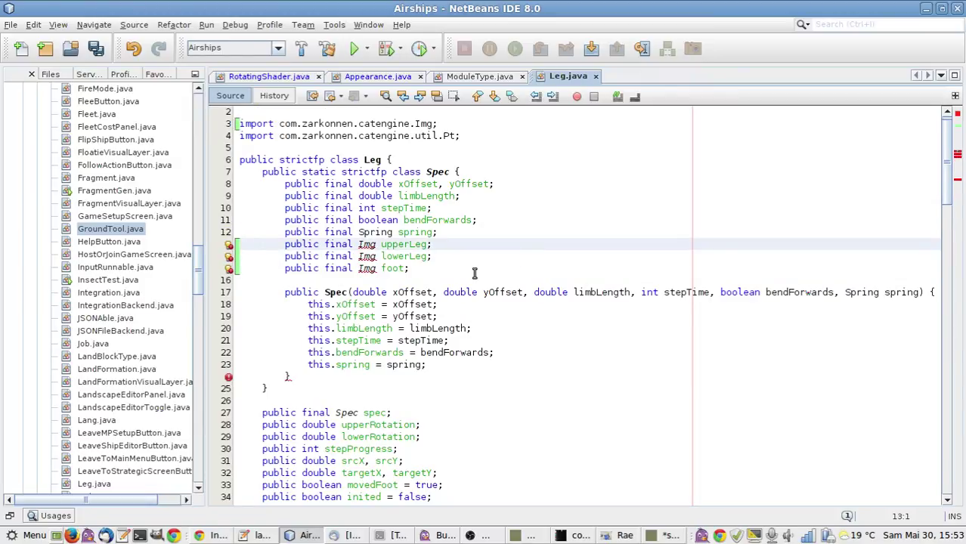
# Add Img upperLeg, lowerLeg, foot constructor parameters and assign this.upperLeg = upperLeg.
pyautogui.click(918, 292)
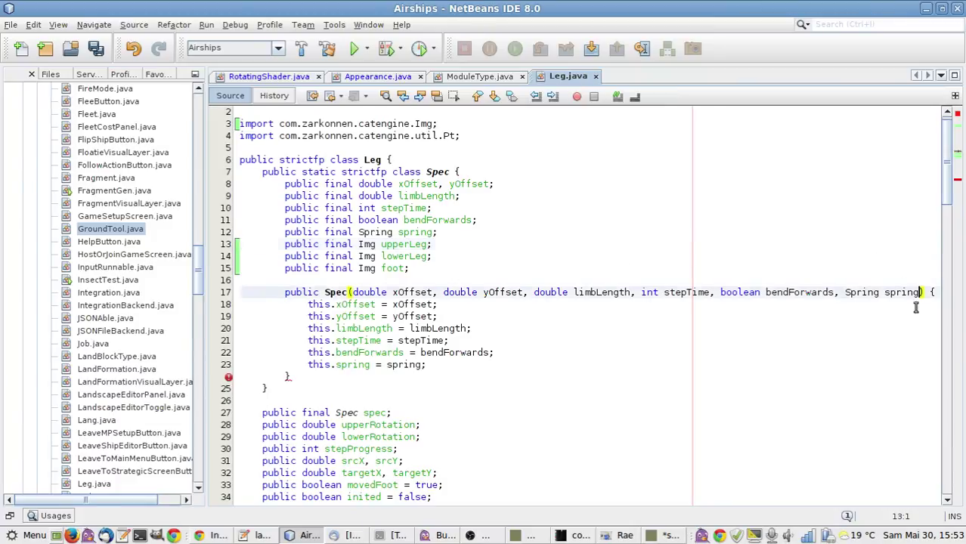
pyautogui.write(', Img up')
pyautogui.write('perLeg, Img l')
pyautogui.write('ower')
pyautogui.write('Leg, Img')
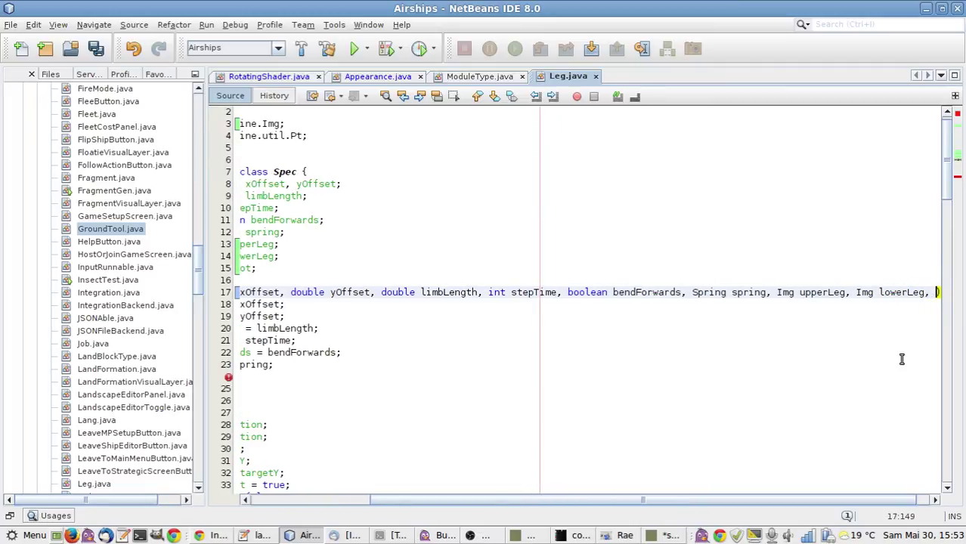
pyautogui.write(' foot')
pyautogui.press('Down')
pyautogui.press('Down')
pyautogui.press('Down')
pyautogui.press('Down')
pyautogui.press('Down')
pyautogui.click(384, 502)
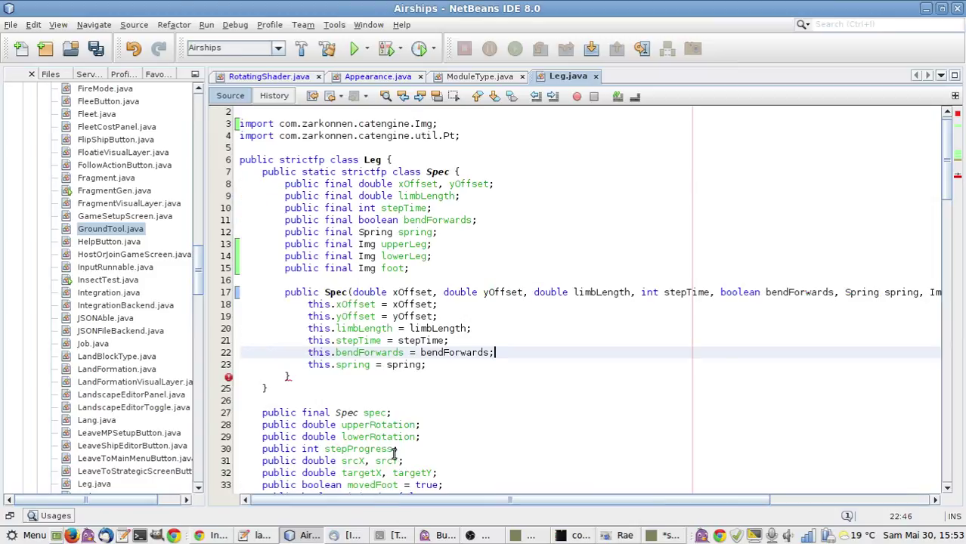
pyautogui.press('Down')
pyautogui.press('Return')
pyautogui.write('this.u')
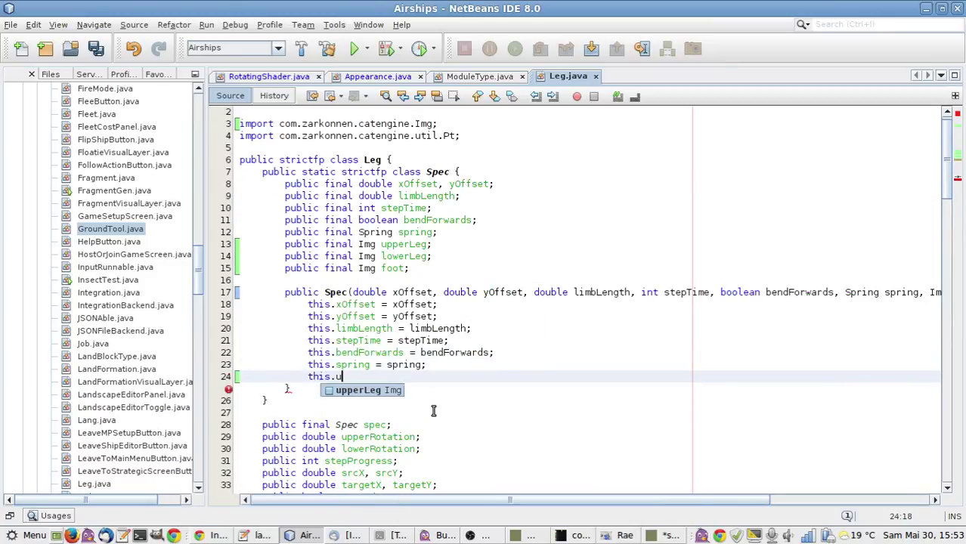
pyautogui.write('pperLeg = upperLeg;')
pyautogui.press('Return')
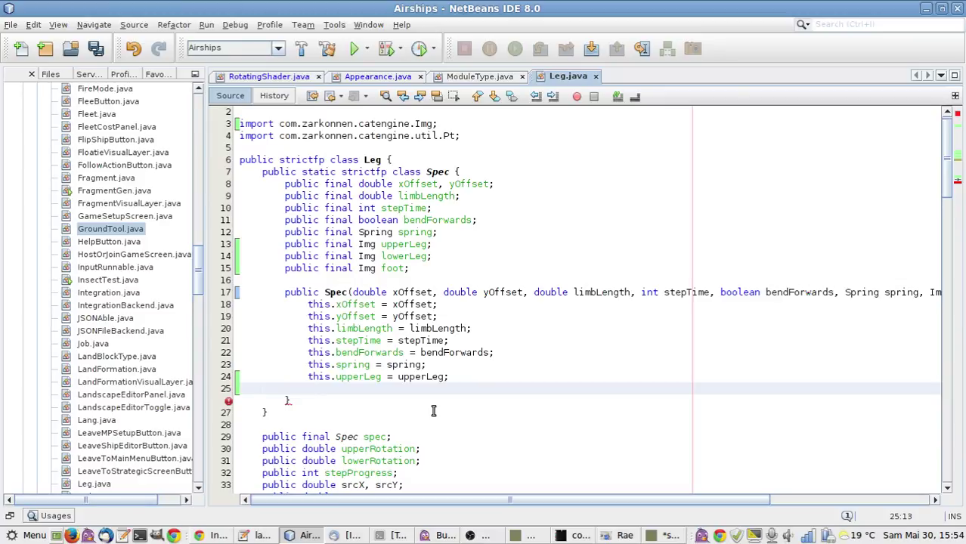
# Add this.lowerLeg = lowerLeg; and this.foot = foot to the Spec constructor, then save Leg.java.
pyautogui.write('this.')
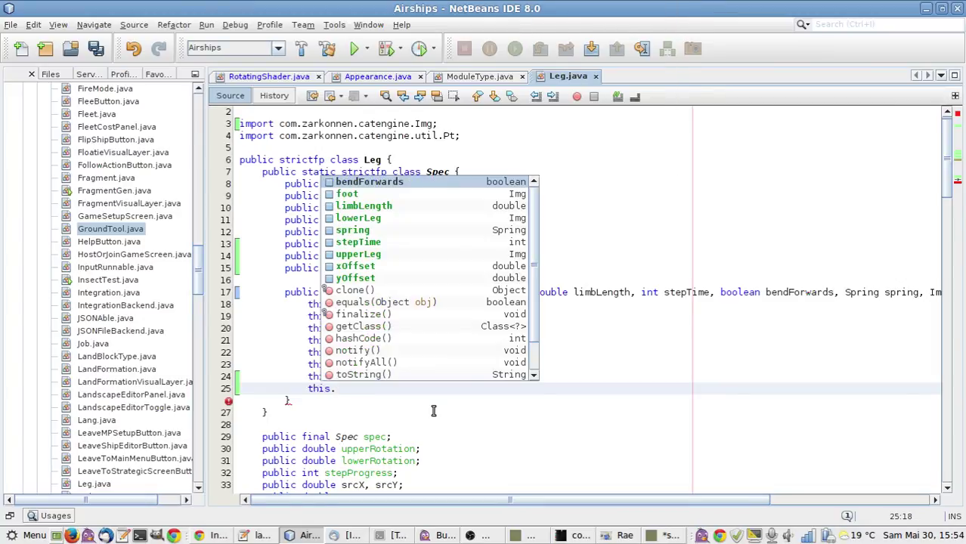
pyautogui.write('lowerLeg = lowerLeg;')
pyautogui.press('Return')
pyautogui.write('this.foot = foot;')
pyautogui.scroll(-2, 431, 405)
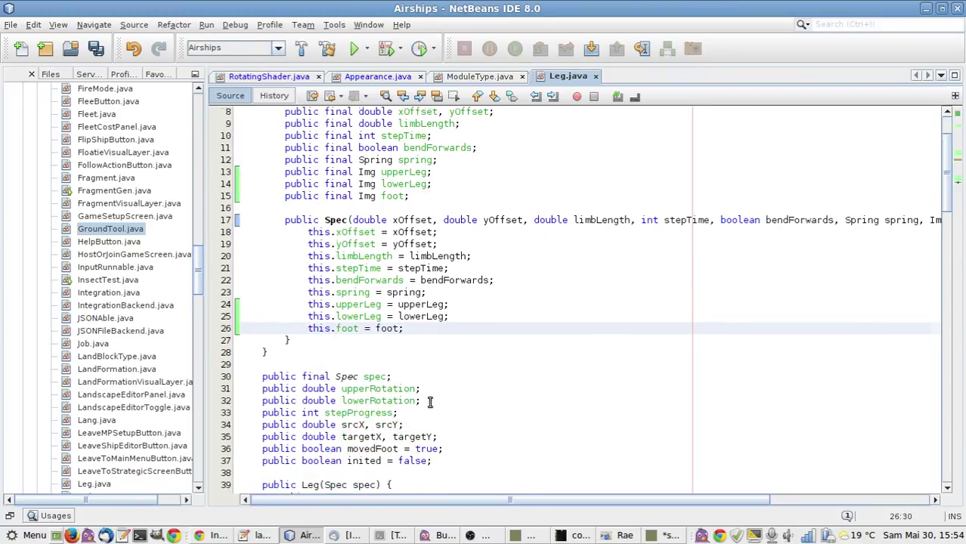
pyautogui.scroll(2, 429, 403)
pyautogui.hotkey('ctrl', 's')
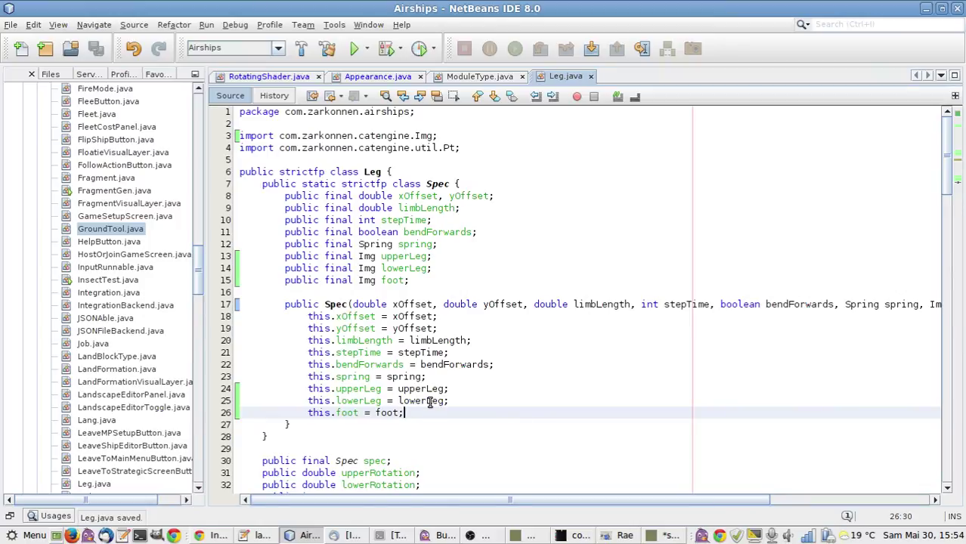
# Return to ModuleType.java and briefly compare its leg specs with the wheels_and_legs image in GIMP.
pyautogui.click(441, 78)
pyautogui.scroll(-9, 499, 280)
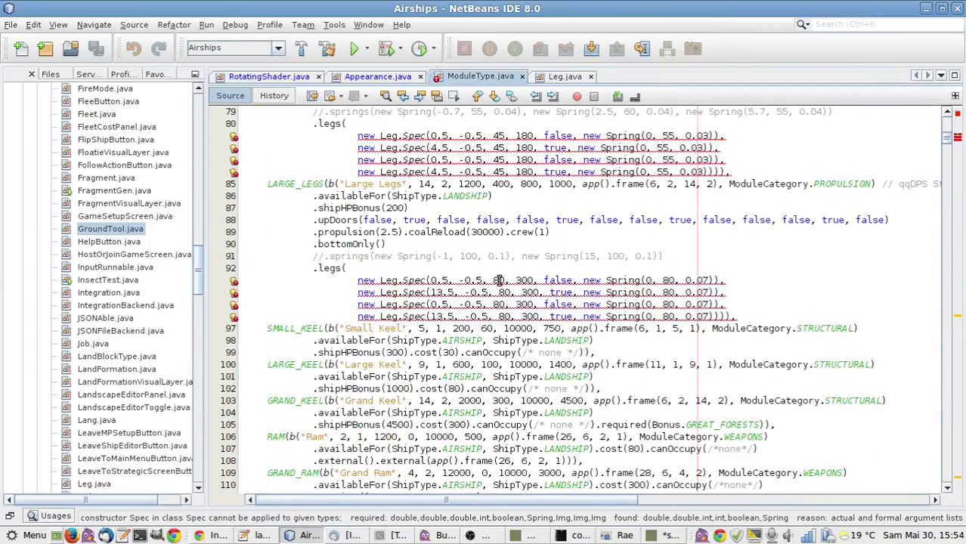
pyautogui.scroll(5, 499, 280)
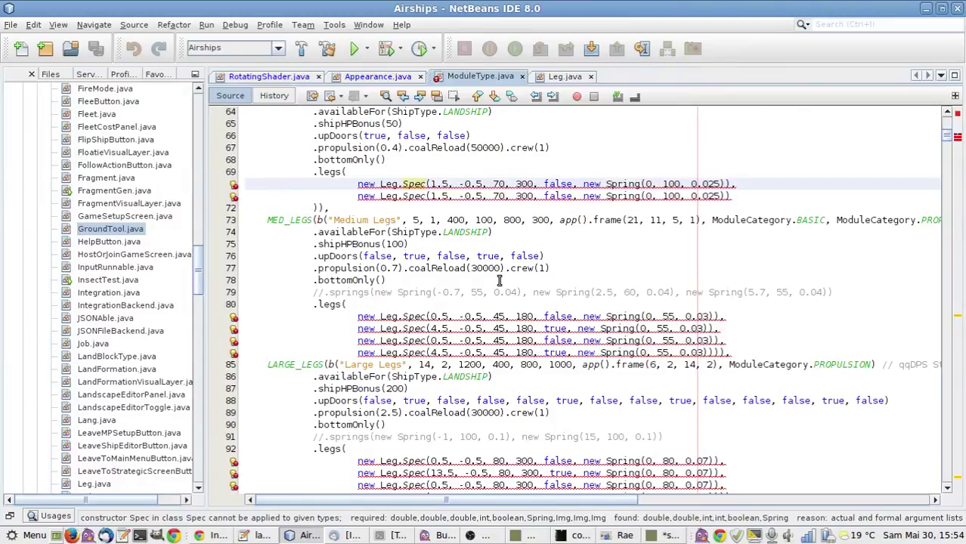
pyautogui.scroll(-1, 499, 281)
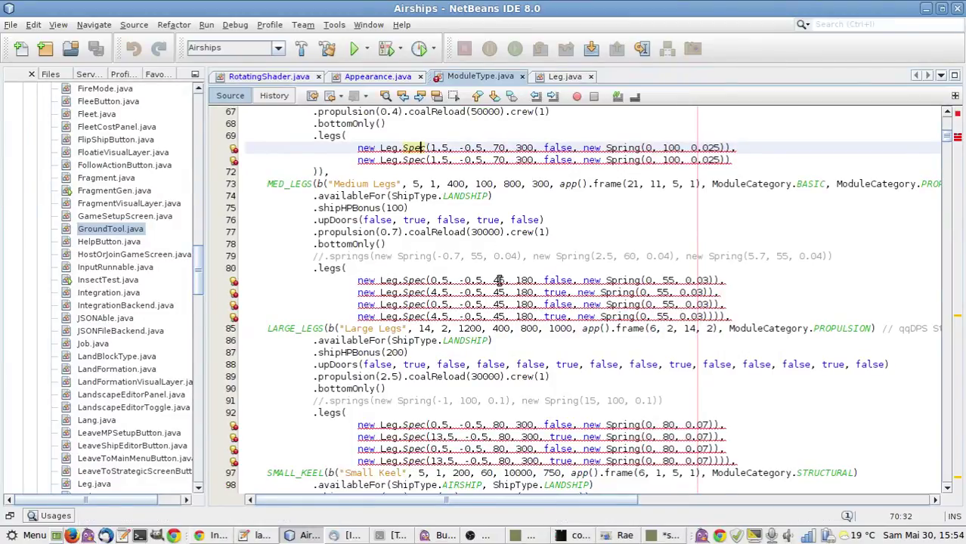
pyautogui.scroll(1, 500, 280)
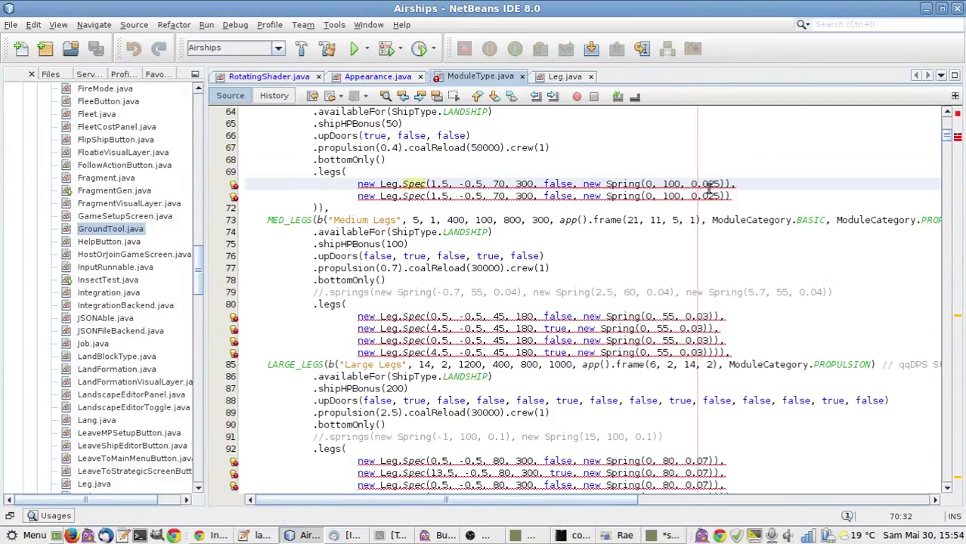
pyautogui.moveTo(709, 189)
pyautogui.hotkey('alt', 'Tab')
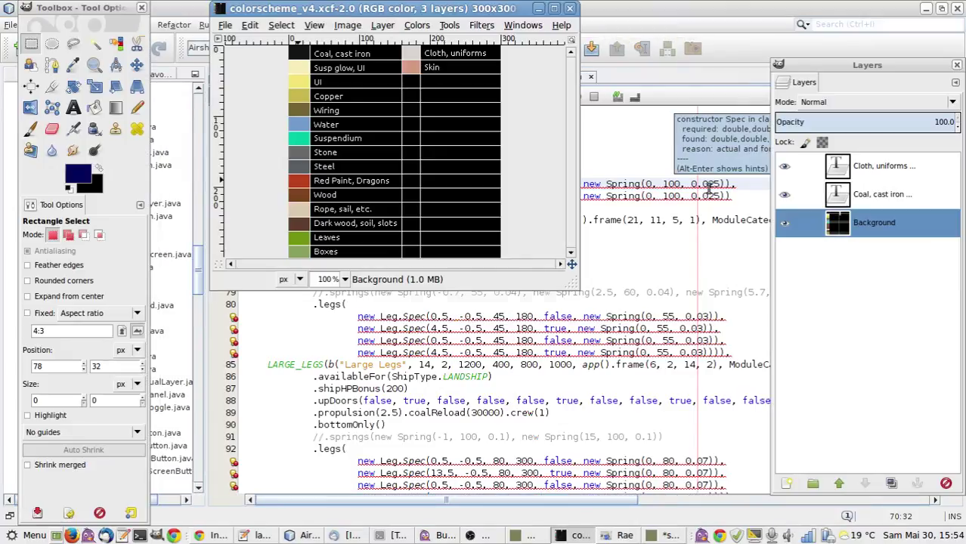
pyautogui.hotkey('alt', 'Tab')
# Insert an Img constructor argument after the first SMALL_LEGS leg's Spring using code completion.
pyautogui.click(712, 184)
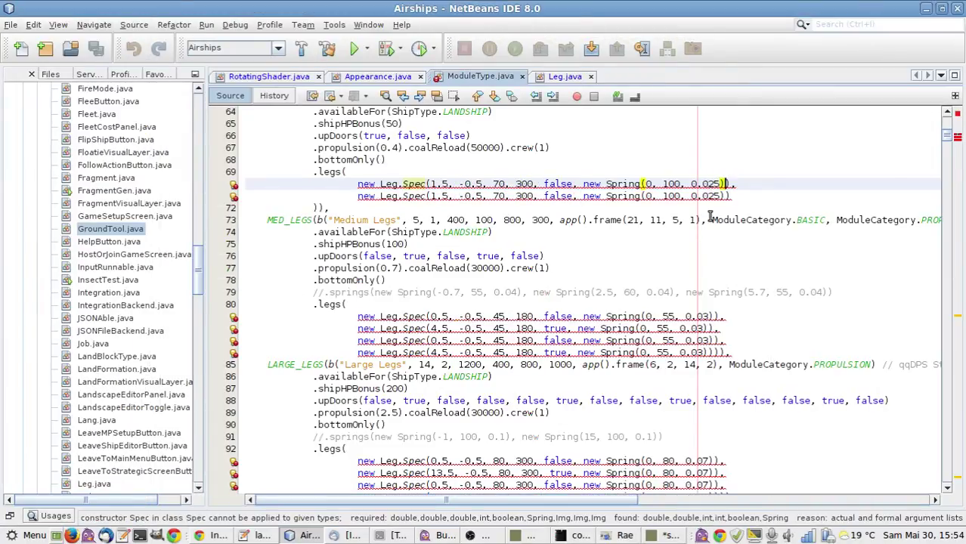
pyautogui.press('Return')
pyautogui.write('new Im),')
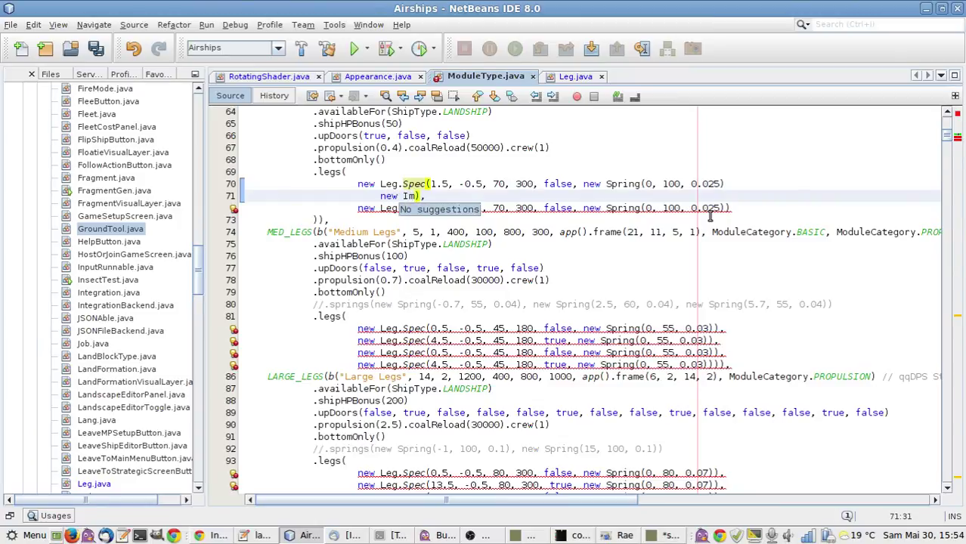
pyautogui.press('BackSpace')
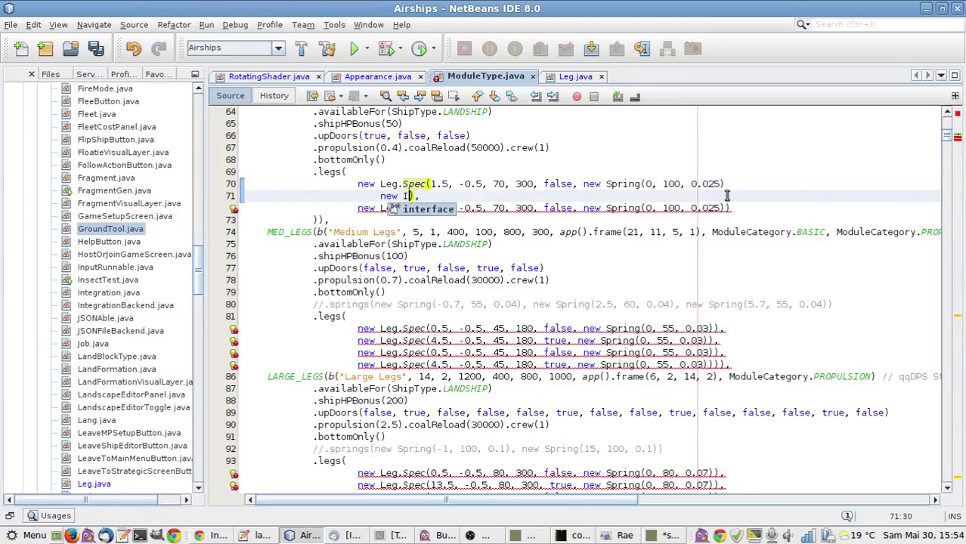
pyautogui.click(727, 186)
pyautogui.write(',')
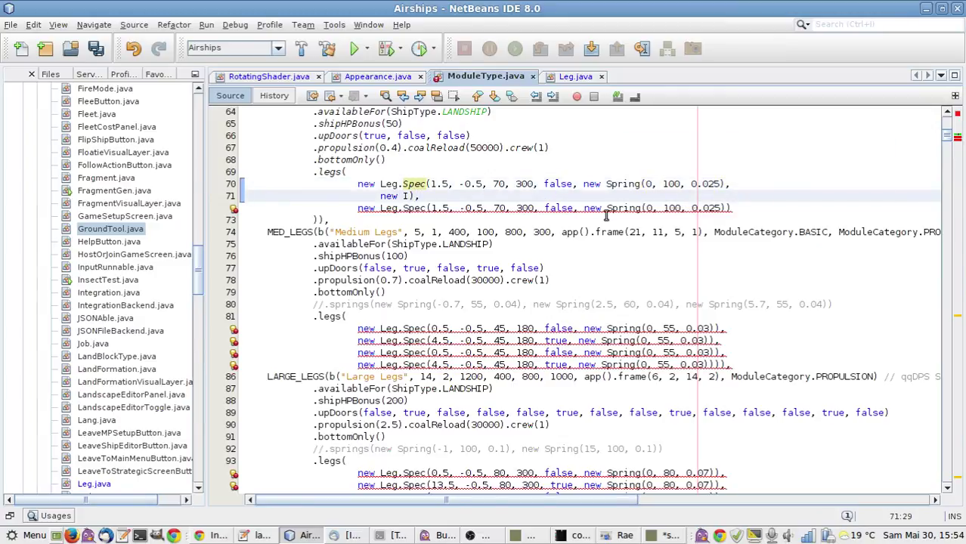
pyautogui.write('mg')
pyautogui.hotkey('ctrl', 'space')
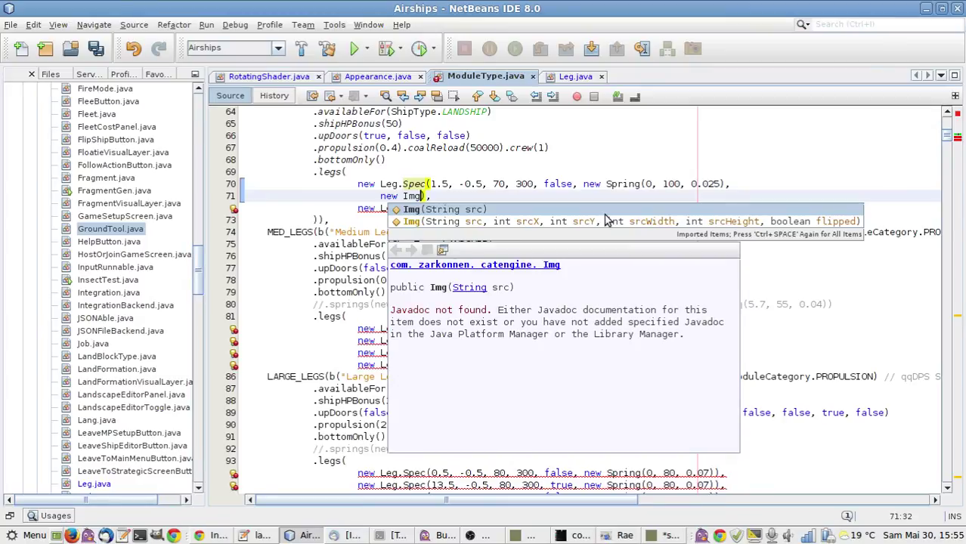
pyautogui.doubleClick(605, 221)
# Enter "wheels_and_legs" as the Img's image name and bring the GIMP sprite sheet forward.
pyautogui.write('"')
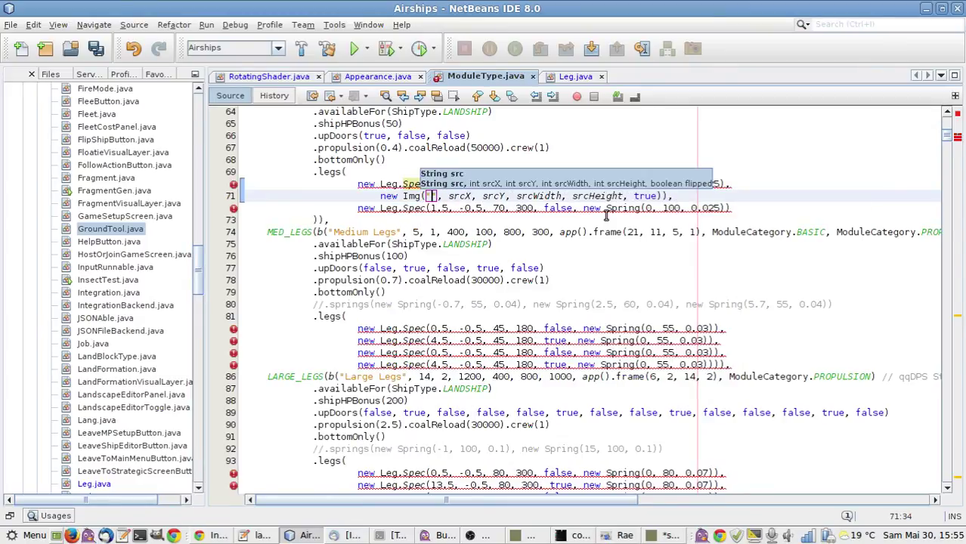
pyautogui.write('wheels_an')
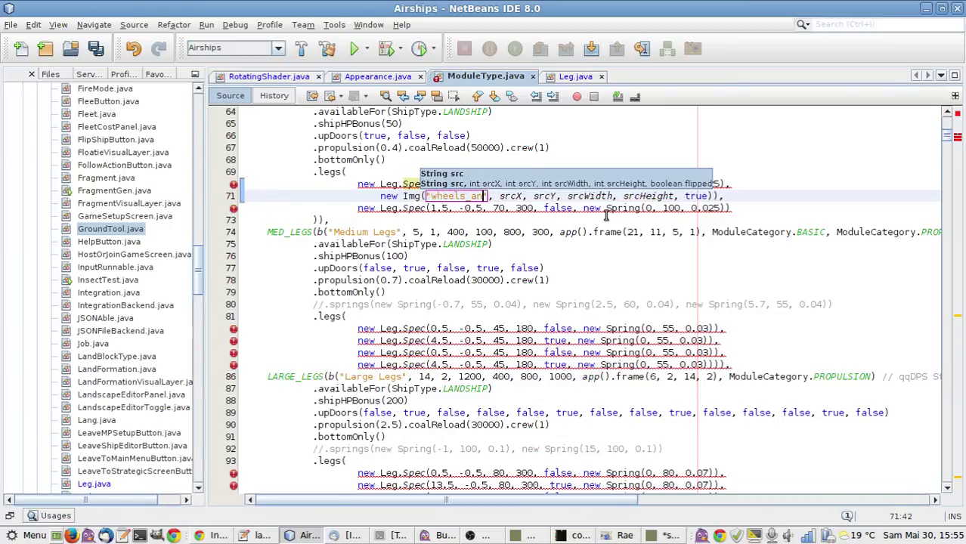
pyautogui.write('d_')
pyautogui.hotkey('alt', 'Tab')
pyautogui.hotkey('alt', 'Tab')
pyautogui.press('Escape')
pyautogui.write('legs')
pyautogui.press('Tab')
pyautogui.hotkey('alt', 'Tab')
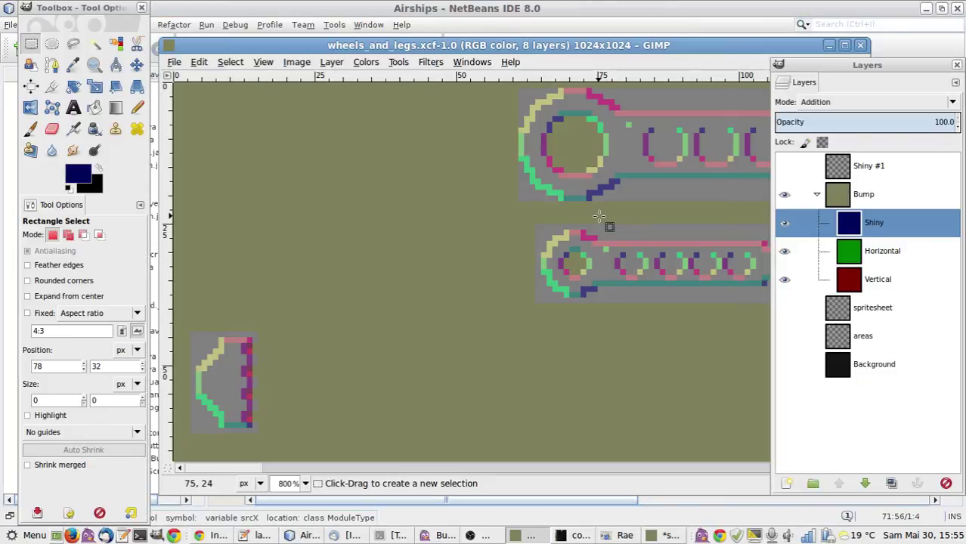
# Fill the Img arguments with 1, 1, 140, 20 and false.
pyautogui.hotkey('alt', 'Tab')
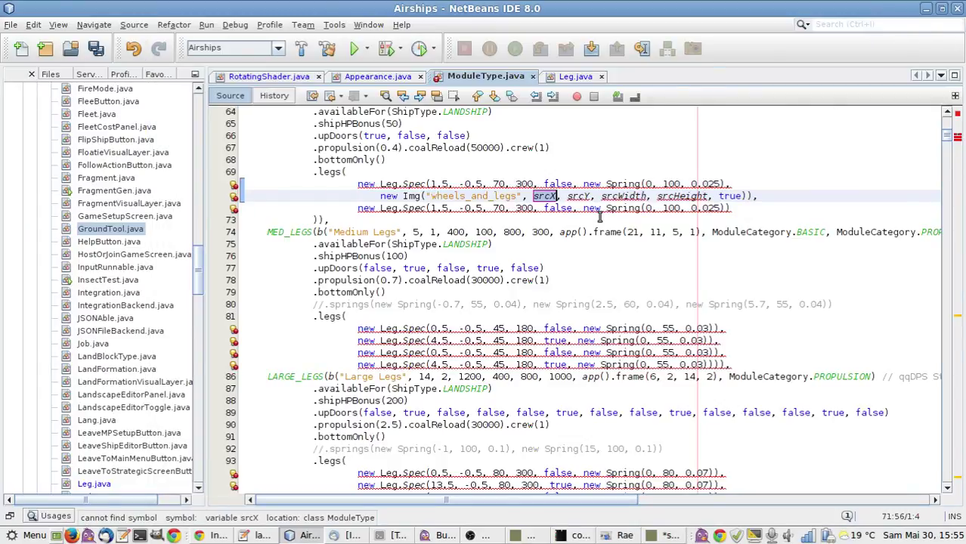
pyautogui.write('1')
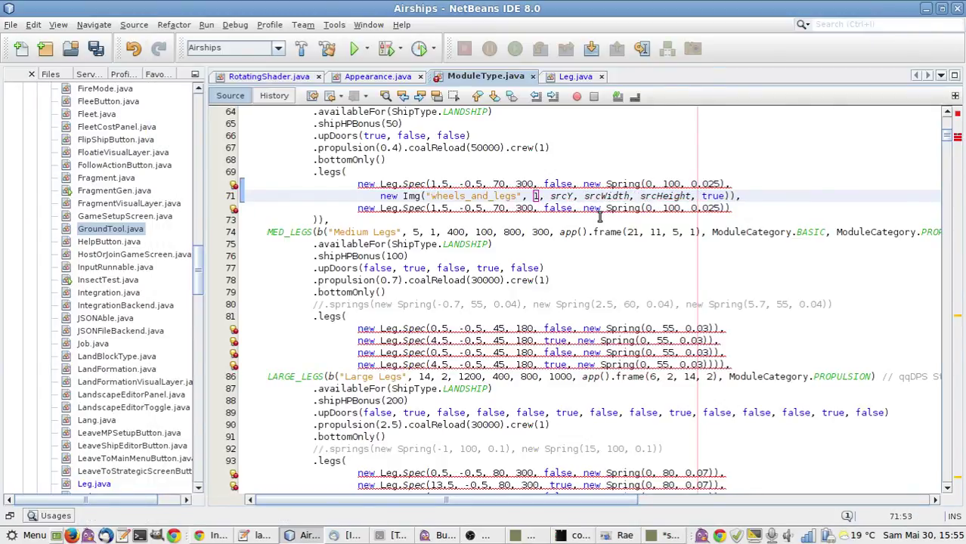
pyautogui.hotkey('ctrl', 'Right')
pyautogui.hotkey('ctrl', 'shift', 'Right')
pyautogui.write('1')
pyautogui.hotkey('ctrl', 'Right')
pyautogui.hotkey('ctrl', 'shift', 'Right')
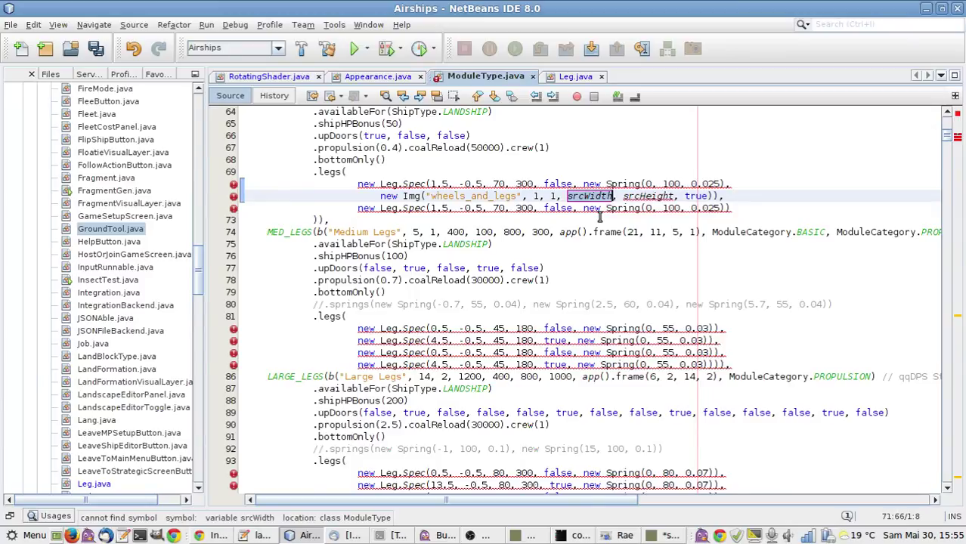
pyautogui.write('140')
pyautogui.hotkey('ctrl', 'Right')
pyautogui.hotkey('ctrl', 'shift', 'Right')
pyautogui.write('20')
pyautogui.hotkey('ctrl', 'Right')
pyautogui.hotkey('ctrl', 'shift', 'Right')
pyautogui.write('false')
pyautogui.press('Right')
# Duplicate the Img line onto line 72 and change the copy's y value to 22.
pyautogui.keyDown('shift'); pyautogui.click(379, 197); pyautogui.keyUp('shift')
pyautogui.hotkey('ctrl', 'c')
pyautogui.press('Right')
pyautogui.write(',')
pyautogui.press('Return')
pyautogui.hotkey('ctrl', 'v')
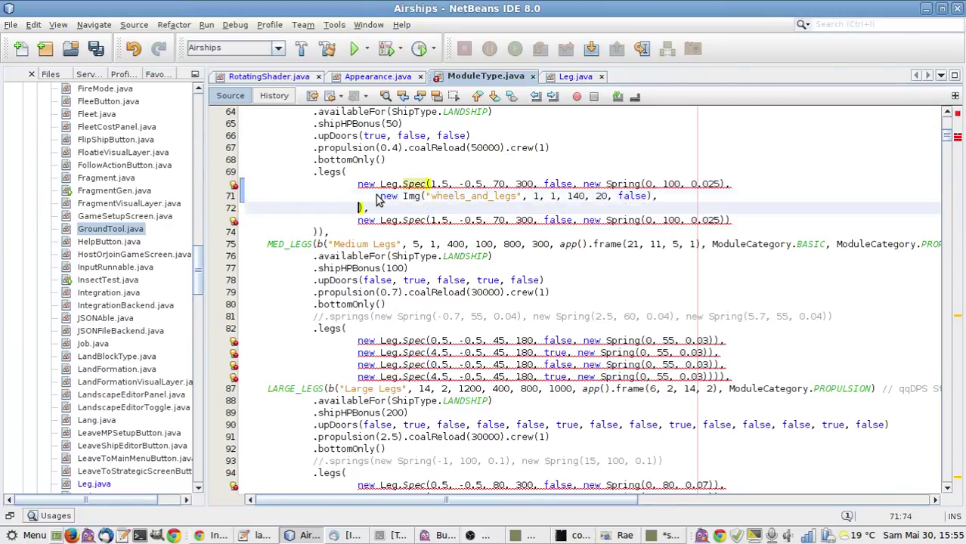
pyautogui.click(359, 208)
pyautogui.press('Tab')
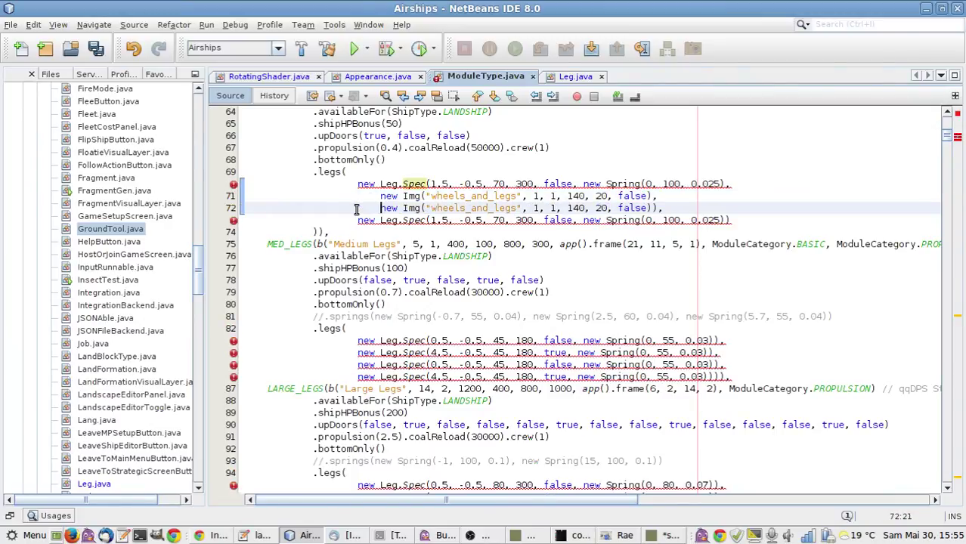
pyautogui.click(555, 208)
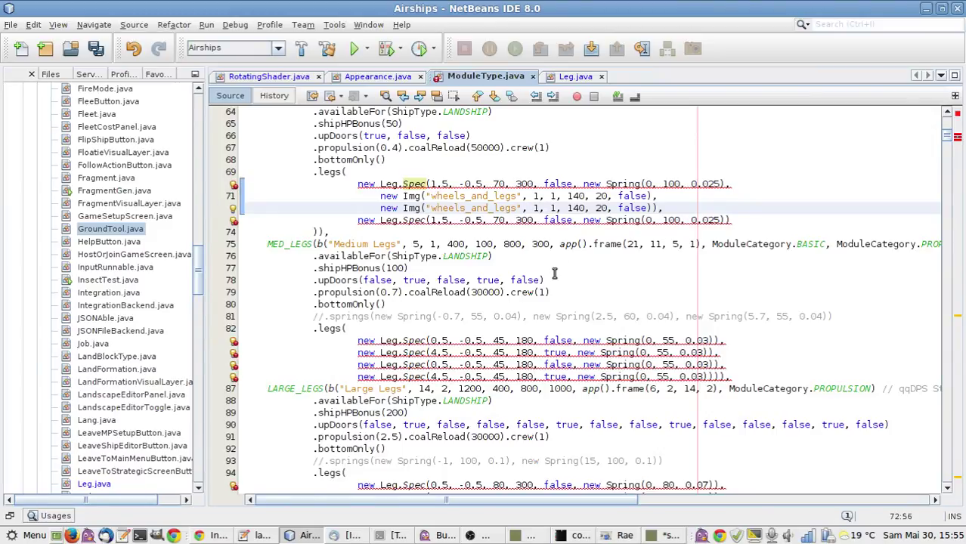
pyautogui.press('BackSpace')
pyautogui.write('22')
pyautogui.hotkey('alt', 'Tab')
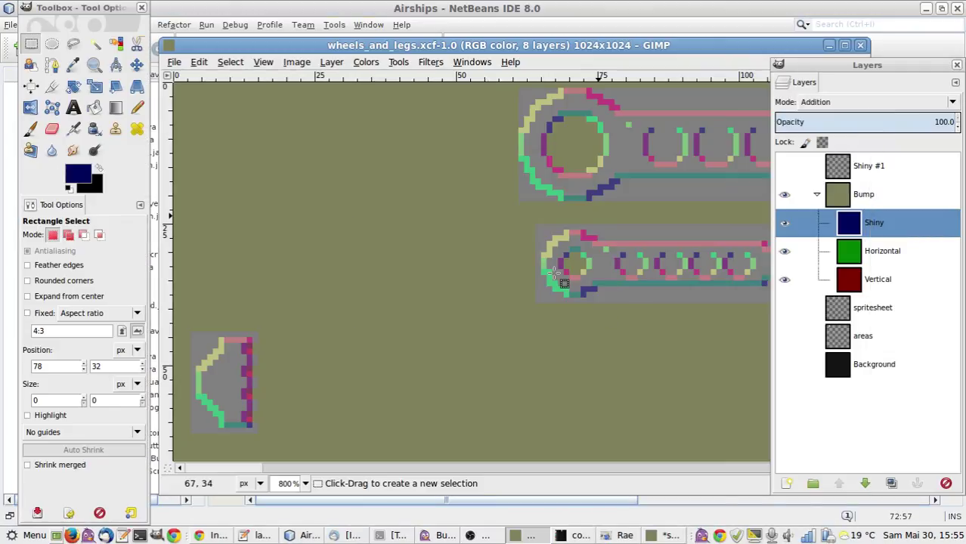
# Show the areas layer in GIMP and measure a 38 by 22 sprite region.
pyautogui.click(785, 336)
pyautogui.click(785, 336)
pyautogui.click(786, 338)
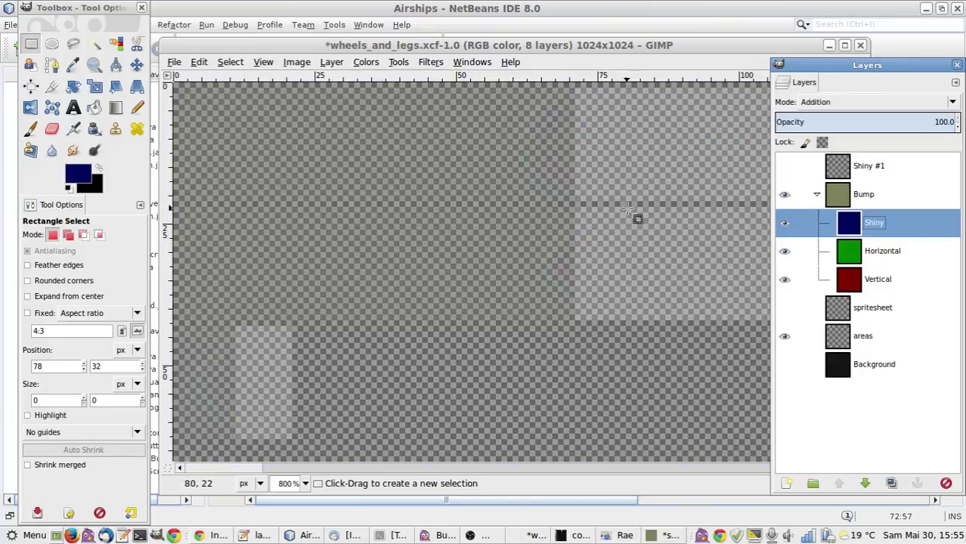
pyautogui.moveTo(627, 207); pyautogui.dragTo(409, 82)
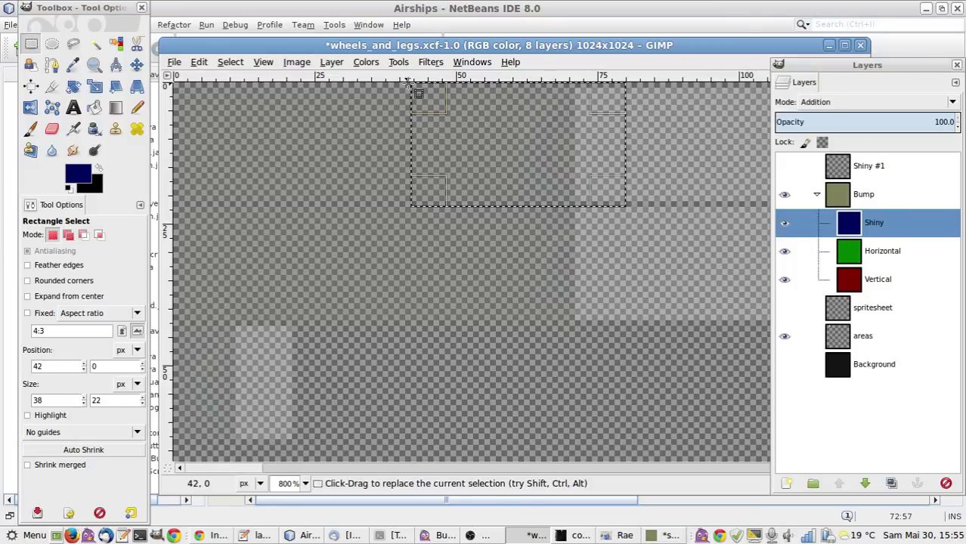
pyautogui.click(326, 219)
pyautogui.hotkey('alt', 'Tab')
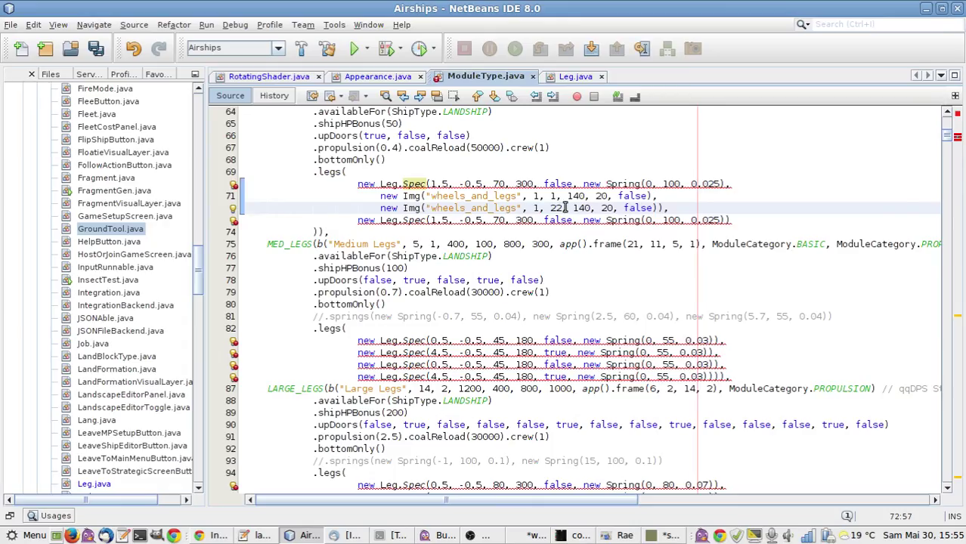
# Fix line 72's parentheses and paste a third indented Img line below it.
pyautogui.click(655, 209)
pyautogui.press('Delete')
pyautogui.press('Return')
pyautogui.hotkey('ctrl', 'z')
pyautogui.write(',')
pyautogui.press('Return')
pyautogui.hotkey('ctrl', 'v')
pyautogui.click(353, 220)
pyautogui.press('Tab')
# Set the third Img's y to 43 and, after measuring the sprite, its width to 20.
pyautogui.hotkey('alt', 'Tab')
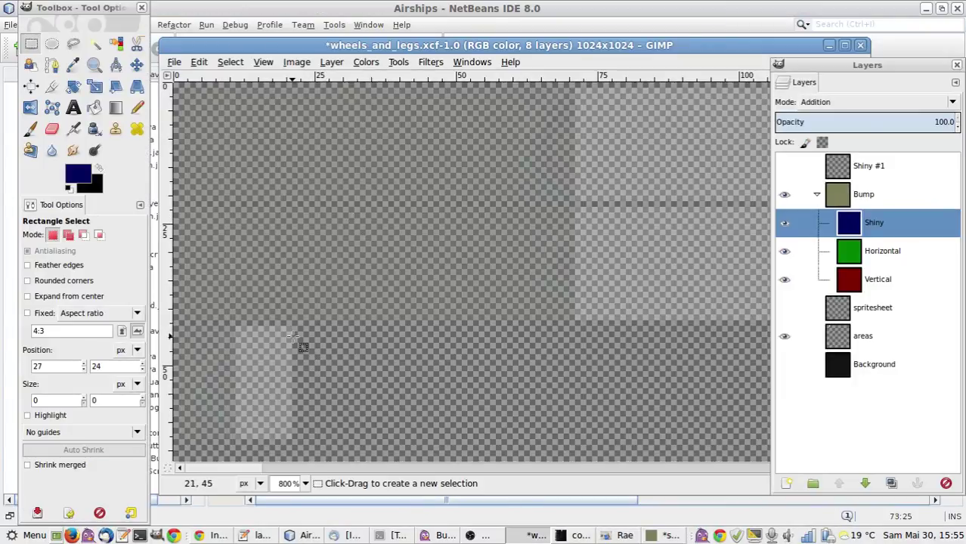
pyautogui.hotkey('alt', 'Tab')
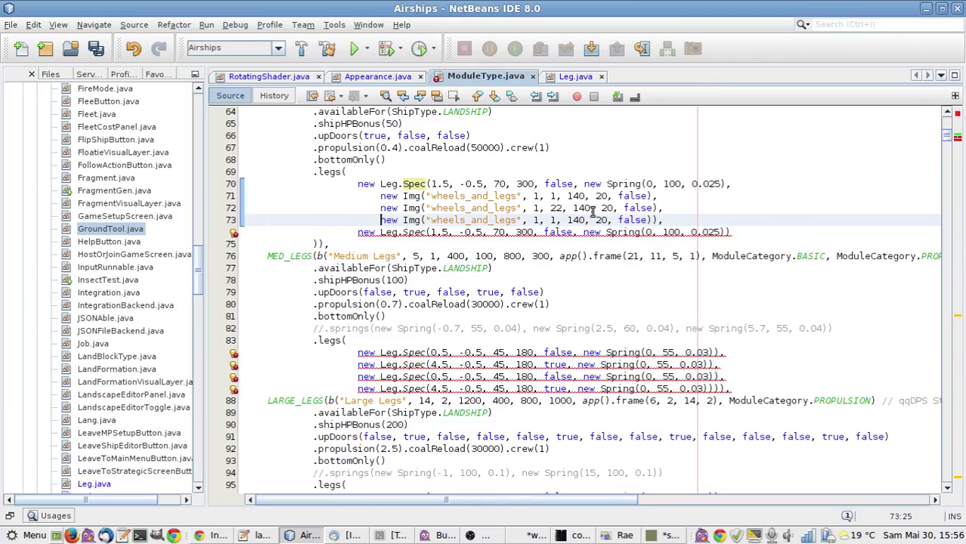
pyautogui.click(560, 220)
pyautogui.press('BackSpace')
pyautogui.write('43')
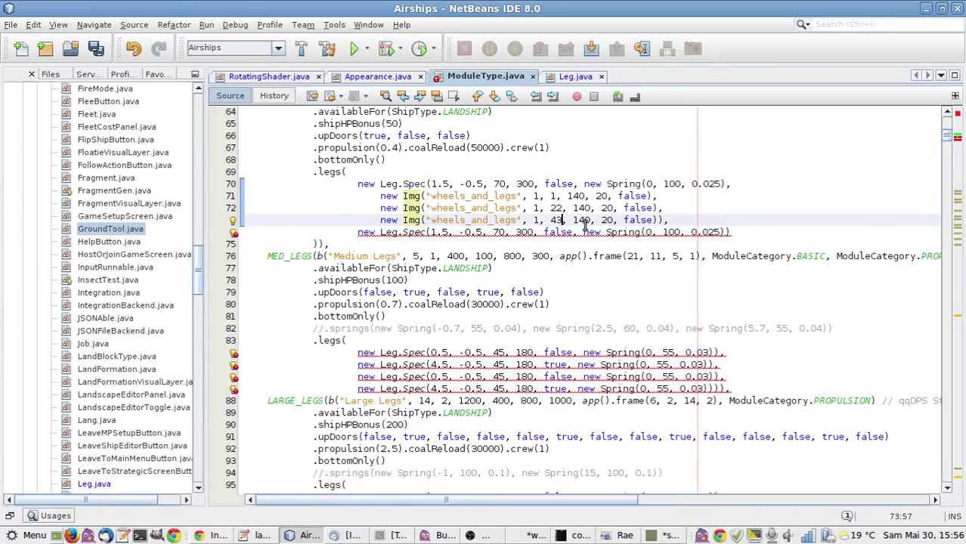
pyautogui.hotkey('alt', 'Tab')
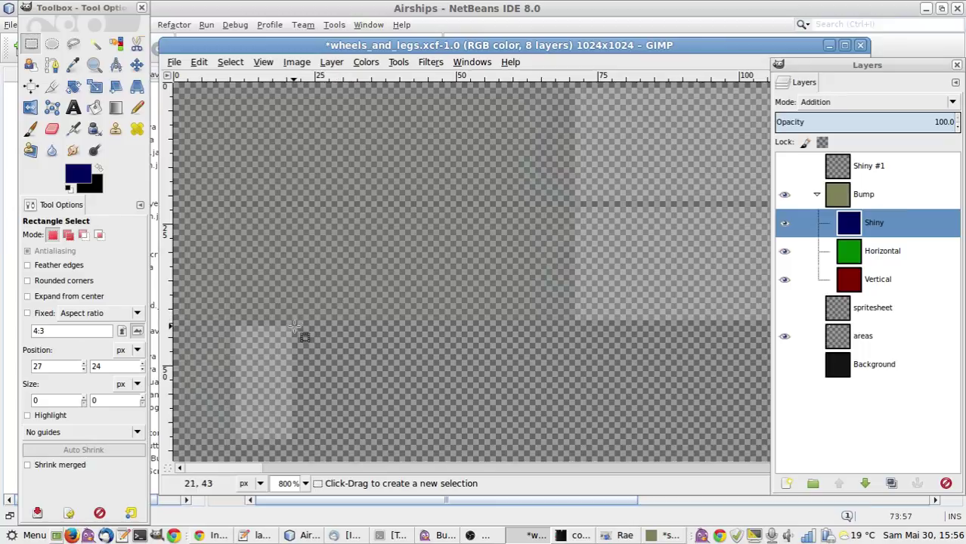
pyautogui.moveTo(292, 327); pyautogui.dragTo(183, 434)
pyautogui.hotkey('alt', 'Tab')
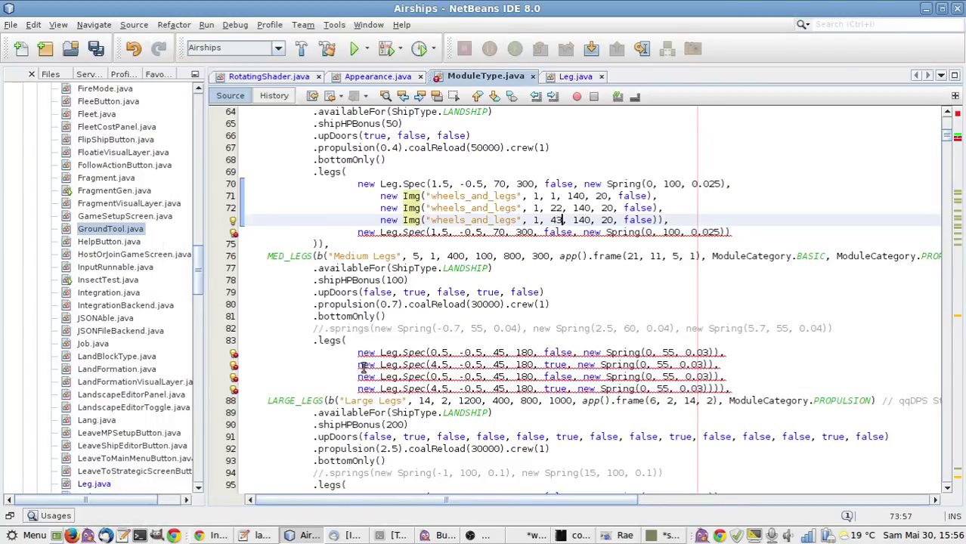
pyautogui.press('Left')
pyautogui.press('Left')
pyautogui.press('BackSpace')
pyautogui.press('BackSpace')
pyautogui.press('BackSpace')
pyautogui.write('20')
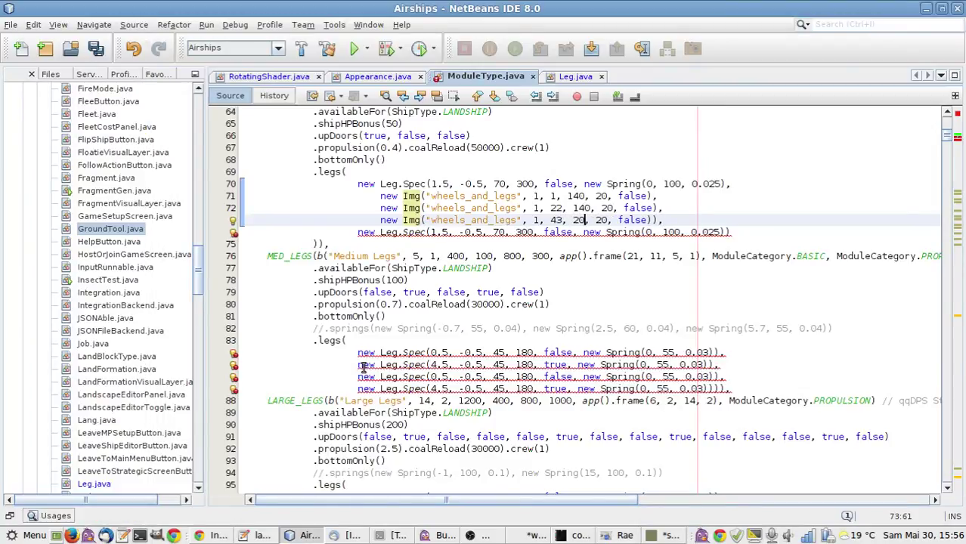
# Paste the three Img lines 71–73 into the second SMALL_LEGS Leg.Spec after its Spring argument.
pyautogui.click(378, 196)
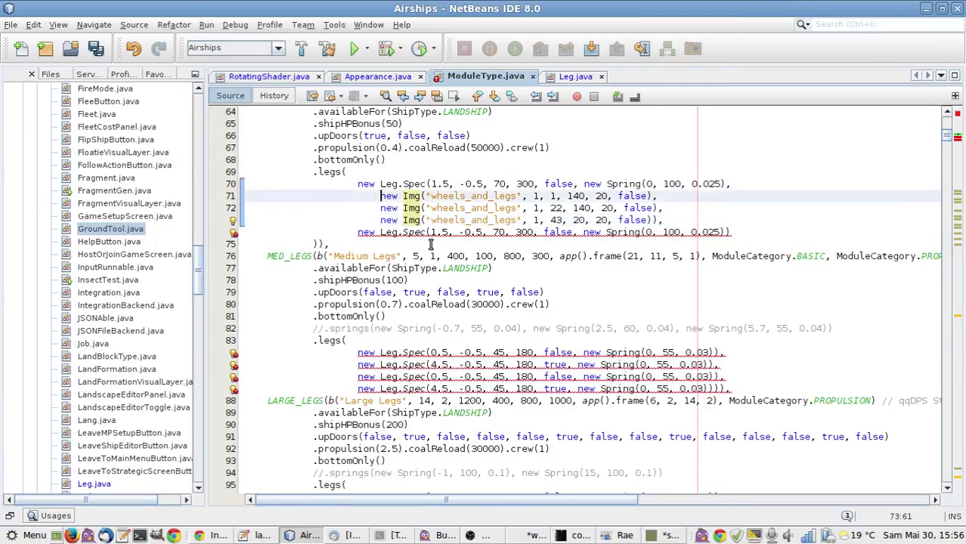
pyautogui.keyDown('shift'); pyautogui.click(655, 220); pyautogui.keyUp('shift')
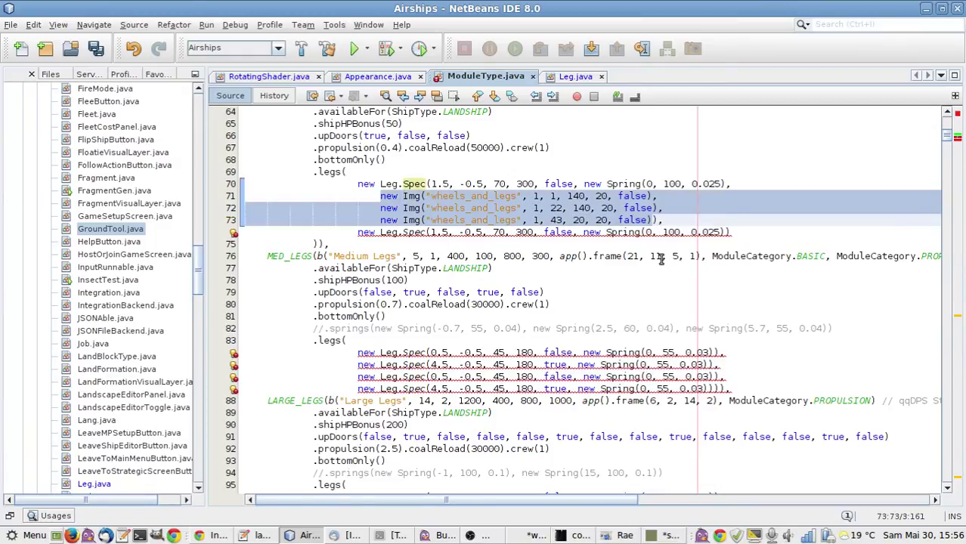
pyautogui.click(725, 232)
pyautogui.write(',')
pyautogui.press('Return')
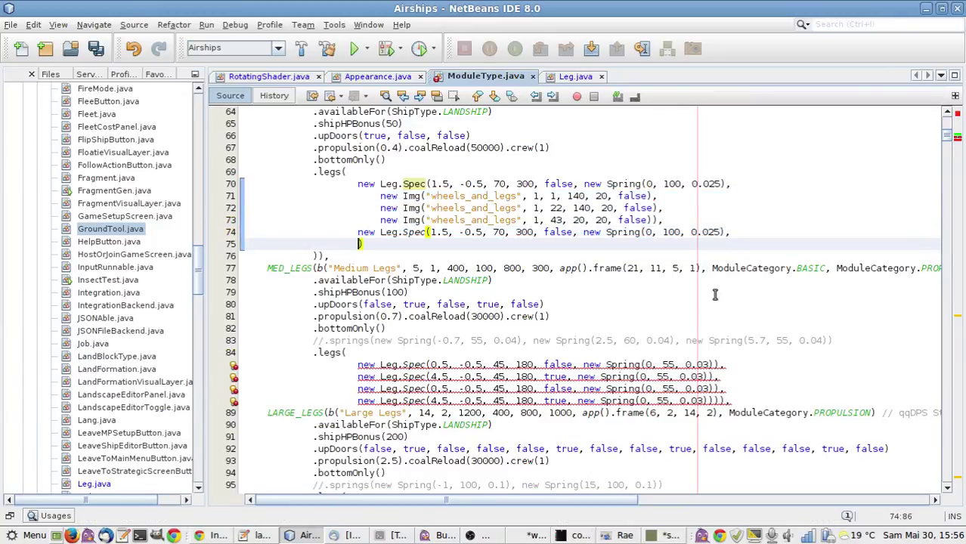
pyautogui.press('Tab')
pyautogui.hotkey('ctrl', 'v')
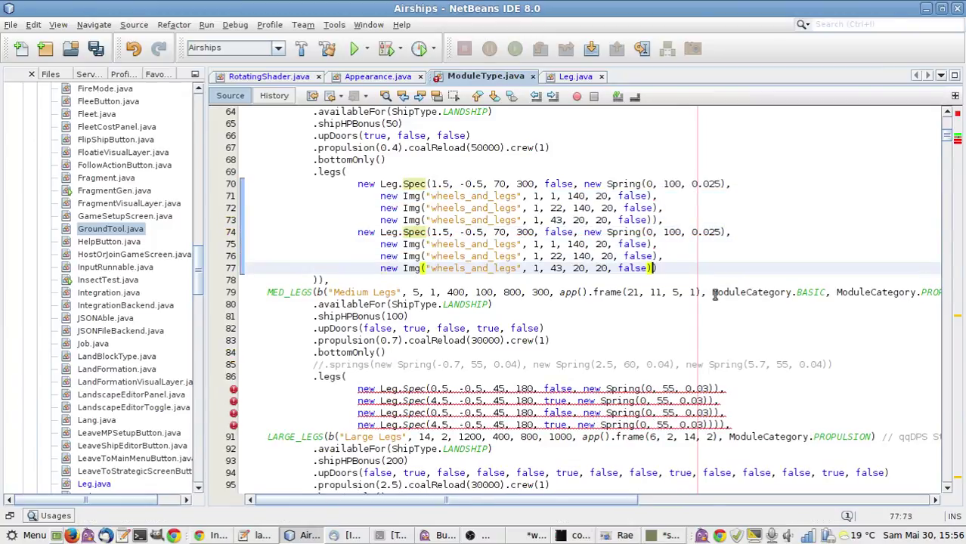
pyautogui.scroll(-4, 715, 293)
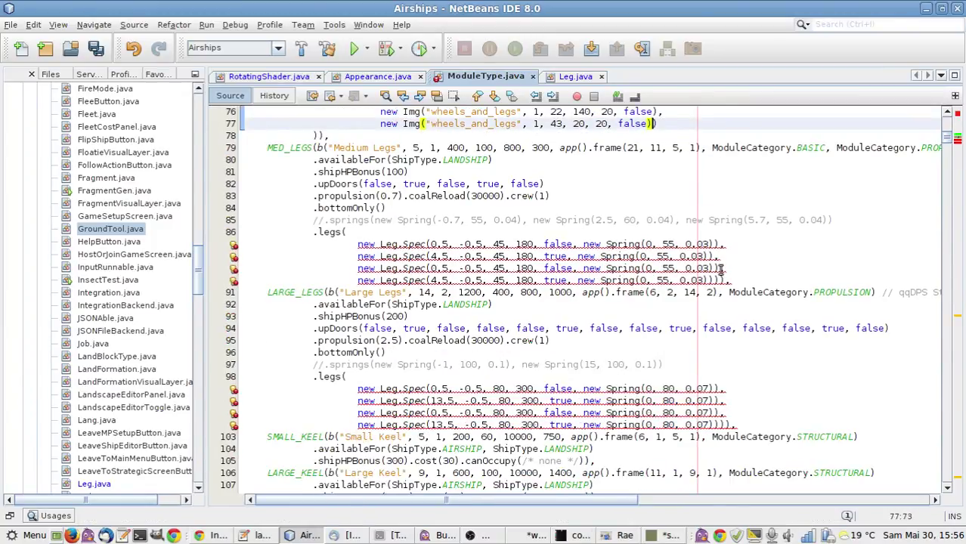
pyautogui.click(742, 244)
pyautogui.press('Left')
pyautogui.press('Left')
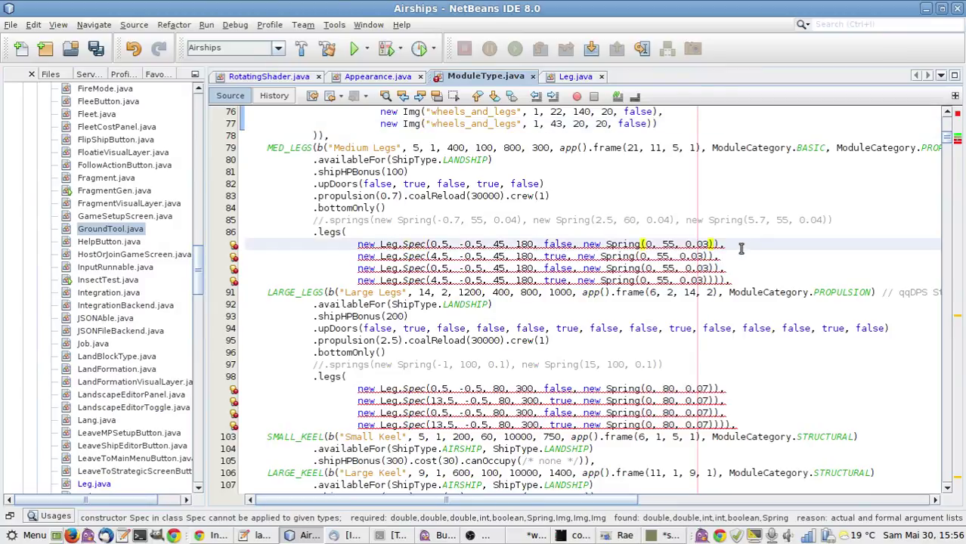
# Append ", null, null, null" after the Spring on Medium Legs lines 87–90.
pyautogui.write(', ')
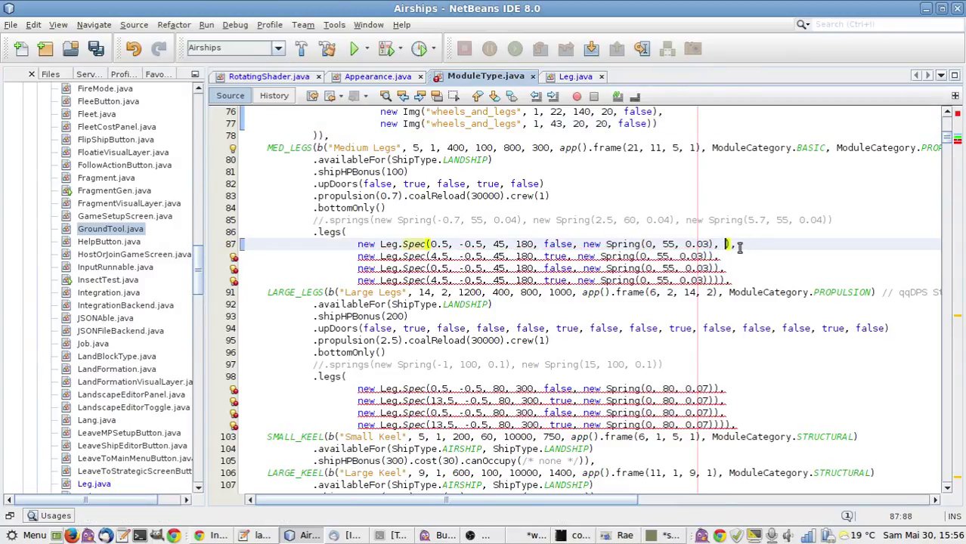
pyautogui.write('null, null, null')
pyautogui.keyDown('shift'); pyautogui.click(712, 245); pyautogui.keyUp('shift')
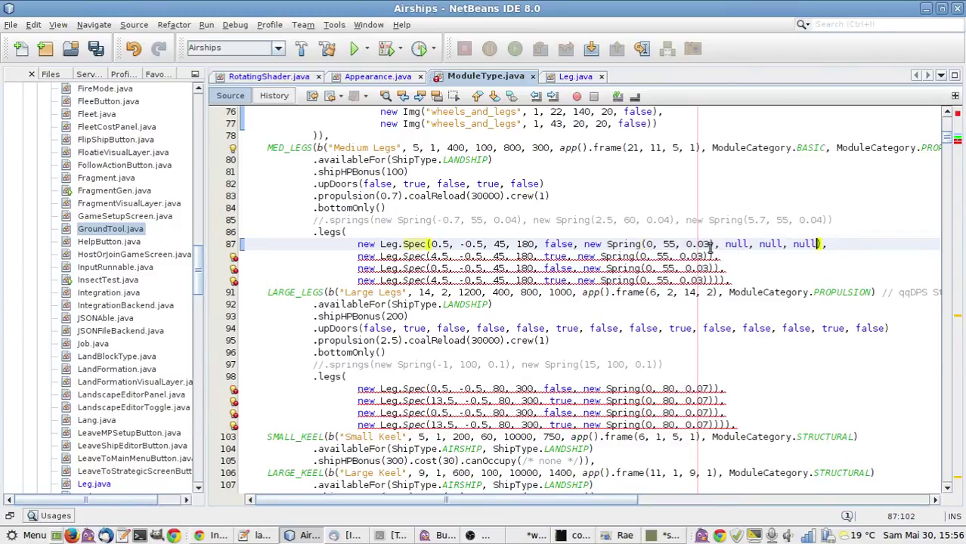
pyautogui.hotkey('ctrl', 'c')
pyautogui.press('Down')
pyautogui.press('Left')
pyautogui.hotkey('ctrl', 'v')
pyautogui.press('Down')
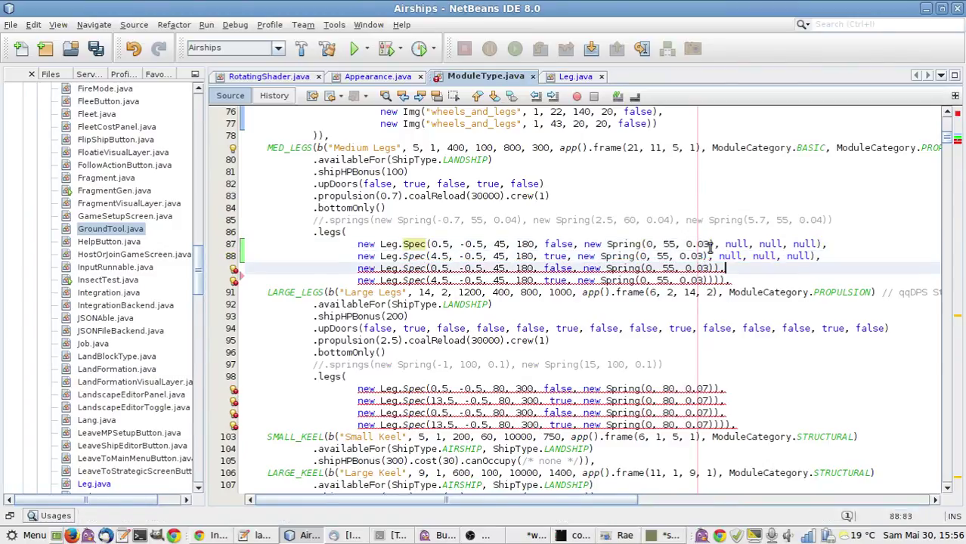
pyautogui.hotkey('ctrl', 'v')
pyautogui.press('Down')
pyautogui.press('Left')
pyautogui.hotkey('ctrl', 'v')
pyautogui.write(')')
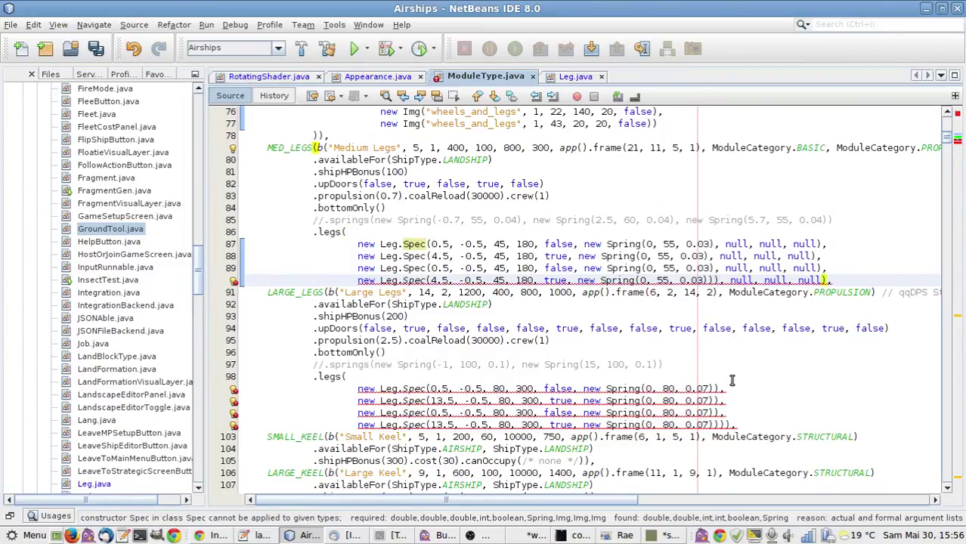
pyautogui.hotkey('ctrl', 'z')
pyautogui.hotkey('ctrl', 'z')
pyautogui.hotkey('ctrl', 'v')
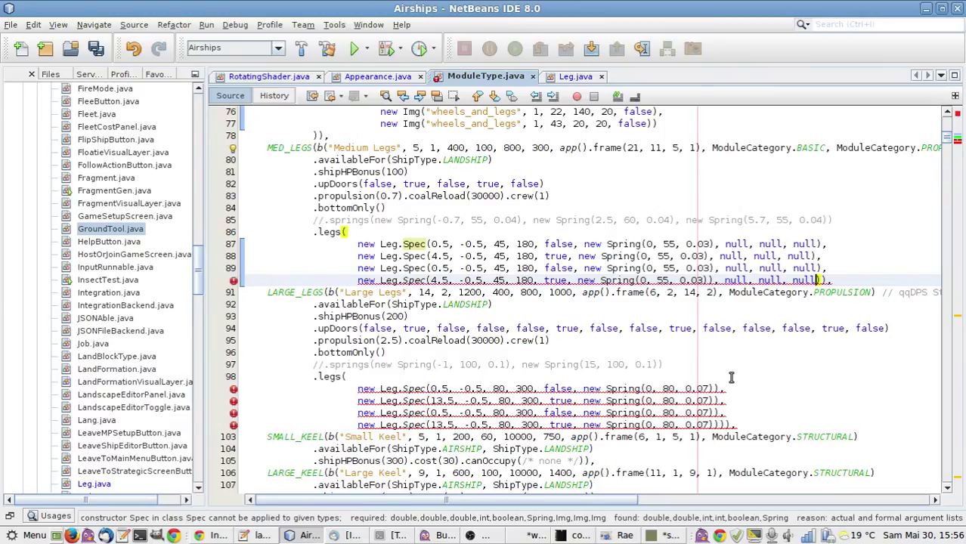
# Paste the same null image arguments into Large Legs lines 99–102.
pyautogui.click(722, 391)
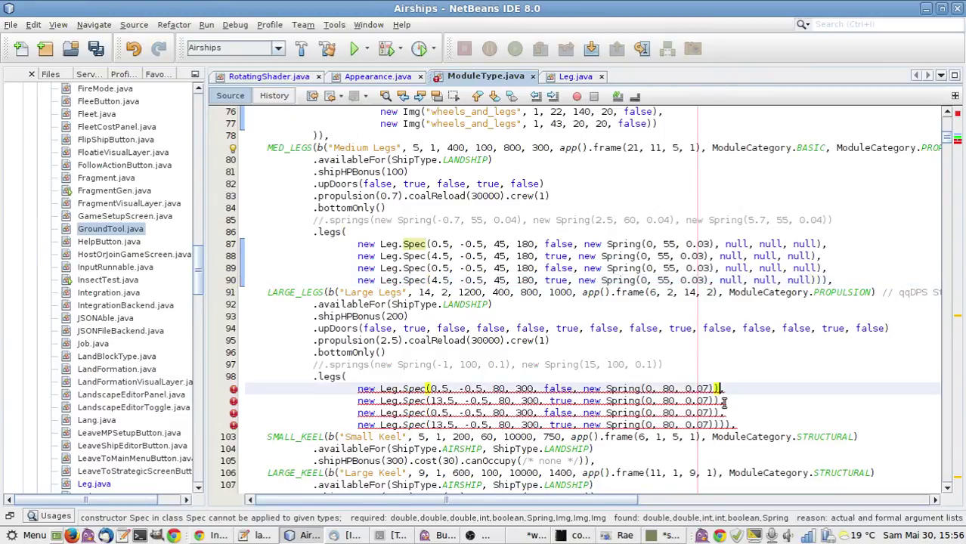
pyautogui.hotkey('ctrl', 'v')
pyautogui.click(714, 402)
pyautogui.hotkey('ctrl', 'v')
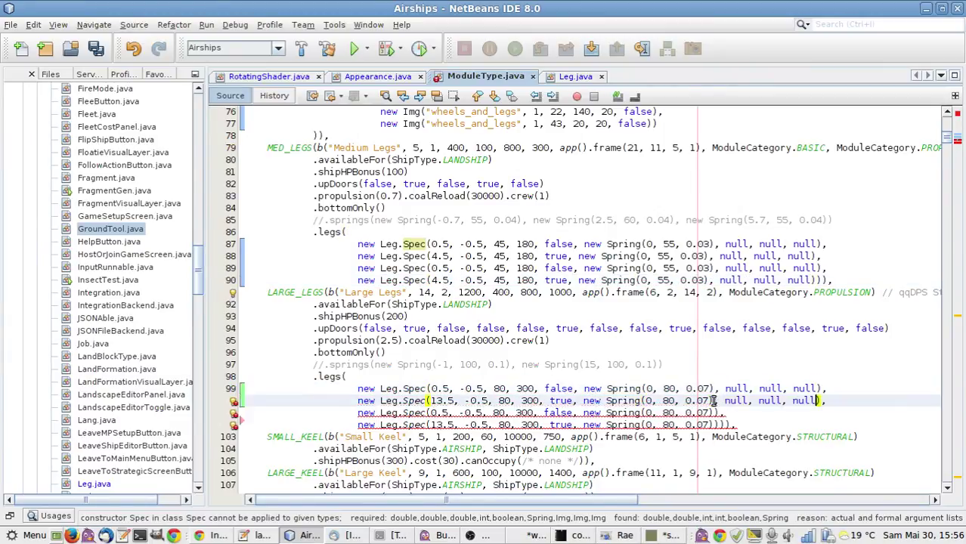
pyautogui.click(714, 414)
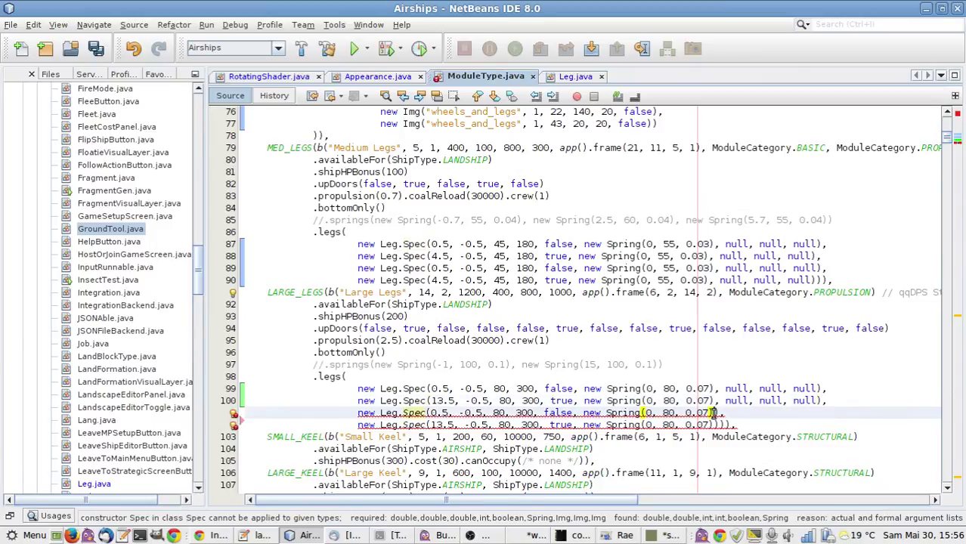
pyautogui.hotkey('ctrl', 'v')
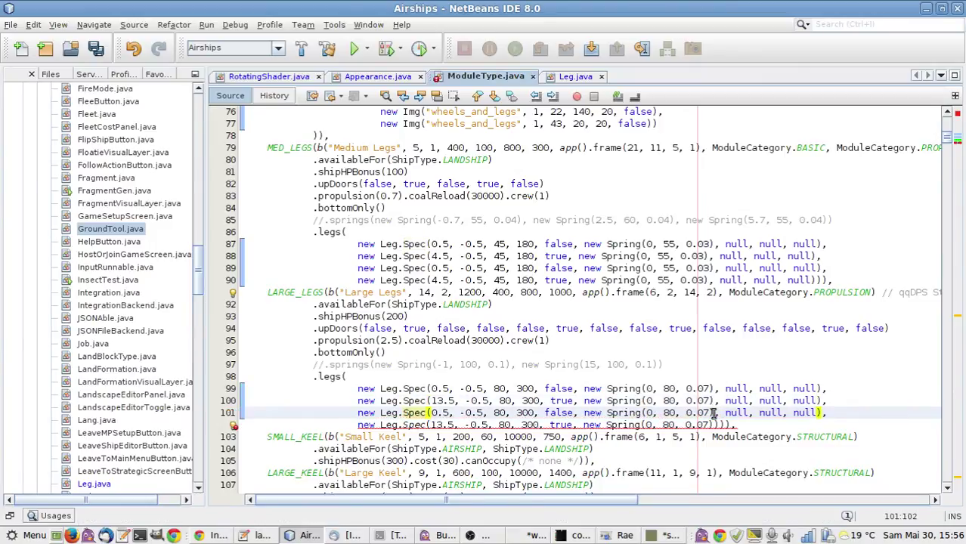
pyautogui.click(715, 426)
pyautogui.hotkey('ctrl', 'v')
# Save ModuleType.java and scroll through the SMALL, MED and LARGE leg specs to review them.
pyautogui.hotkey('ctrl', 's')
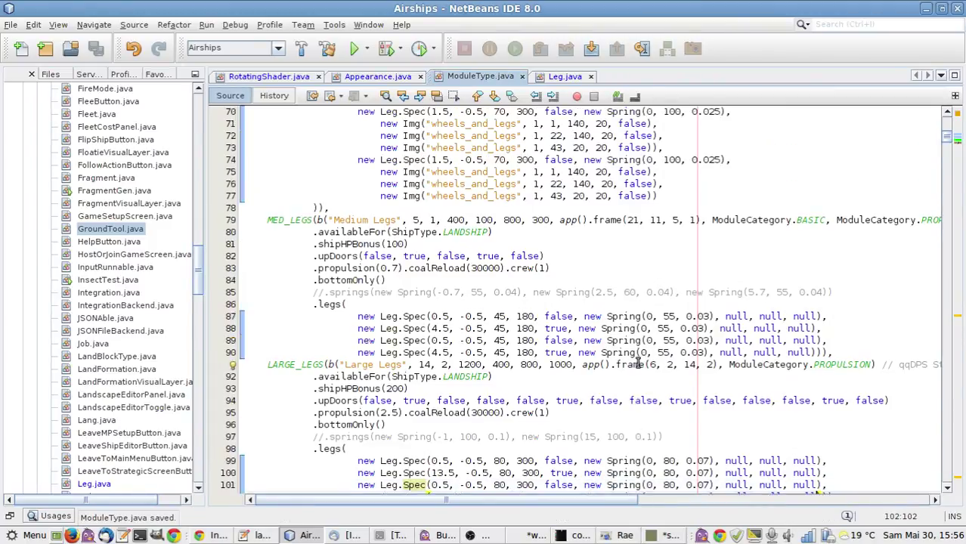
pyautogui.scroll(6, 639, 365)
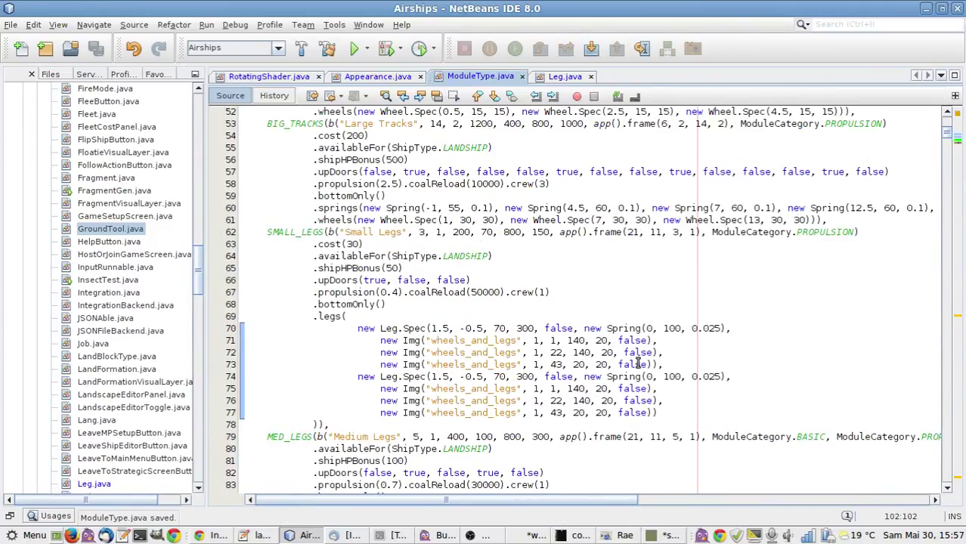
pyautogui.scroll(-3, 639, 364)
pyautogui.scroll(-4, 639, 365)
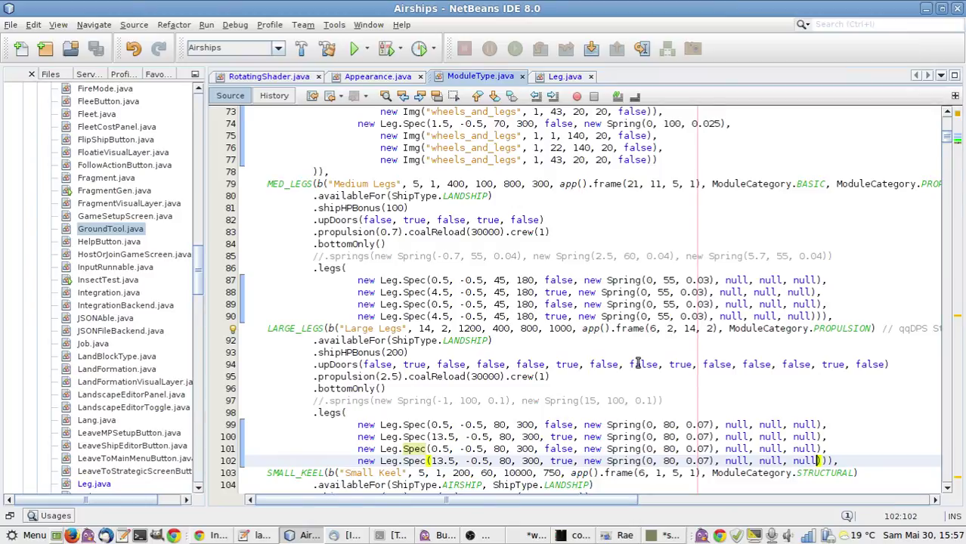
pyautogui.scroll(9, 637, 363)
pyautogui.scroll(15, 637, 363)
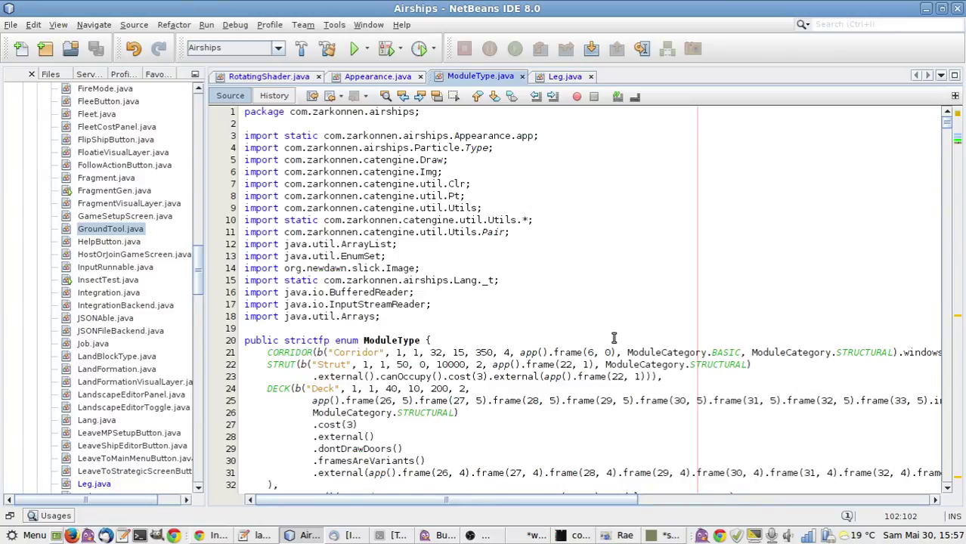
# Open ShipLayers via a 'shiplayers' type search and select the TracksAndLegs class name.
pyautogui.hotkey('ctrl', 'o')
pyautogui.write('s')
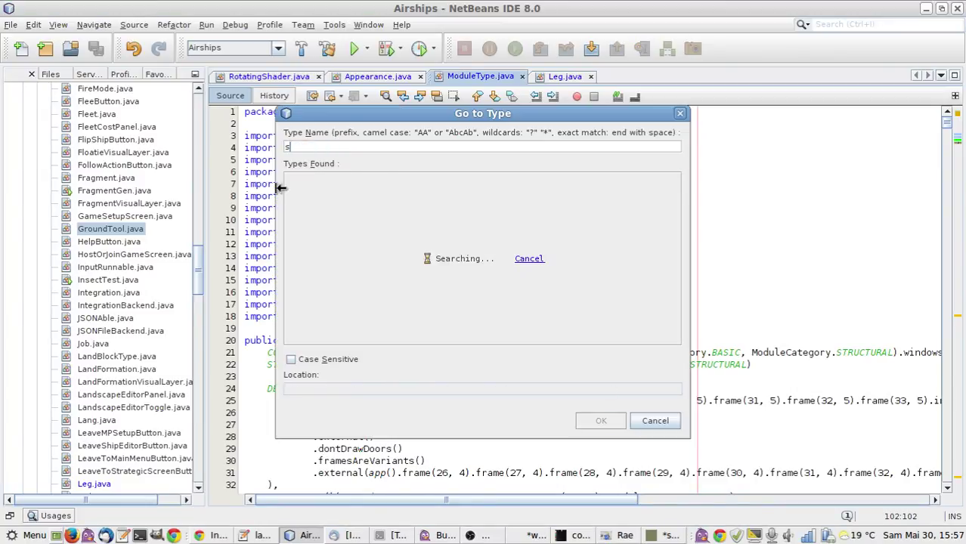
pyautogui.write('hiplayers')
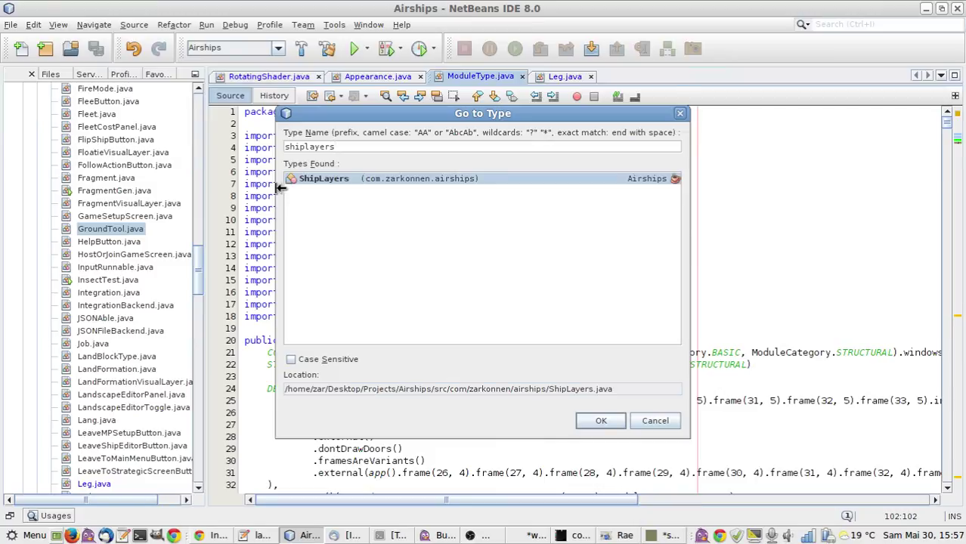
pyautogui.press('Return')
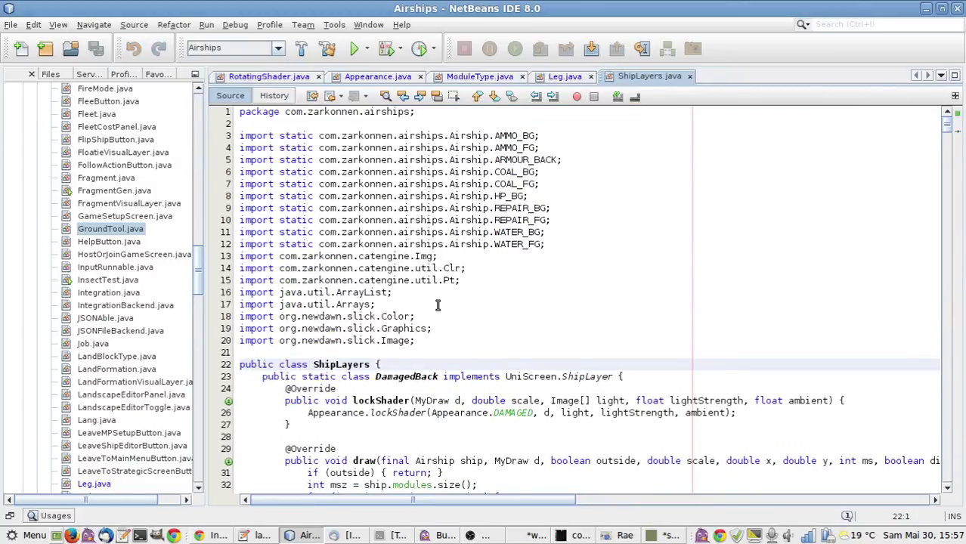
pyautogui.scroll(-1, 437, 304)
pyautogui.scroll(-2, 437, 305)
pyautogui.scroll(-1, 437, 305)
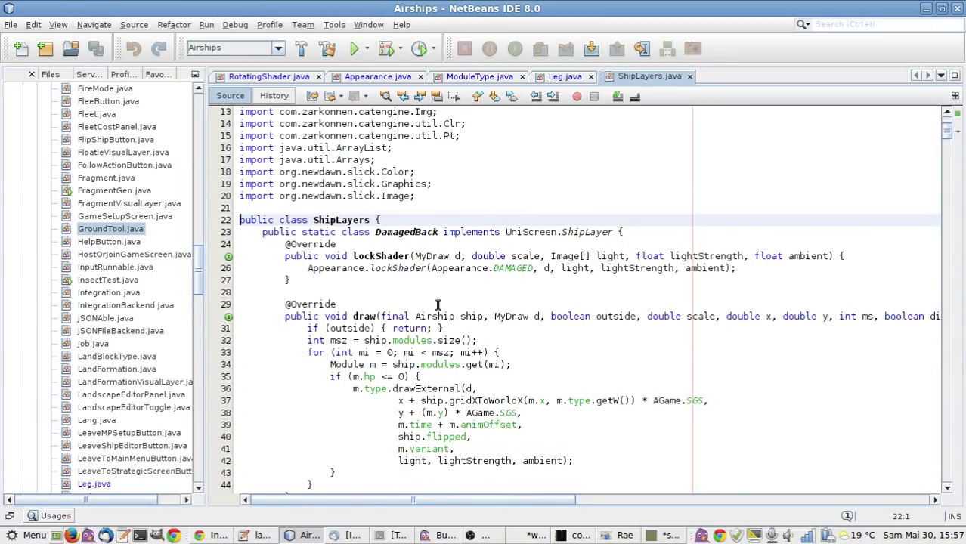
pyautogui.scroll(-8, 437, 305)
pyautogui.scroll(-20, 437, 305)
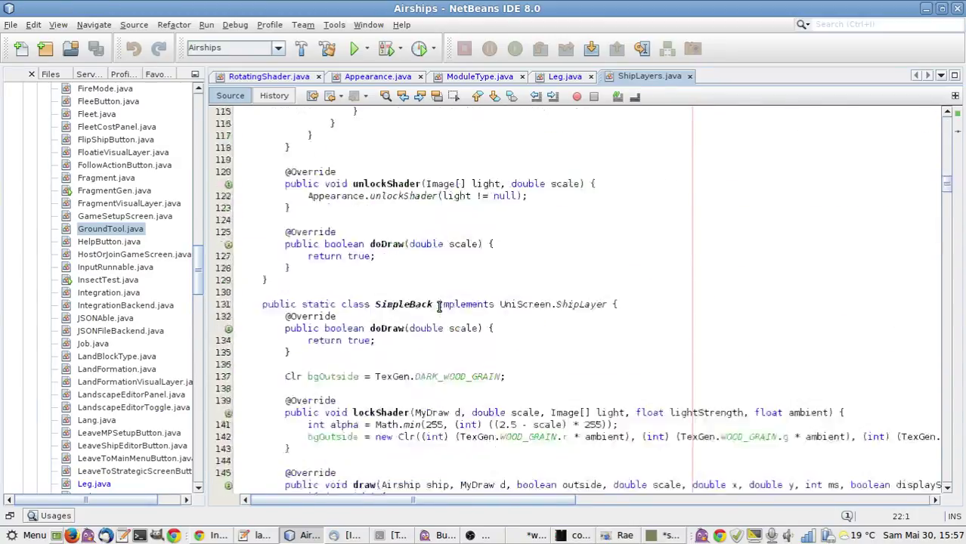
pyautogui.scroll(-20, 439, 306)
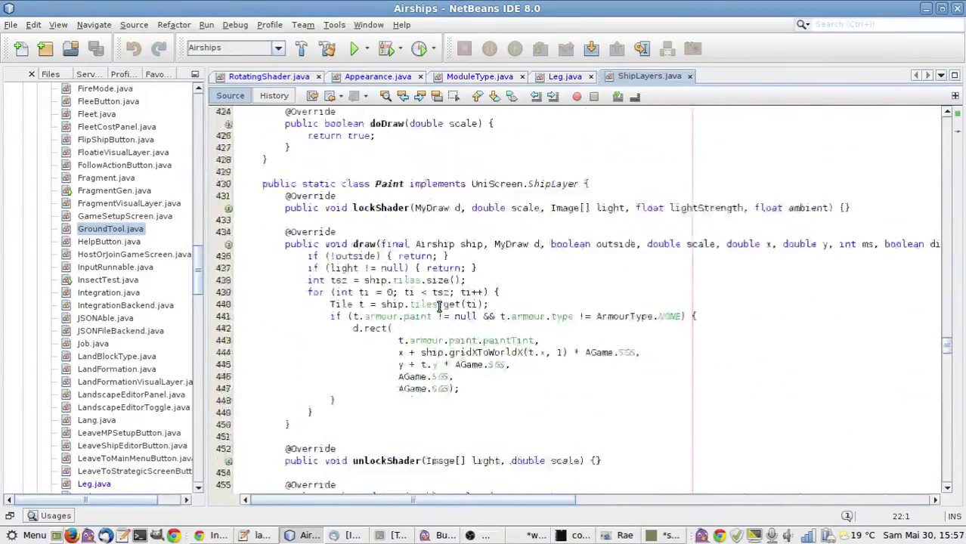
pyautogui.scroll(-3, 439, 305)
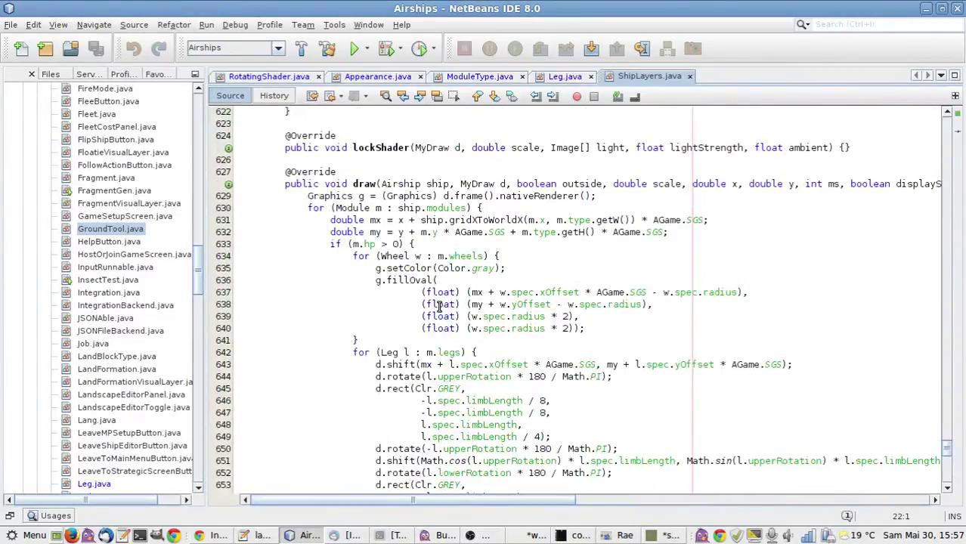
pyautogui.scroll(3, 439, 304)
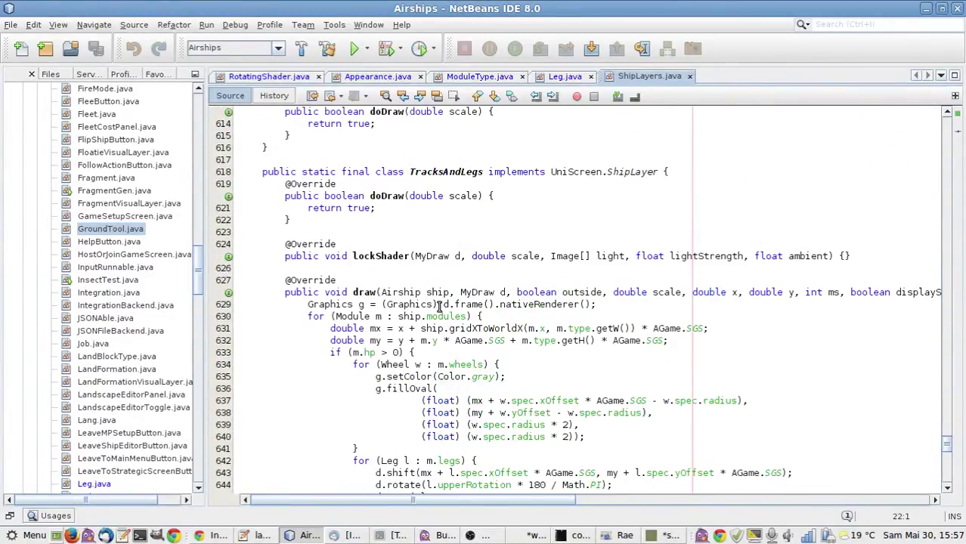
pyautogui.doubleClick(416, 173)
# Delete the old commented-out debug rectangle block after the legs loop and save ShipLayers.java.
pyautogui.press('Down')
pyautogui.press('Down')
pyautogui.press('Down')
pyautogui.press('Down')
pyautogui.press('Down')
pyautogui.press('Down')
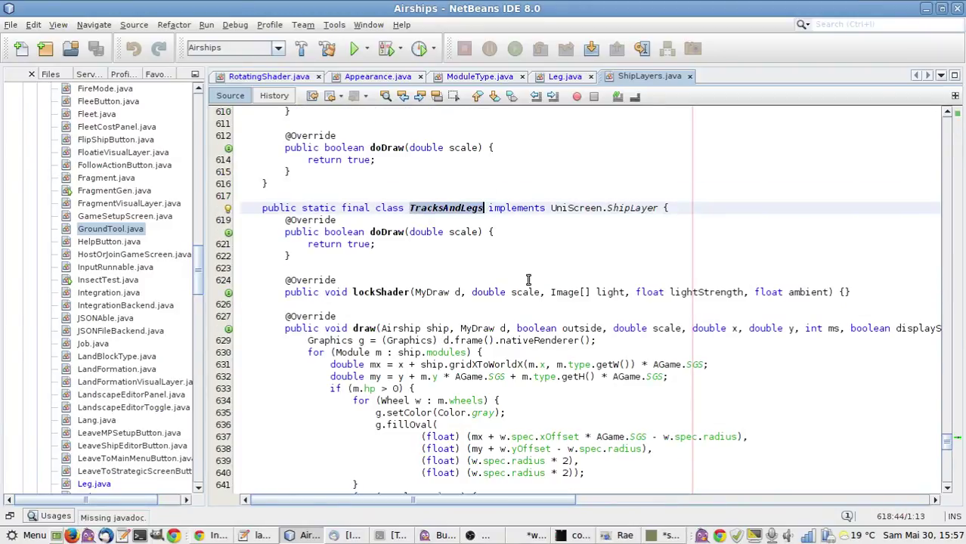
pyautogui.scroll(-1, 528, 280)
pyautogui.scroll(-5, 528, 280)
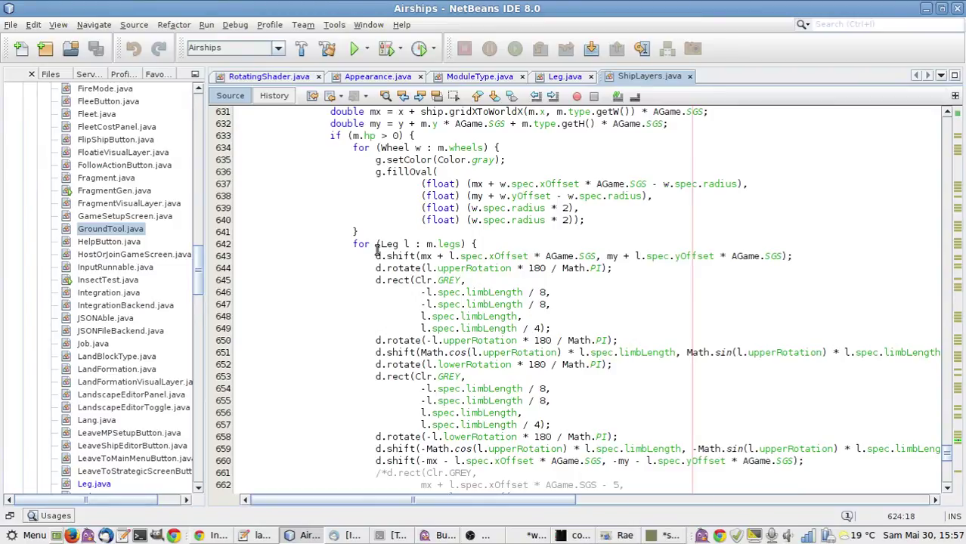
pyautogui.scroll(-3, 377, 244)
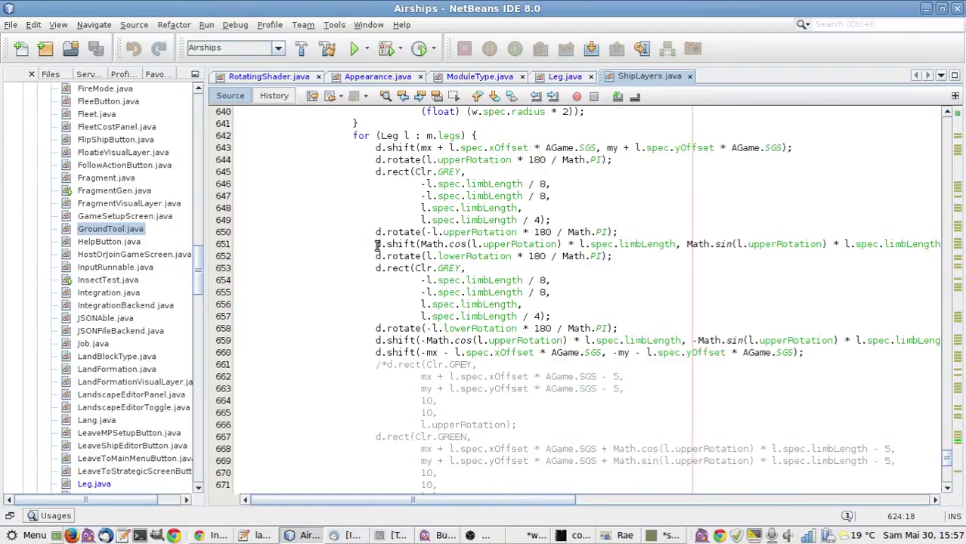
pyautogui.click(373, 365)
pyautogui.scroll(-1, 439, 412)
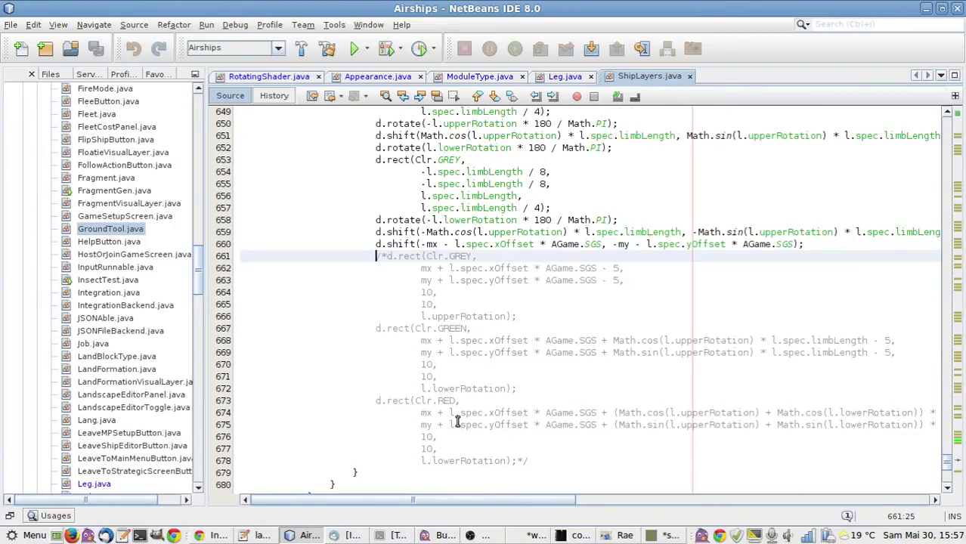
pyautogui.keyDown('shift'); pyautogui.click(558, 459); pyautogui.keyUp('shift')
pyautogui.press('Delete')
pyautogui.press('BackSpace')
pyautogui.press('BackSpace')
pyautogui.press('BackSpace')
pyautogui.press('BackSpace')
pyautogui.press('BackSpace')
pyautogui.press('BackSpace')
pyautogui.press('BackSpace')
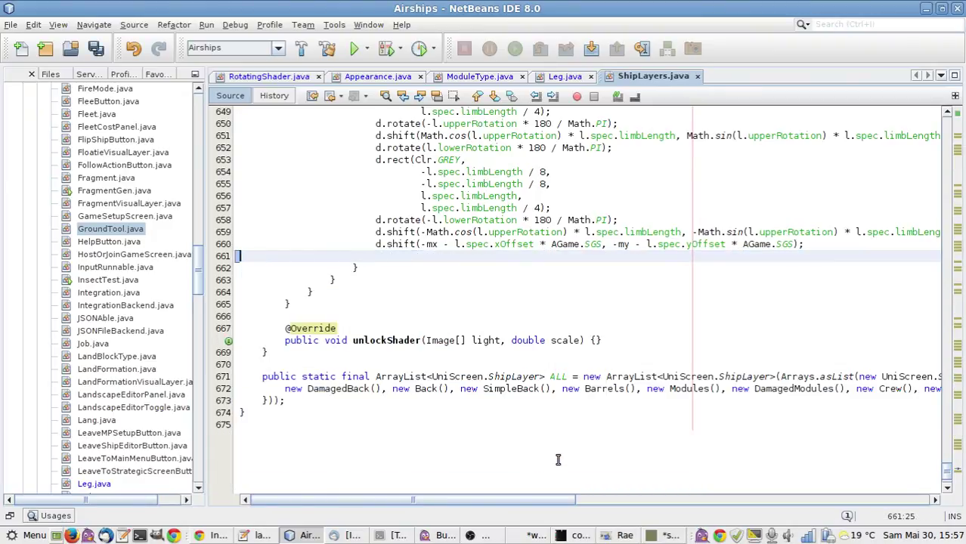
pyautogui.scroll(3, 534, 386)
pyautogui.scroll(3, 534, 385)
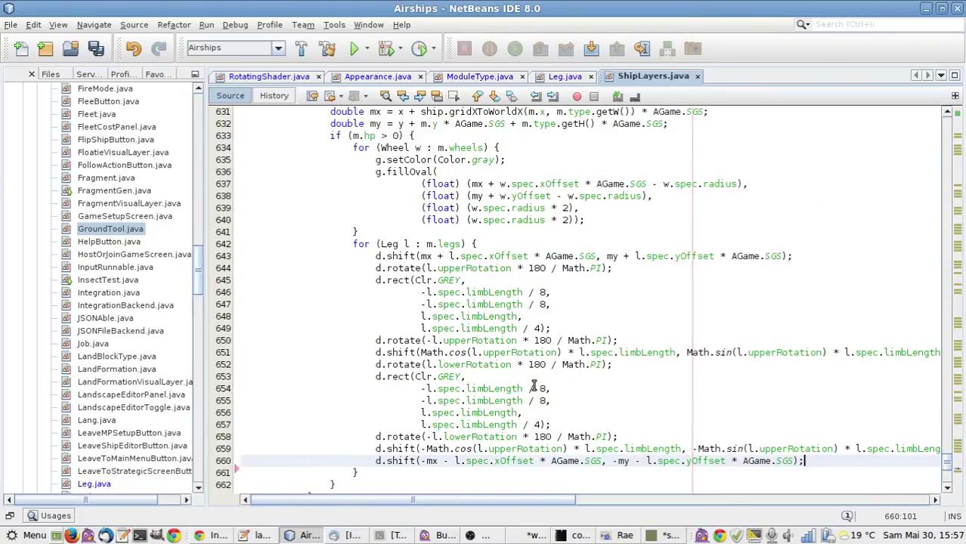
pyautogui.scroll(-2, 533, 387)
pyautogui.hotkey('ctrl', 's')
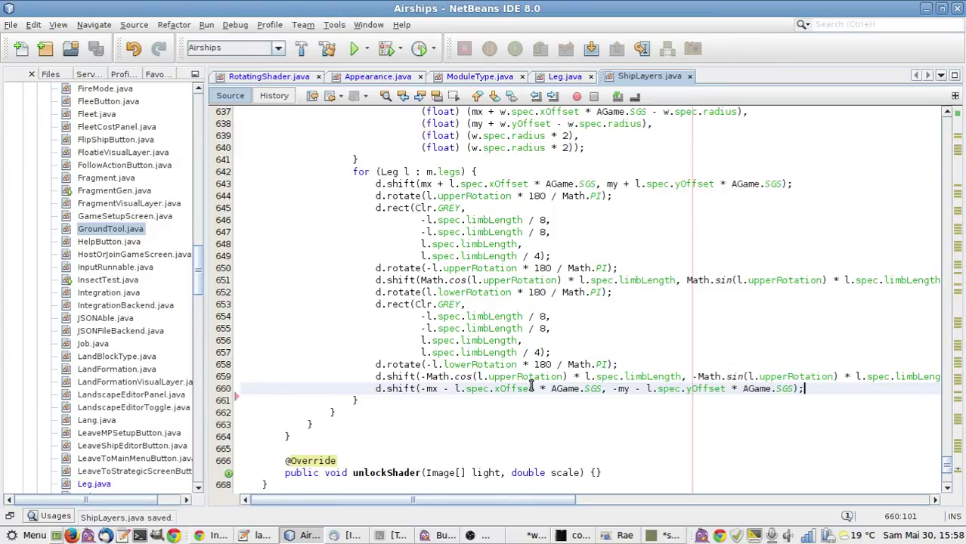
# Wrap the leg-drawing lines in /* */, add a blank line at the loop start, and save.
pyautogui.click(376, 184)
pyautogui.write('/*')
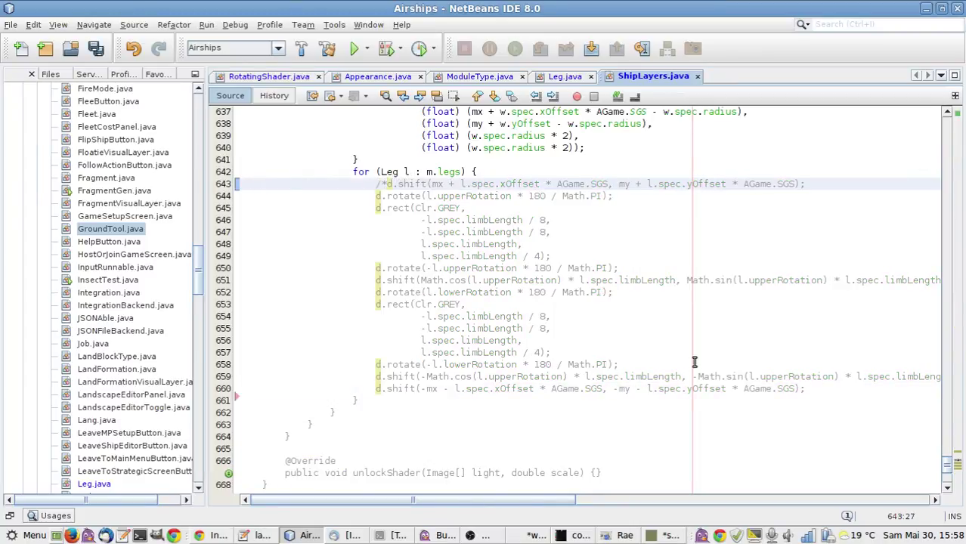
pyautogui.click(826, 393)
pyautogui.write('*/')
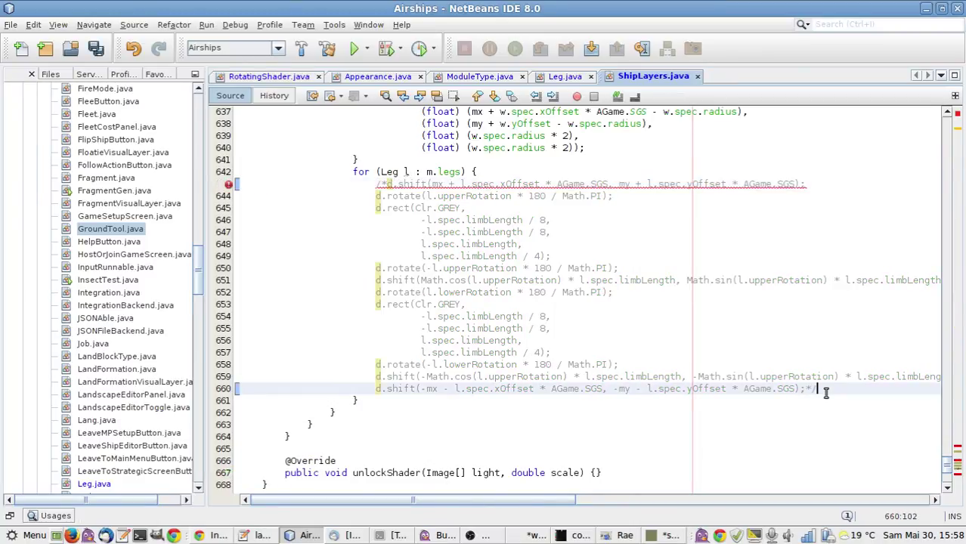
pyautogui.click(561, 168)
pyautogui.press('Return')
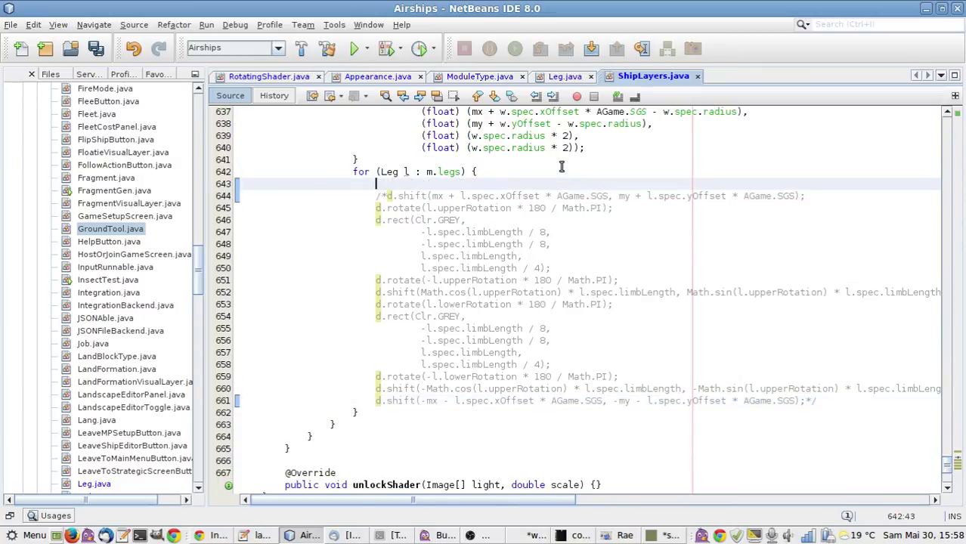
pyautogui.hotkey('ctrl', 's')
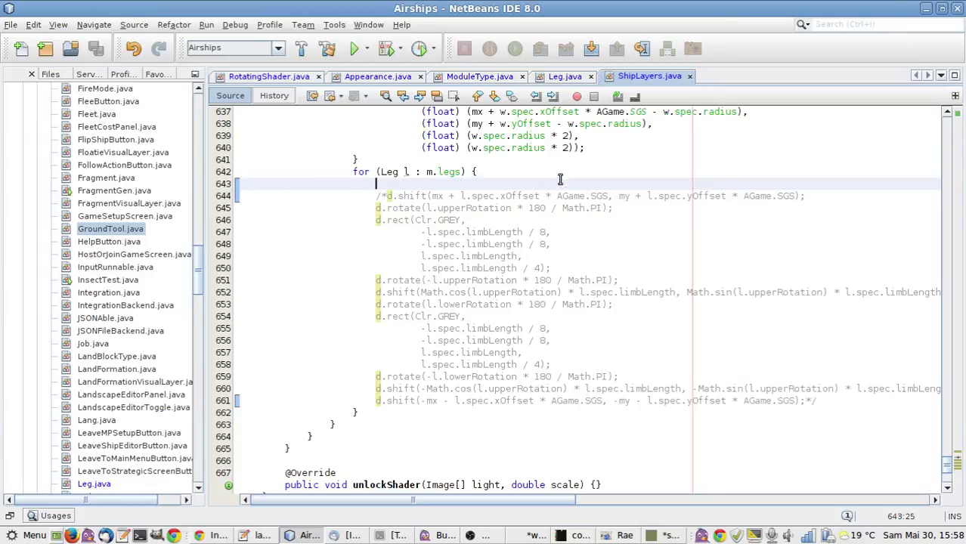
pyautogui.scroll(2, 581, 245)
pyautogui.scroll(-2, 581, 244)
pyautogui.scroll(1, 582, 244)
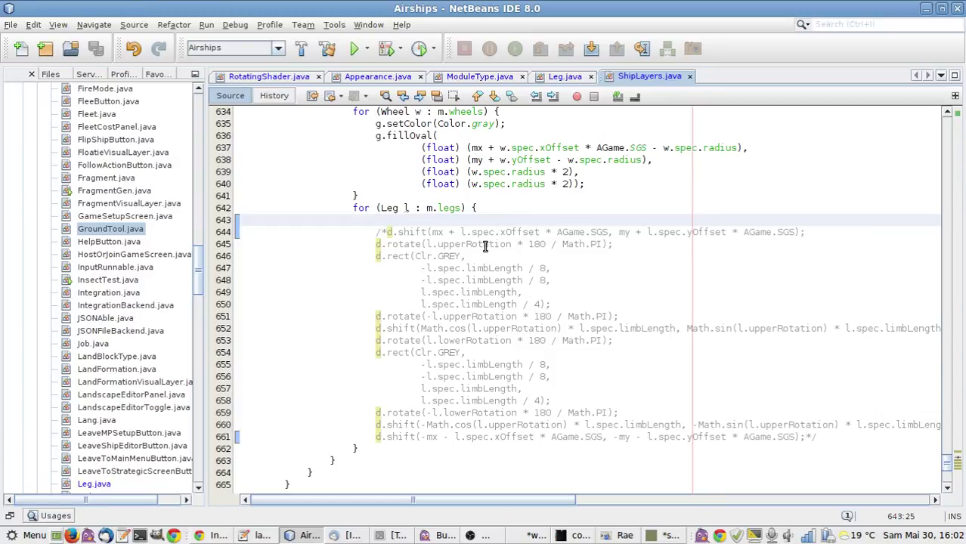
# Undo a stray new line in lockShader and move to the empty line in the legs loop.
pyautogui.scroll(5, 486, 247)
pyautogui.scroll(3, 486, 247)
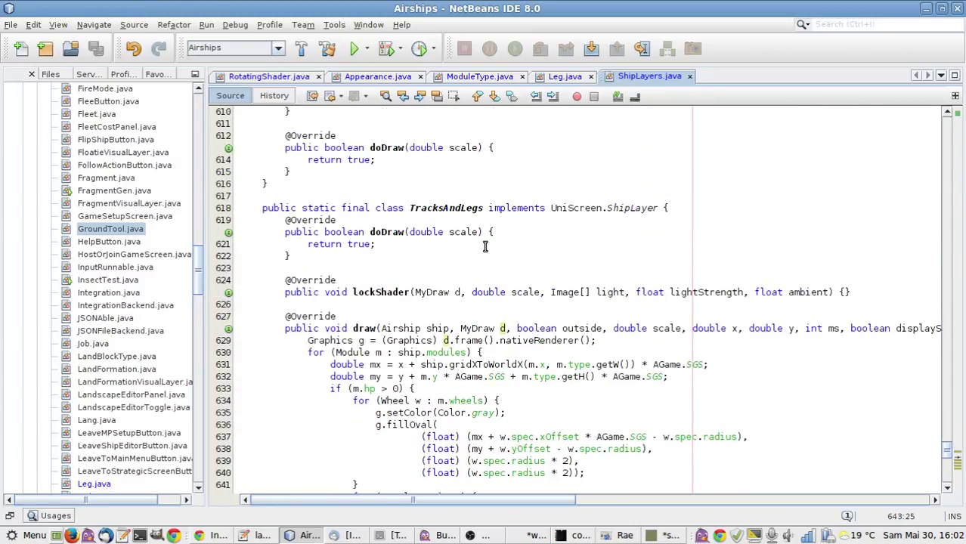
pyautogui.click(844, 292)
pyautogui.press('Return')
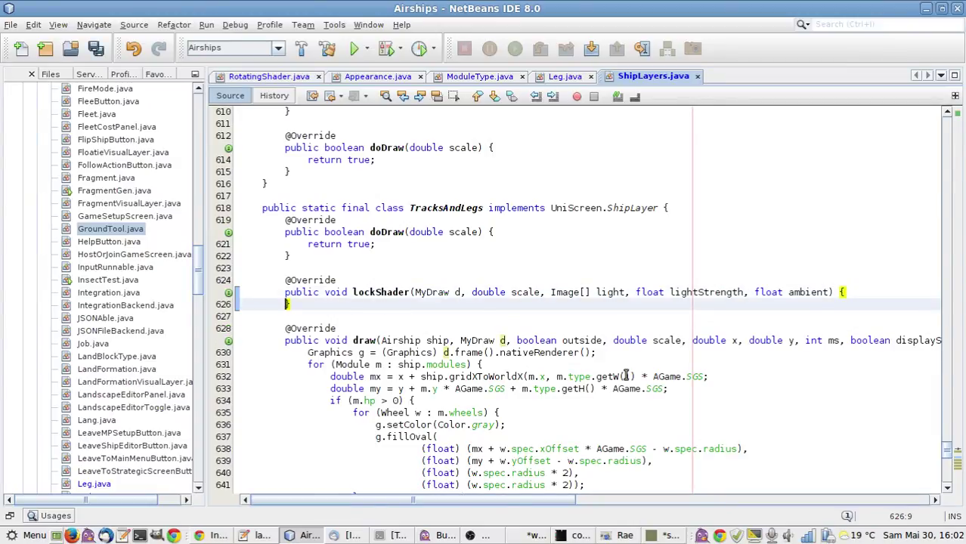
pyautogui.hotkey('ctrl', 'z')
pyautogui.scroll(-3, 625, 373)
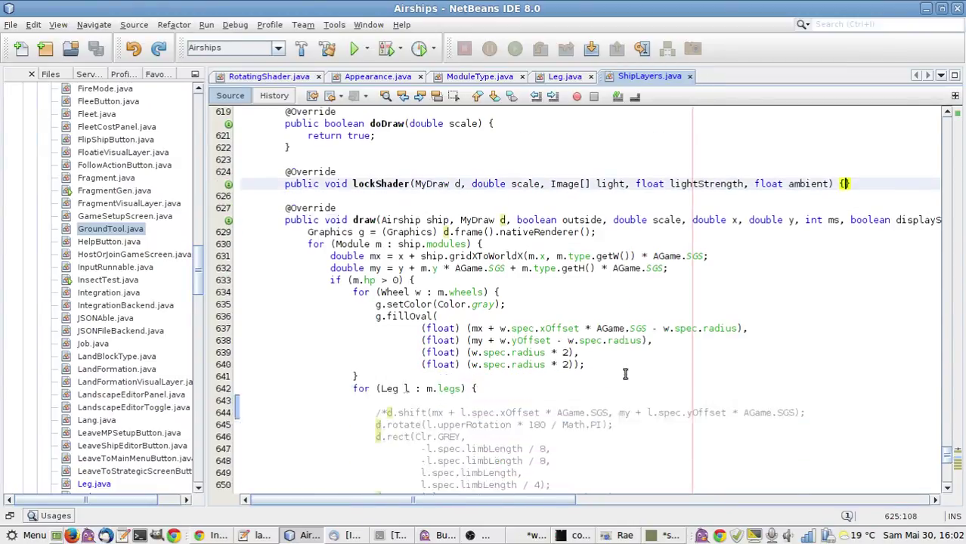
pyautogui.scroll(-2, 626, 373)
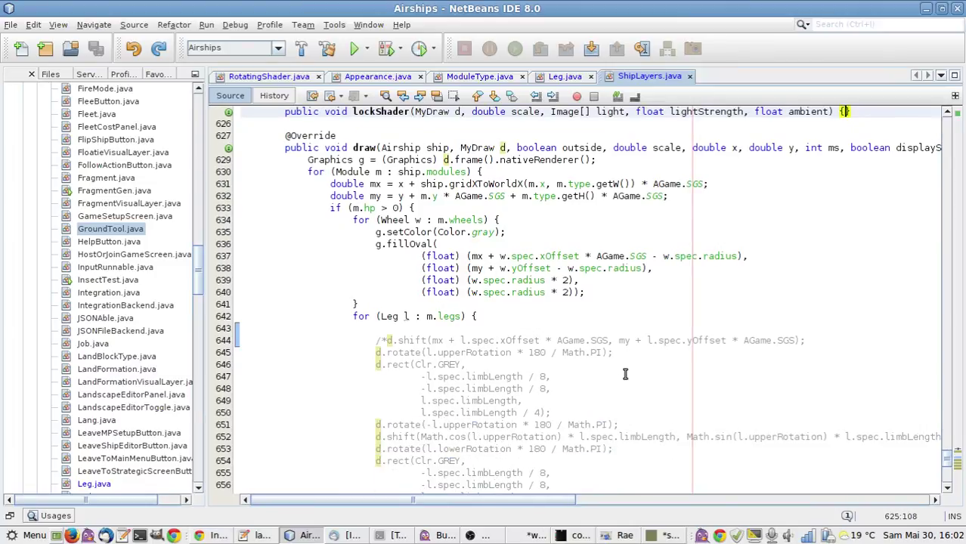
pyautogui.click(534, 323)
pyautogui.scroll(-4, 534, 325)
pyautogui.scroll(3, 539, 333)
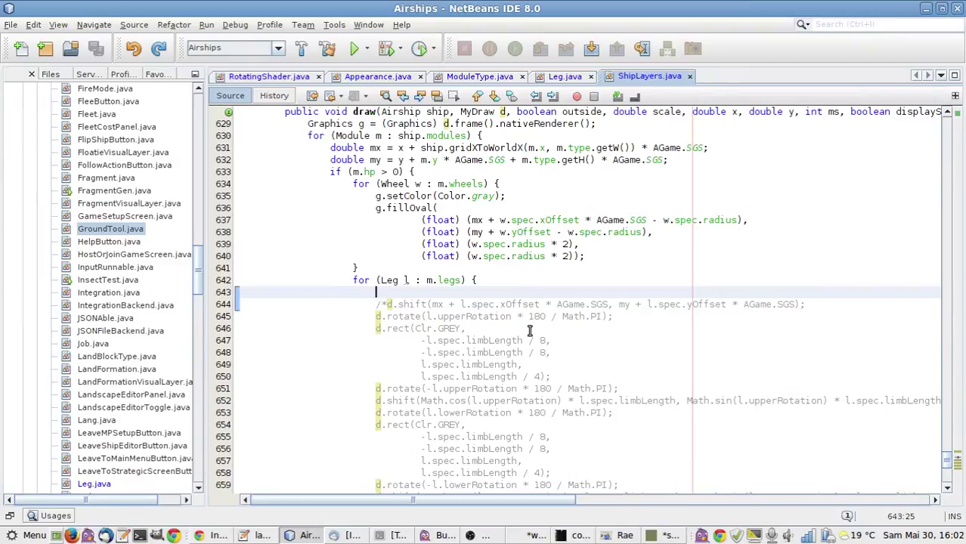
# Insert a RotatingShader.draw call, using the sheet-based overload, with placeholder arguments.
pyautogui.write('R')
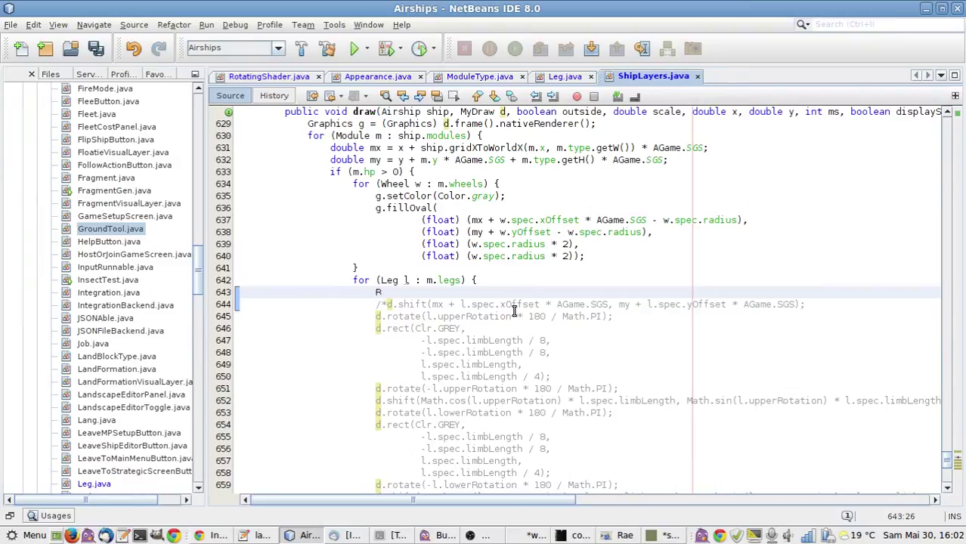
pyautogui.write('otatingshader')
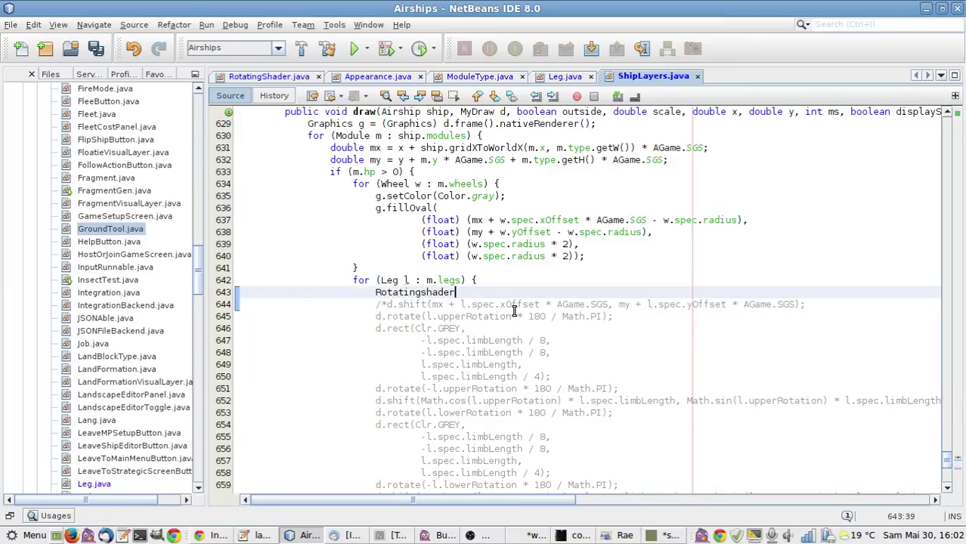
pyautogui.press('BackSpace')
pyautogui.press('BackSpace')
pyautogui.press('BackSpace')
pyautogui.press('BackSpace')
pyautogui.press('BackSpace')
pyautogui.press('BackSpace')
pyautogui.press('BackSpace')
pyautogui.hotkey('ctrl', 'space')
pyautogui.press('Return')
pyautogui.write('.')
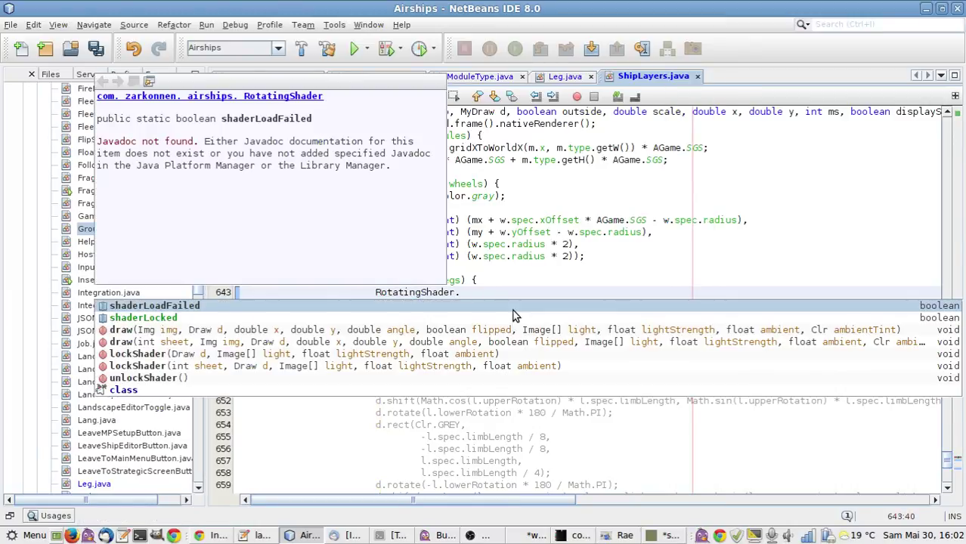
pyautogui.press('Down')
pyautogui.press('Down')
pyautogui.press('Down')
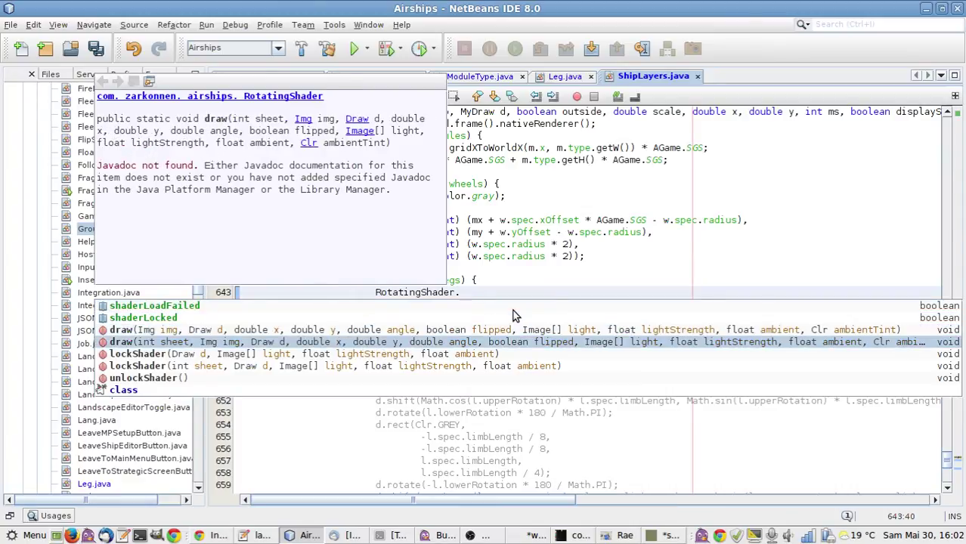
pyautogui.press('Return')
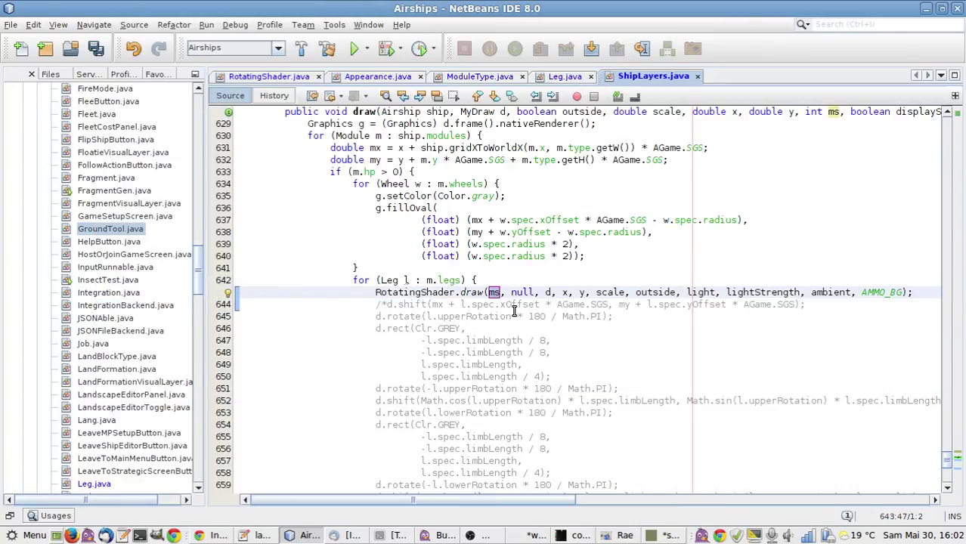
# Set the draw call's sheet argument to Appearance.WHEELS_AND_LEGS.
pyautogui.write('App')
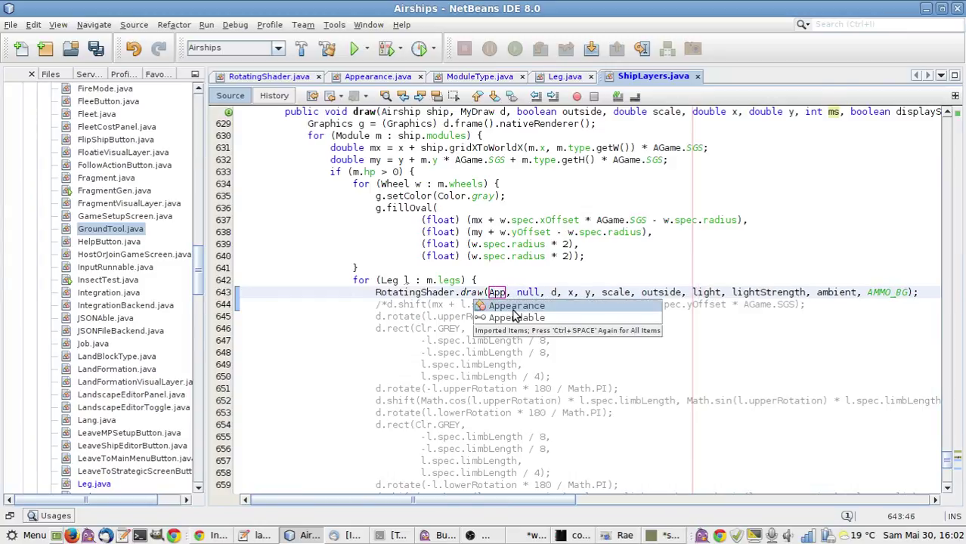
pyautogui.press('Return')
pyautogui.write('.')
pyautogui.press('Down')
pyautogui.press('Down')
pyautogui.press('Down')
pyautogui.press('Down')
pyautogui.press('Return')
pyautogui.press('Tab')
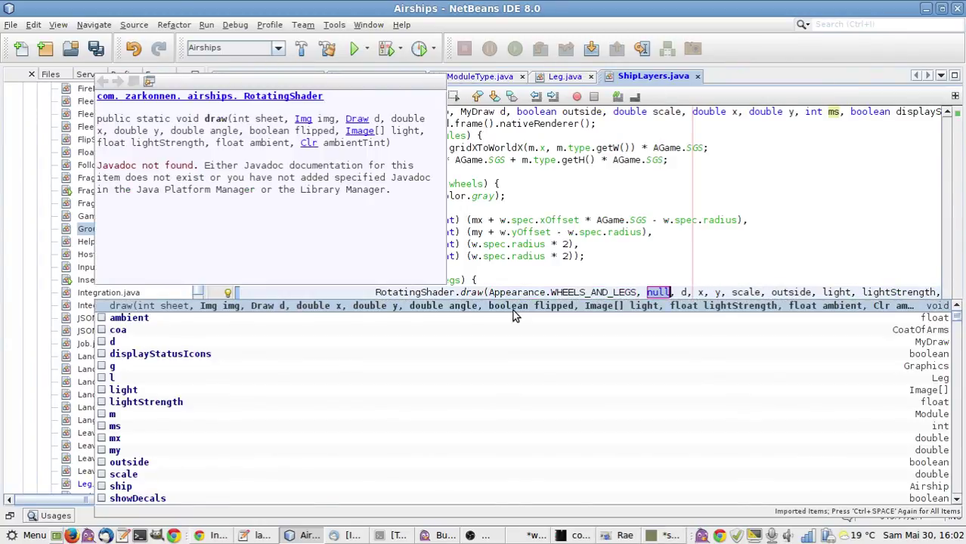
pyautogui.press('Escape')
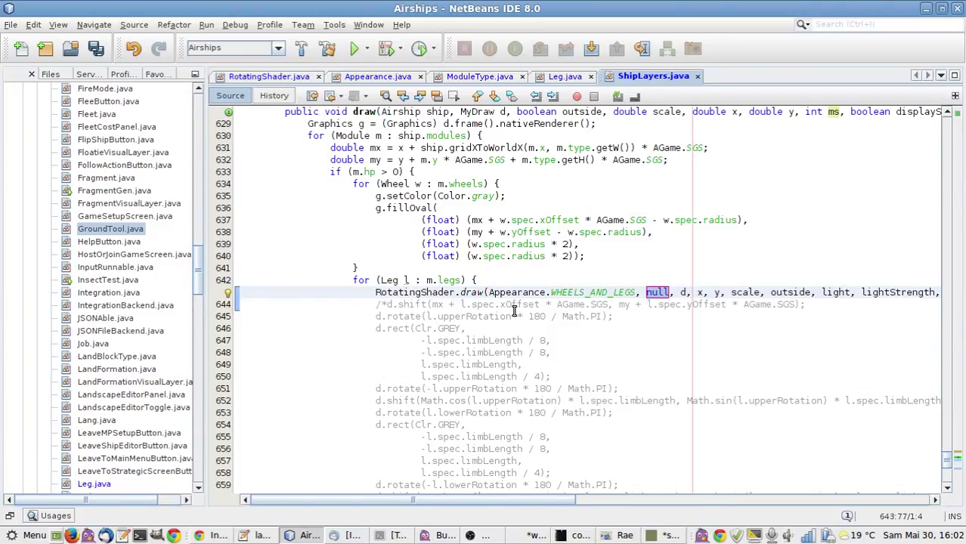
# Set the image argument to l.spec.upperLeg, keeping d and x as the next arguments.
pyautogui.write('l.spec.')
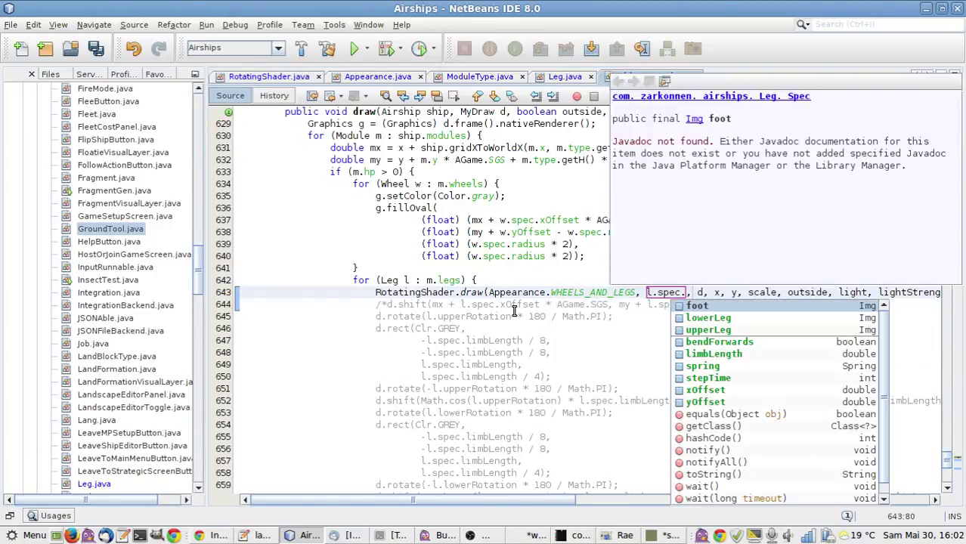
pyautogui.press('Down')
pyautogui.press('Down')
pyautogui.press('Return')
pyautogui.press('Tab')
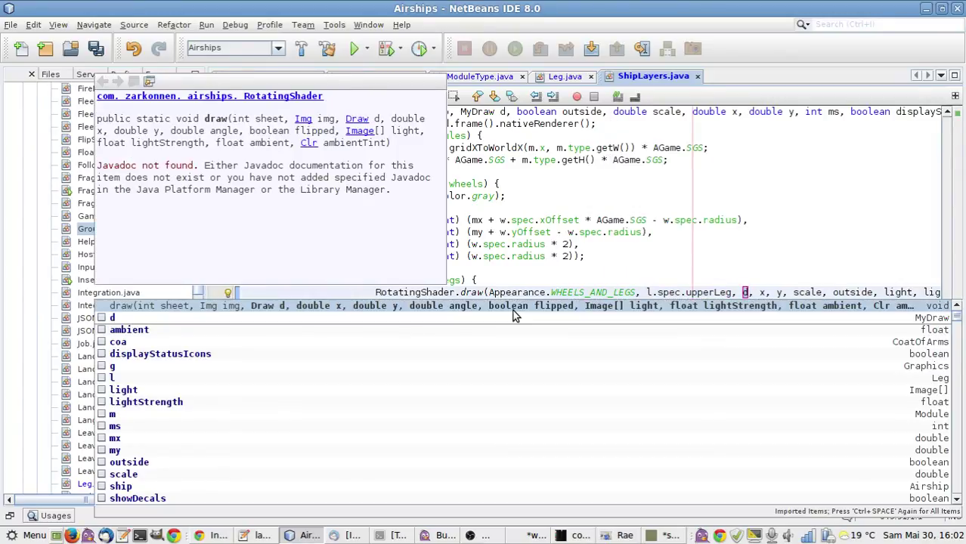
pyautogui.press('Escape')
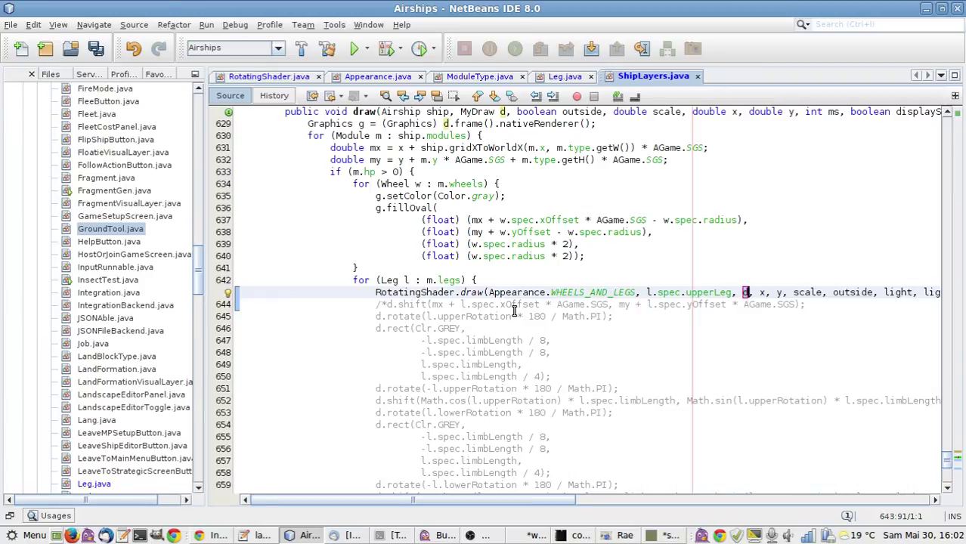
pyautogui.press('Tab')
pyautogui.press('Tab')
pyautogui.press('Tab')
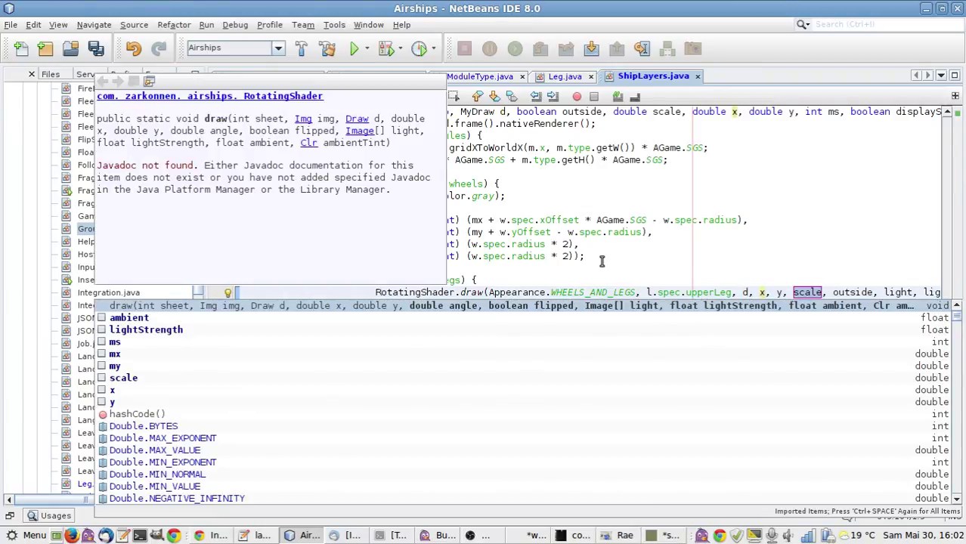
pyautogui.press('Escape')
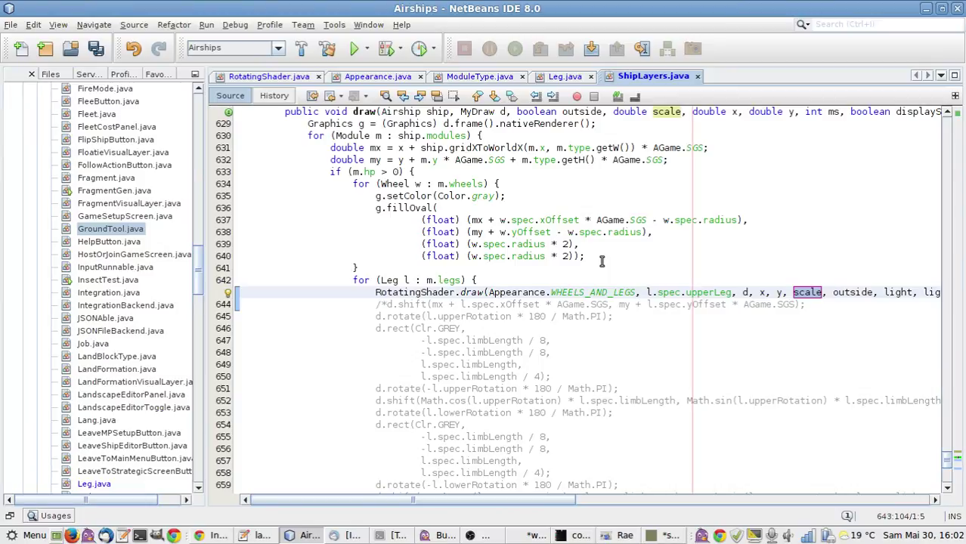
# Fill in l.upperRotation as the angle and false for flipped, keeping light and the remaining arguments.
pyautogui.write('l.up')
pyautogui.press('Return')
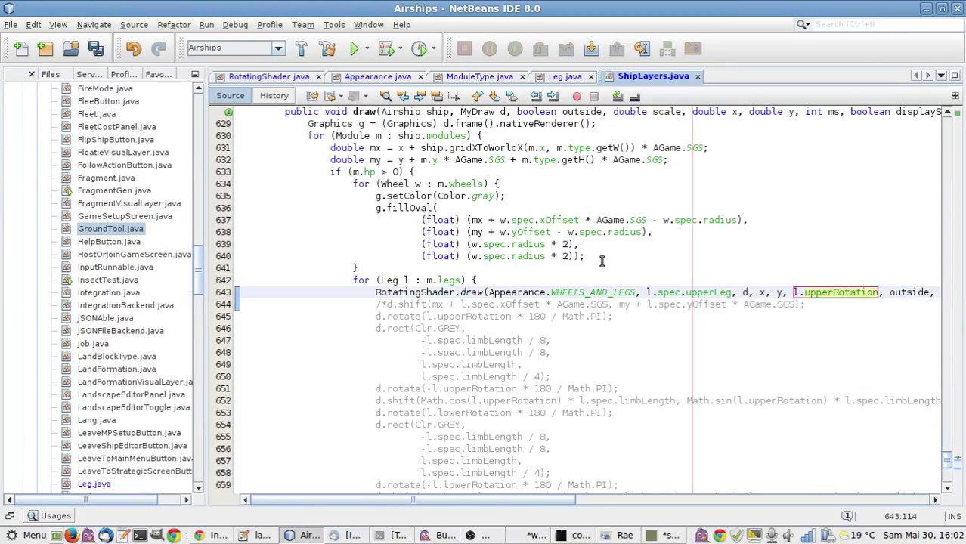
pyautogui.press('Tab')
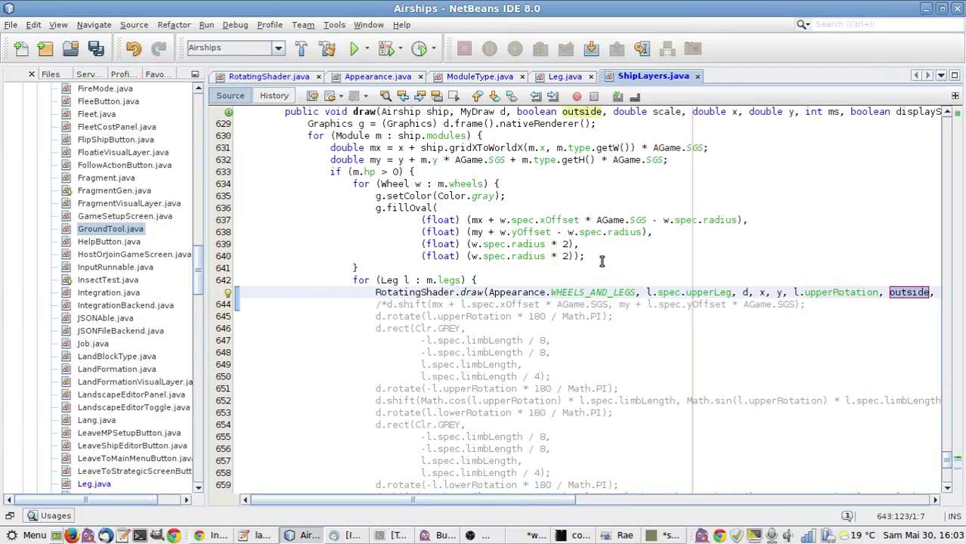
pyautogui.hotkey('ctrl', 'space')
pyautogui.press('Escape')
pyautogui.write('false')
pyautogui.press('Tab')
pyautogui.hotkey('ctrl', 'space')
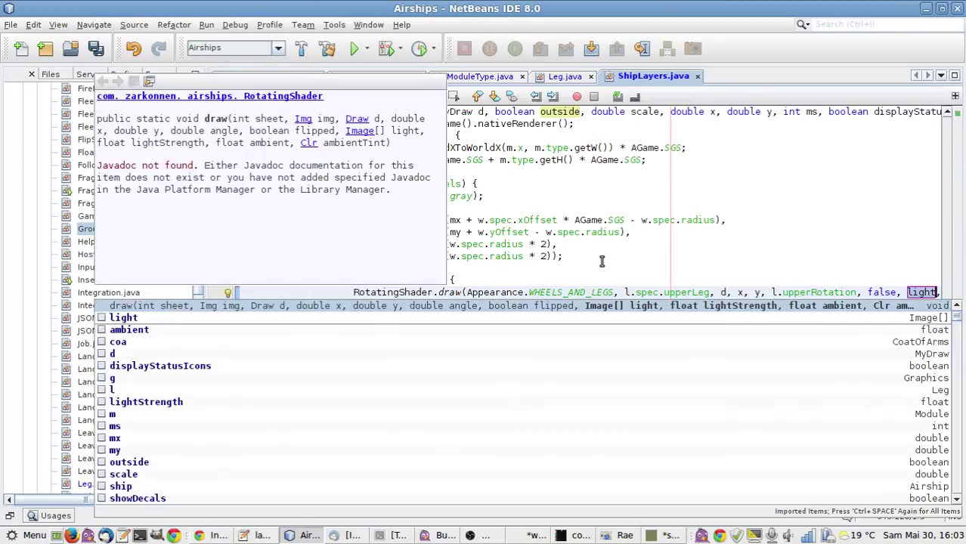
pyautogui.press('Escape')
pyautogui.press('Tab')
pyautogui.press('Tab')
pyautogui.press('Tab')
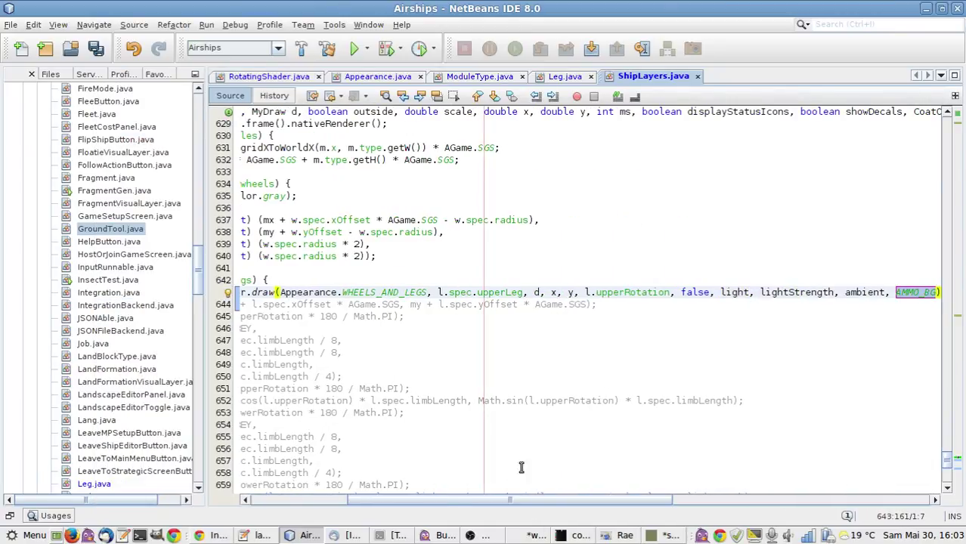
# Open a blank line below the Graphics g declaration on line 629 and save ShipLayers.java.
pyautogui.moveTo(449, 503); pyautogui.dragTo(341, 503)
pyautogui.scroll(1, 434, 436)
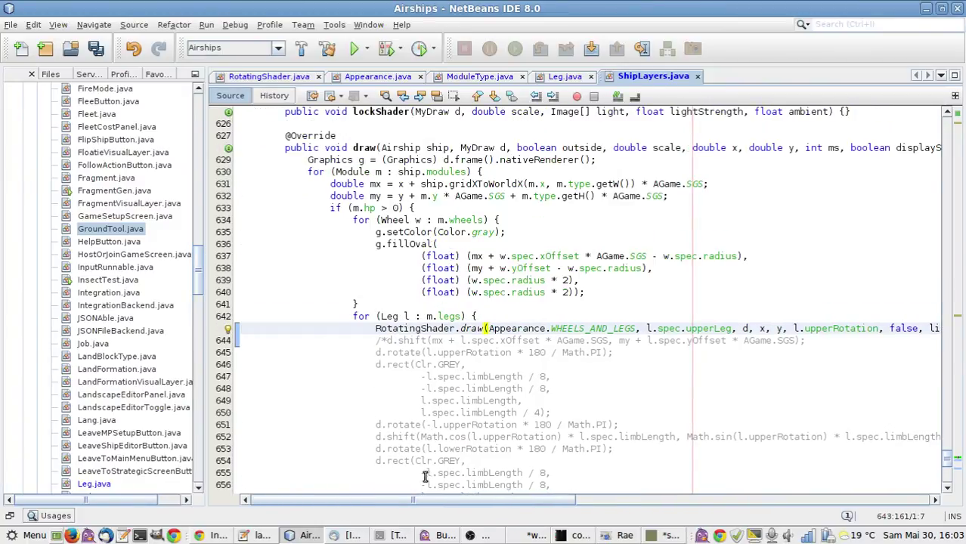
pyautogui.moveTo(413, 500); pyautogui.dragTo(657, 484)
pyautogui.hscroll(6, 657, 484)
pyautogui.hscroll(-8, 759, 462)
pyautogui.hscroll(-10, 628, 468)
pyautogui.scroll(1, 464, 362)
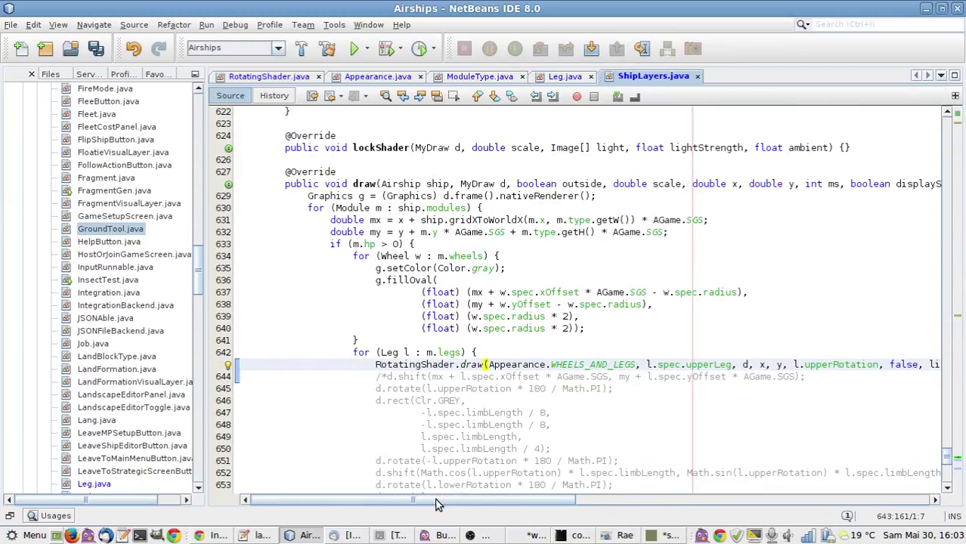
pyautogui.moveTo(436, 505); pyautogui.dragTo(337, 508)
pyautogui.click(638, 195)
pyautogui.press('Return')
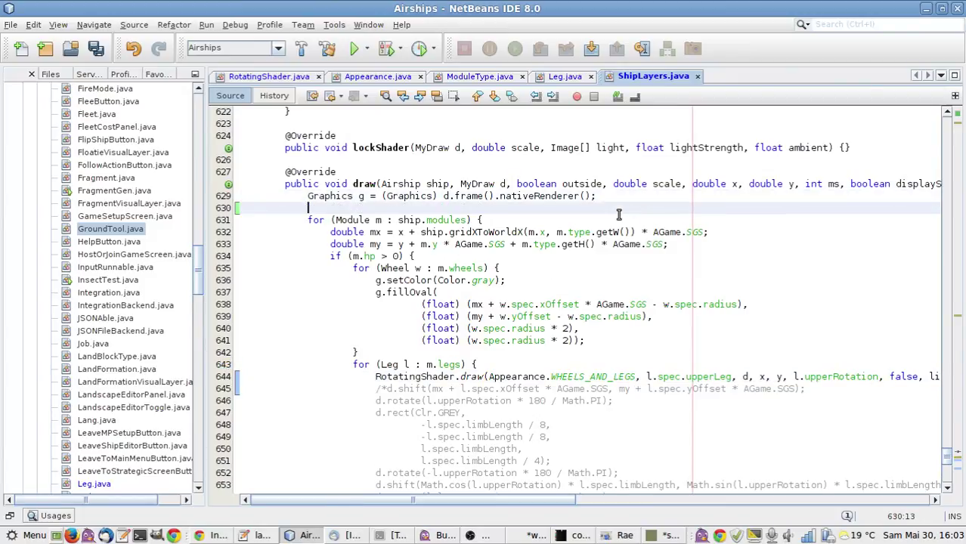
pyautogui.hotkey('ctrl', 's')
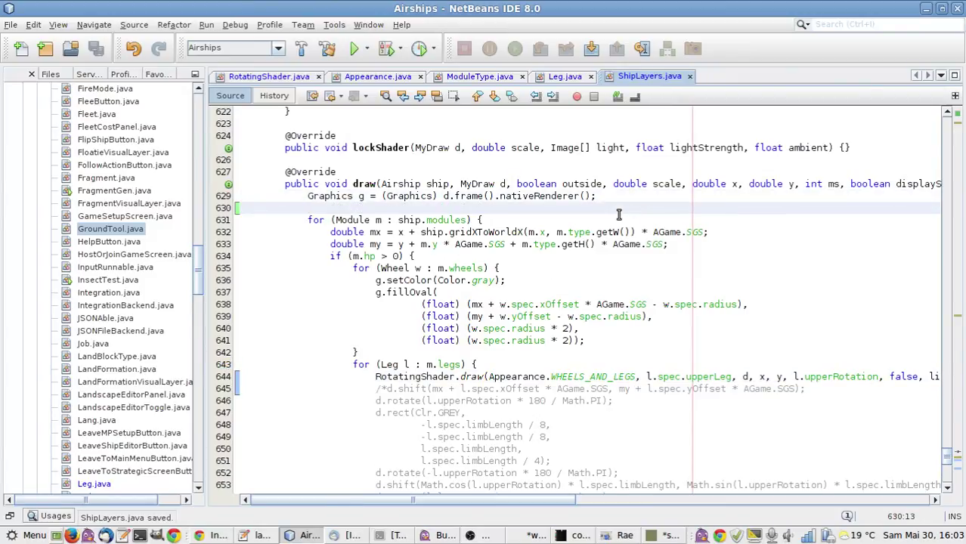
pyautogui.scroll(10, 618, 215)
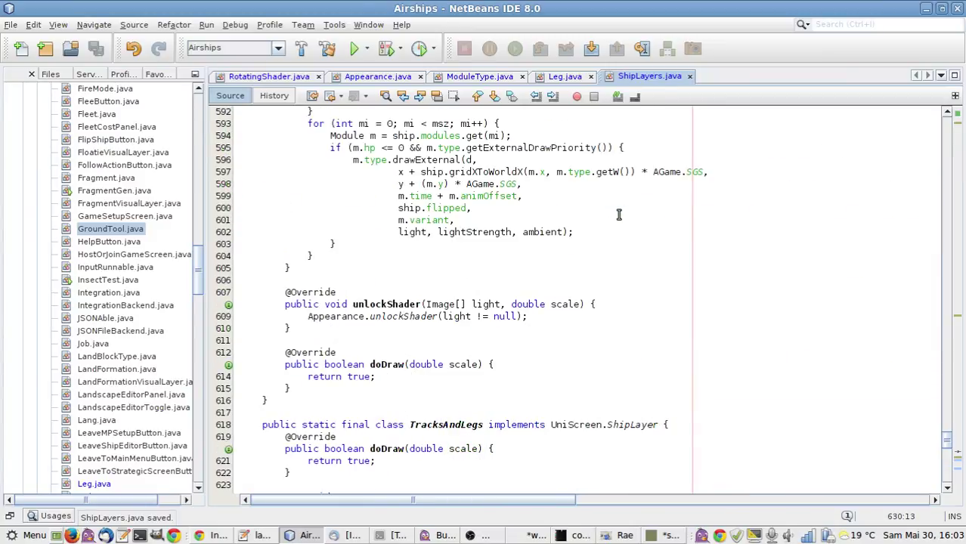
pyautogui.scroll(8, 618, 214)
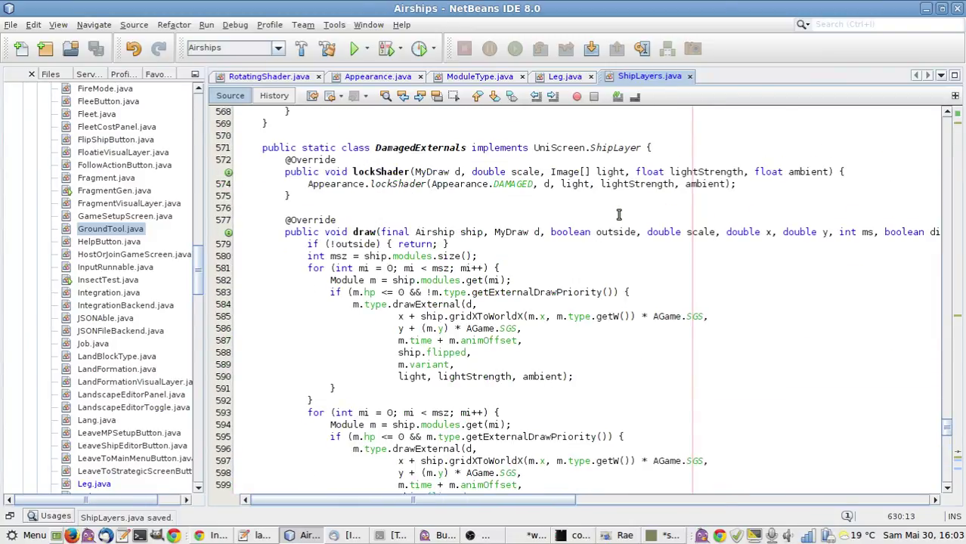
pyautogui.scroll(-12, 618, 215)
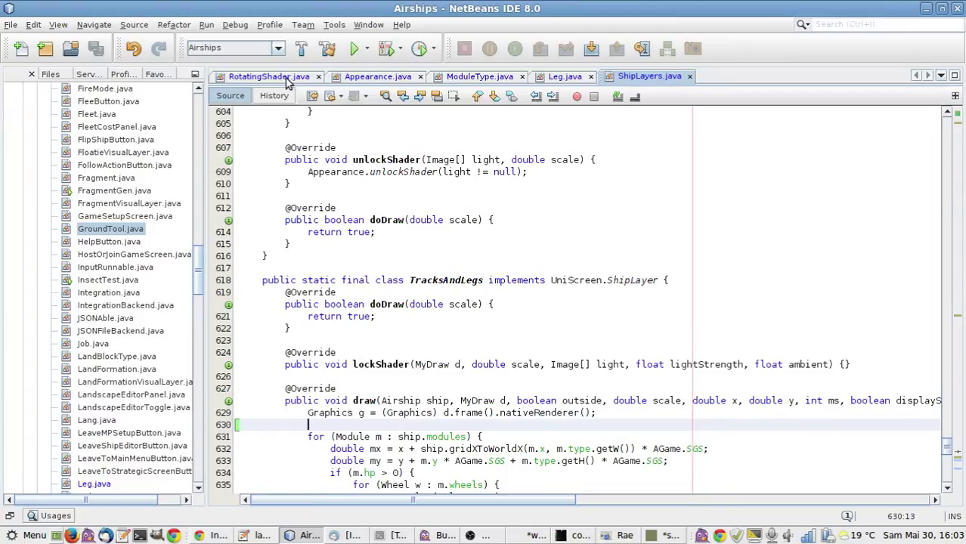
# Search RotatingShader.java for the ambientTint occurrences.
pyautogui.click(286, 79)
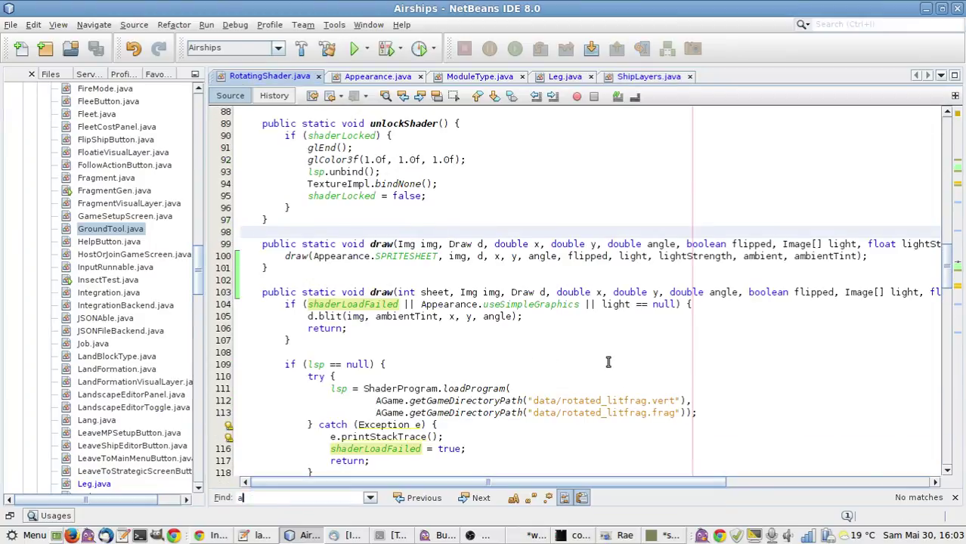
pyautogui.write('bientti')
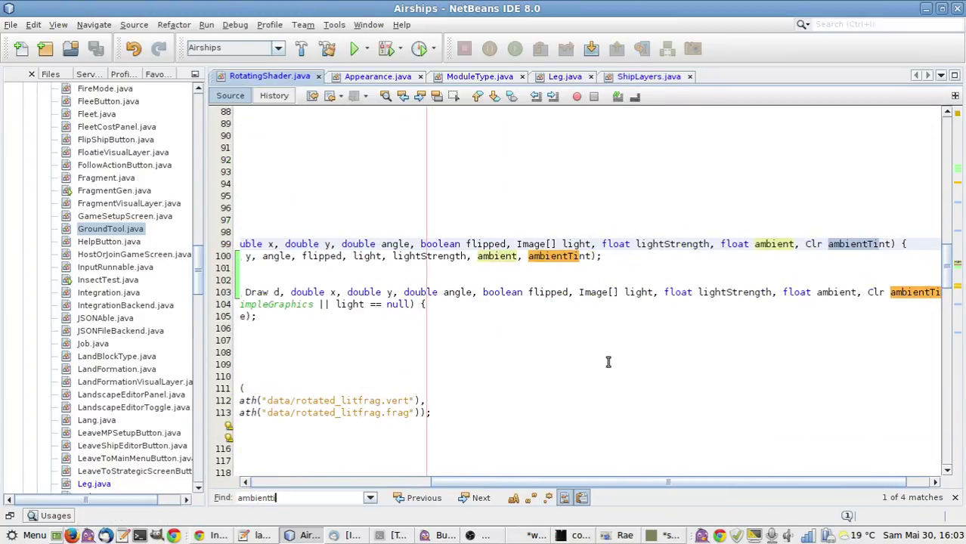
pyautogui.press('Return')
pyautogui.press('Return')
pyautogui.press('Return')
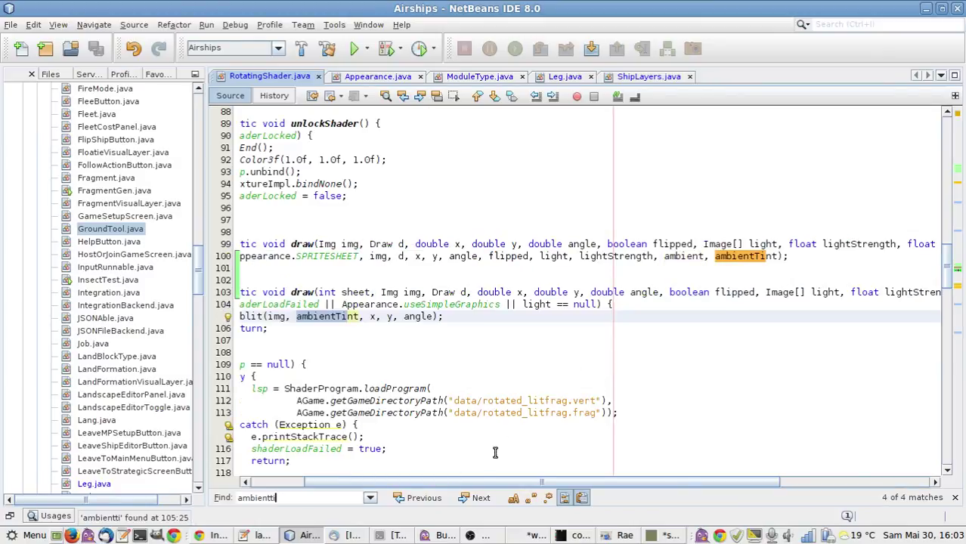
pyautogui.moveTo(459, 484); pyautogui.dragTo(376, 487)
pyautogui.press('Return')
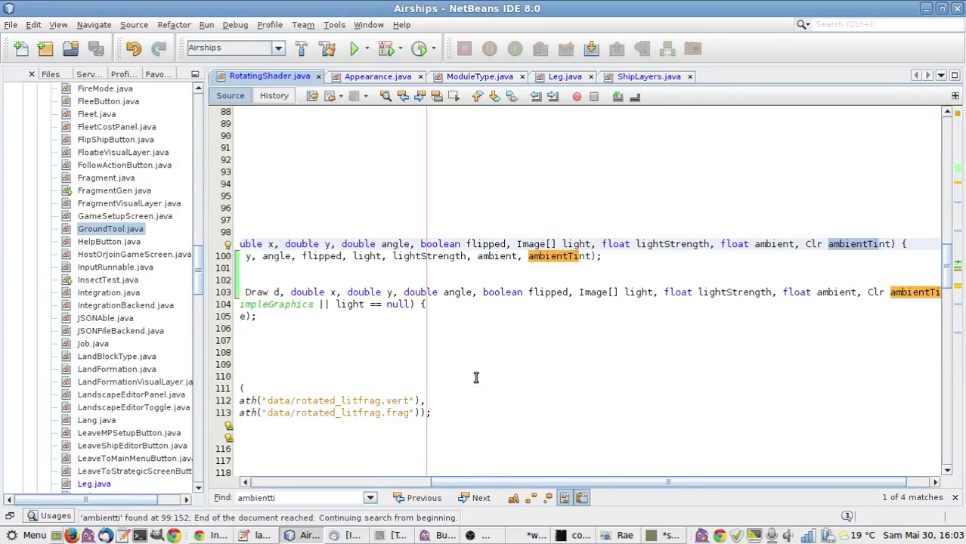
pyautogui.press('Escape')
pyautogui.click(476, 378)
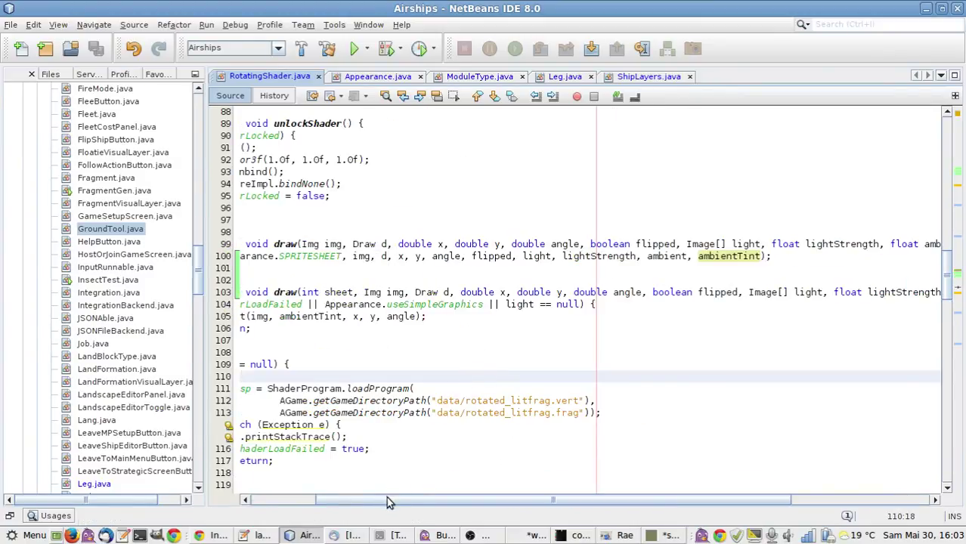
pyautogui.moveTo(387, 497); pyautogui.dragTo(325, 502)
# Back in ShipLayers.java, jump to the ShipLayer interface declaration in UniScreen.java.
pyautogui.click(652, 77)
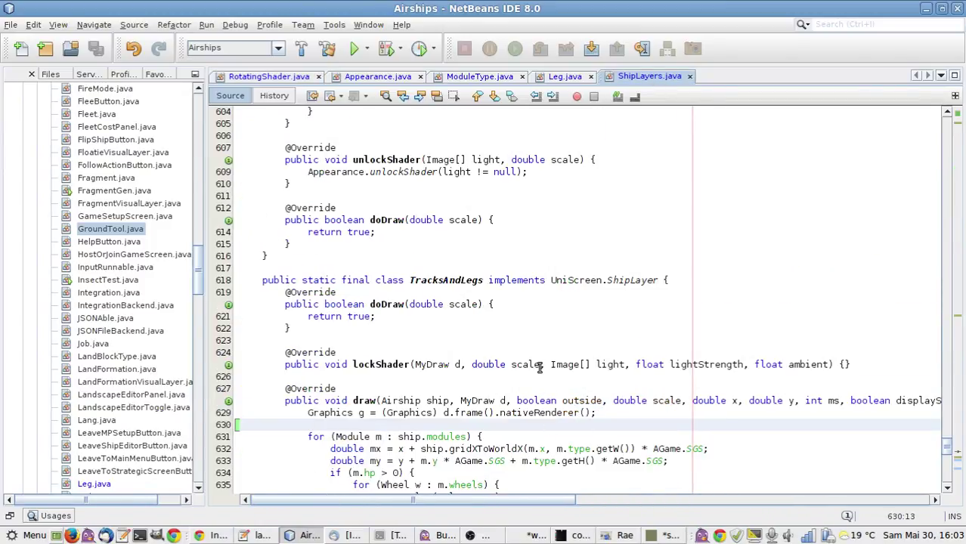
pyautogui.scroll(-2, 540, 368)
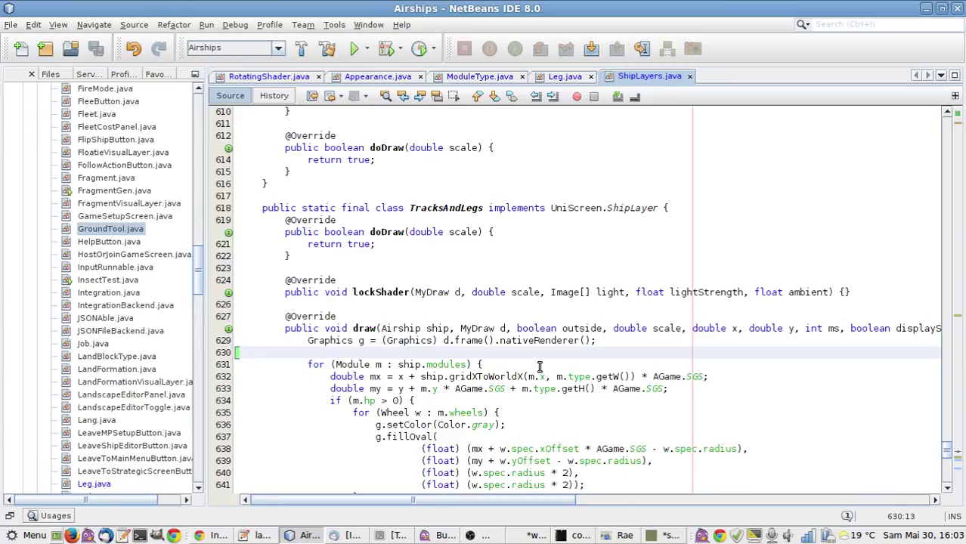
pyautogui.hscroll(10, 571, 481)
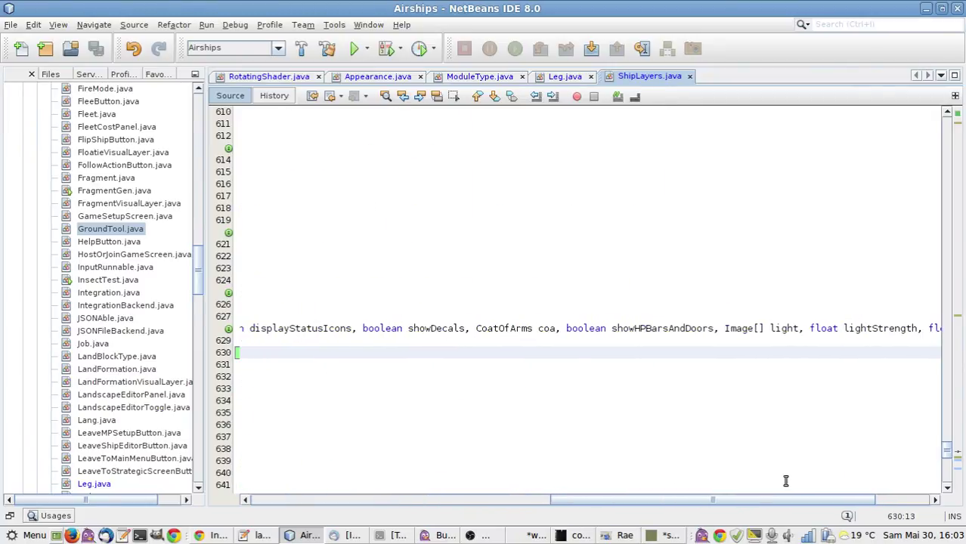
pyautogui.hscroll(2, 824, 478)
pyautogui.hscroll(-15, 874, 479)
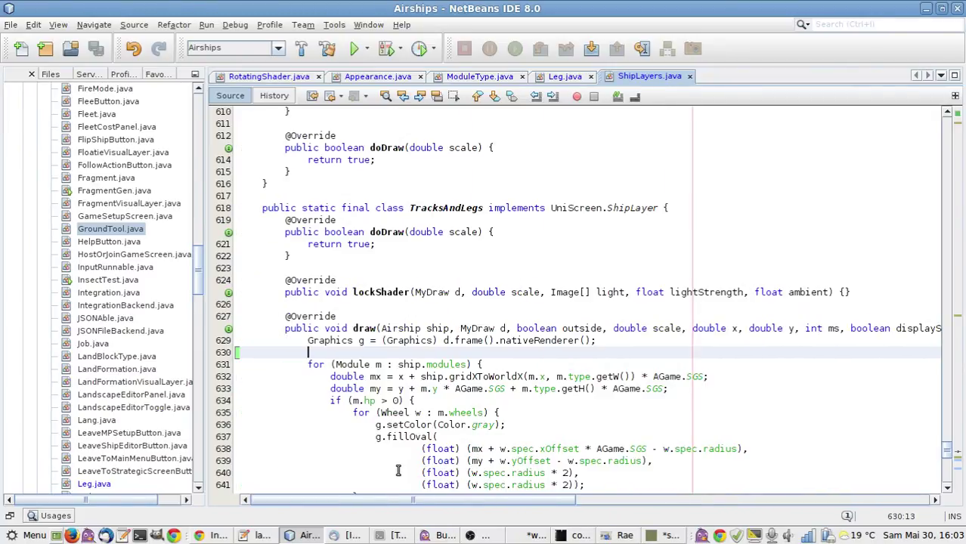
pyautogui.scroll(-15, 440, 335)
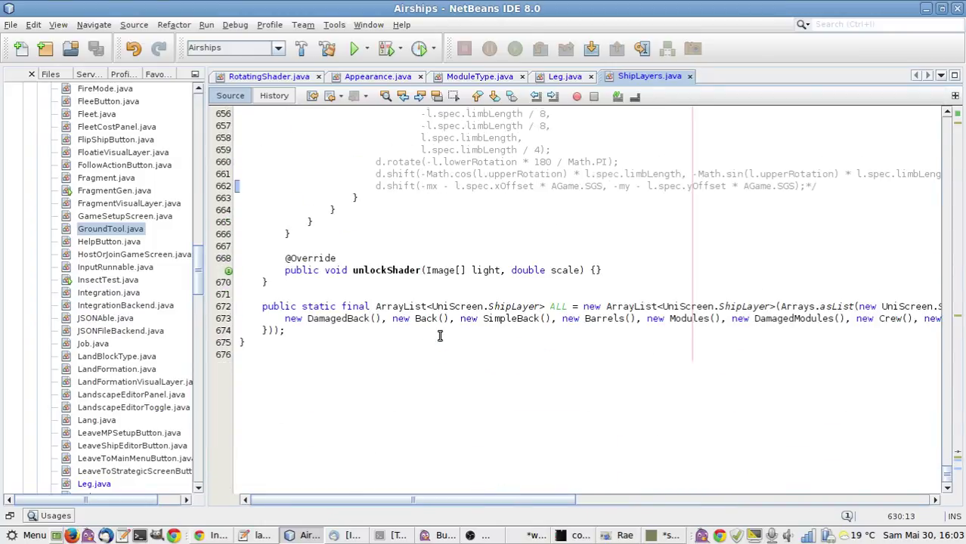
pyautogui.scroll(20, 439, 335)
pyautogui.scroll(-11, 440, 336)
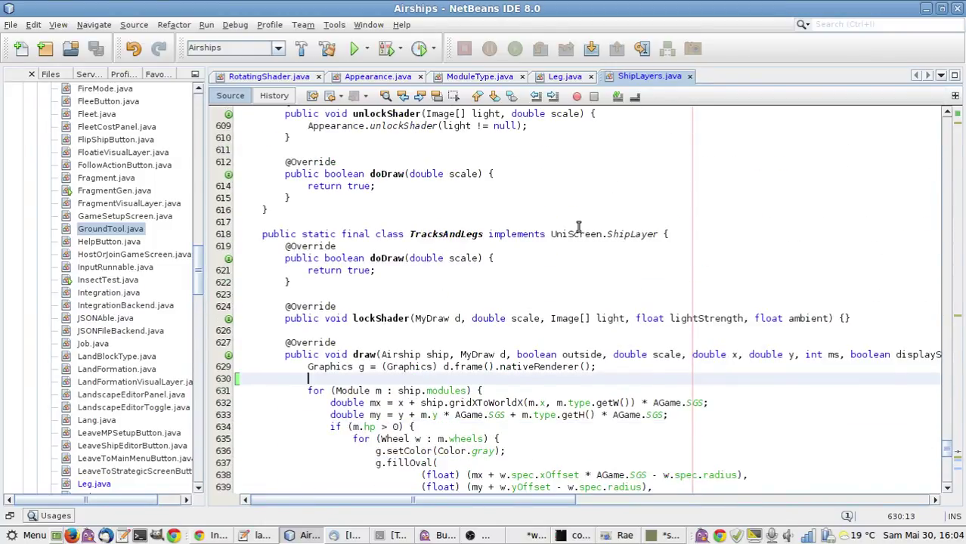
pyautogui.keyDown('ctrl'); pyautogui.click(616, 234); pyautogui.keyUp('ctrl')
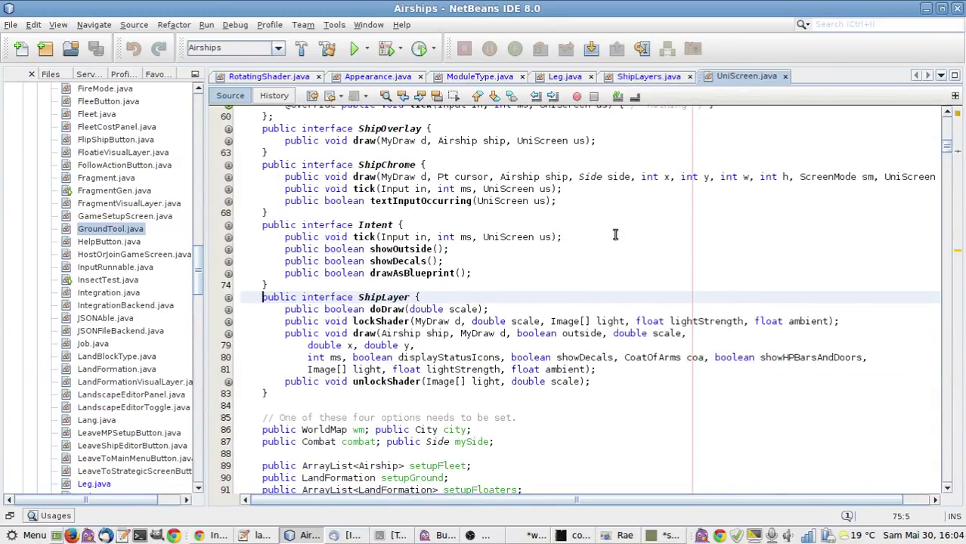
# Append a 'Clr ambientClr' parameter to ShipLayer's draw signature and save UniScreen.java.
pyautogui.click(617, 370)
pyautogui.press('Left')
pyautogui.press('Left')
pyautogui.write(', Clr')
pyautogui.write(' ambien')
pyautogui.write('tCo')
pyautogui.press('BackSpace')
pyautogui.write('lr')
pyautogui.click(587, 370)
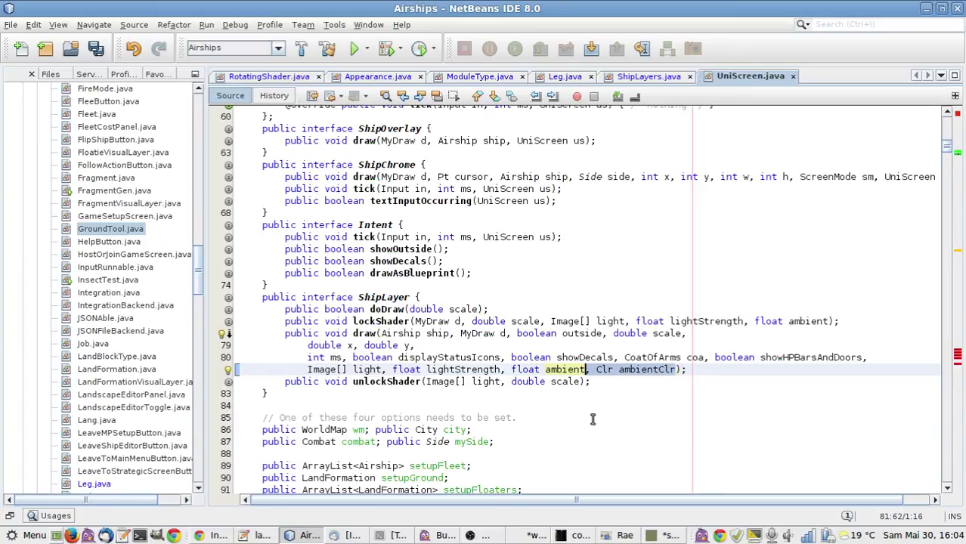
pyautogui.hotkey('ctrl', 's')
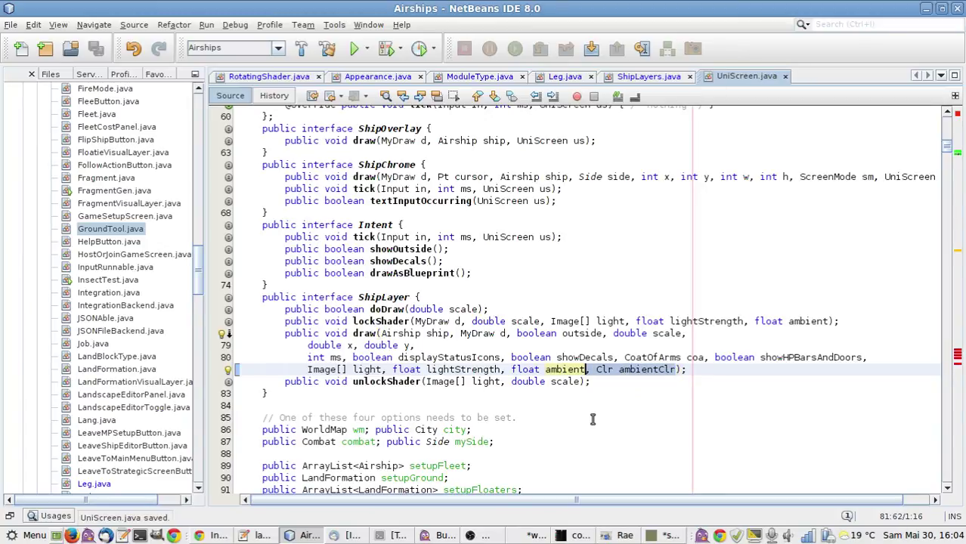
# Return to ShipLayers.java and jump to its first compile error.
pyautogui.click(625, 83)
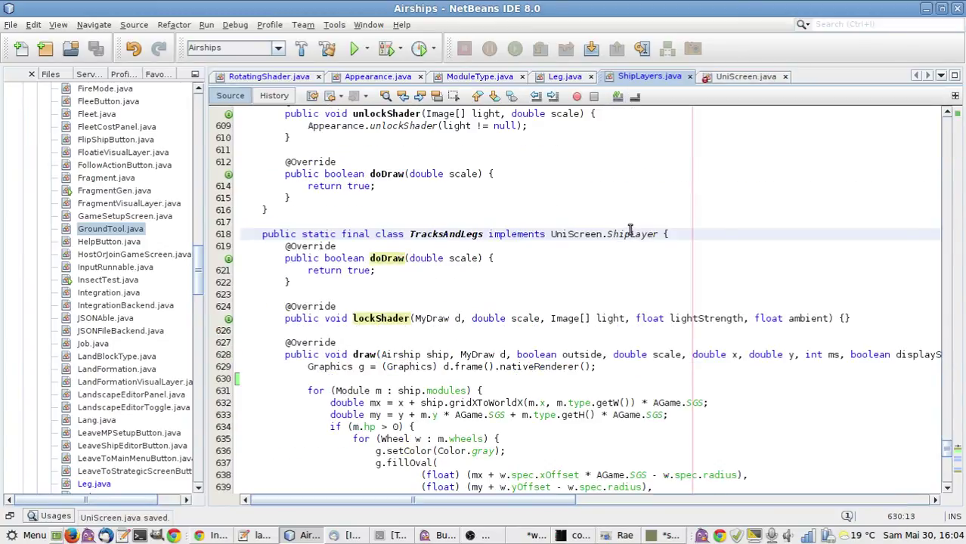
pyautogui.scroll(15, 627, 231)
pyautogui.scroll(-5, 630, 230)
pyautogui.scroll(7, 630, 230)
pyautogui.scroll(20, 672, 251)
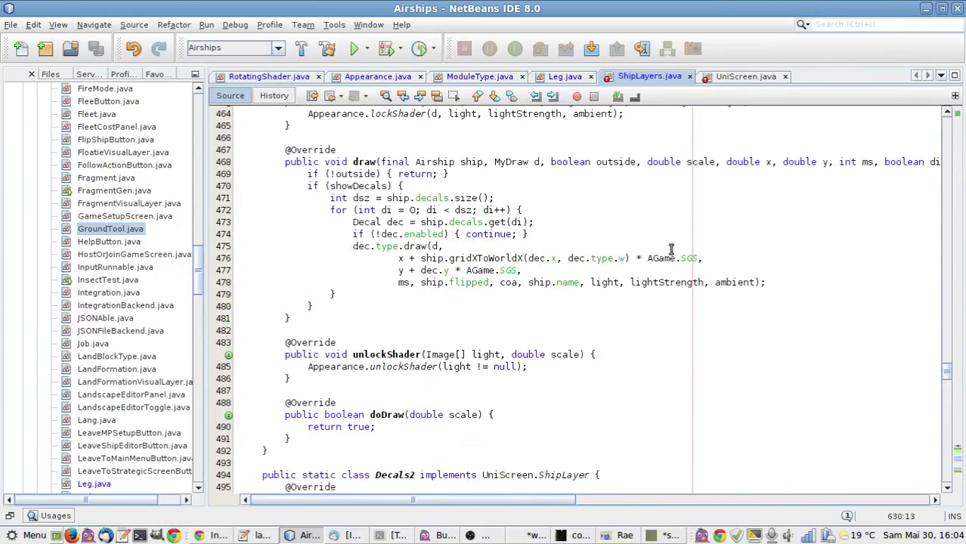
pyautogui.scroll(2, 672, 251)
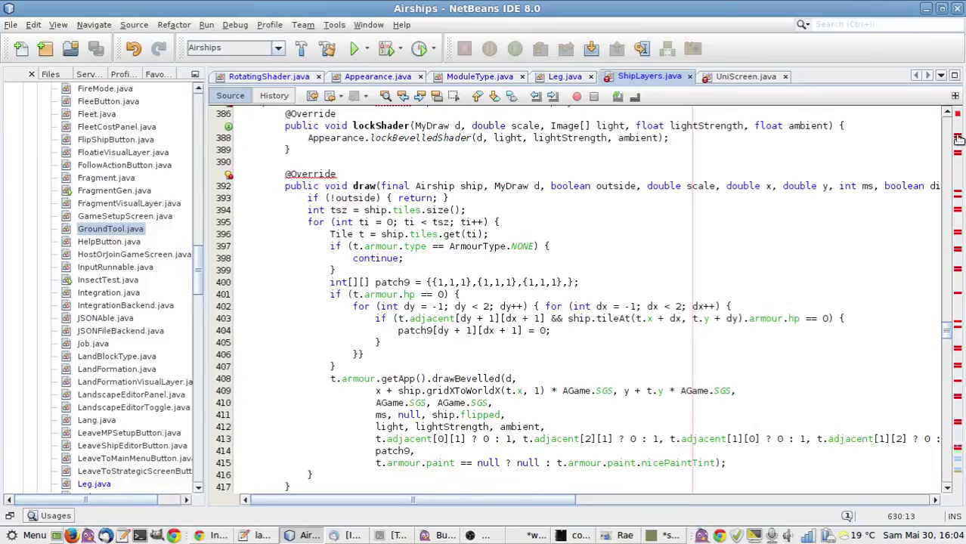
pyautogui.click(958, 138)
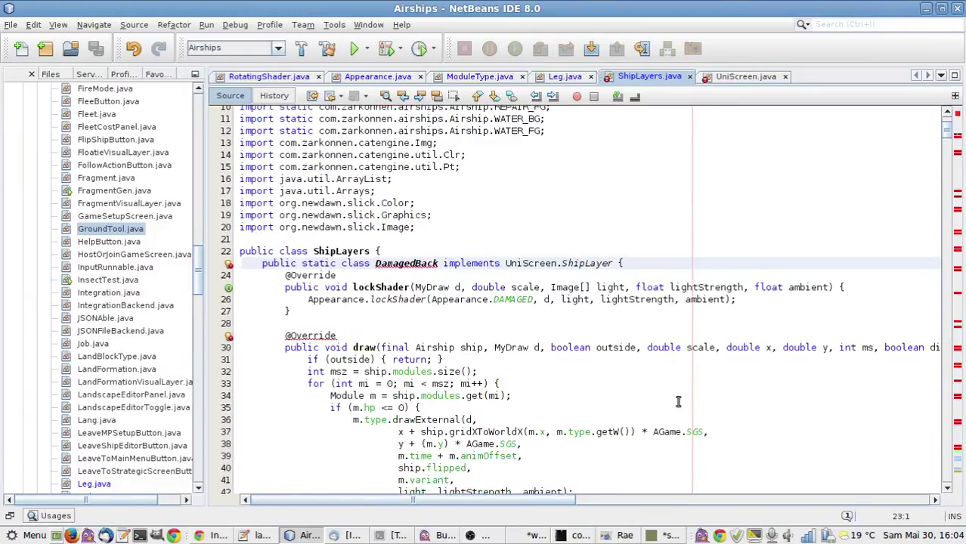
pyautogui.moveTo(532, 506); pyautogui.dragTo(912, 482)
# Set up a replace of 'float lightStrength, float ambient' with the same text plus ', Clr ambientClr'.
pyautogui.click(724, 312)
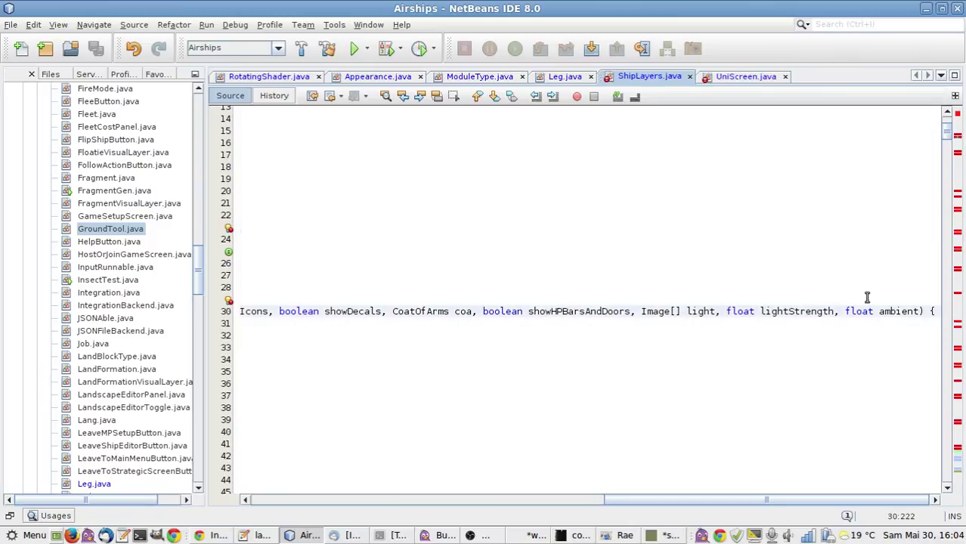
pyautogui.keyDown('shift'); pyautogui.click(918, 311); pyautogui.keyUp('shift')
pyautogui.hotkey('ctrl', 'c')
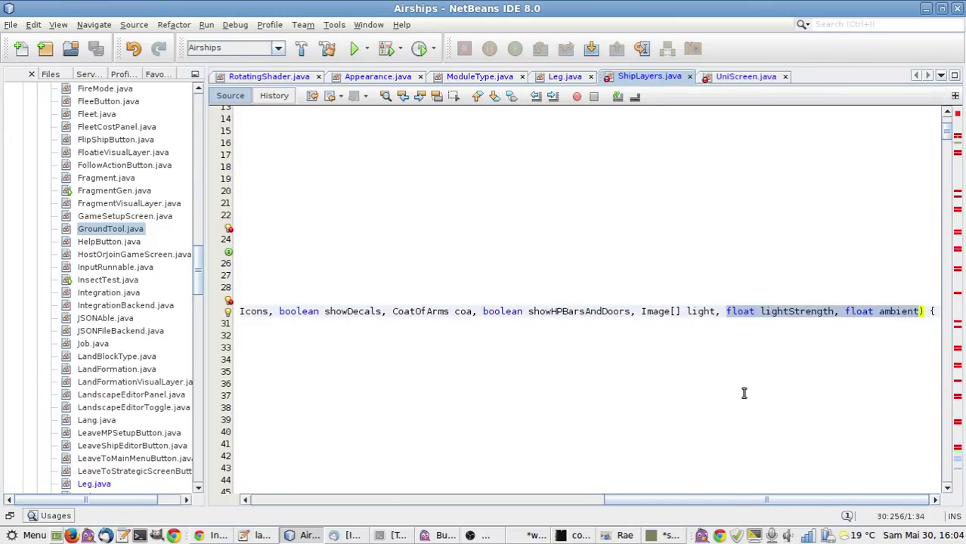
pyautogui.hotkey('ctrl', 'f')
pyautogui.press('Return')
pyautogui.press('Tab')
pyautogui.hotkey('ctrl', 'v')
pyautogui.write(', Clr ambientClr')
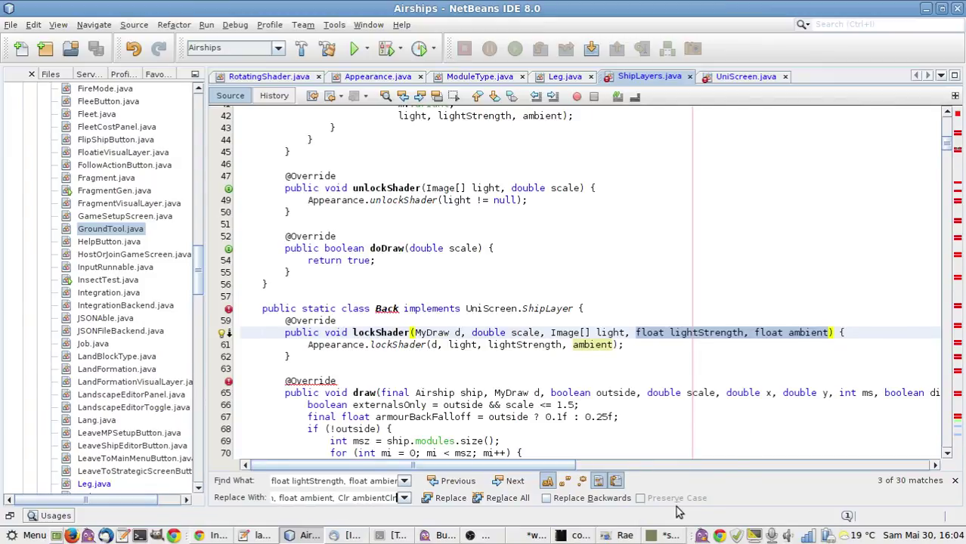
# Add Clr ambientClr to all 30 matches and select the changed lockShader signature.
pyautogui.click(502, 498)
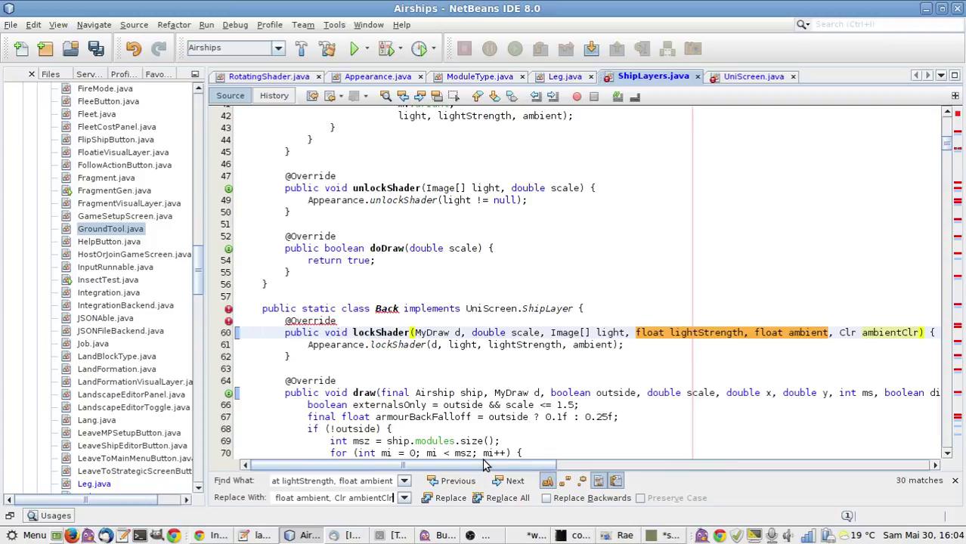
pyautogui.click(285, 334)
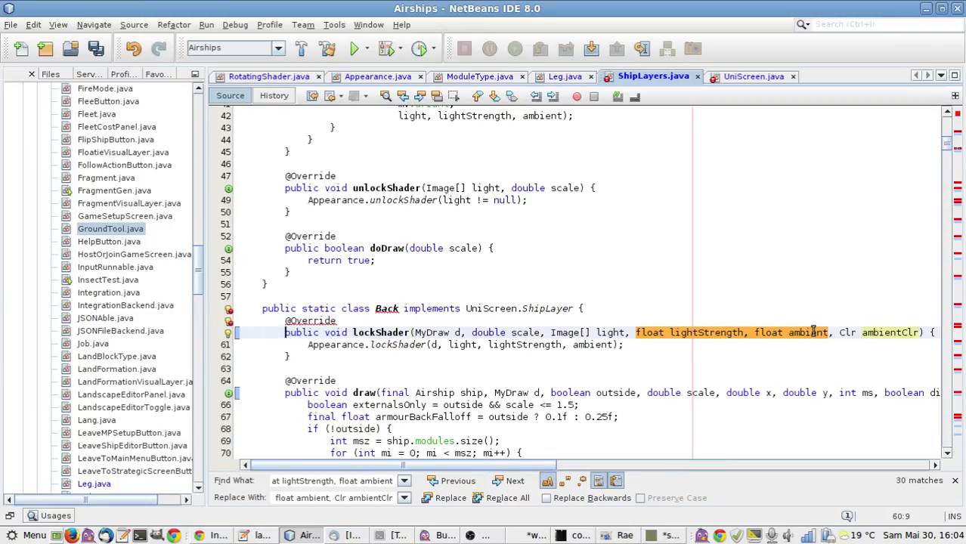
pyautogui.keyDown('shift'); pyautogui.click(941, 333); pyautogui.keyUp('shift')
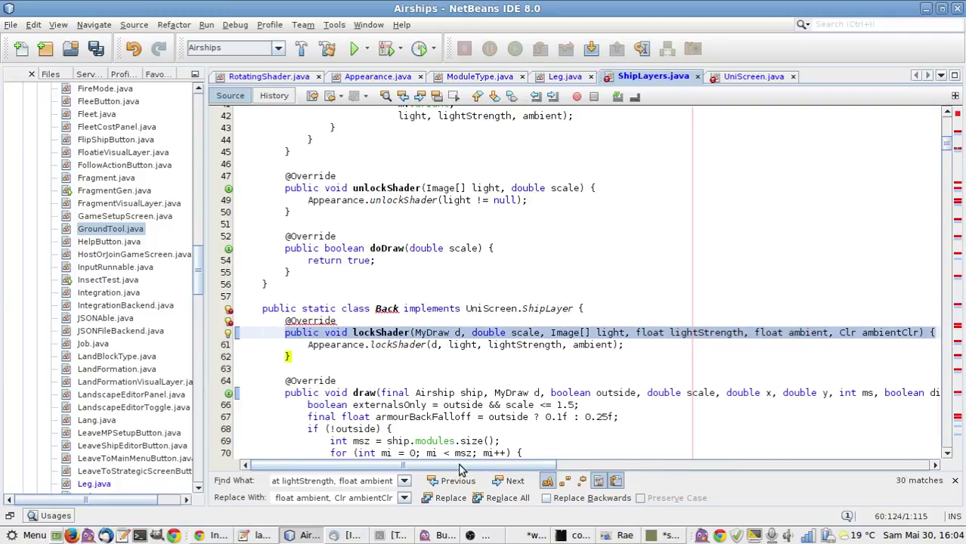
# Strip Clr ambientClr back off all 15 lockShader signatures and save ShipLayers.java.
pyautogui.click(384, 484)
pyautogui.hotkey('ctrl', 'a')
pyautogui.hotkey('ctrl', 'v')
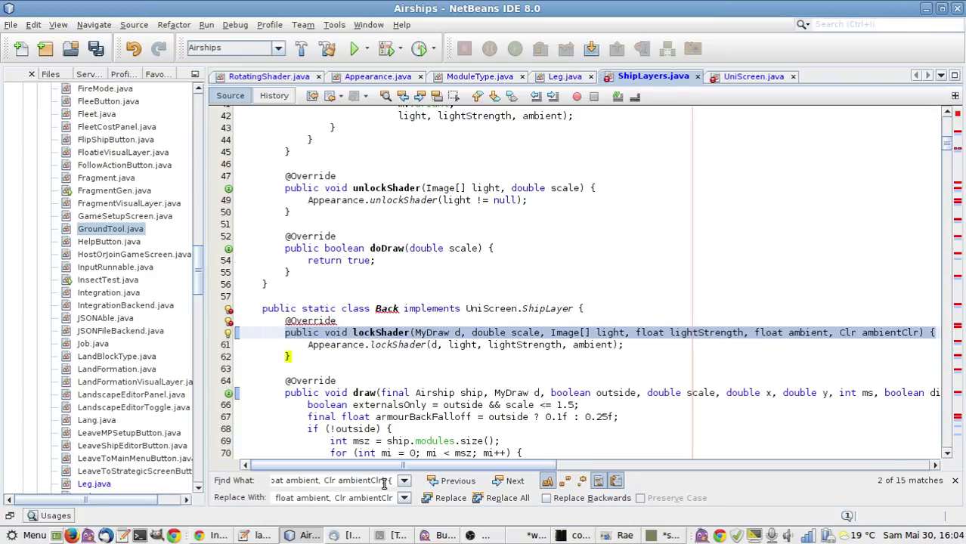
pyautogui.press('Tab')
pyautogui.hotkey('ctrl', 'v')
pyautogui.press('BackSpace')
pyautogui.press('BackSpace')
pyautogui.press('BackSpace')
pyautogui.press('BackSpace')
pyautogui.press('BackSpace')
pyautogui.press('BackSpace')
pyautogui.press('BackSpace')
pyautogui.press('BackSpace')
pyautogui.press('BackSpace')
pyautogui.press('BackSpace')
pyautogui.press('BackSpace')
pyautogui.press('BackSpace')
pyautogui.press('BackSpace')
pyautogui.press('BackSpace')
pyautogui.press('BackSpace')
pyautogui.press('BackSpace')
pyautogui.click(499, 498)
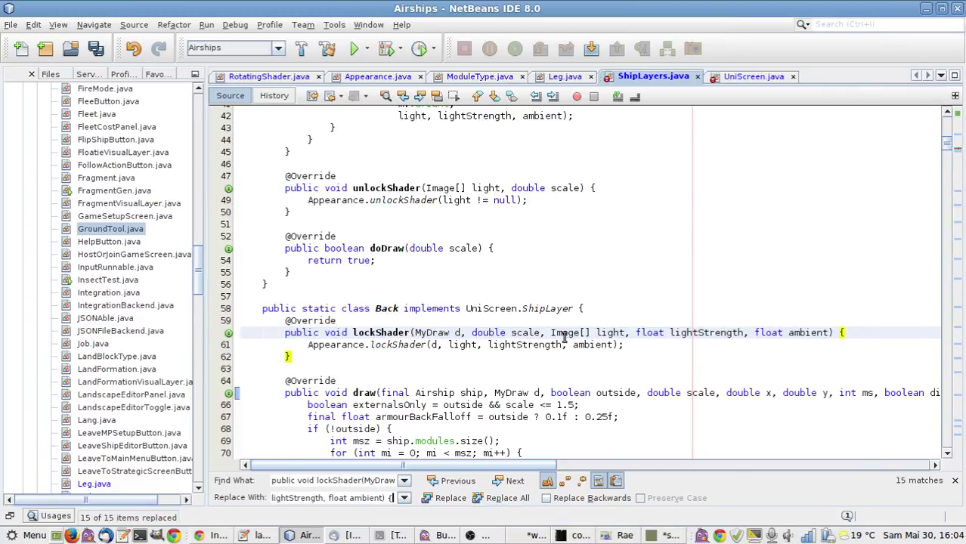
pyautogui.click(564, 338)
pyautogui.hotkey('ctrl', 's')
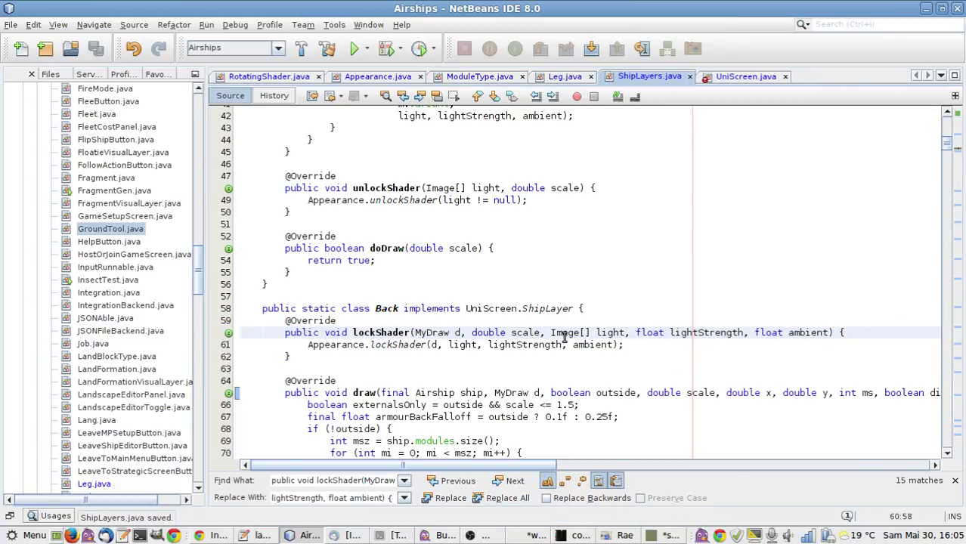
# In UniScreen.java, jump to the broken shipLayer.draw call on line 581.
pyautogui.click(738, 76)
pyautogui.scroll(-1, 718, 274)
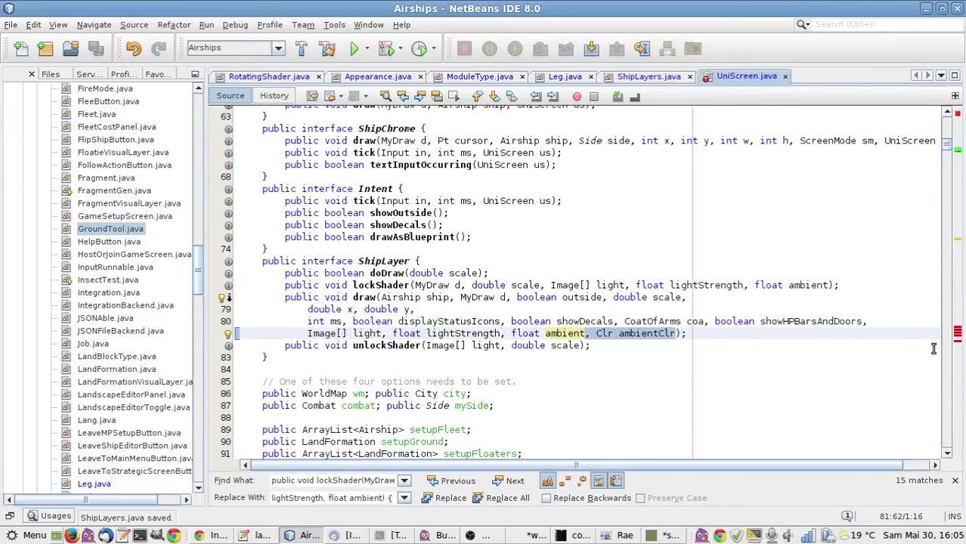
pyautogui.click(959, 330)
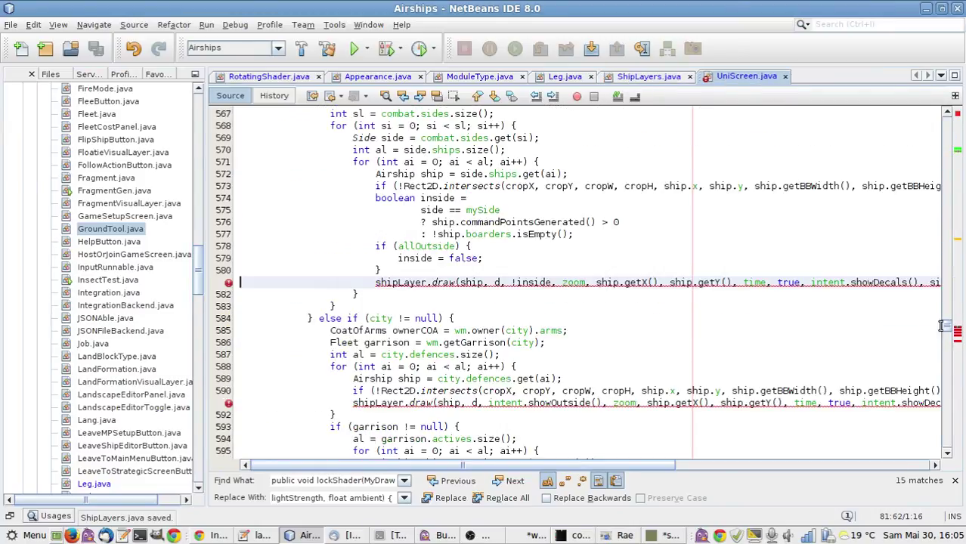
pyautogui.scroll(5, 782, 341)
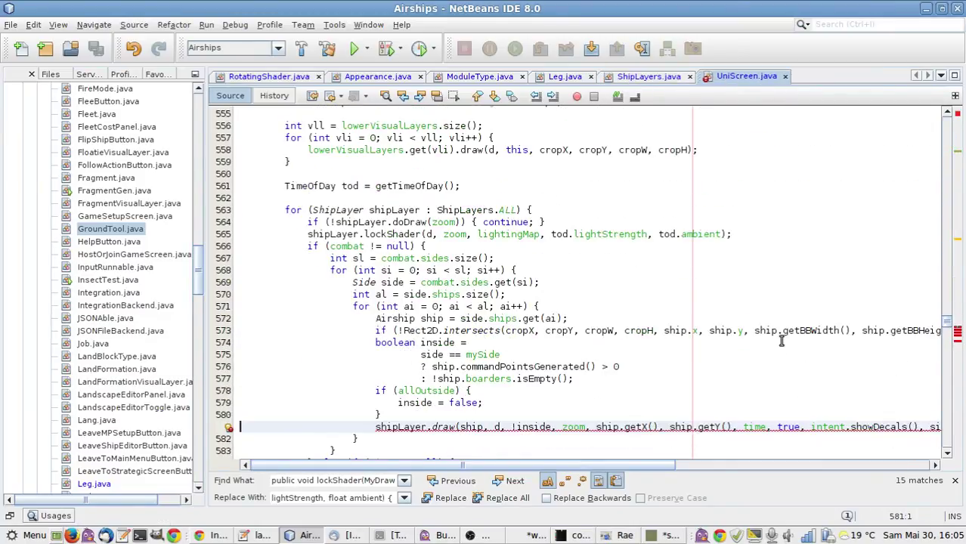
# Append ', tod.ambientTint' as the last argument of the shipLayer.draw call on line 581.
pyautogui.scroll(1, 603, 203)
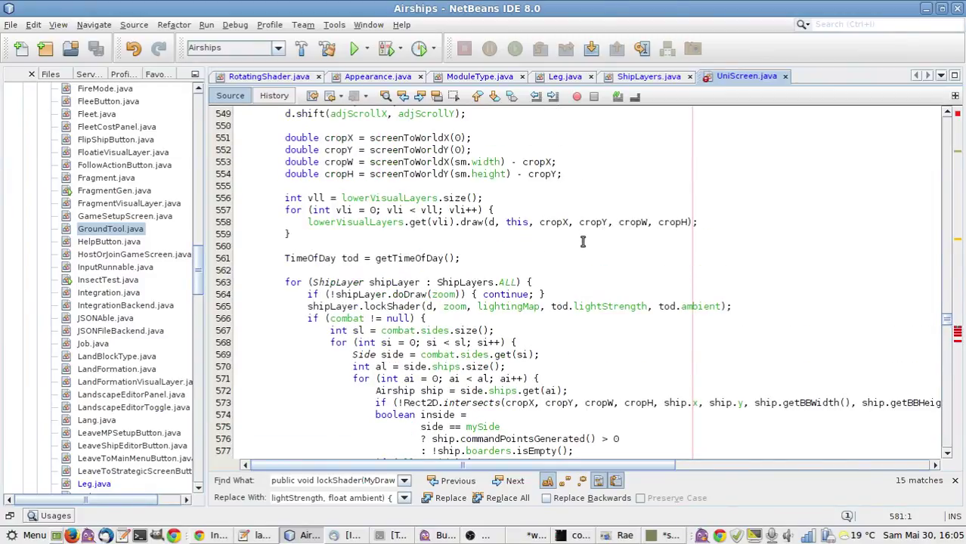
pyautogui.hscroll(5, 754, 465)
pyautogui.scroll(-5, 738, 394)
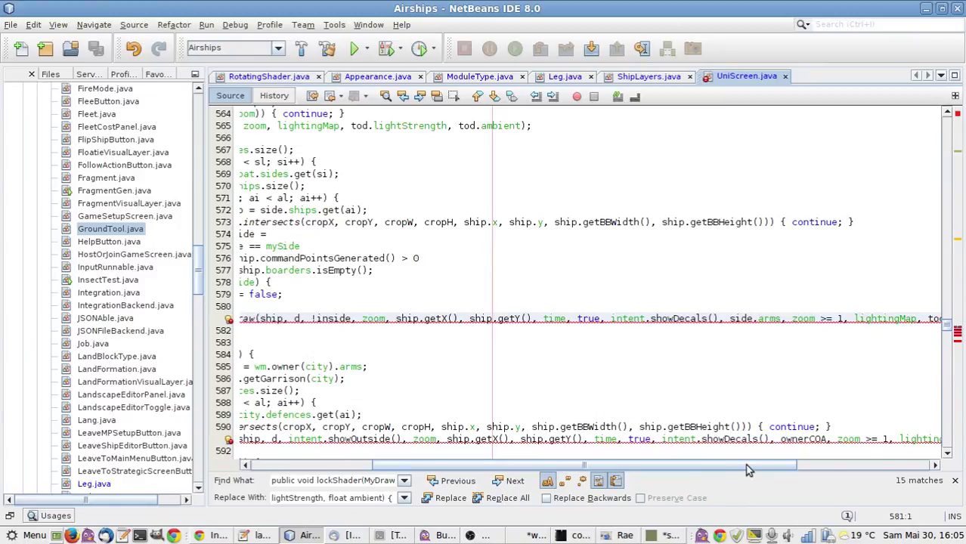
pyautogui.hscroll(5, 748, 464)
pyautogui.click(878, 322)
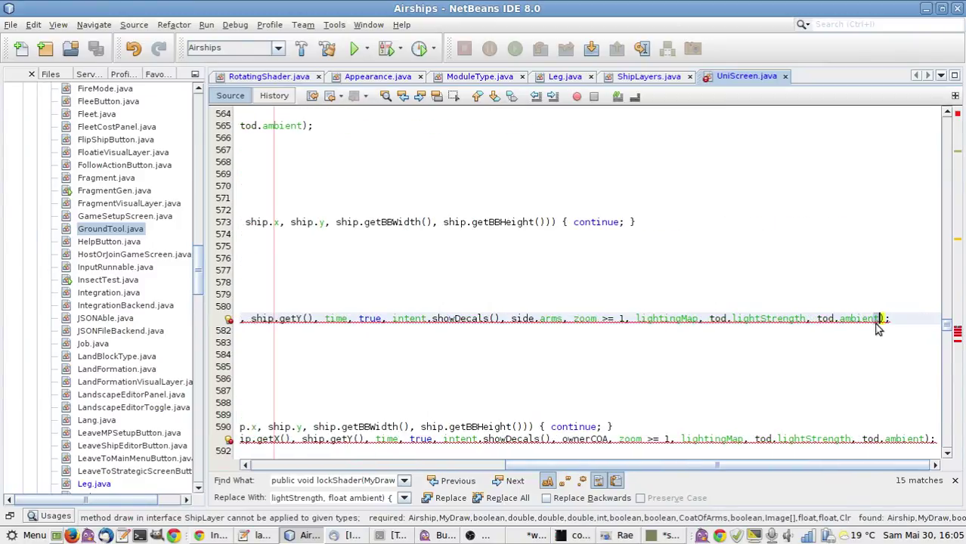
pyautogui.write(', tod.am')
pyautogui.press('Return')
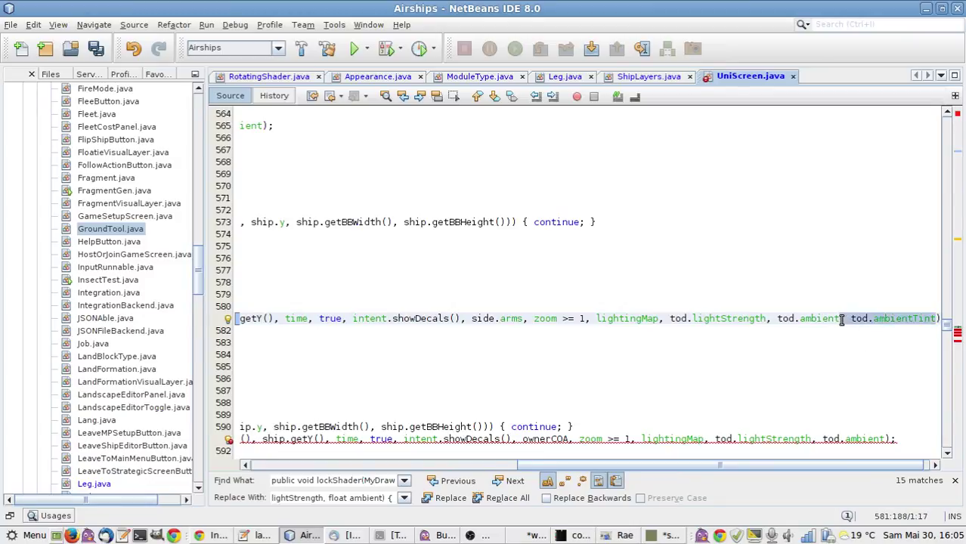
# Paste tod.ambientTint onto the garrison draw calls and the setup fleet draw call.
pyautogui.click(886, 440)
pyautogui.write(', tod.ambientTint')
pyautogui.scroll(-5, 824, 385)
pyautogui.click(898, 344)
pyautogui.write(', tod.ambientTint')
pyautogui.click(812, 452)
pyautogui.write(', tod.ambientTint')
# Add tod.ambientTint to the standalone ship draw call on line 618 and save UniScreen.java.
pyautogui.scroll(-3, 787, 388)
pyautogui.scroll(-2, 770, 432)
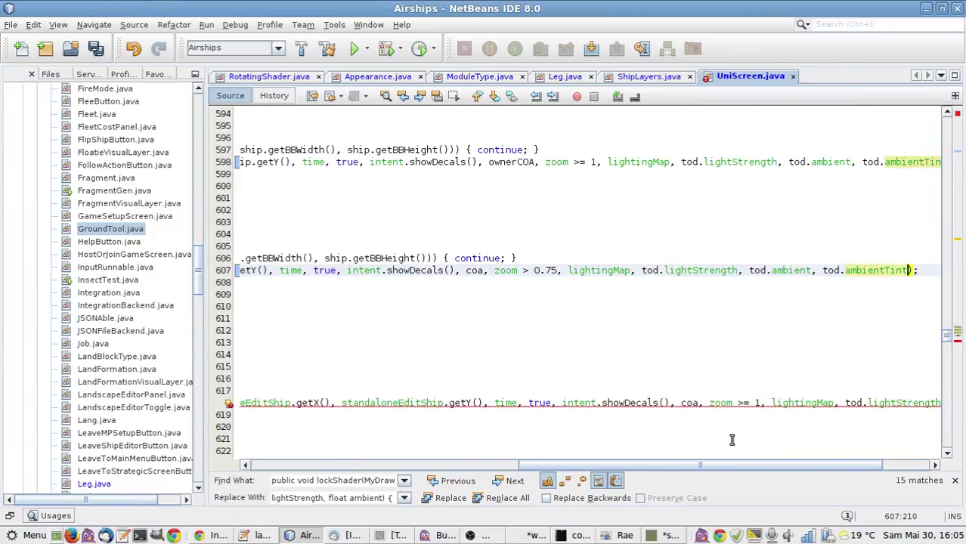
pyautogui.scroll(-2, 858, 453)
pyautogui.click(837, 415)
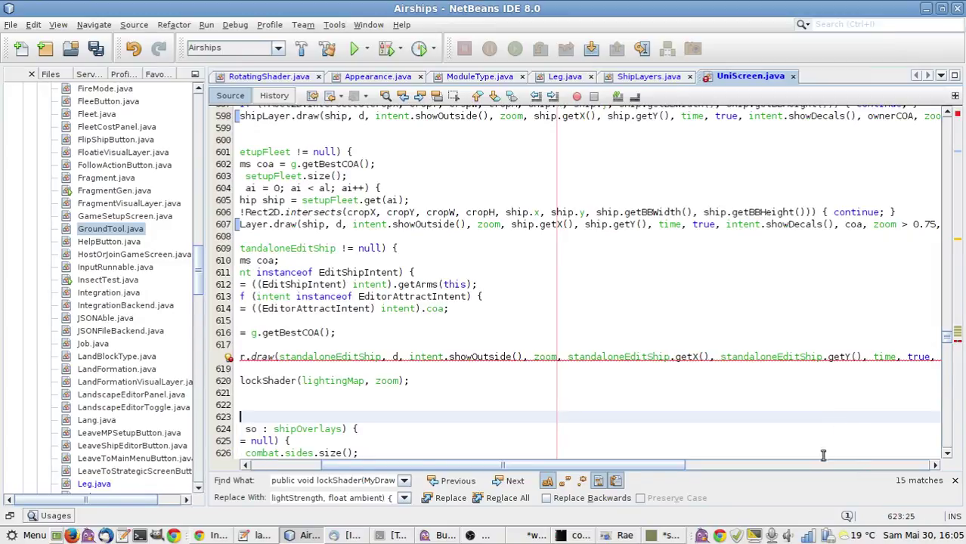
pyautogui.click(929, 357)
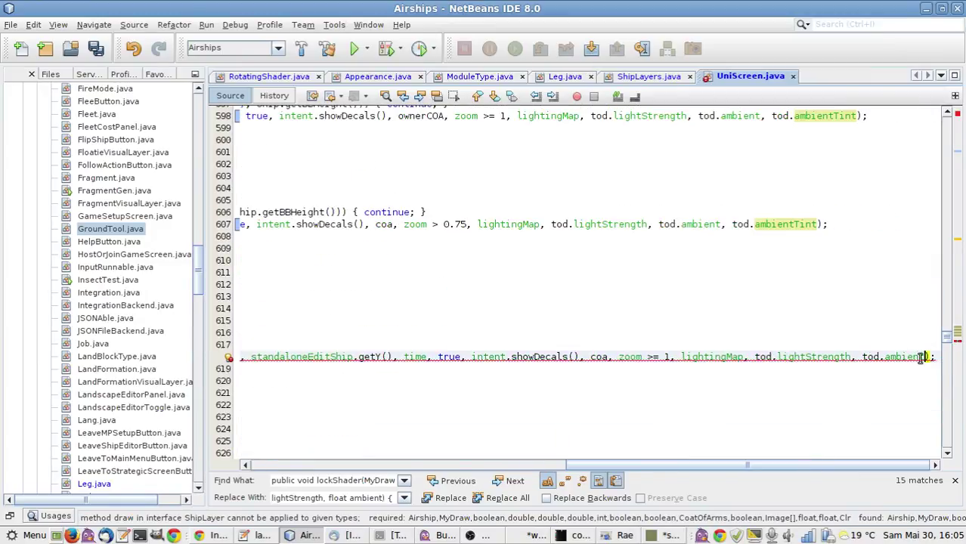
pyautogui.write(', tod.ambientTint')
pyautogui.hotkey('ctrl', 's')
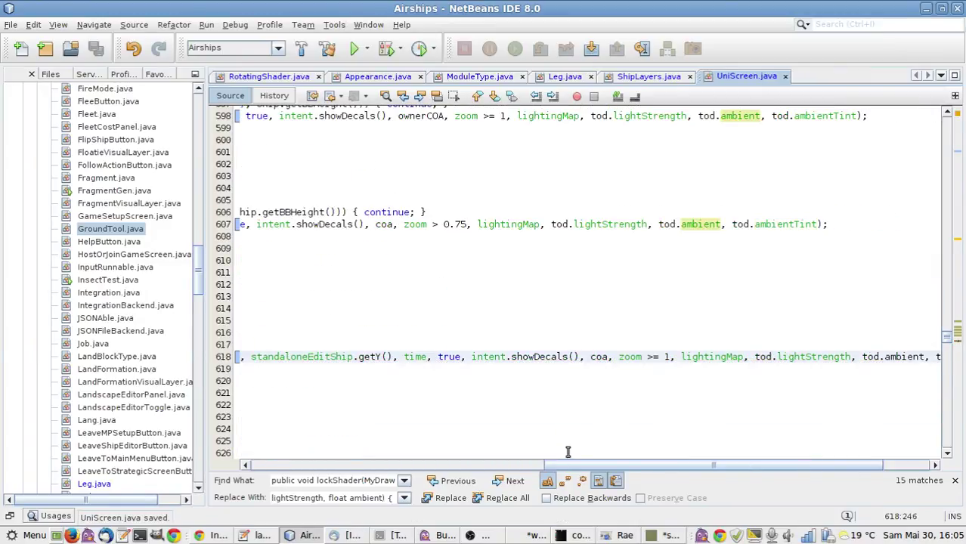
# Check the intent hints shown on line 613.
pyautogui.hscroll(-5, 568, 453)
pyautogui.click(564, 456)
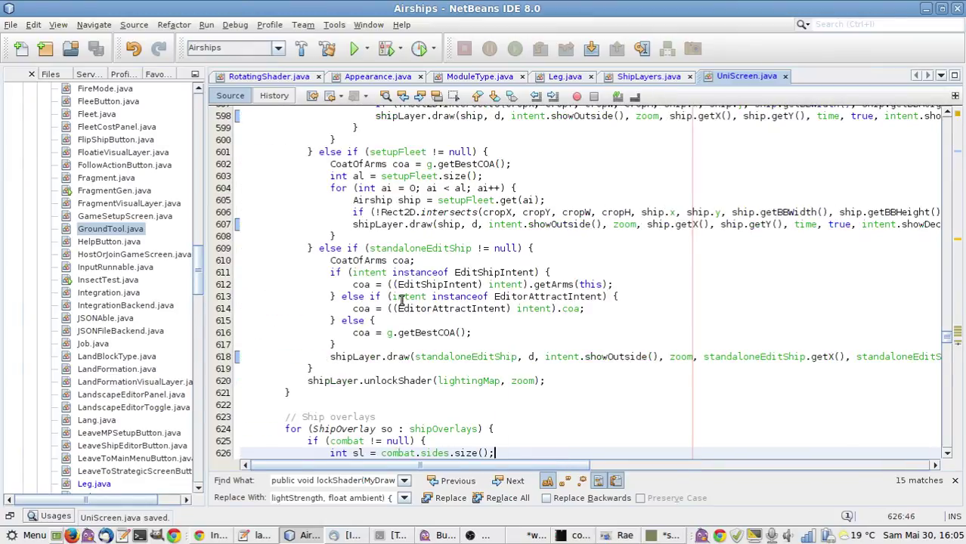
pyautogui.click(401, 298)
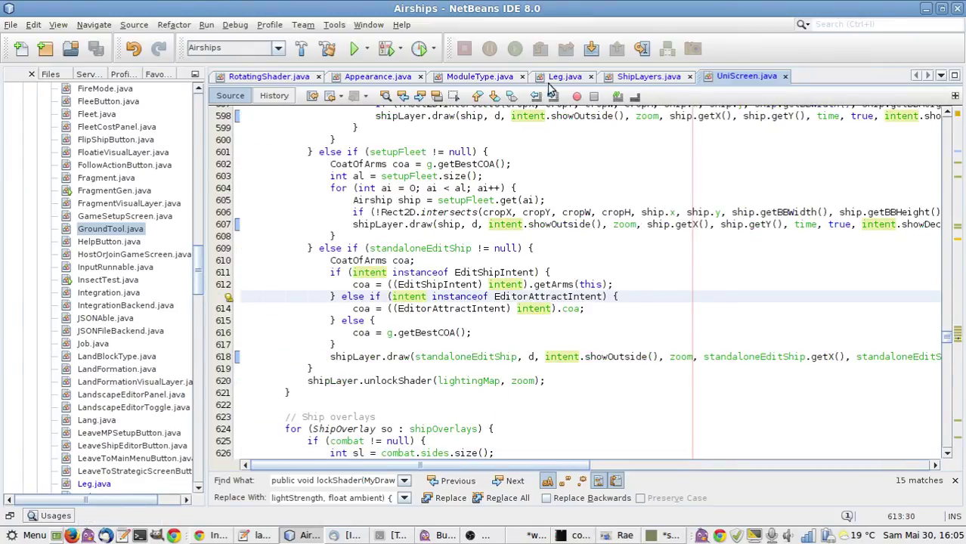
pyautogui.click(545, 188)
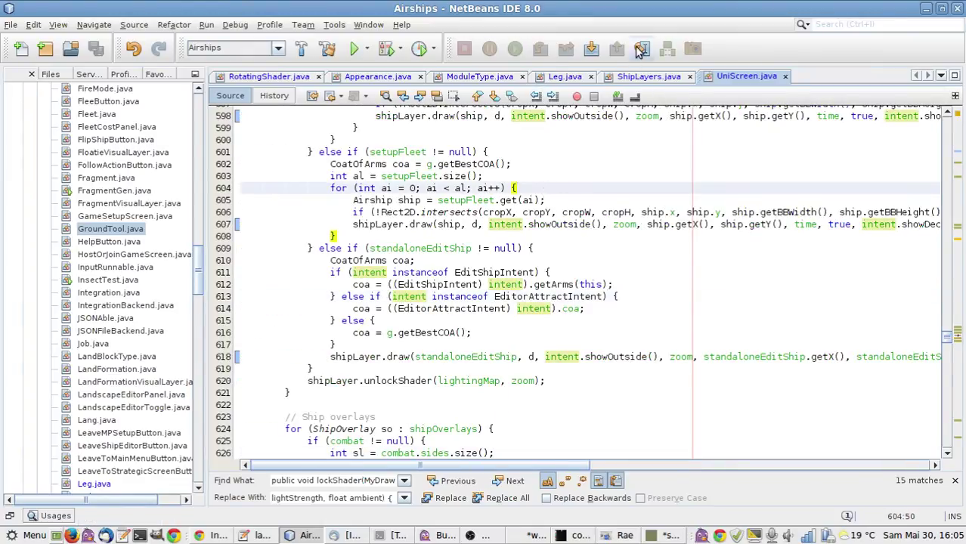
# In ShipLayers.java's TracksAndLegs.draw, replace the legs draw call's AMMO_BG argument with ambientClr.
pyautogui.click(635, 76)
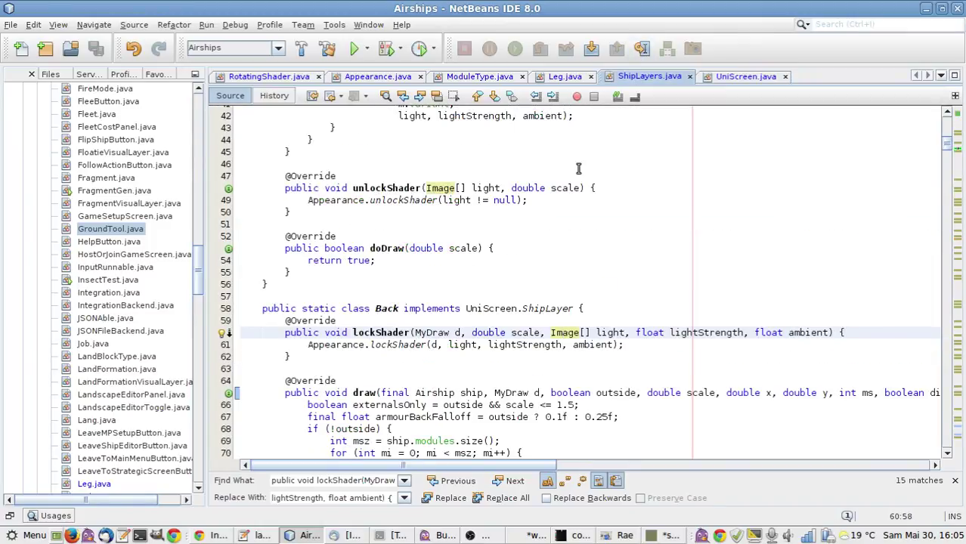
pyautogui.scroll(-5, 579, 167)
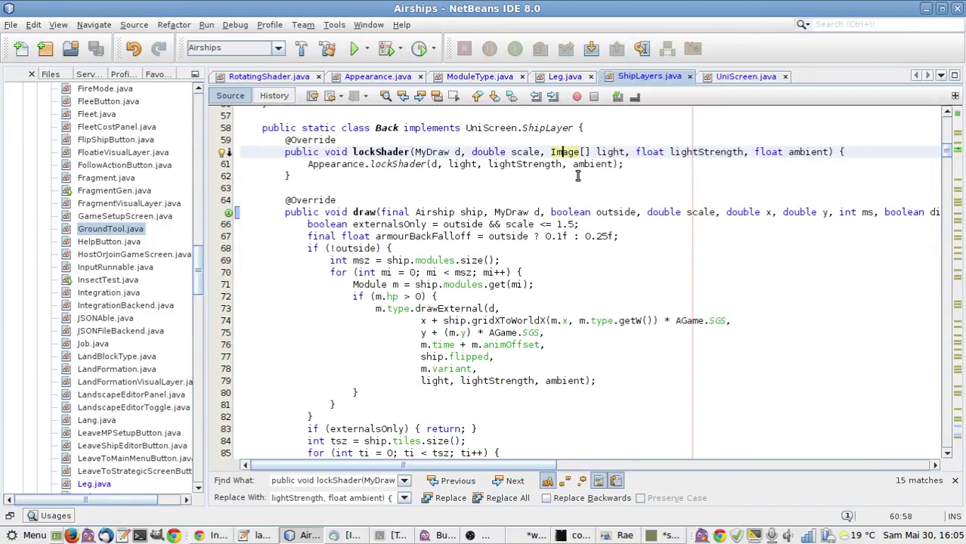
pyautogui.scroll(-14, 579, 175)
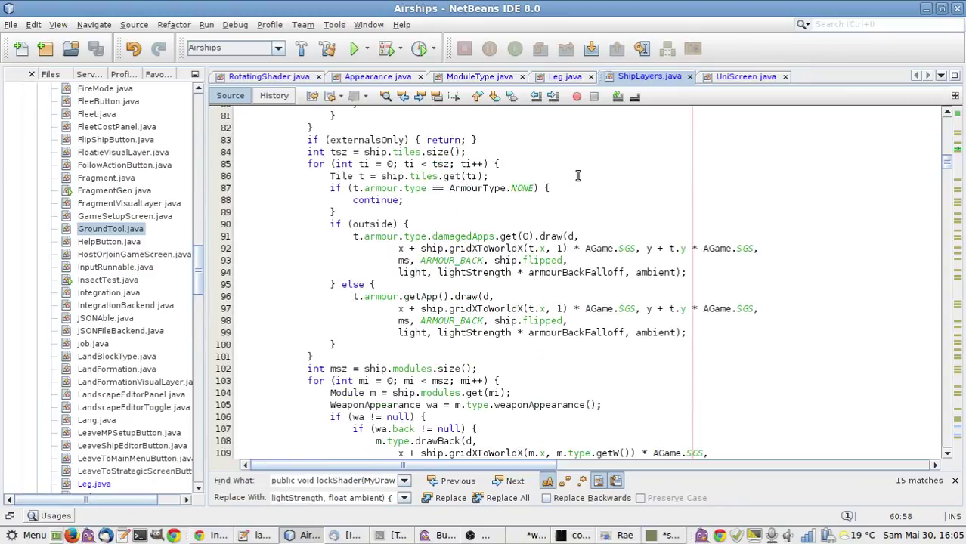
pyautogui.scroll(9, 579, 175)
pyautogui.scroll(-6, 579, 176)
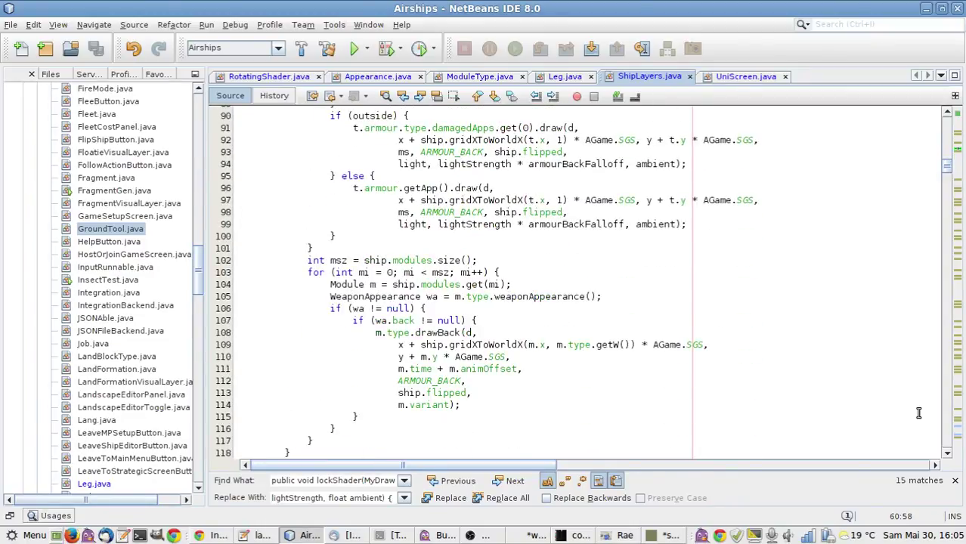
pyautogui.click(956, 424)
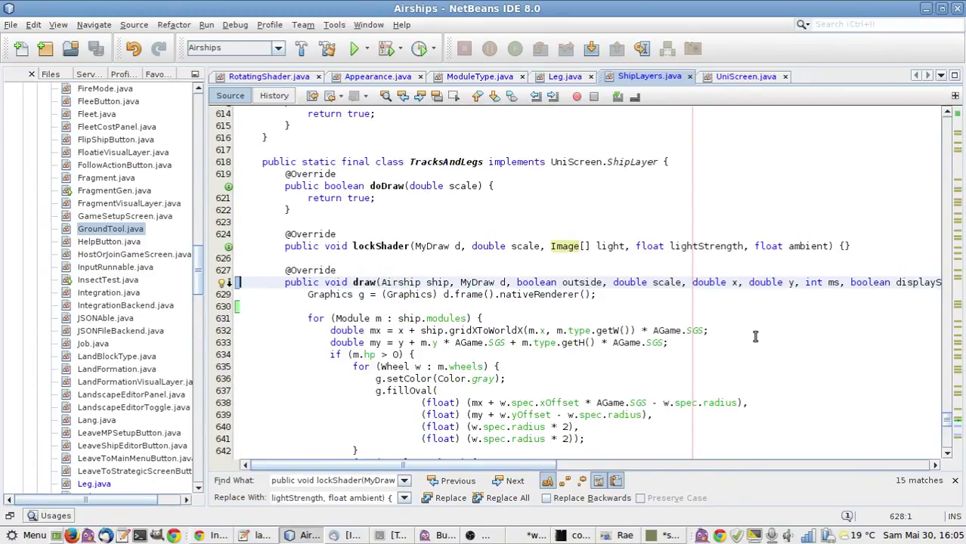
pyautogui.scroll(-4, 755, 336)
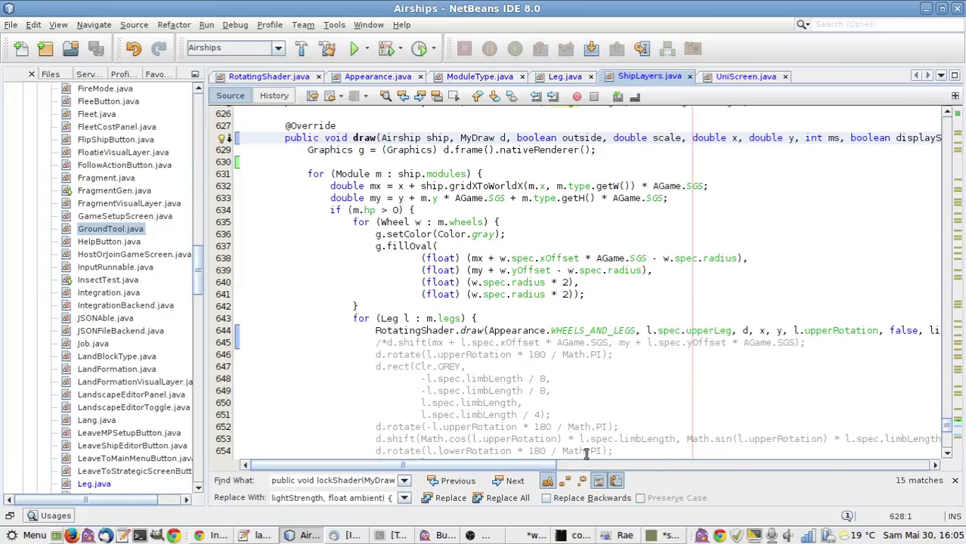
pyautogui.moveTo(505, 465); pyautogui.dragTo(668, 475)
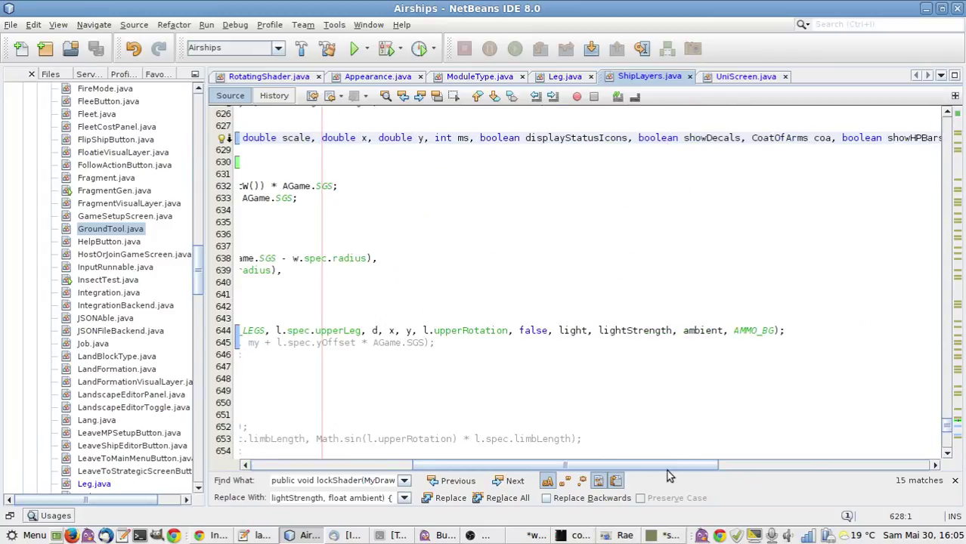
pyautogui.doubleClick(742, 330)
pyautogui.write('ambientClr')
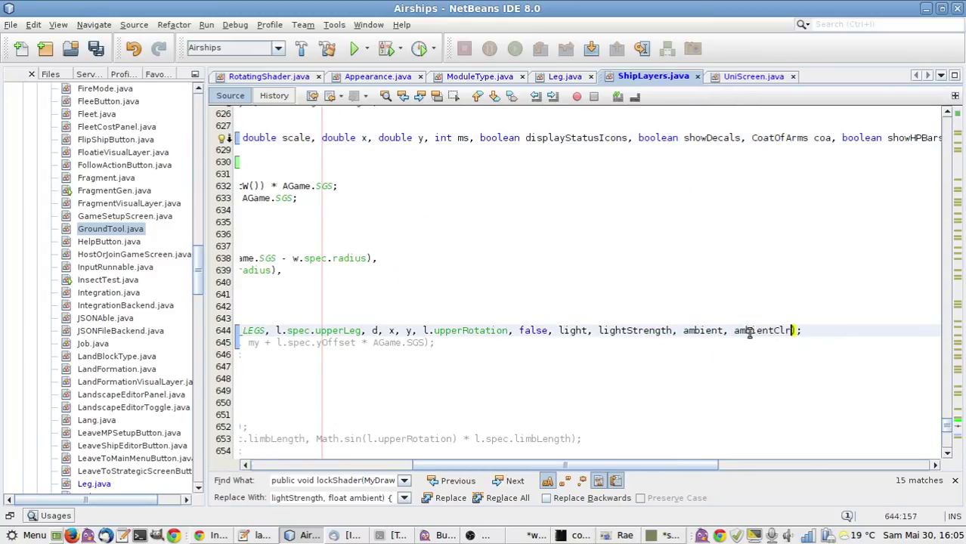
pyautogui.write(')')
pyautogui.moveTo(663, 474); pyautogui.dragTo(493, 477)
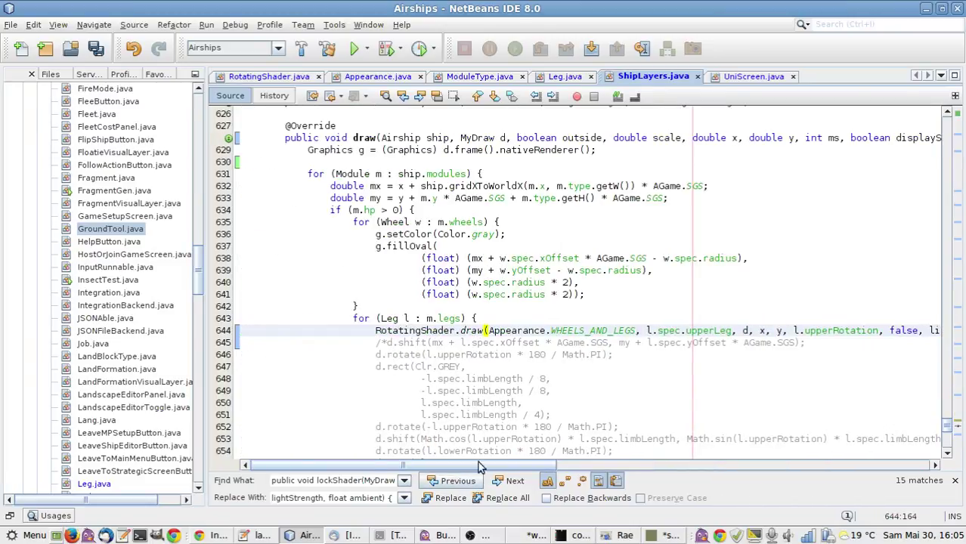
# Split the legs' RotatingShader.draw arguments so d, x, y and l.upperRotation sit on separate lines.
pyautogui.click(755, 331)
pyautogui.press('Delete')
pyautogui.press('Return')
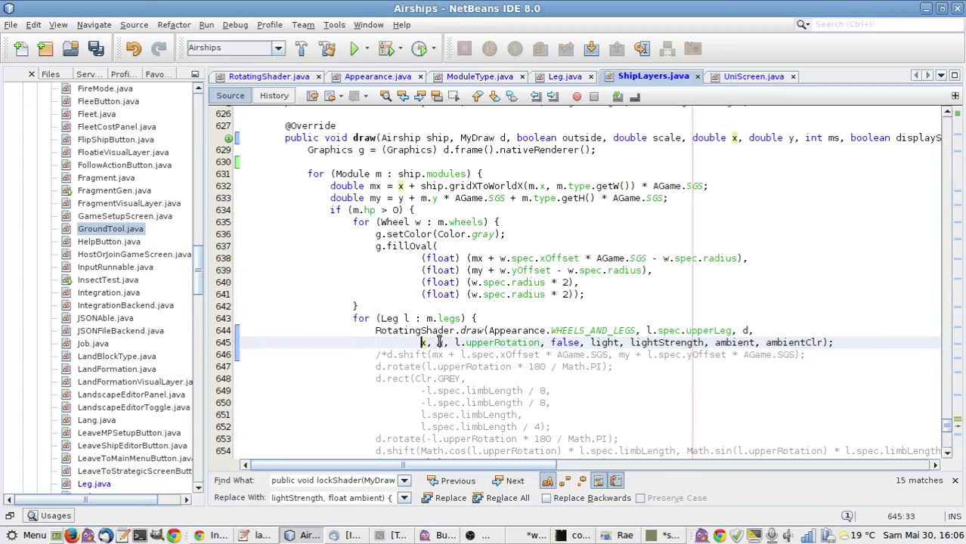
pyautogui.click(433, 342)
pyautogui.press('Delete')
pyautogui.press('Return')
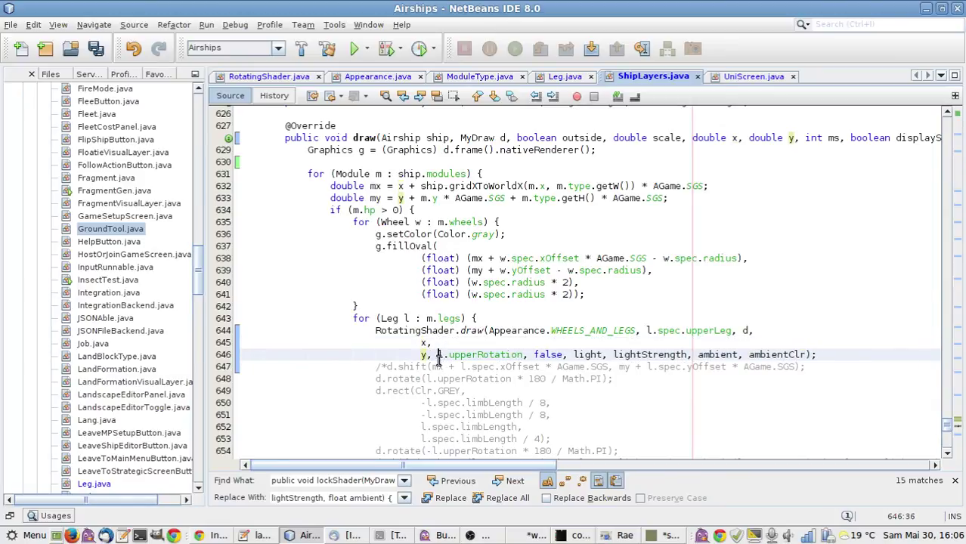
pyautogui.click(437, 355)
pyautogui.press('Delete')
pyautogui.press('Return')
pyautogui.press('BackSpace')
pyautogui.press('BackSpace')
pyautogui.press('BackSpace')
pyautogui.press('BackSpace')
pyautogui.press('BackSpace')
pyautogui.press('BackSpace')
pyautogui.press('BackSpace')
pyautogui.press('BackSpace')
pyautogui.press('BackSpace')
pyautogui.press('BackSpace')
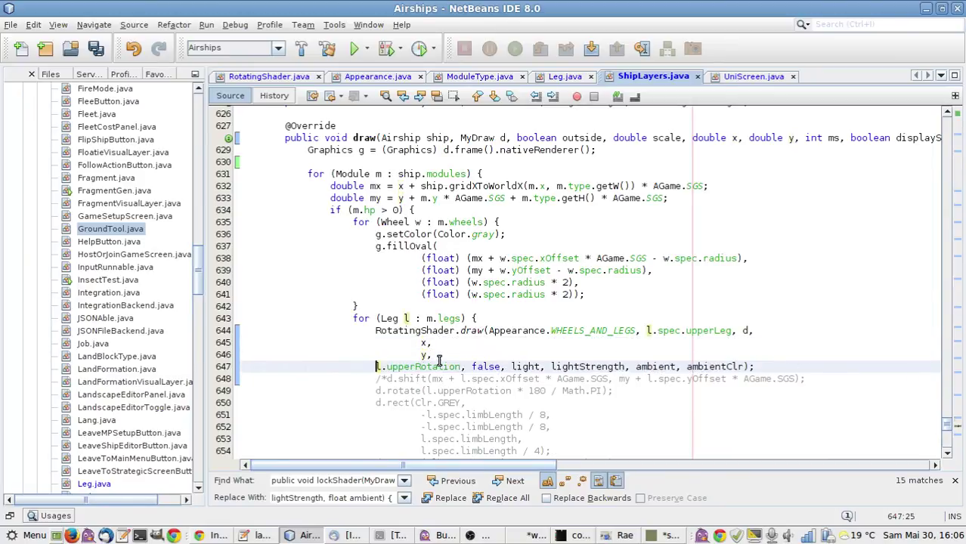
# Replace x with mx + l.spec.xOffset * AGame.SGS and y with the offset expression copied from the comment.
pyautogui.click(450, 343)
pyautogui.press('Home')
pyautogui.write('mx + l.')
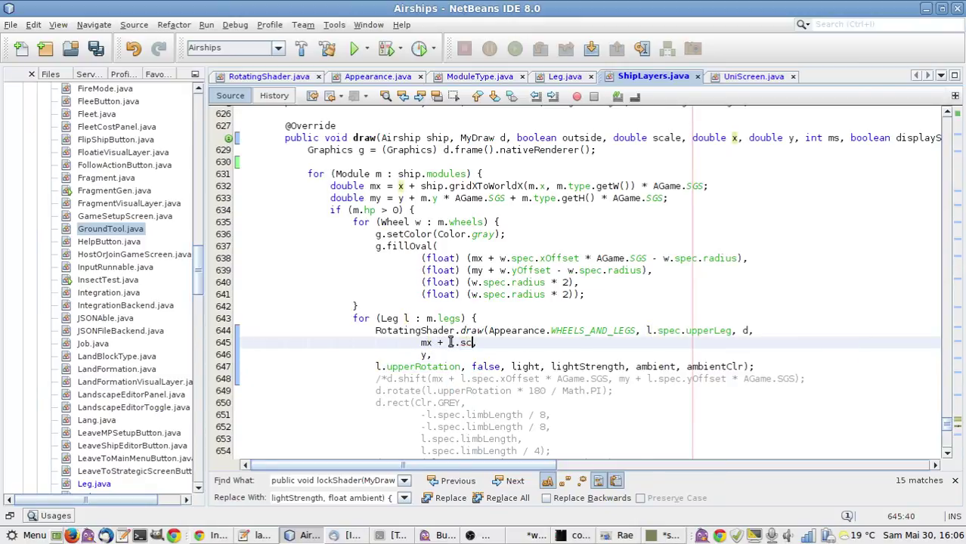
pyautogui.write('spec.xo')
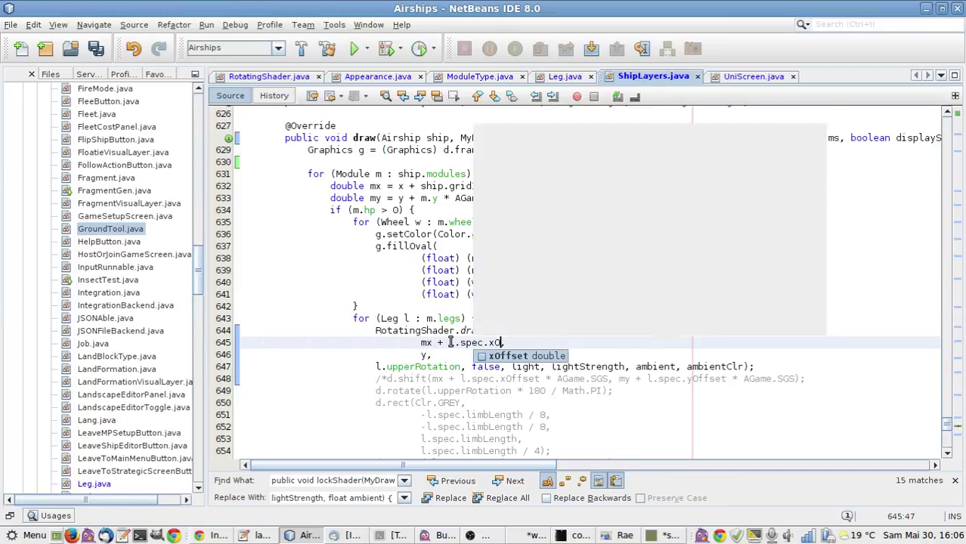
pyautogui.press('Return')
pyautogui.write('* AGame.SGS,')
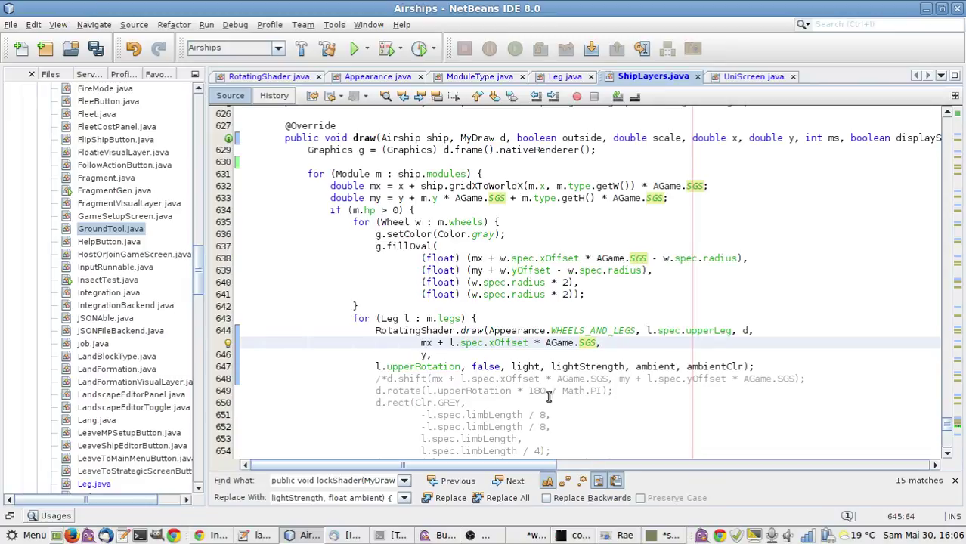
pyautogui.click(619, 384)
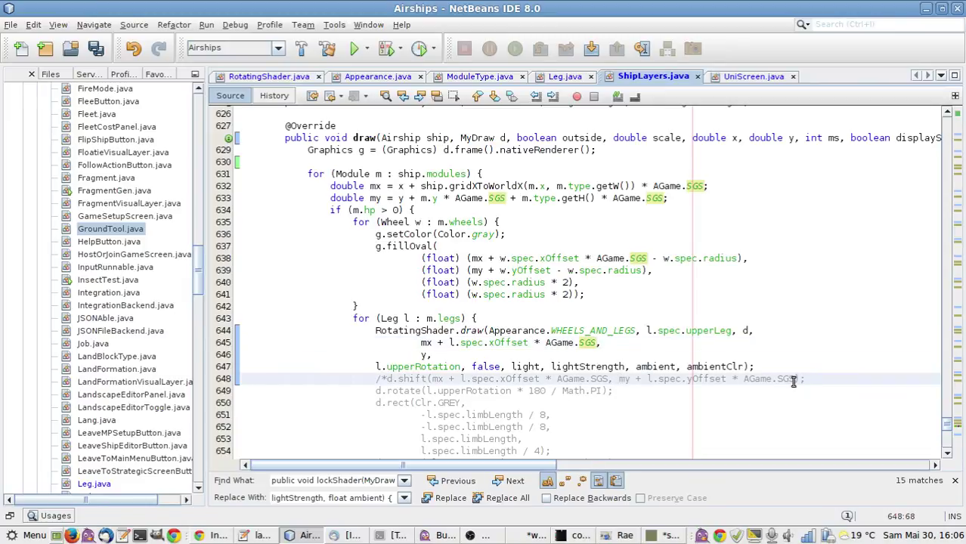
pyautogui.keyDown('shift'); pyautogui.click(794, 382); pyautogui.keyUp('shift')
pyautogui.hotkey('ctrl', 'c')
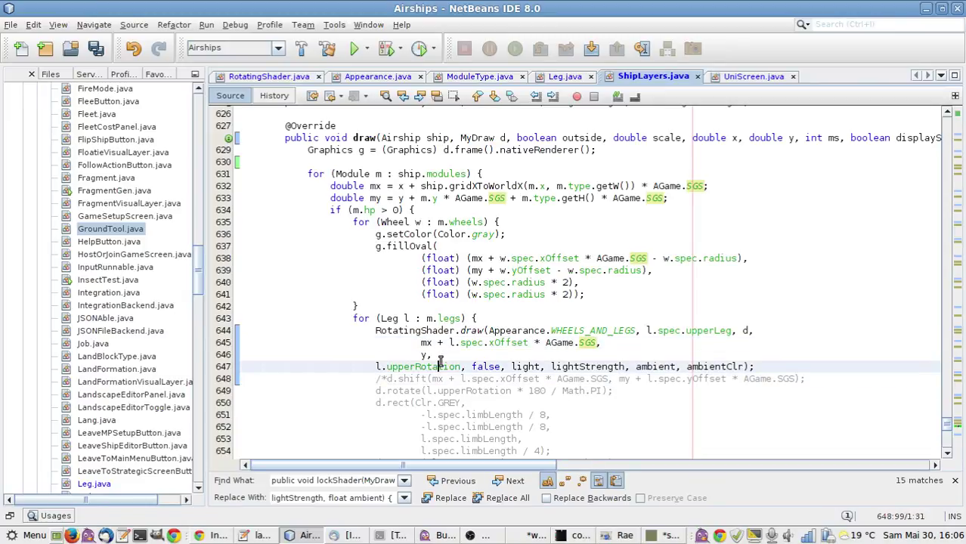
pyautogui.doubleClick(426, 355)
pyautogui.hotkey('ctrl', 'v')
pyautogui.write(',')
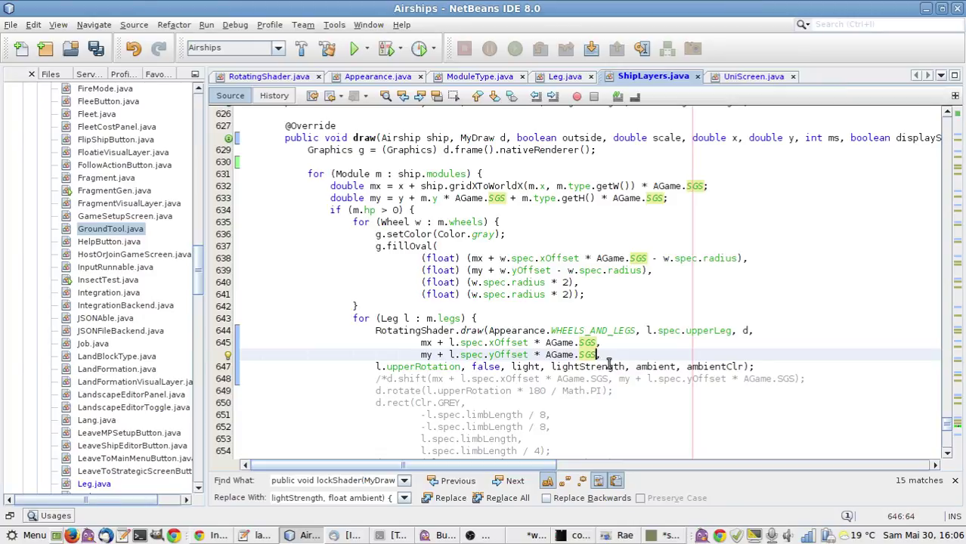
# Subtract l.spec.upperLeg.srcWidth / 2 from the x position expression.
pyautogui.press('Up')
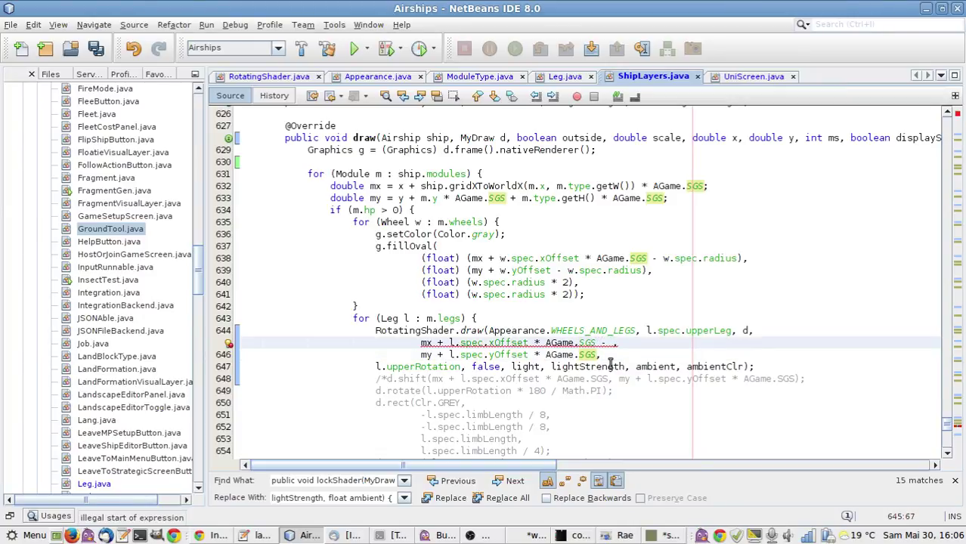
pyautogui.write('- l.spe')
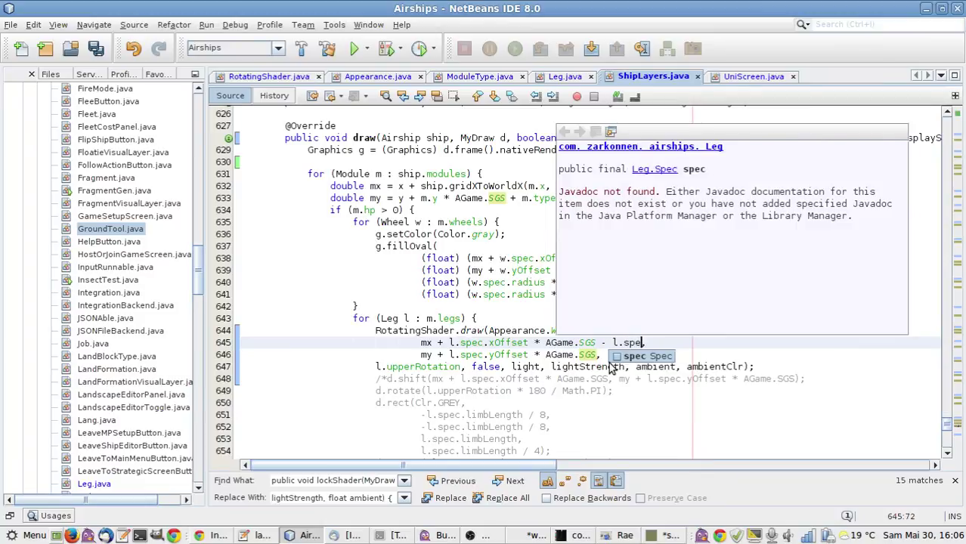
pyautogui.write('c.upperLeg.')
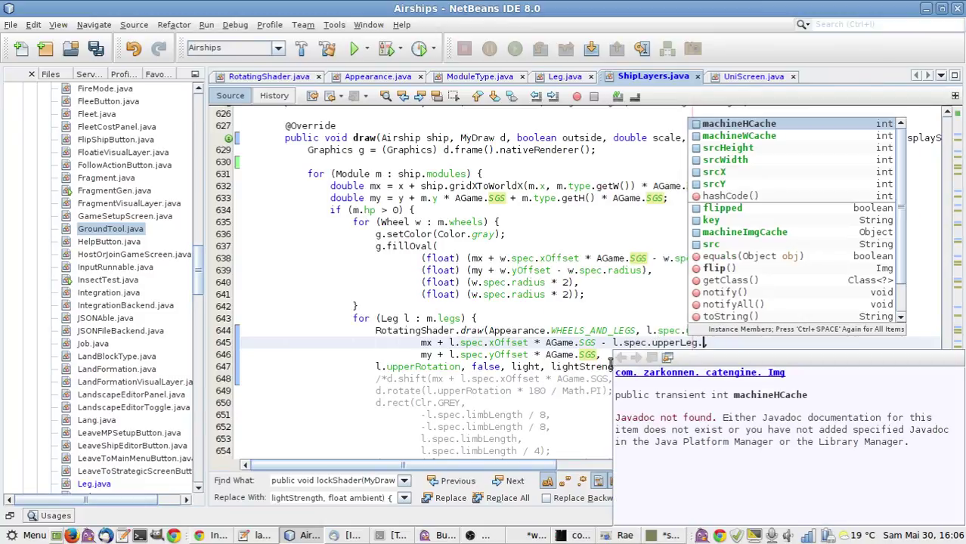
pyautogui.press('Down')
pyautogui.press('Down')
pyautogui.press('Down')
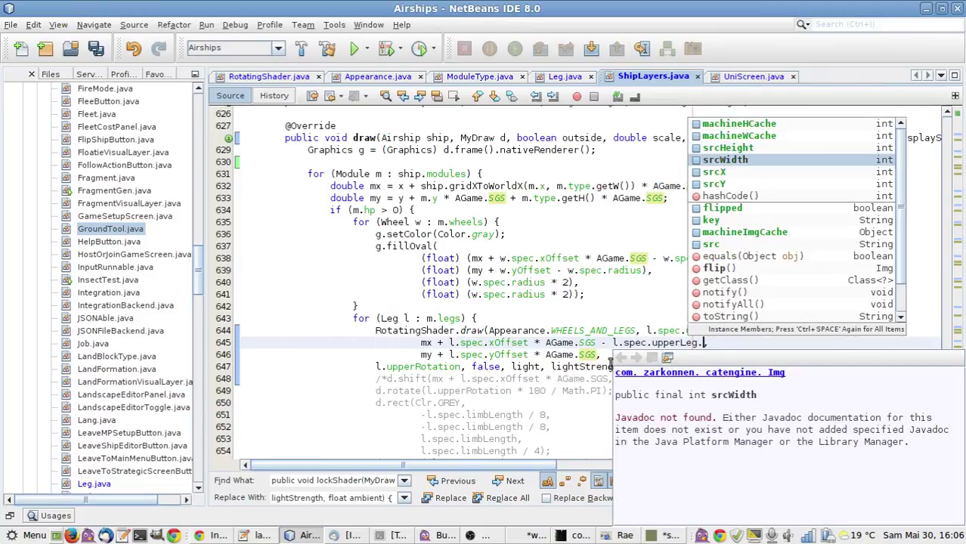
pyautogui.press('Return')
pyautogui.hotkey('ctrl', 'z')
pyautogui.press('BackSpace')
pyautogui.write('srcWidth')
pyautogui.hotkey('ctrl', 'space')
pyautogui.press('Down')
pyautogui.press('Return')
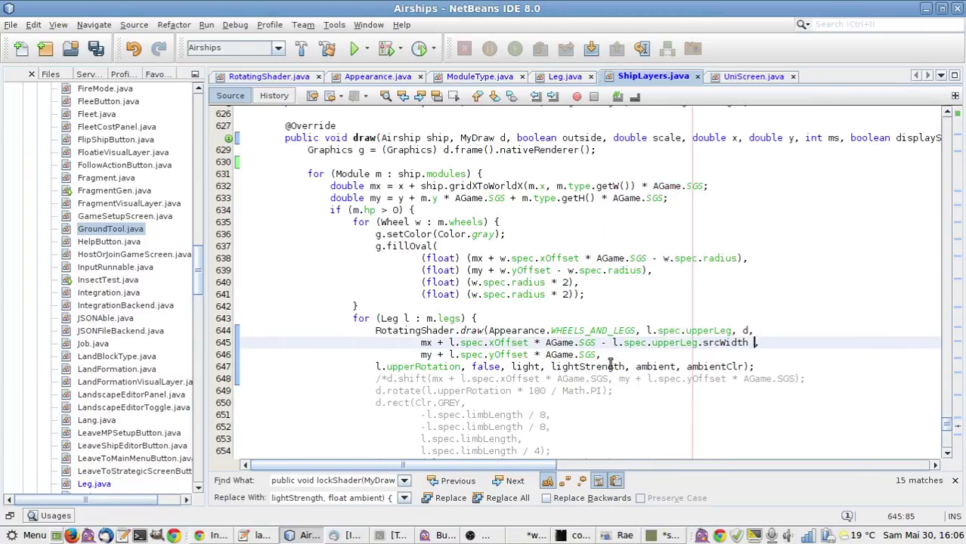
pyautogui.write('/ 2,')
# Subtract l.spec.upperLeg.srcHeight / 2 from the y expression and save ShipLayers.java.
pyautogui.keyDown('shift'); pyautogui.click(595, 343); pyautogui.keyUp('shift')
pyautogui.hotkey('ctrl', 'c')
pyautogui.click(595, 352)
pyautogui.hotkey('ctrl', 'v')
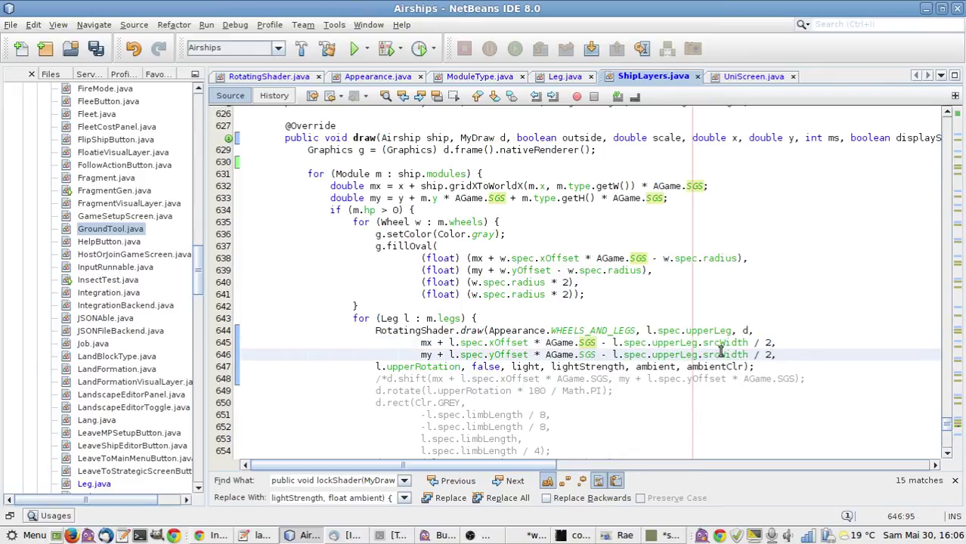
pyautogui.doubleClick(722, 353)
pyautogui.write('srcHeight')
pyautogui.press('End')
pyautogui.hotkey('ctrl', 's')
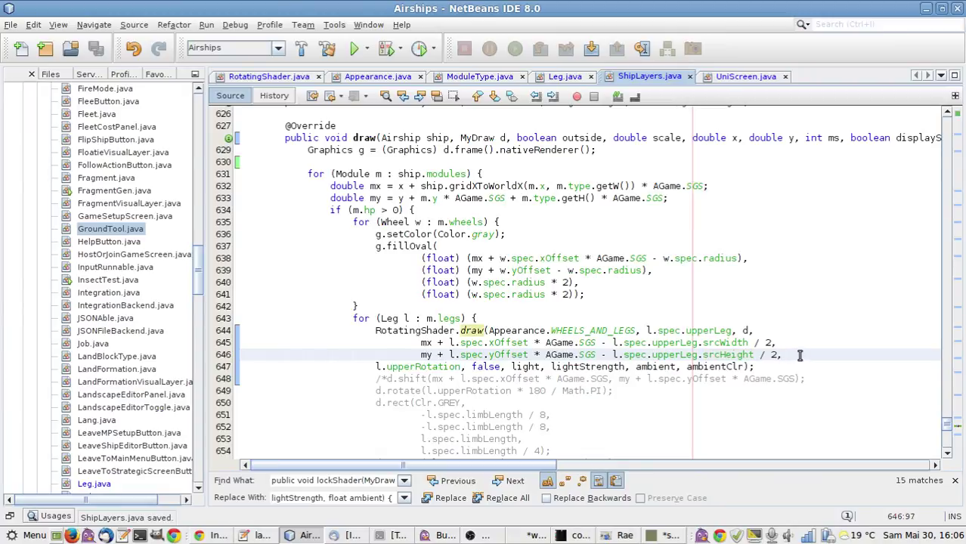
pyautogui.scroll(-3, 794, 355)
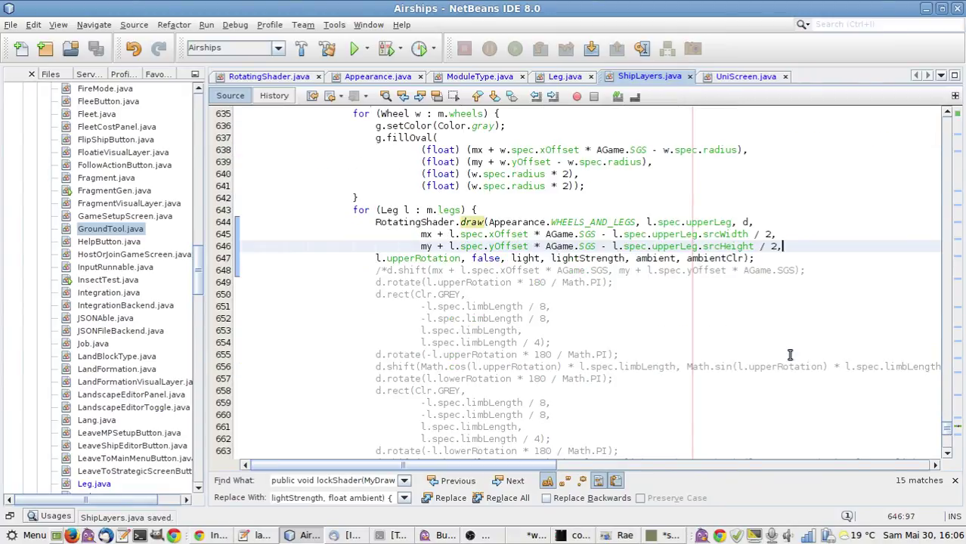